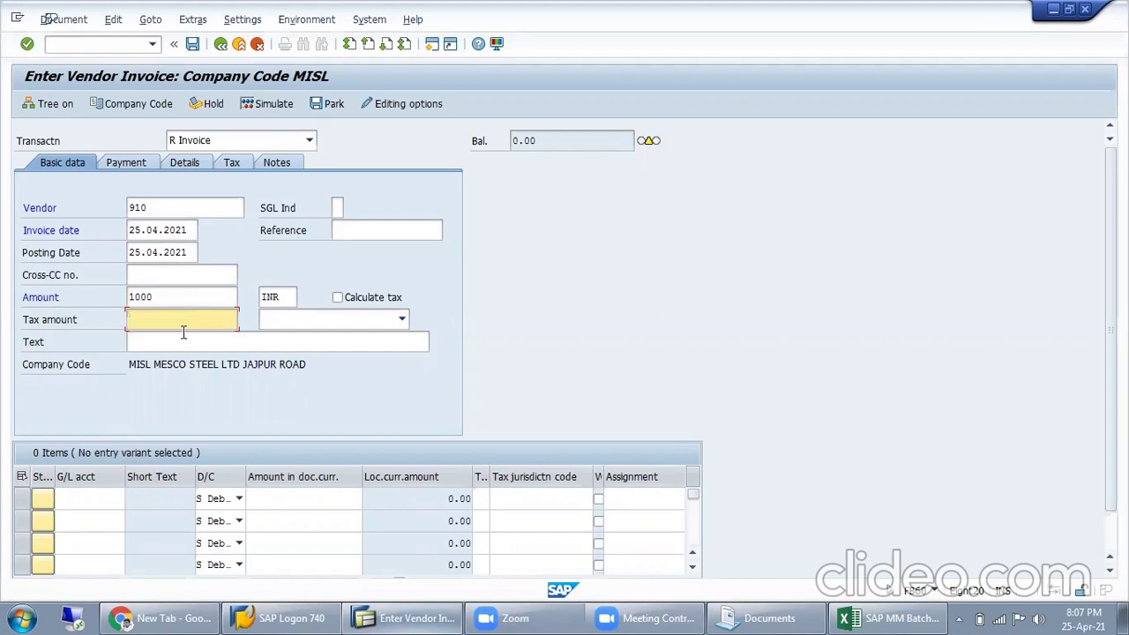
Set the invoice's header text to Being Bill Booked.
click(182, 343)
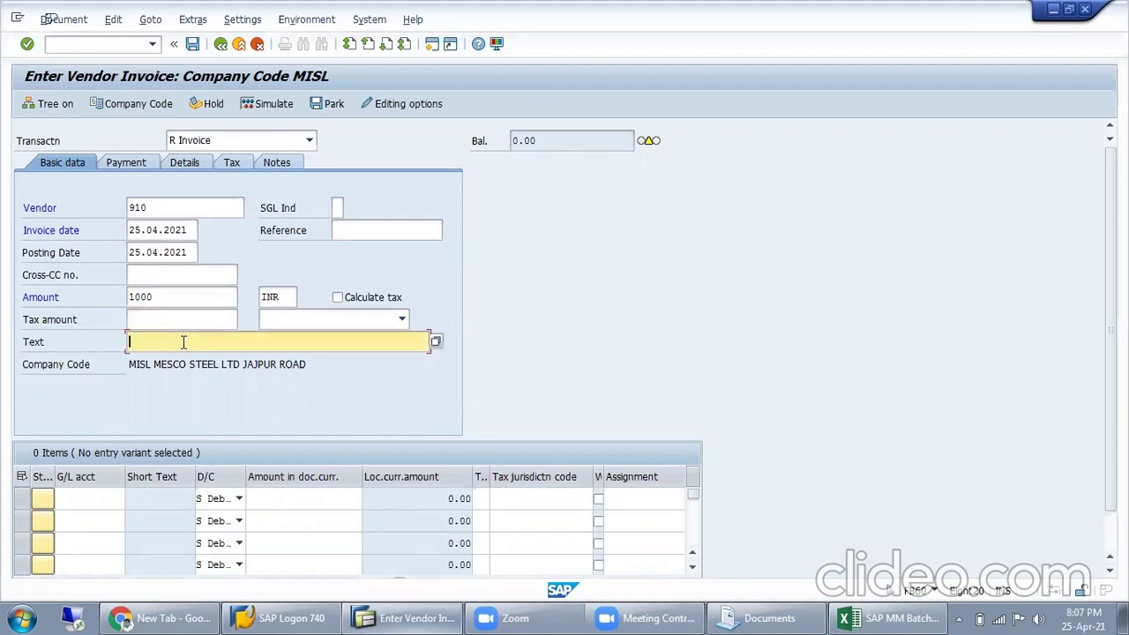
text(Be)
key(Down)
key(Down)
key(Return)
Add a debit line item to G/L account 400005 with amount 1000 and tax code V0.
click(96, 501)
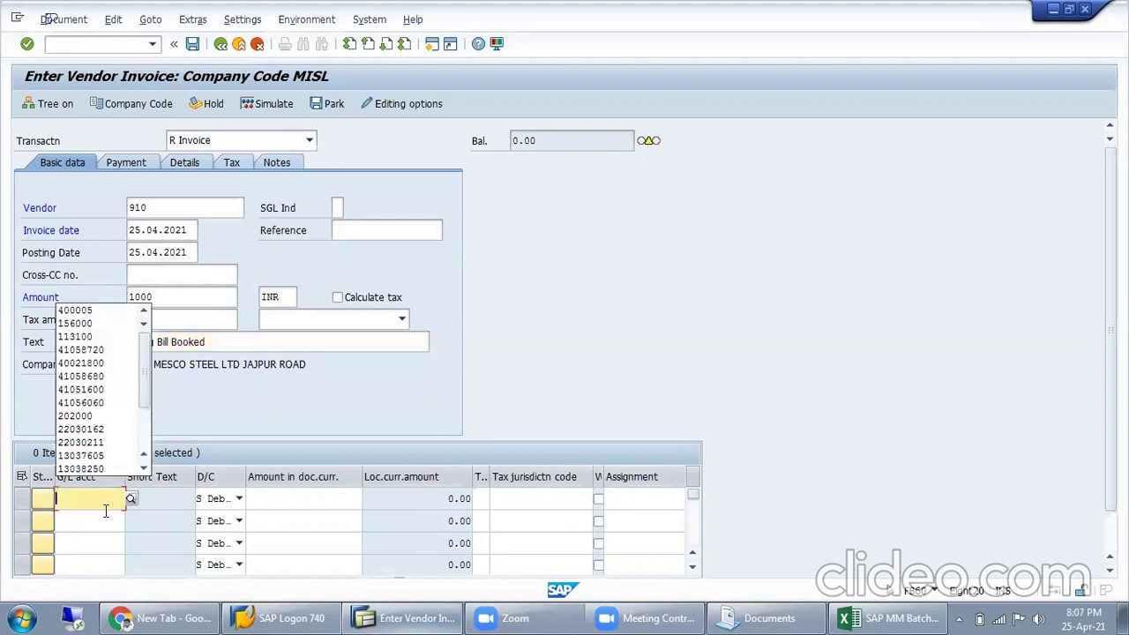
key(Down)
key(Return)
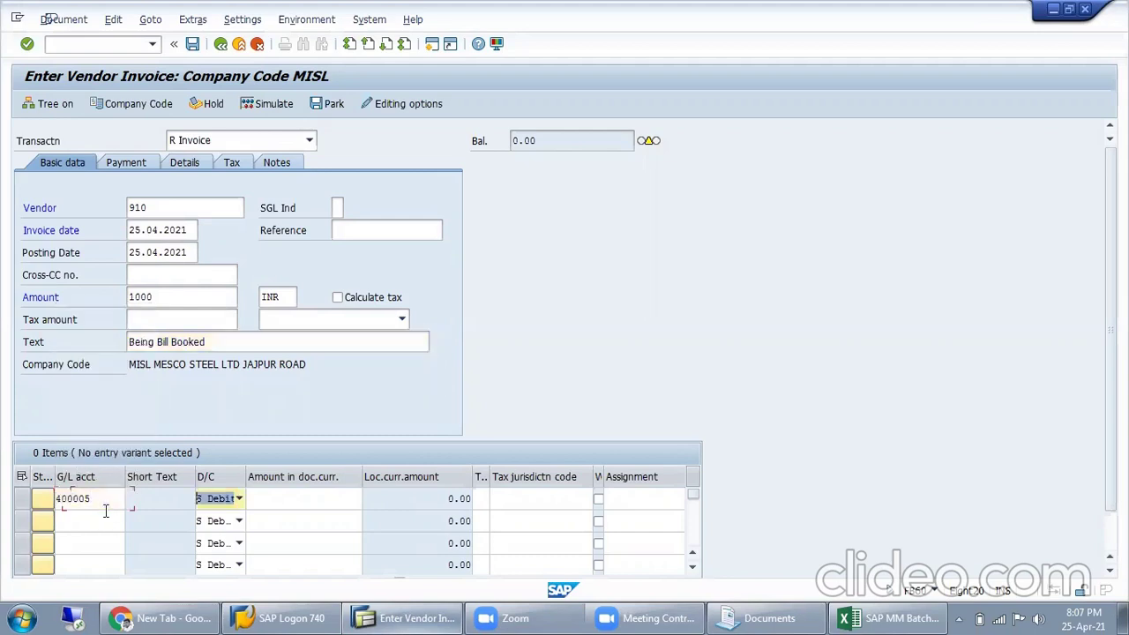
key(Tab)
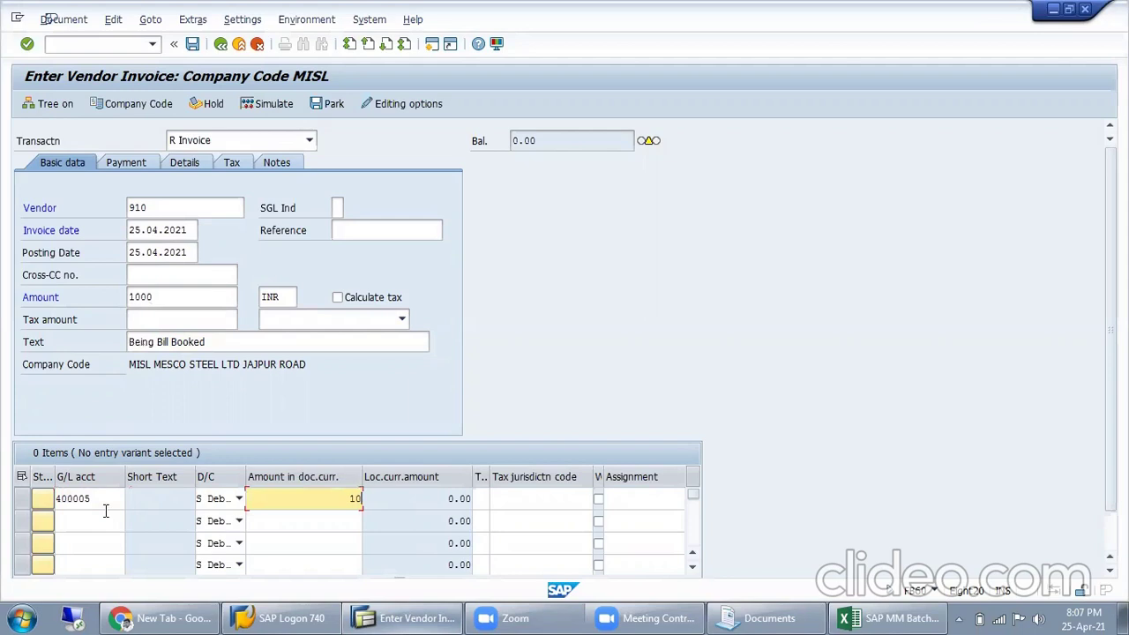
click(482, 498)
text(v0)
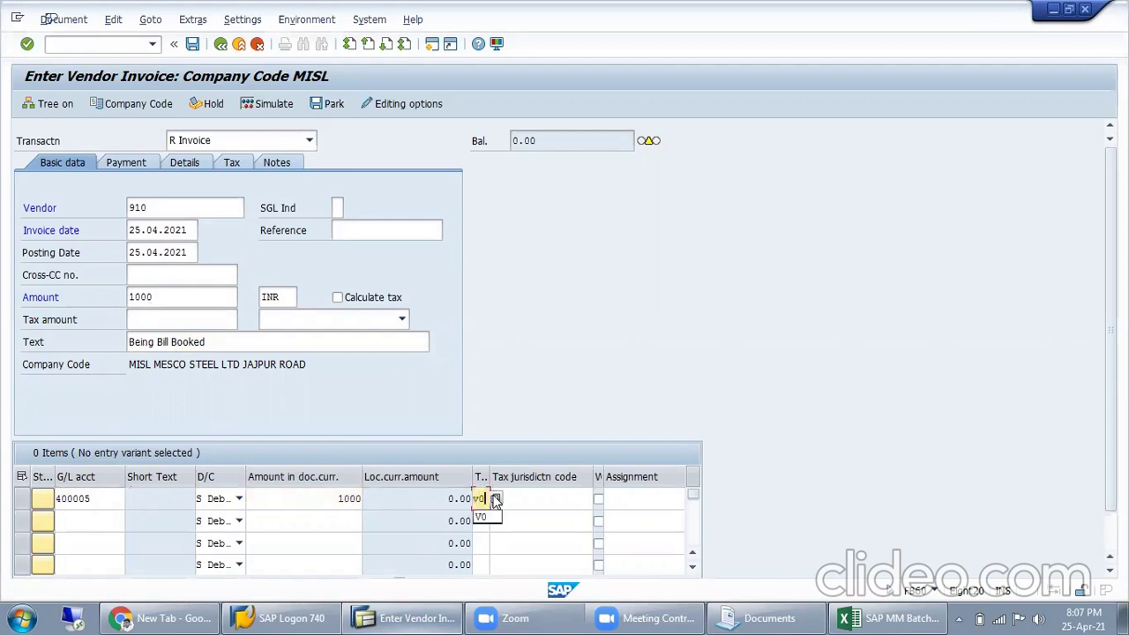
key(Return)
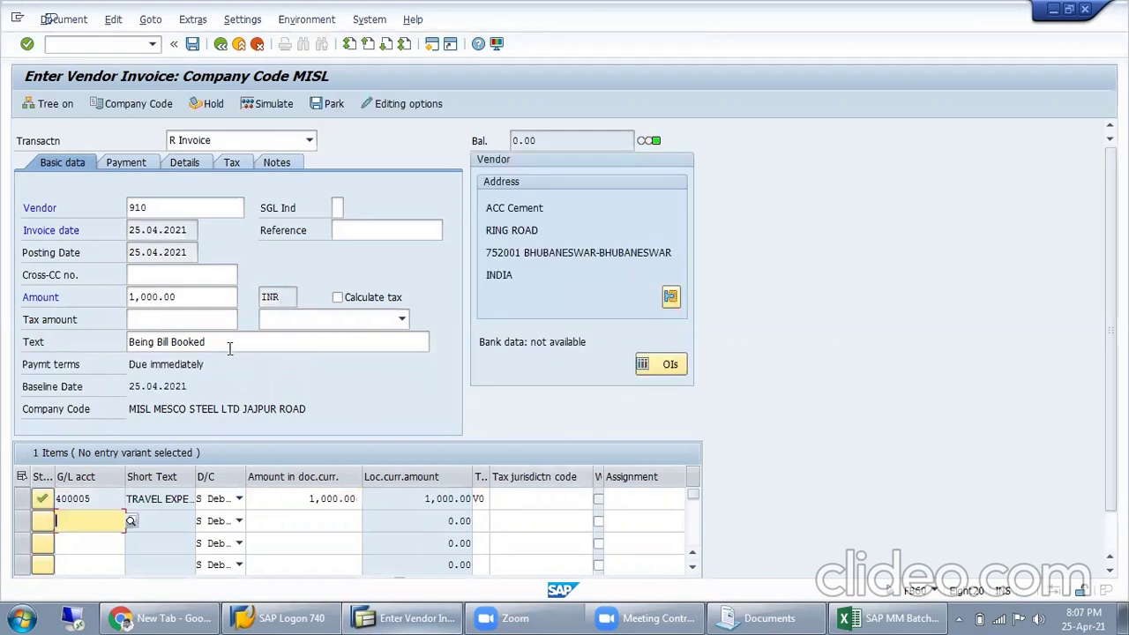
drag(201, 302, 105, 318)
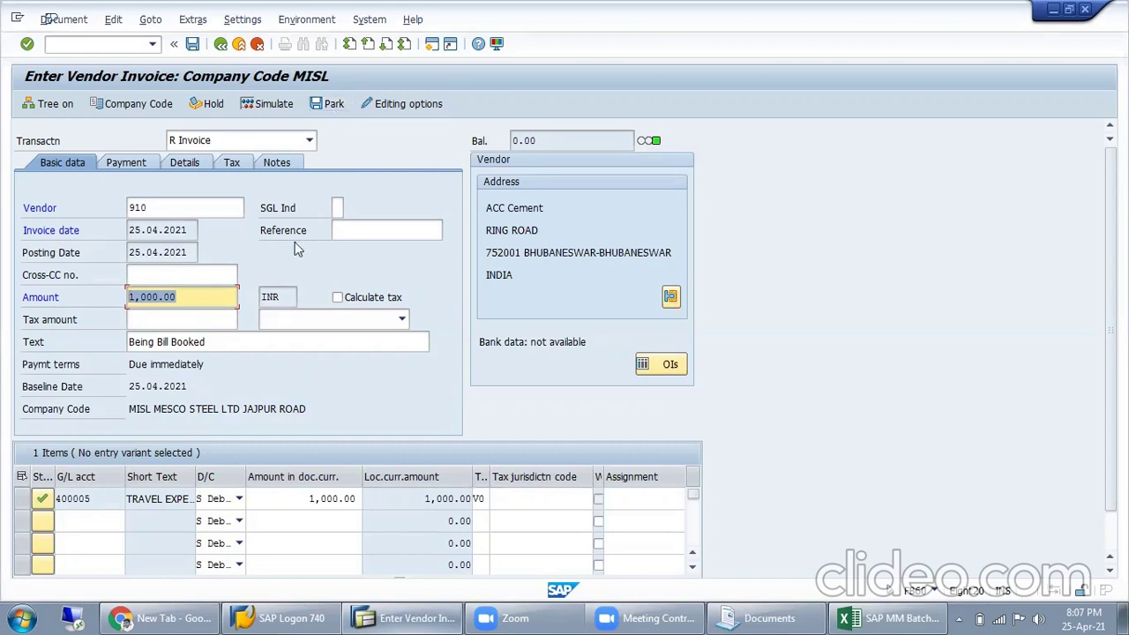
click(106, 516)
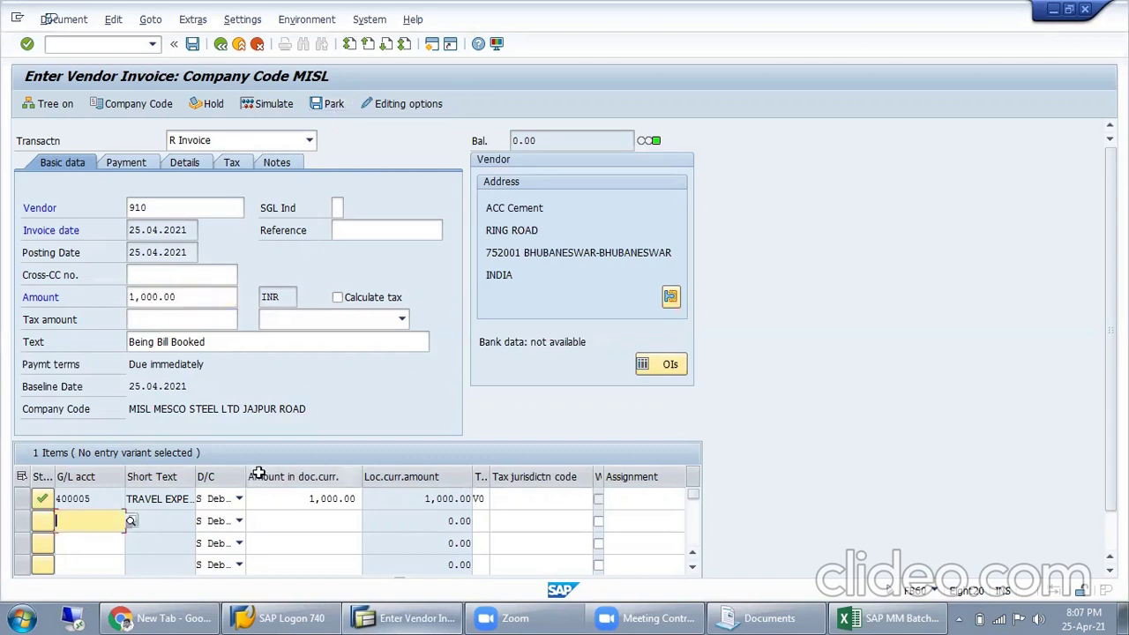
scroll(265, 525, down, 1)
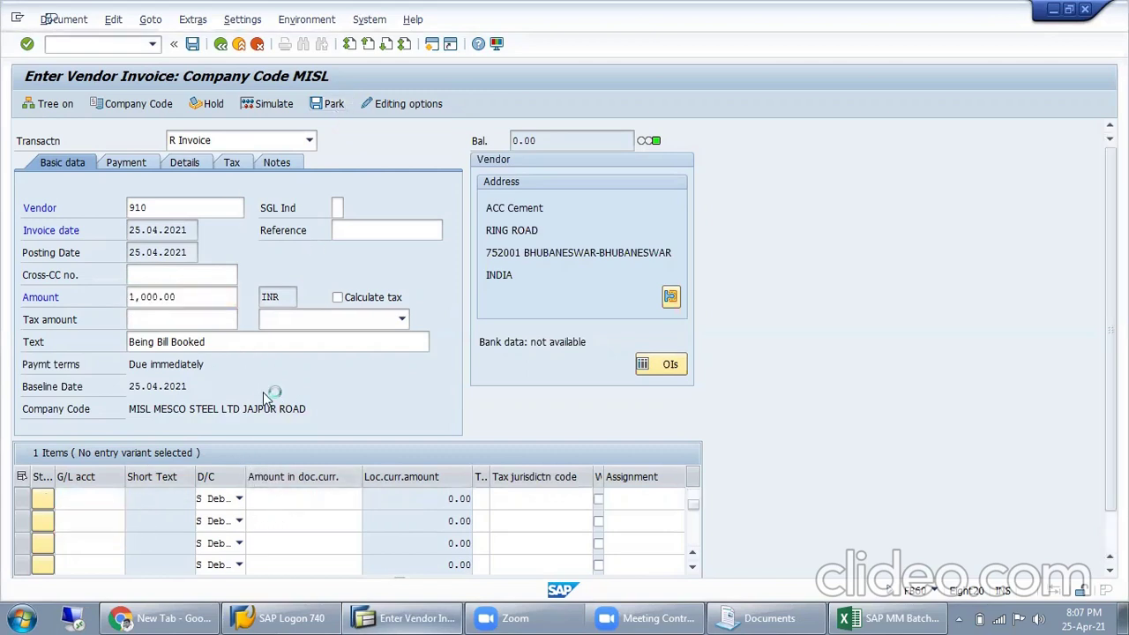
scroll(168, 499, up, 1)
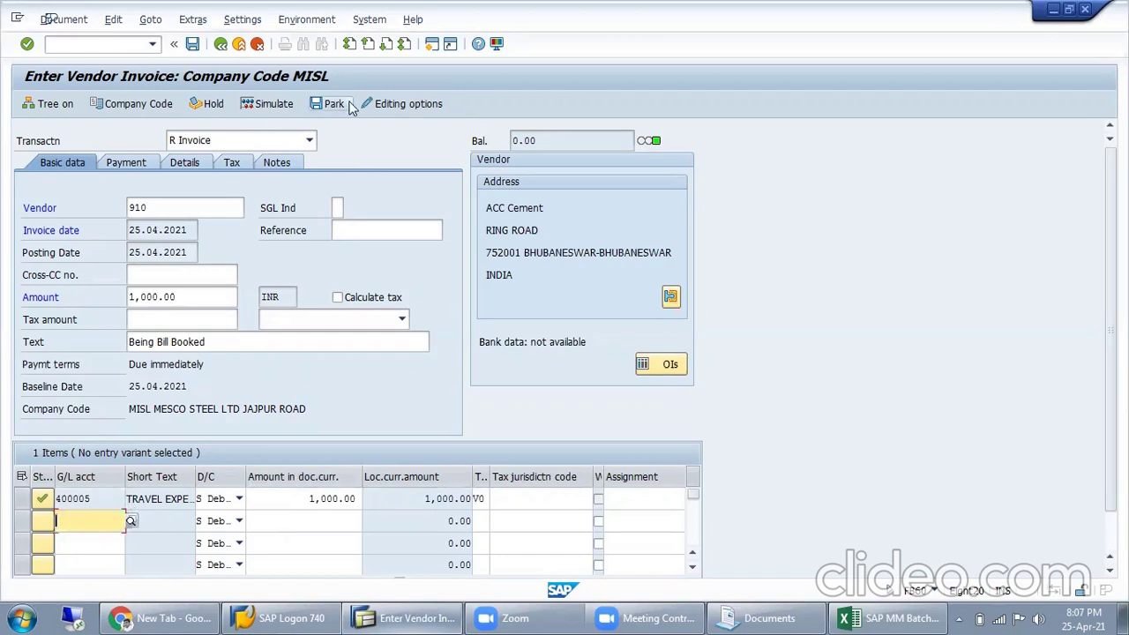
Switch to the SAP MM Batch 2 workbook in Excel and enter FBV0 beside Parking of Invoice in Sheet2 cell C84.
click(878, 615)
click(291, 448)
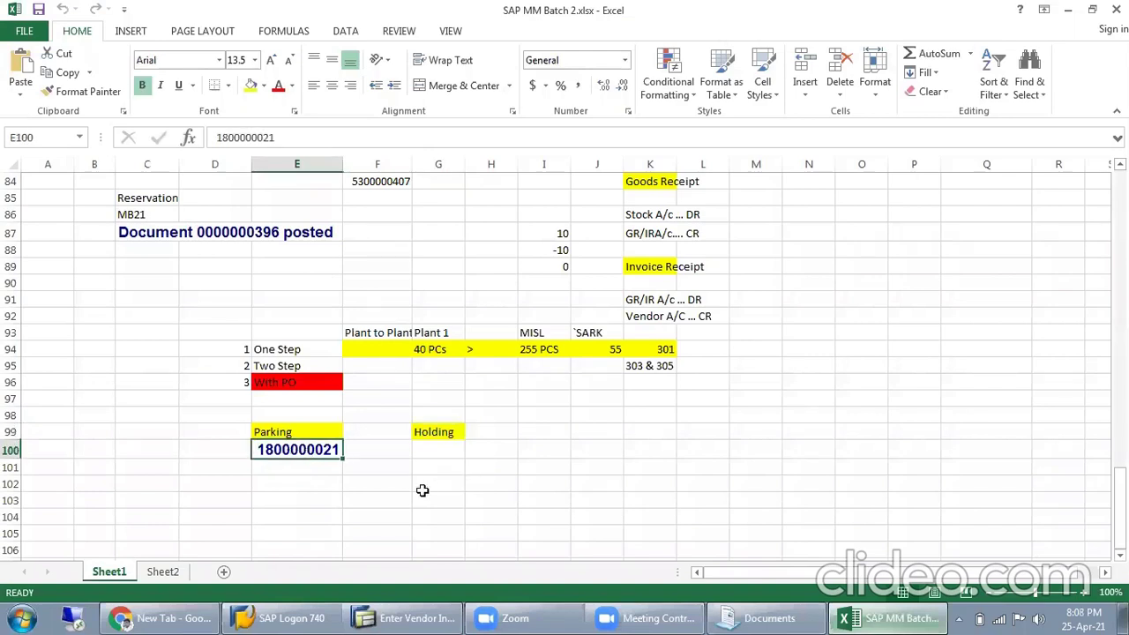
click(238, 462)
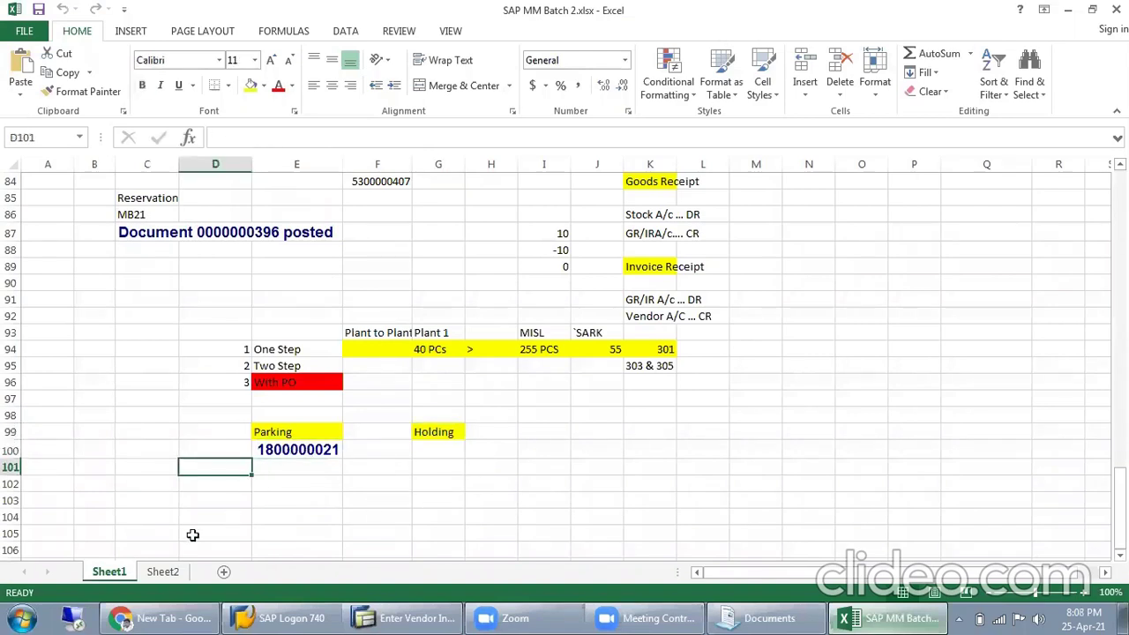
click(168, 577)
click(410, 409)
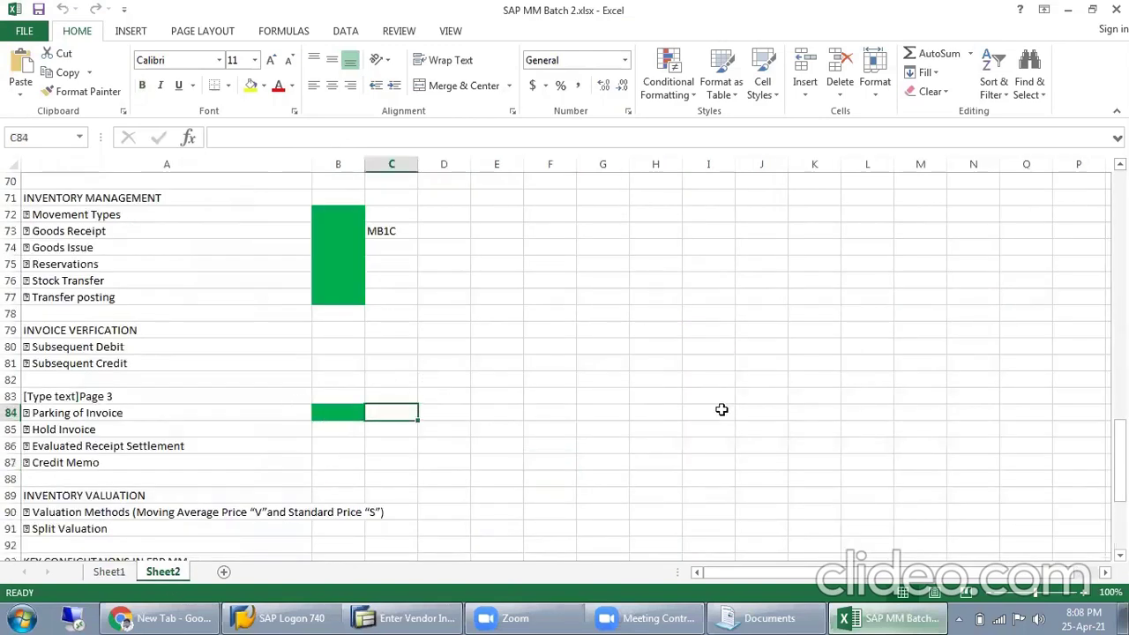
text(F)
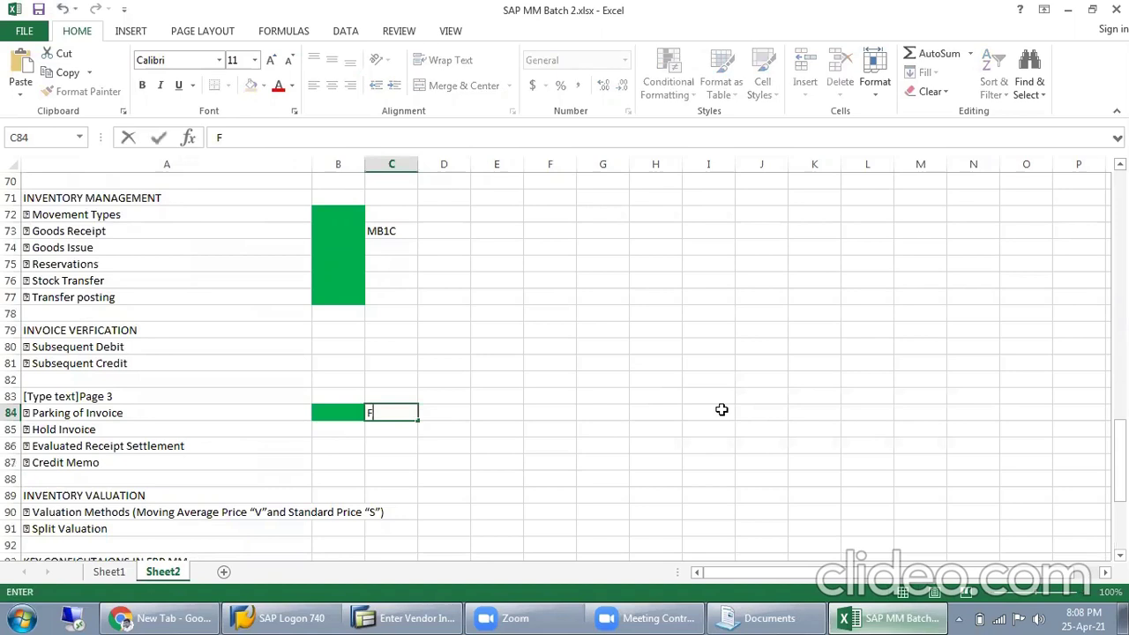
text(BV)
text())
text(0)
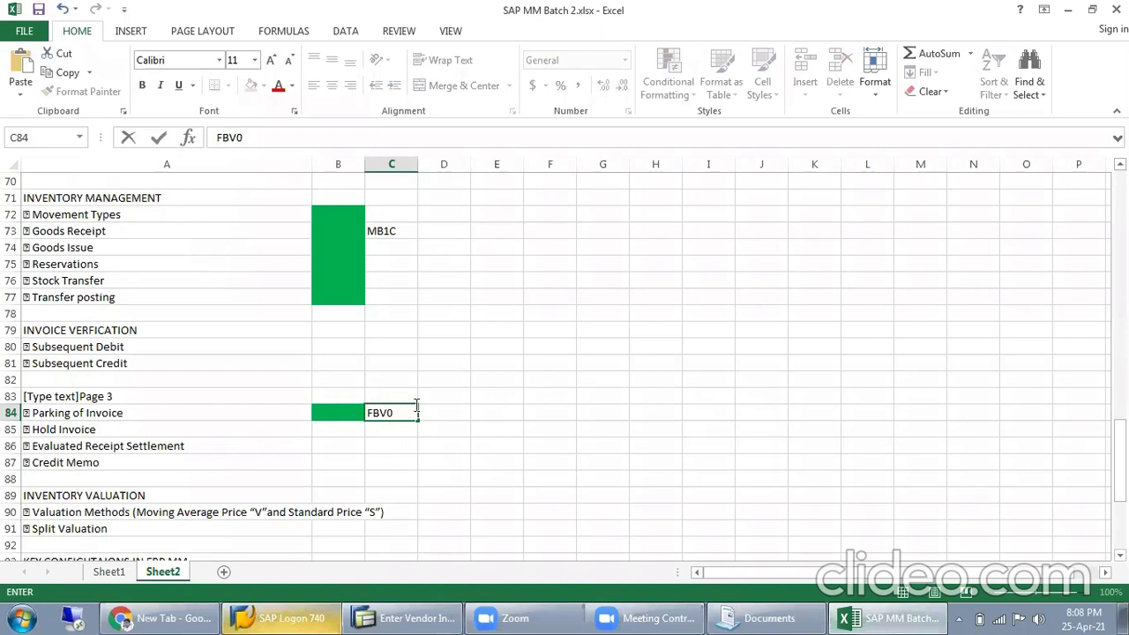
click(423, 437)
click(398, 417)
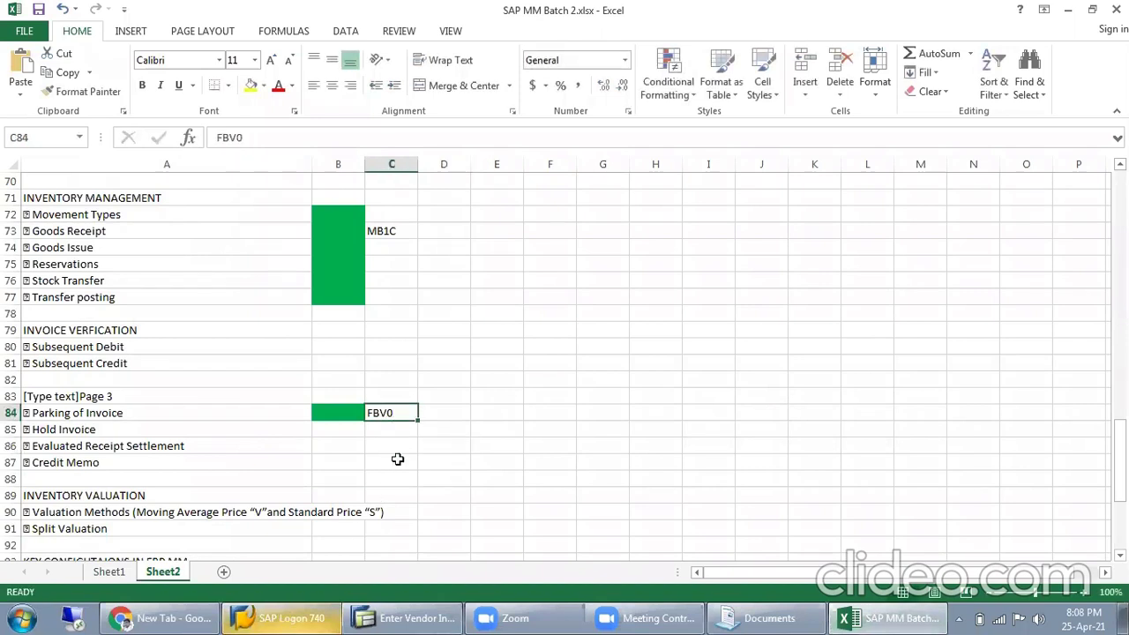
Enter the transaction code FB11 beside Hold Invoice in cell C85.
click(115, 430)
click(339, 433)
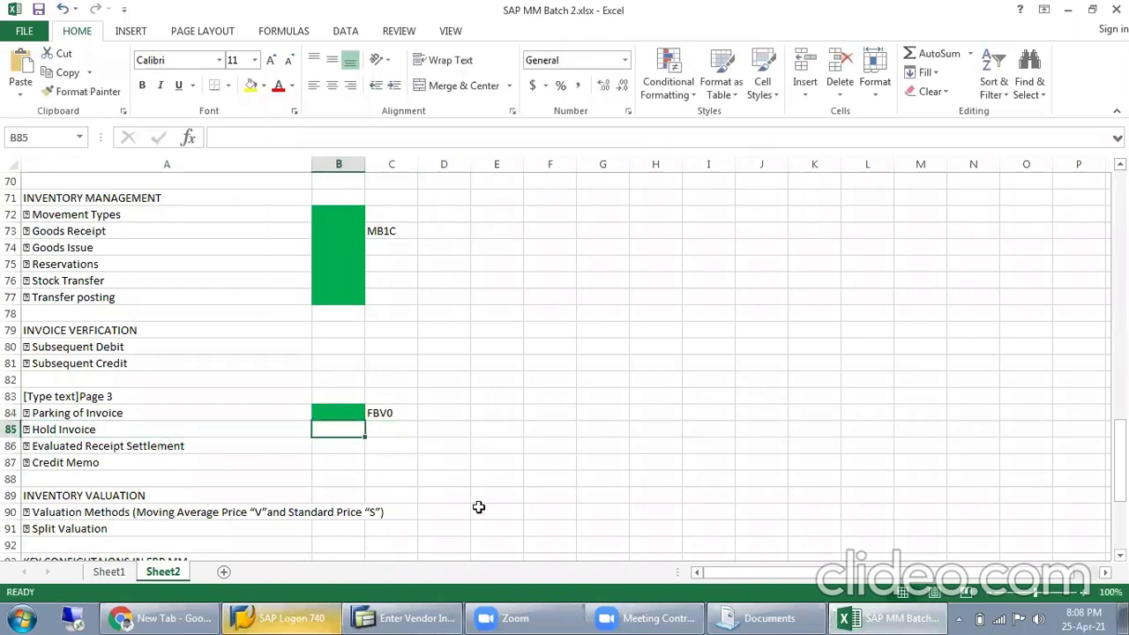
click(396, 438)
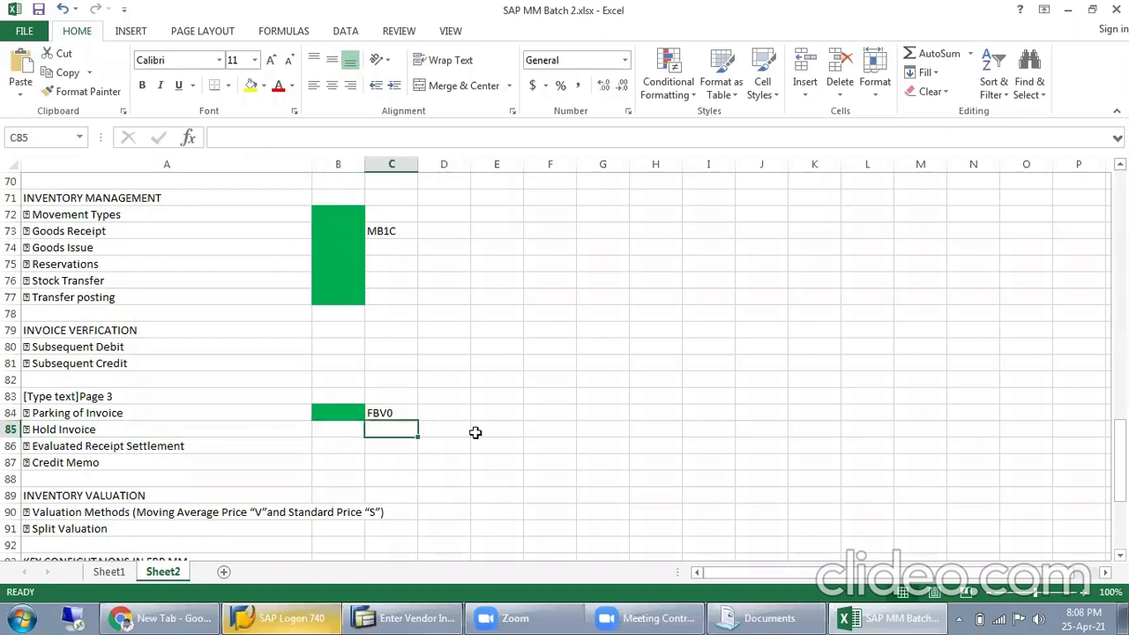
text(Fb)
key(BackSpace)
key(BackSpace)
text(B11)
click(544, 434)
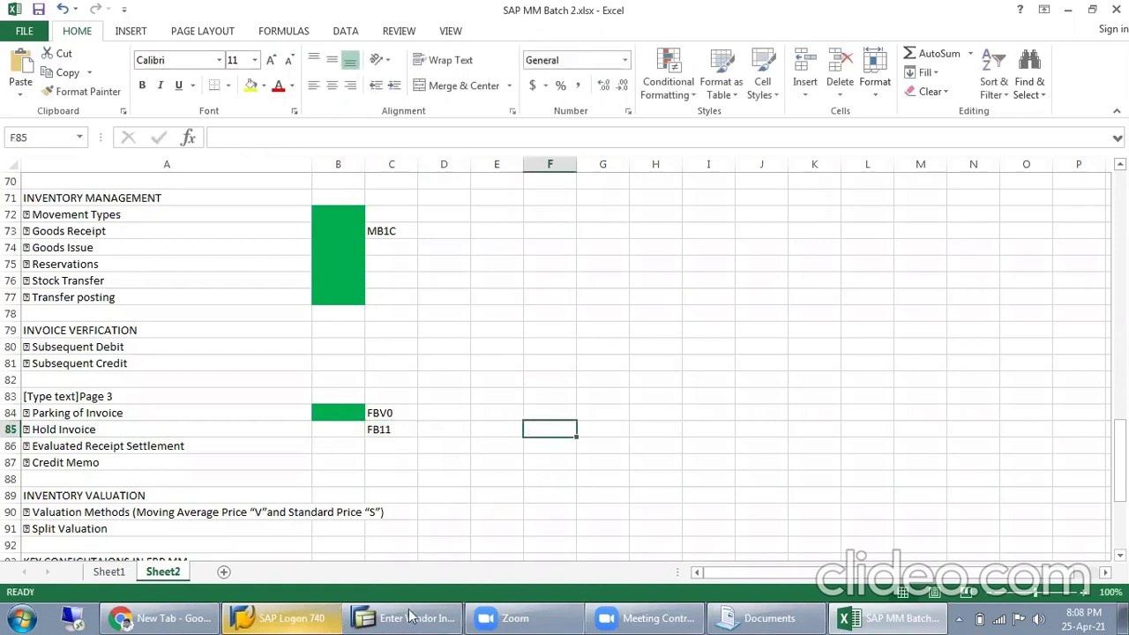
click(397, 615)
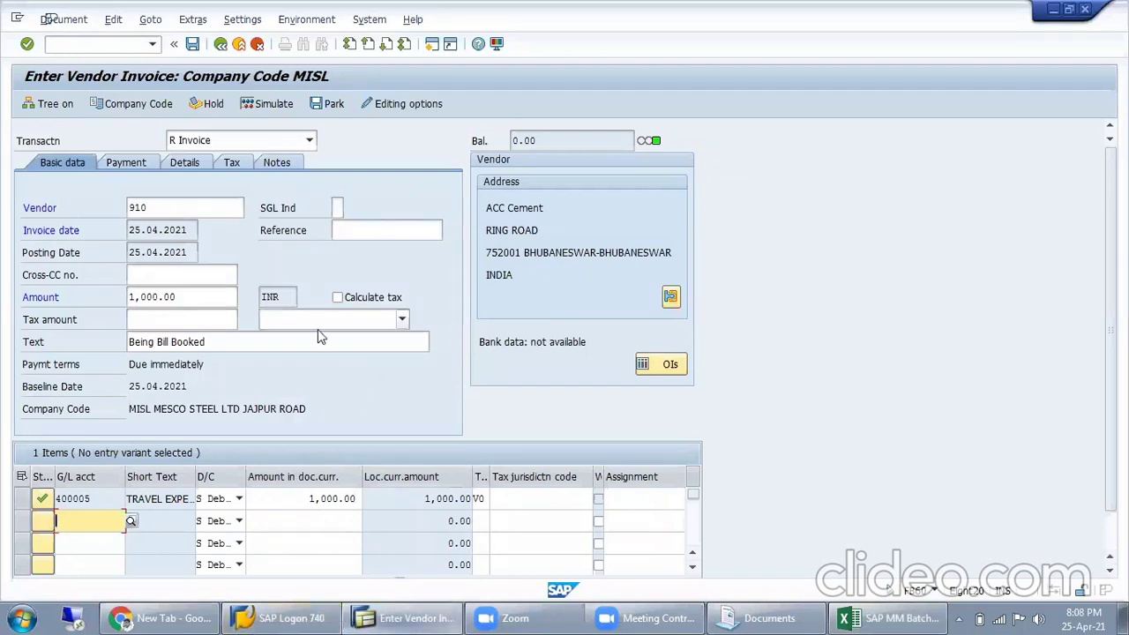
click(112, 46)
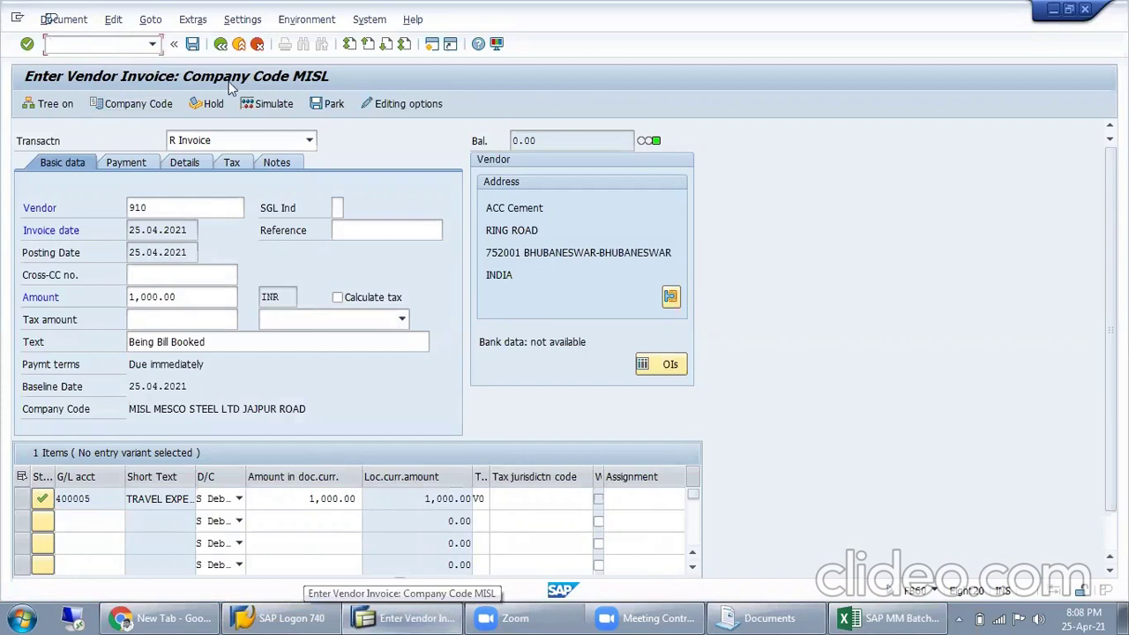
text(/o)
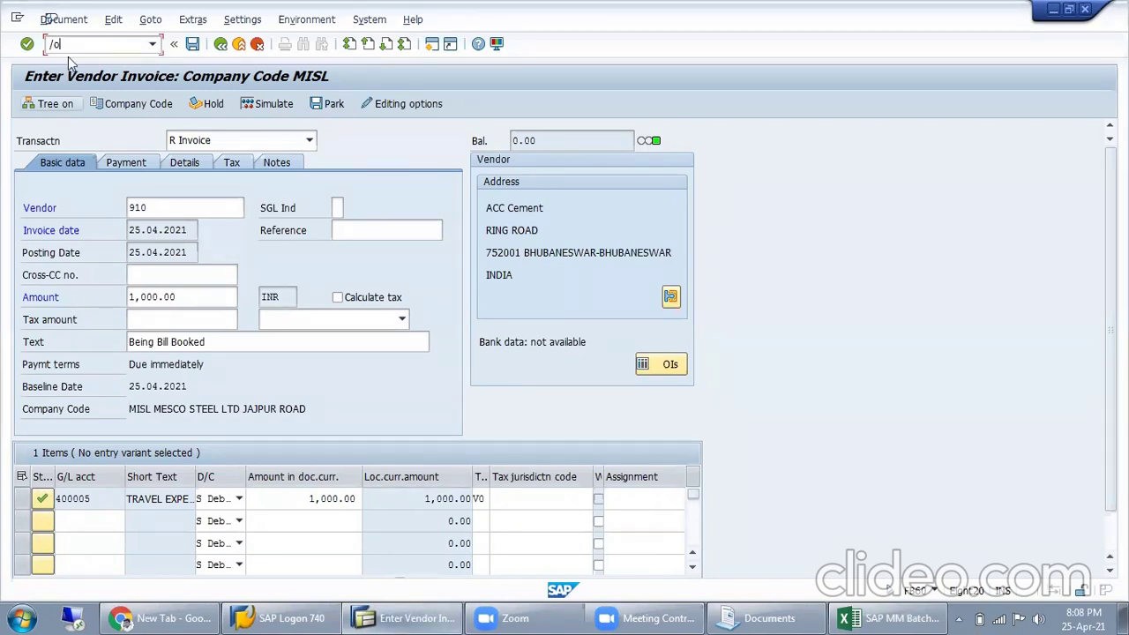
drag(76, 50, 5, 95)
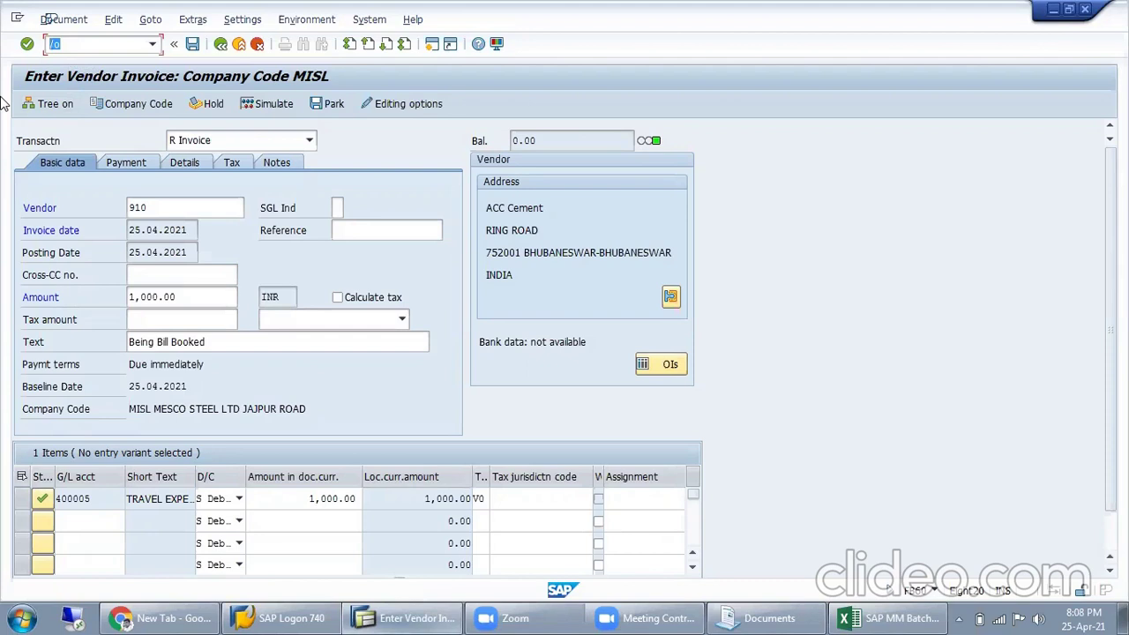
key(BackSpace)
click(260, 342)
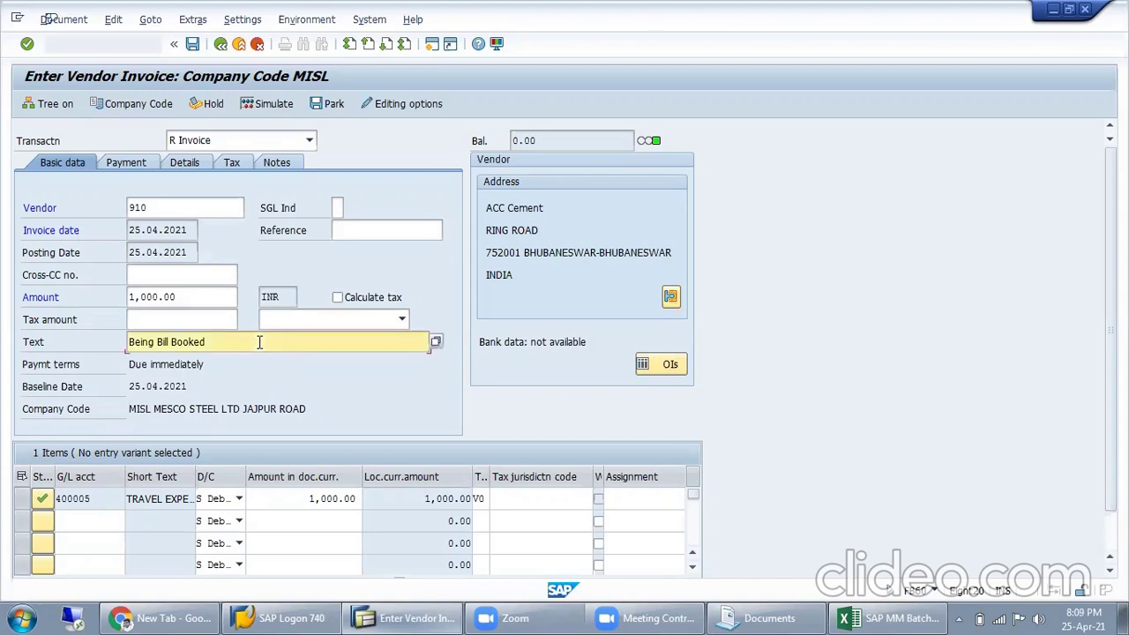
drag(233, 339, 9, 351)
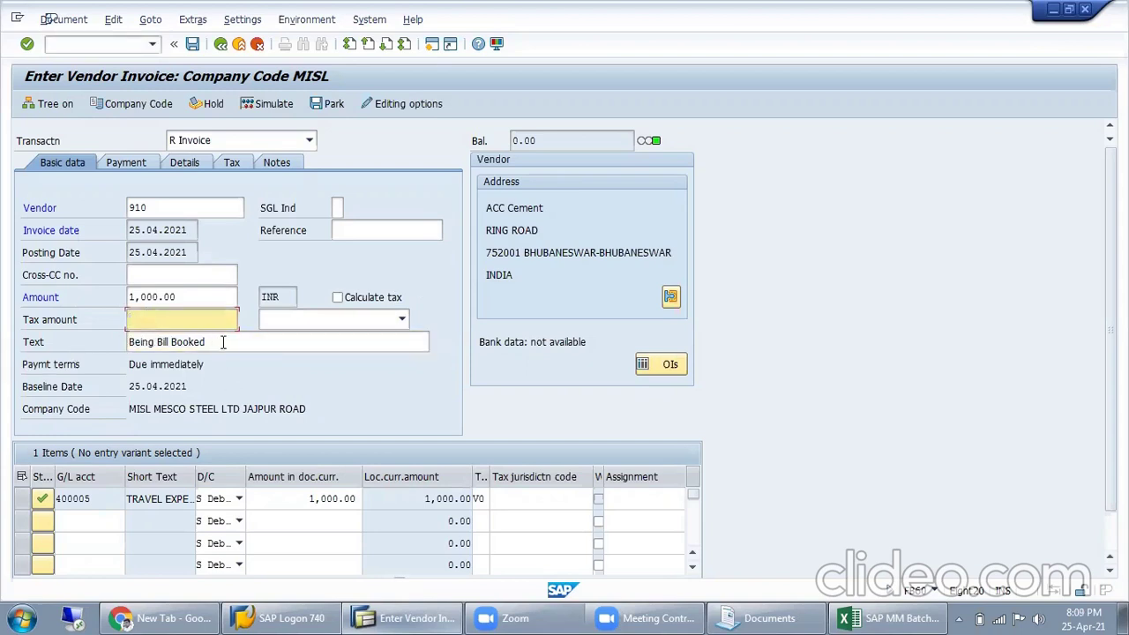
click(308, 500)
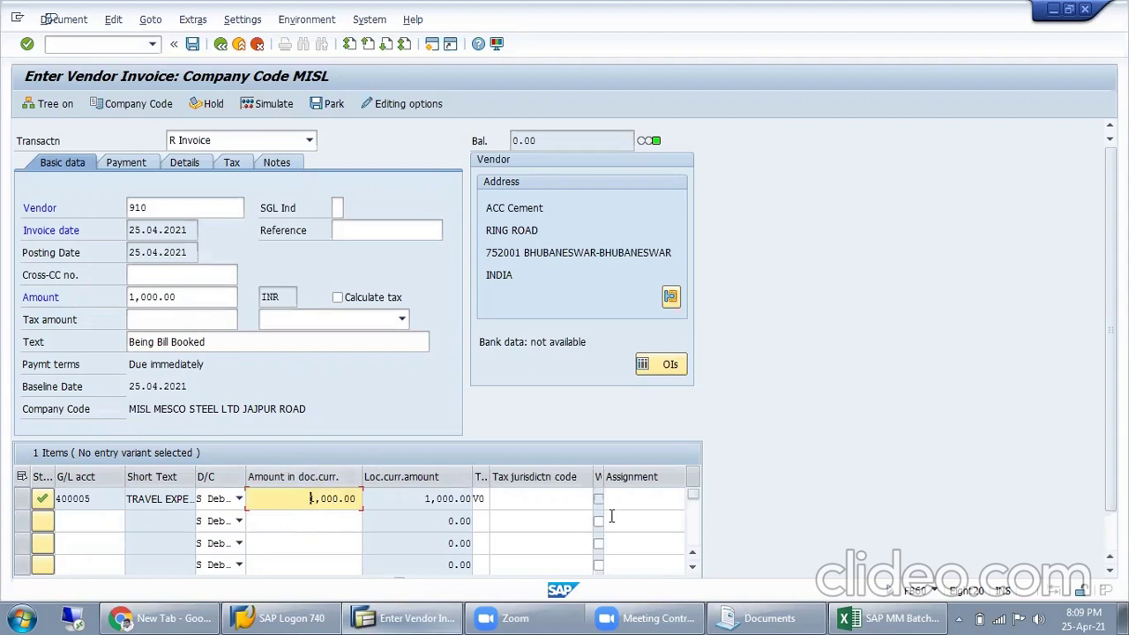
click(878, 615)
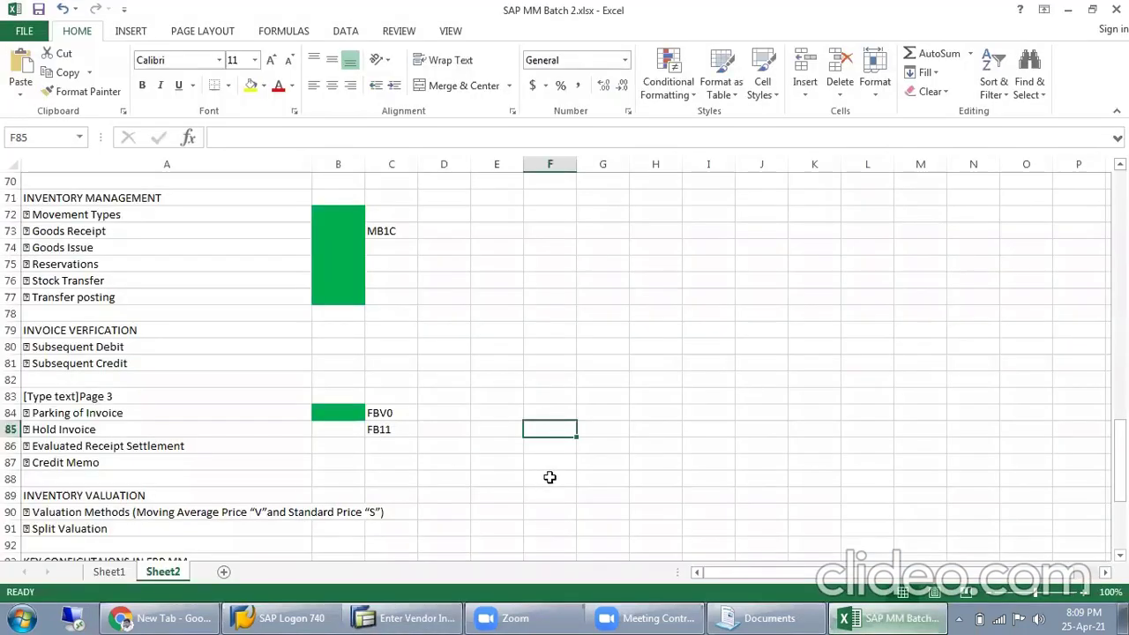
click(109, 572)
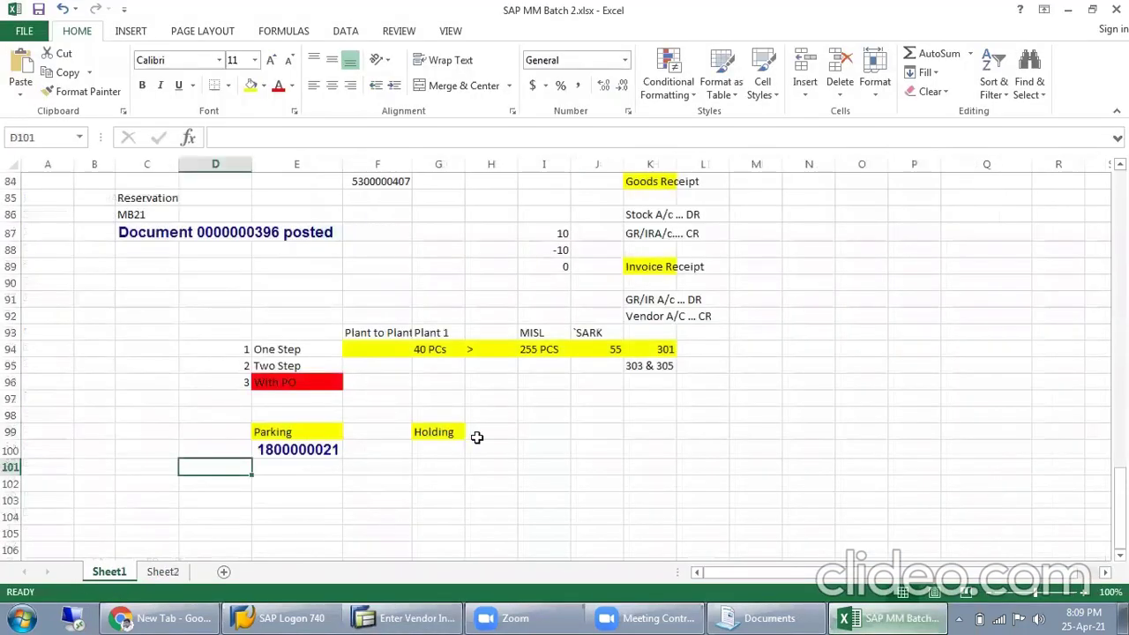
click(429, 436)
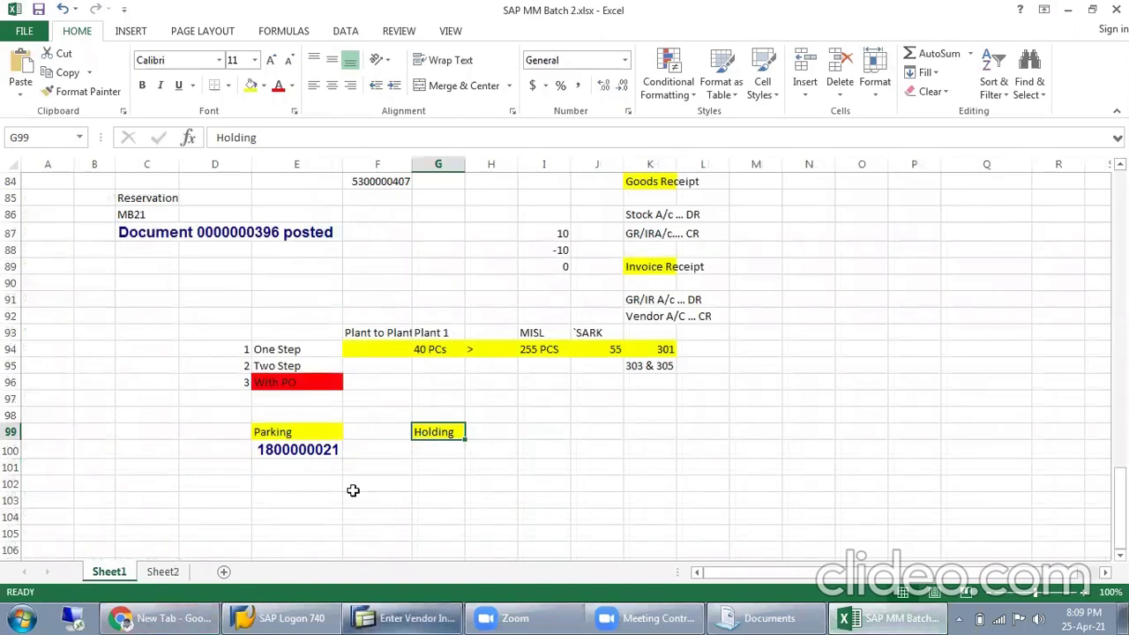
click(312, 452)
Switch to the vendor invoice in SAP and hold it under the temporary document number ABCDE001.
click(413, 615)
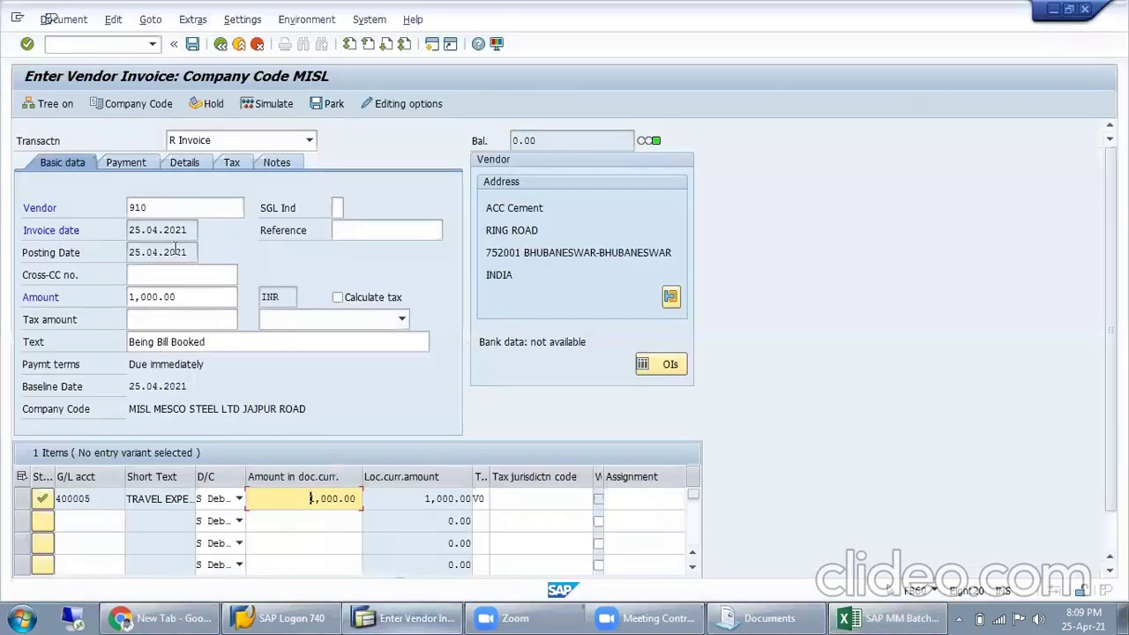
click(205, 104)
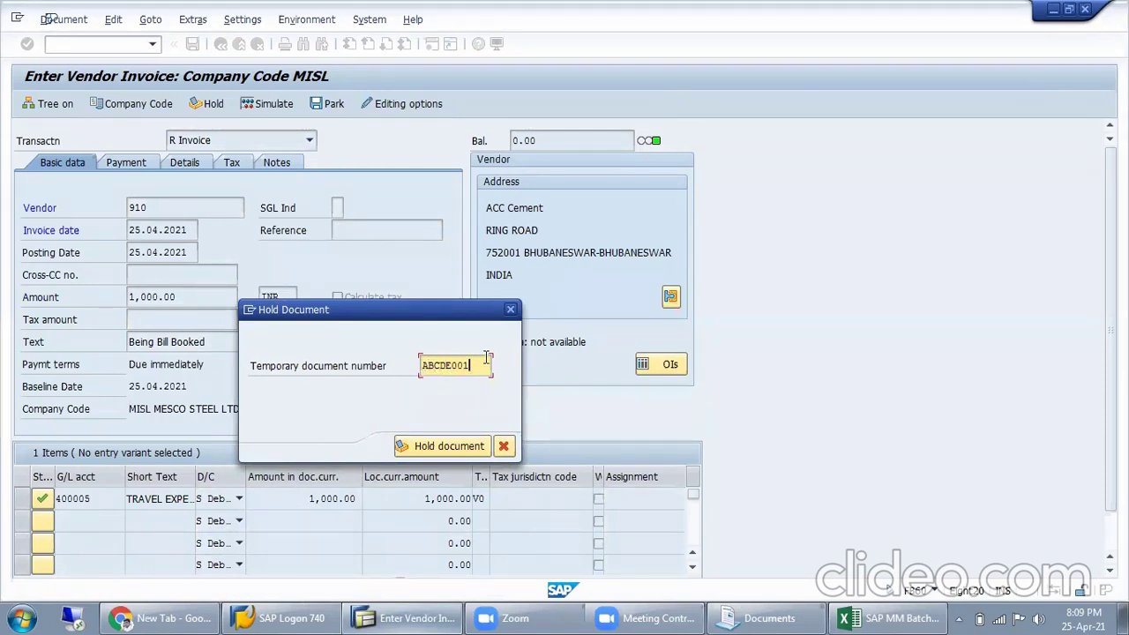
drag(472, 367, 377, 397)
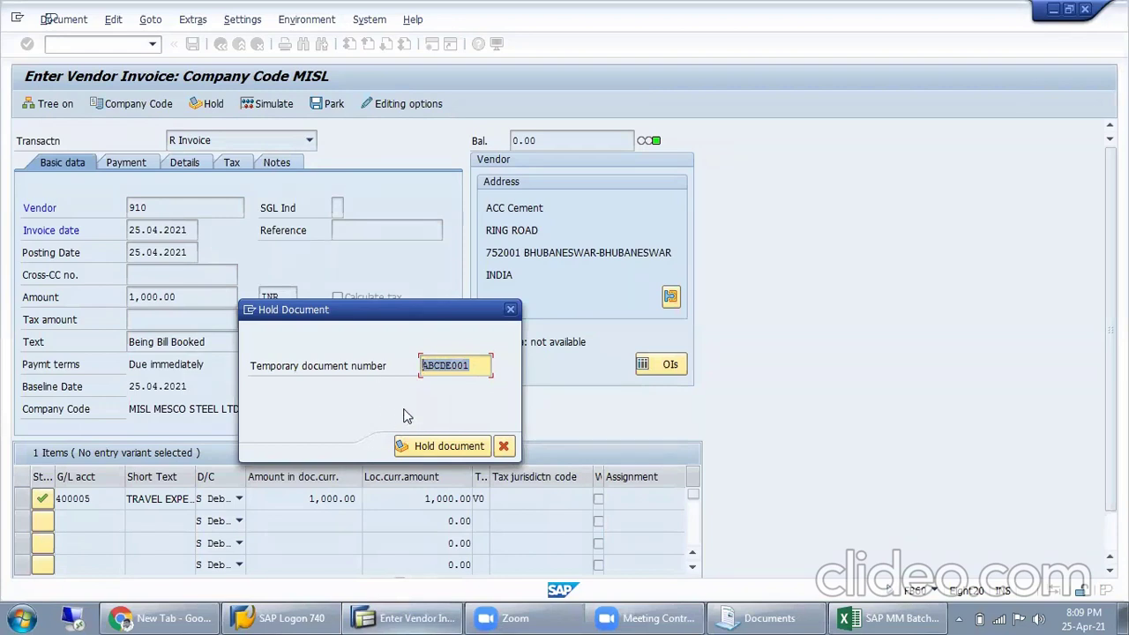
click(448, 446)
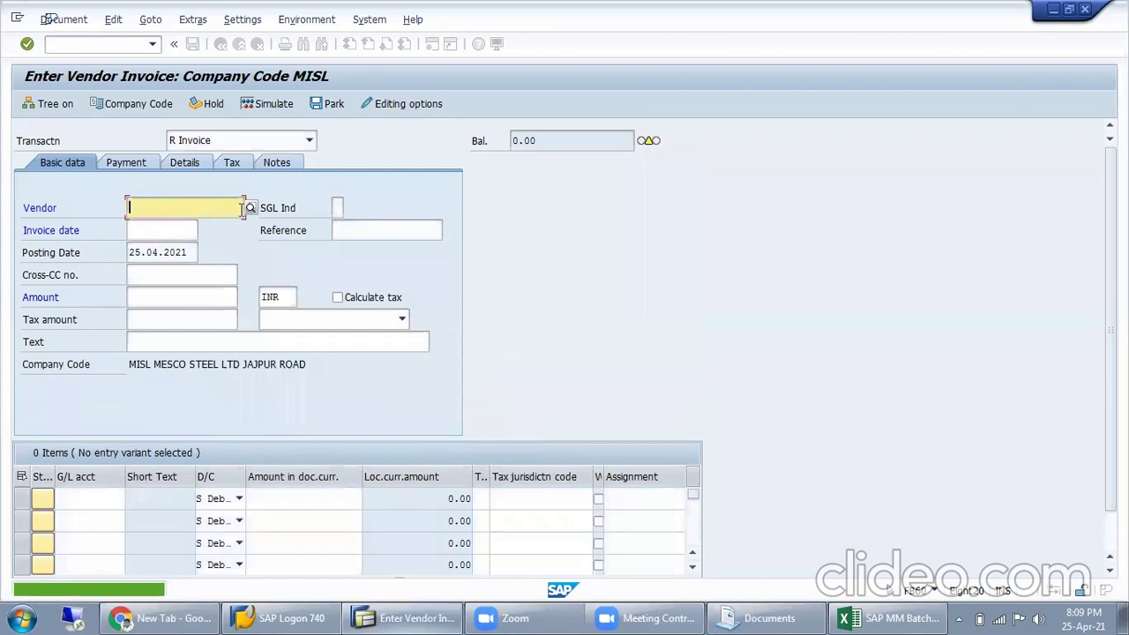
Open the details of the hold status message and copy the document number ABCDE001.
double_click(146, 590)
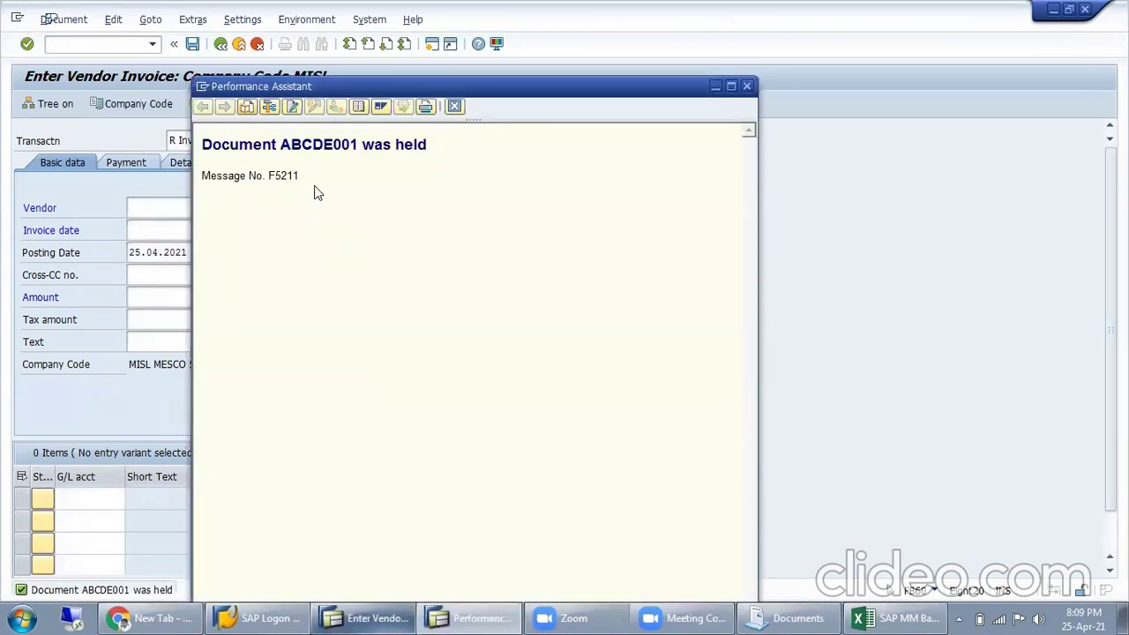
double_click(337, 146)
key(ctrl+c)
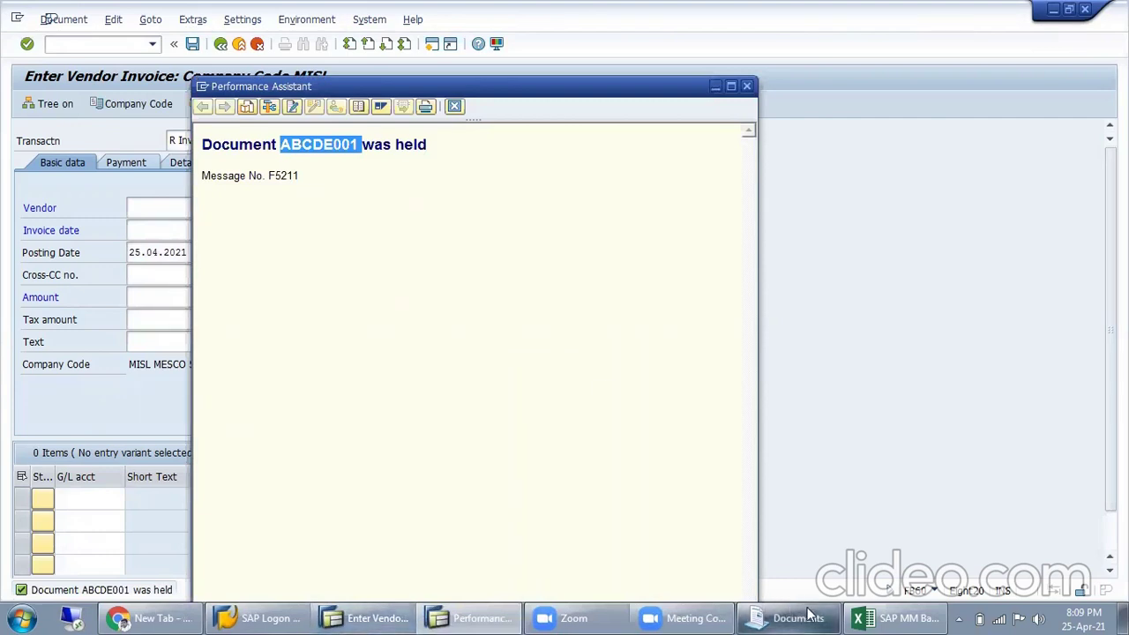
Switch to the SAP MM Batch 2 workbook in Excel and paste the held document number ABCDE001 under Holding in Sheet1 cell G100.
click(913, 616)
click(454, 451)
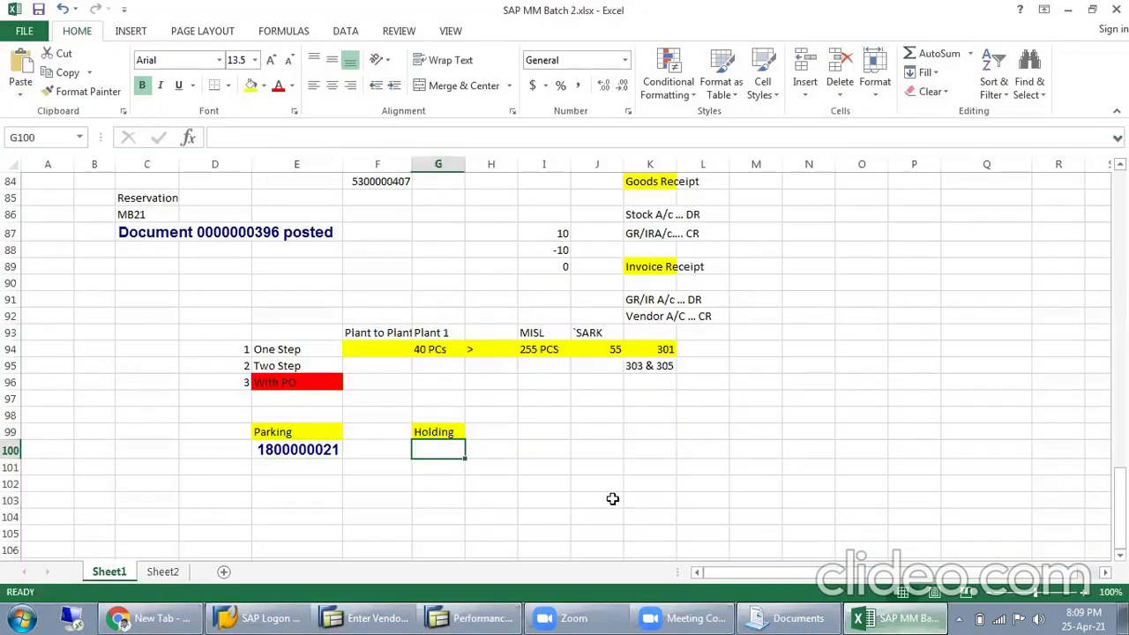
key(ctrl+v)
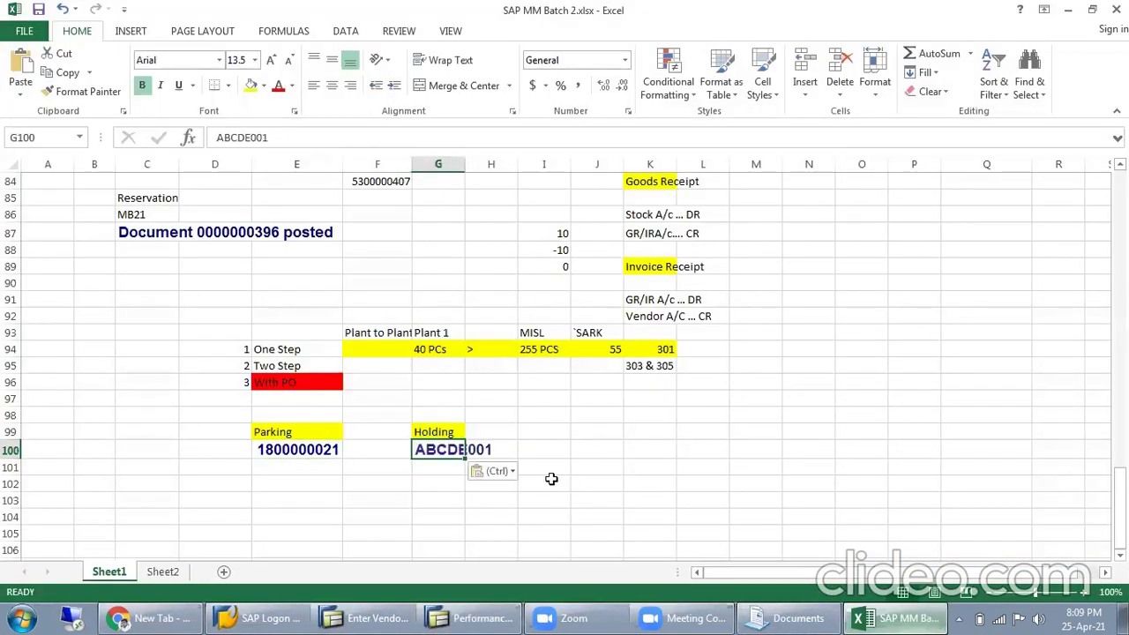
click(547, 481)
Enter the note Temp doc beside the held document number in cell I100.
click(537, 449)
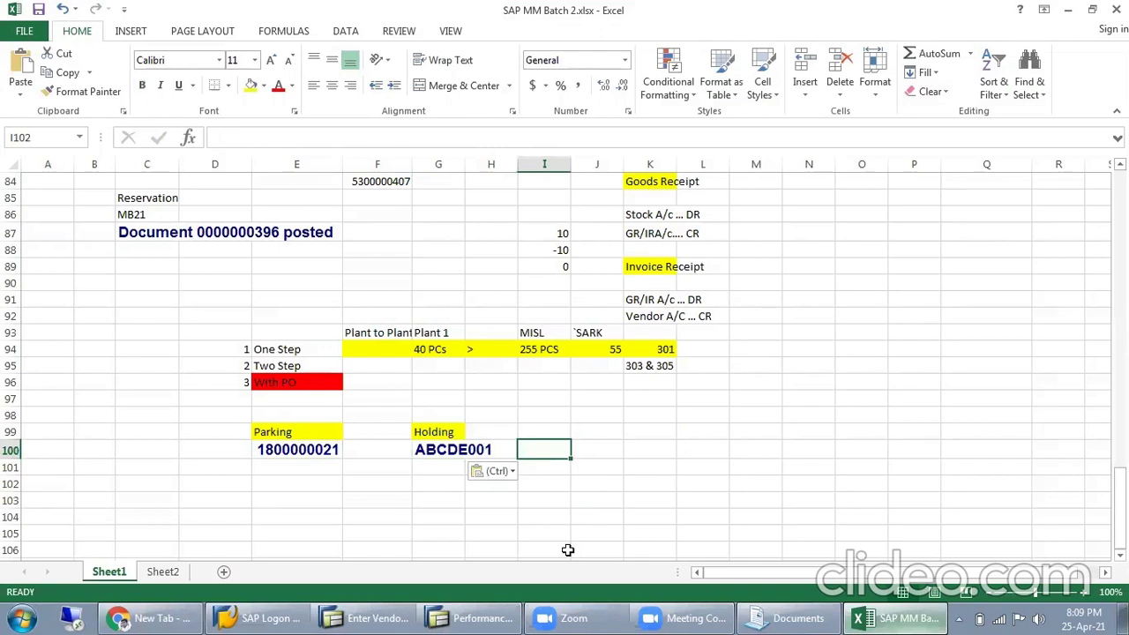
text(Temp doc)
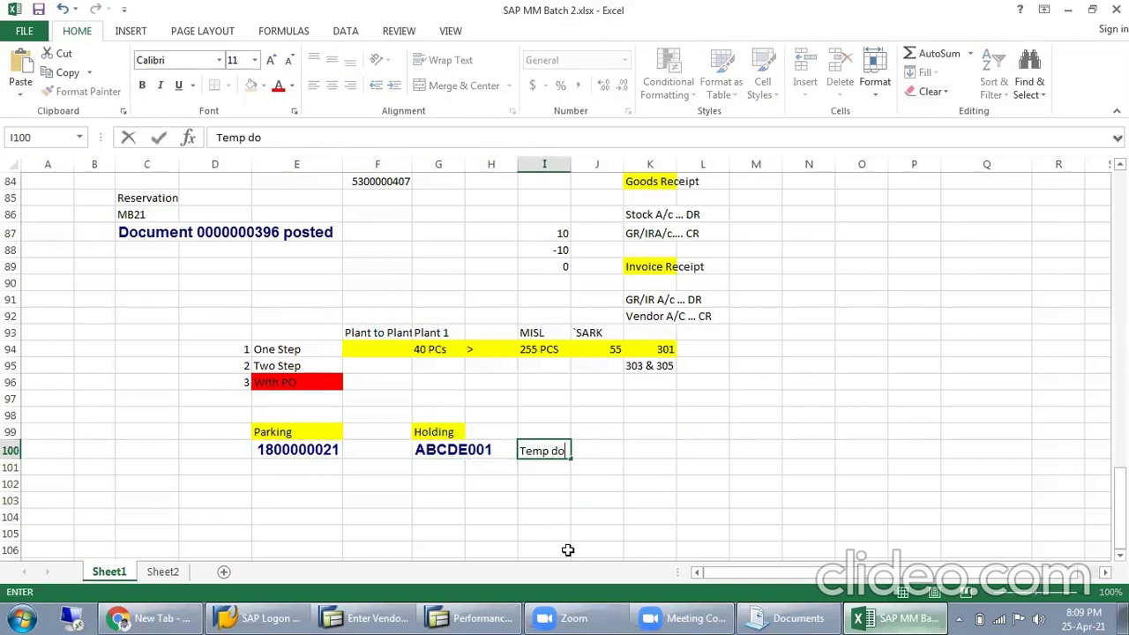
key(Return)
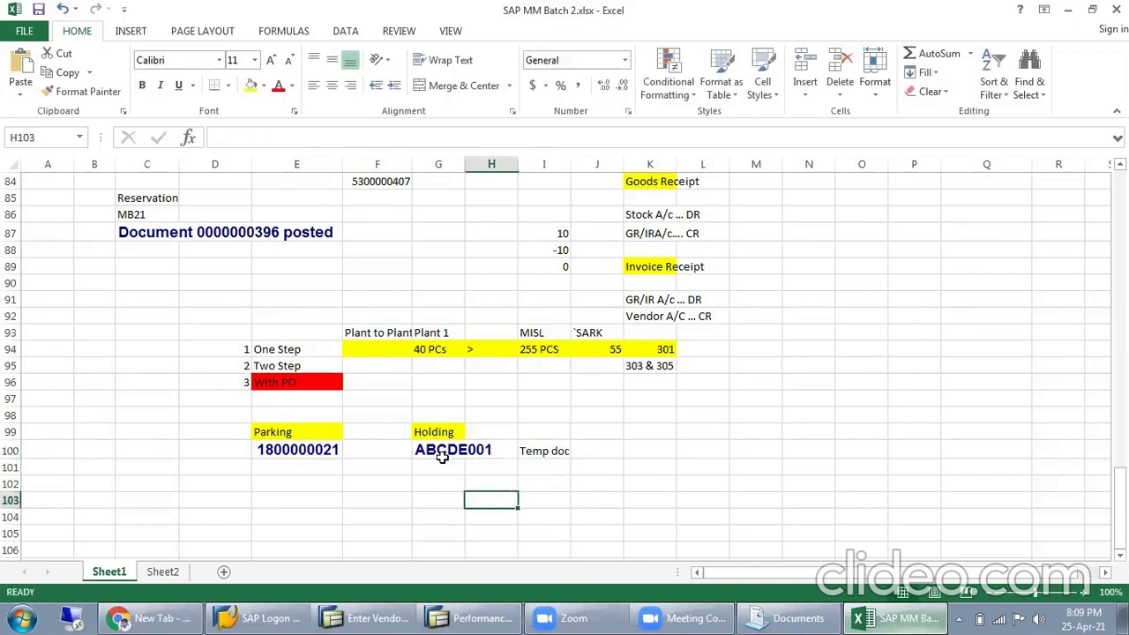
click(432, 452)
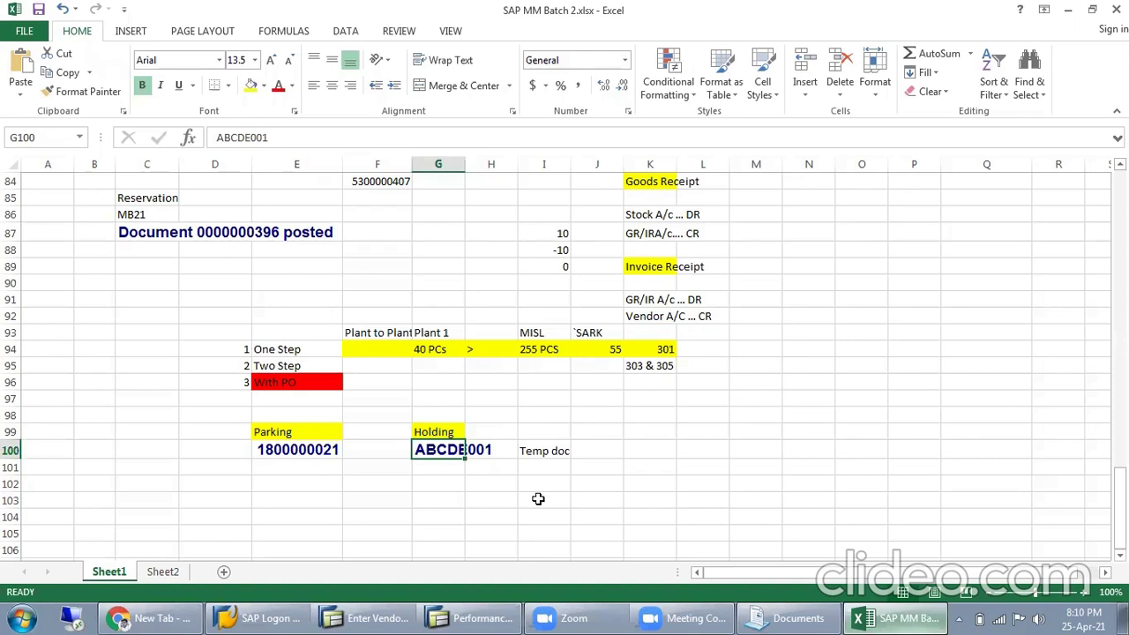
click(284, 455)
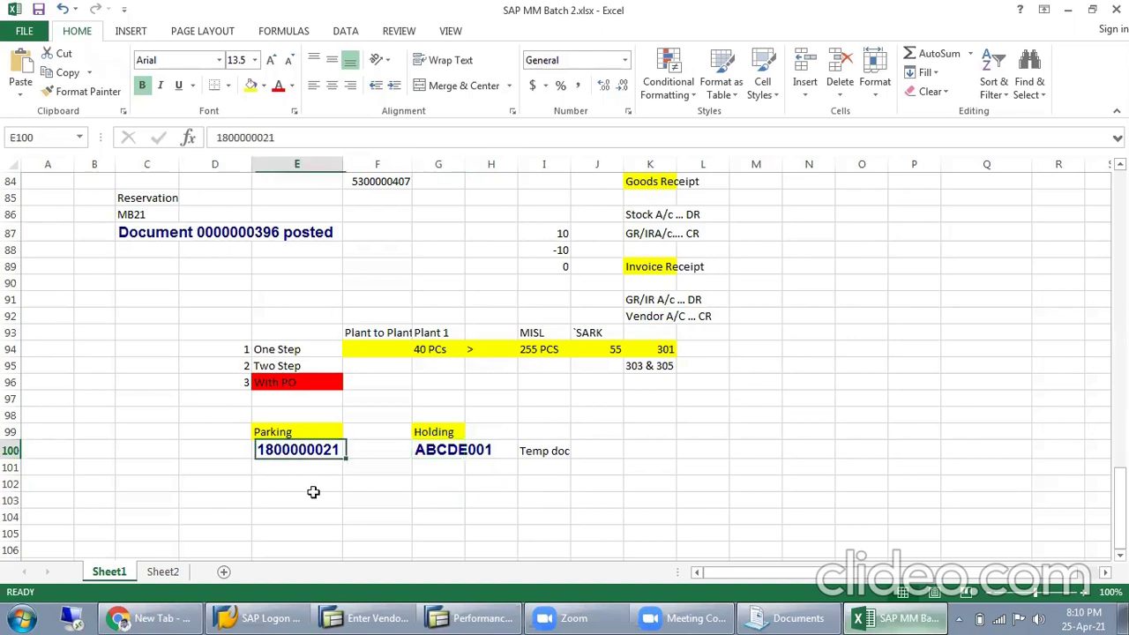
Switch back to SAP, close the hold message details and leave the vendor invoice entry.
click(472, 617)
click(747, 88)
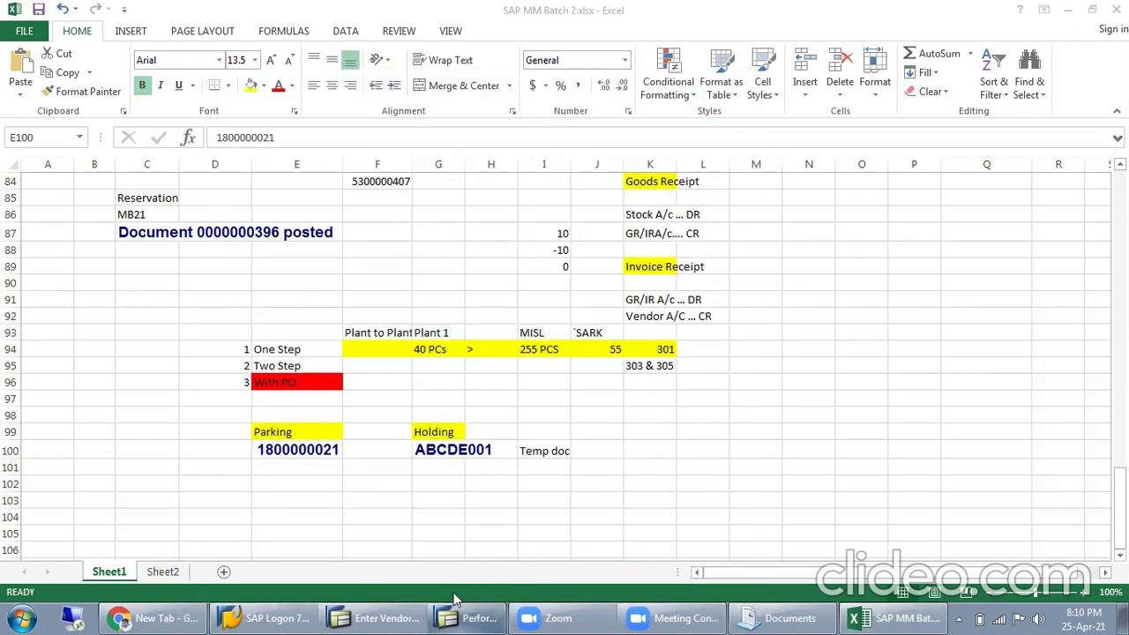
click(366, 617)
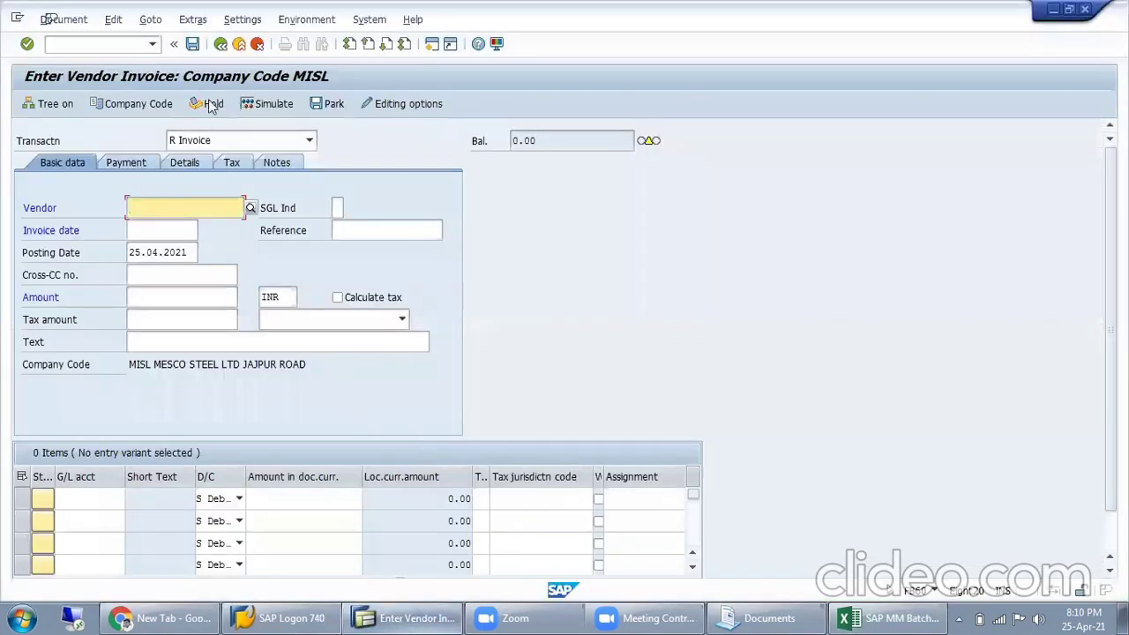
click(220, 44)
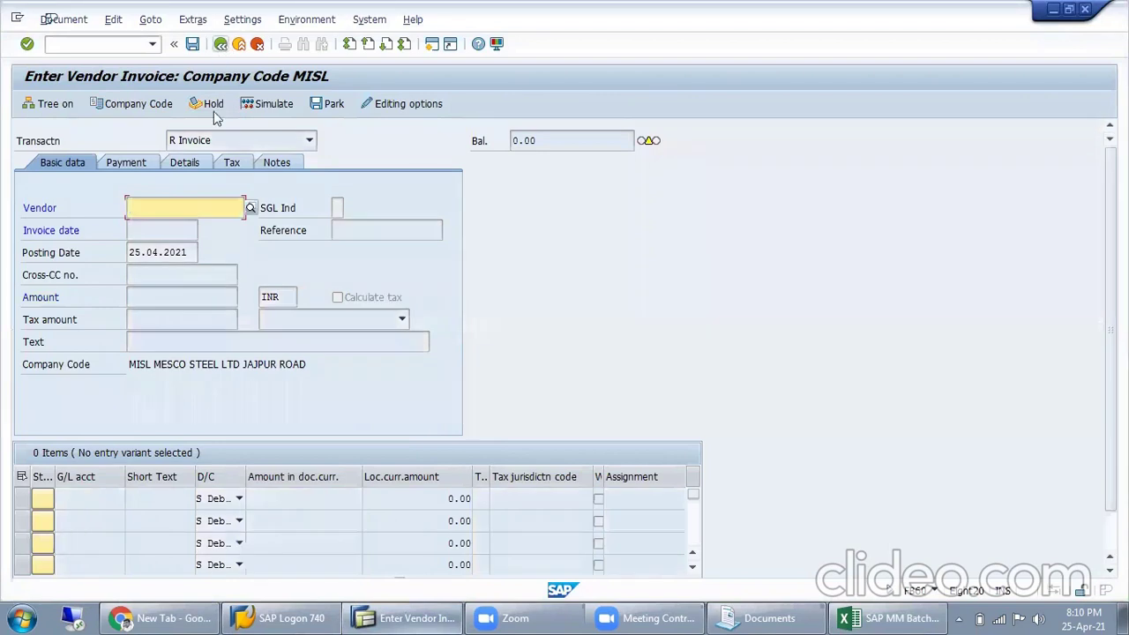
Open transaction FB11 and display the list of held documents for the current user.
click(84, 40)
text(/n)
key(Return)
text(FB11)
key(Return)
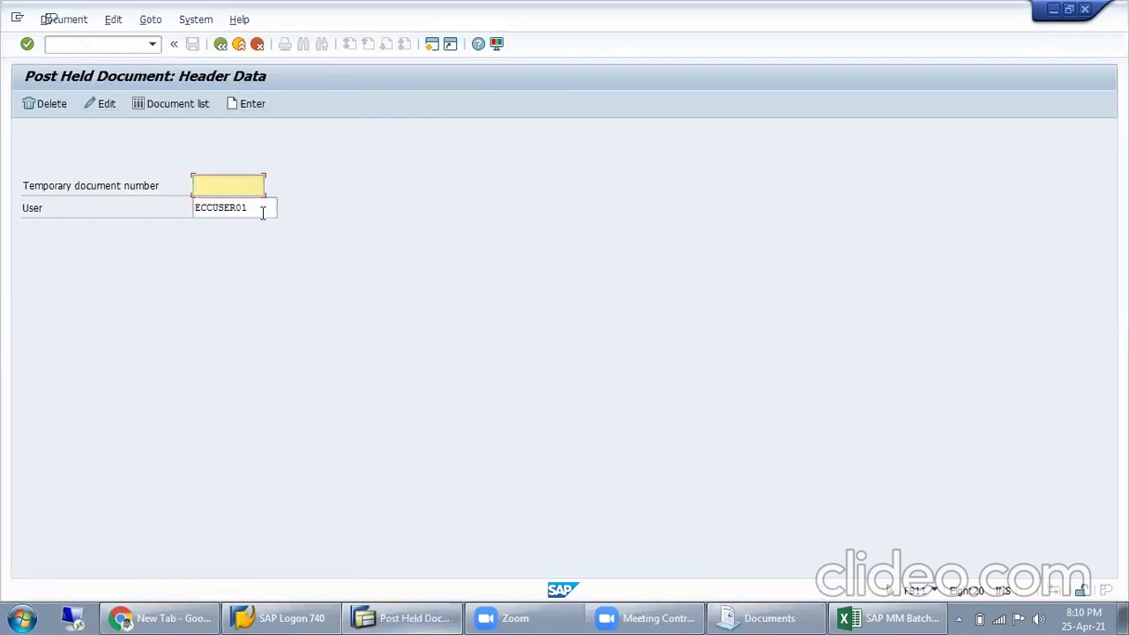
key(Tab)
click(168, 107)
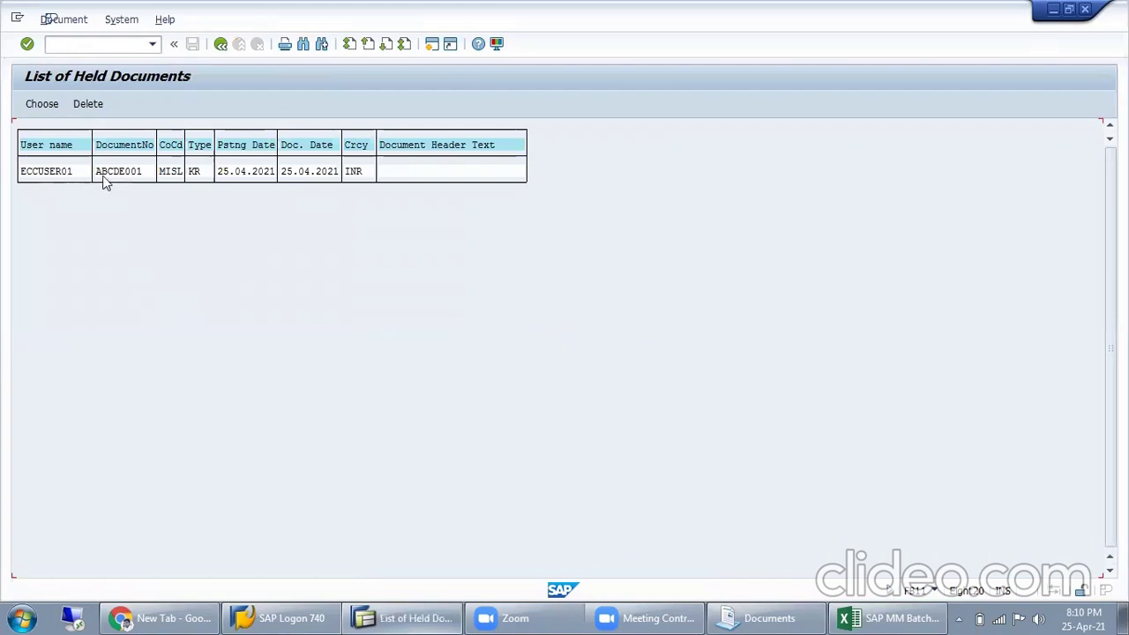
Examine the user name, document number and company code of the held document in the list.
click(130, 171)
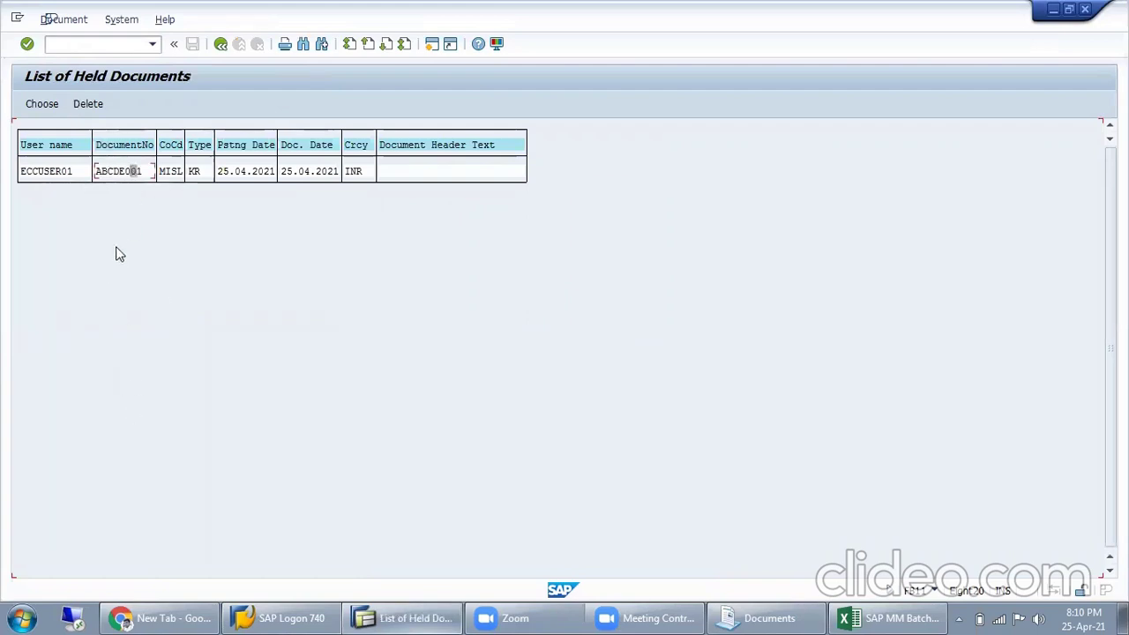
click(151, 171)
click(69, 173)
click(137, 175)
click(71, 173)
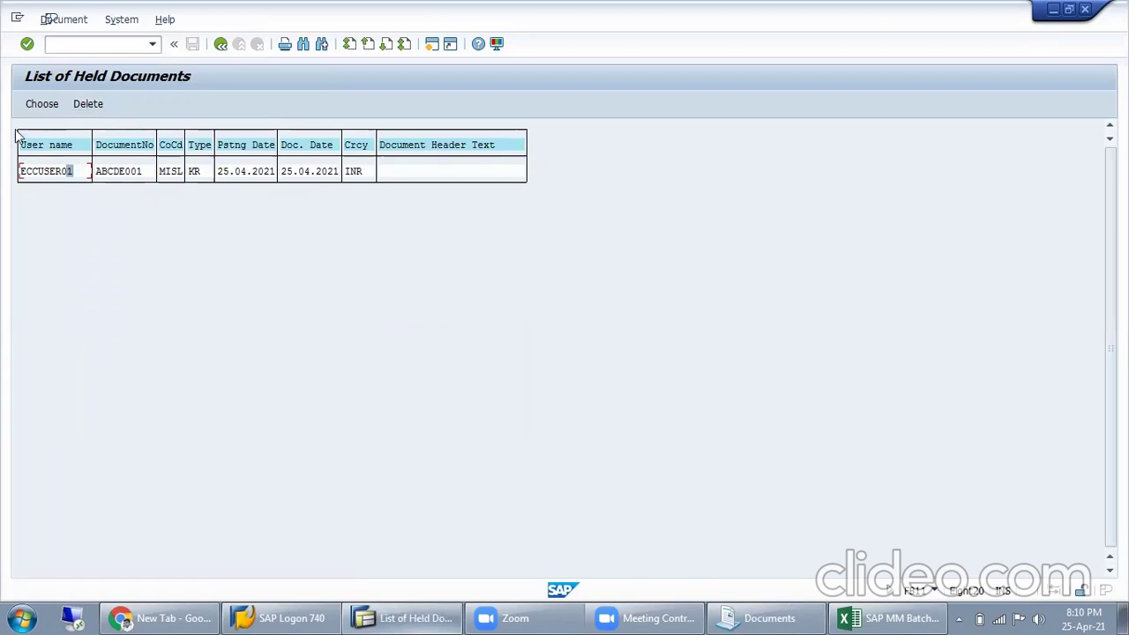
click(178, 173)
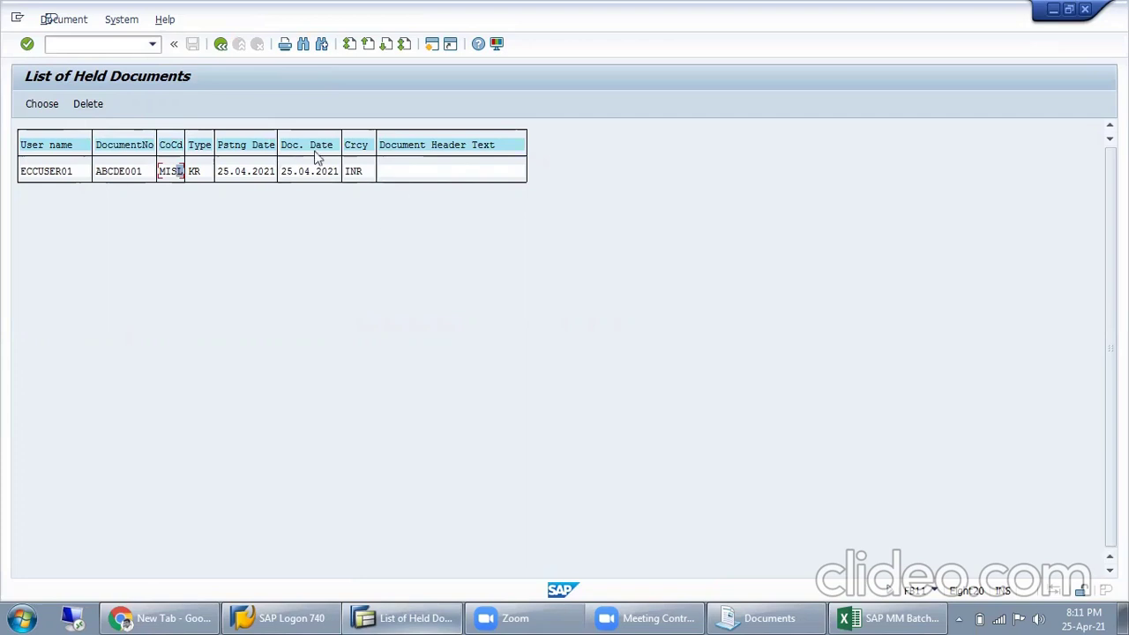
click(88, 174)
Switch to Excel and compare the document numbers noted under Parking and Holding in row 100.
click(889, 618)
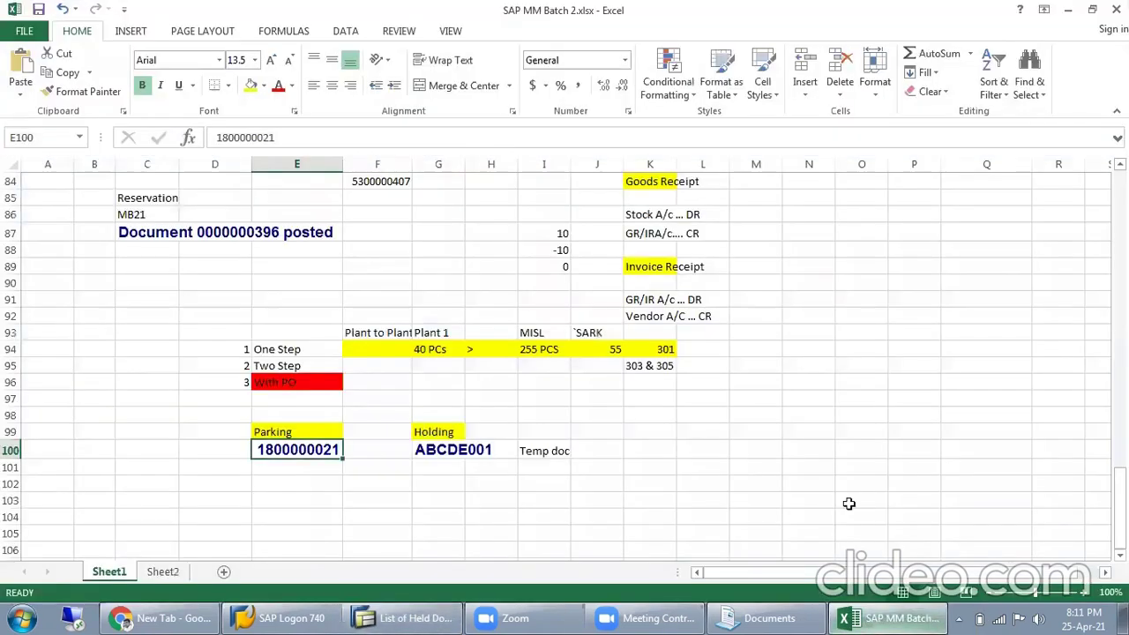
click(312, 465)
click(296, 447)
click(451, 451)
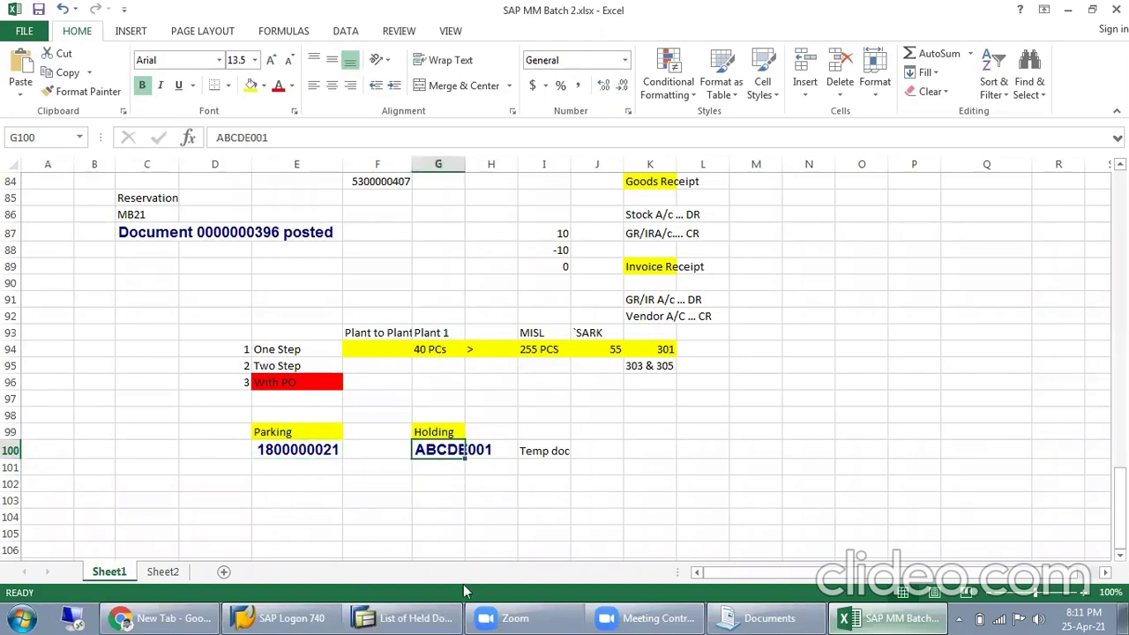
Switch to SAP, choose held document ABCDE001, try to post it, and check the tax code on the travel expenses line.
click(429, 617)
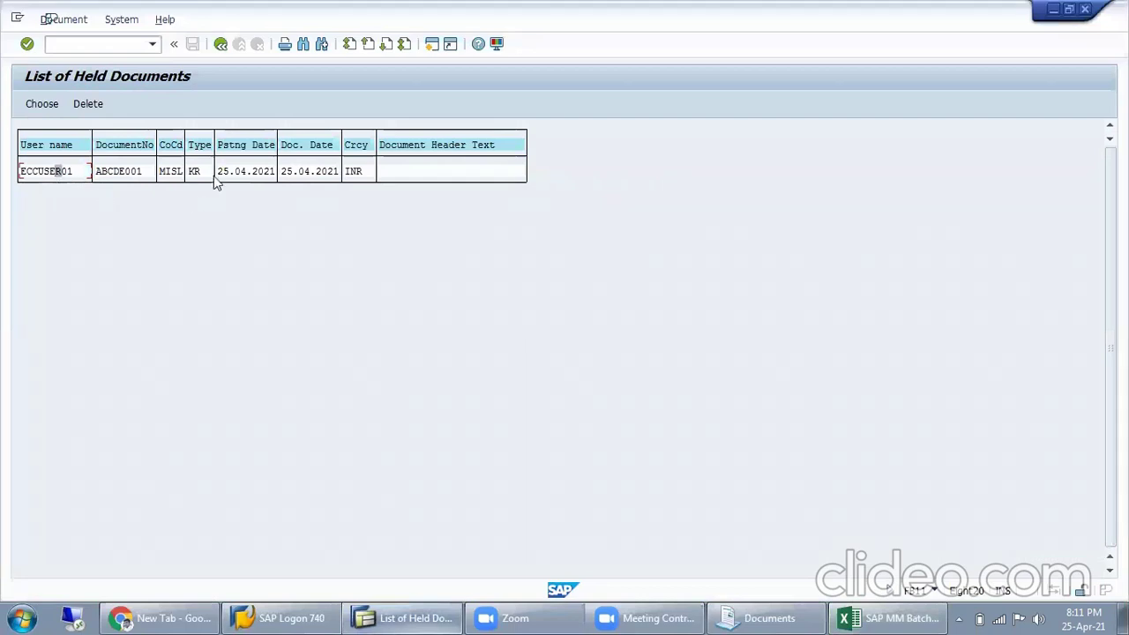
click(58, 109)
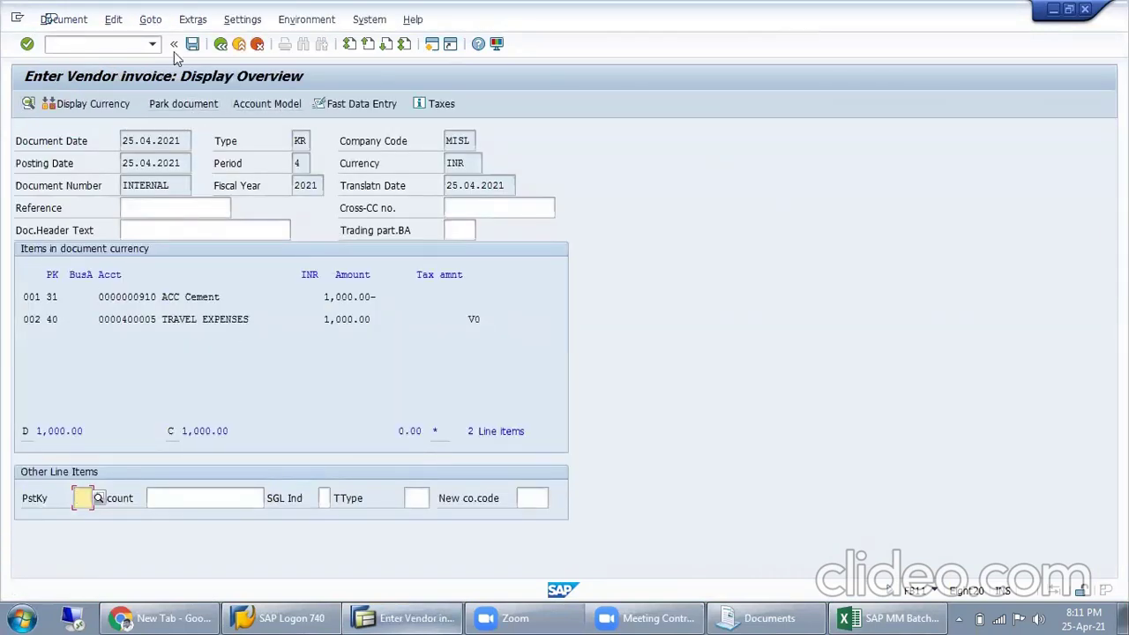
click(63, 20)
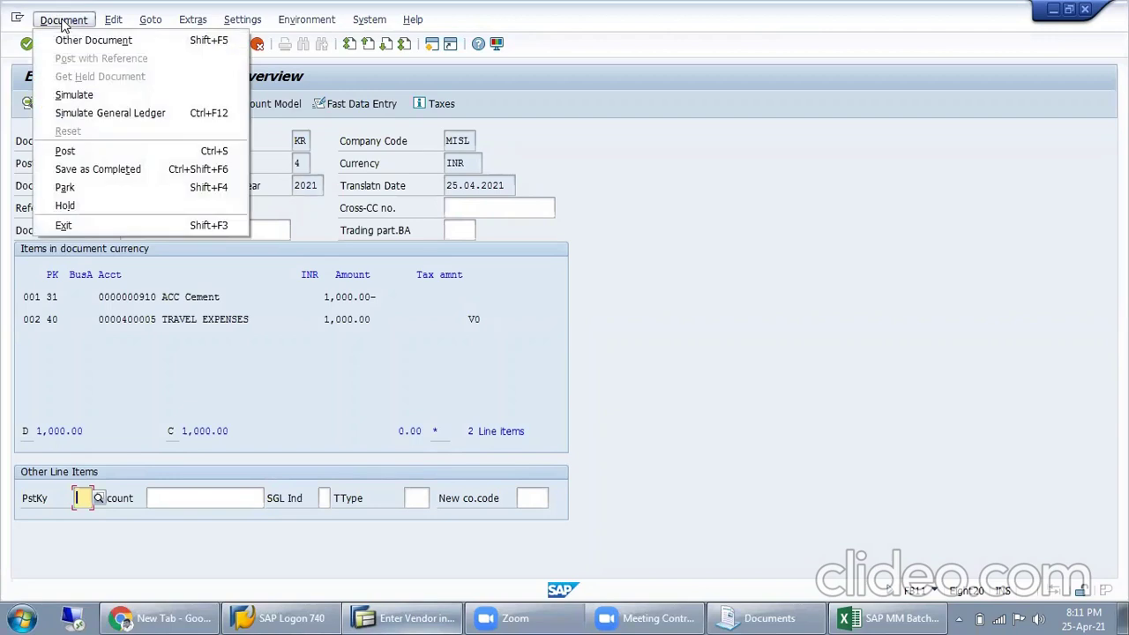
click(108, 155)
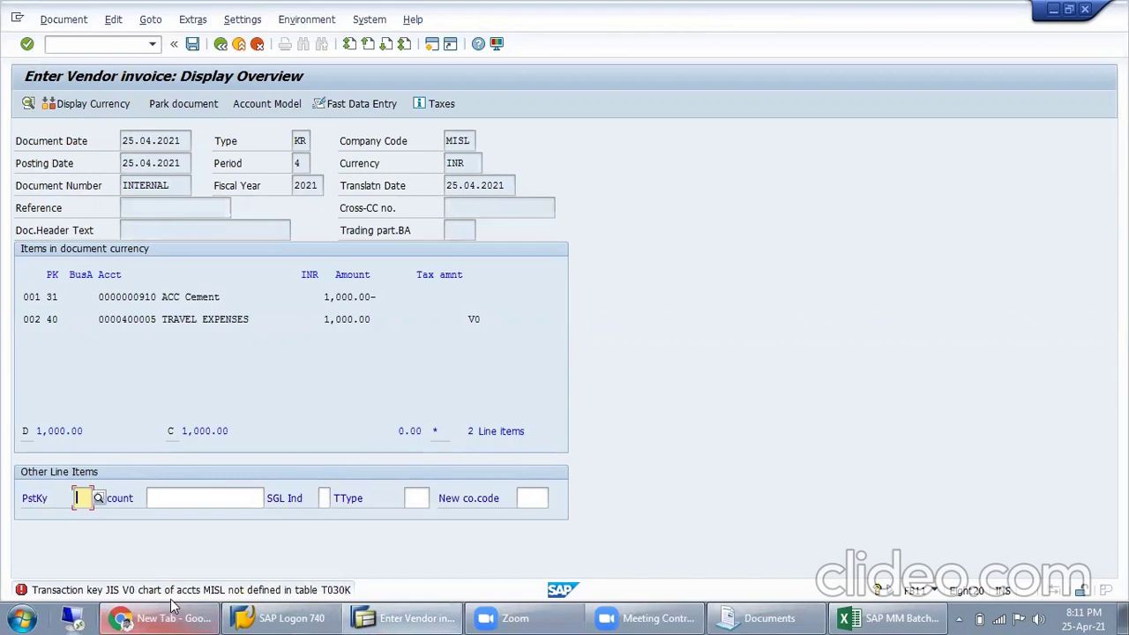
click(220, 498)
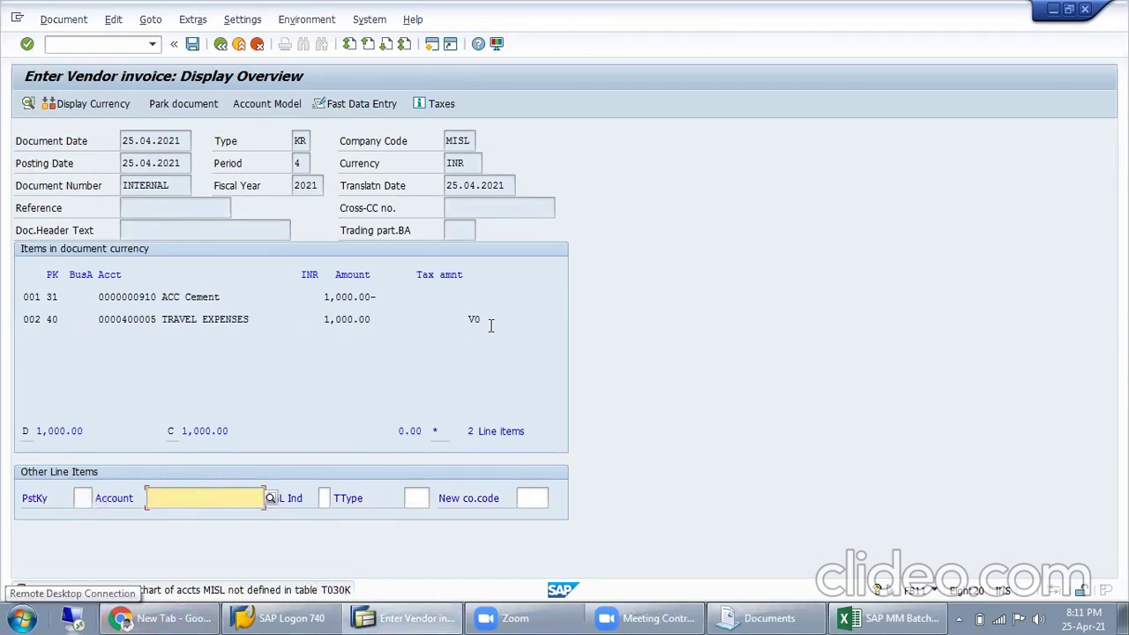
click(449, 323)
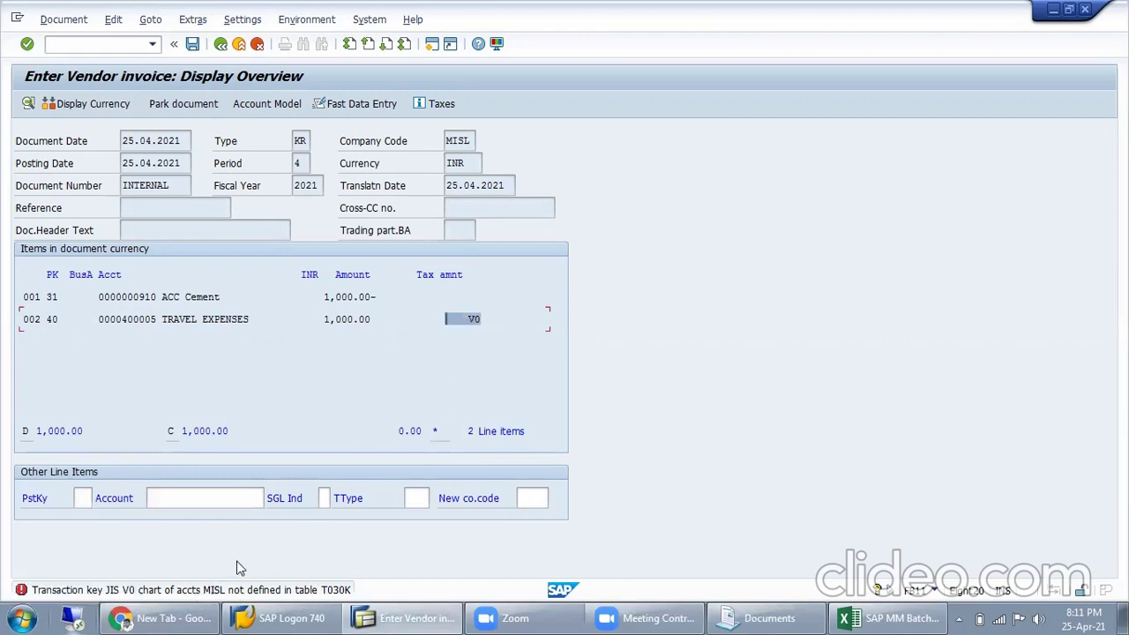
Open transaction OB40 in a new session and display the account assignment of INPUT: STATE GST (JIS) for chart of accounts MISL.
click(103, 41)
key(Return)
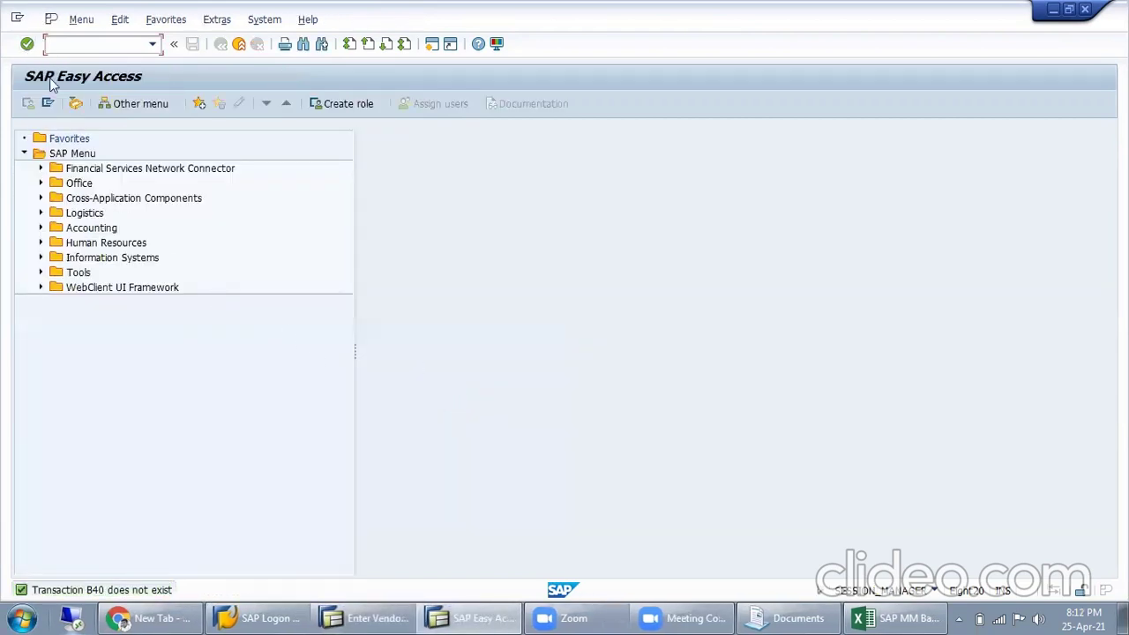
key(Return)
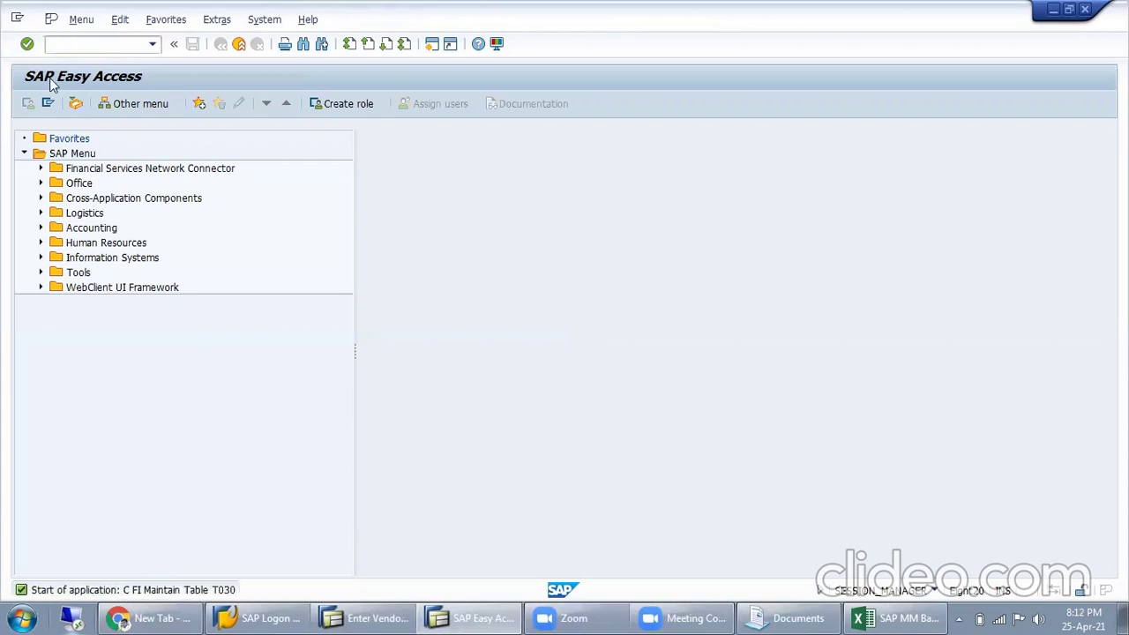
scroll(340, 433, down, 1)
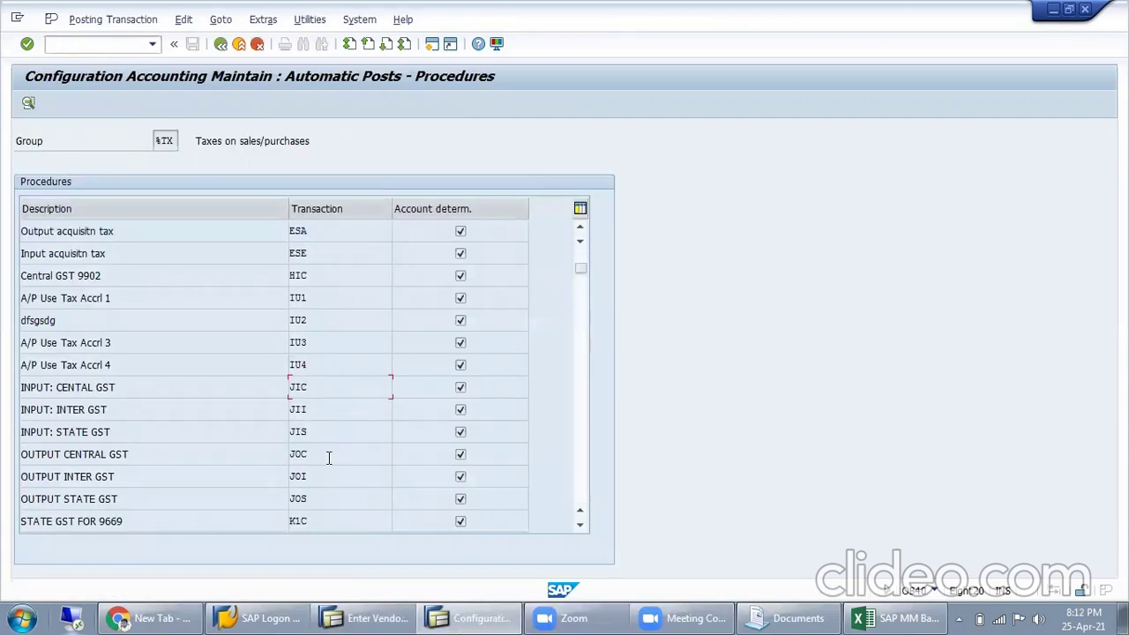
double_click(307, 430)
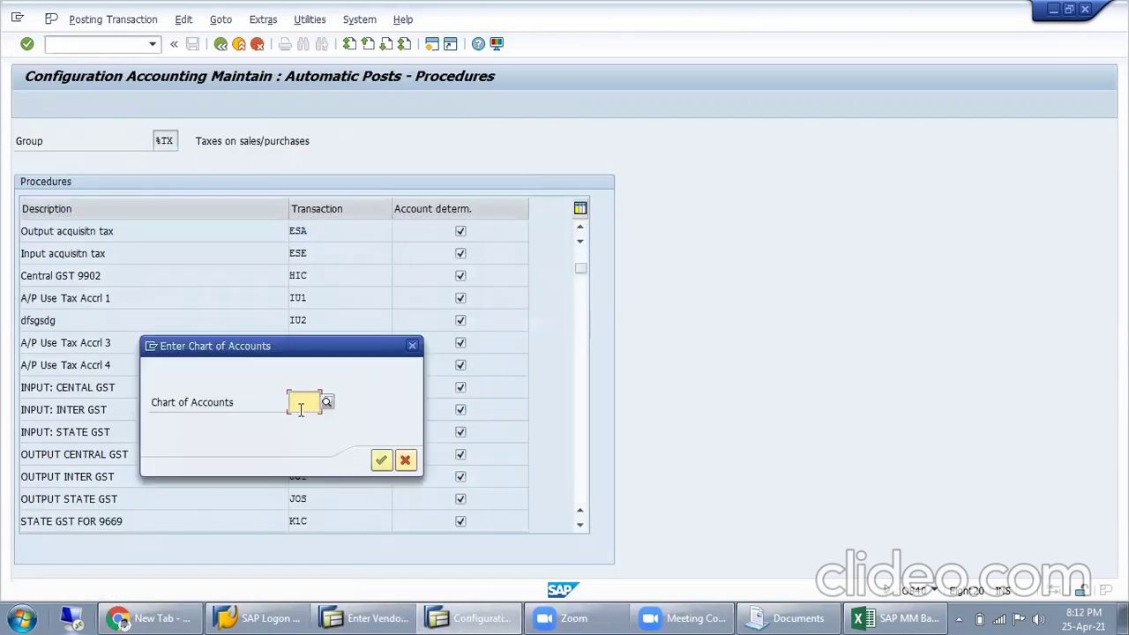
text(misl)
key(Return)
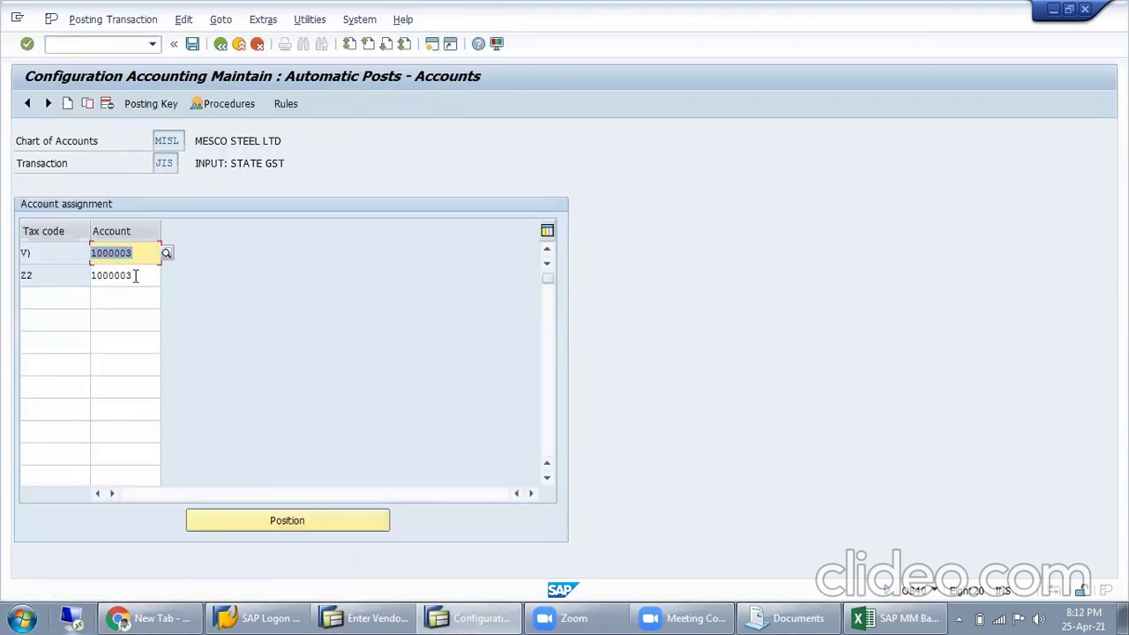
Add tax code V0 with the same account as Z2 to the JIS account assignment and save it.
click(35, 301)
text(v0)
double_click(154, 279)
key(ctrl+c)
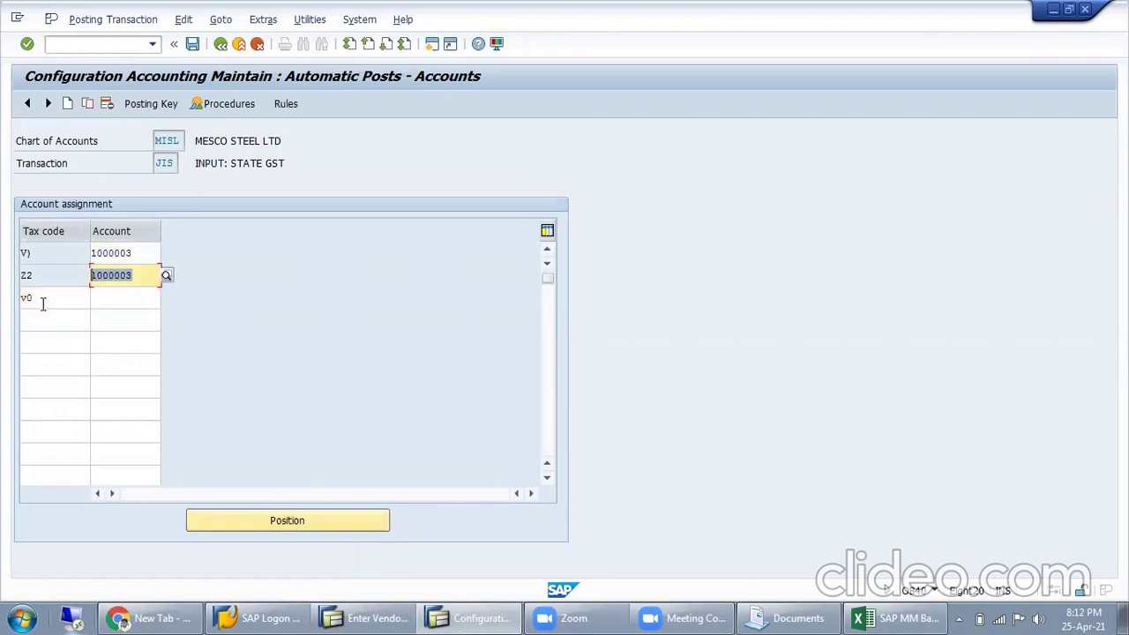
click(124, 304)
key(ctrl+v)
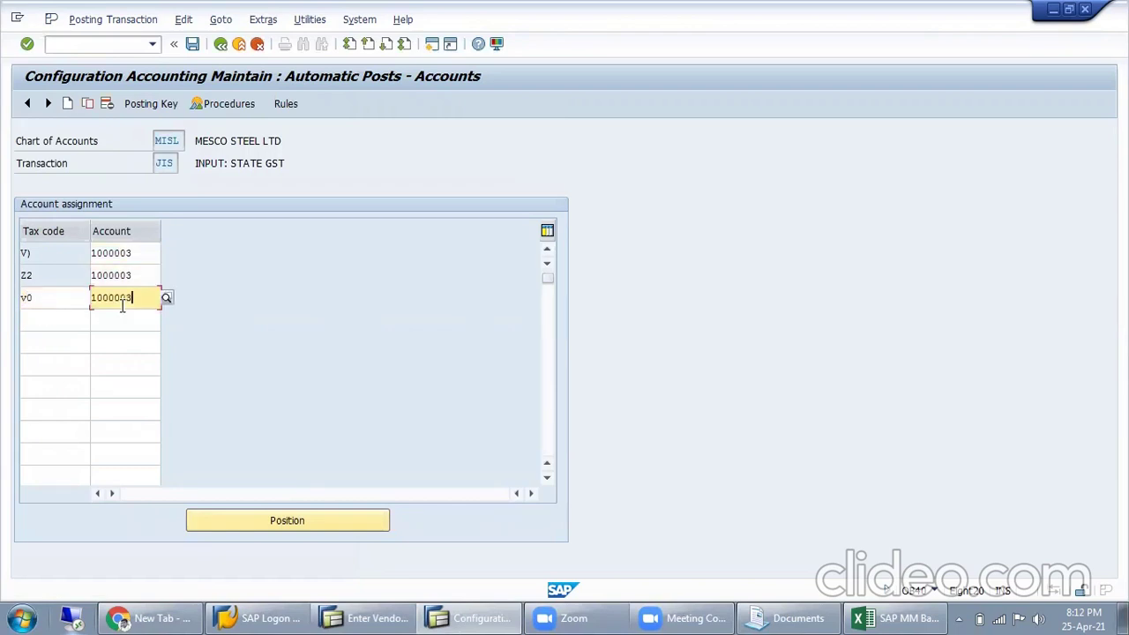
click(194, 44)
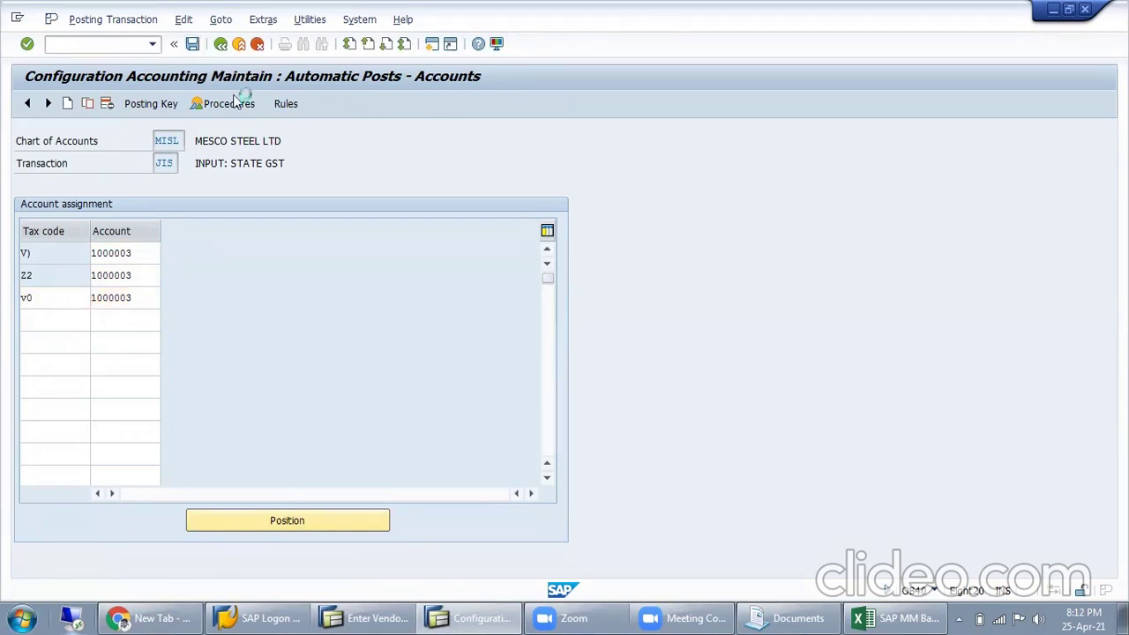
click(269, 321)
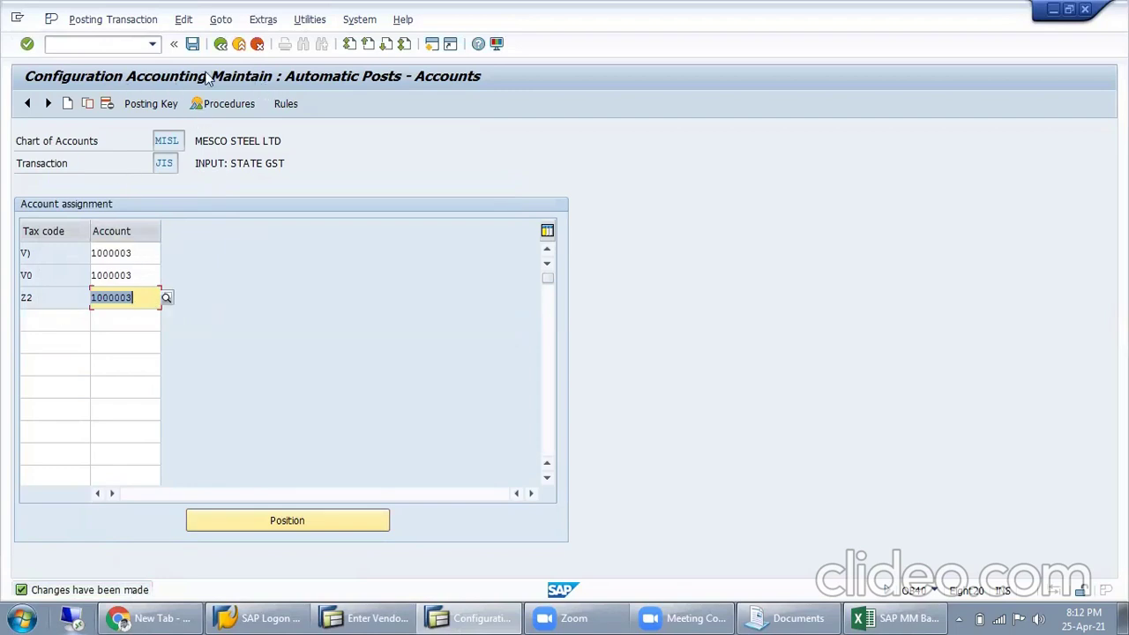
Leave the automatic posting configuration, return to the held vendor invoice and back out of its posting attempt.
click(220, 46)
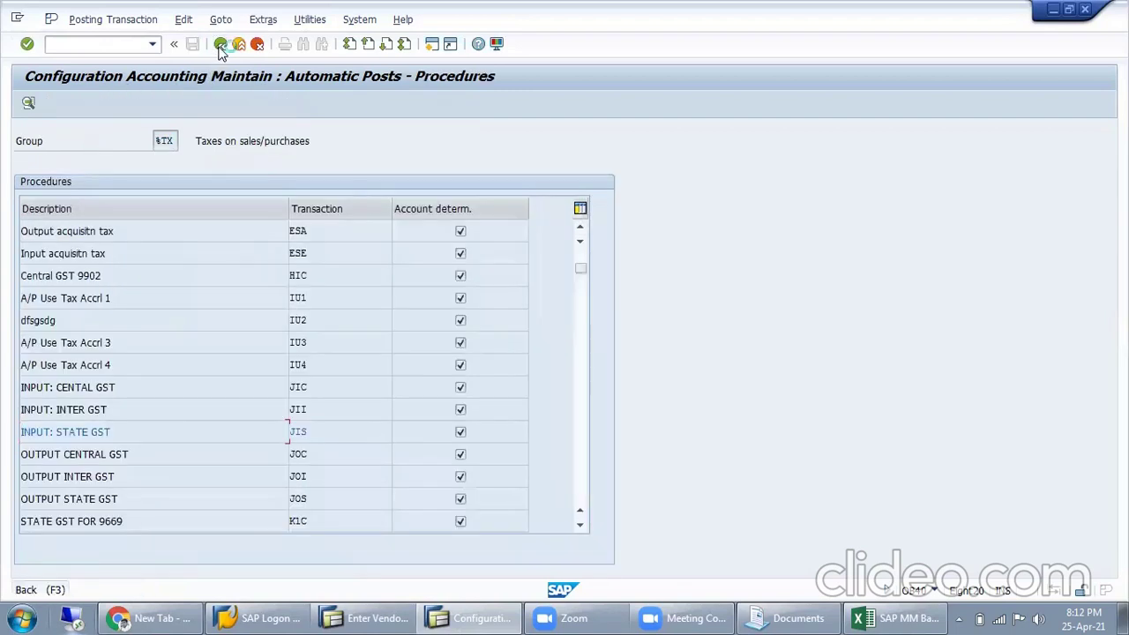
click(220, 46)
key(alt+Tab)
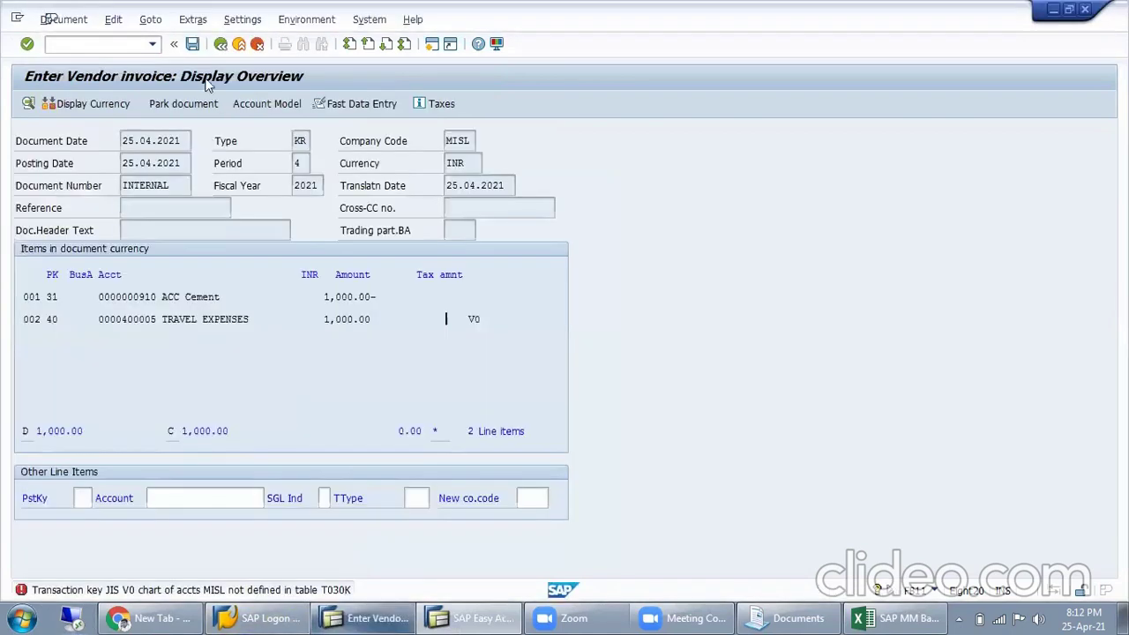
click(221, 46)
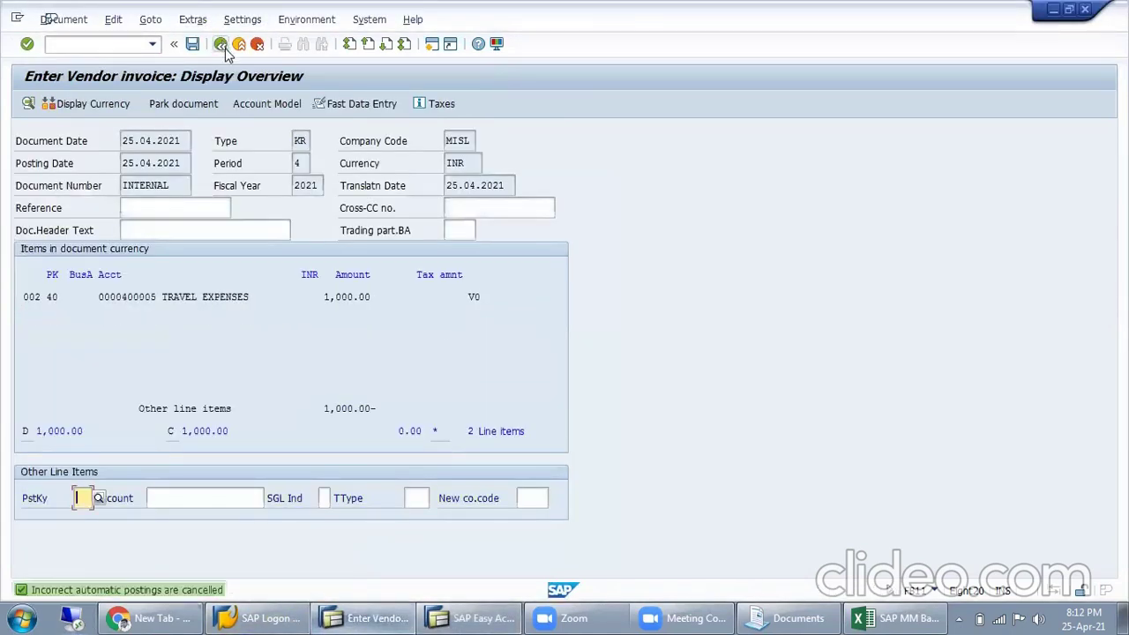
Exit the open vendor invoice entry without posting and start transaction FB11 again.
click(225, 48)
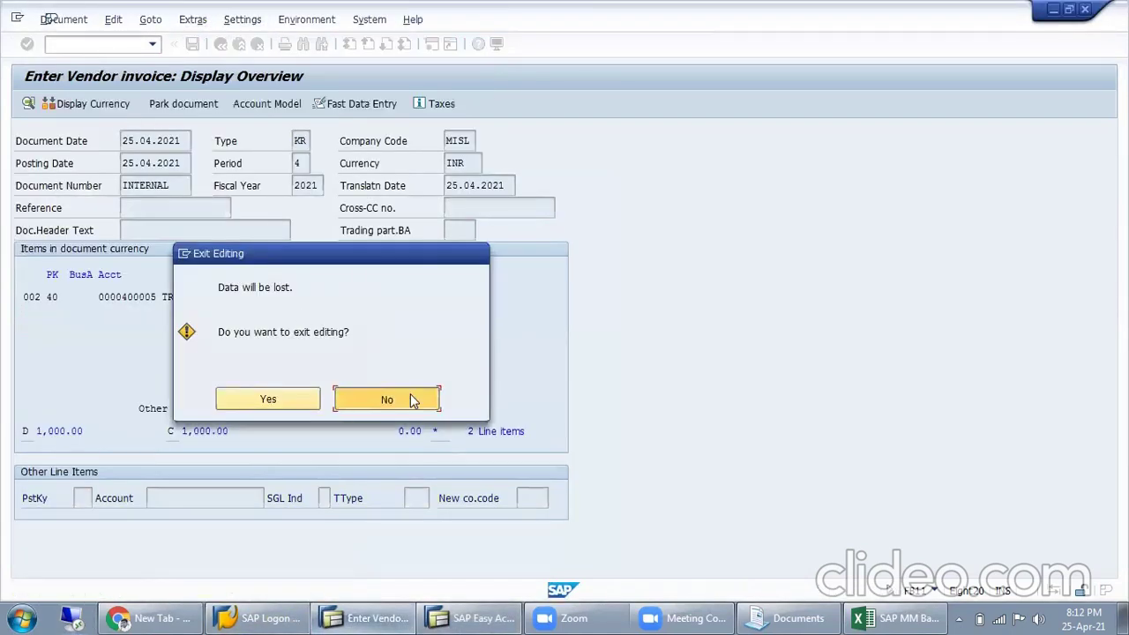
click(93, 48)
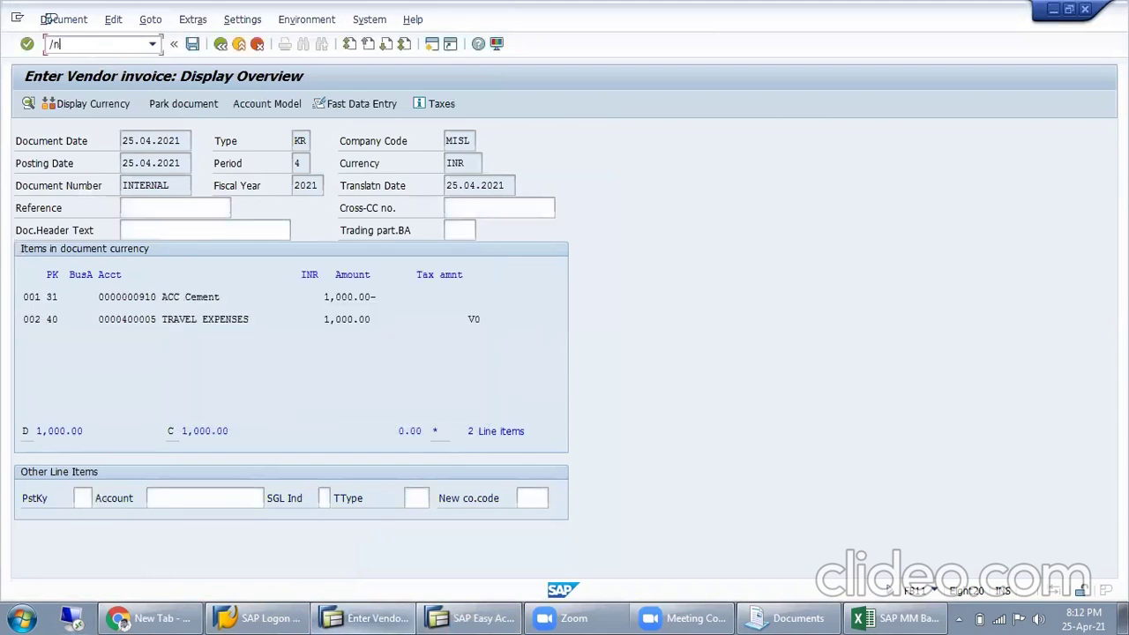
key(Return)
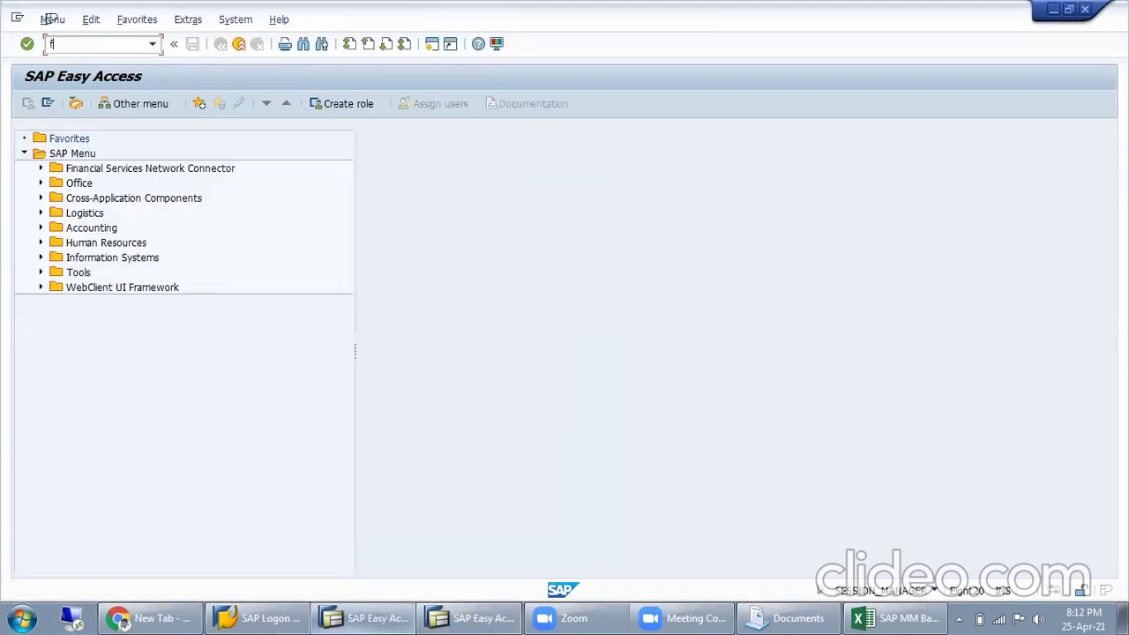
key(Return)
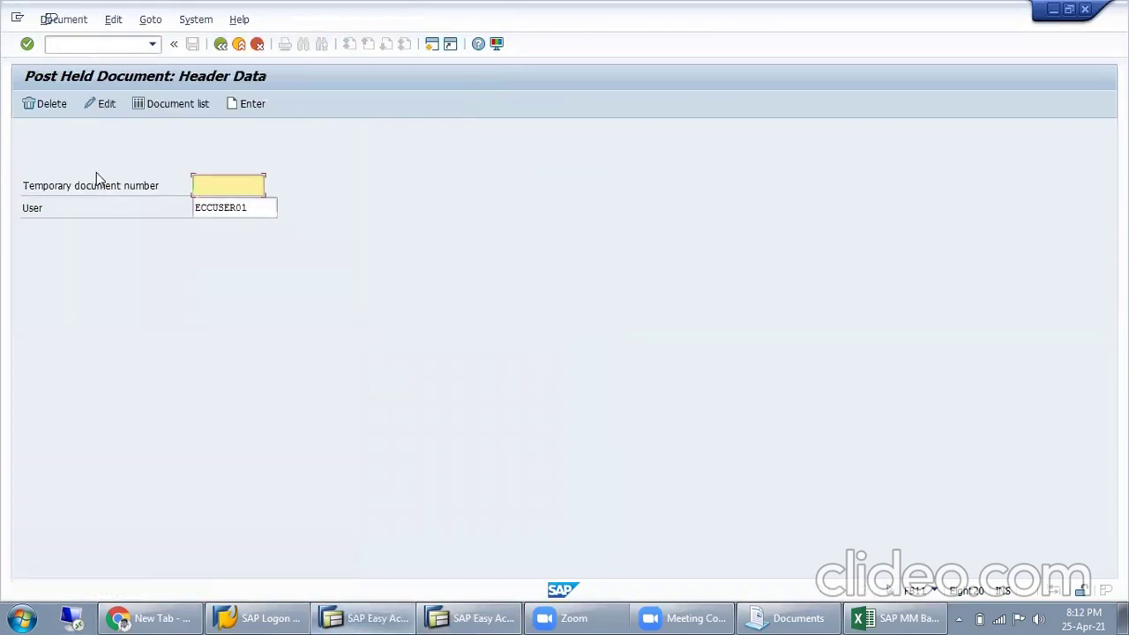
Choose held document ABCDE001 from the document list and post the vendor invoice.
click(170, 104)
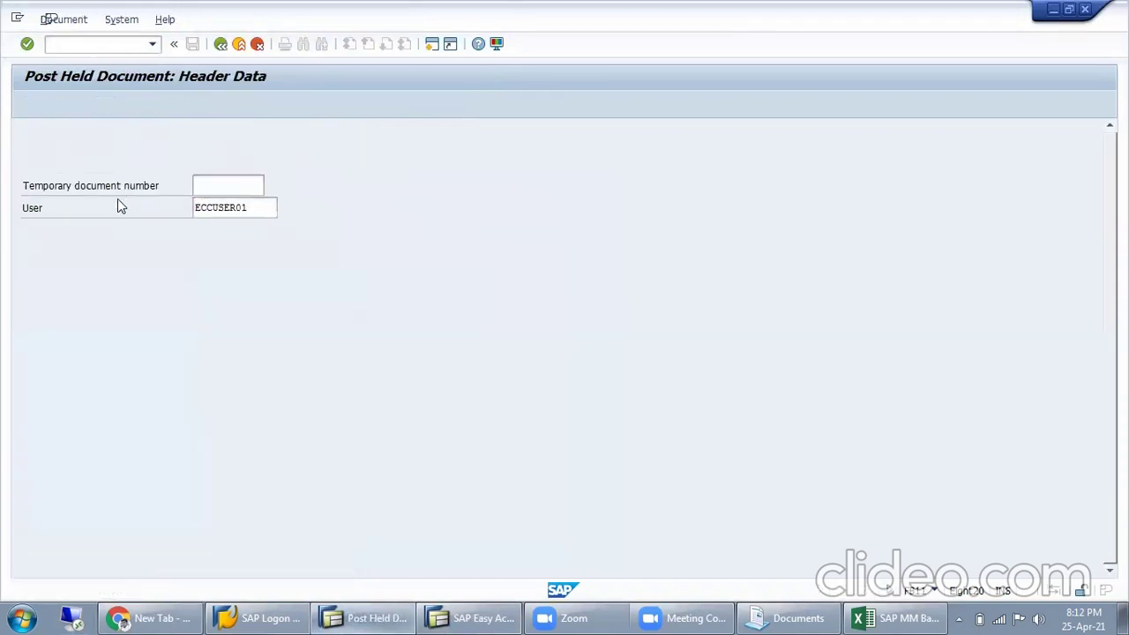
click(42, 104)
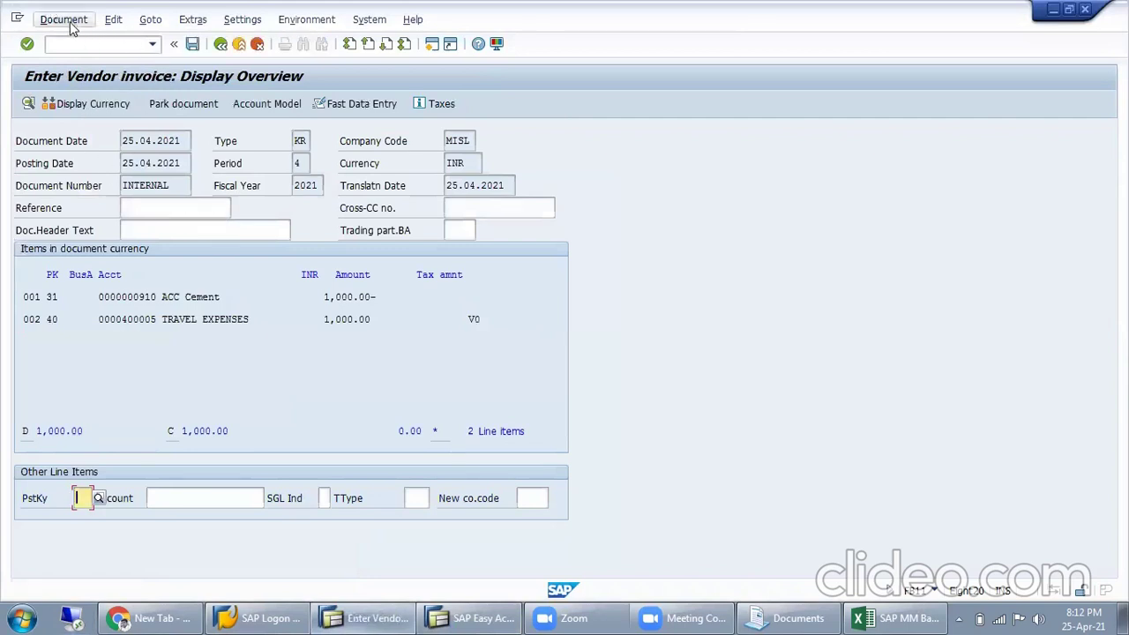
click(70, 19)
click(90, 155)
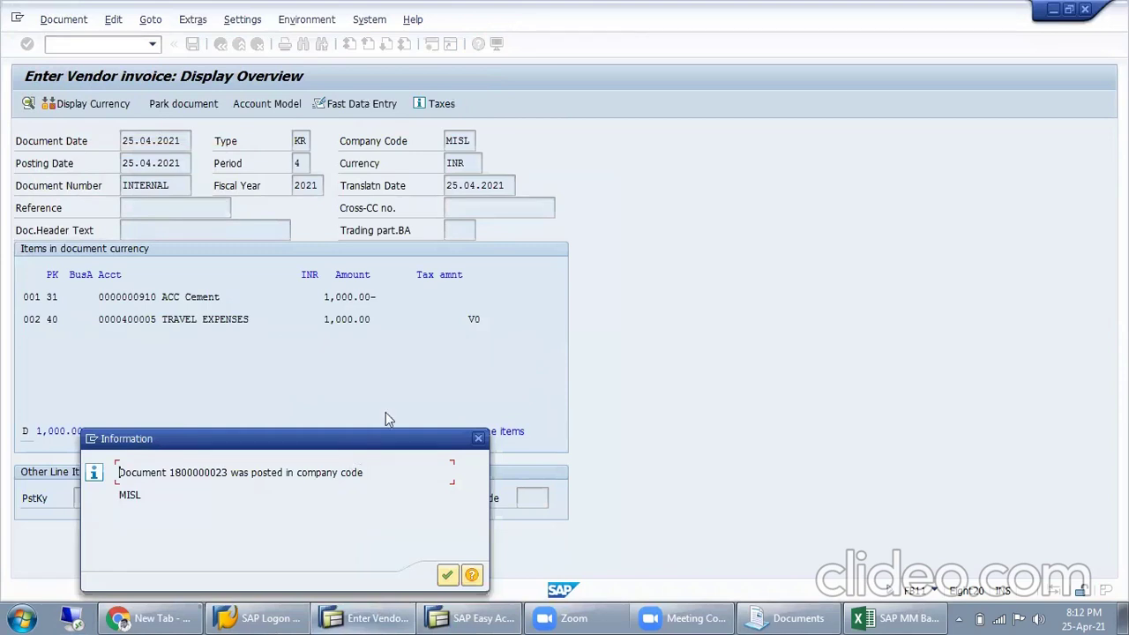
Copy the posted document number from the SAP message into cell G101 in Excel, beneath the temporary number, so it shows in full.
drag(381, 446, 467, 292)
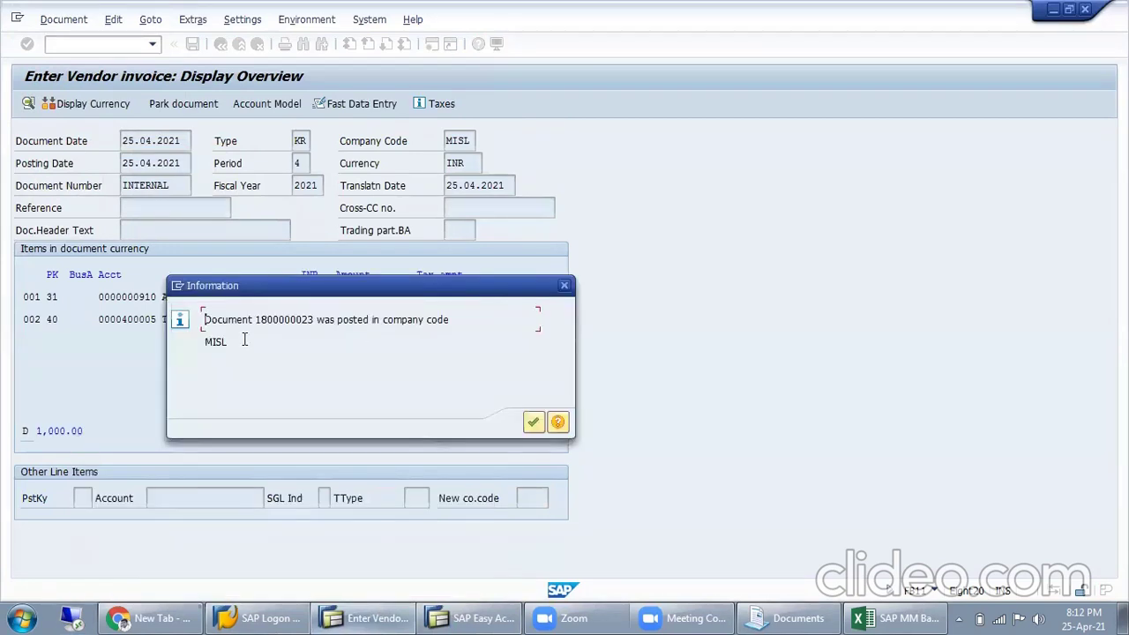
drag(256, 320, 298, 378)
key(ctrl+c)
click(889, 615)
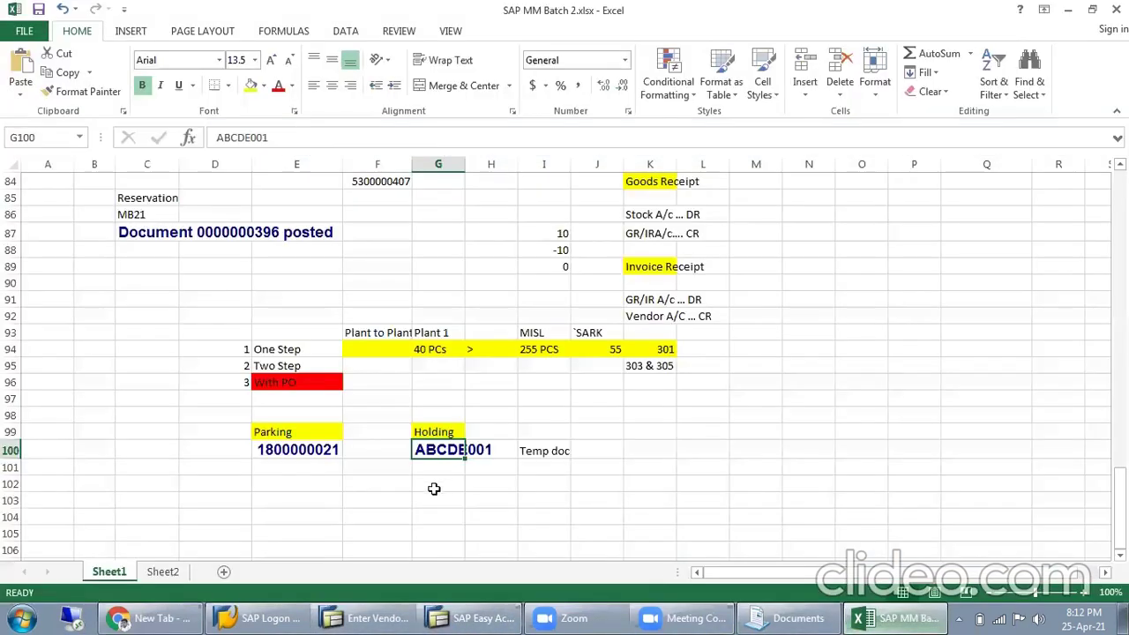
click(452, 469)
key(ctrl+v)
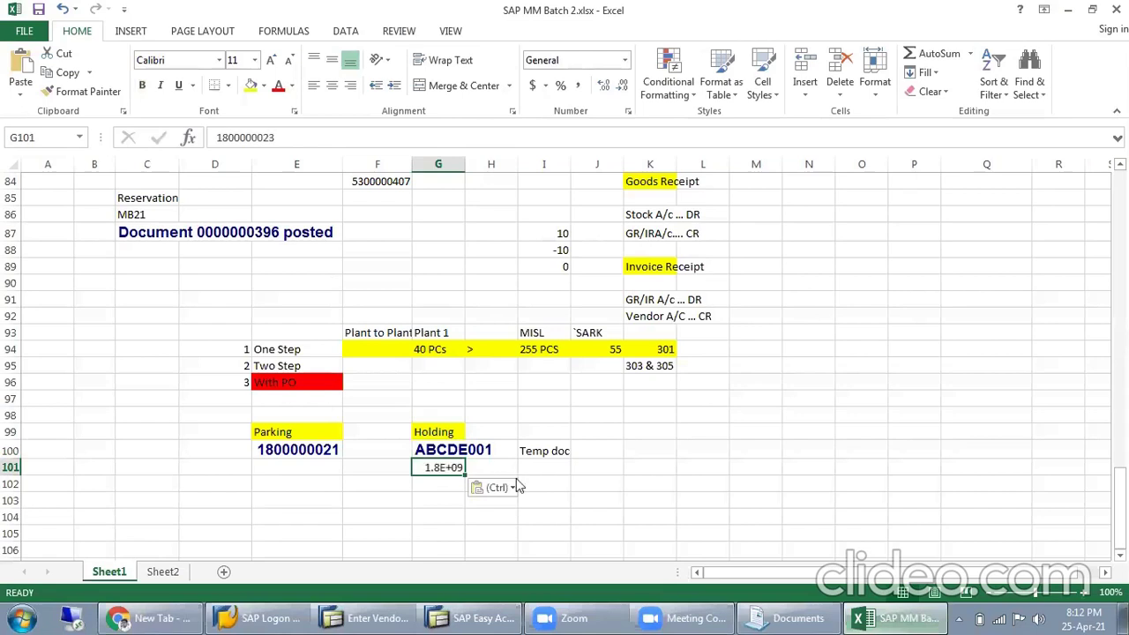
double_click(432, 467)
click(618, 464)
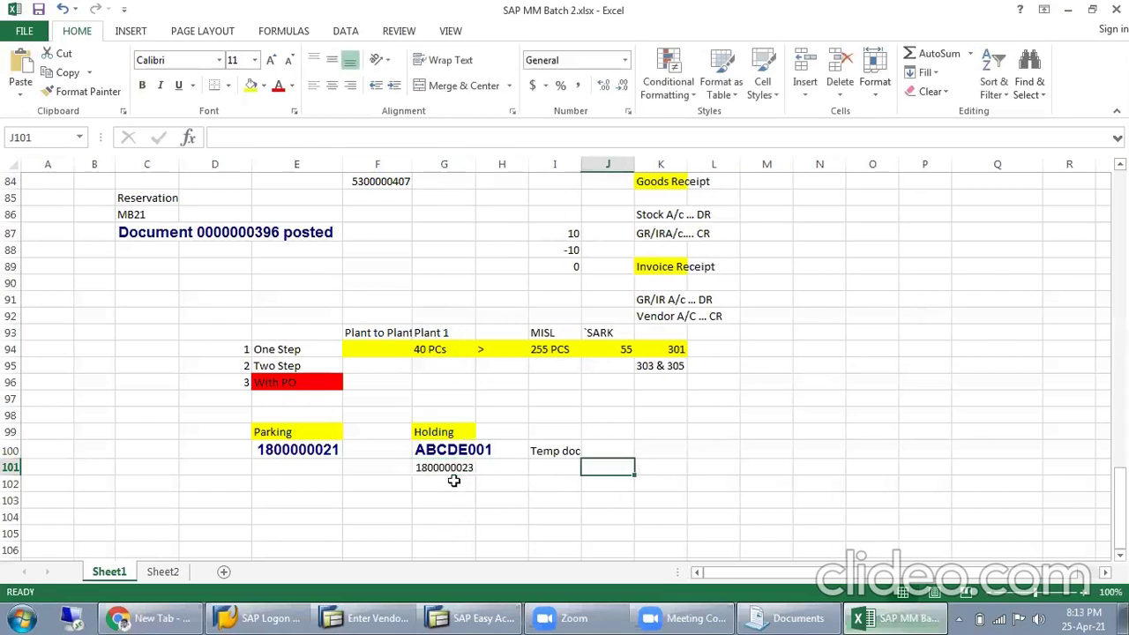
click(452, 482)
click(450, 464)
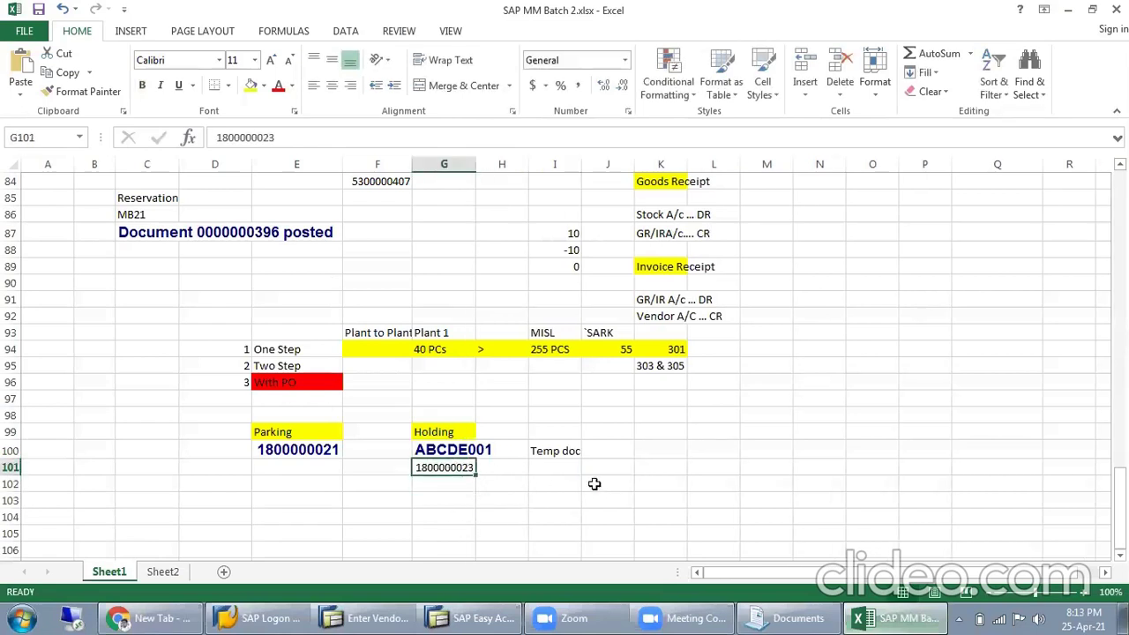
click(534, 452)
click(597, 447)
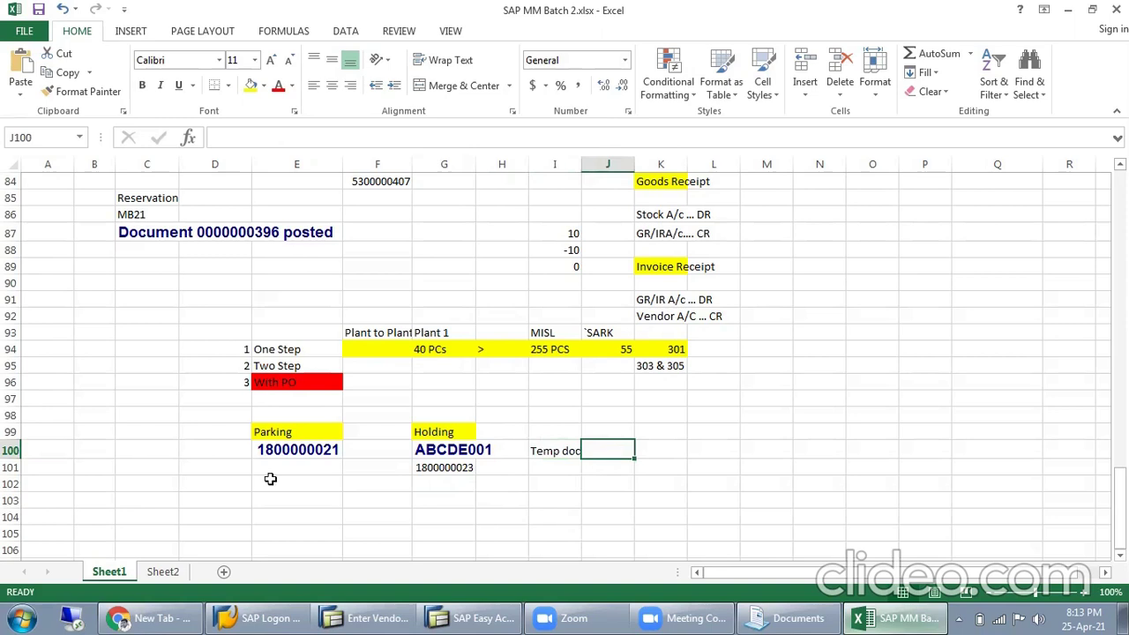
click(466, 466)
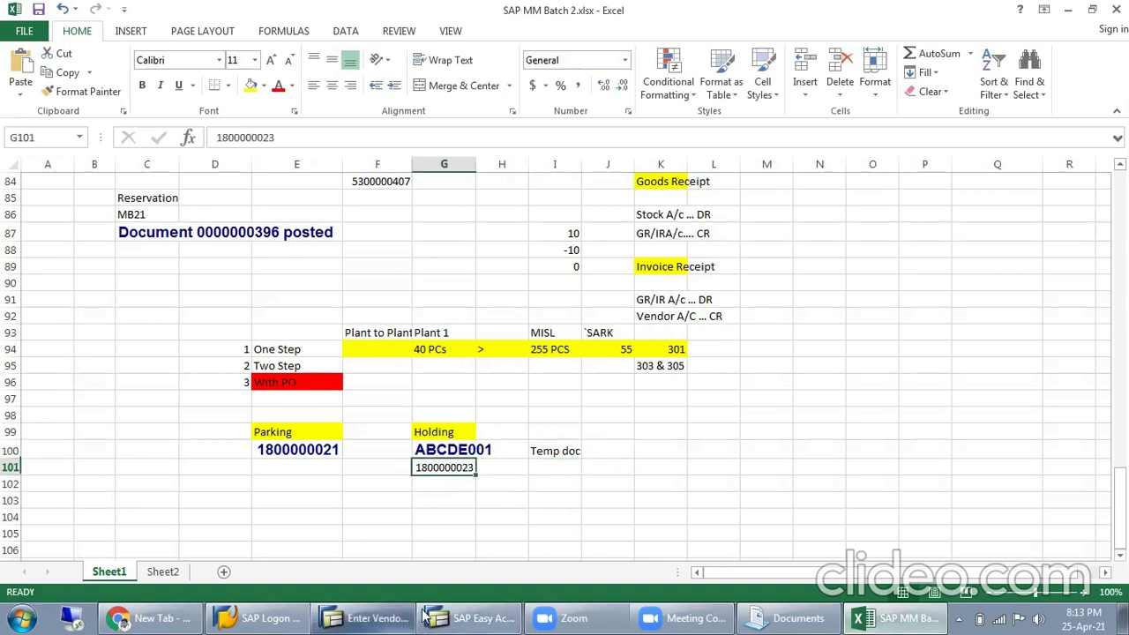
Switch to the free SAP session and display all line items of vendor ACC Cement in company code MISL with transaction FBL1N.
click(458, 616)
text(fbl)
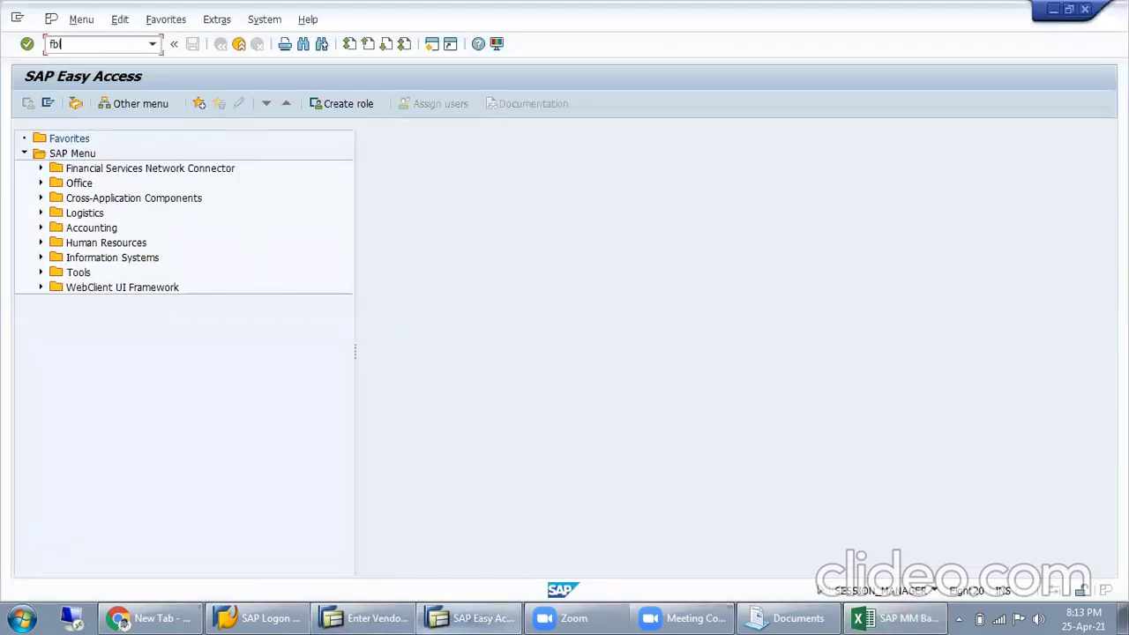
text(1n)
key(Return)
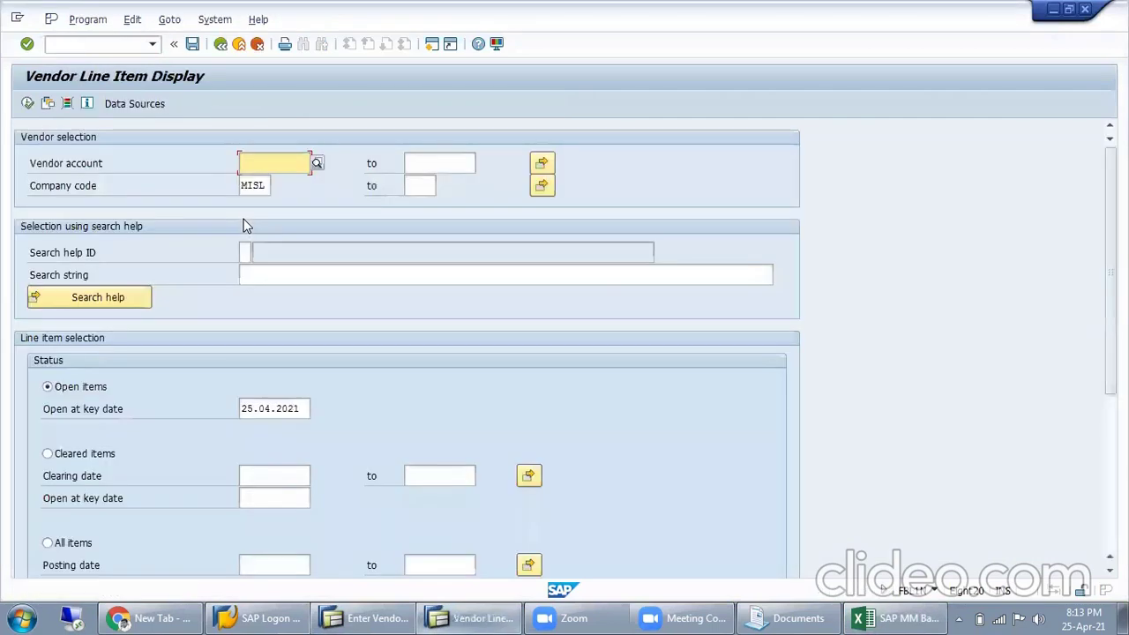
text(910)
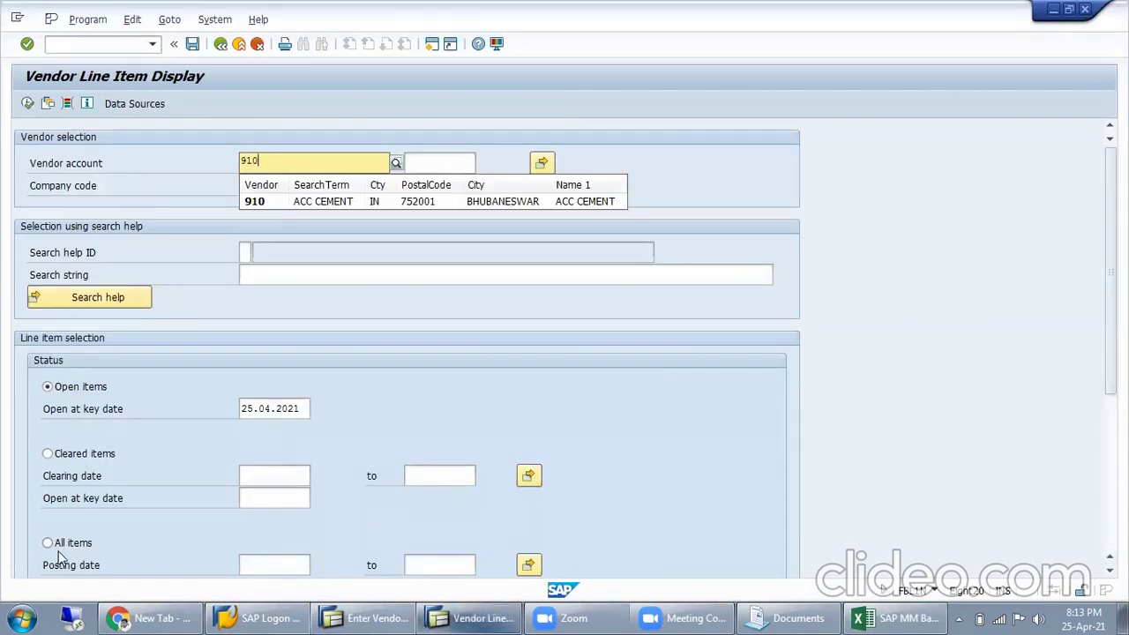
click(48, 542)
key(F8)
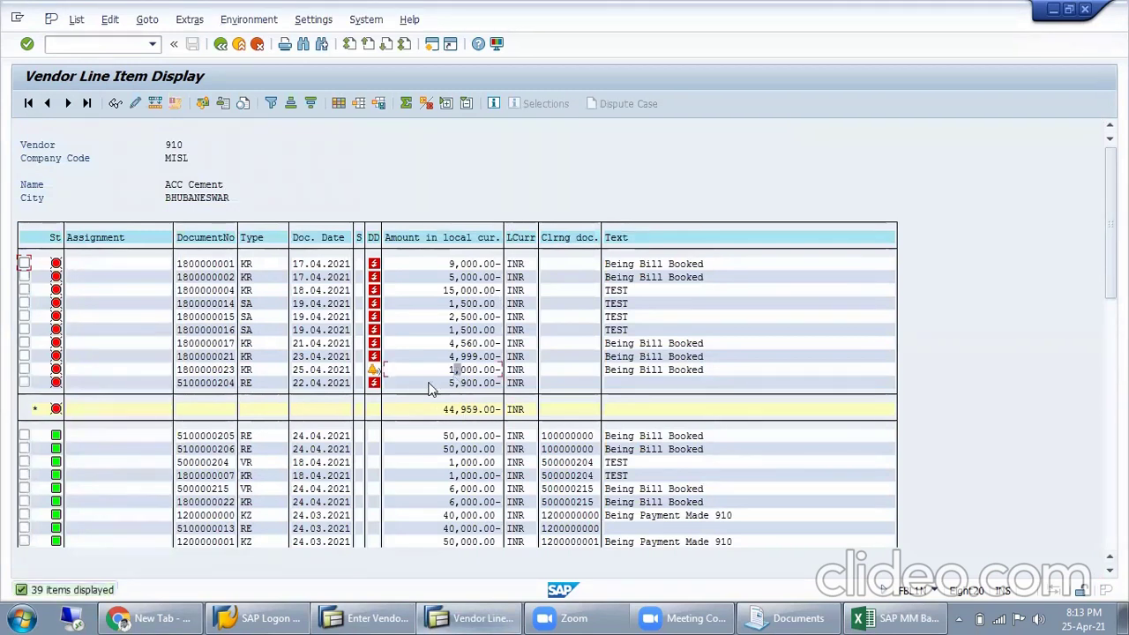
Open the invoice line dated 25.04.2021, examine its header for transaction code, document type, entry time and document date, and return to the list.
click(319, 374)
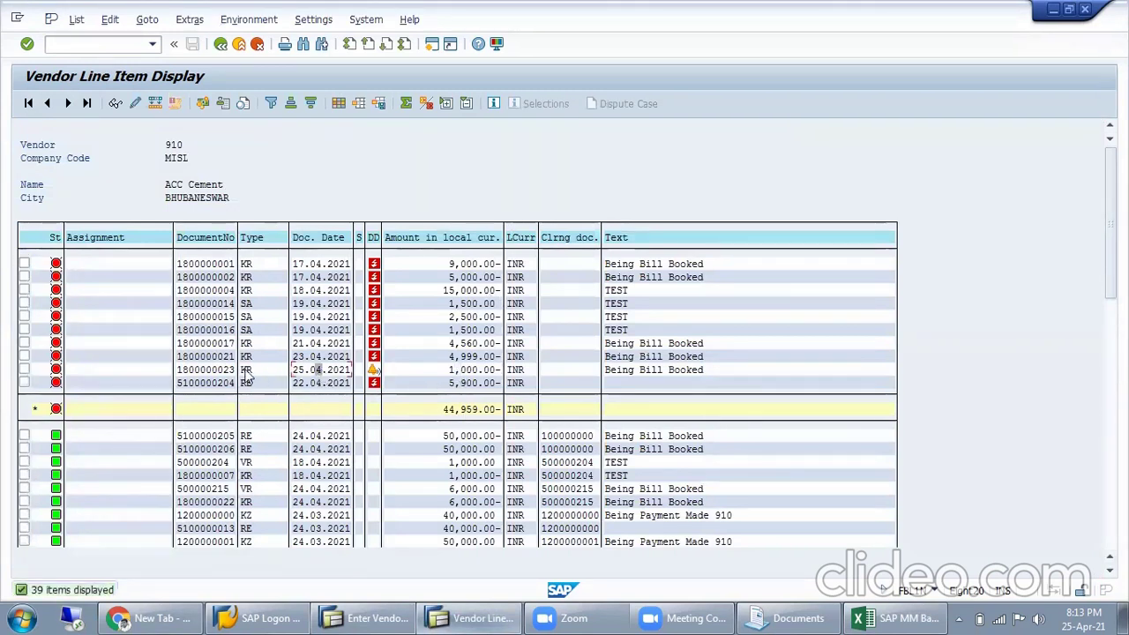
key(F2)
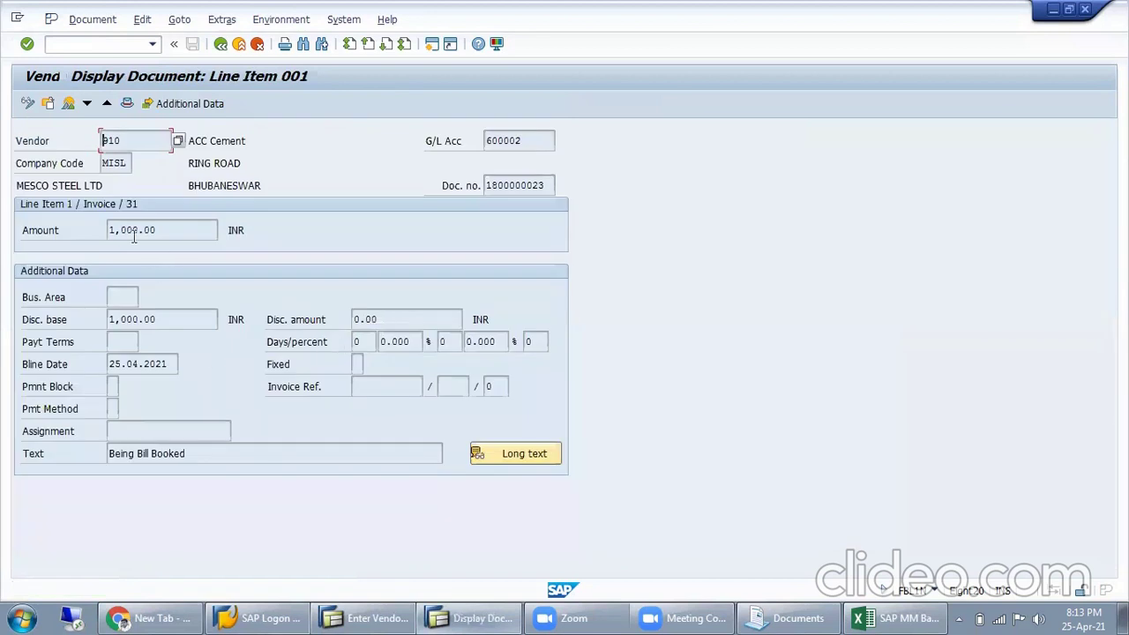
key(F5)
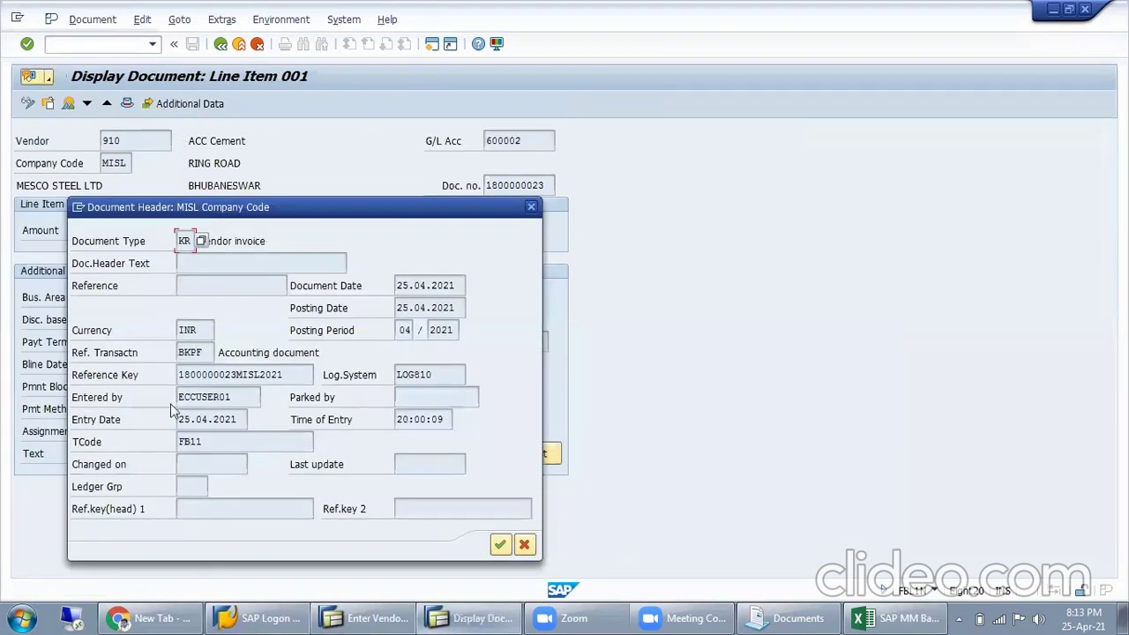
drag(221, 440, 153, 430)
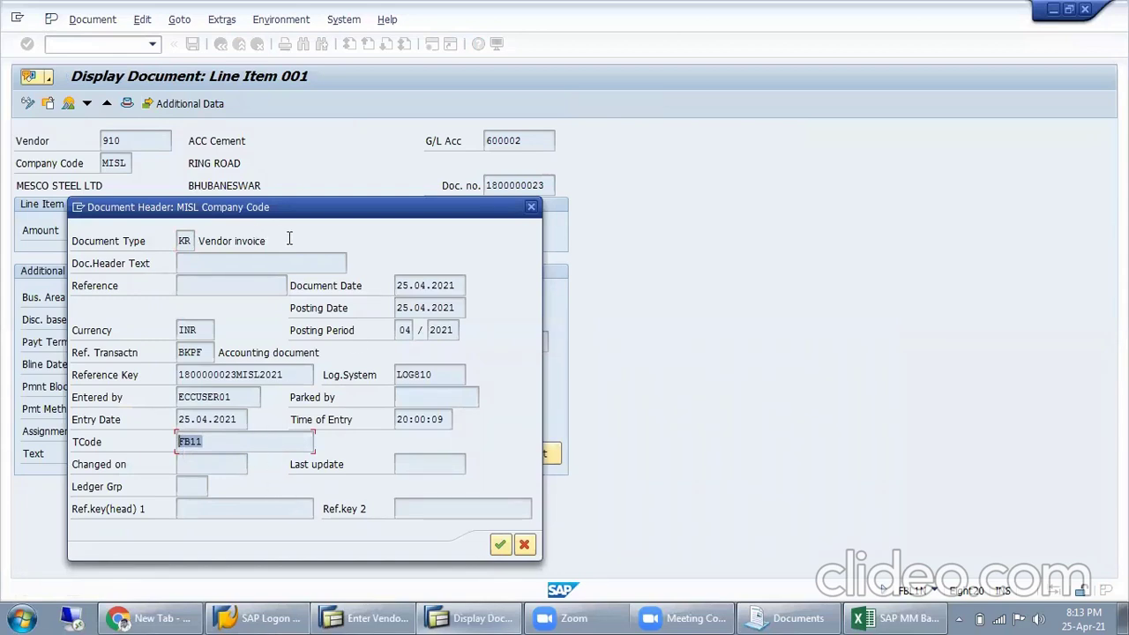
drag(288, 238, 204, 241)
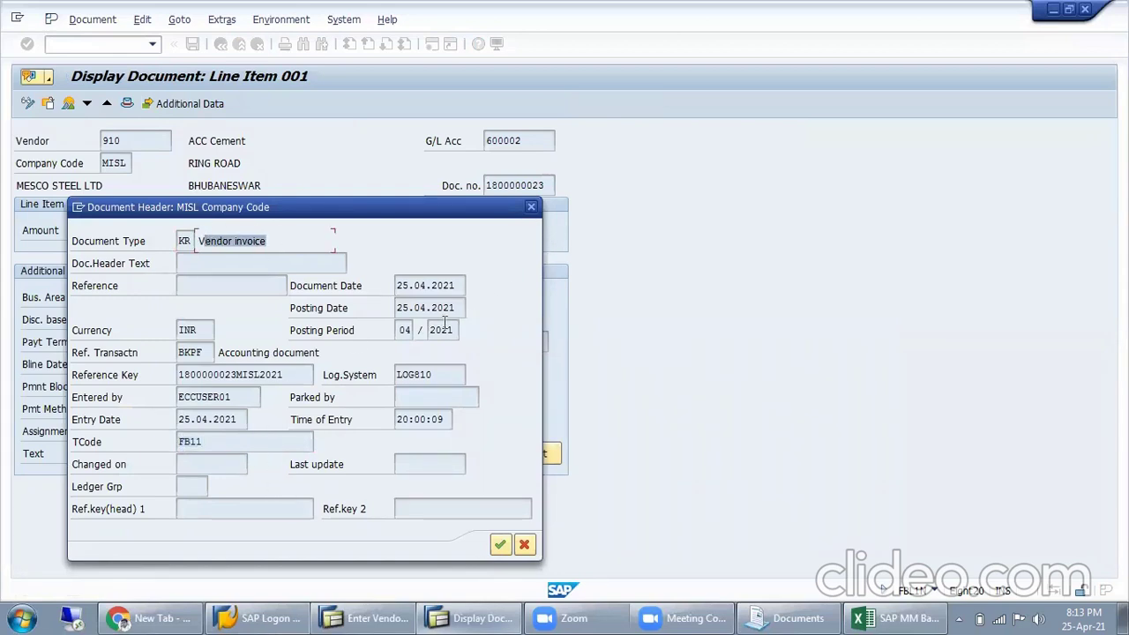
drag(446, 419, 395, 418)
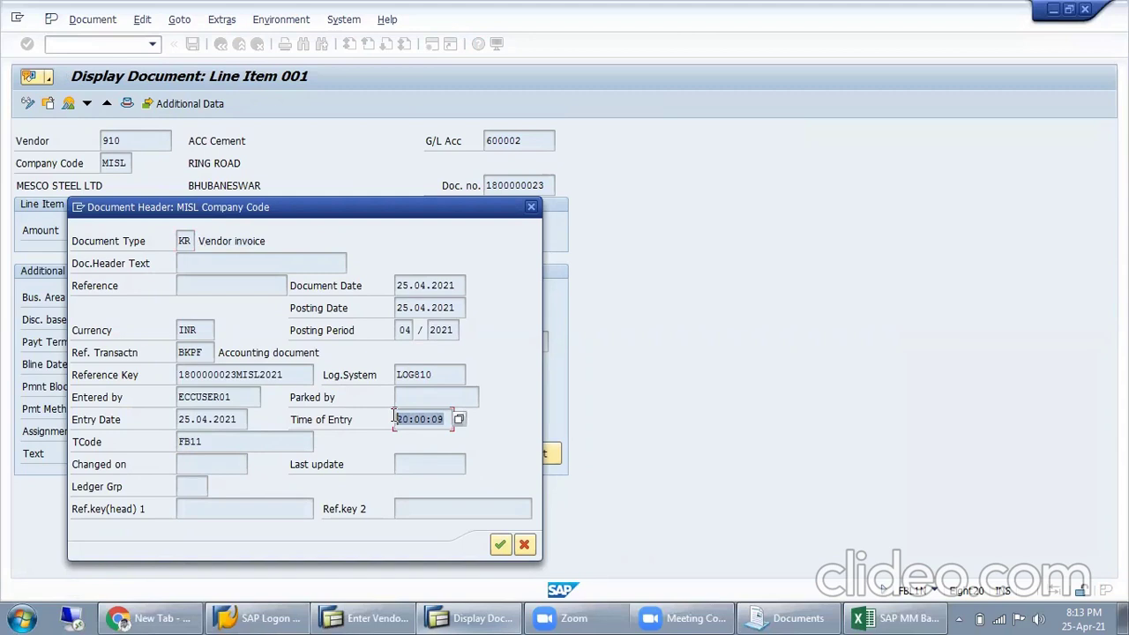
click(447, 285)
double_click(447, 285)
click(531, 207)
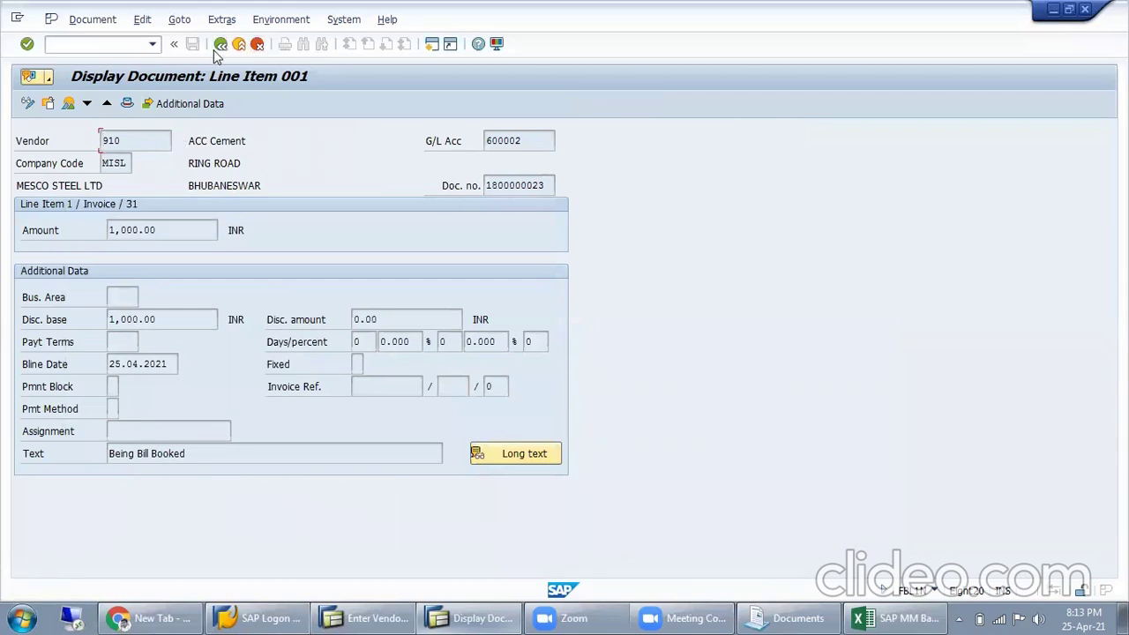
click(213, 49)
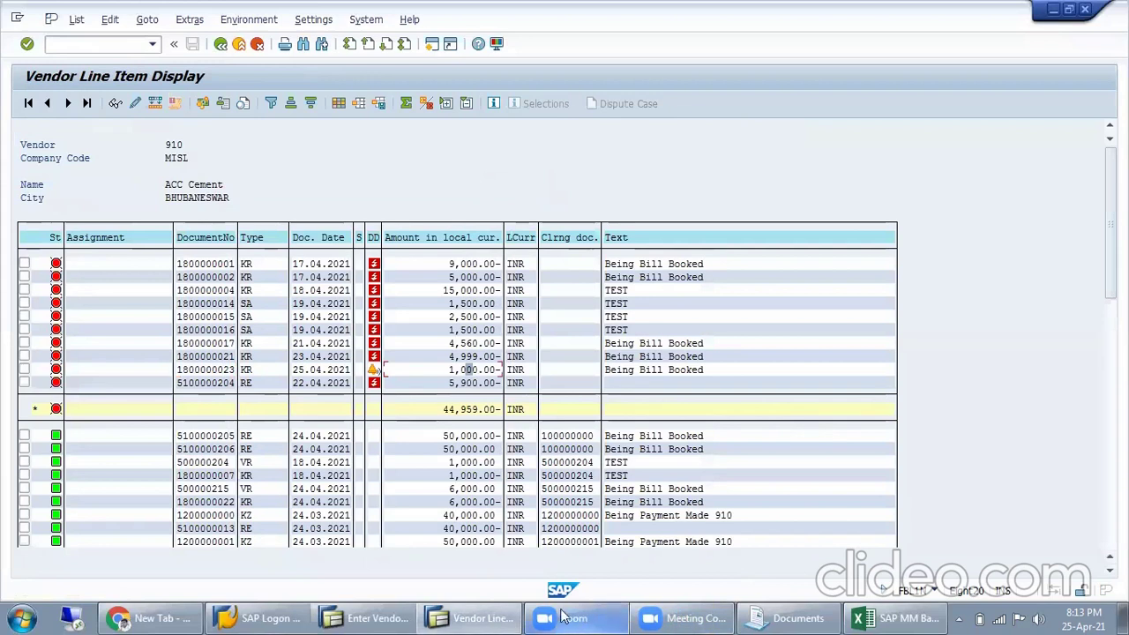
Switch to Excel and review the document numbers noted under Parking and Holding on Sheet1.
click(892, 618)
click(397, 482)
click(323, 433)
click(315, 446)
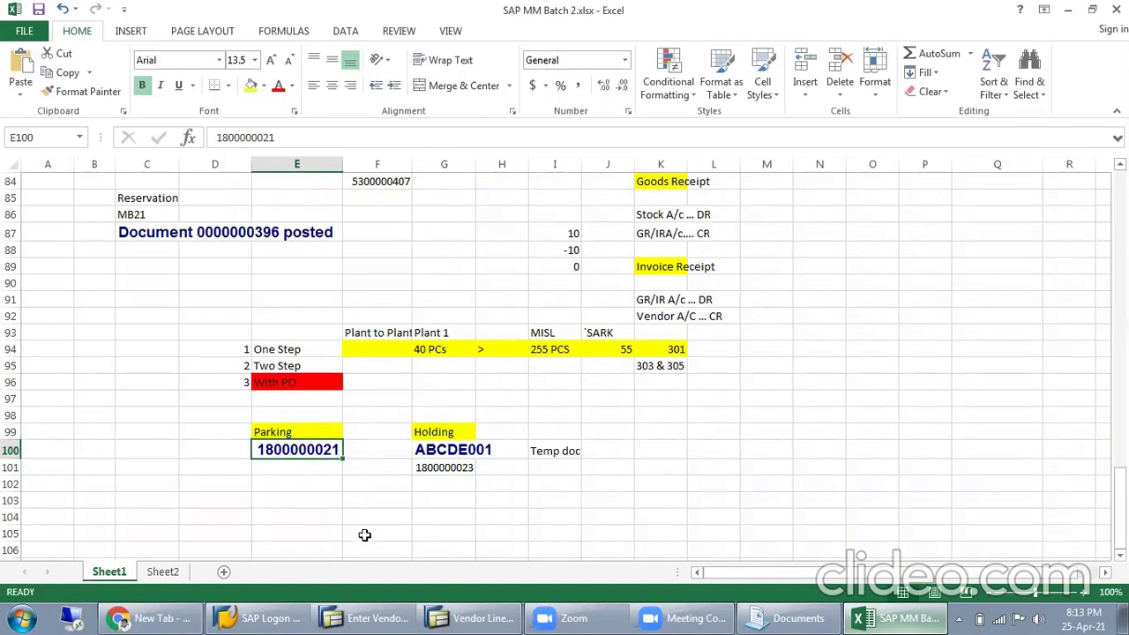
click(448, 431)
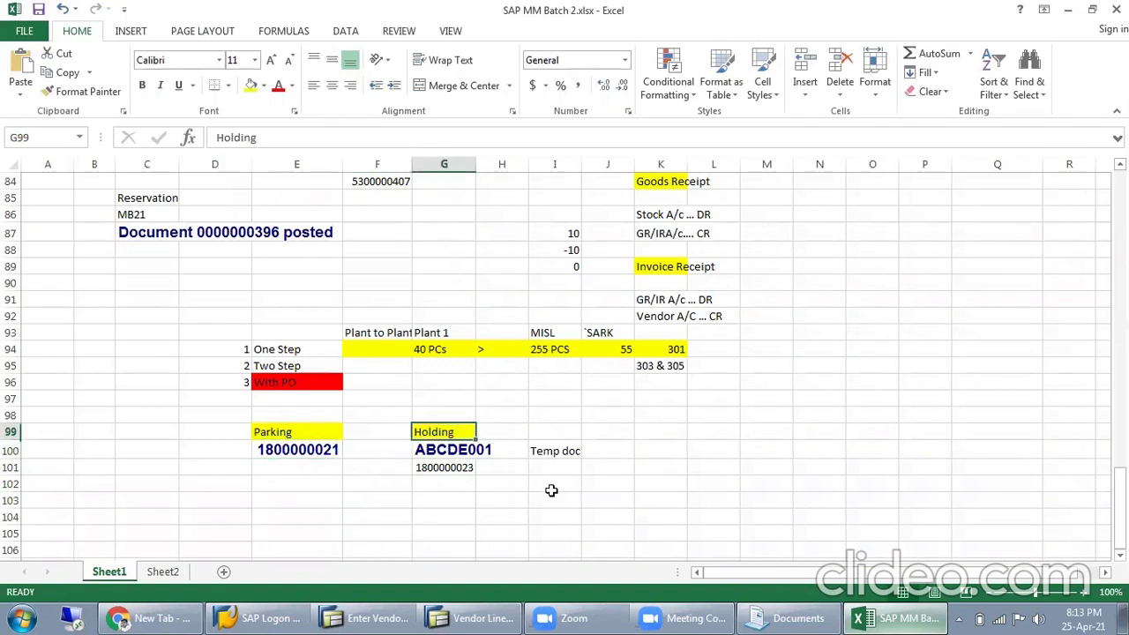
click(478, 451)
click(466, 452)
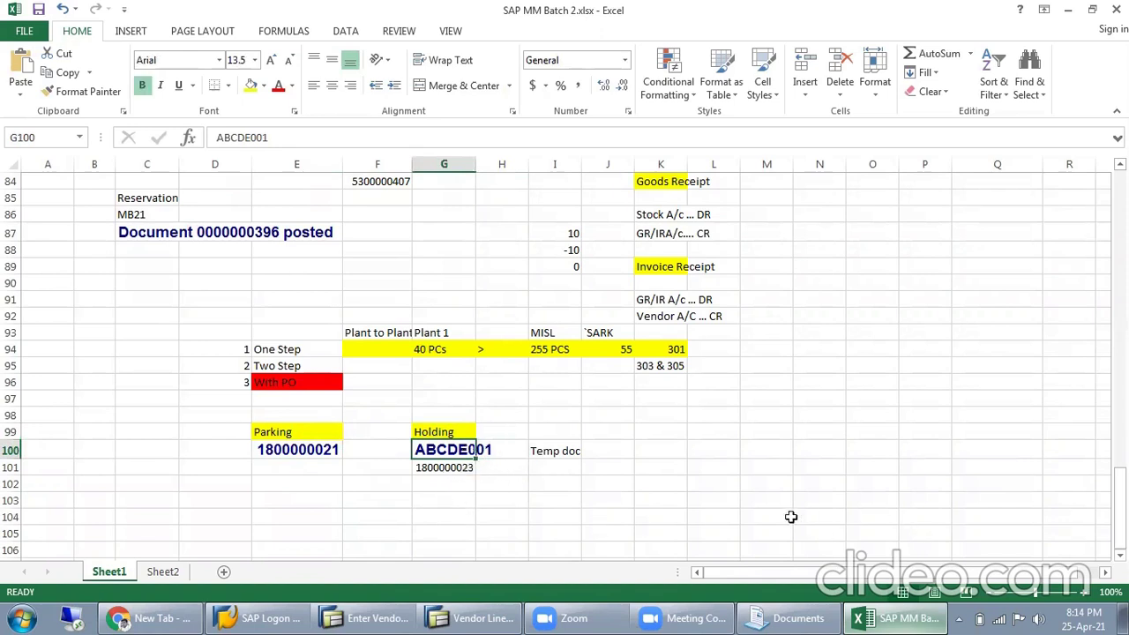
click(524, 499)
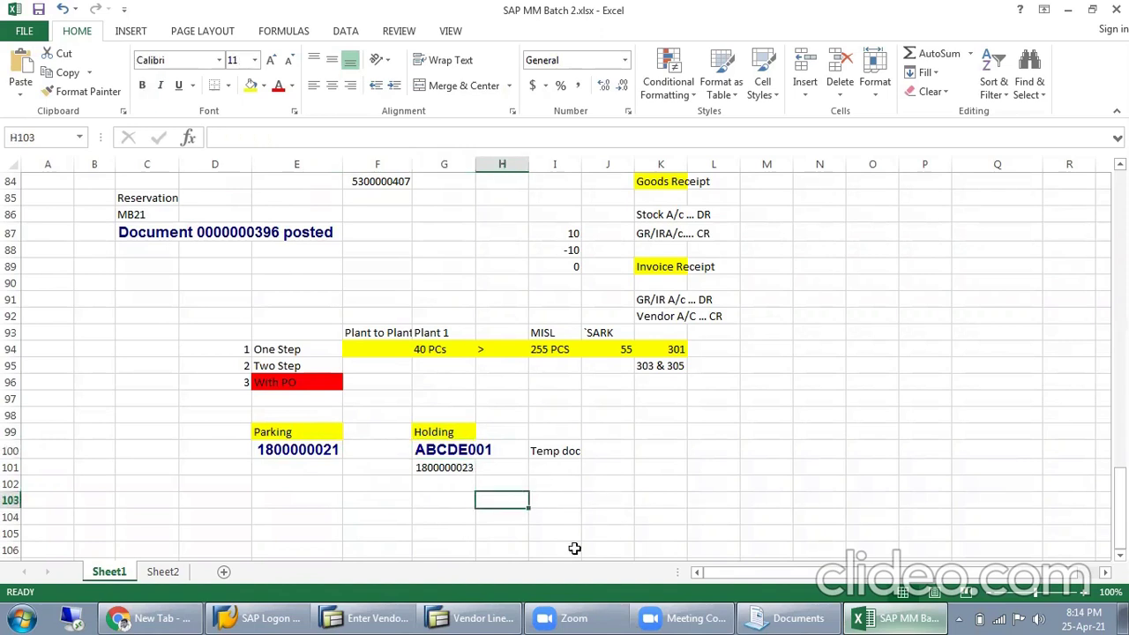
click(445, 470)
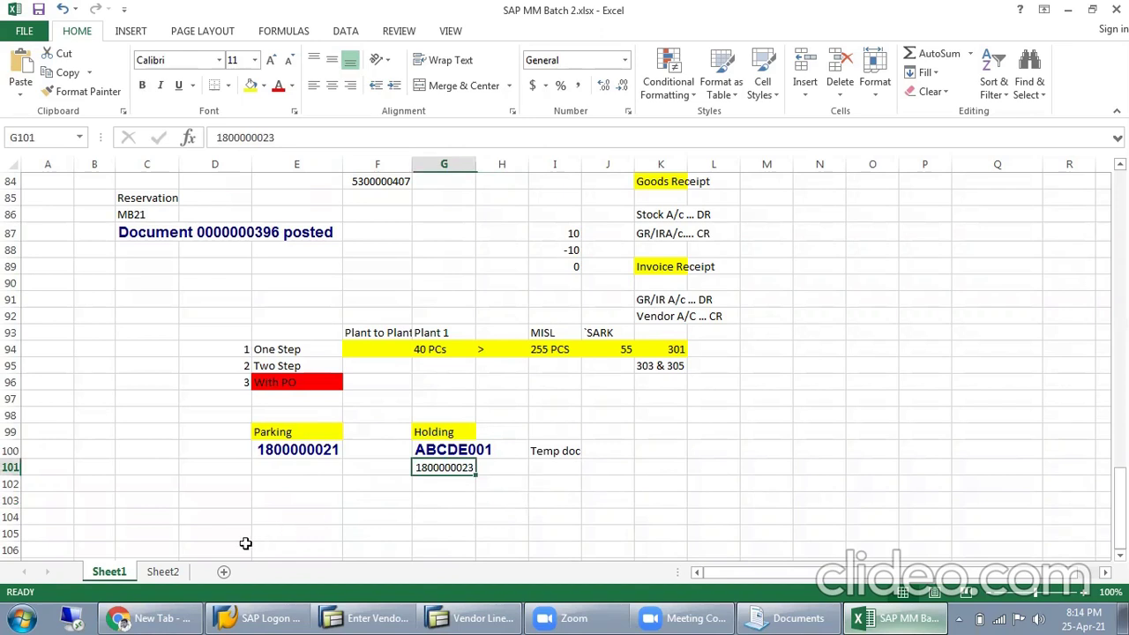
Fill cell B85 beside Hold Invoice on Sheet2 with green to mark the topic as covered.
click(173, 575)
click(386, 434)
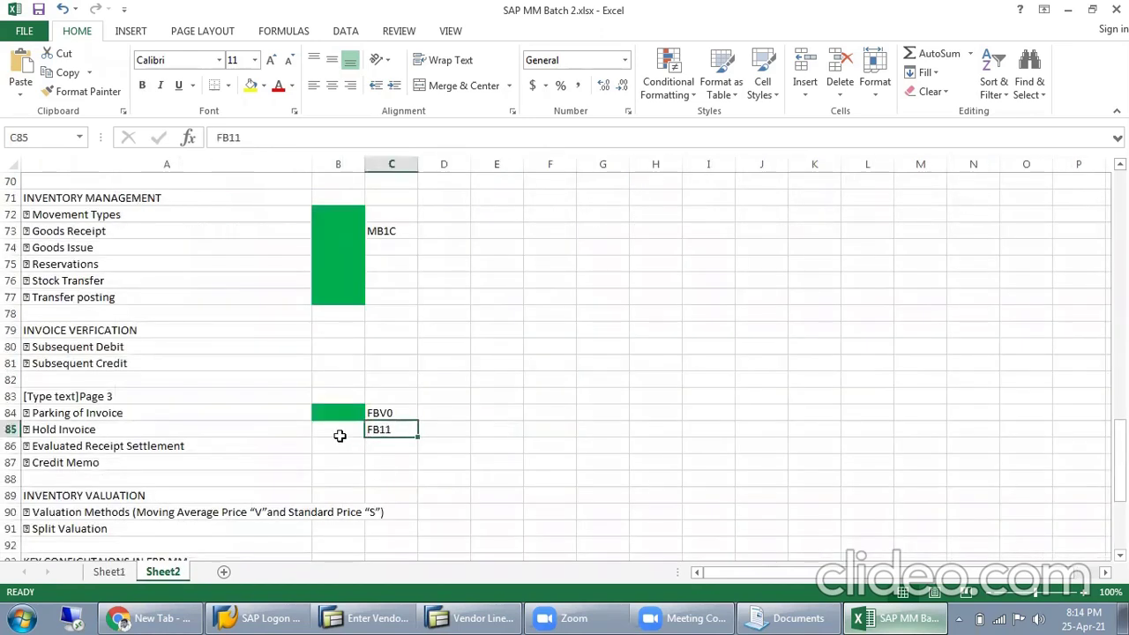
click(336, 434)
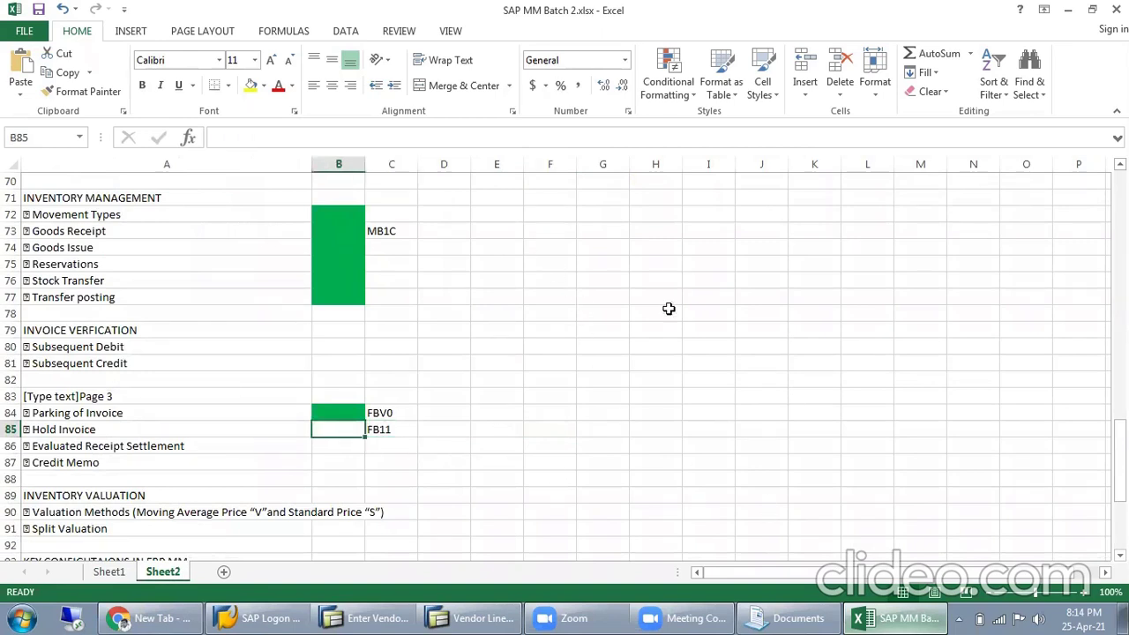
click(263, 86)
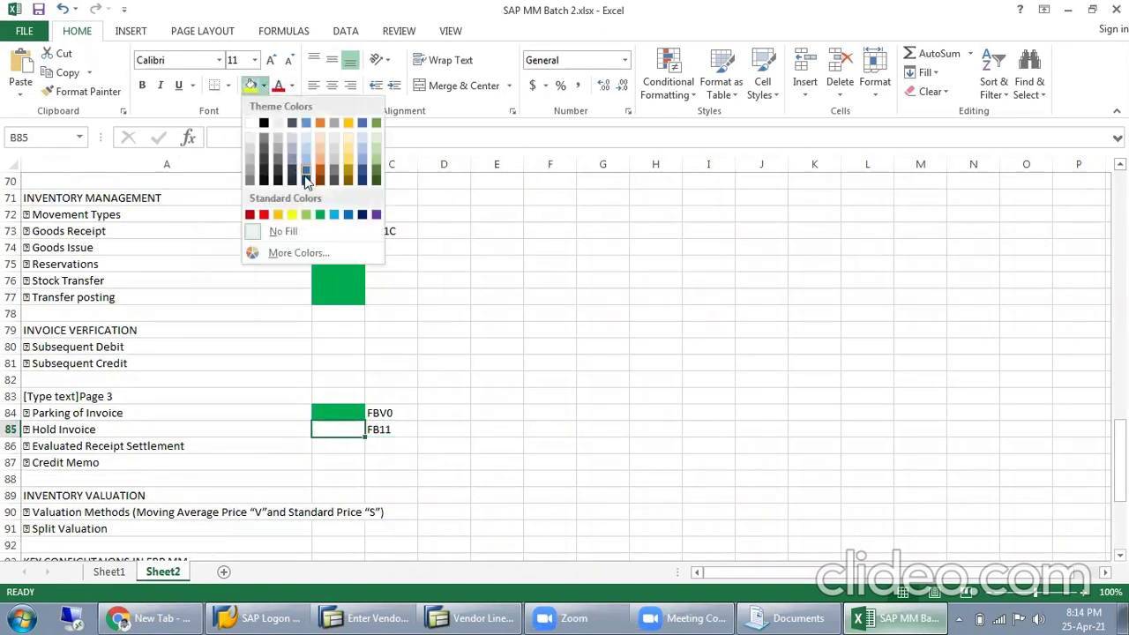
click(325, 218)
click(492, 299)
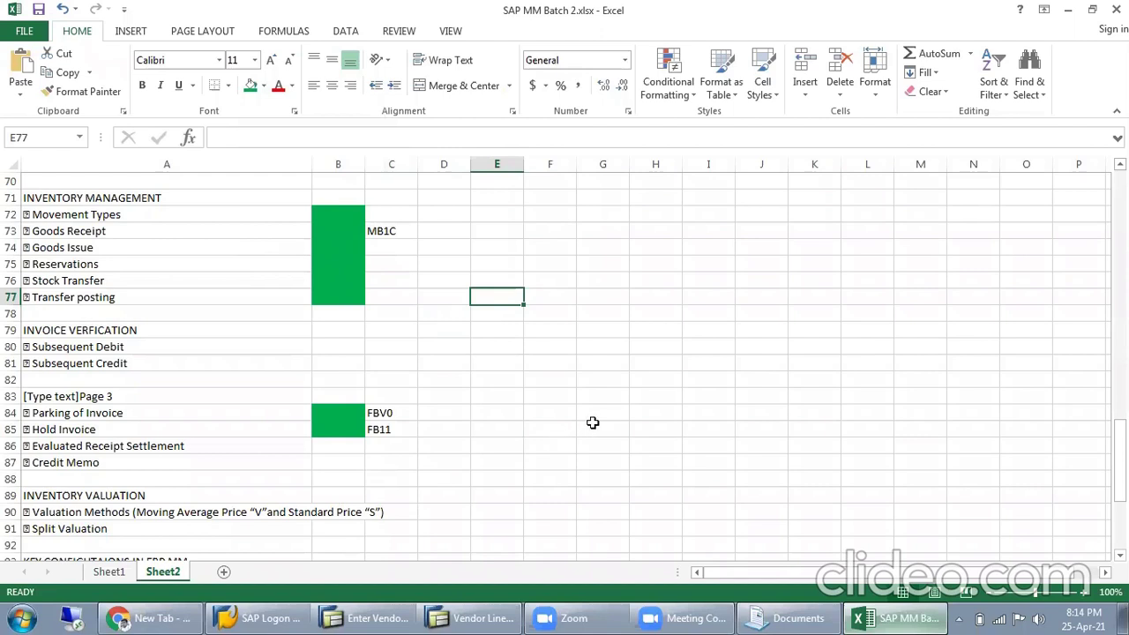
Review the remaining topics on Sheet2 and select cells A95:B95 of Release Strategy under the ERP MM key configurations.
scroll(595, 417, up, 2)
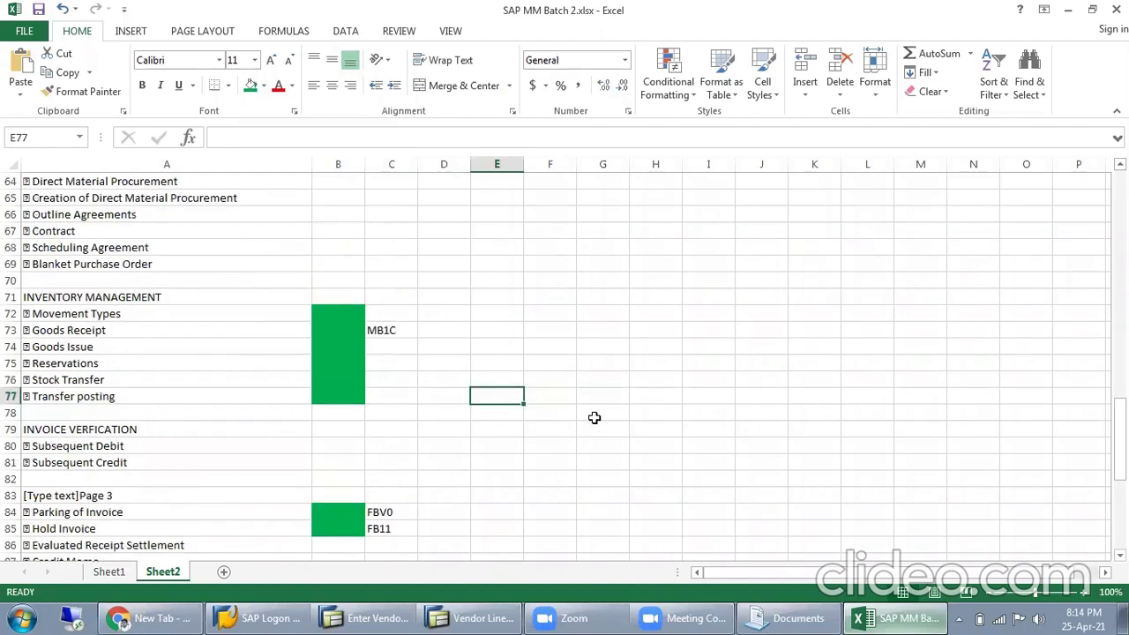
scroll(595, 417, down, 5)
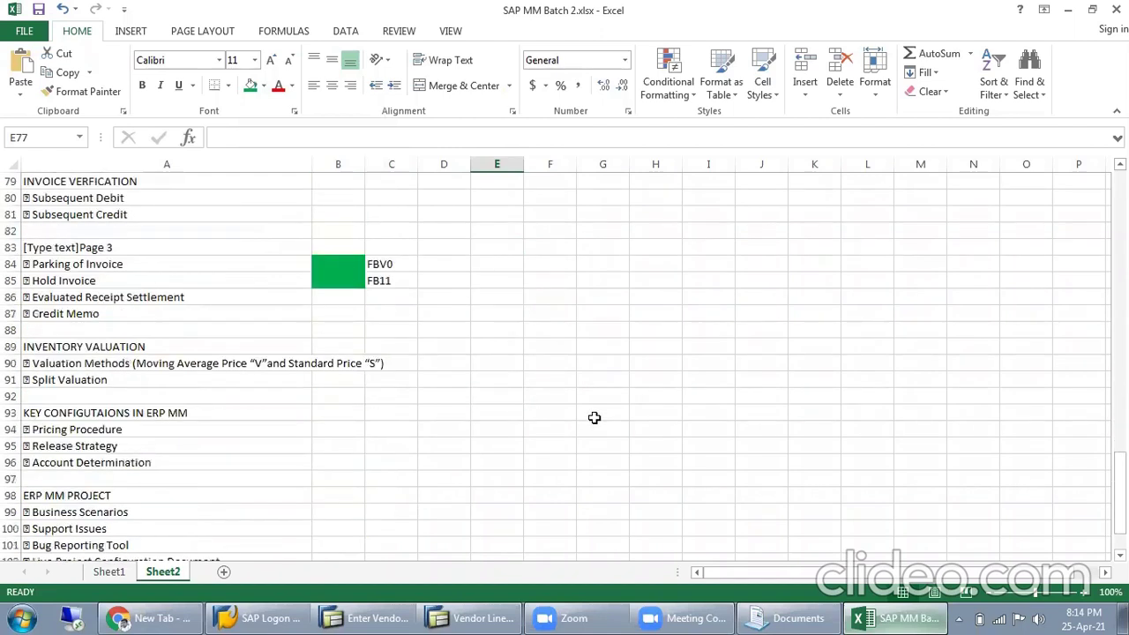
scroll(595, 417, down, 1)
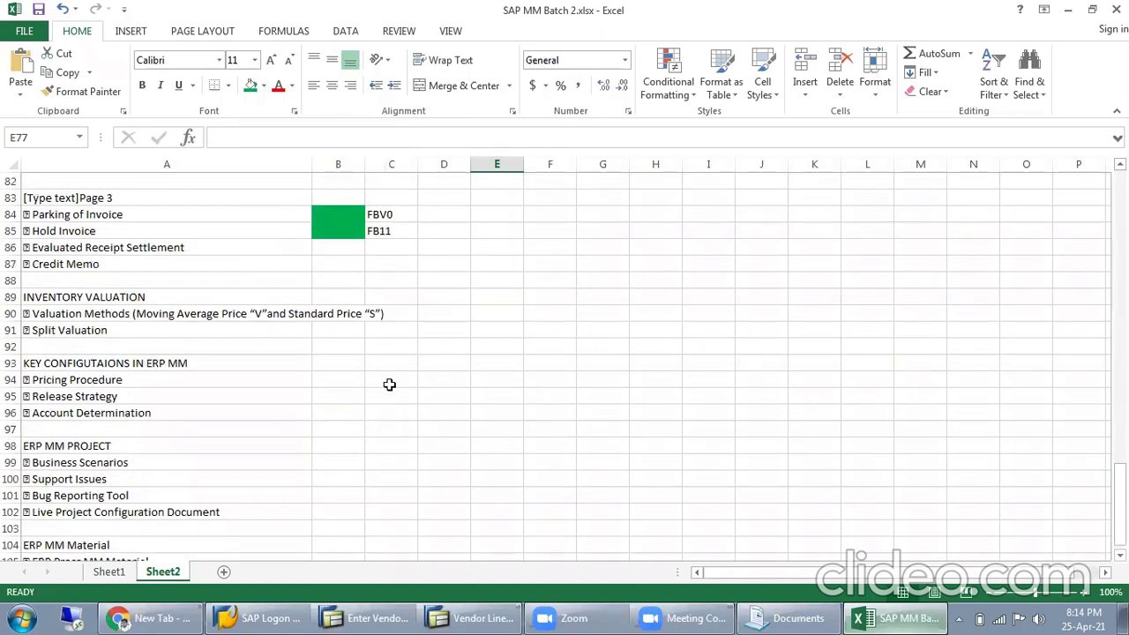
click(330, 400)
click(85, 399)
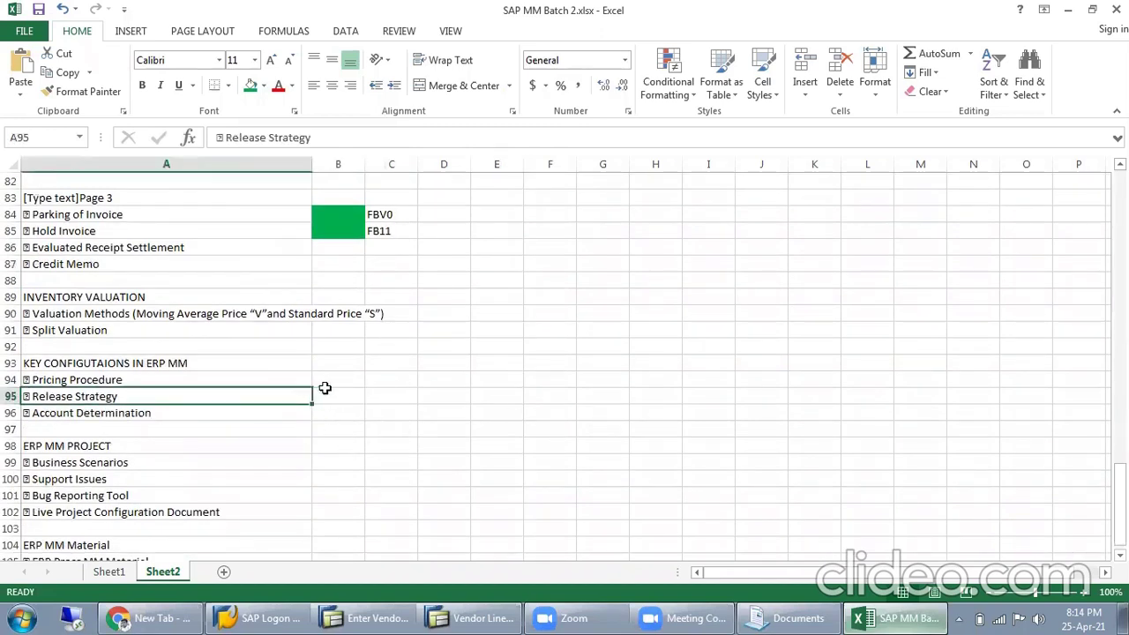
drag(325, 389, 364, 388)
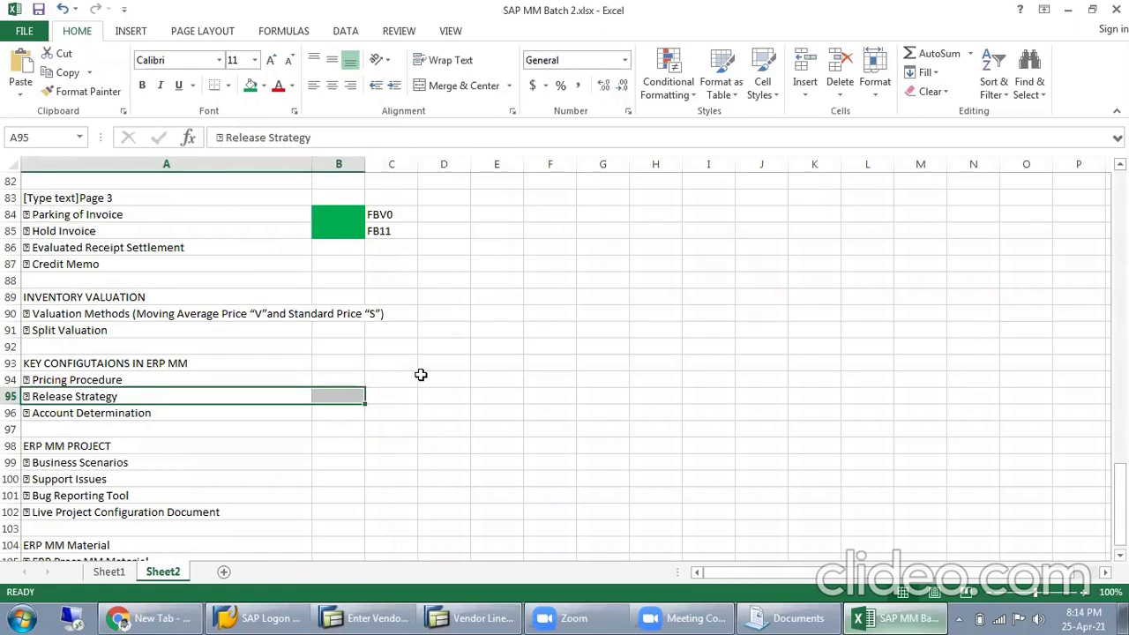
click(191, 393)
drag(222, 392, 353, 394)
drag(353, 393, 353, 393)
Review the coverage marks for the procurement and master data topics on Sheet2, checking Creation of One Time Vendor and Creation of Partner Functions.
scroll(385, 378, up, 7)
scroll(385, 378, up, 3)
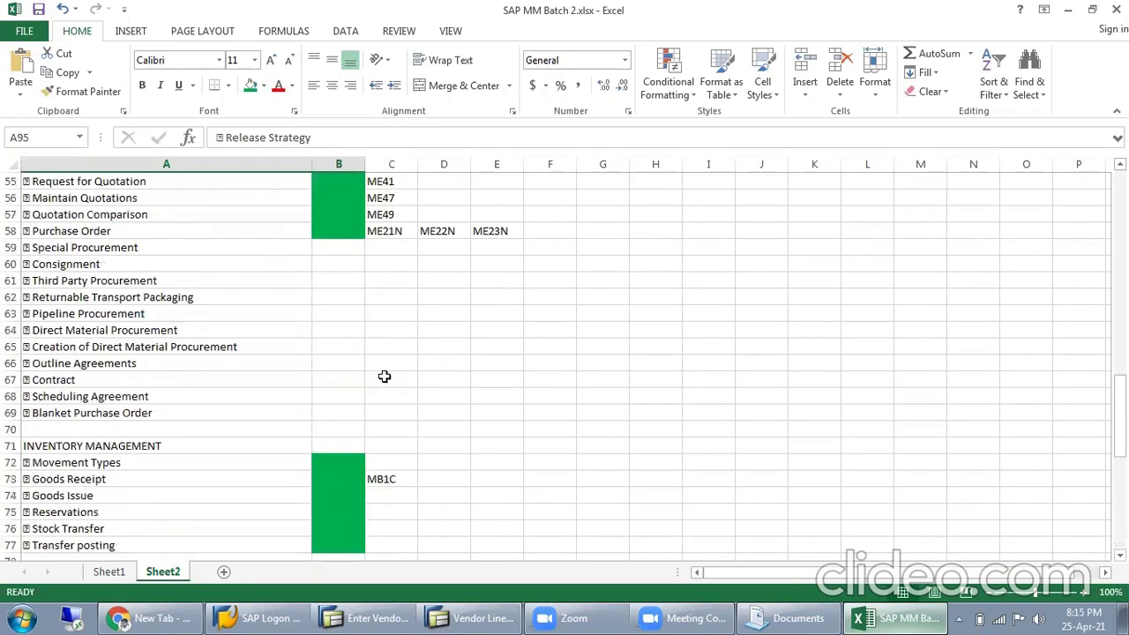
scroll(385, 377, up, 3)
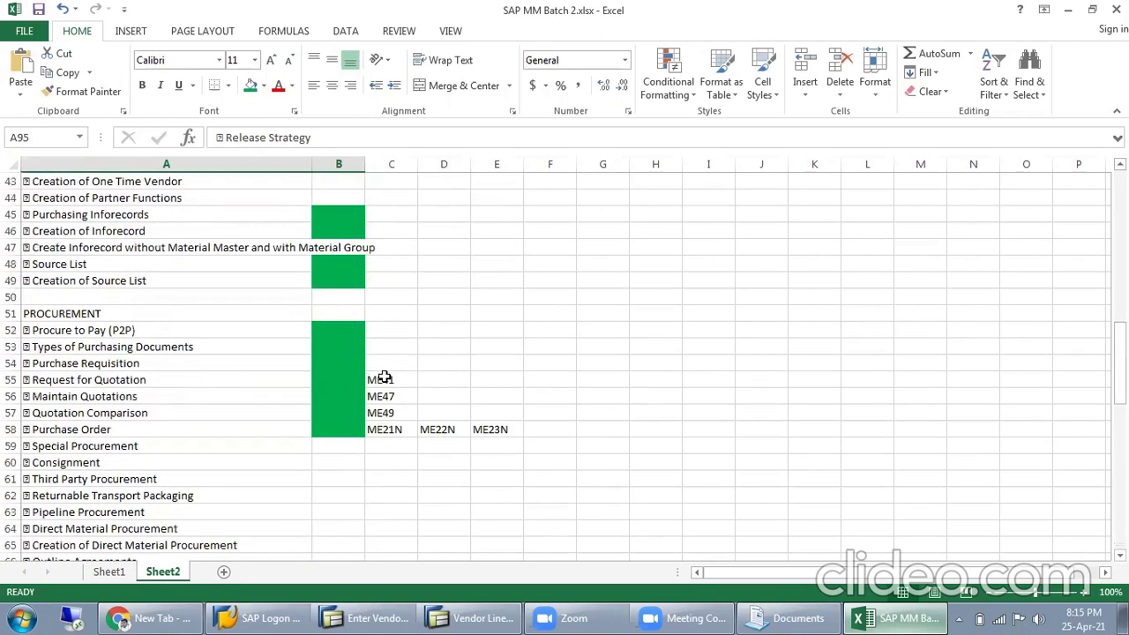
scroll(385, 377, up, 1)
scroll(385, 376, up, 2)
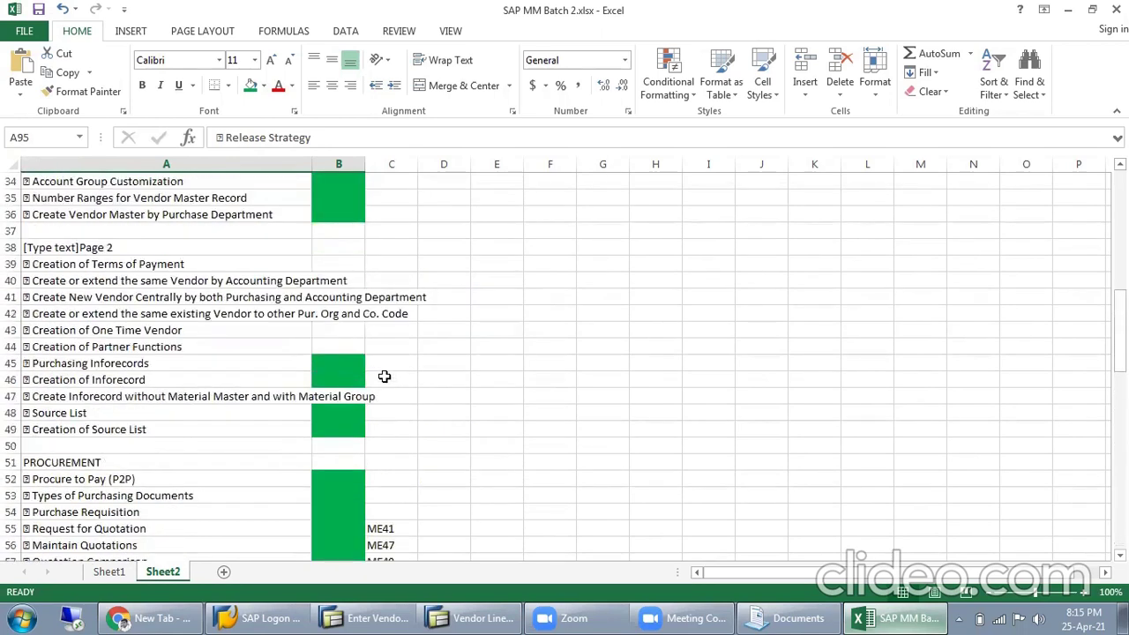
scroll(335, 329, up, 3)
scroll(336, 329, up, 3)
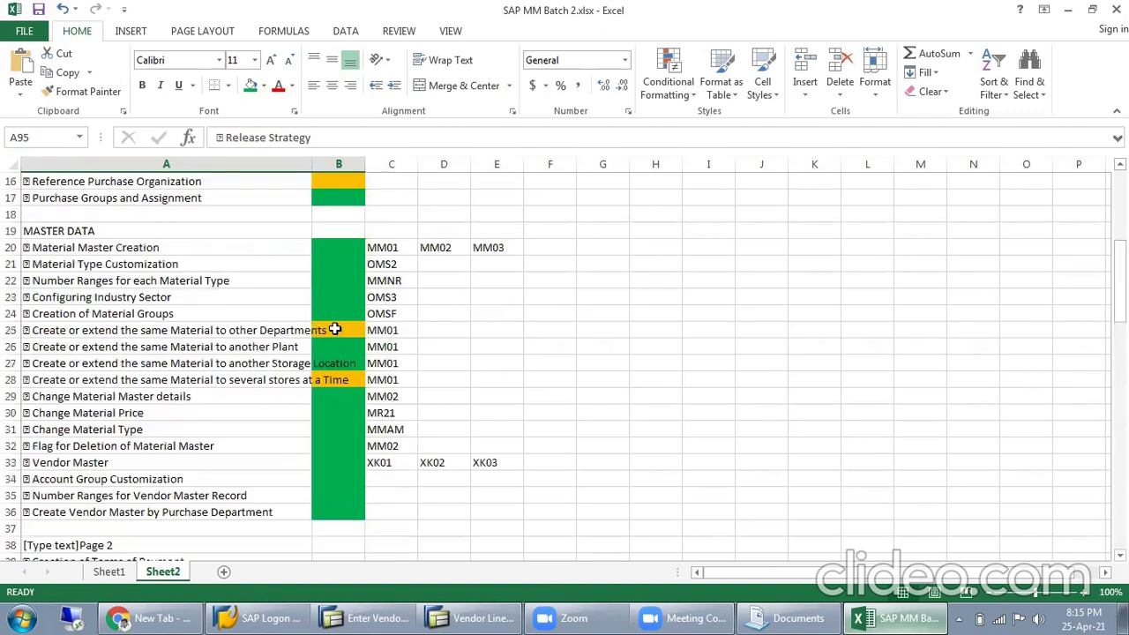
scroll(335, 329, down, 6)
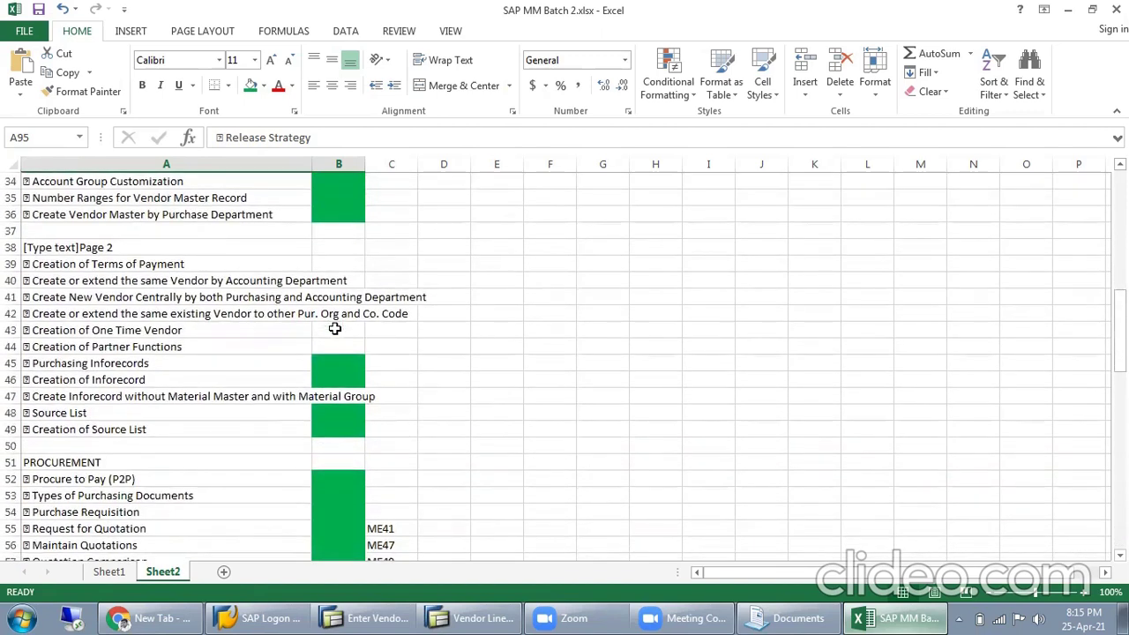
click(336, 339)
drag(336, 339, 337, 346)
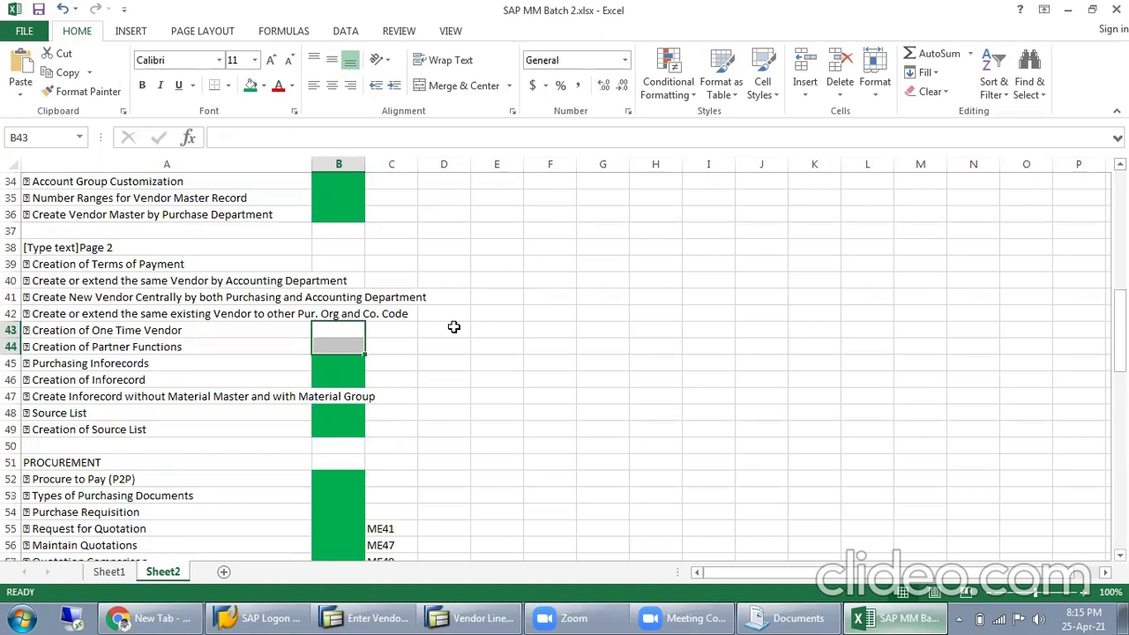
click(483, 330)
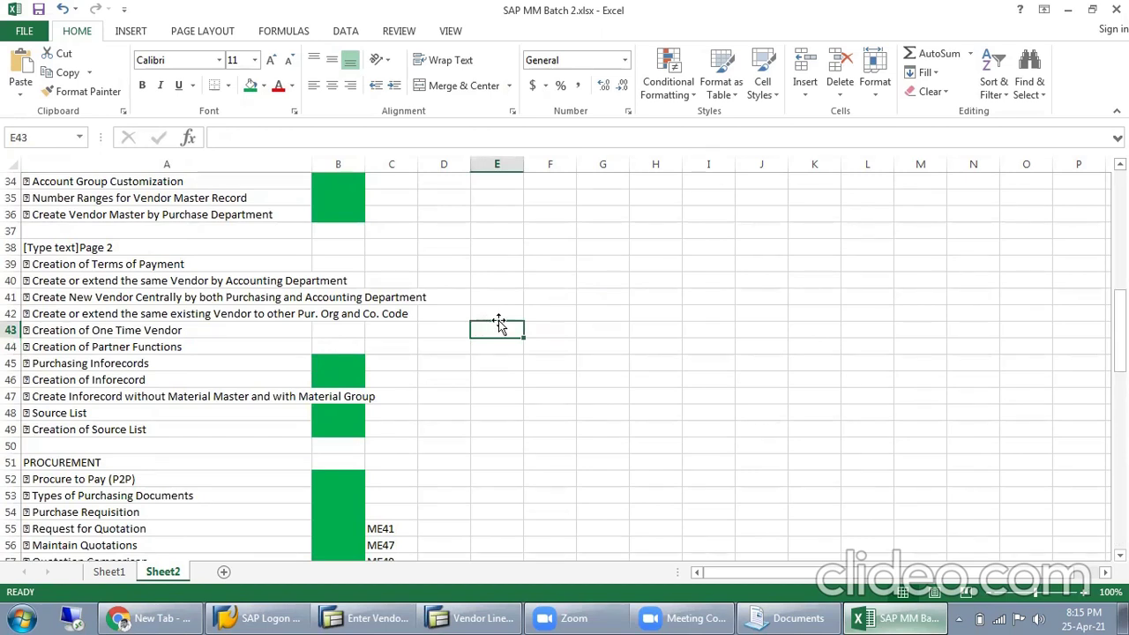
drag(344, 323, 343, 340)
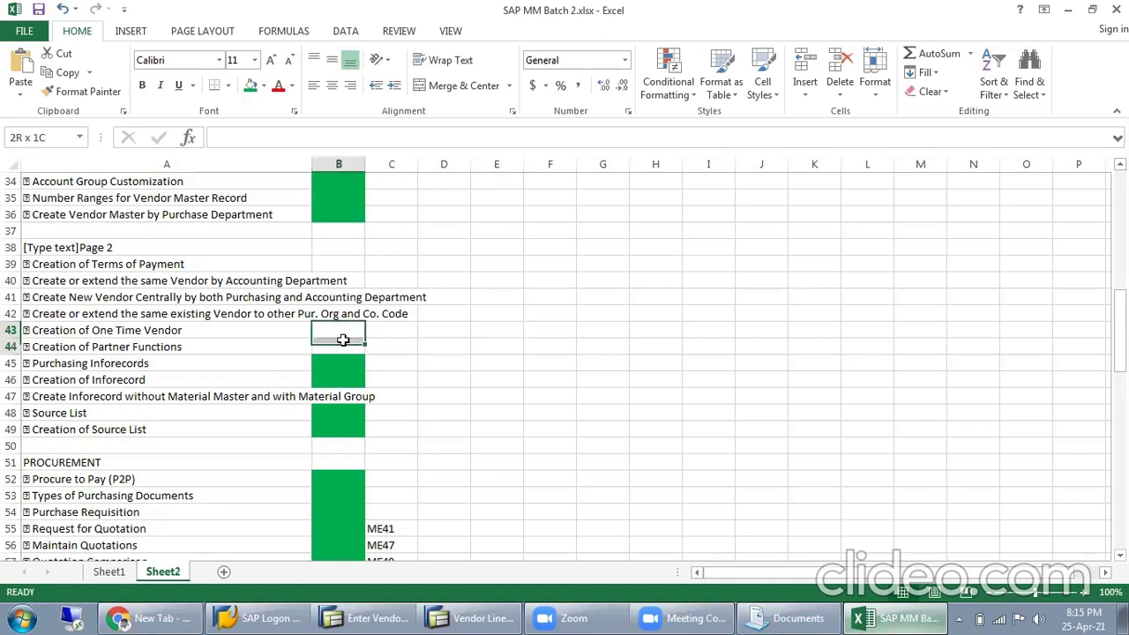
click(415, 334)
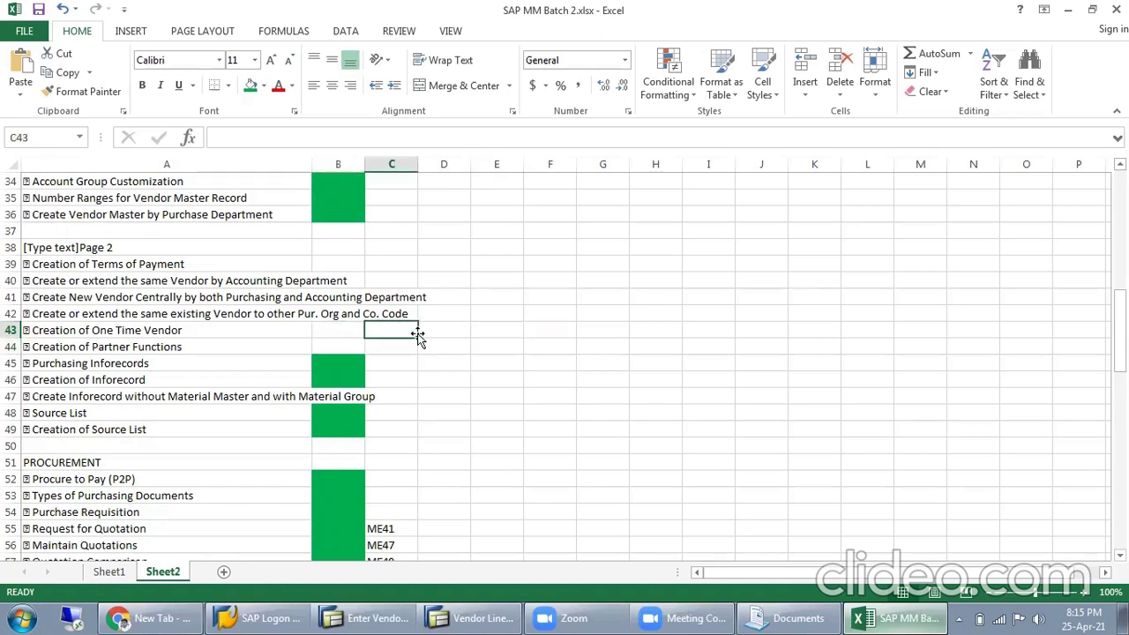
click(353, 333)
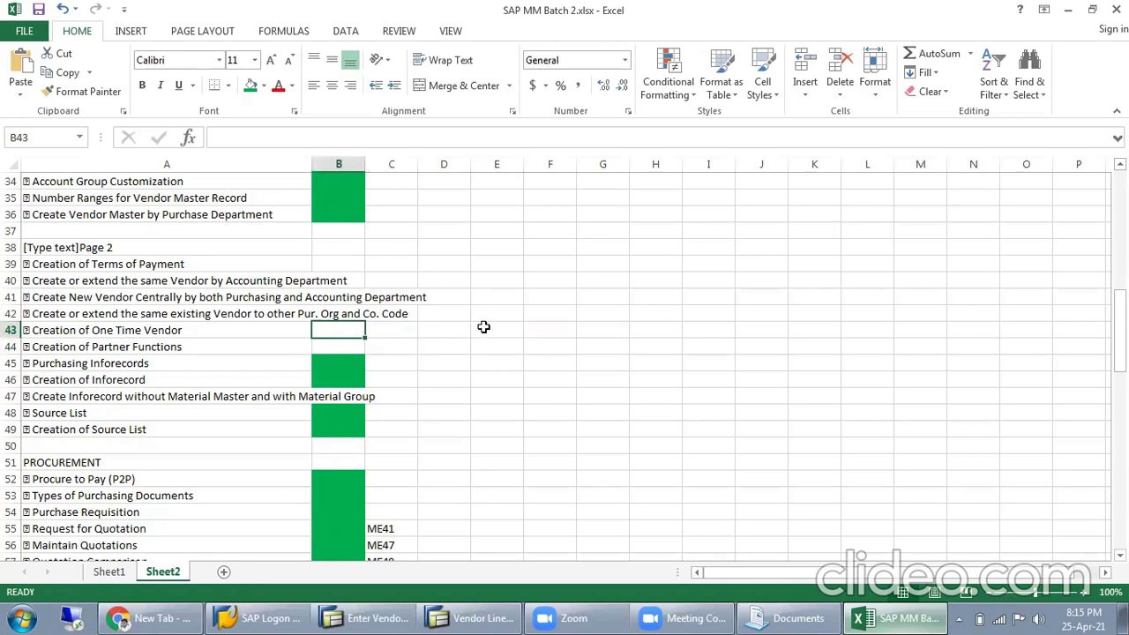
Review the topics from Procurement down to the key configurations on Sheet2 and reselect the Release Strategy cells A95:B95.
scroll(484, 328, down, 4)
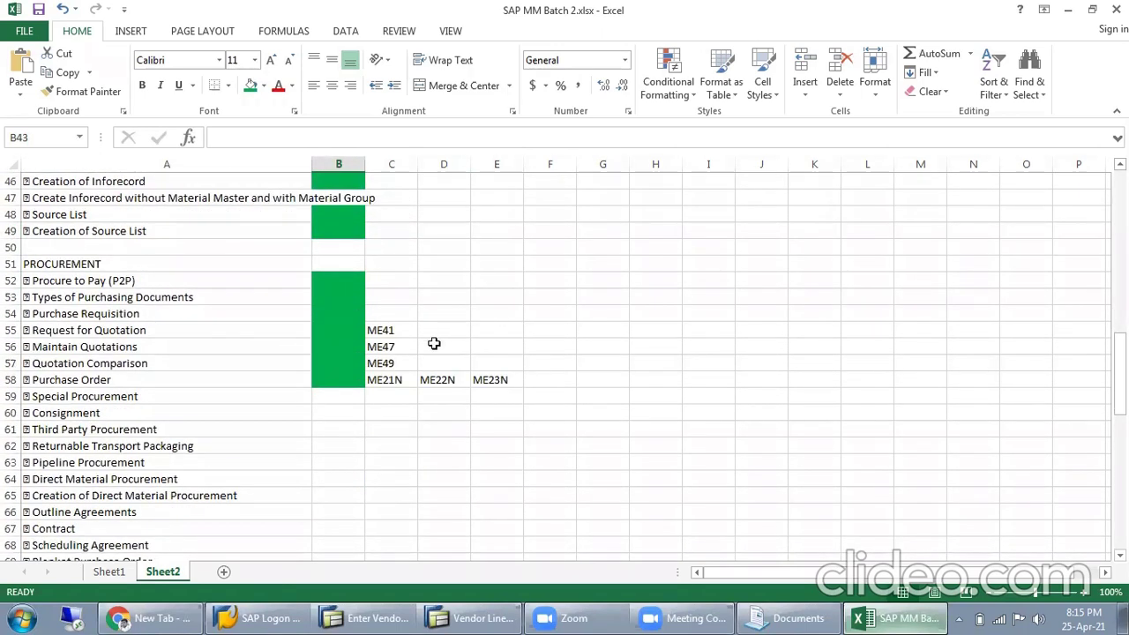
scroll(346, 419, down, 2)
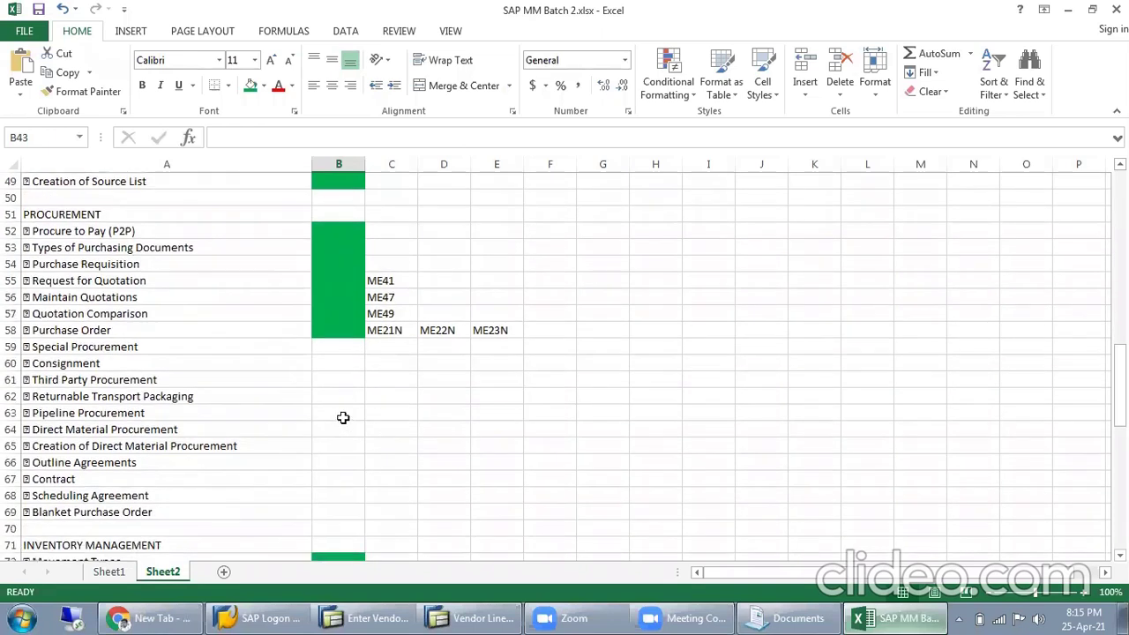
scroll(313, 339, down, 6)
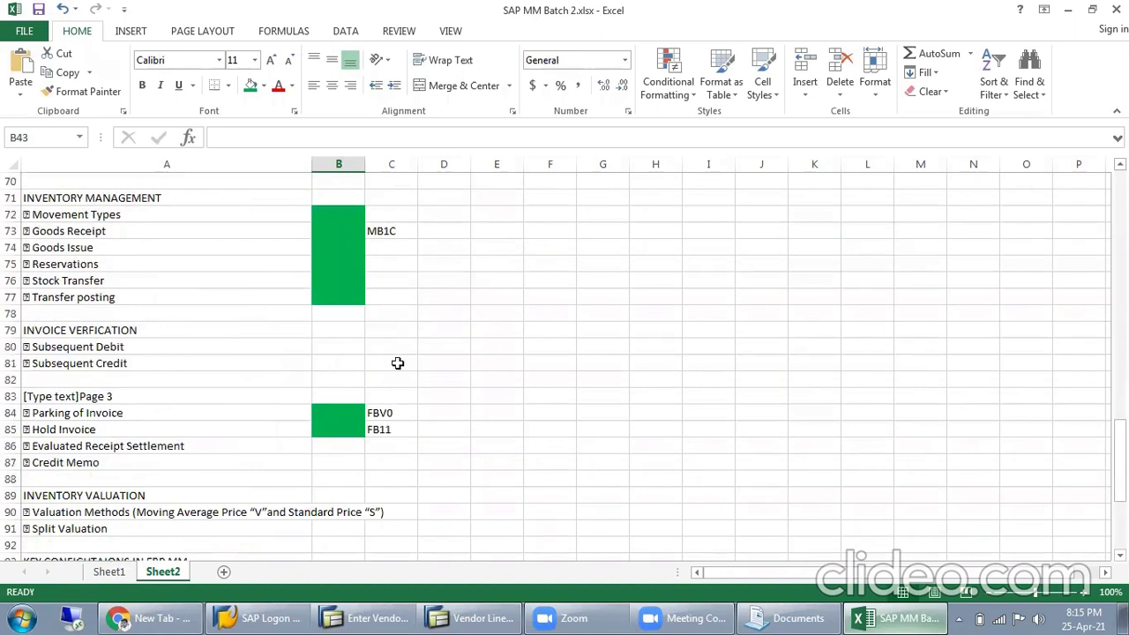
scroll(393, 365, down, 2)
drag(103, 494, 323, 494)
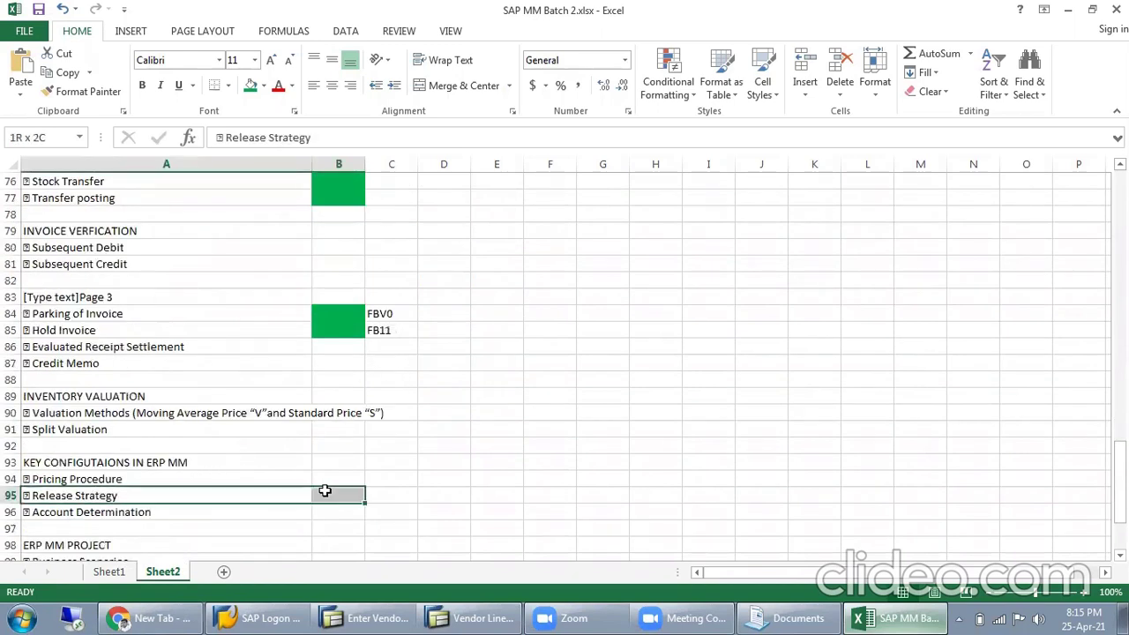
Switch to the SAP vendor invoice session, dismiss the posting information, and return to the SAP Easy Access screen with /n.
click(366, 617)
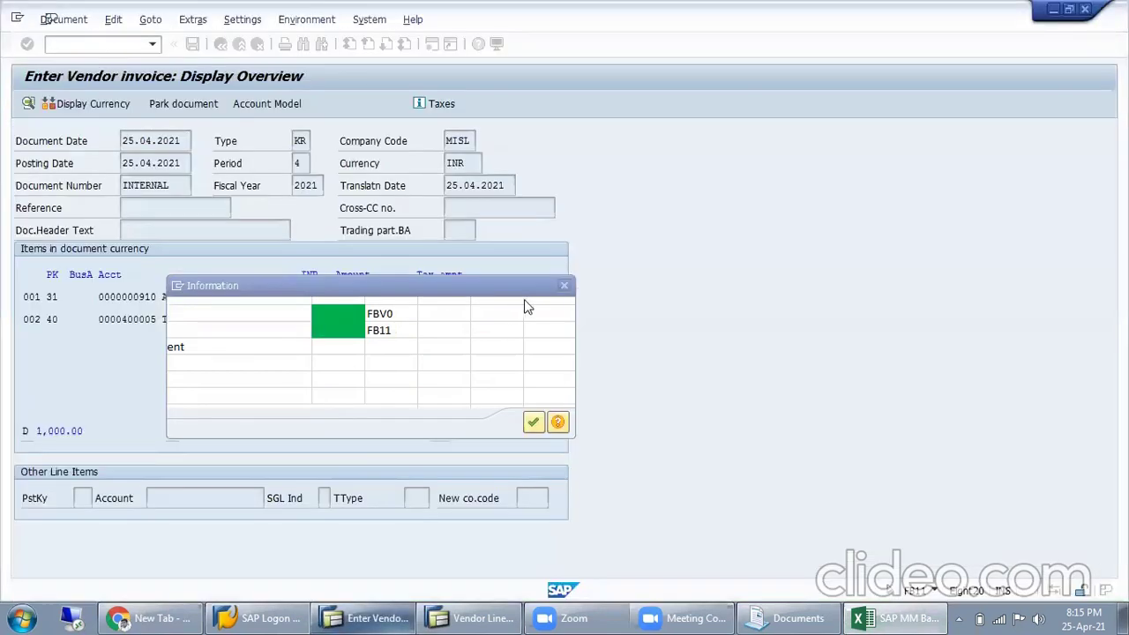
click(564, 291)
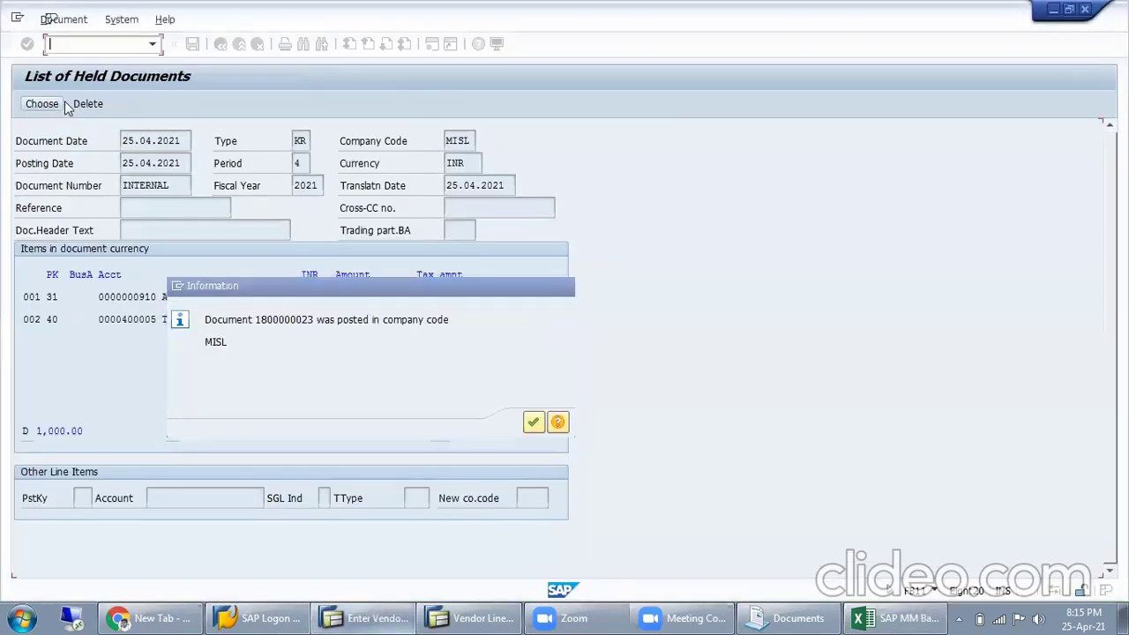
click(60, 44)
text(/n)
key(Return)
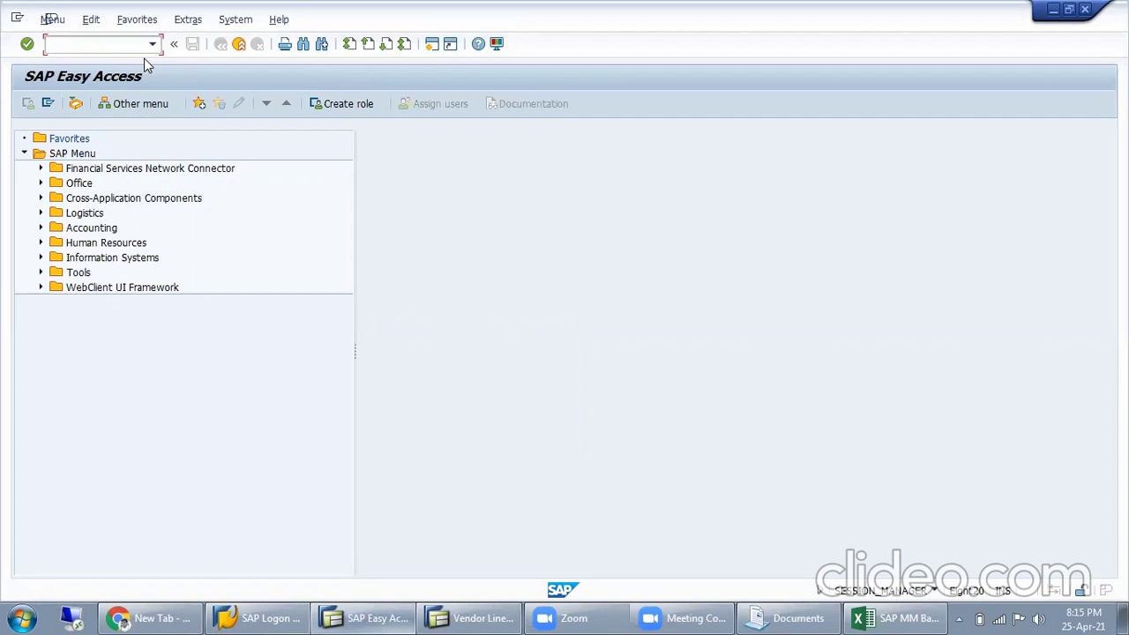
text(Me)
Switch to Excel and enter the heading Approval System in cell C102 of Sheet1.
click(905, 619)
scroll(148, 552, down, 1)
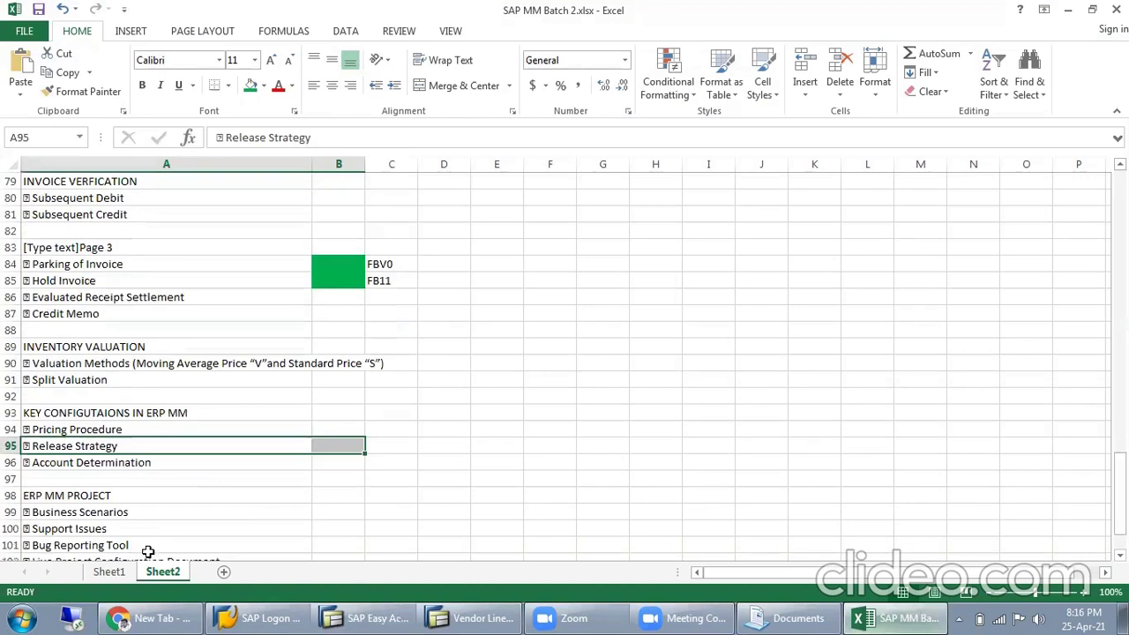
click(128, 581)
click(152, 483)
text(Approval Sty)
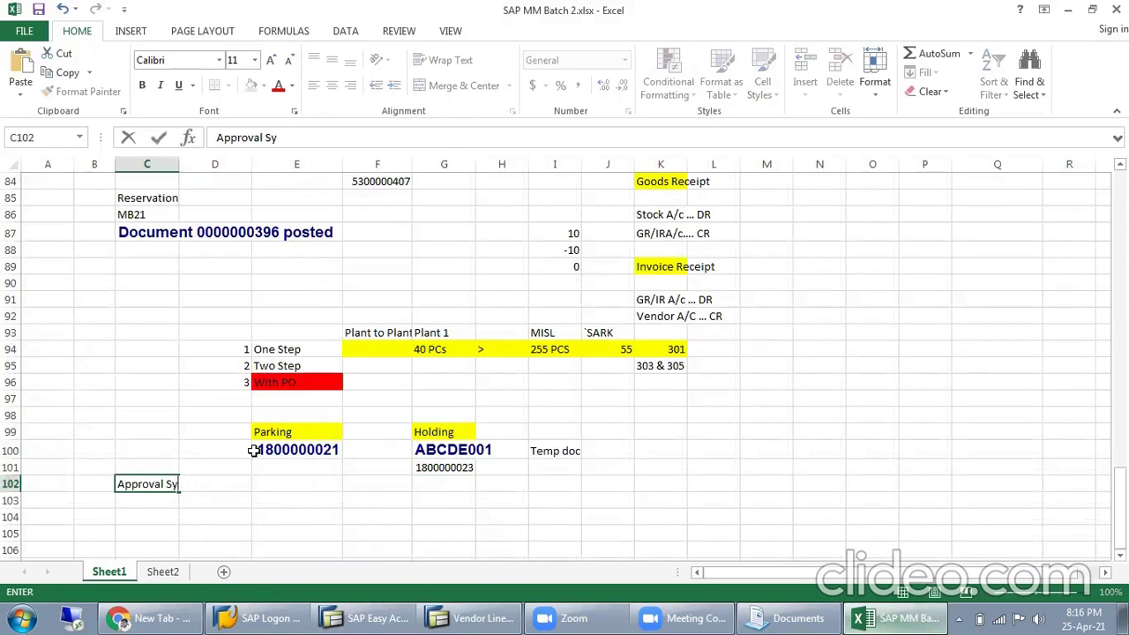
text(ete)
key(BackSpace)
key(BackSpace)
text(stem)
key(Return)
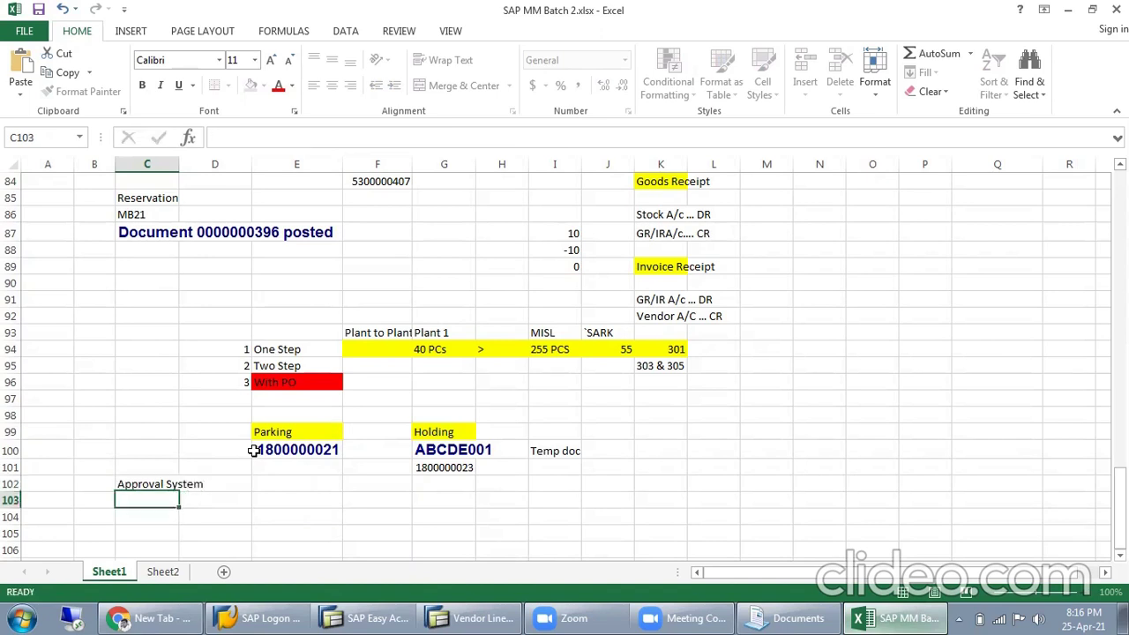
Enter Sap in cell B102 beside Approval System and PO/PR in cell A103.
scroll(177, 474, down, 3)
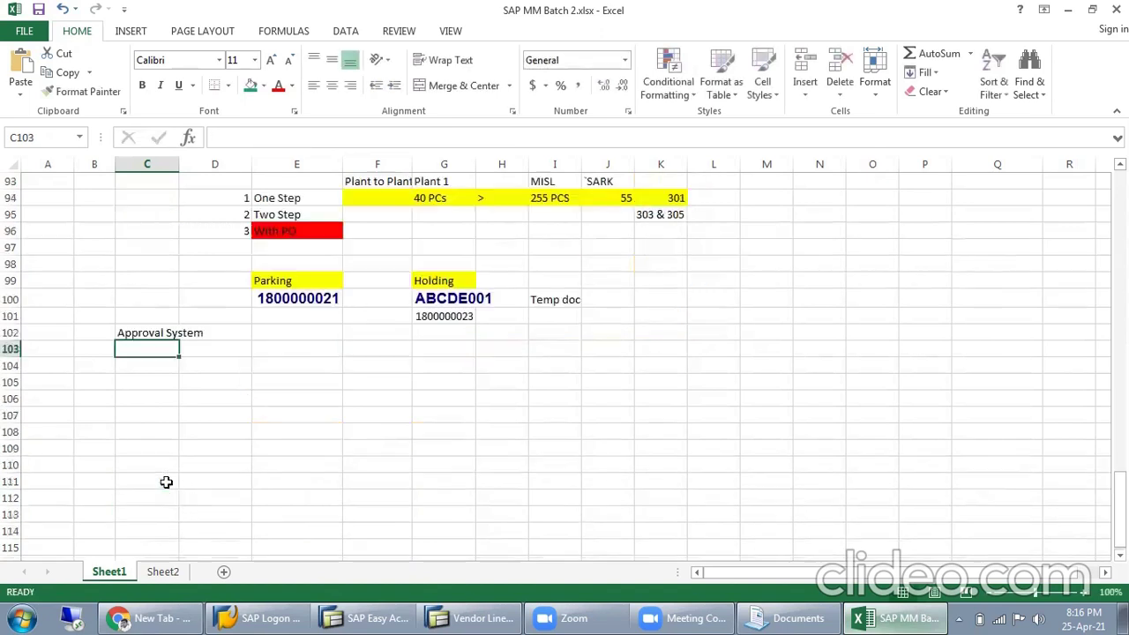
click(87, 332)
text(Sap)
key(Return)
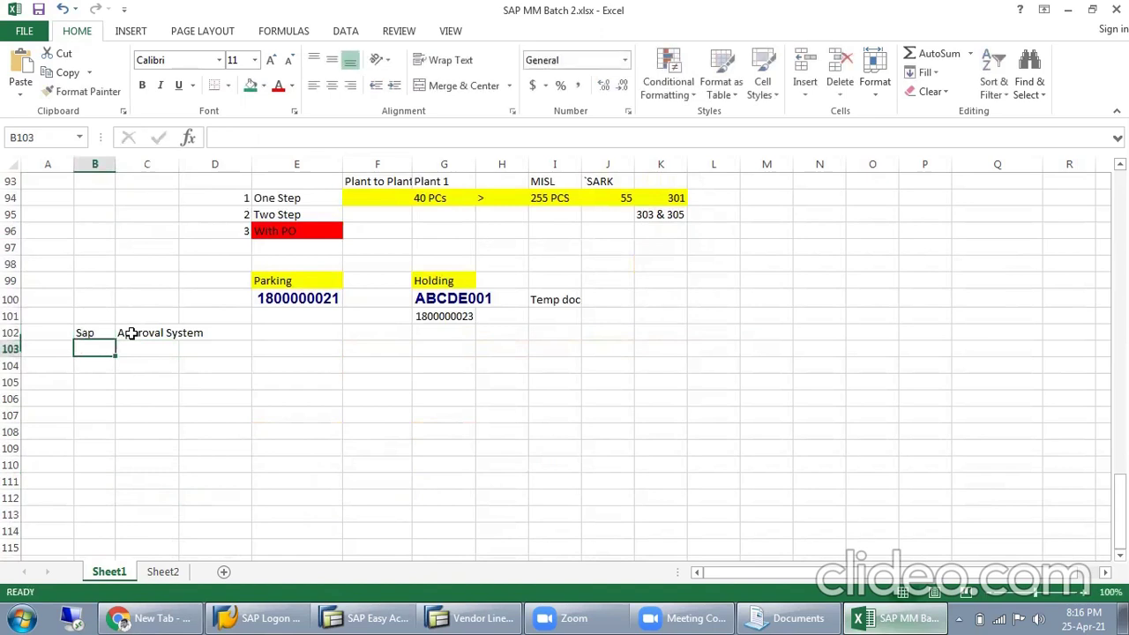
click(65, 353)
text(PO)
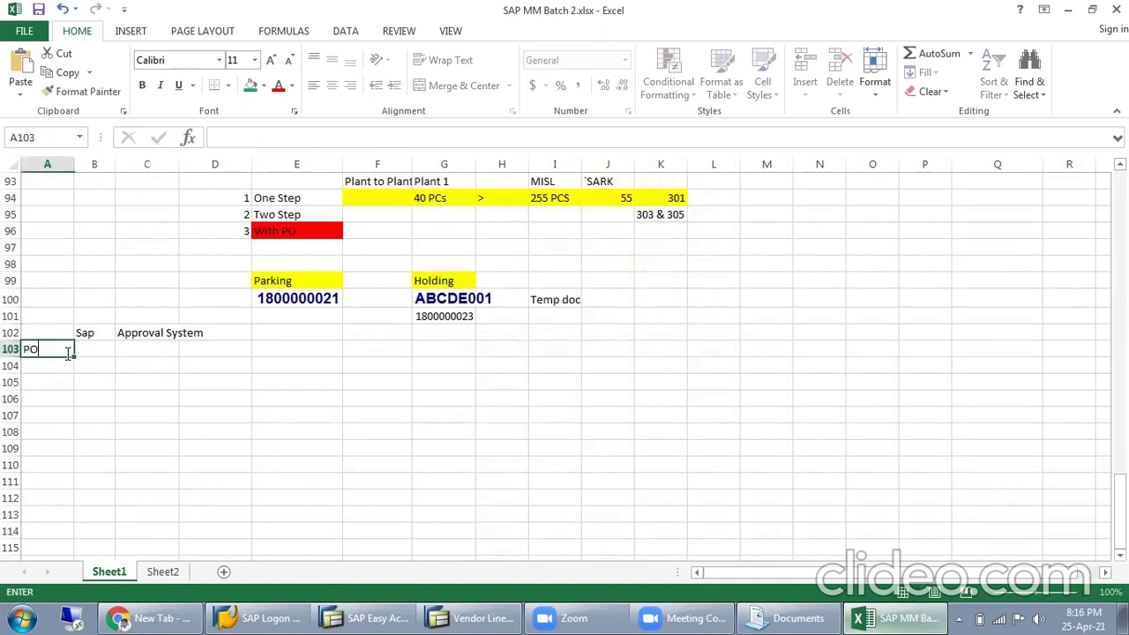
text(/PR)
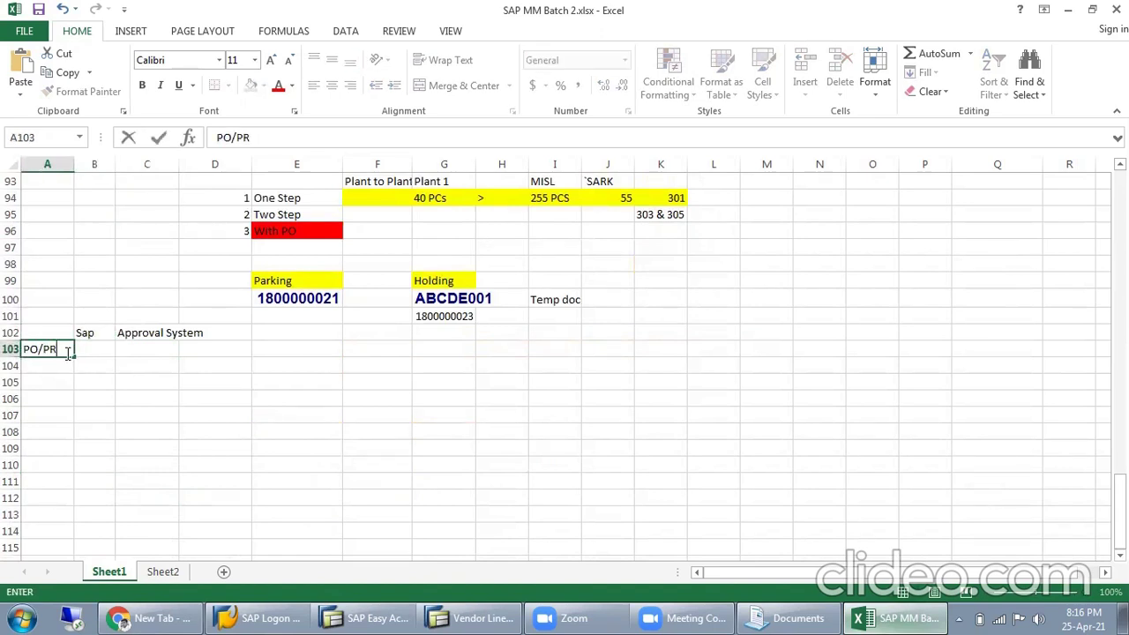
click(116, 362)
Enter the approval levels Manager, General Manger and CFO in cells C103 to C105 under the Approval System heading.
click(95, 349)
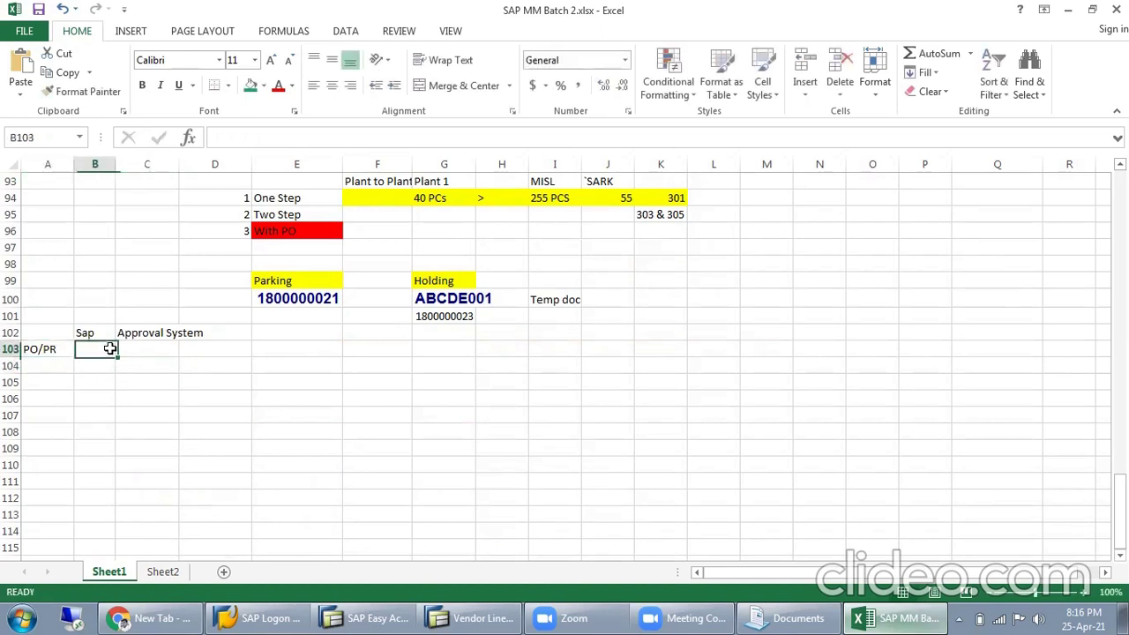
click(142, 354)
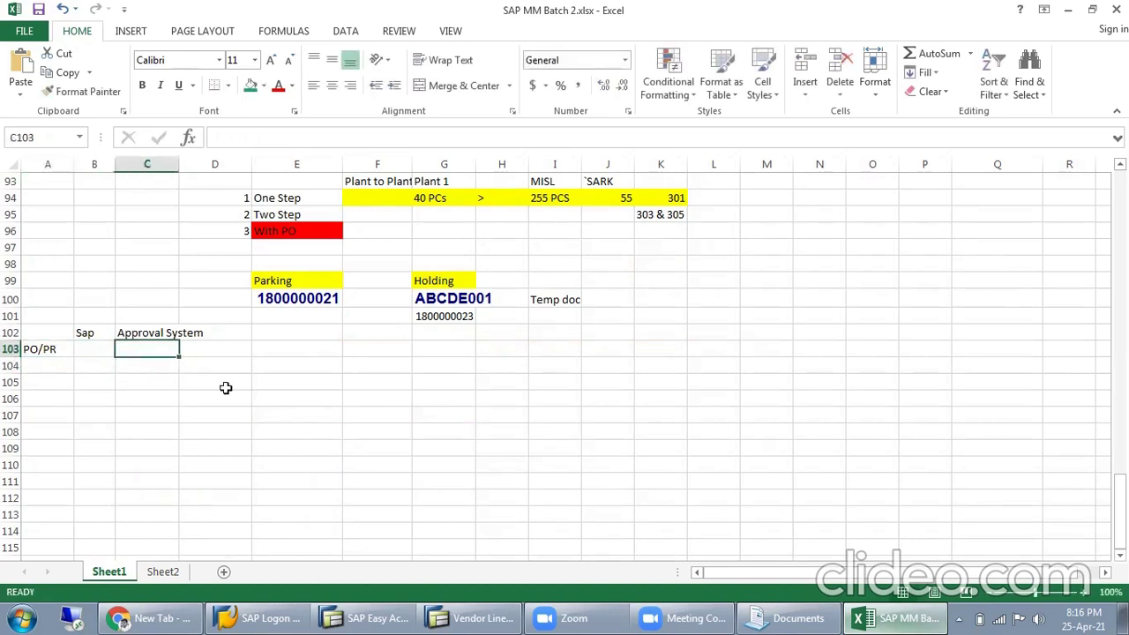
text(Manager)
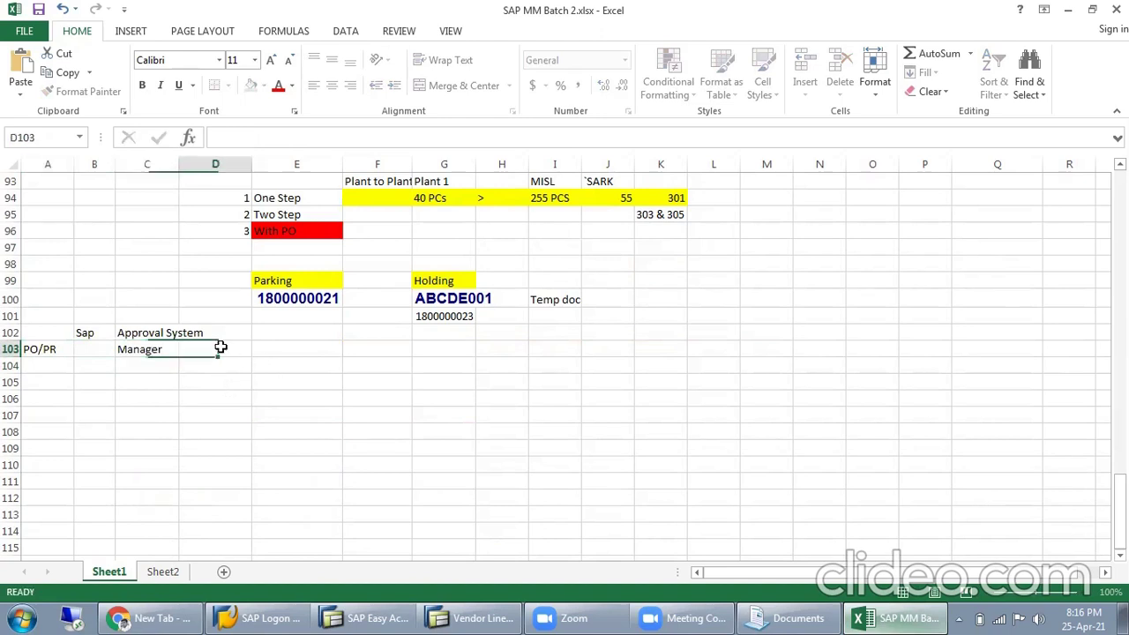
key(Return)
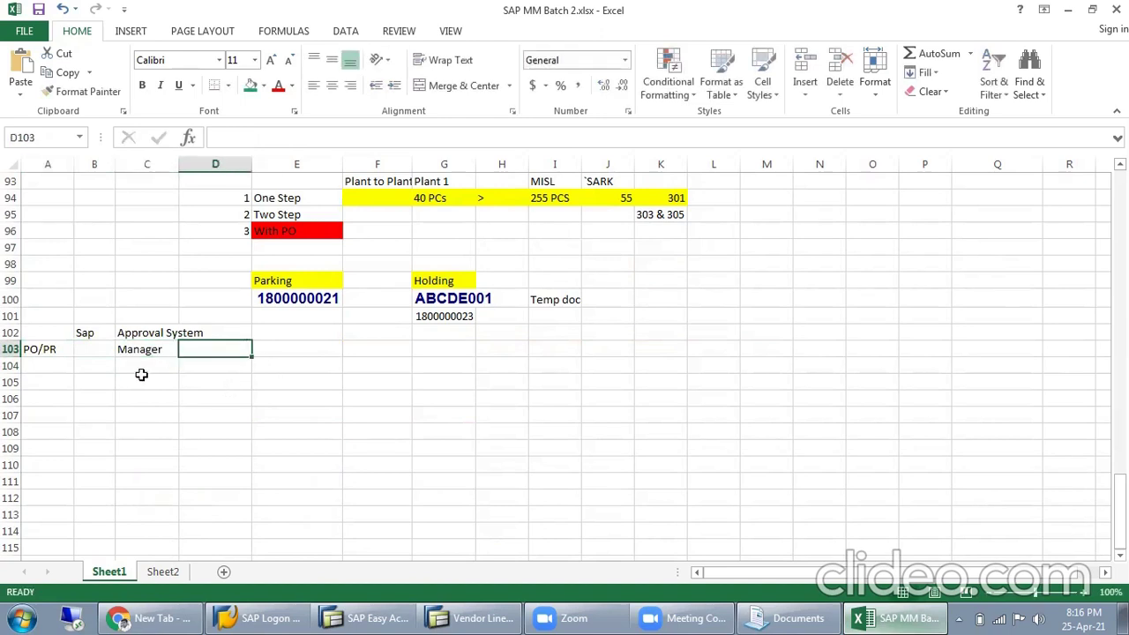
text(G)
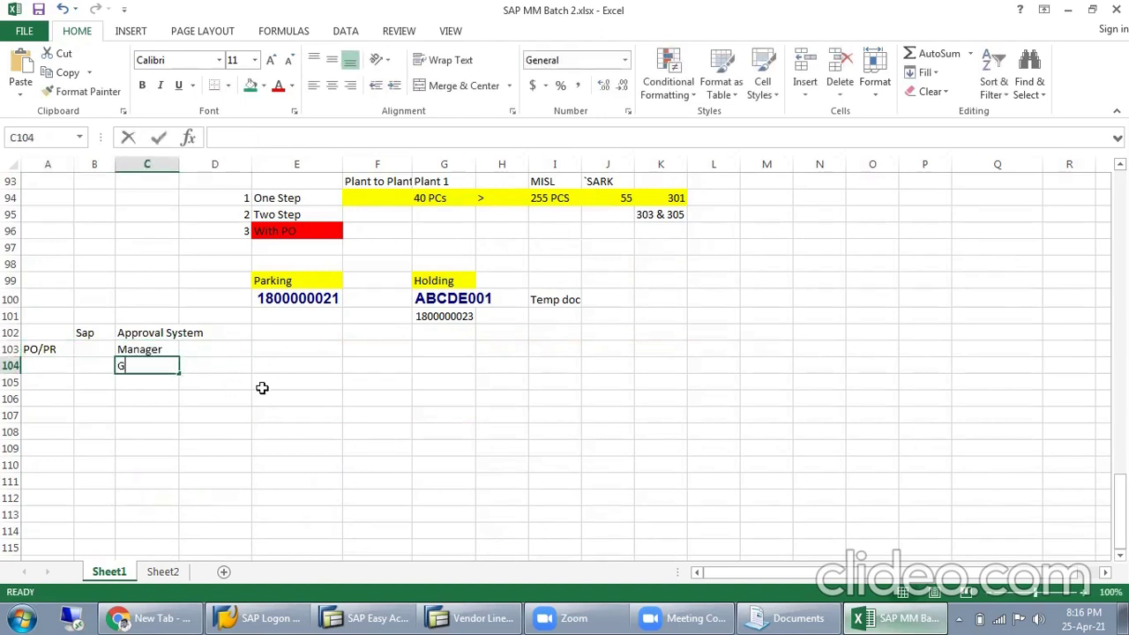
text(eneral Man)
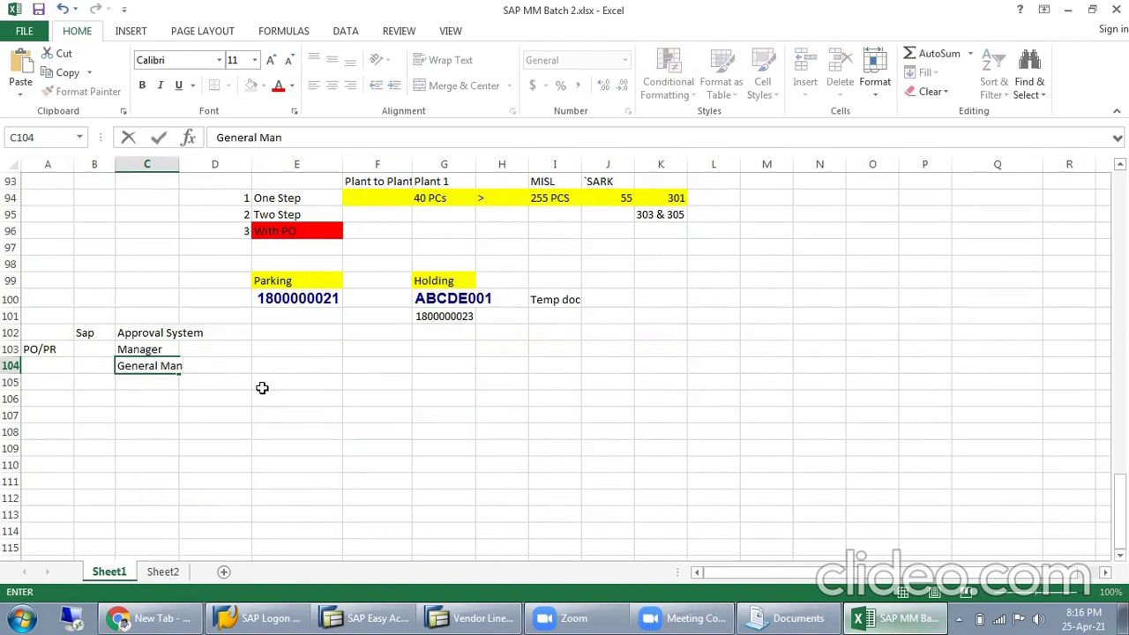
text(ger)
key(Return)
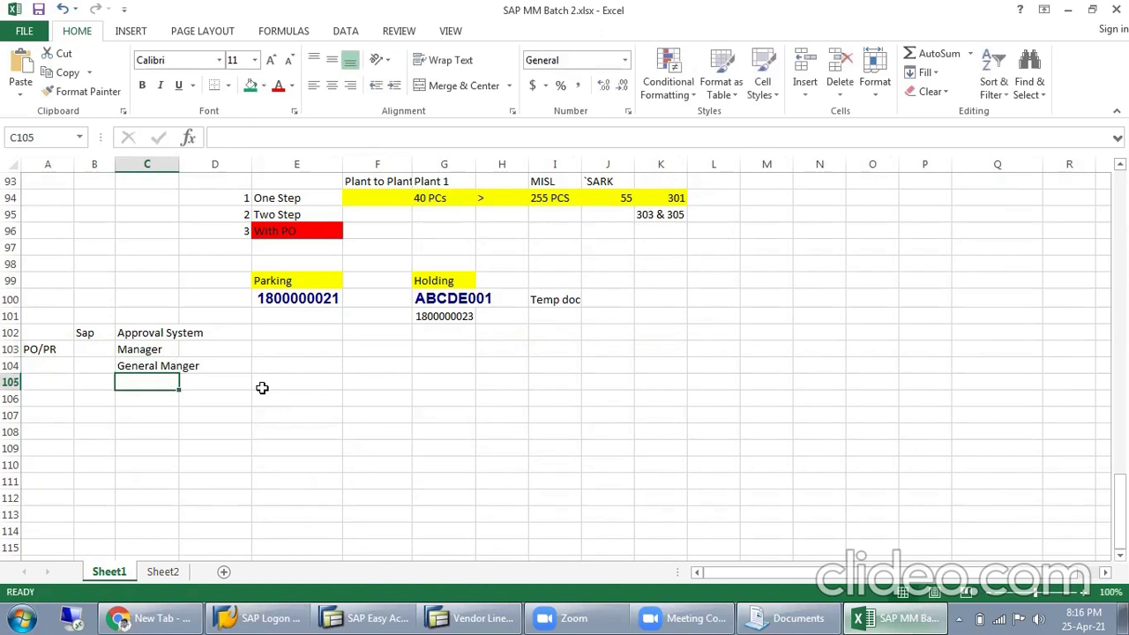
text(CF)
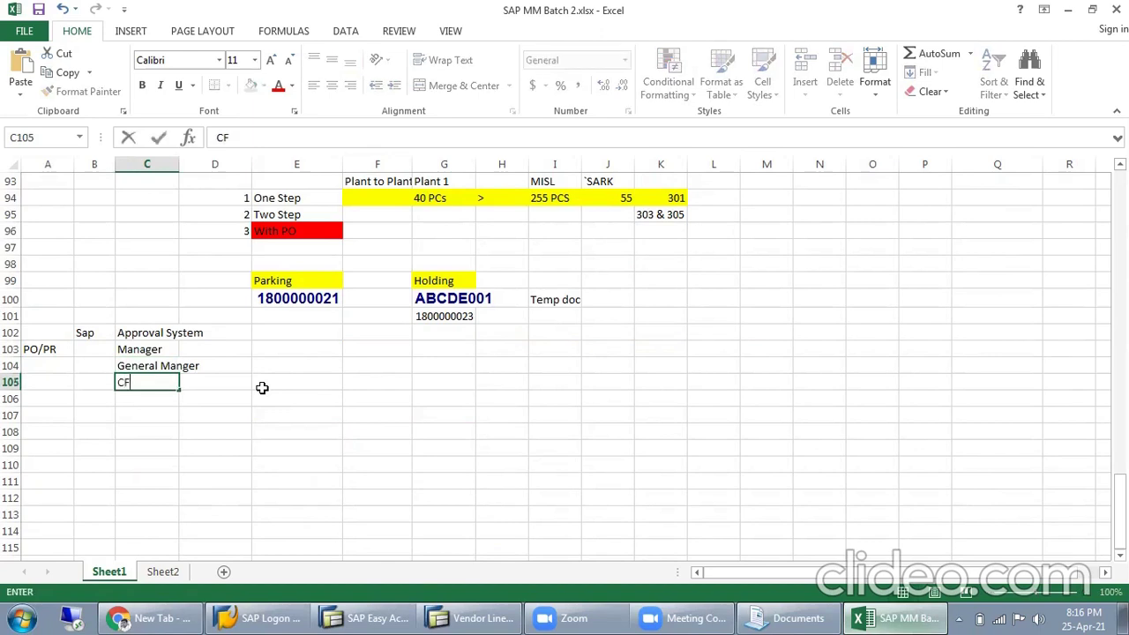
text(O)
key(Return)
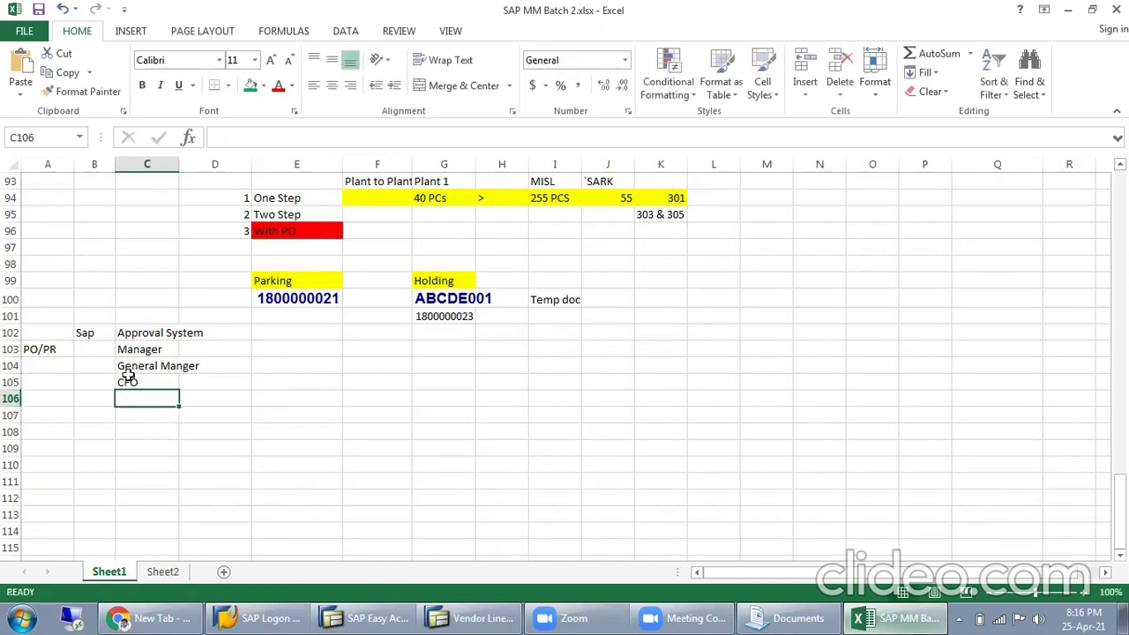
Enter MIGO in cell A107 below the PO/PR entry.
click(46, 348)
click(69, 413)
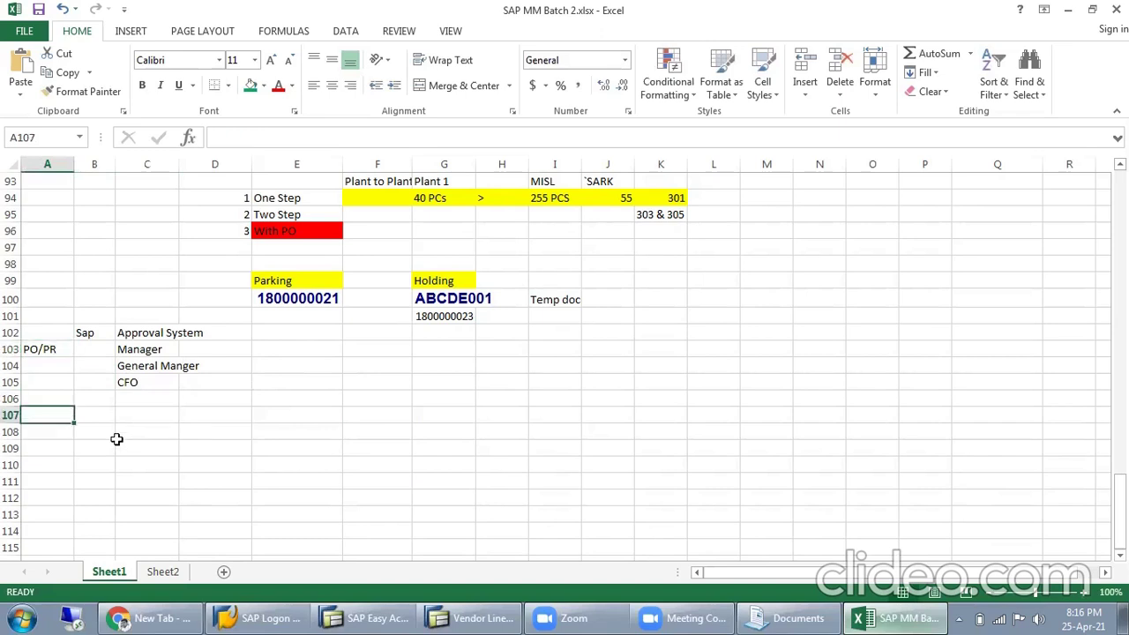
text(MIGO)
key(Return)
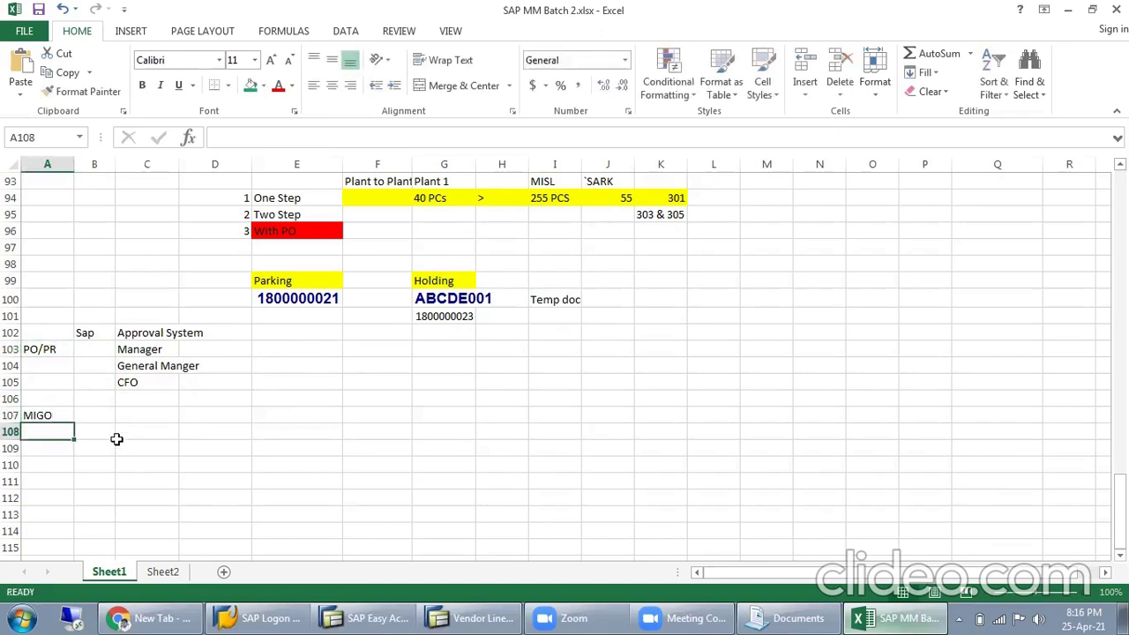
Fill the Manager and General Manger cells C103 and C104 with green.
click(225, 348)
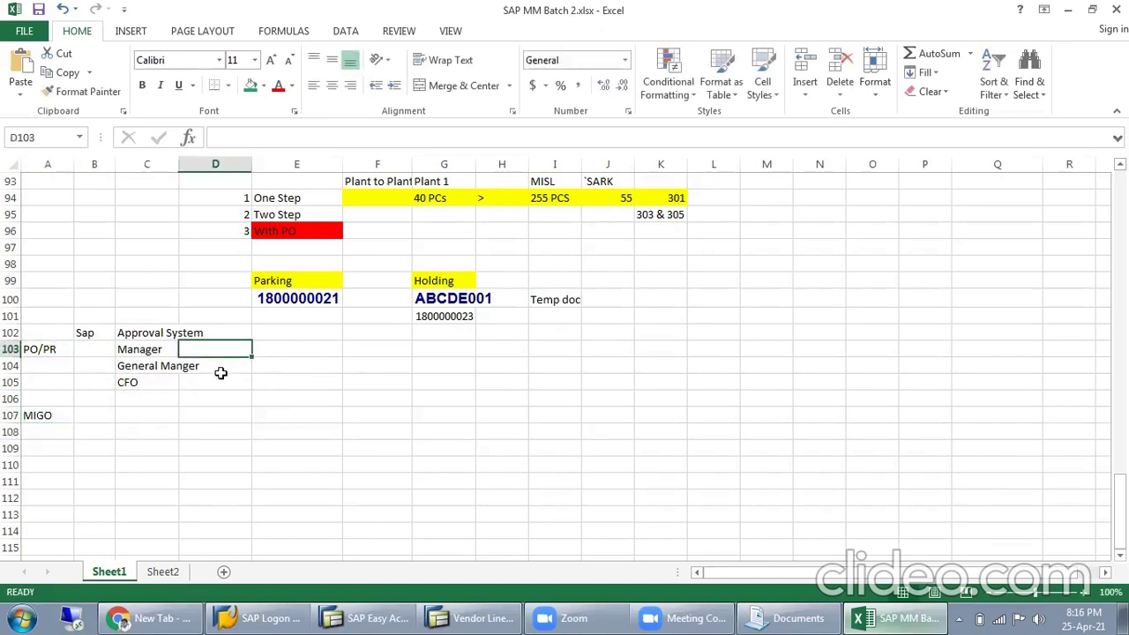
click(161, 349)
click(250, 85)
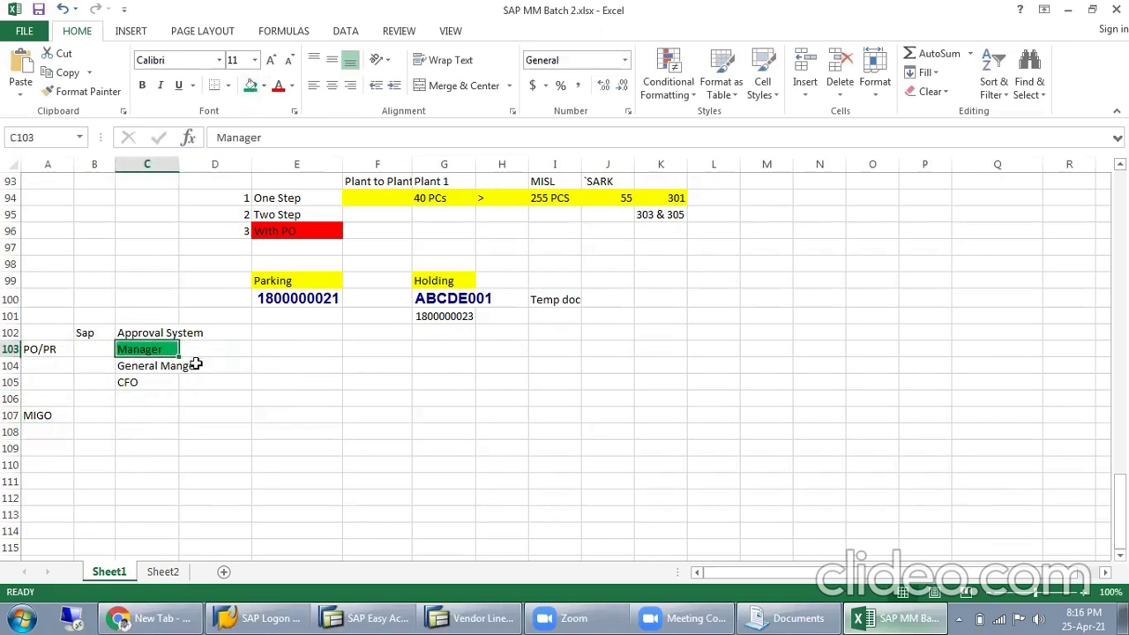
click(158, 365)
click(251, 92)
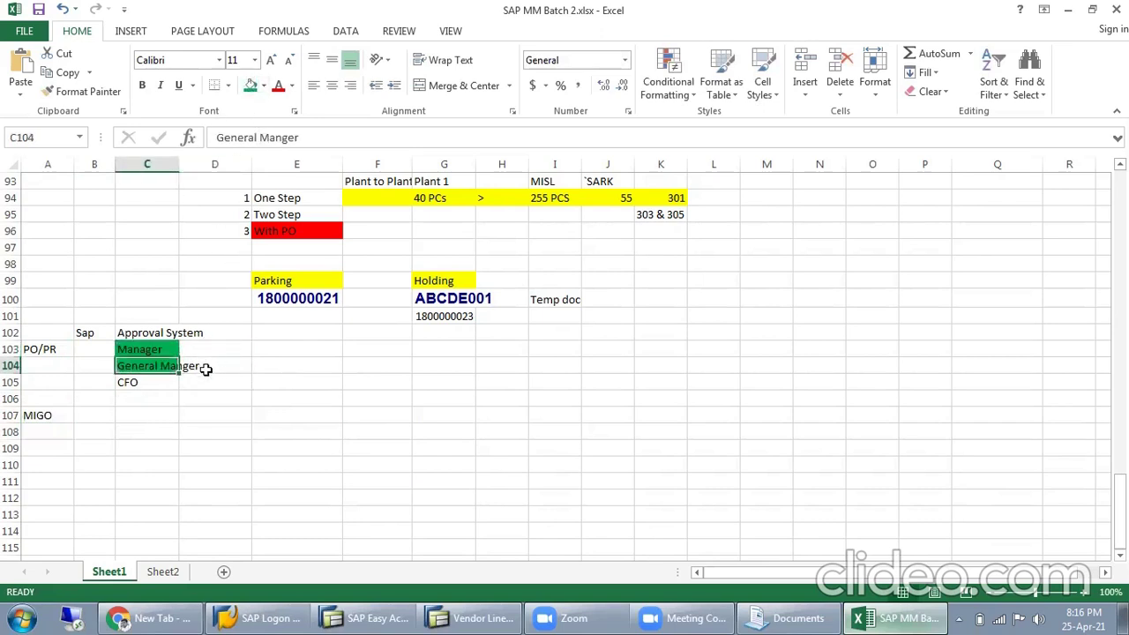
Review the CFO and MIGO cells and select the approval levels in C103:C105.
click(151, 383)
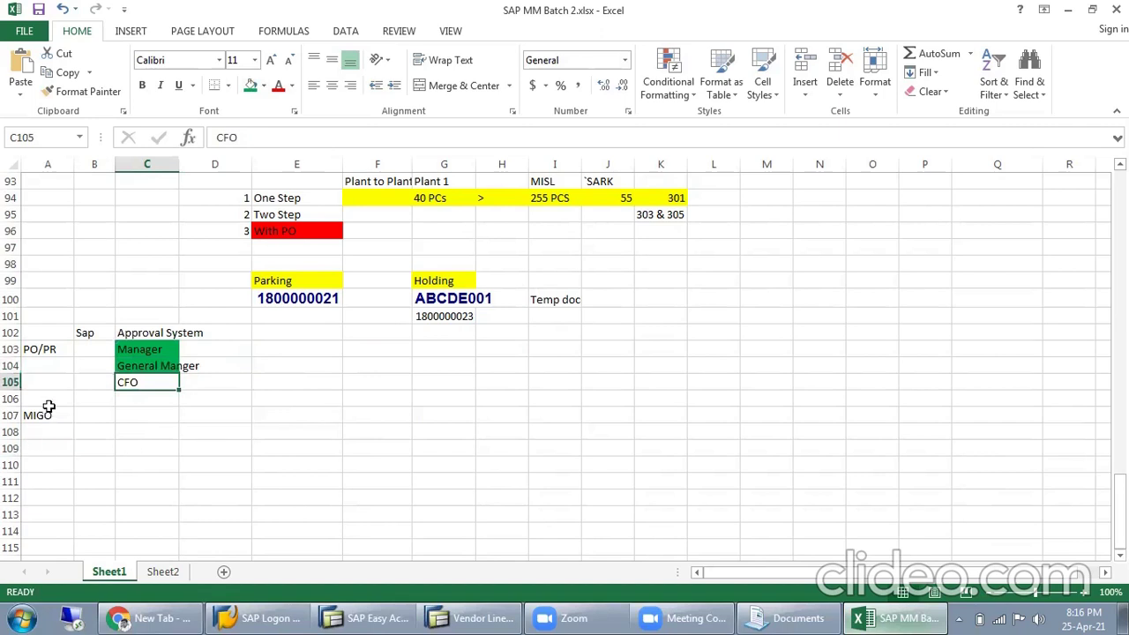
click(49, 403)
click(39, 415)
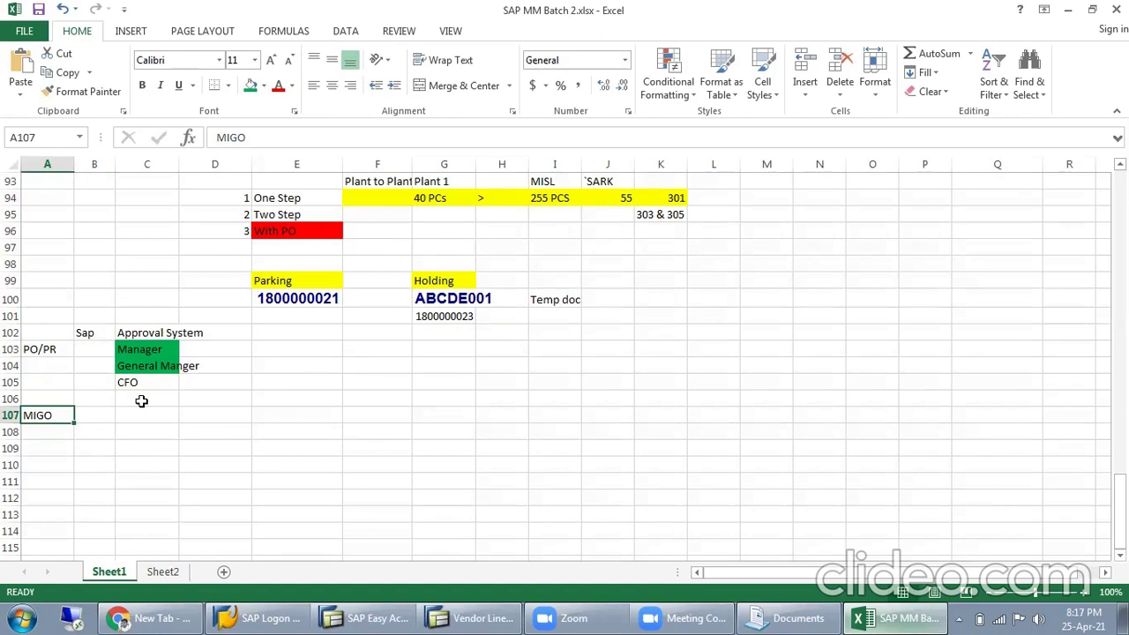
drag(146, 350, 146, 383)
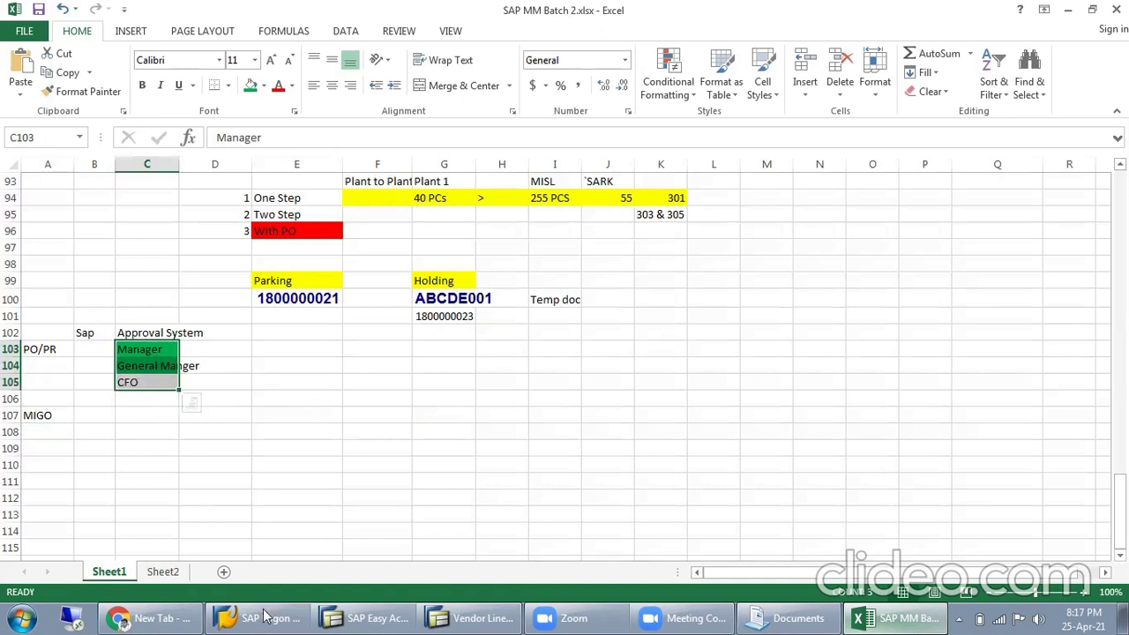
Switch to the SAP Easy Access session and open the purchase order display with transaction me23n.
click(366, 618)
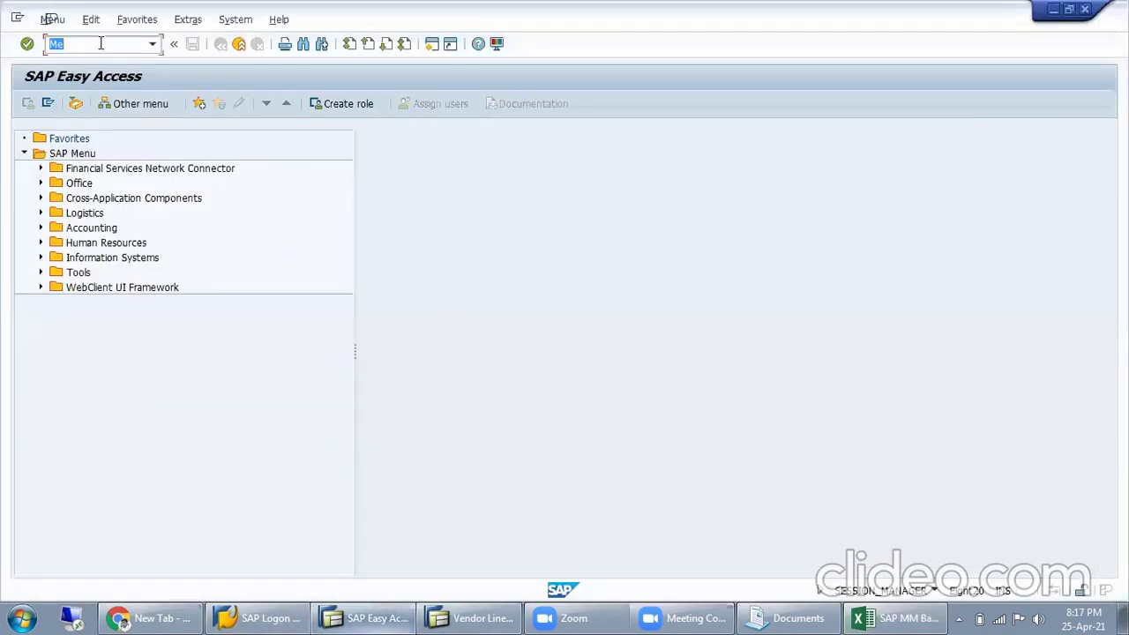
text(ME@#N)
key(Return)
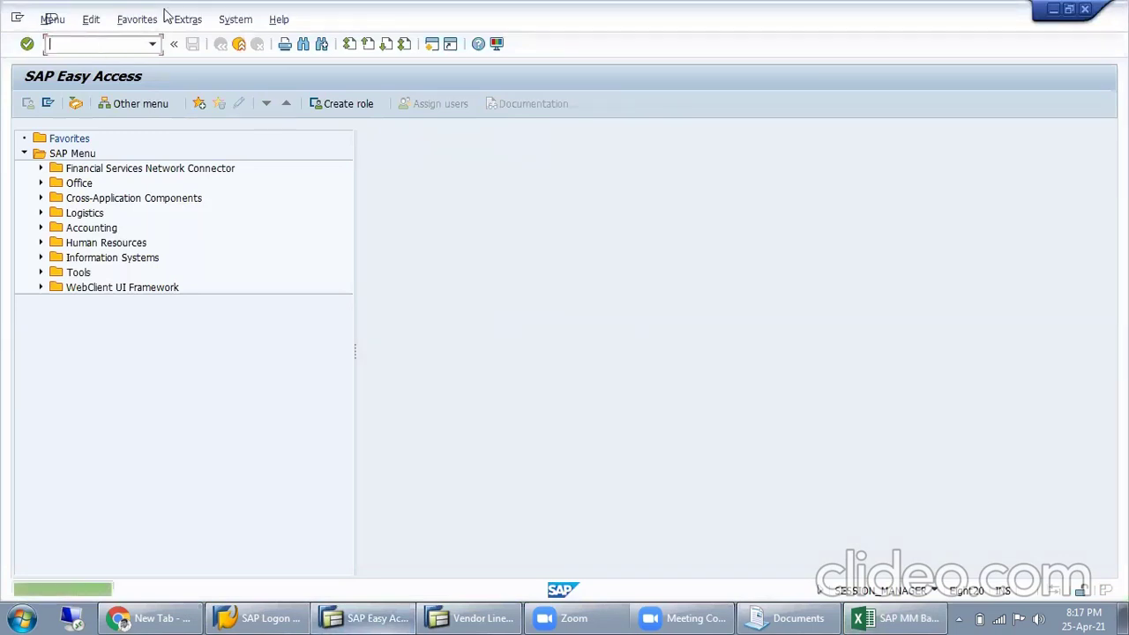
text(me23n)
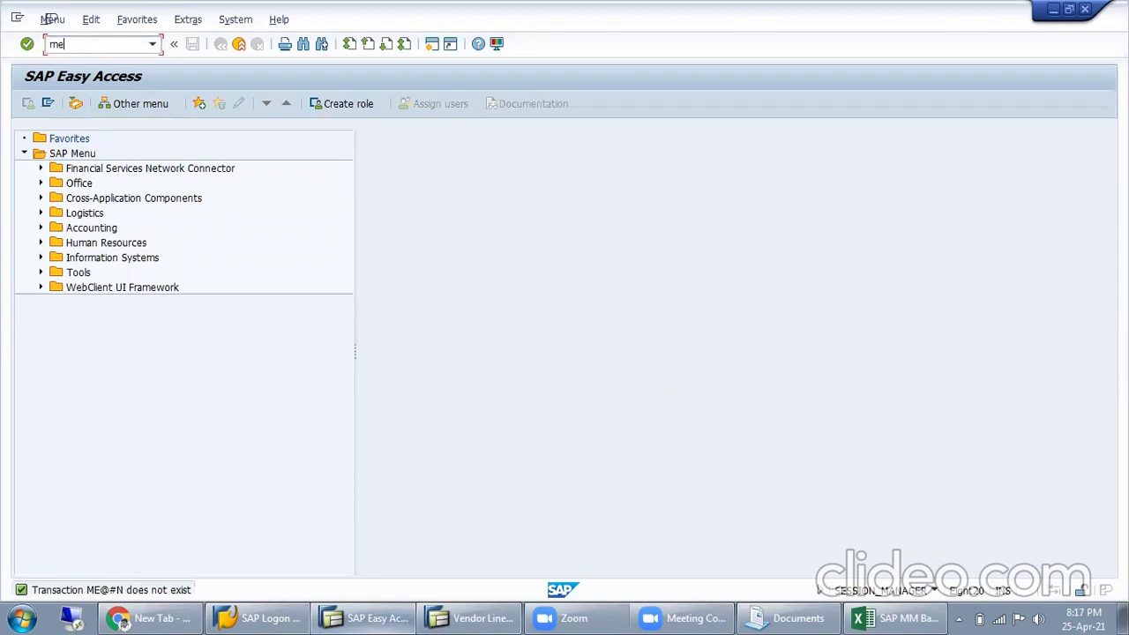
key(Return)
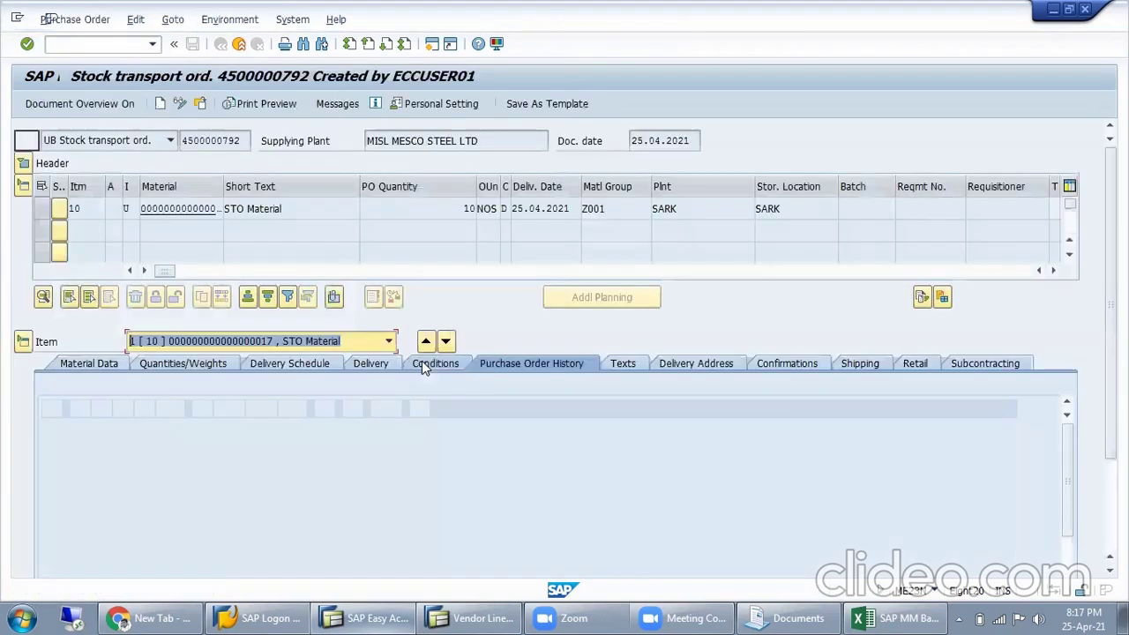
Expand the order header and load the ACC Cement standard purchase order dated 24.04.2021 instead of the stock transport order.
click(23, 164)
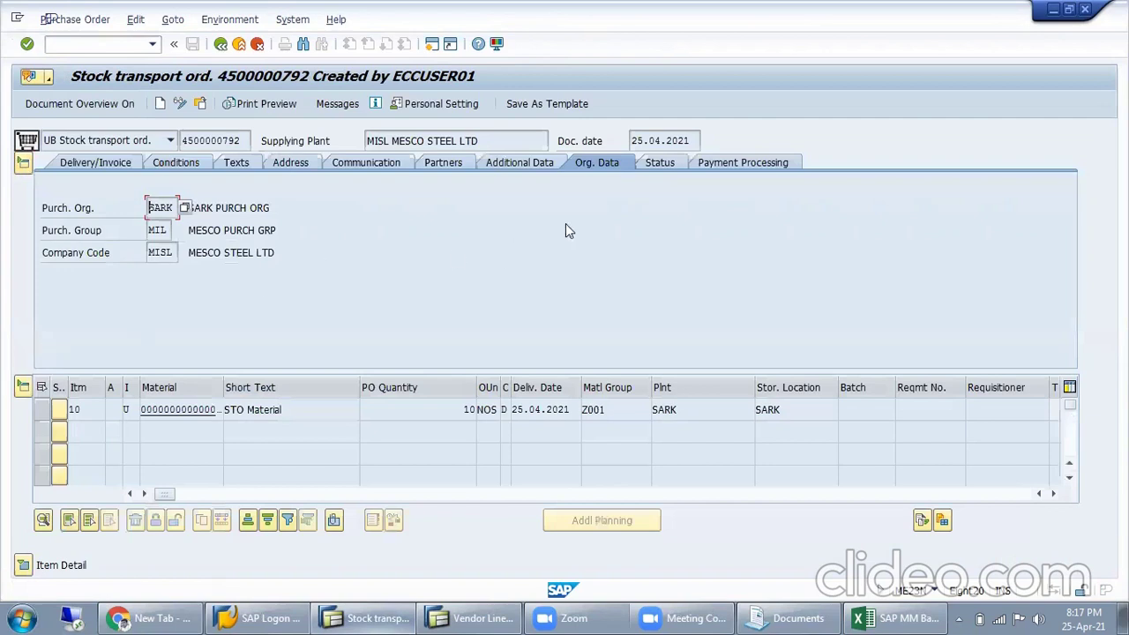
click(199, 105)
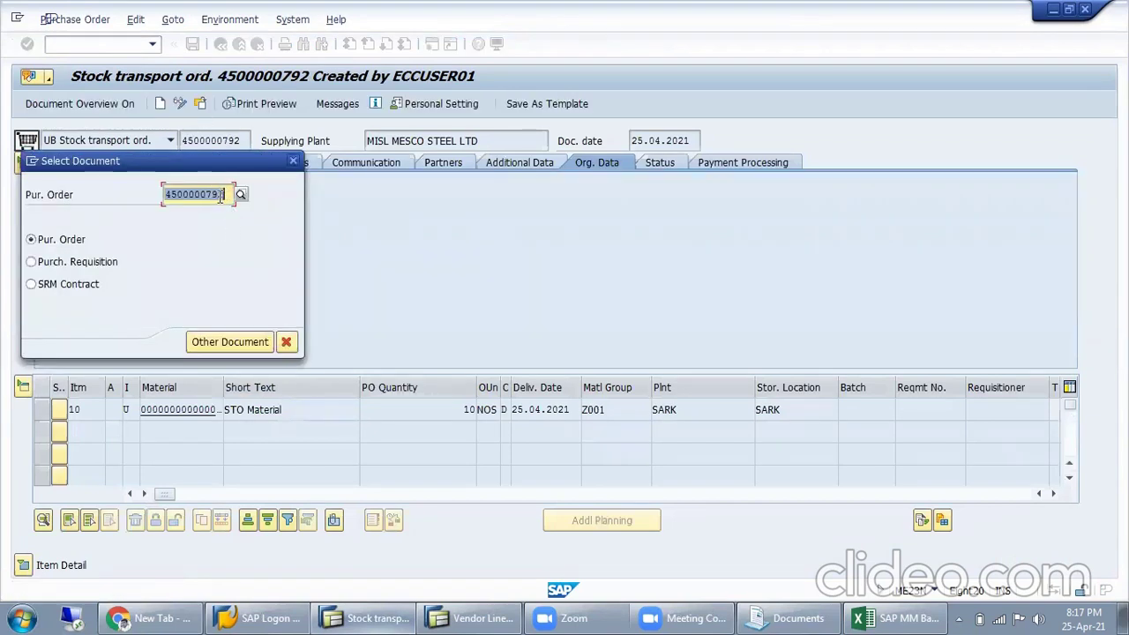
drag(213, 194, 304, 206)
text(84)
key(Return)
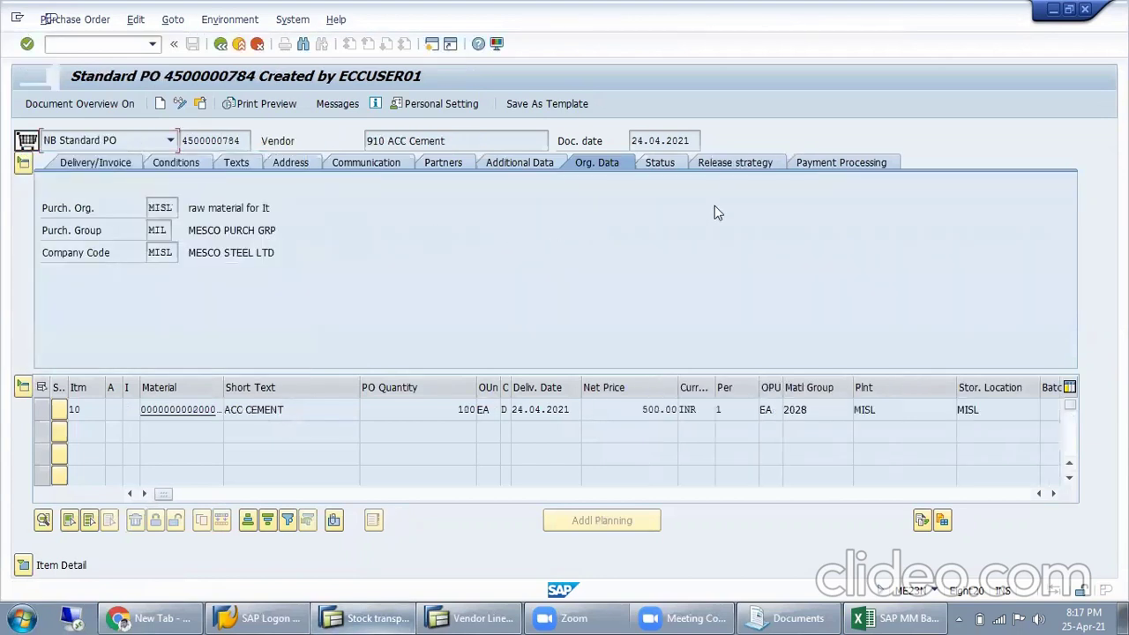
Open the order's release strategy details and examine the Manager, General Manager and Director release codes and their statuses.
click(752, 164)
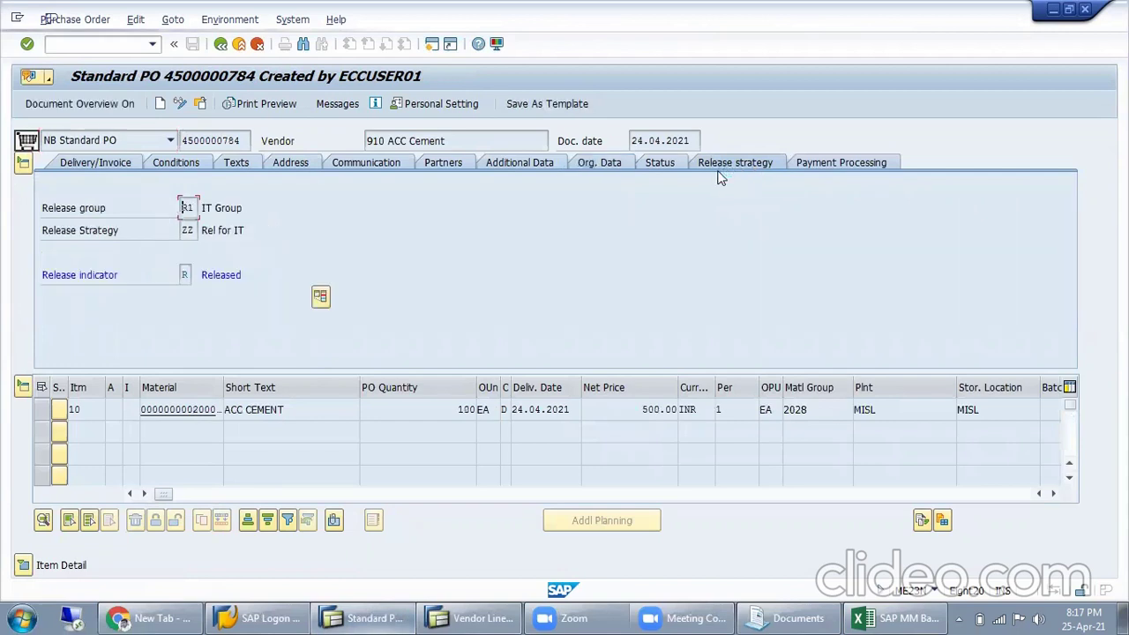
click(413, 224)
click(420, 238)
click(421, 253)
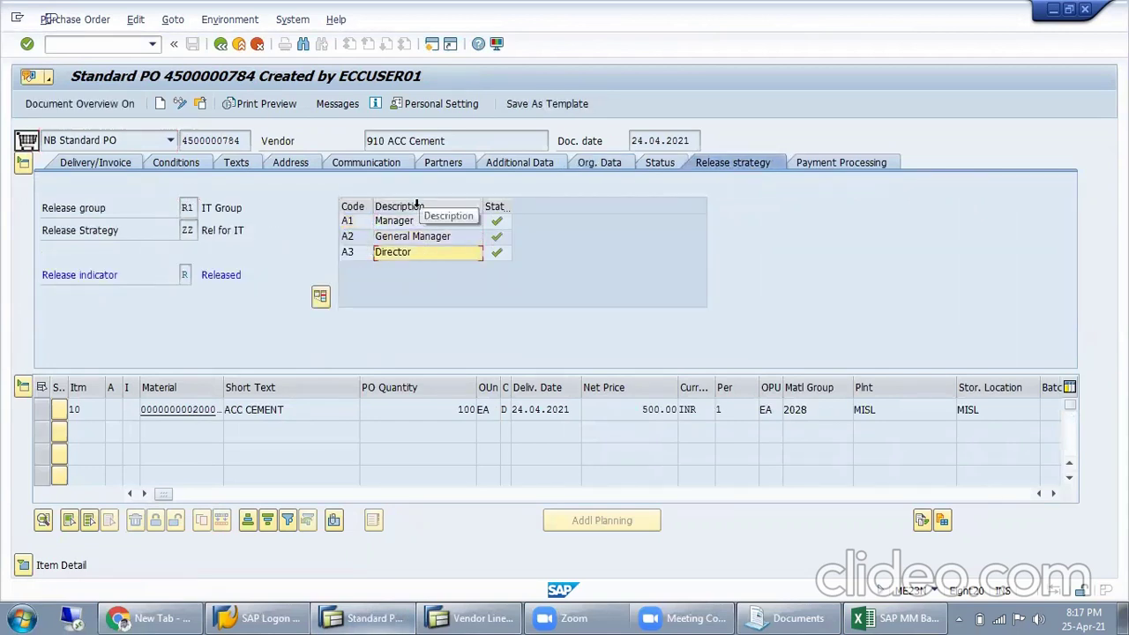
click(404, 221)
click(406, 237)
click(403, 254)
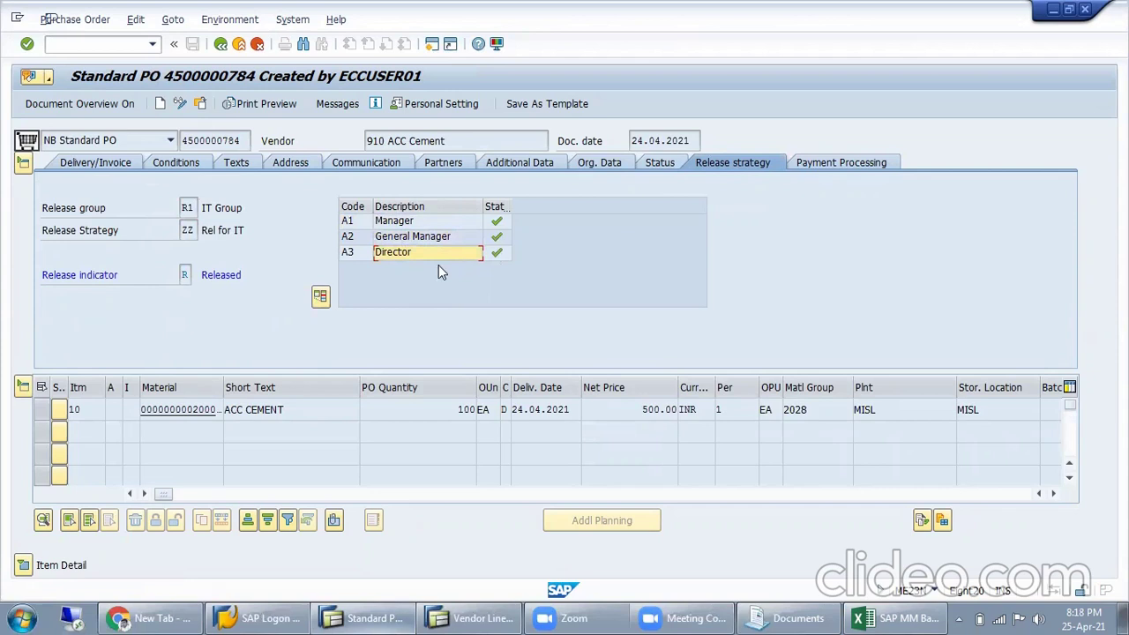
click(496, 221)
click(496, 254)
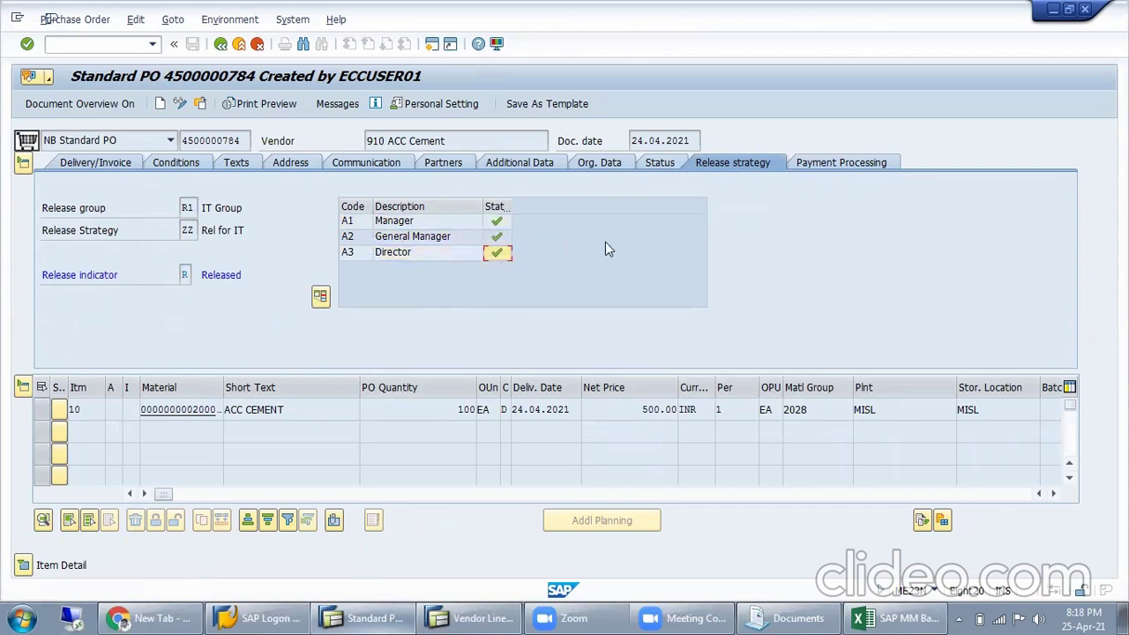
click(501, 238)
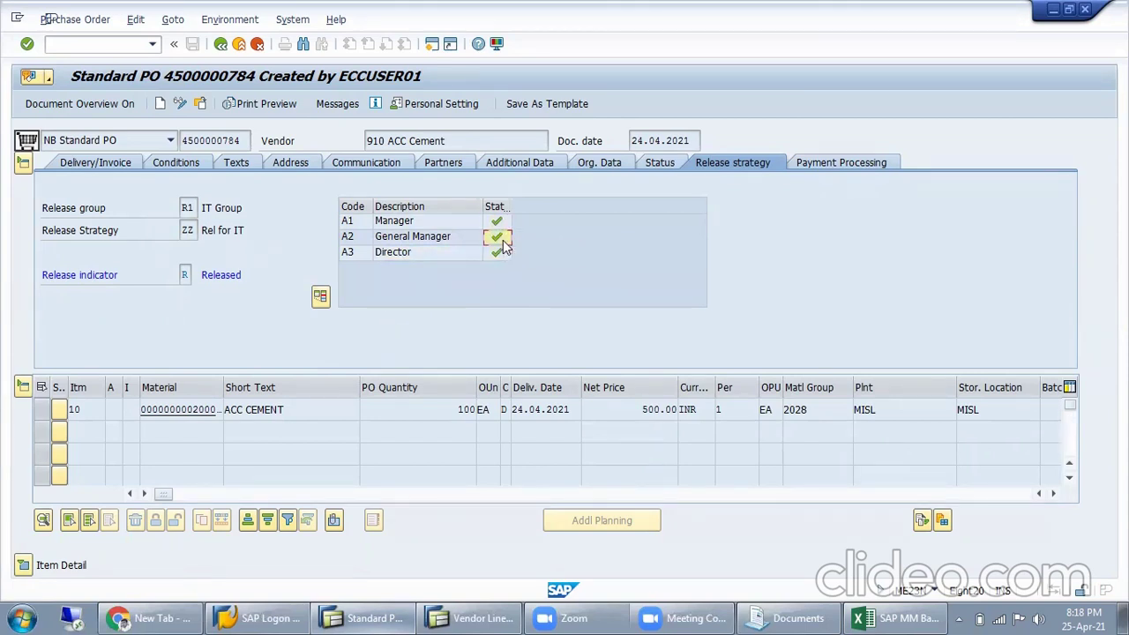
Check the ACC CEMENT item, the approval sequence from Manager to Director, and the Release Strategy code ZZ.
click(321, 408)
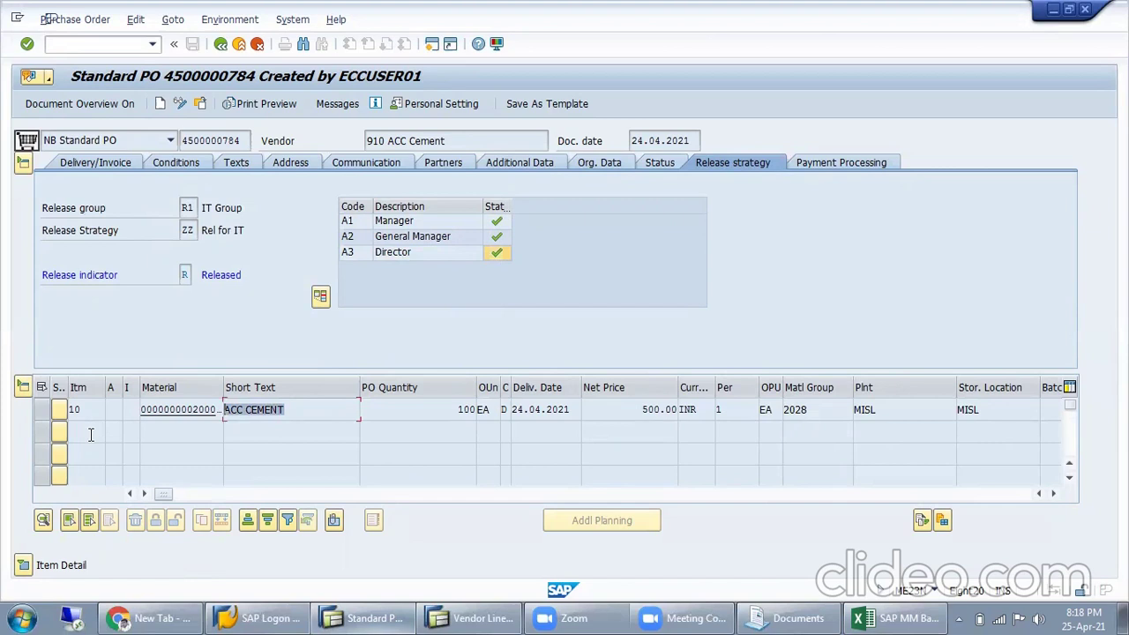
click(420, 225)
click(436, 237)
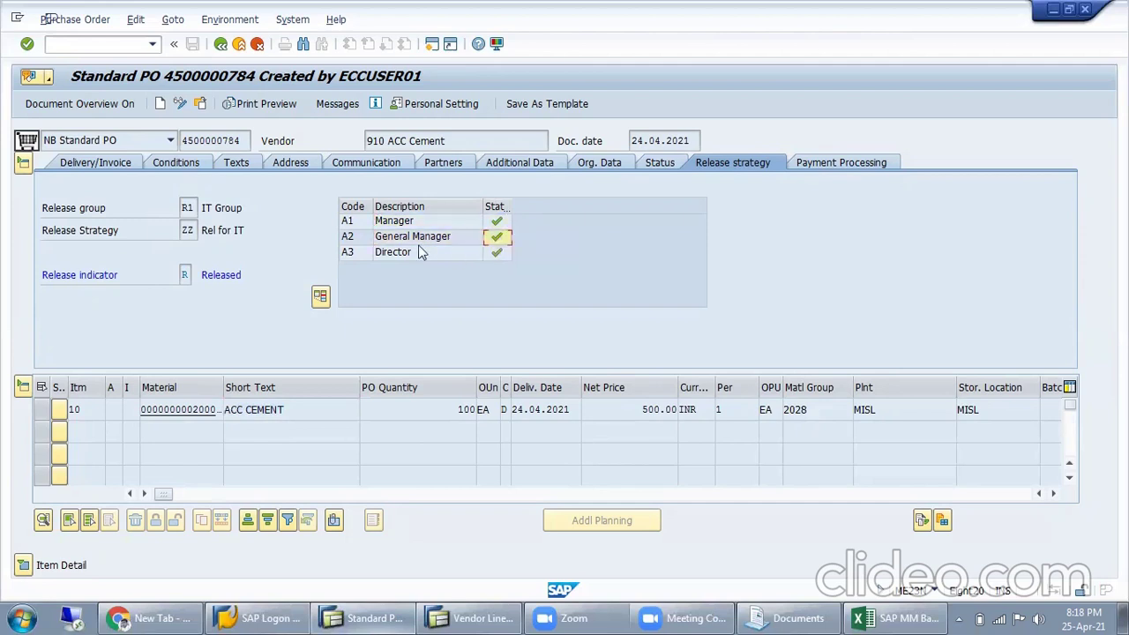
click(497, 254)
click(448, 259)
click(450, 237)
click(498, 254)
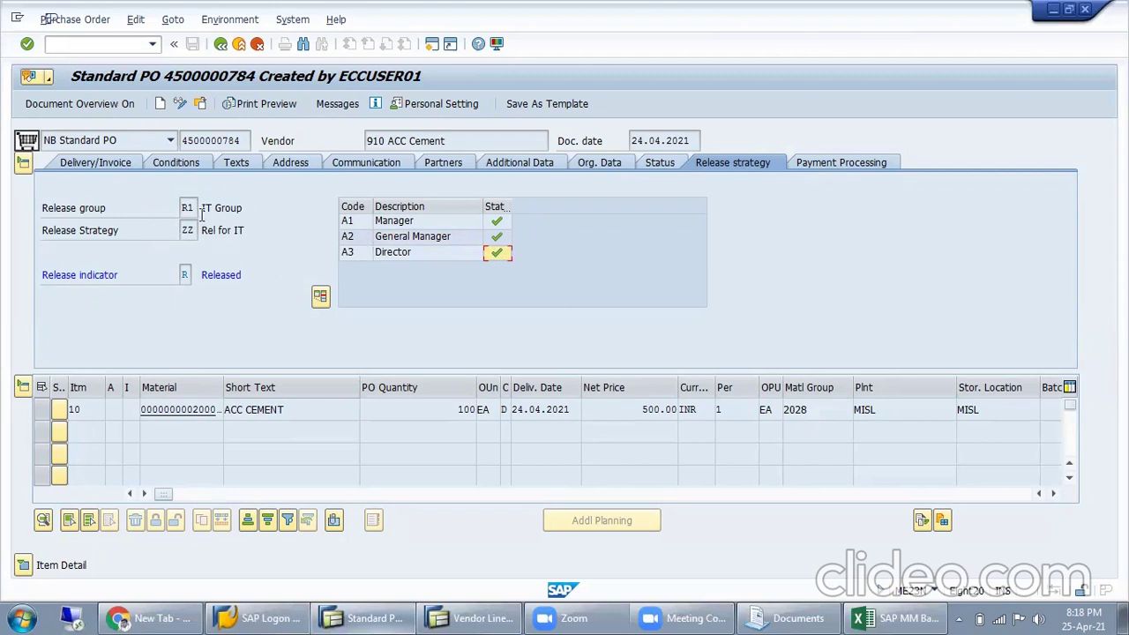
drag(188, 229, 146, 237)
Leave the purchase order display and open the customizing project screen with /nSPRO.
click(397, 617)
click(384, 615)
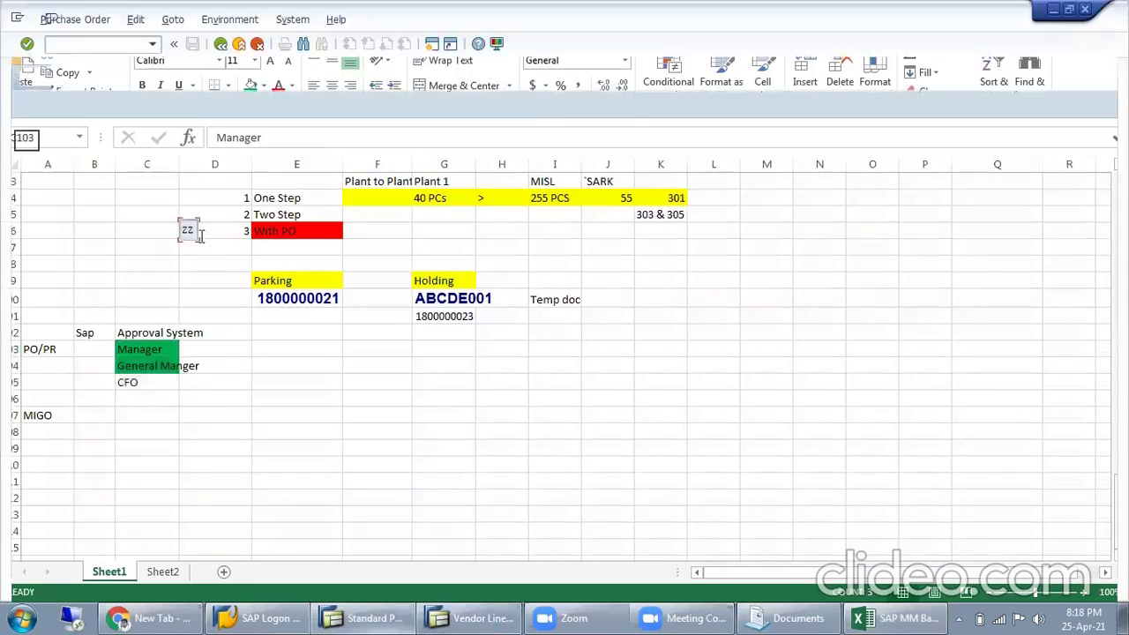
click(105, 41)
text(/)
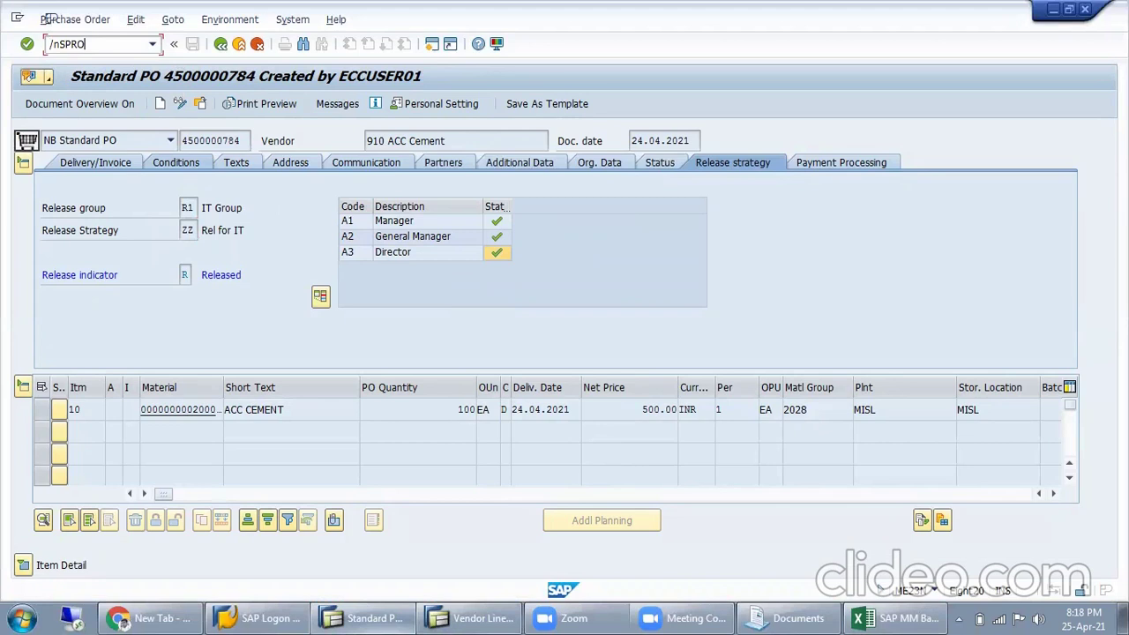
text(nSPRO)
key(Return)
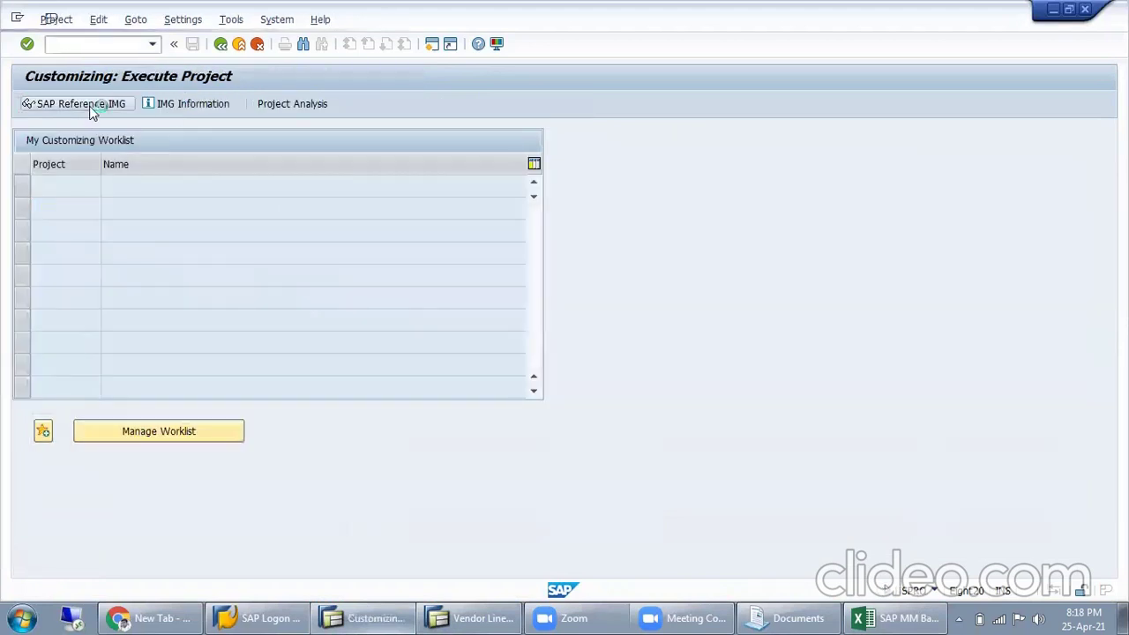
Open the SAP Reference IMG and expand Materials Management, Purchasing, Purchase Order, and Release Procedure for Purchase Orders.
click(91, 112)
click(100, 451)
scroll(168, 415, down, 3)
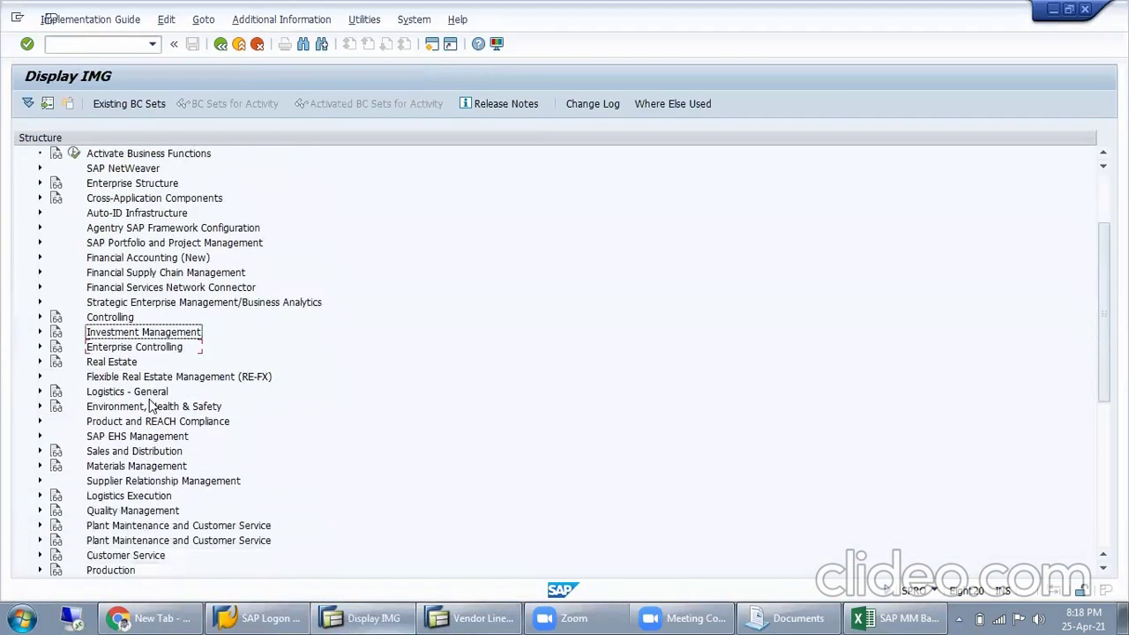
scroll(145, 415, down, 2)
click(39, 377)
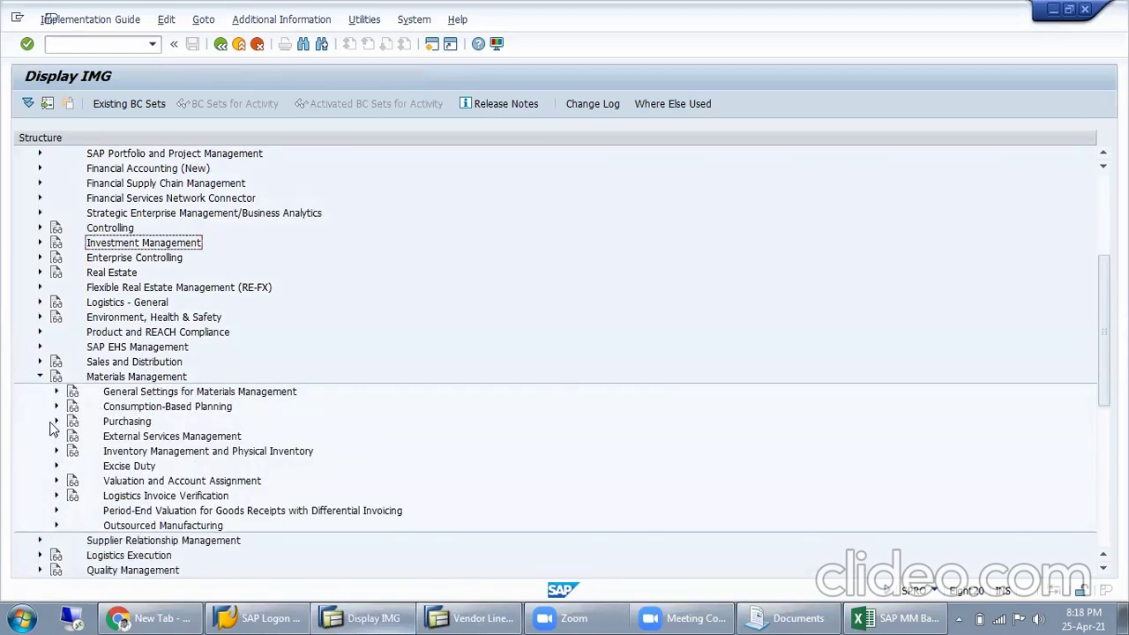
double_click(133, 421)
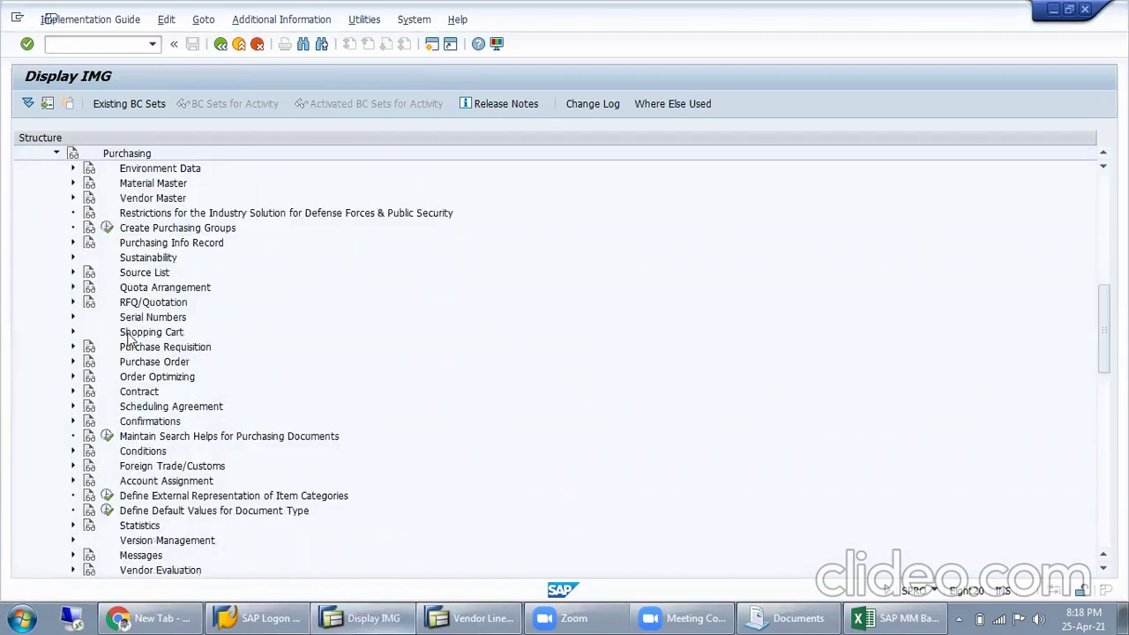
click(74, 362)
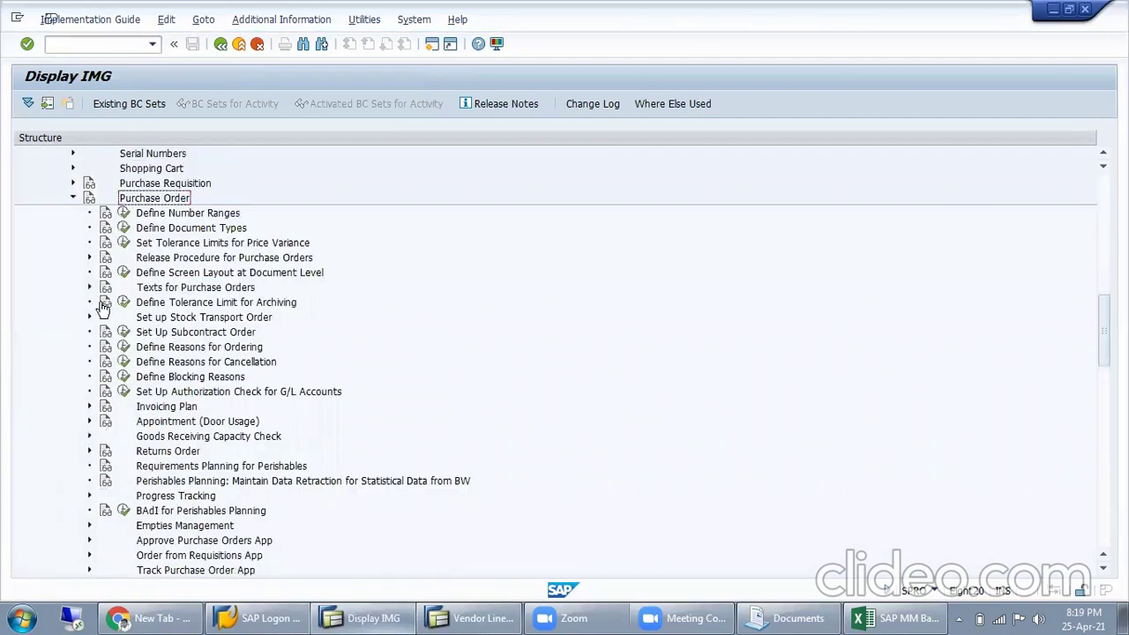
click(89, 257)
click(242, 263)
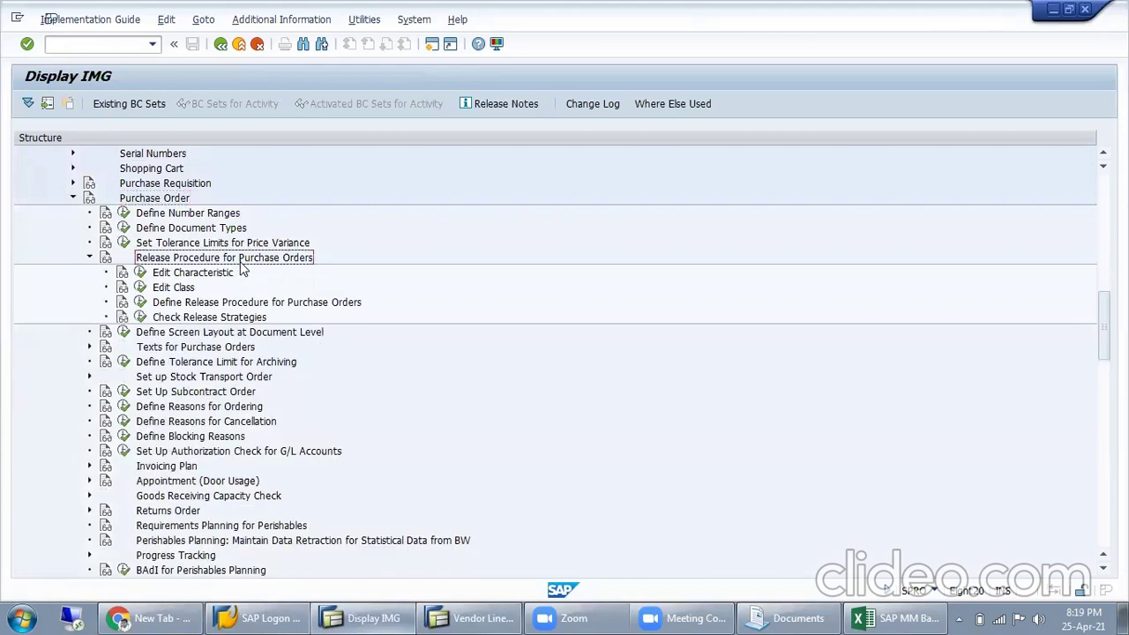
Go over the release procedure activities for purchase orders and open Edit Characteristic.
click(190, 282)
click(187, 277)
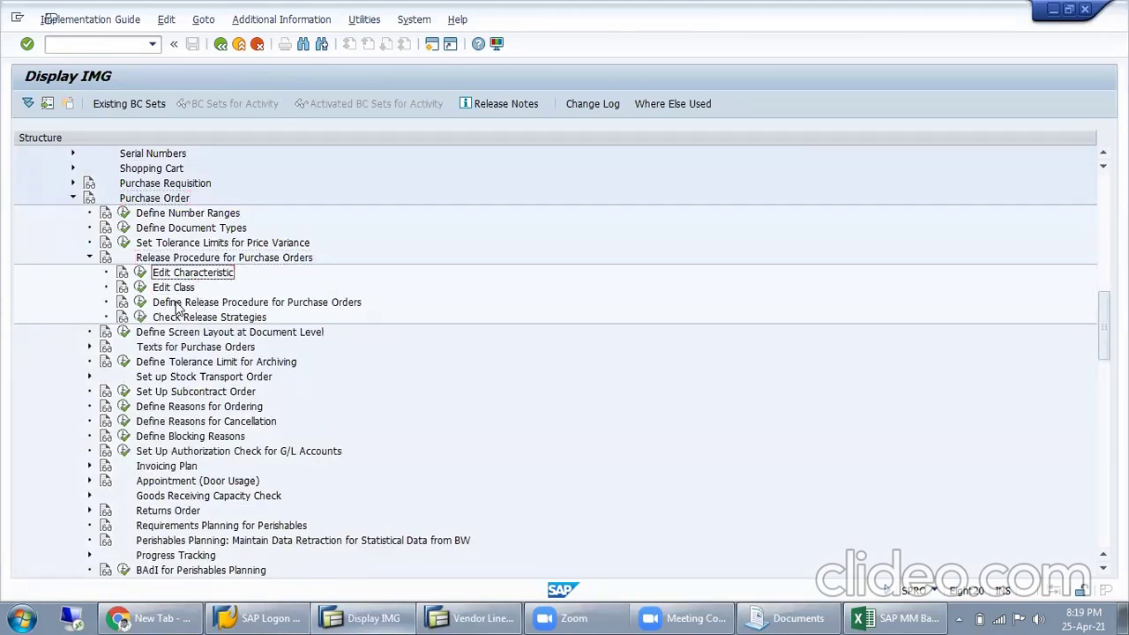
click(177, 305)
click(181, 275)
click(178, 286)
click(175, 305)
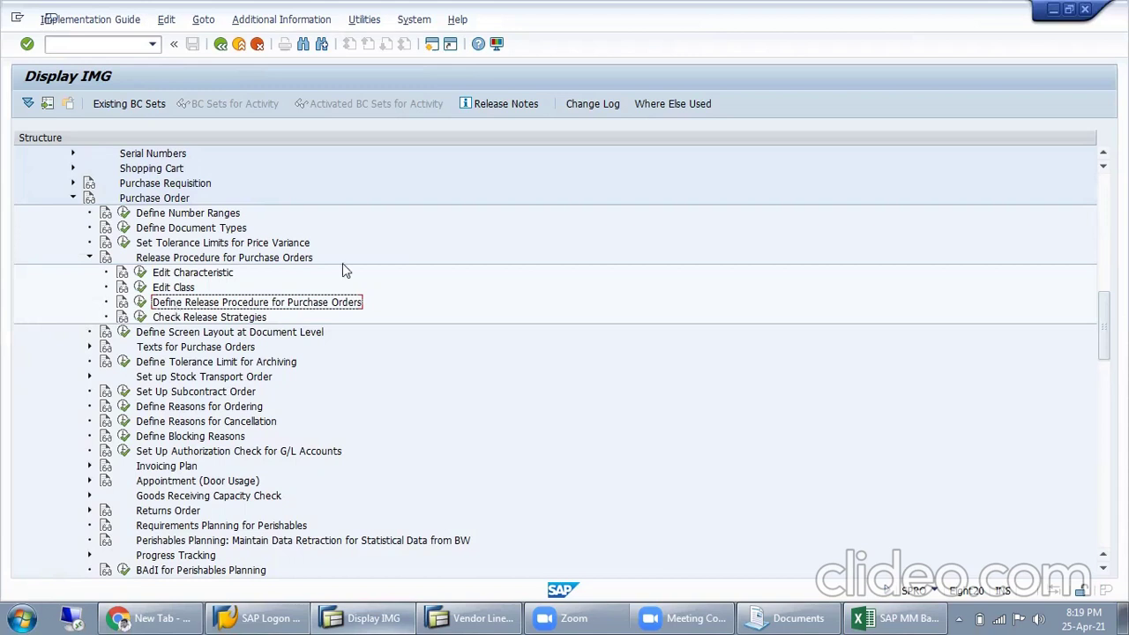
click(187, 275)
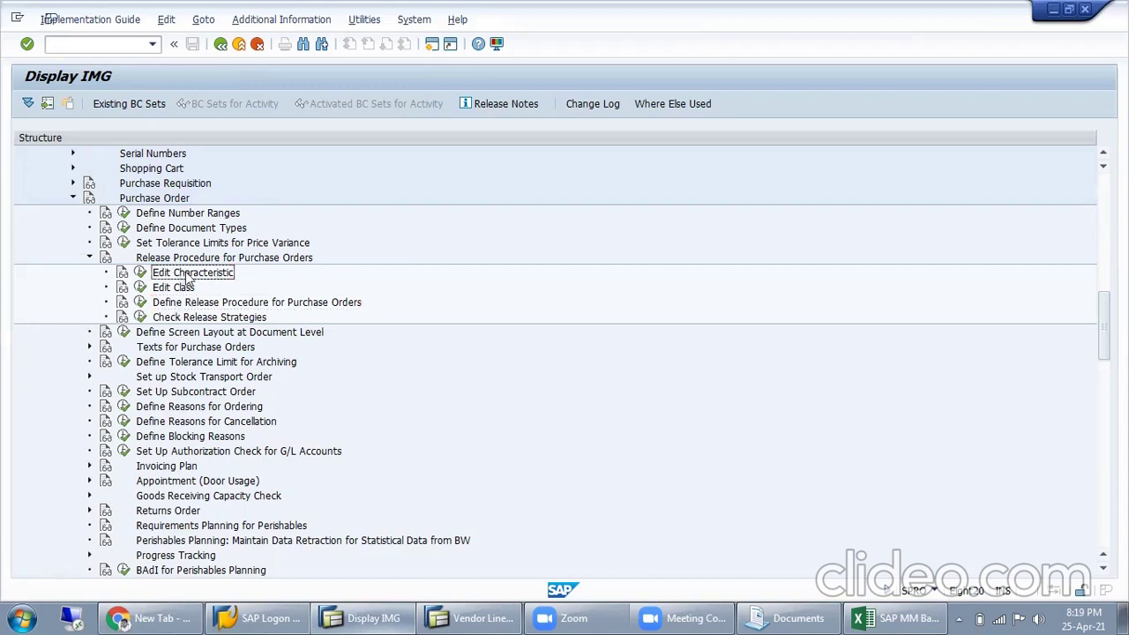
click(141, 274)
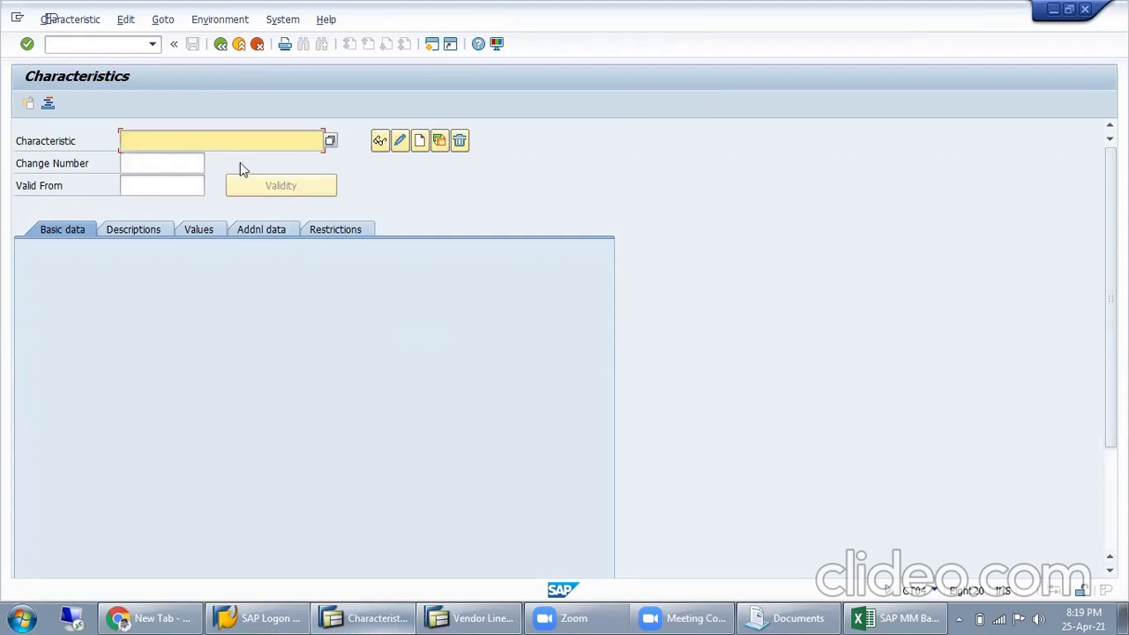
Switch to the session with the vendor line items and open the purchase order display there with /nME23N.
click(481, 618)
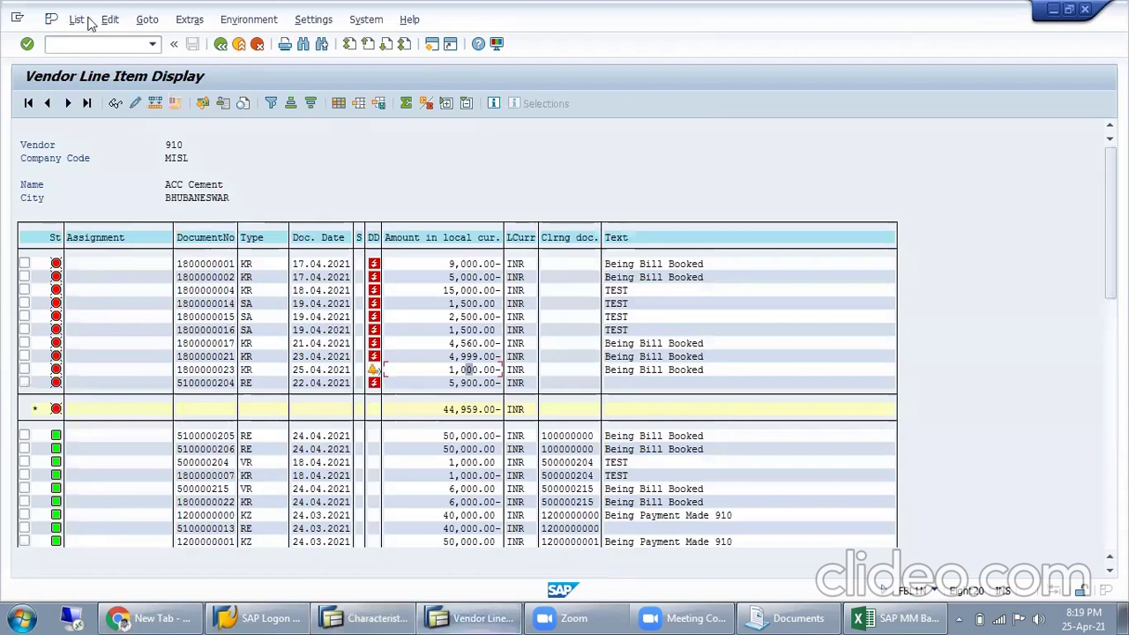
click(95, 44)
text(/nme2n)
key(Return)
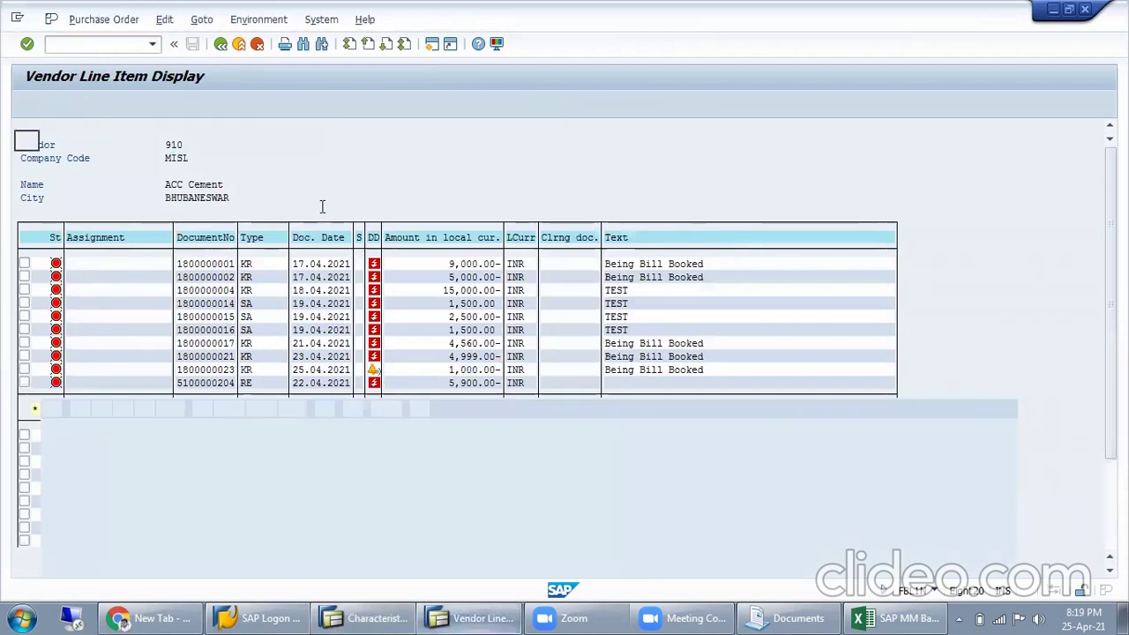
Check the order's document type NB Standard PO, expand the header, and show its release strategy details.
click(162, 143)
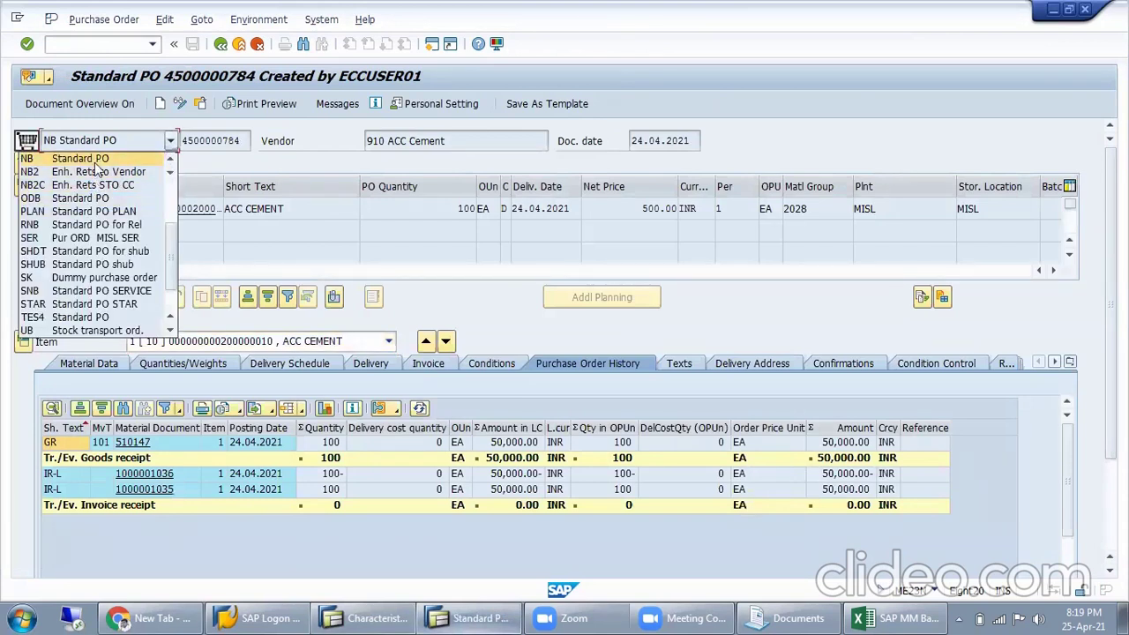
click(93, 159)
click(23, 164)
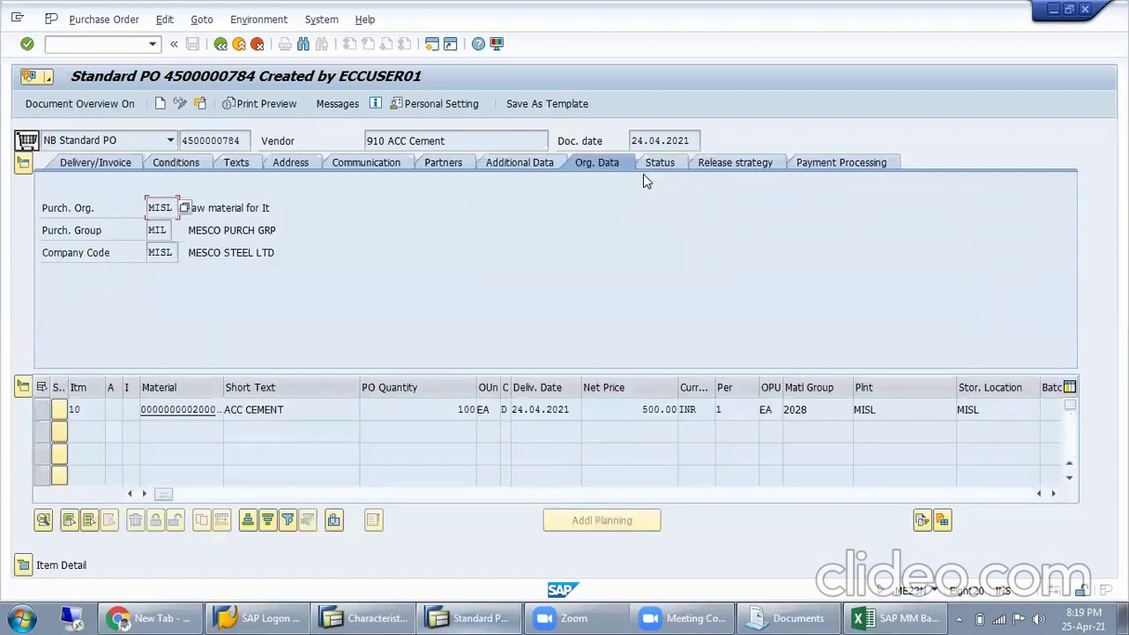
click(729, 168)
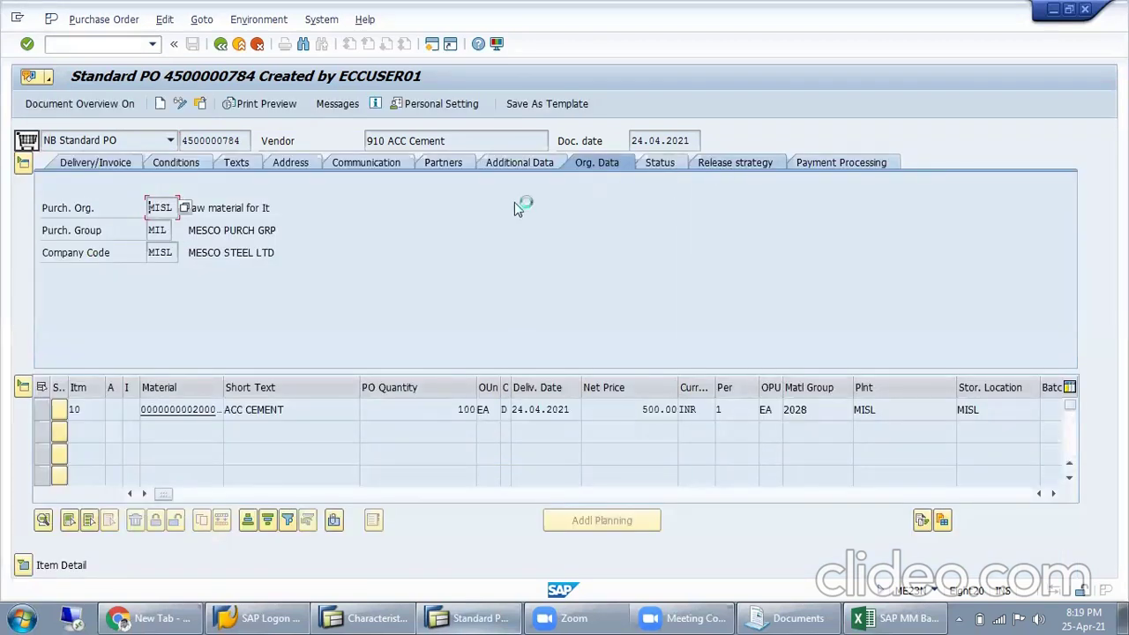
click(170, 140)
key(Escape)
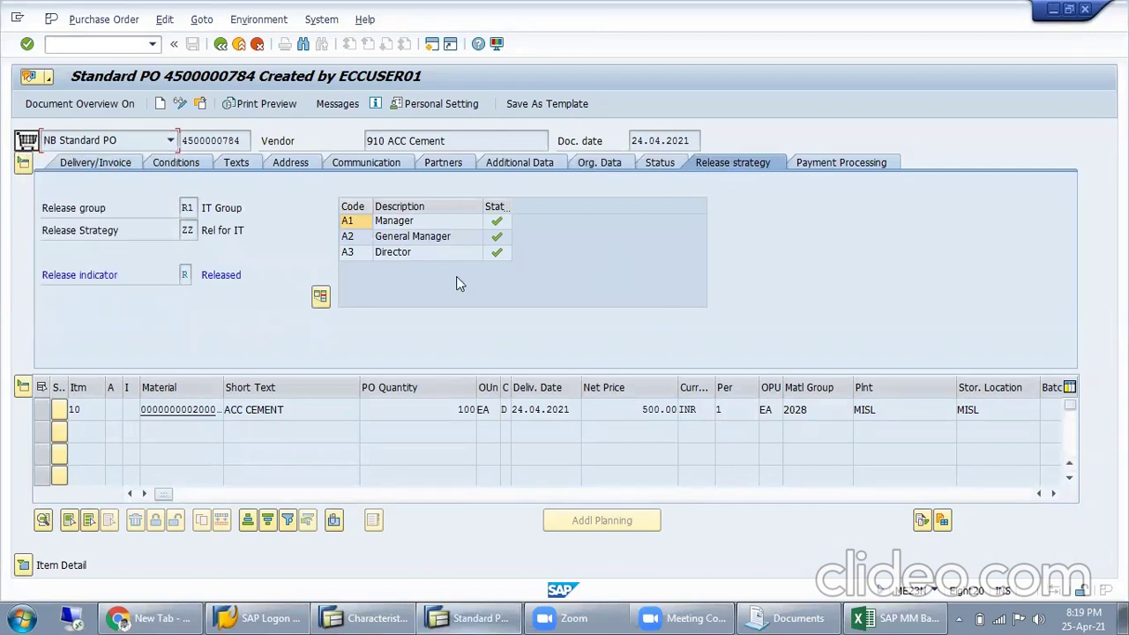
Return to the Characteristics session and start creating a characteristic named DOC_TYPE_10.
click(382, 618)
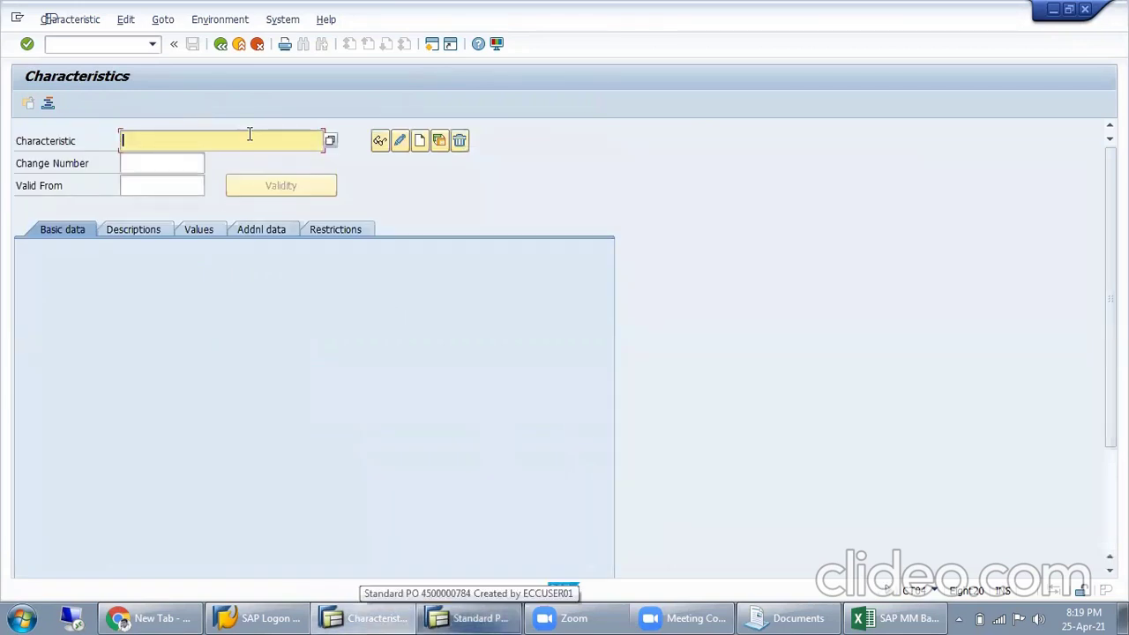
key(Down)
key(Down)
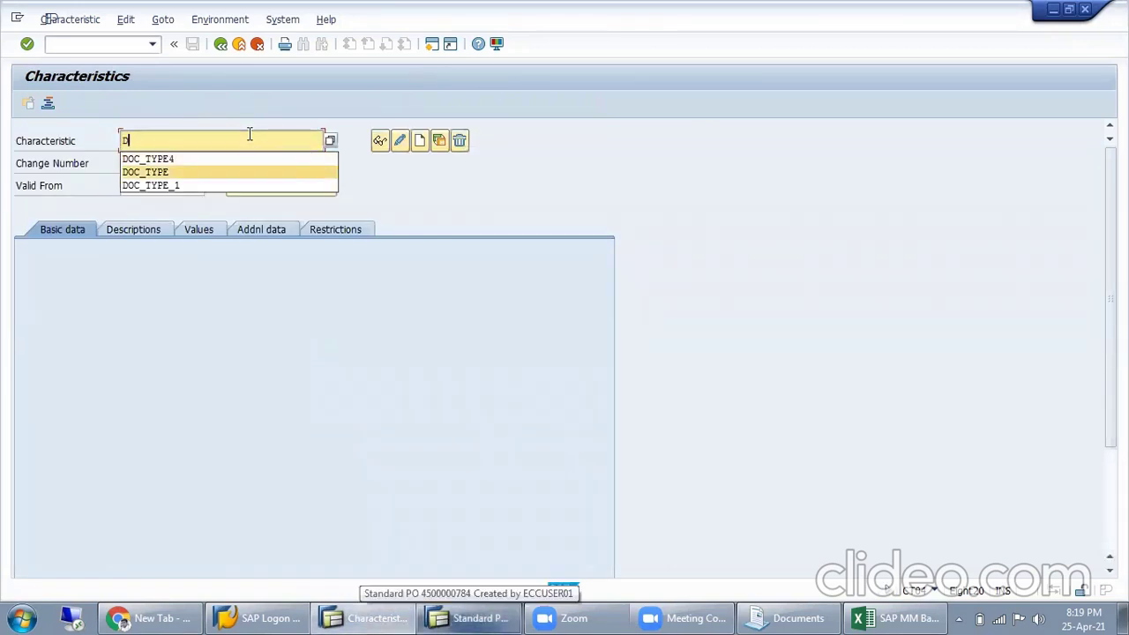
key(Return)
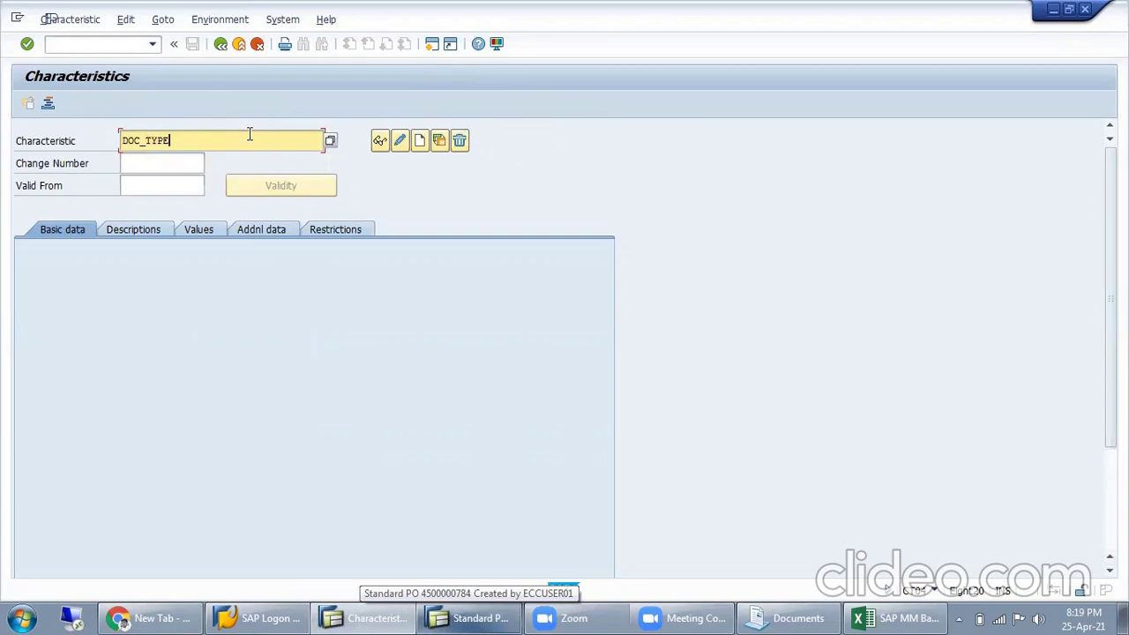
text(1)
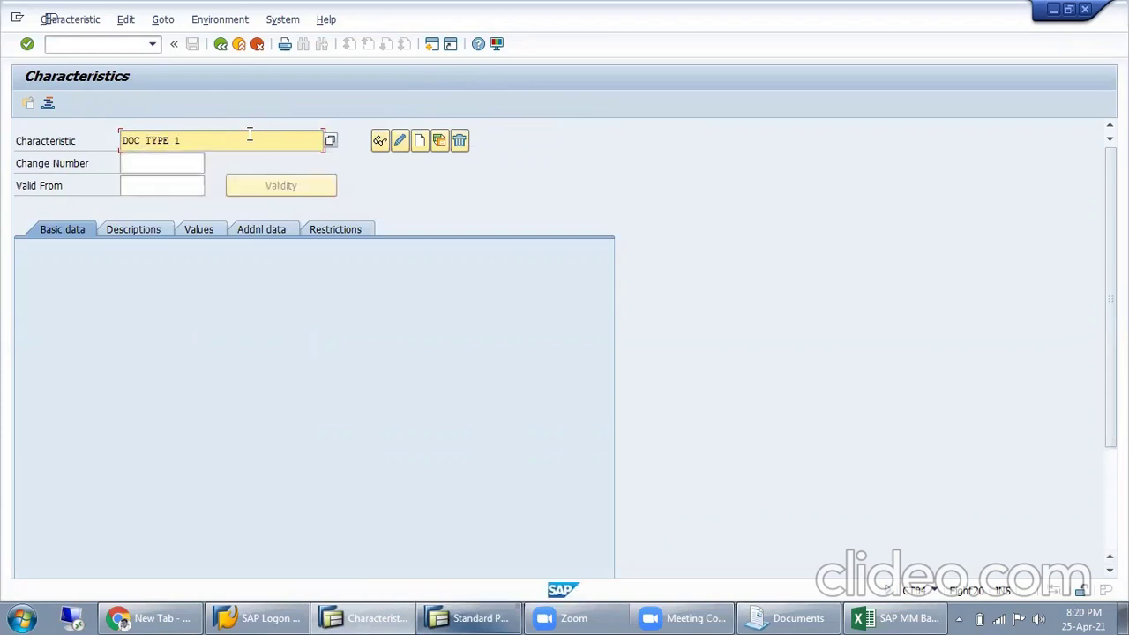
key(BackSpace)
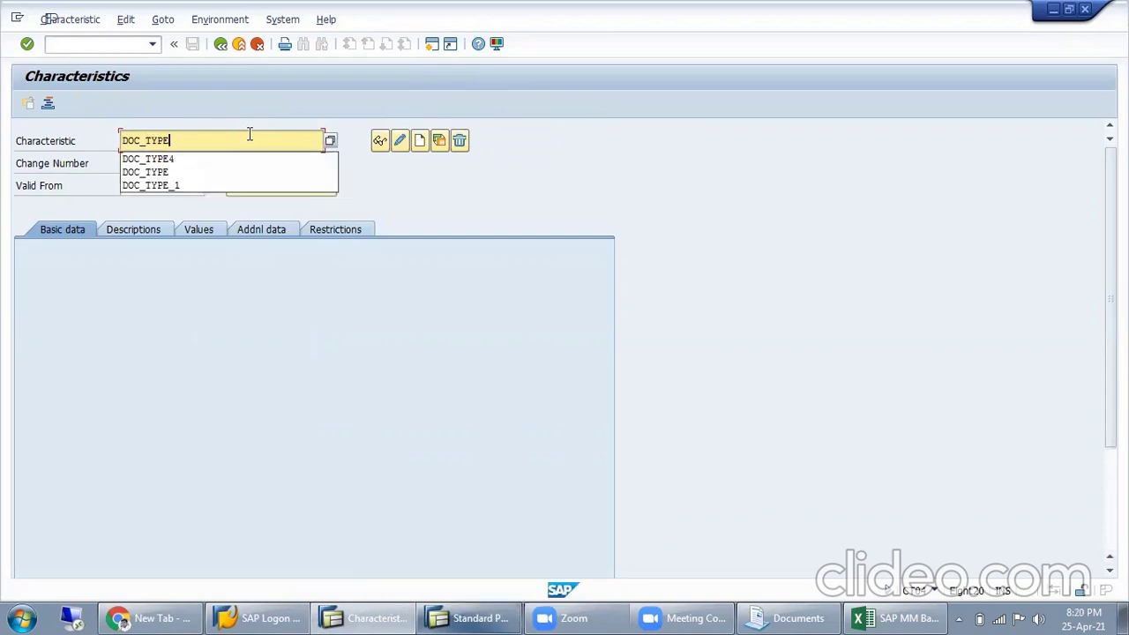
text(10)
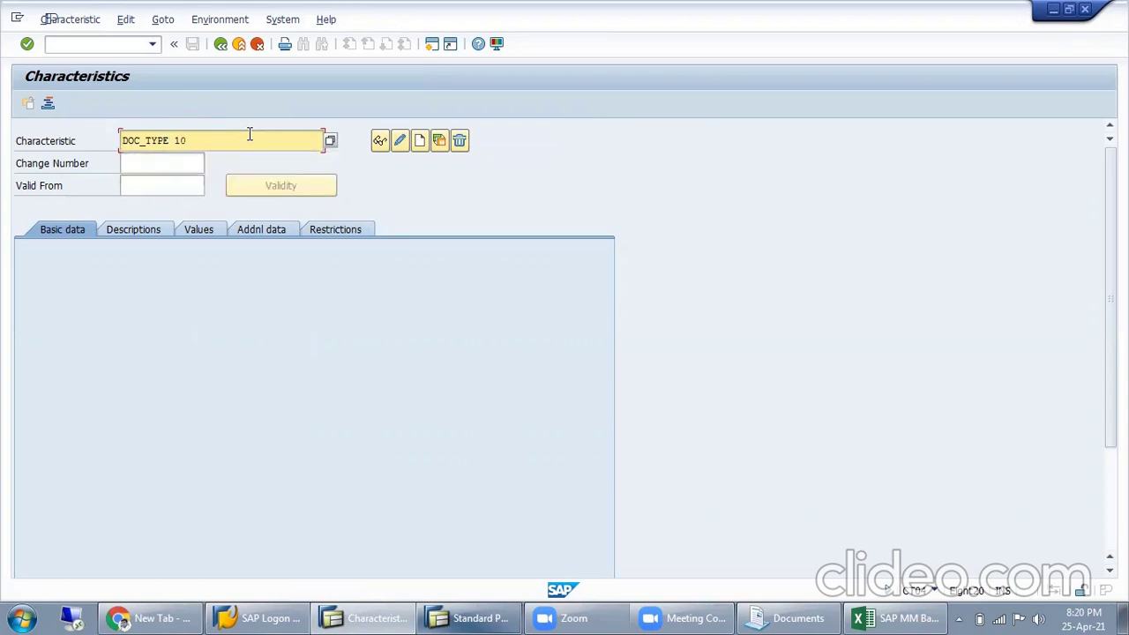
key(Left)
key(Left)
key(BackSpace)
text(_)
click(420, 142)
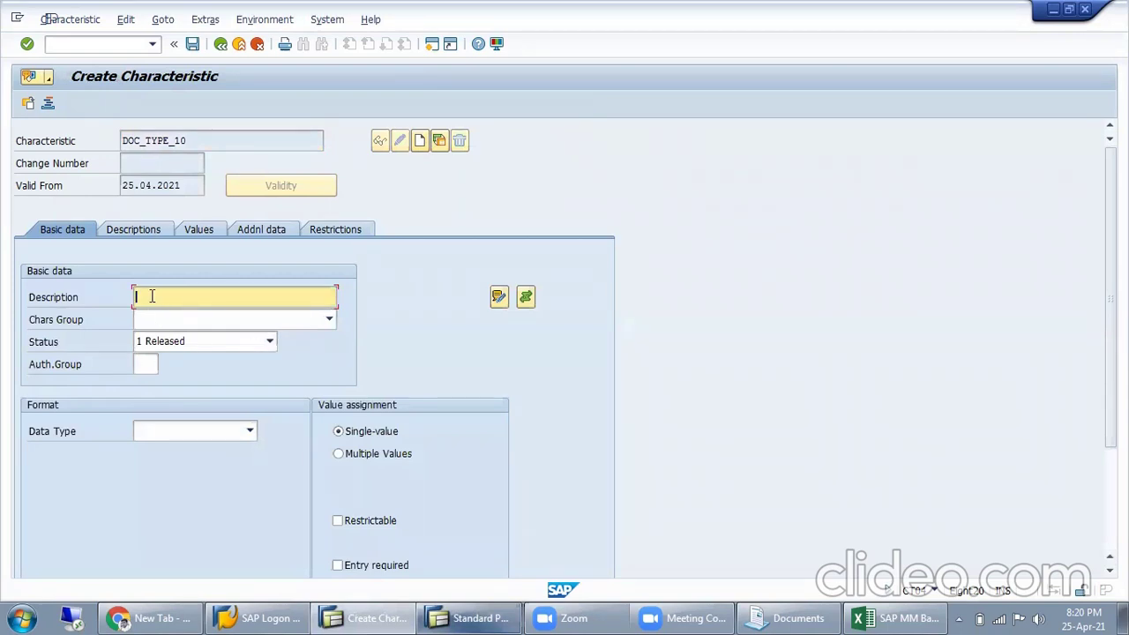
Enter PO Doc Type as the description of the new characteristic.
text(P)
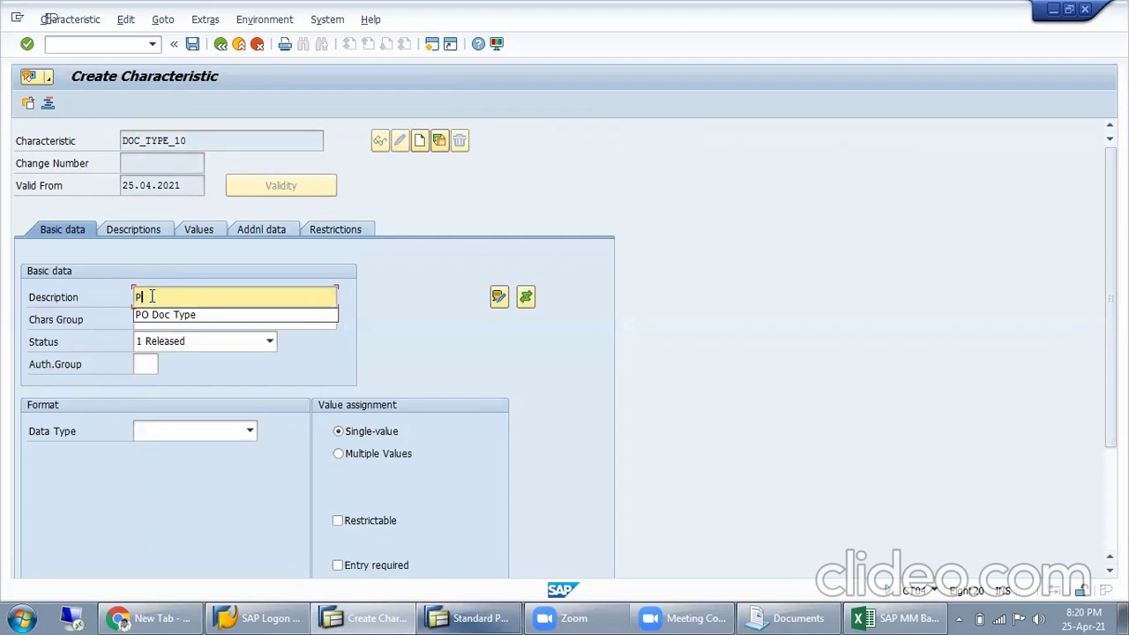
text(O)
key(Down)
key(Return)
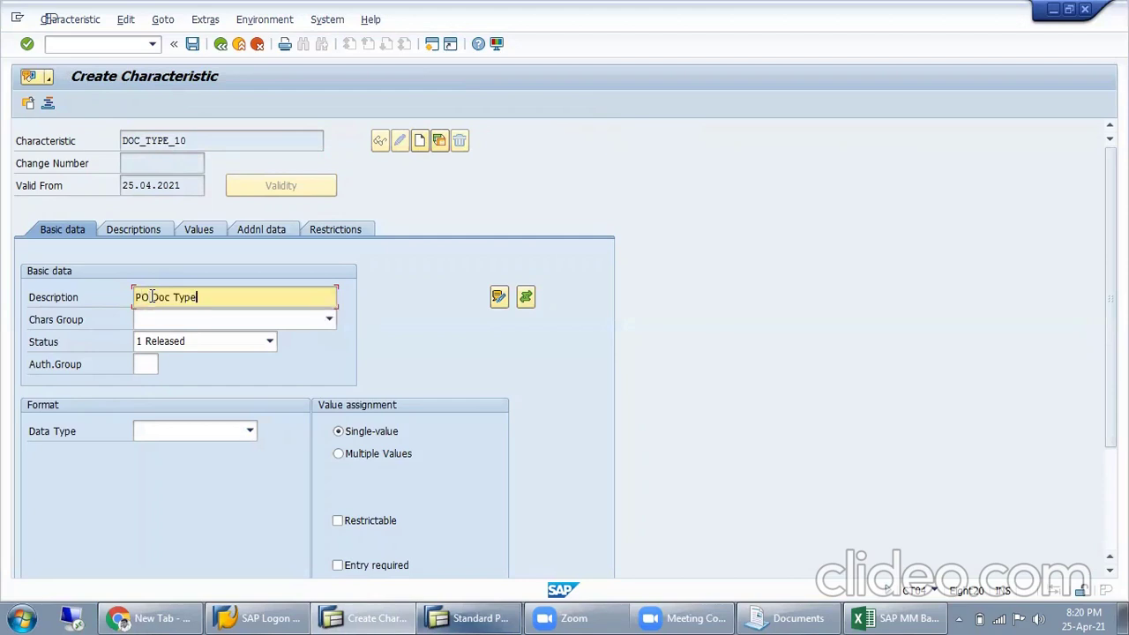
triple_click(151, 298)
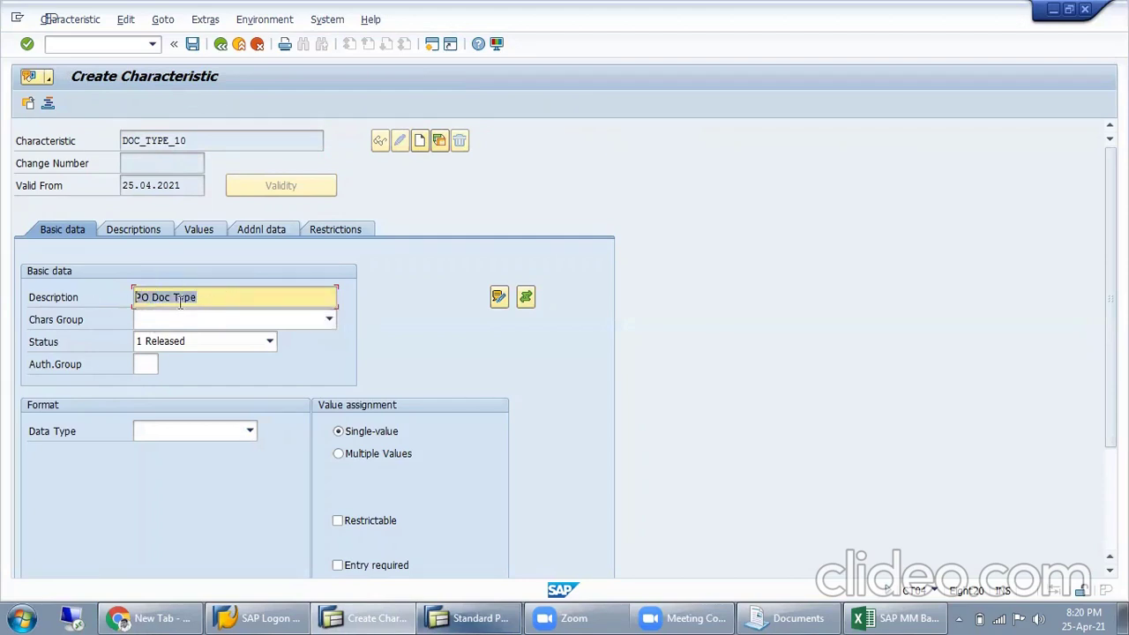
drag(152, 301, 226, 294)
Set the characteristic's data type to CHAR Character Format.
click(174, 432)
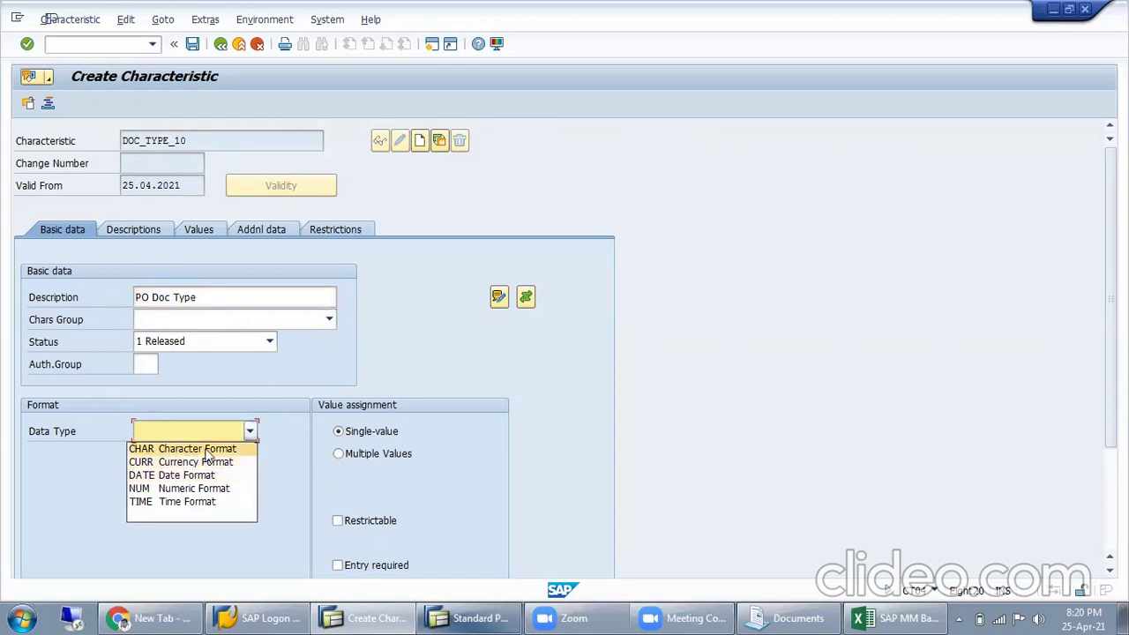
click(209, 451)
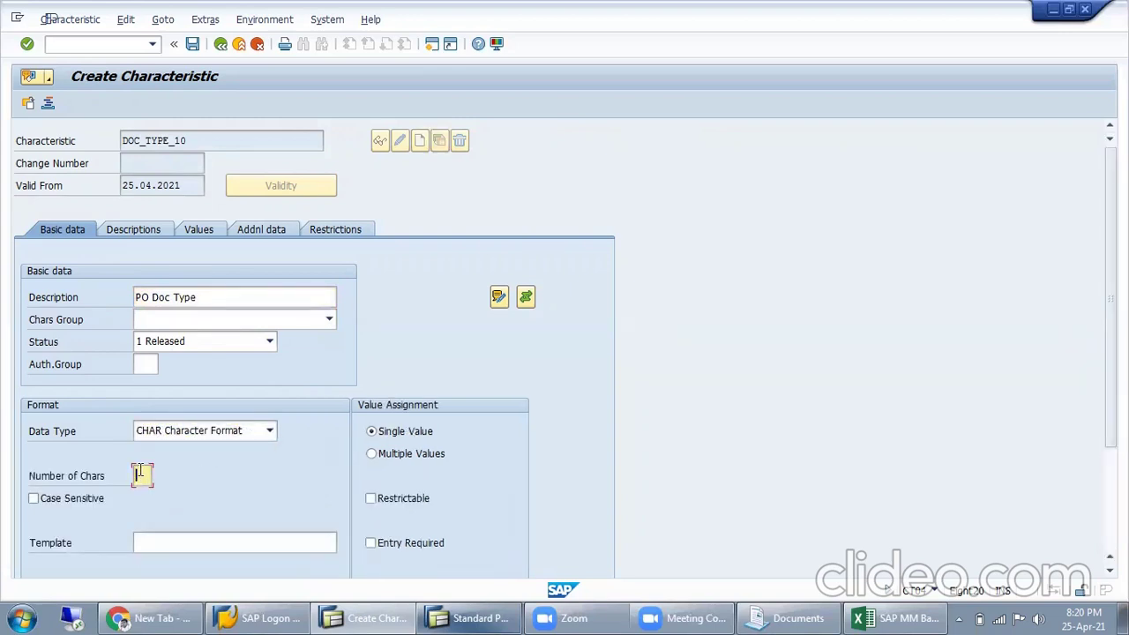
click(141, 476)
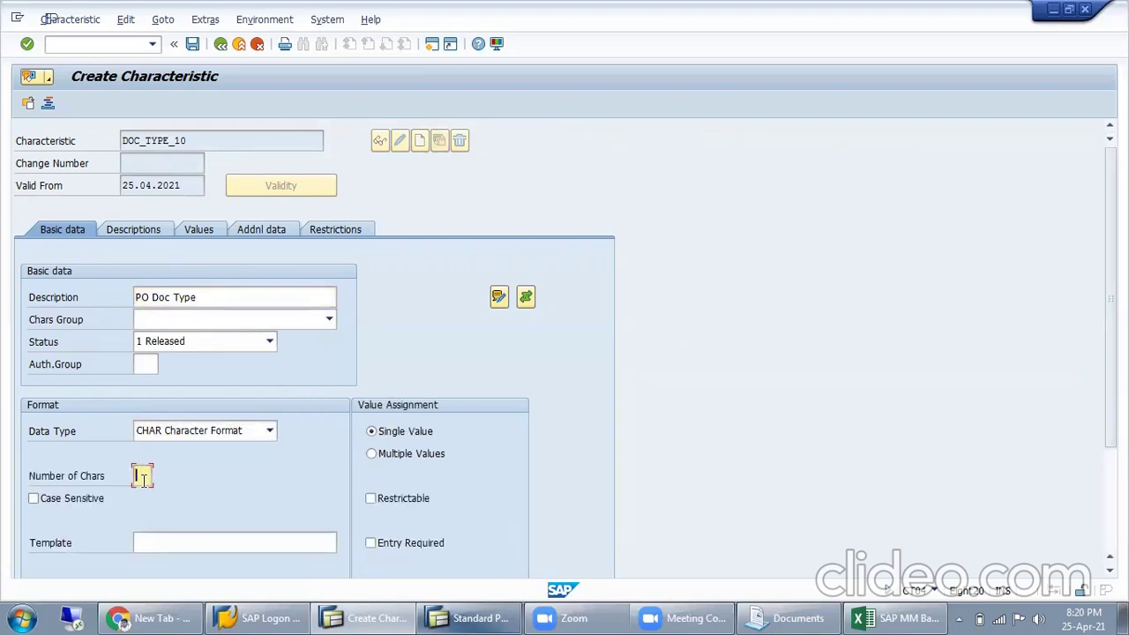
Check the length of the document type codes in the purchase order, and set the characteristic's Number of Chars to 4.
click(477, 618)
click(116, 141)
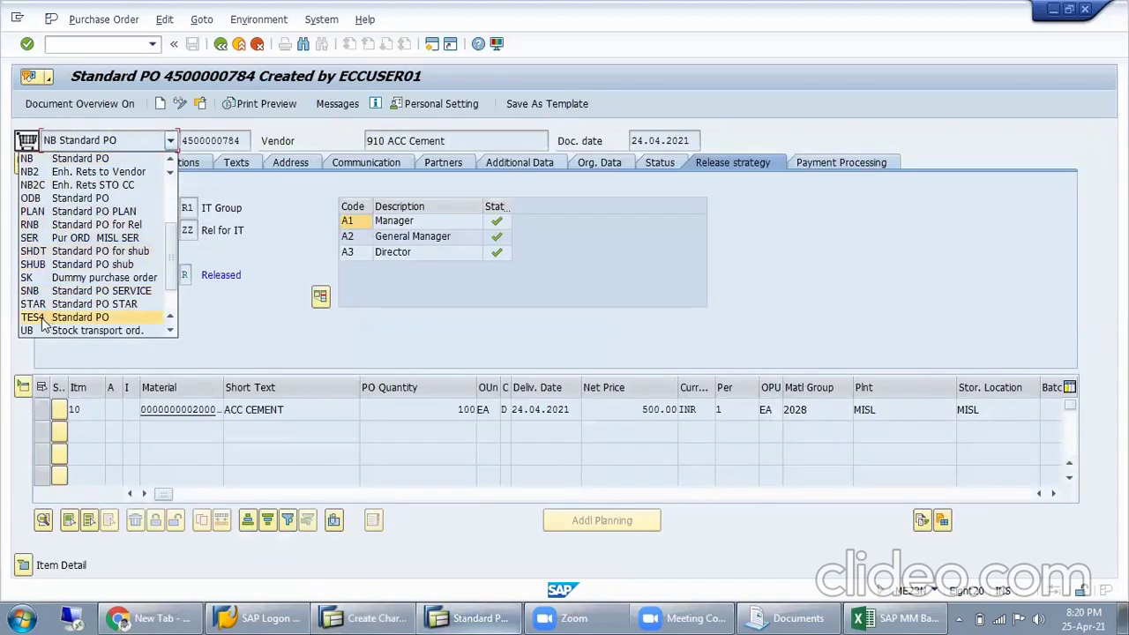
scroll(31, 318, down, 2)
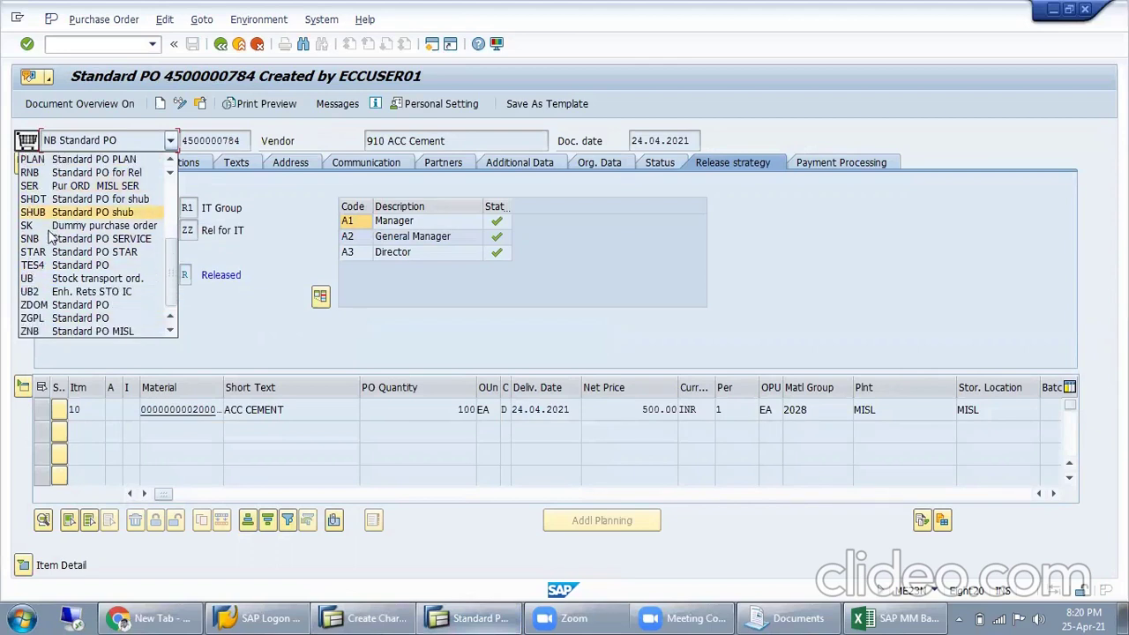
scroll(44, 303, up, 5)
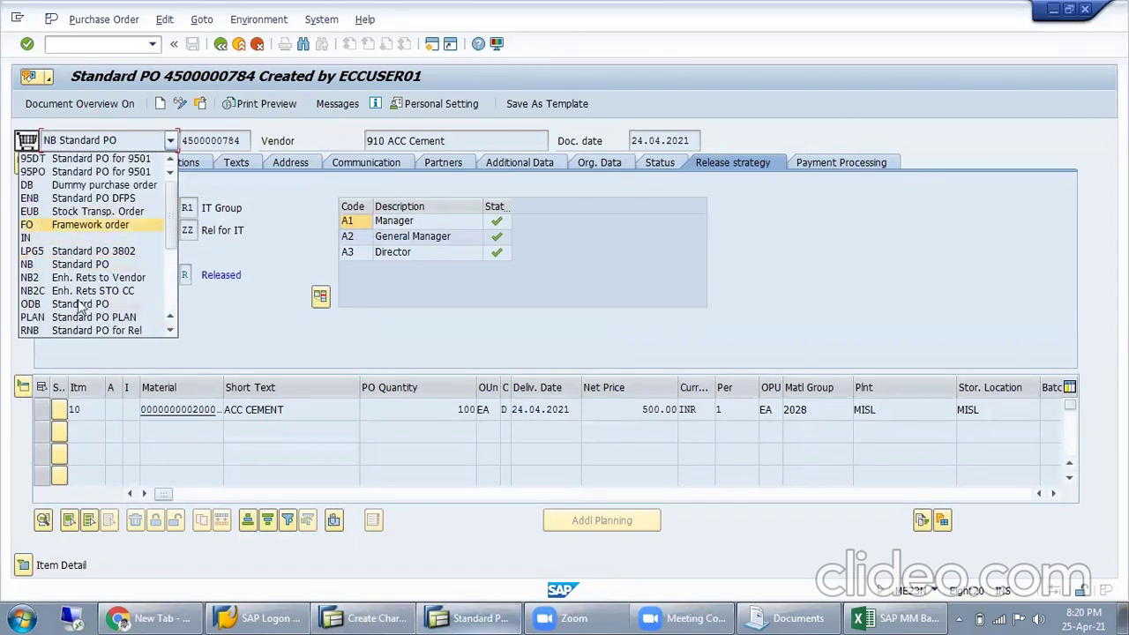
click(142, 477)
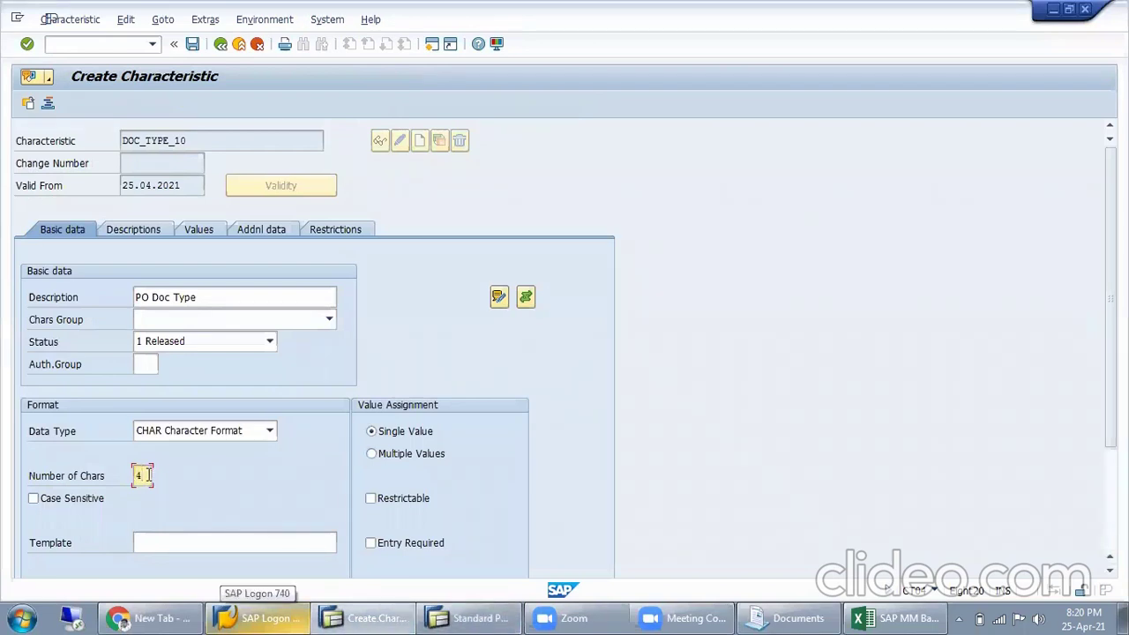
Review the characteristic's description and Number of Chars, and check the English entry in its language descriptions.
drag(210, 297, 14, 358)
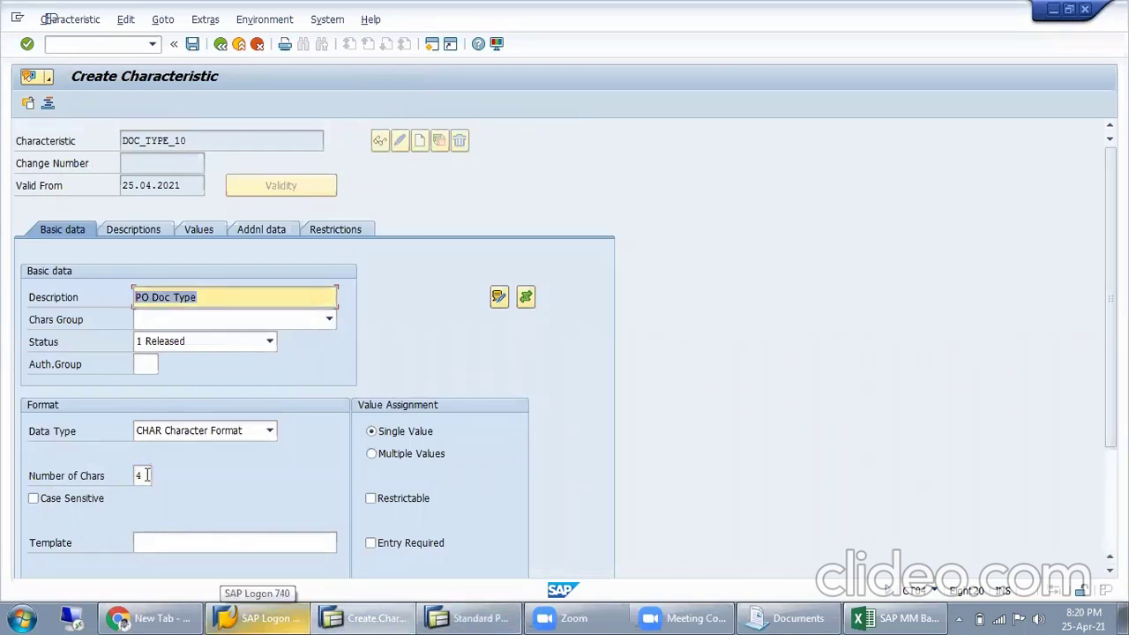
click(148, 475)
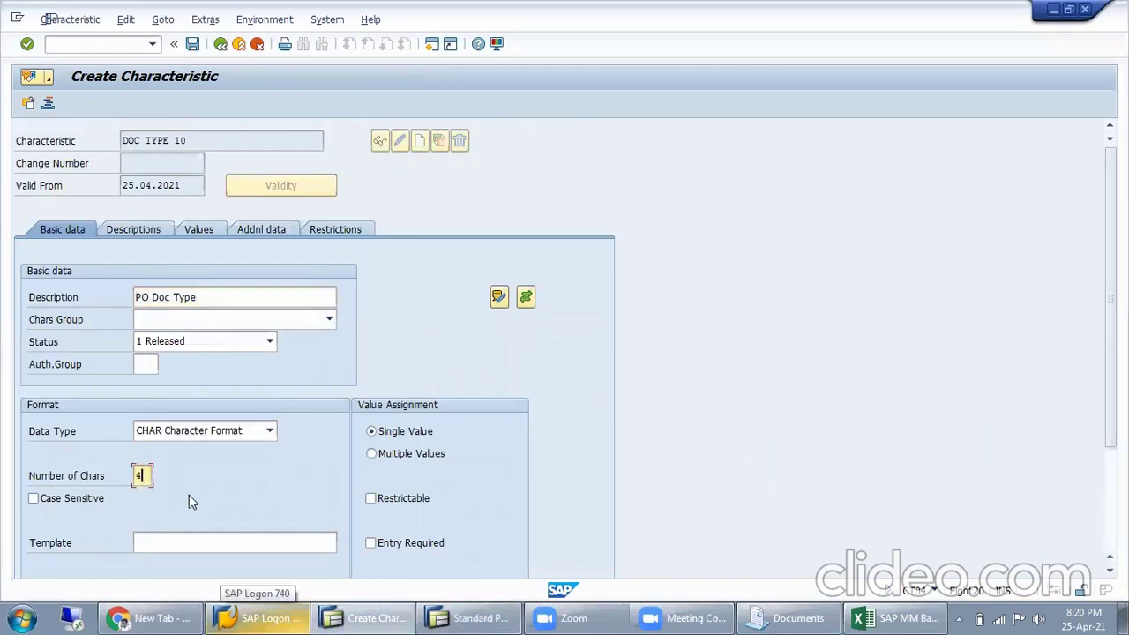
click(146, 231)
click(221, 325)
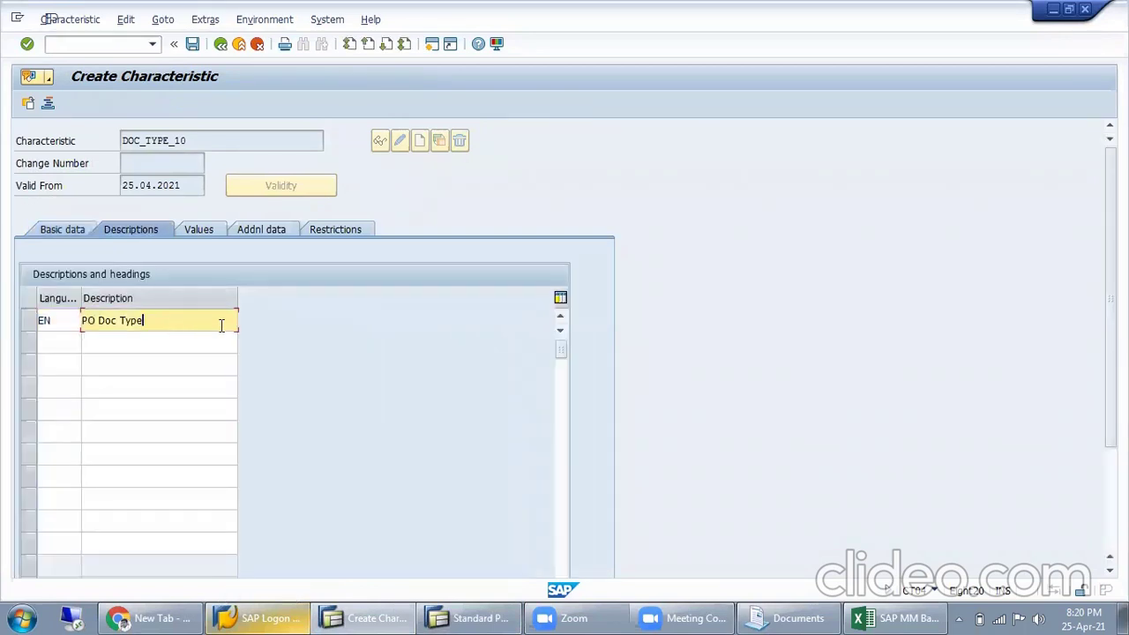
Check the characteristic's English description and open its additional data with the reference to a table field.
drag(149, 332, 53, 321)
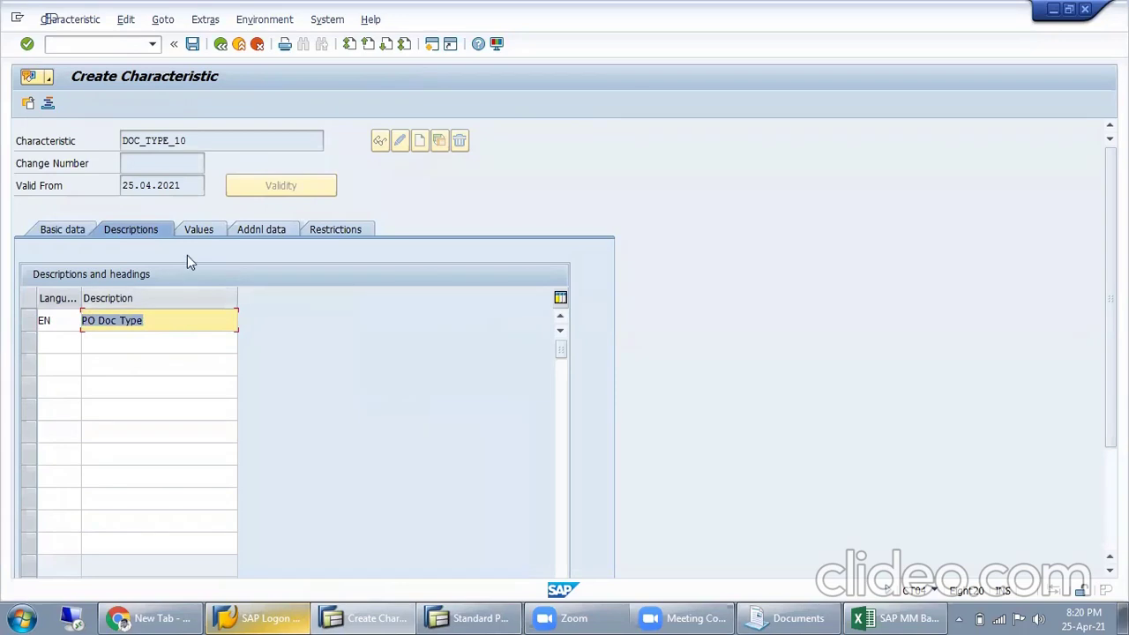
click(271, 231)
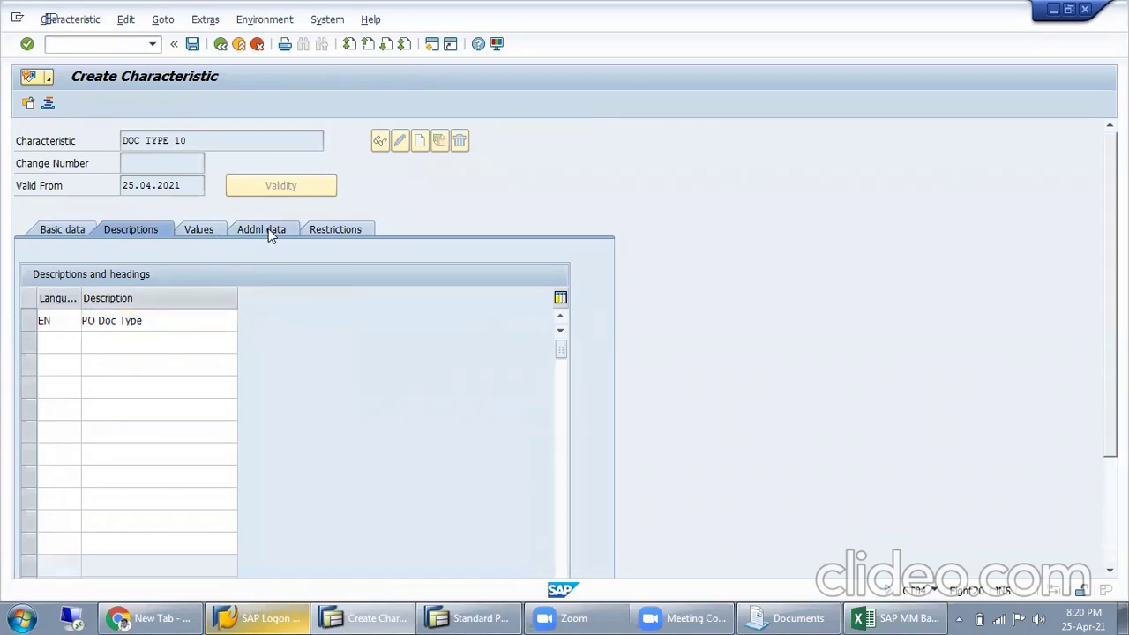
click(188, 296)
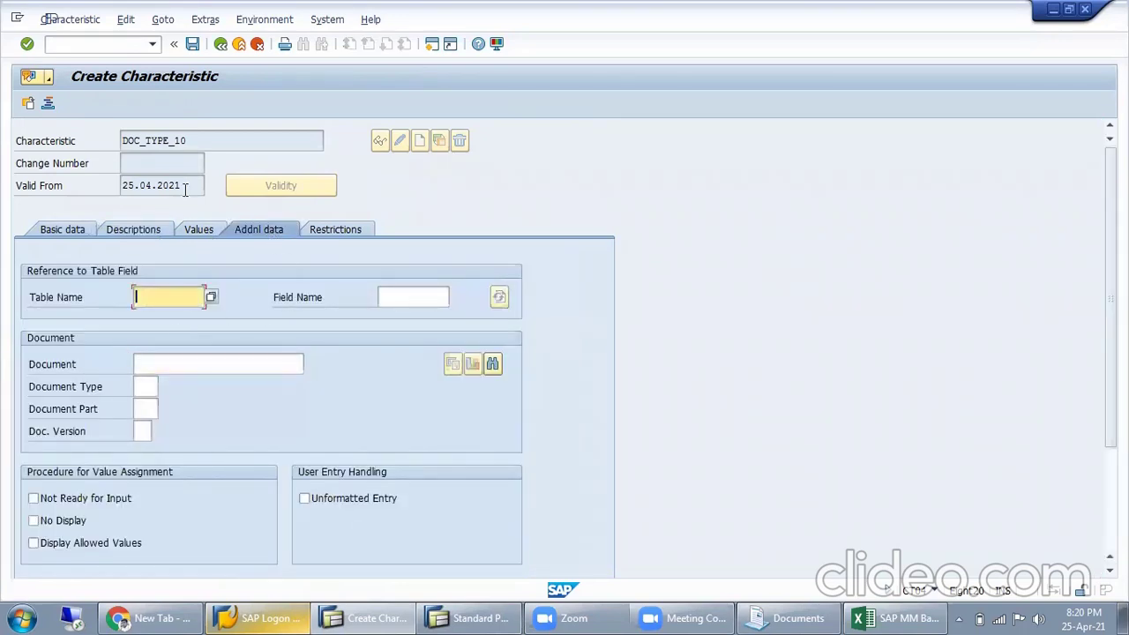
double_click(210, 141)
Look up the technical information of the purchase order's document type field, examining its field name and data element.
click(487, 615)
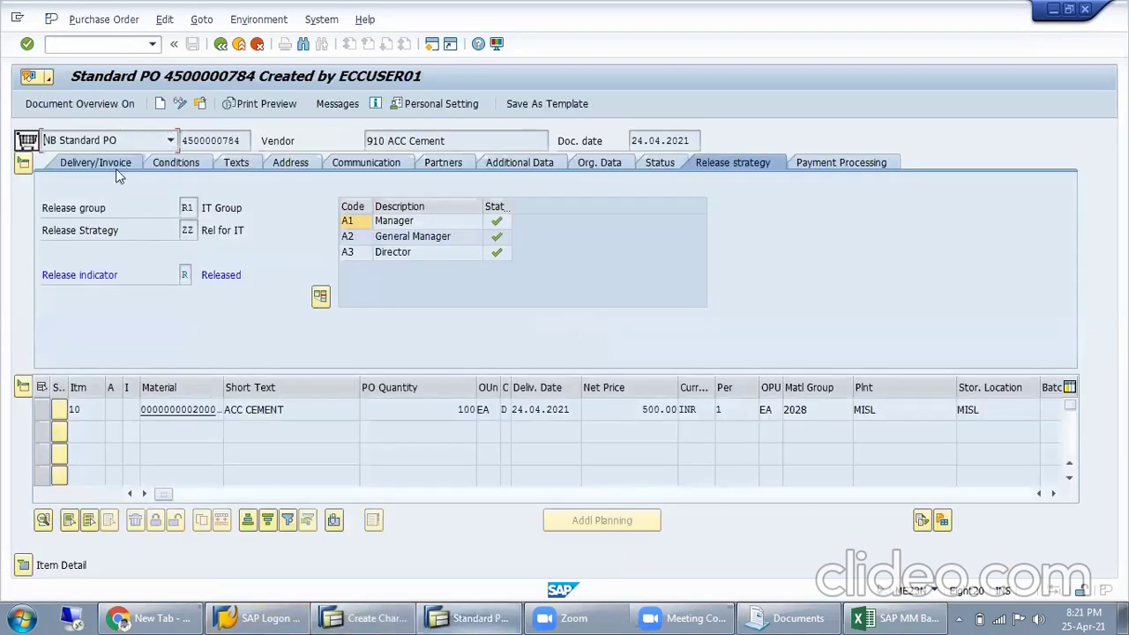
click(110, 143)
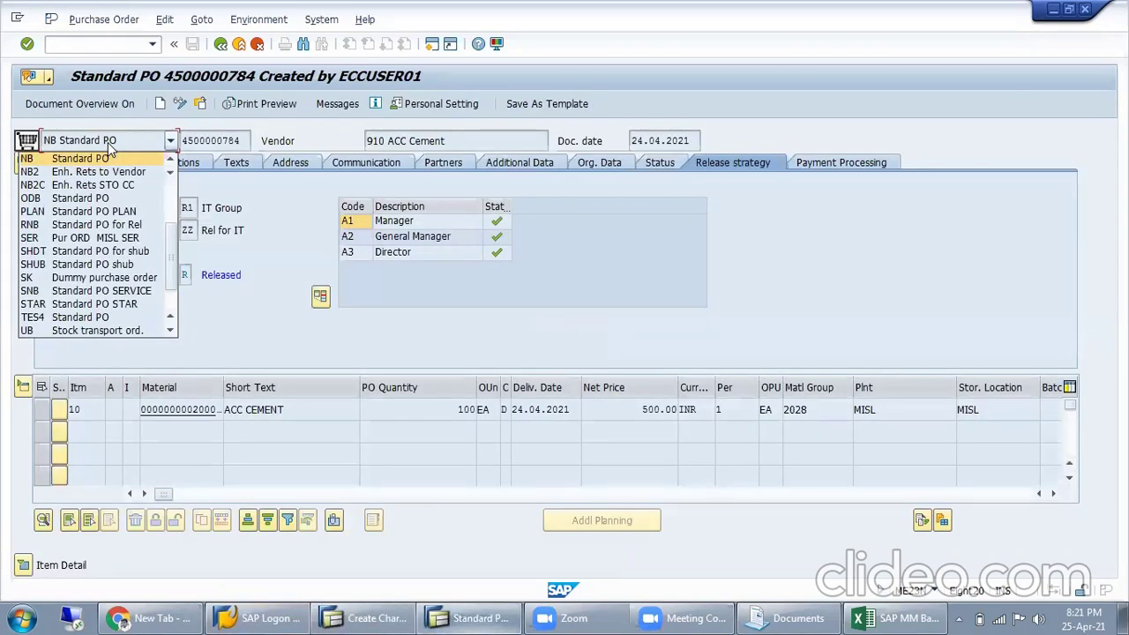
click(109, 146)
key(F1)
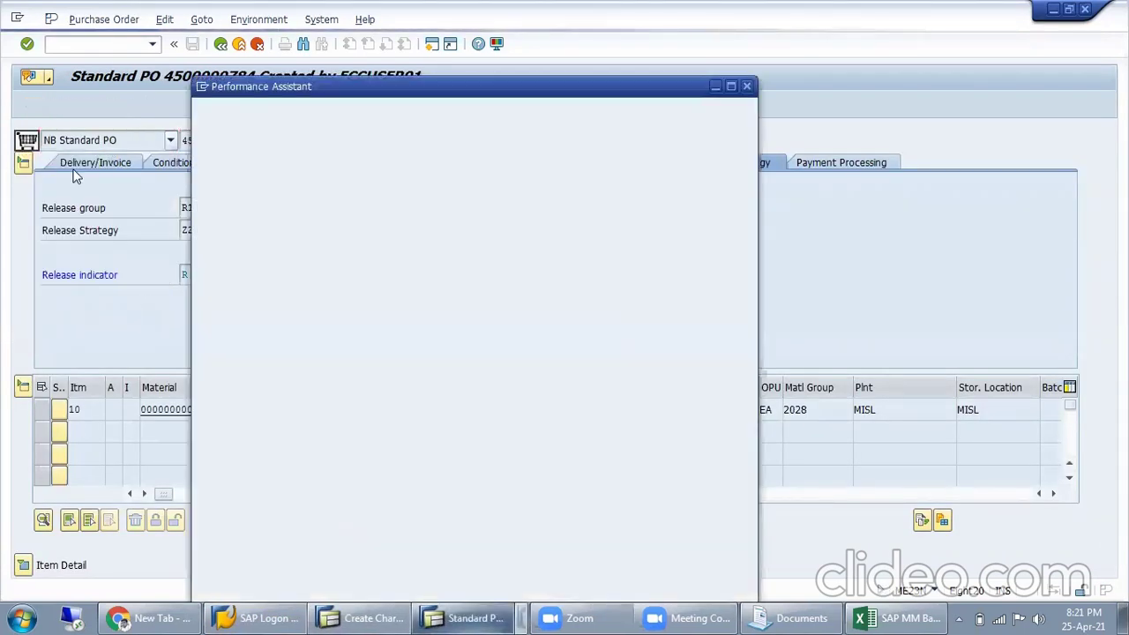
click(270, 106)
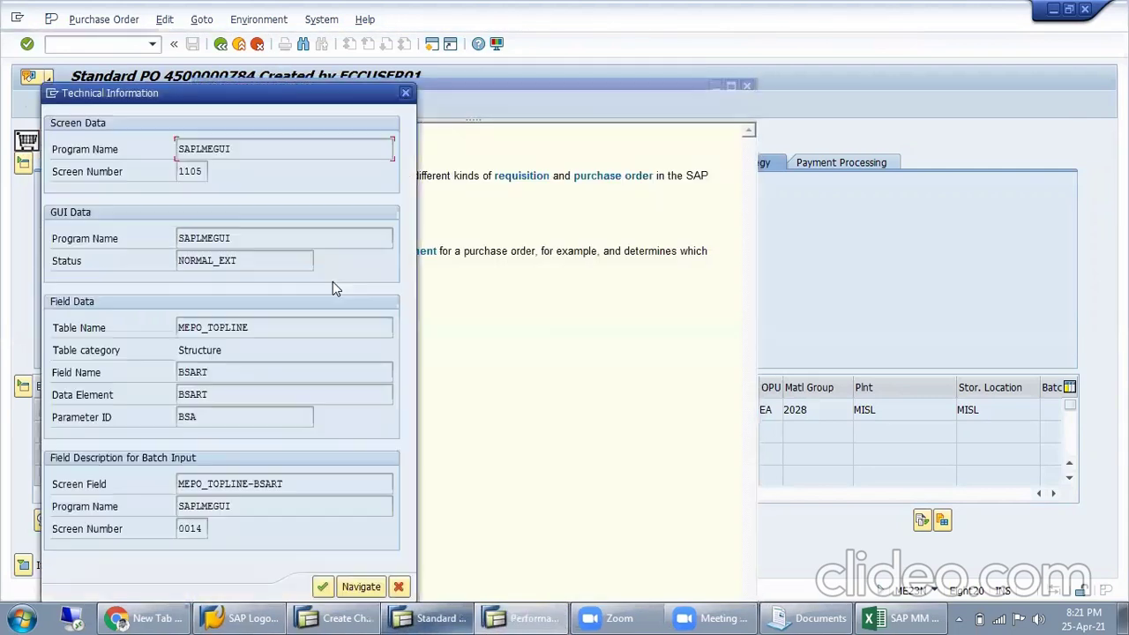
drag(216, 394, 152, 397)
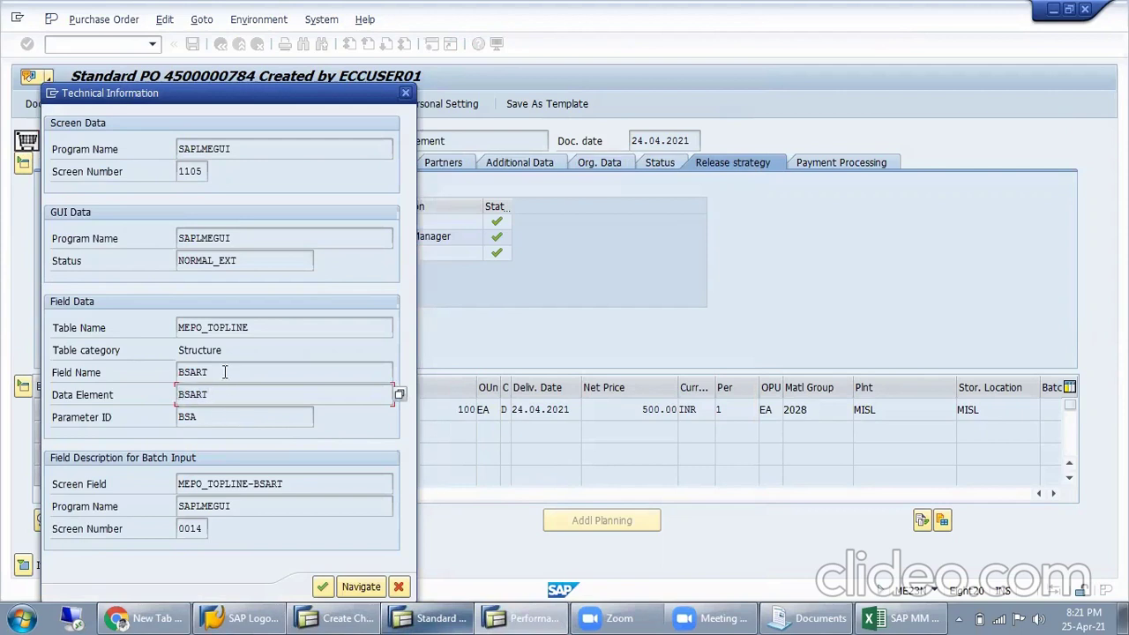
drag(222, 373, 160, 389)
click(404, 93)
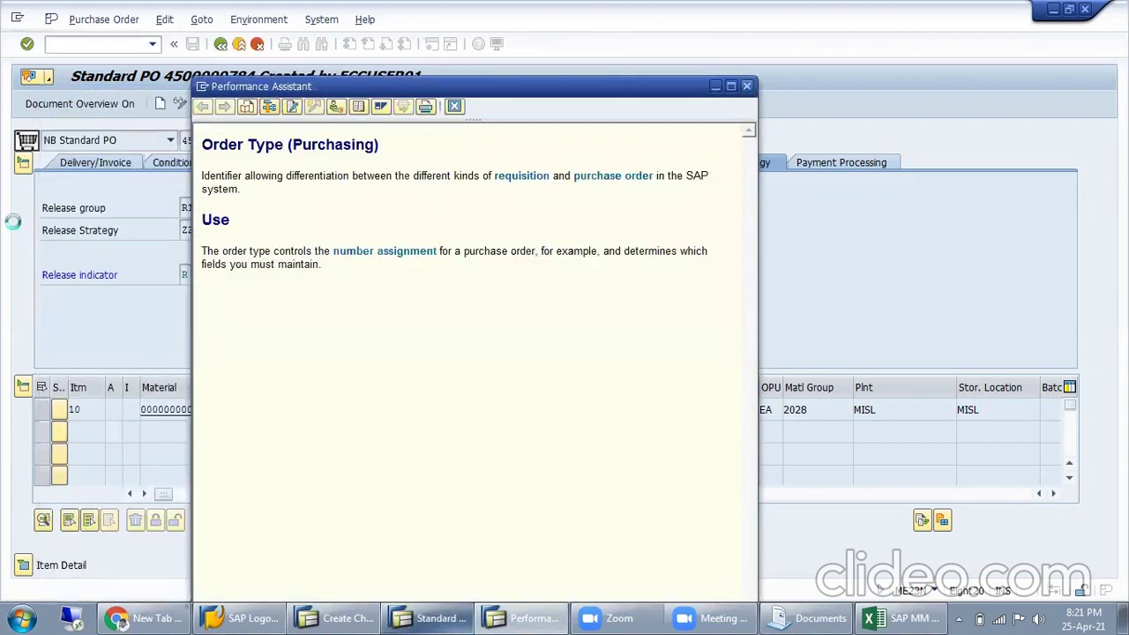
click(748, 86)
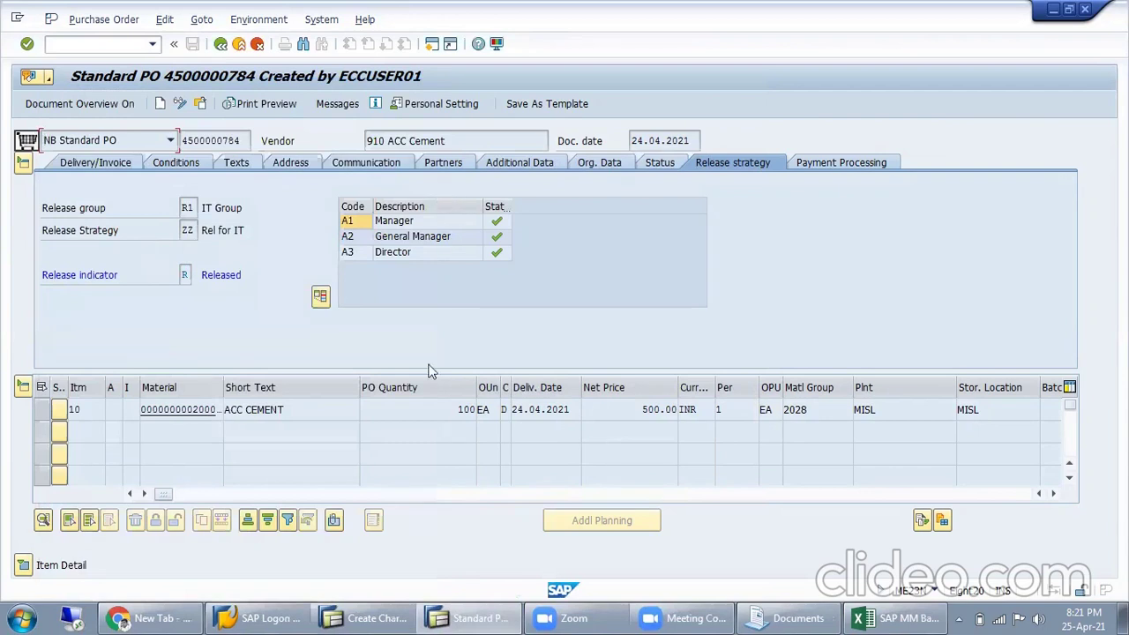
Open the General Table Display transaction SE16N in a new session.
click(103, 42)
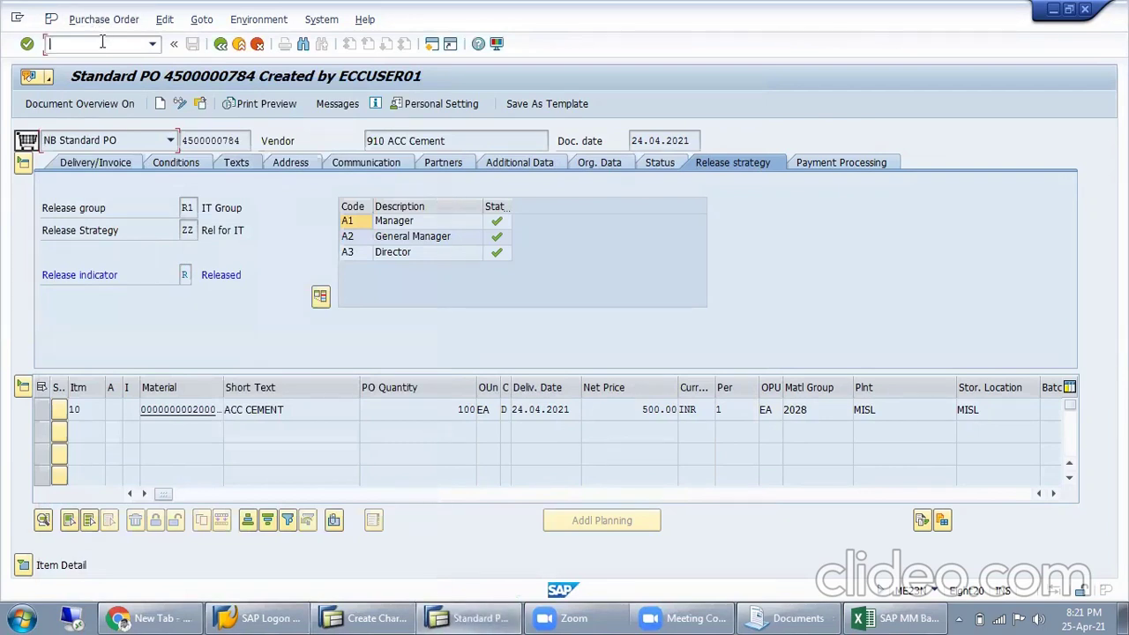
text(/ose16n)
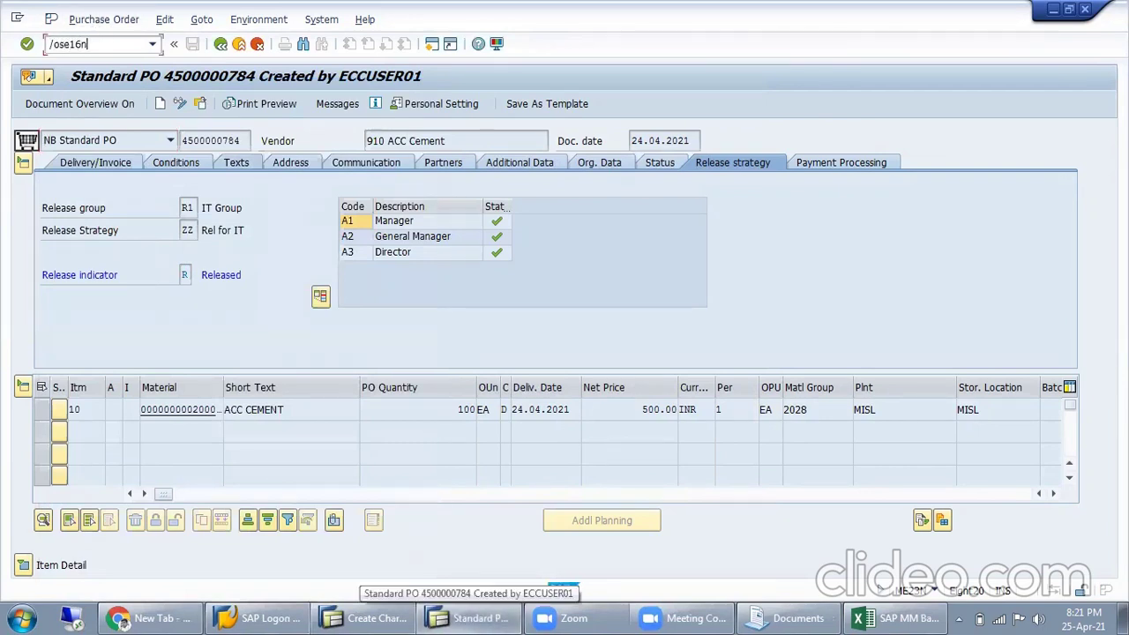
key(Return)
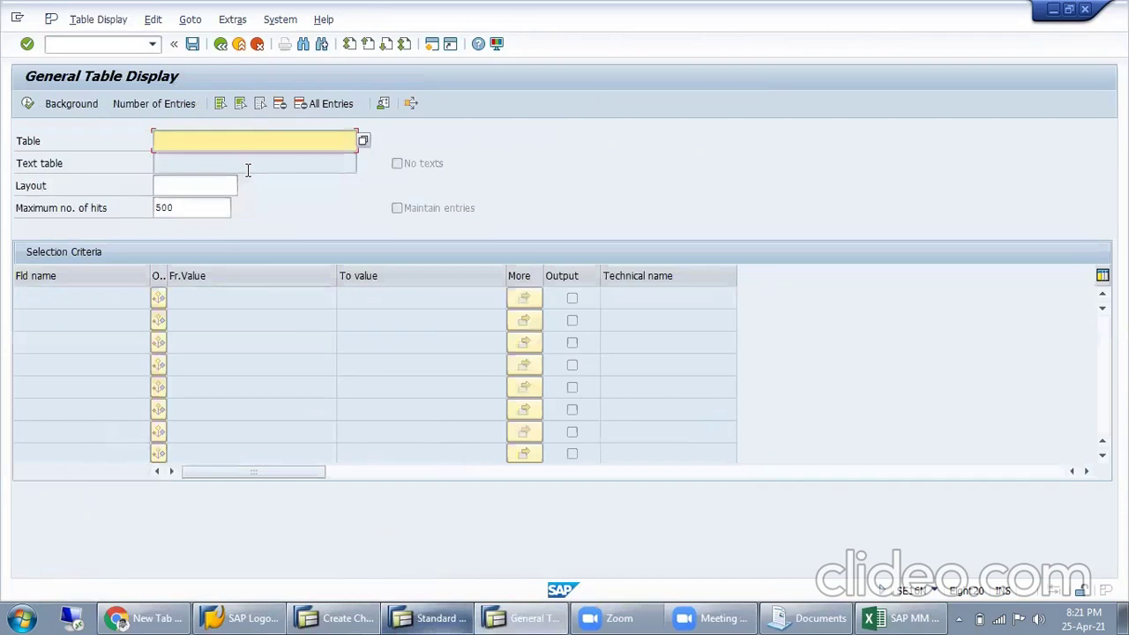
Try to load table CEKKO, and load the field list of table EKKO instead.
text(cekko)
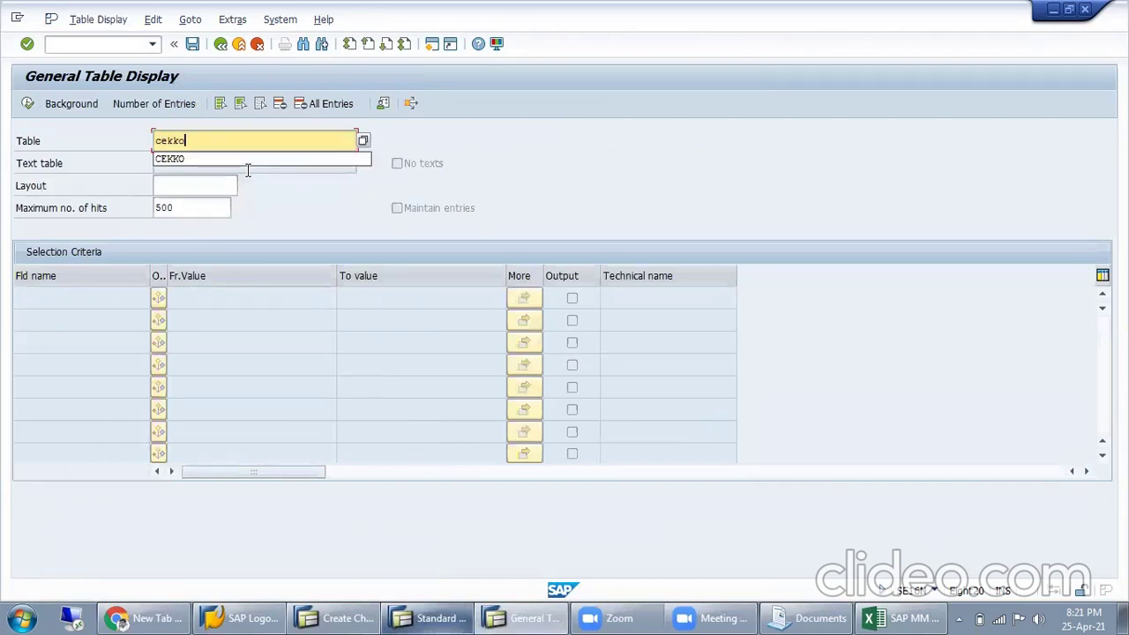
key(Return)
text(EKKO)
key(Return)
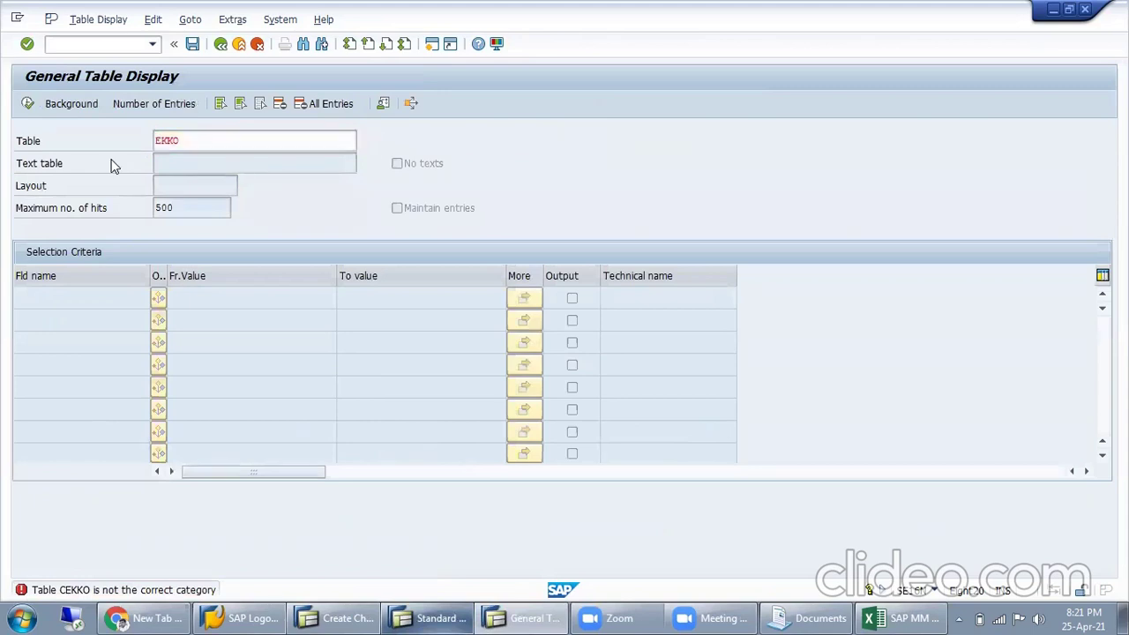
Compare the table description of EKKO with the header section of the purchase order.
drag(529, 141, 388, 141)
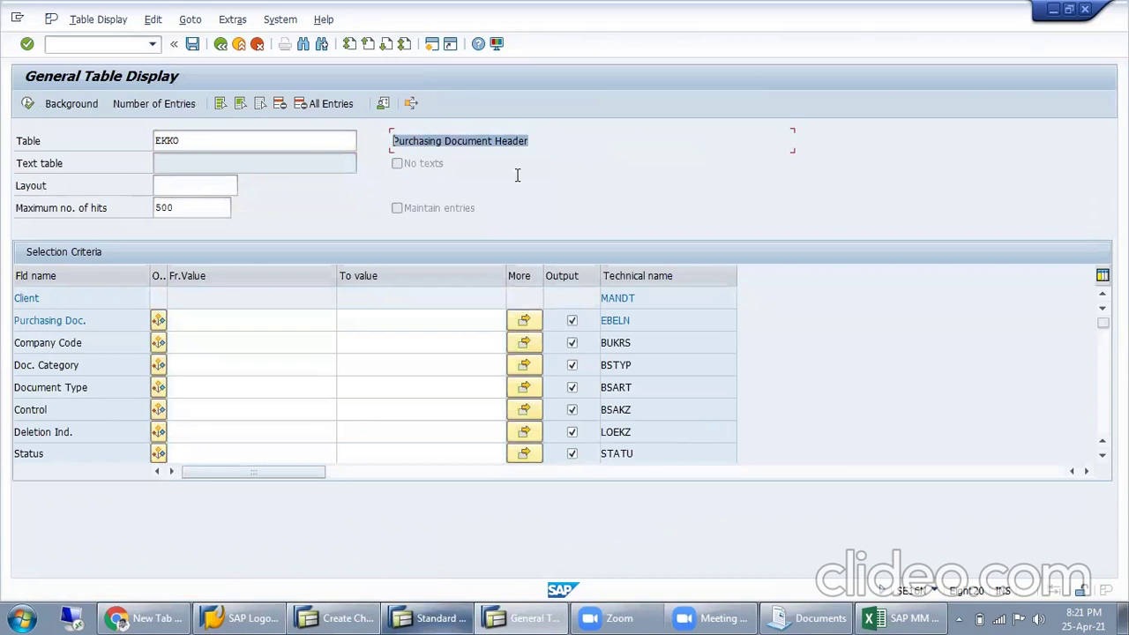
drag(543, 135, 365, 141)
click(451, 617)
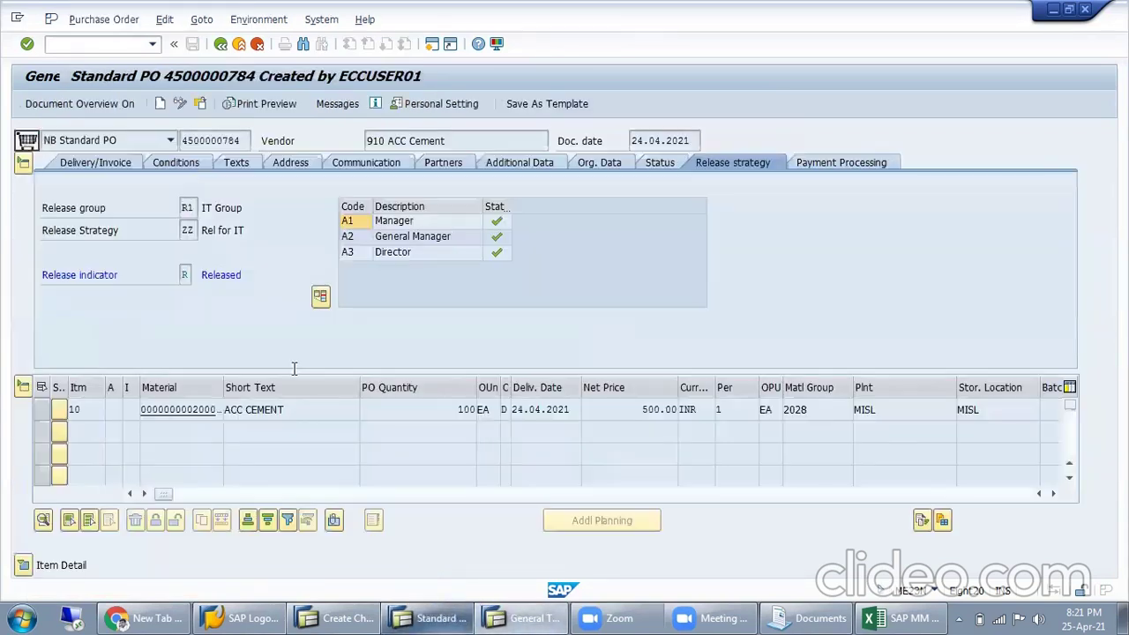
click(24, 164)
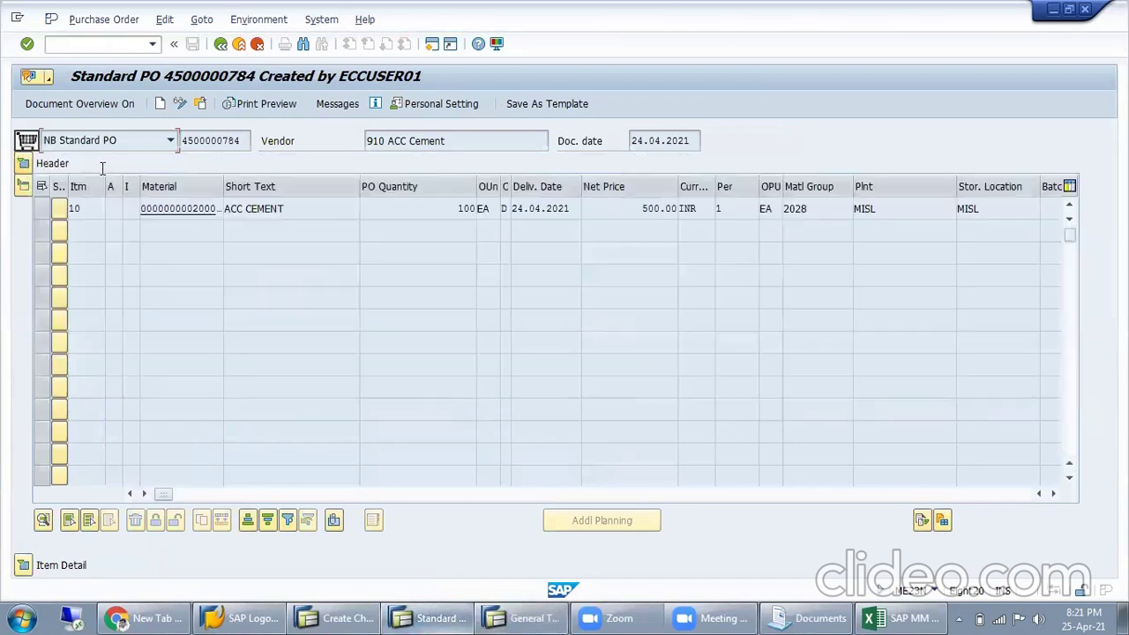
click(24, 164)
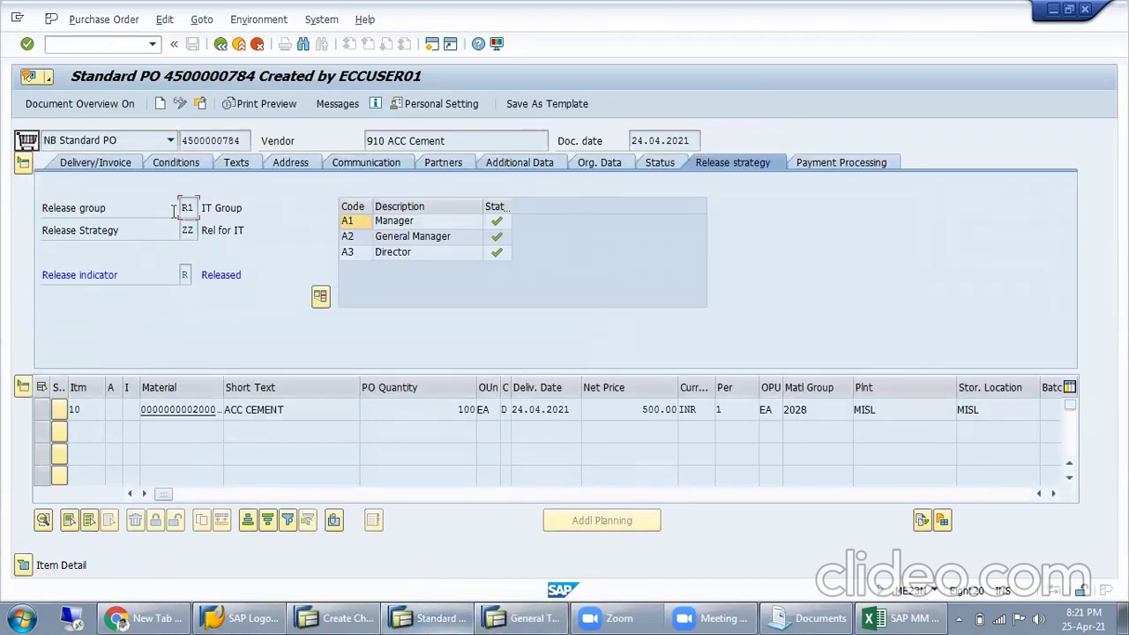
click(529, 618)
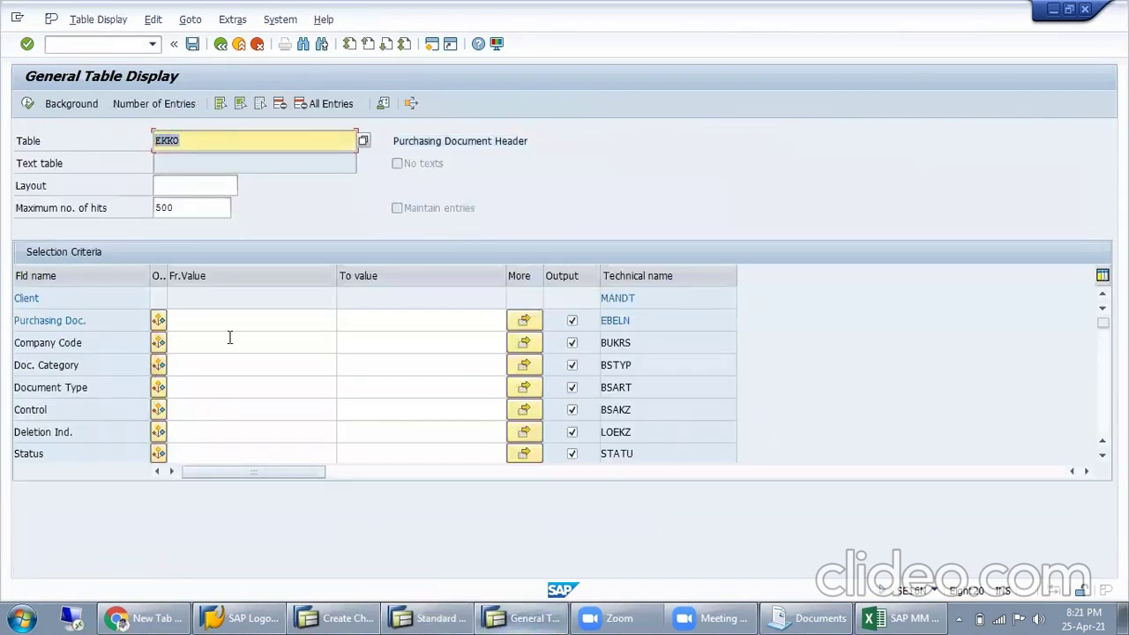
Browse the EKKO selection criteria and examine the header field names alongside their technical names.
click(232, 342)
key(Down)
key(Down)
key(Down)
key(Down)
scroll(238, 388, down, 1)
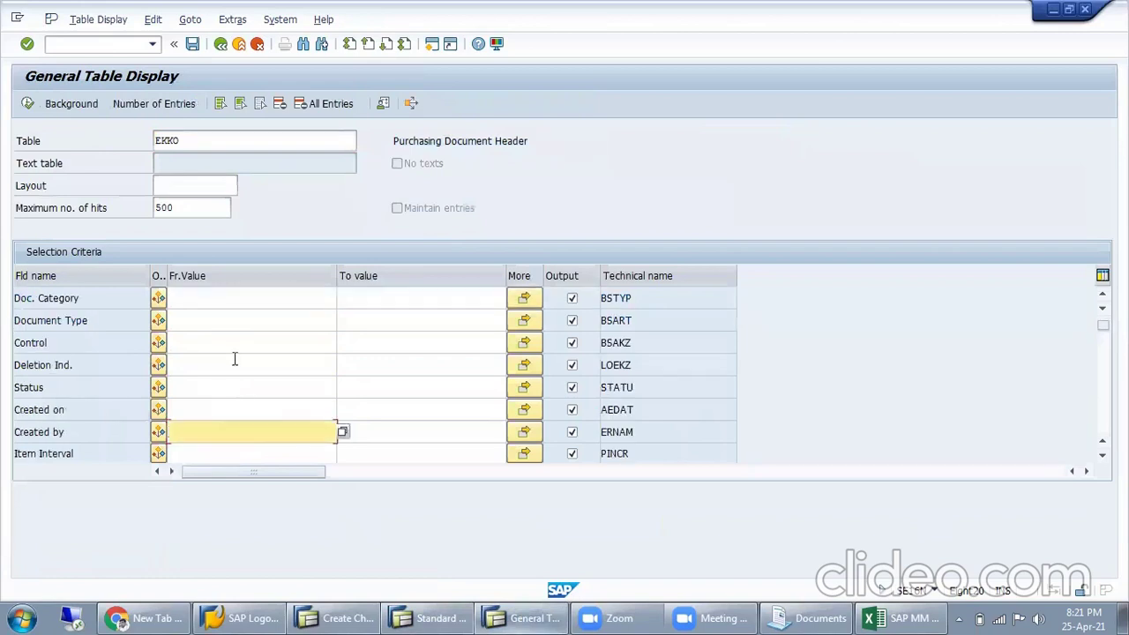
scroll(240, 382, down, 4)
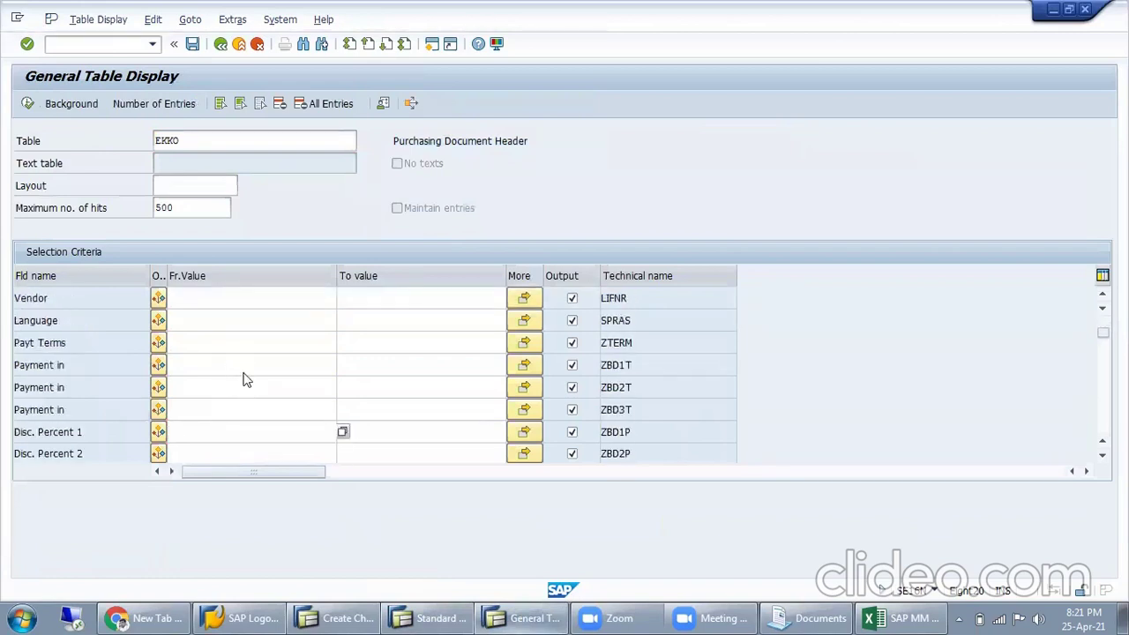
scroll(249, 371, down, 2)
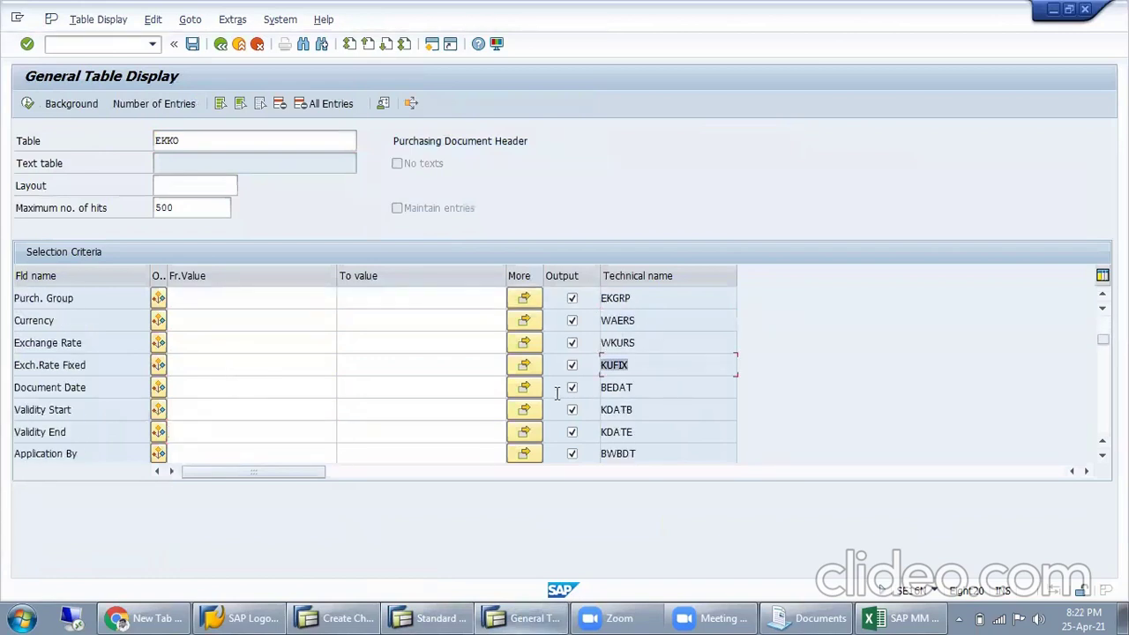
click(116, 341)
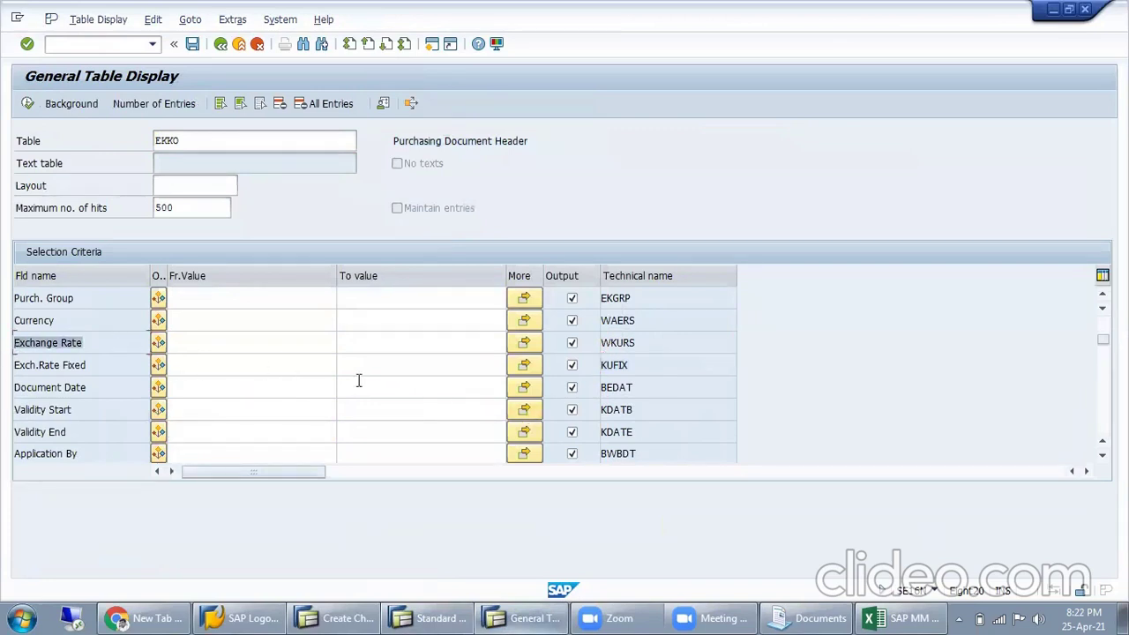
scroll(302, 353, down, 2)
Add the prefix C to the table name EKKO, exit the table display and return to the characteristic.
double_click(227, 142)
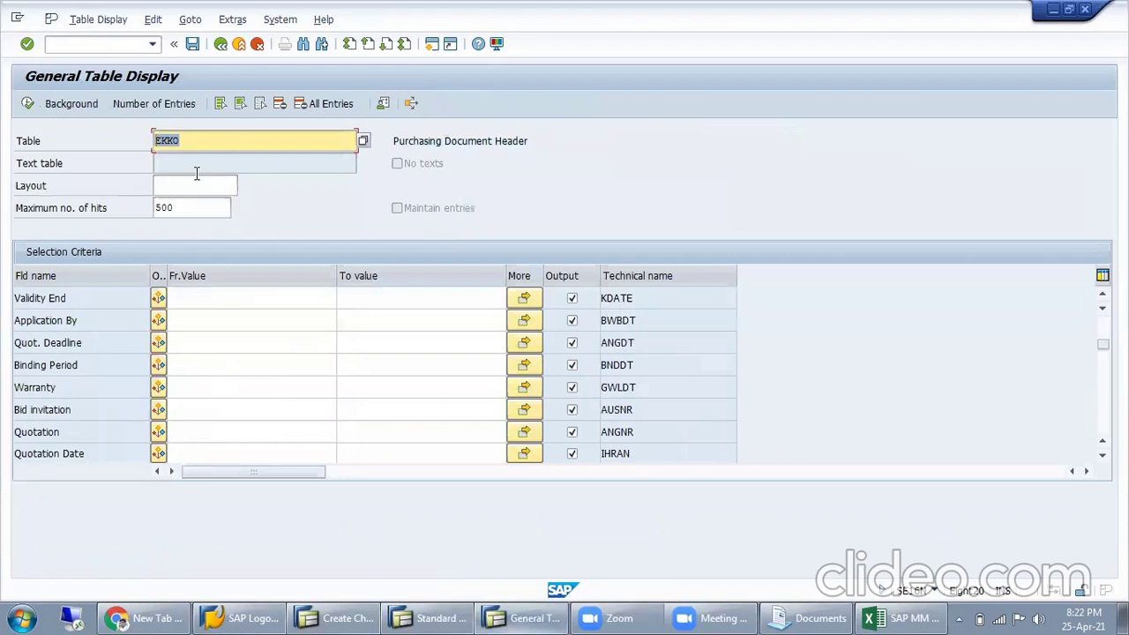
click(156, 144)
text(C)
double_click(260, 141)
click(238, 49)
click(433, 618)
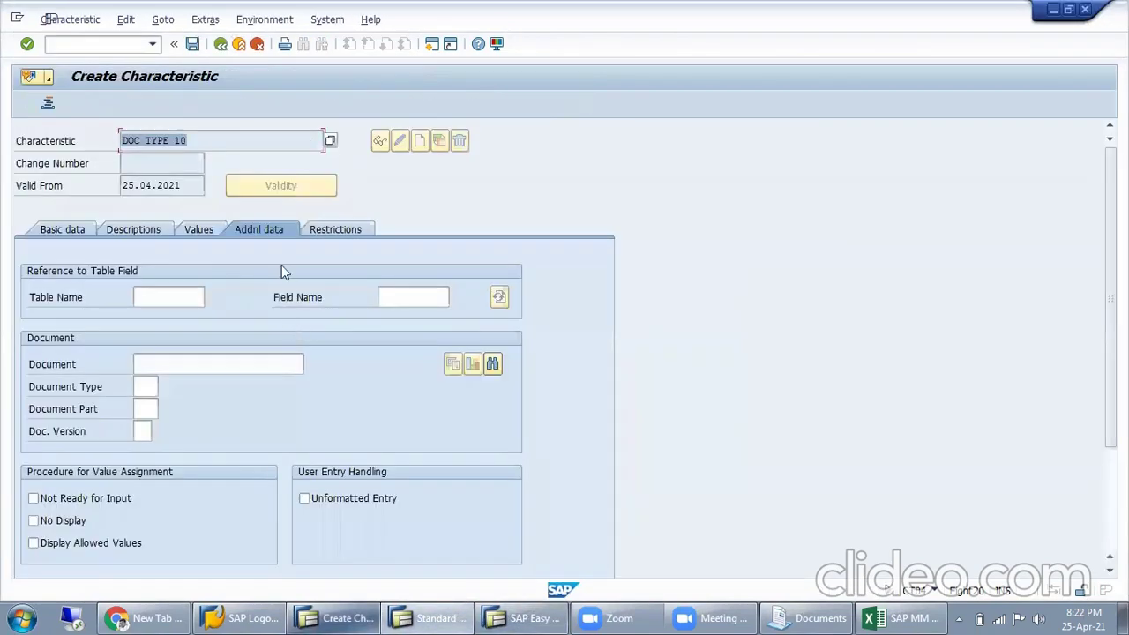
Reference the characteristic to table CEKKO and field BSART, and accept the format data from the ABAP dictionary.
click(191, 301)
text(CEKKO)
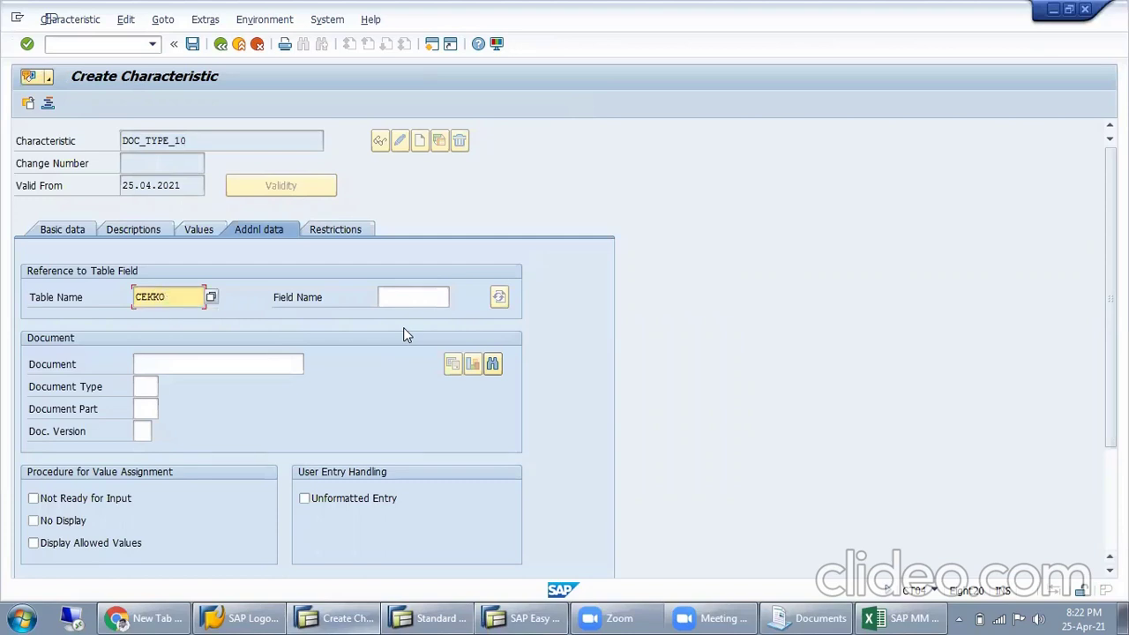
click(420, 302)
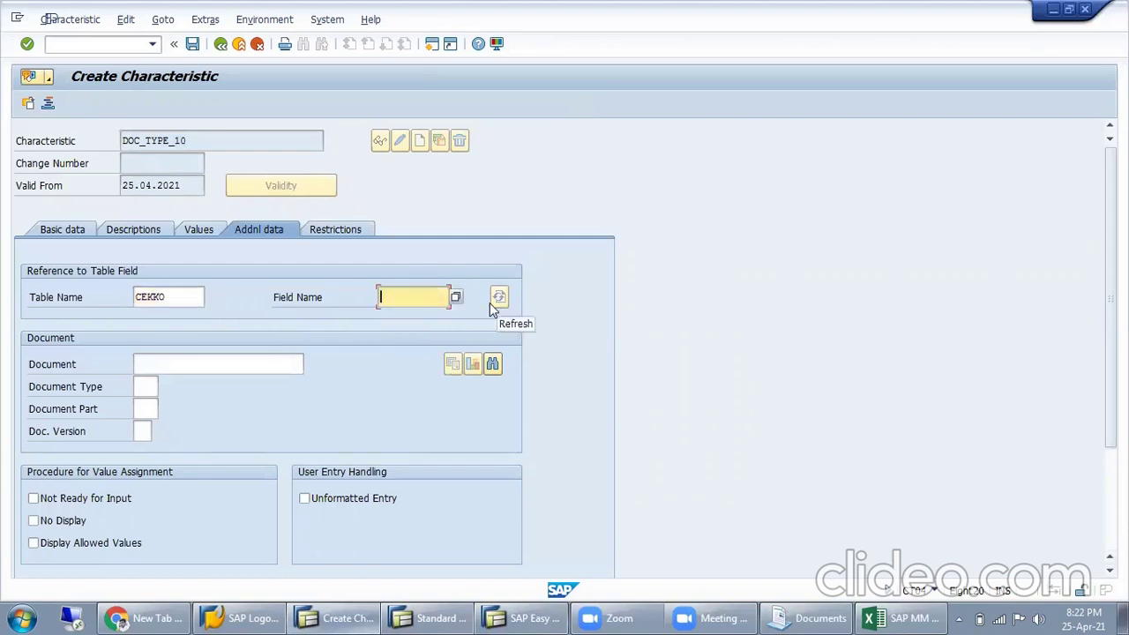
text(BSART)
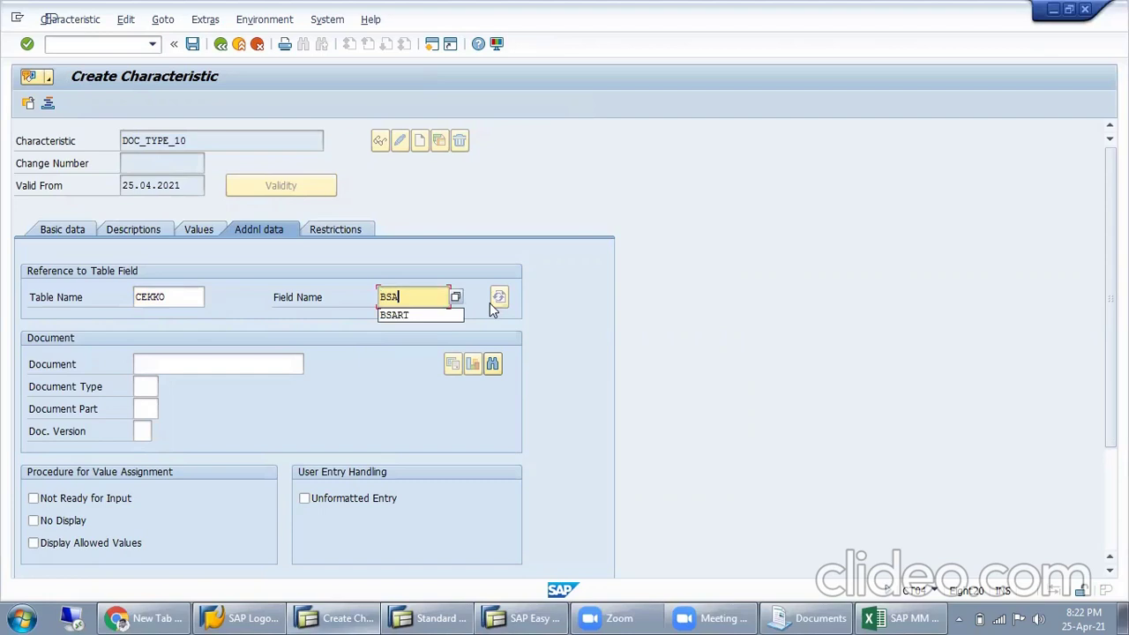
click(439, 615)
key(alt+Tab)
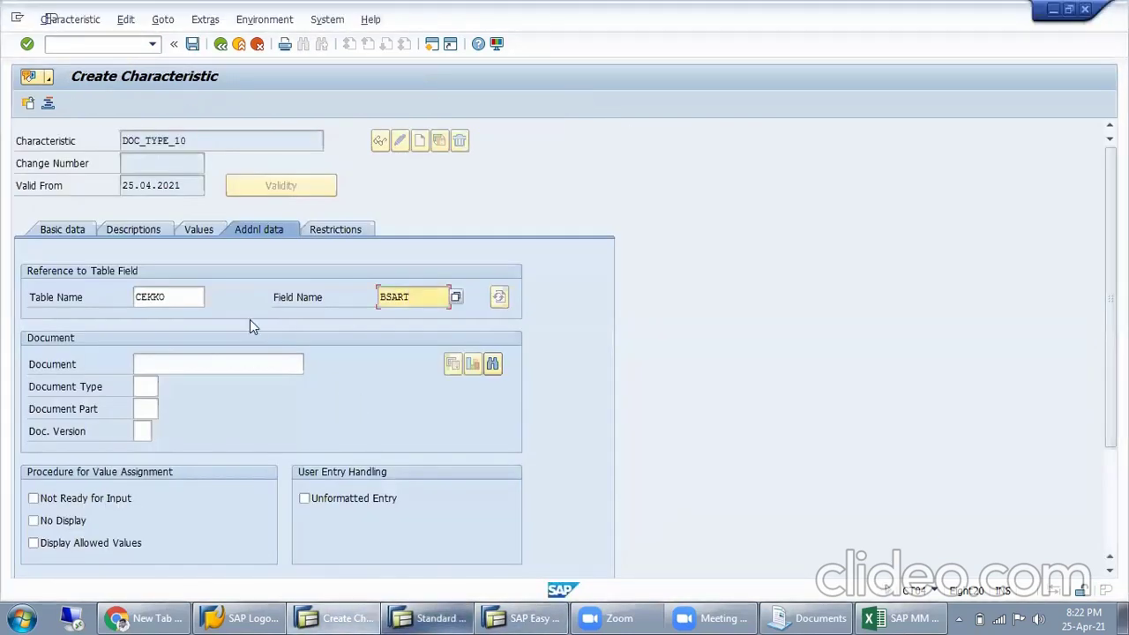
key(Return)
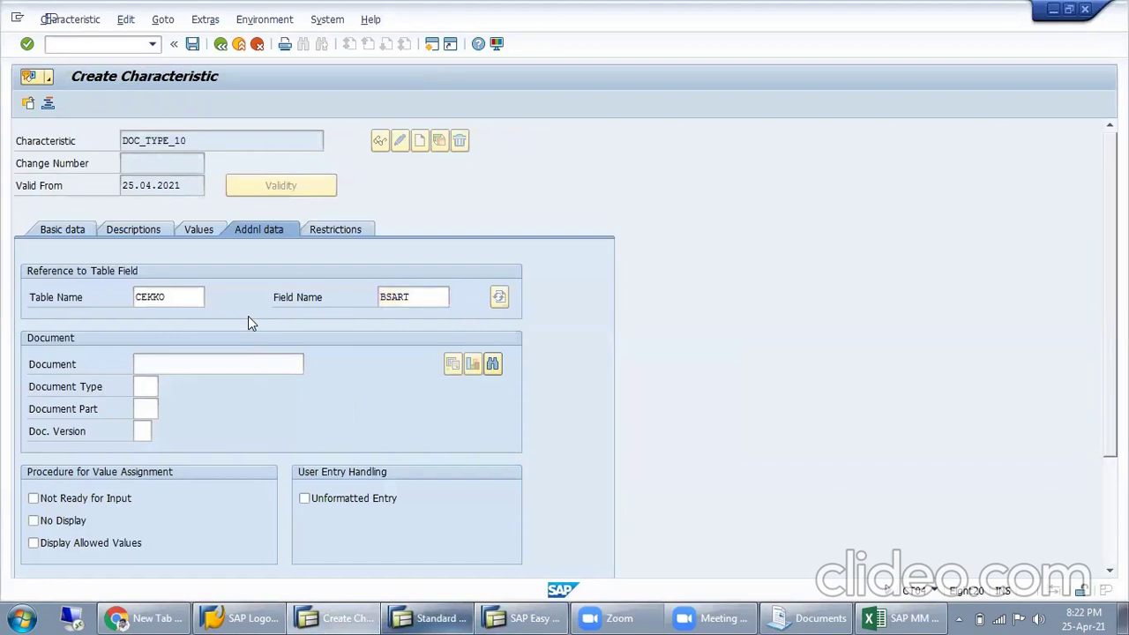
drag(256, 439, 287, 320)
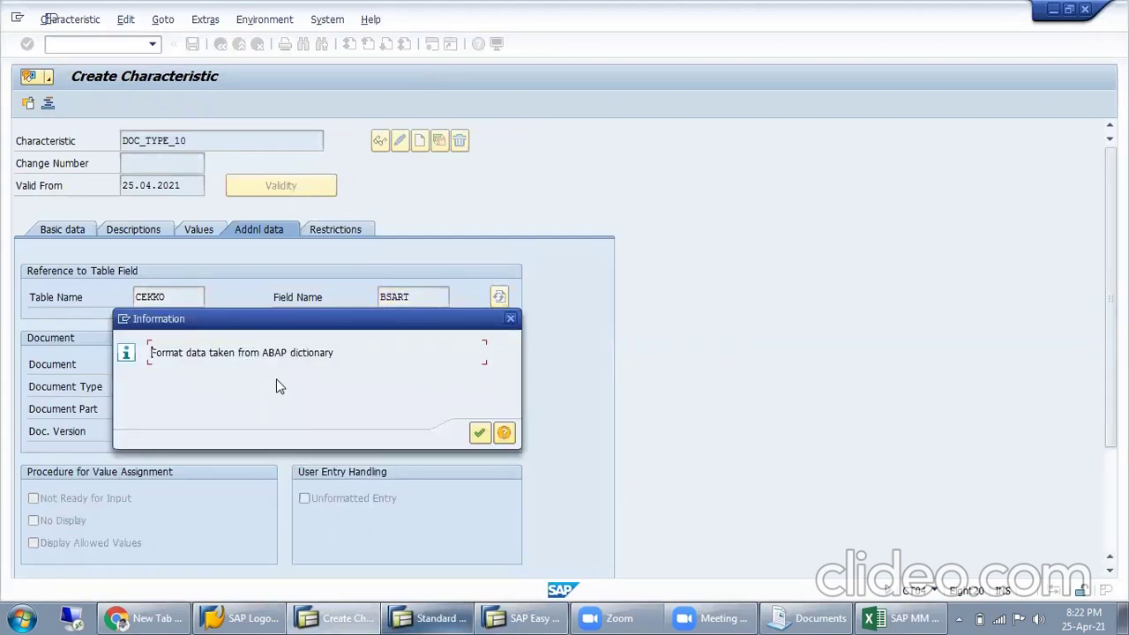
click(480, 433)
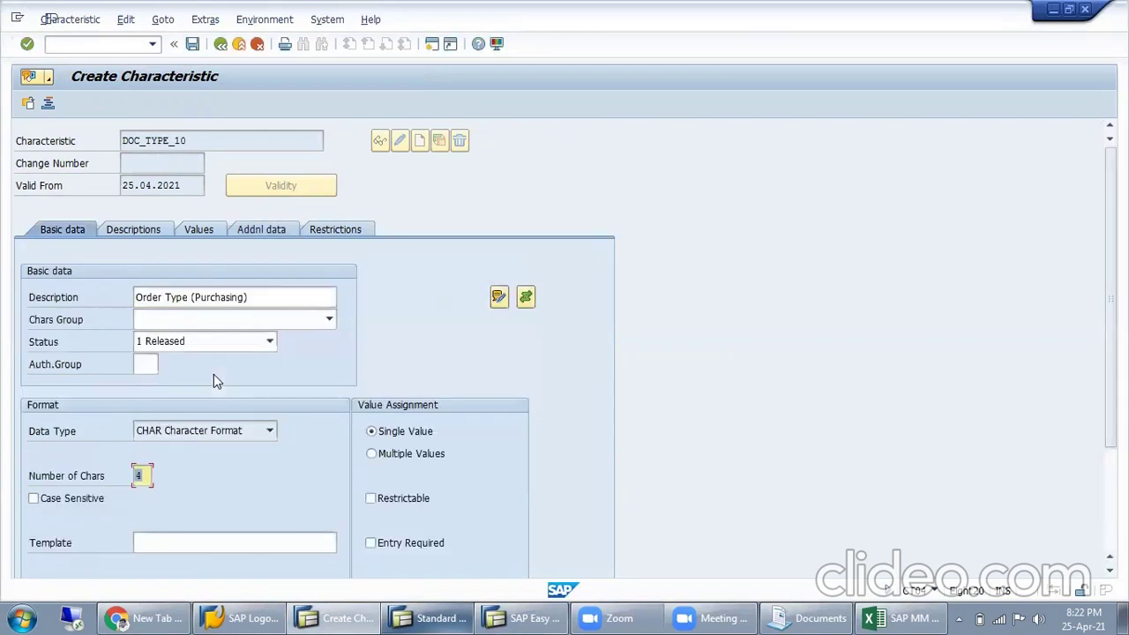
Check the table and field reference in the additional data, and open the characteristic's class type restrictions.
click(267, 234)
click(175, 301)
key(Tab)
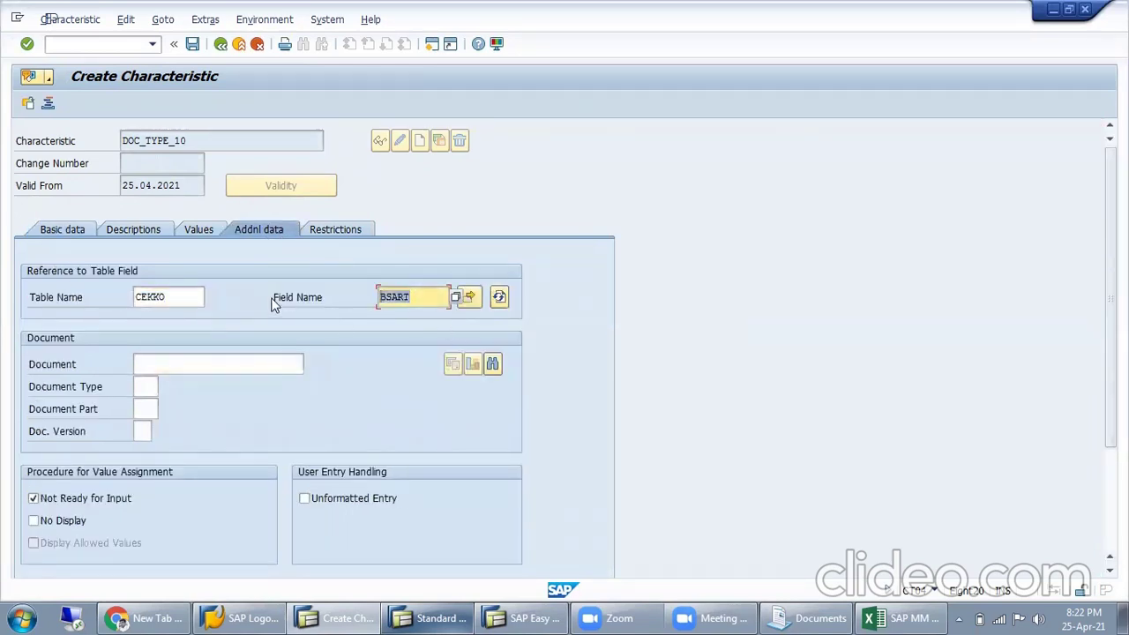
click(344, 233)
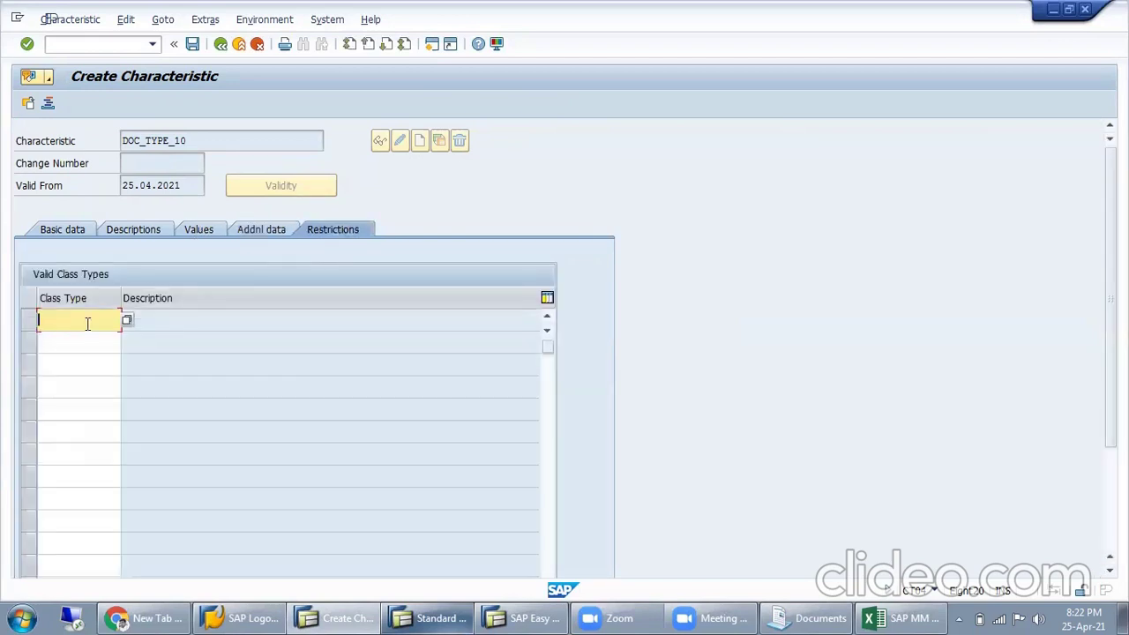
Restrict the characteristic to class type 032, Release Strategy, picking it from the list of class types.
text(032)
click(127, 321)
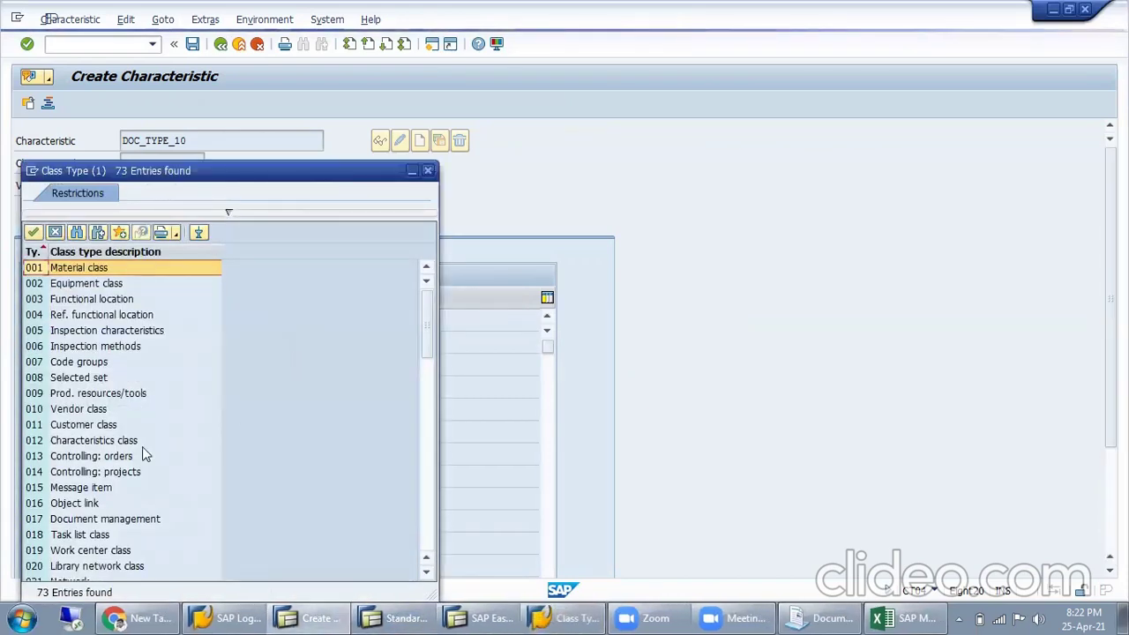
click(93, 441)
scroll(102, 459, down, 5)
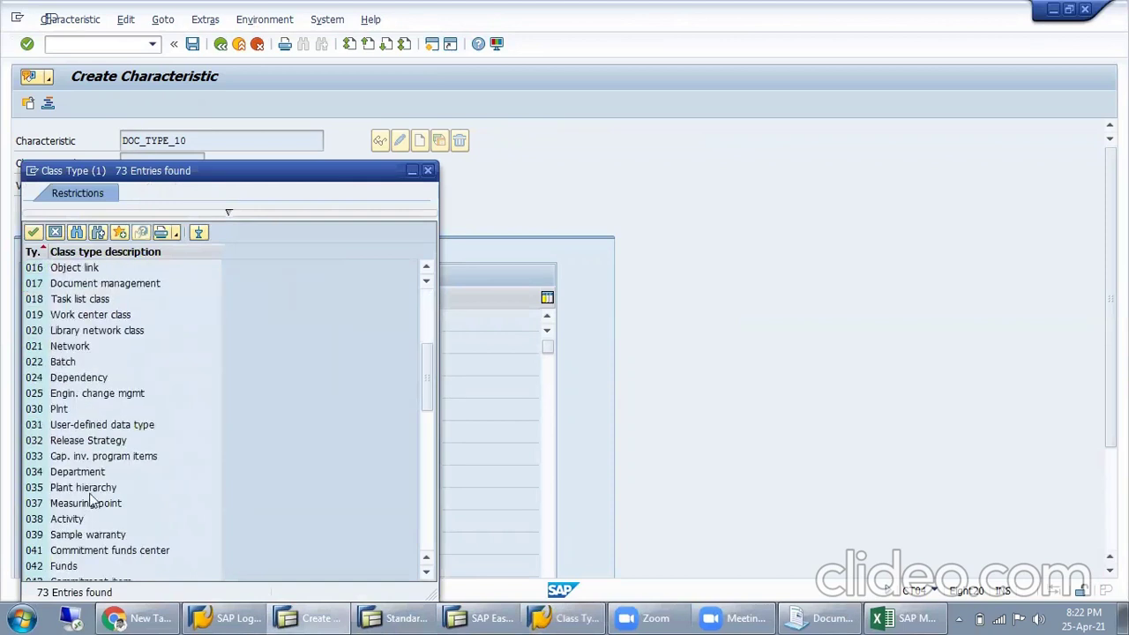
click(66, 441)
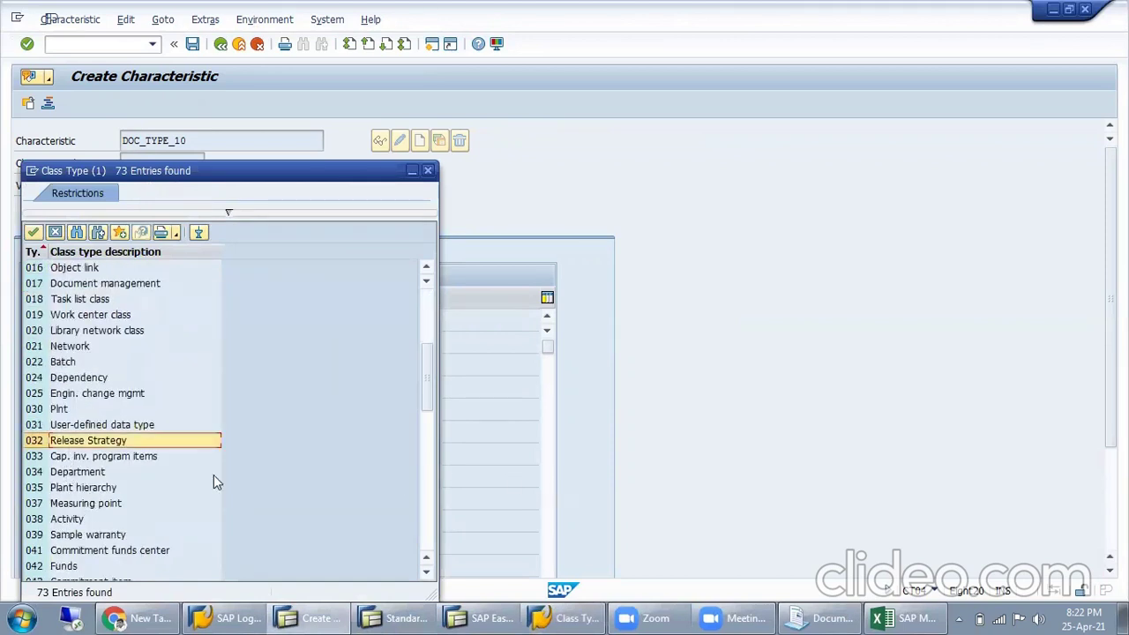
double_click(138, 441)
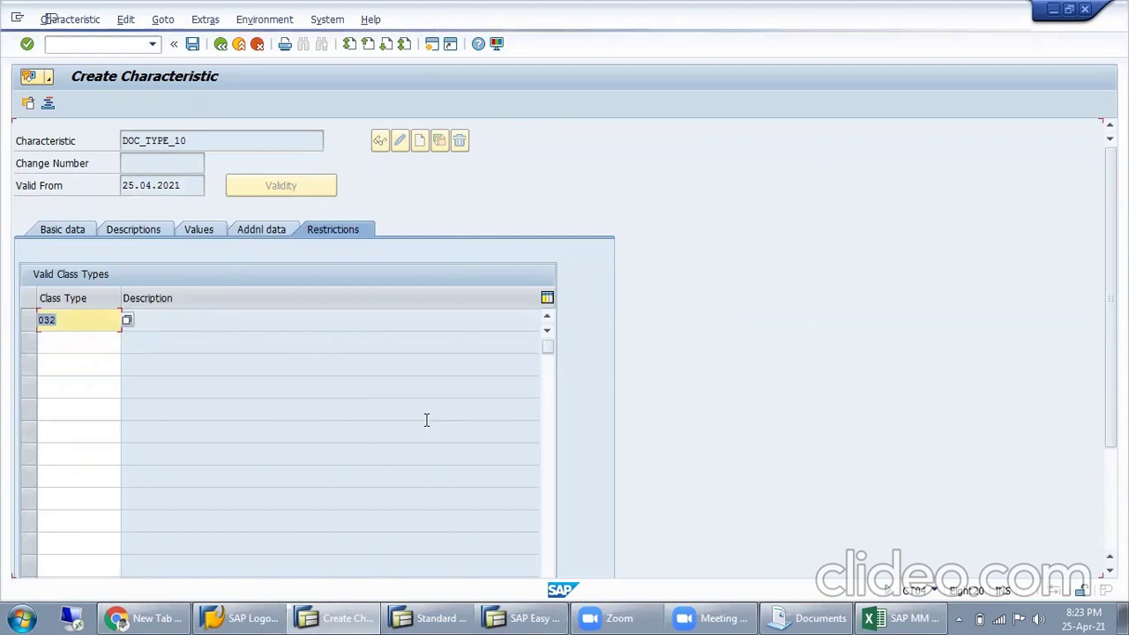
key(Return)
drag(202, 335, 50, 330)
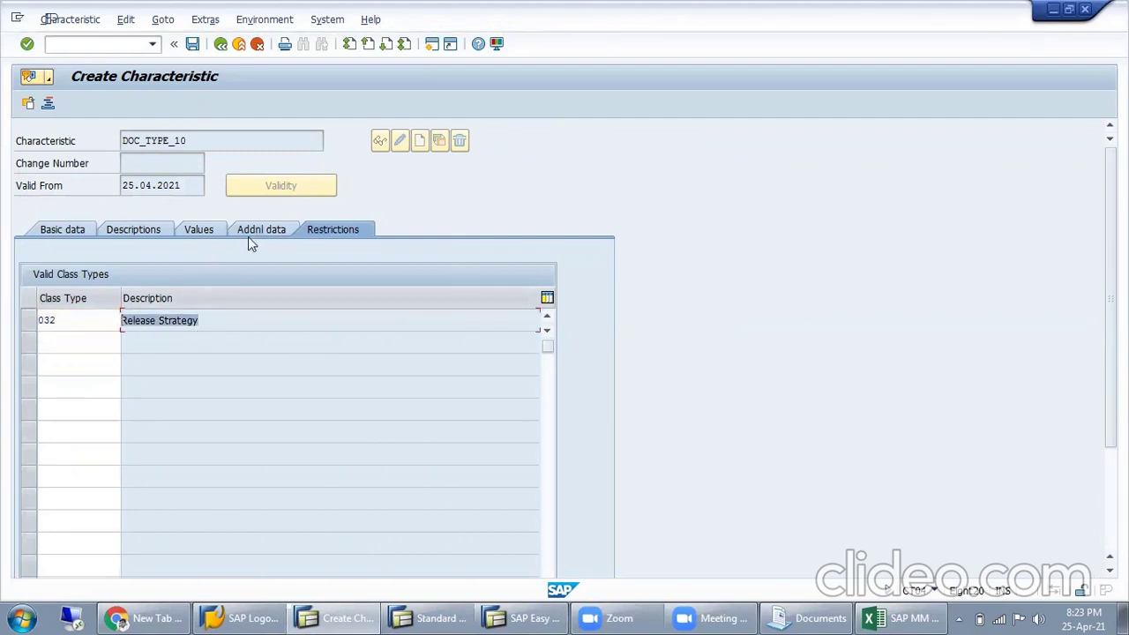
Add the allowed value NB with the description DOC TYPE, checking the document type list in the standard purchase order.
click(212, 234)
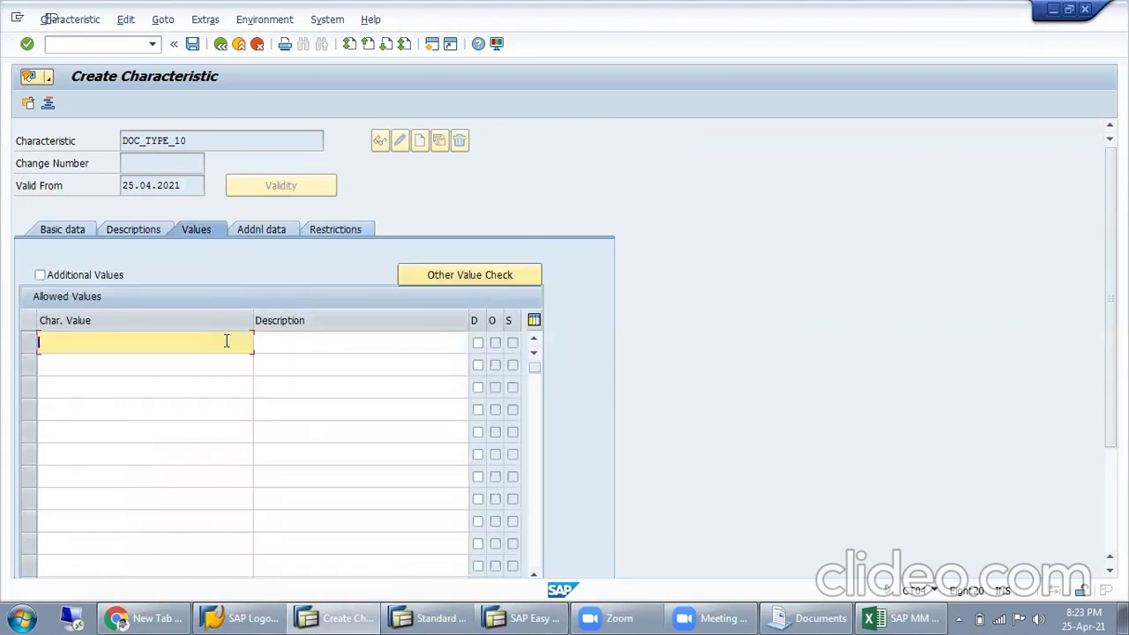
text(NB)
key(Tab)
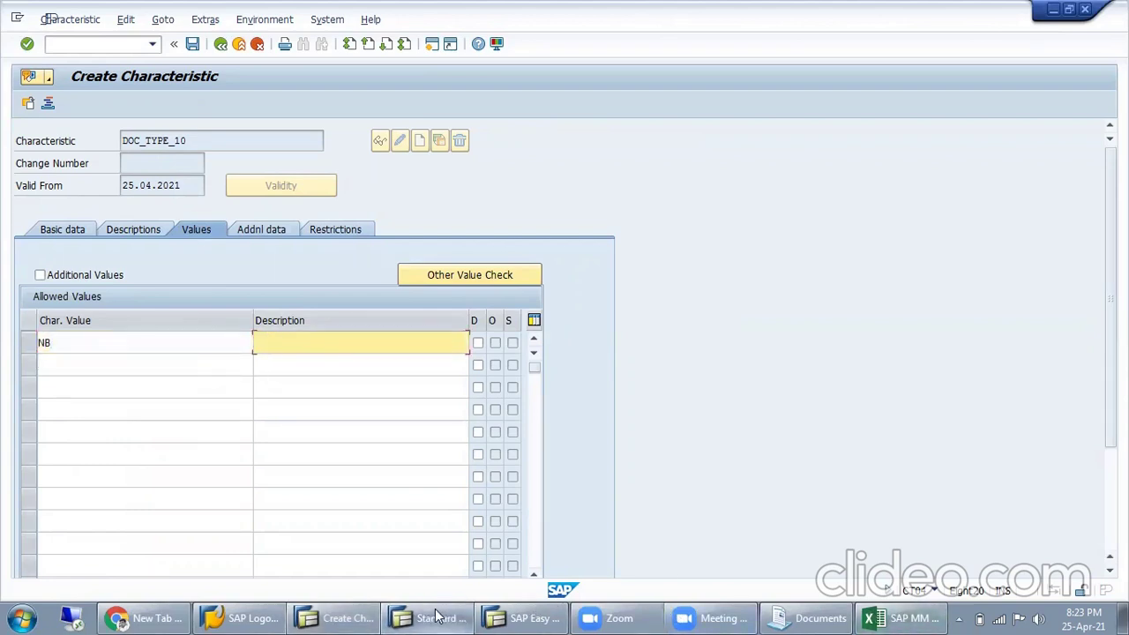
click(437, 617)
click(105, 140)
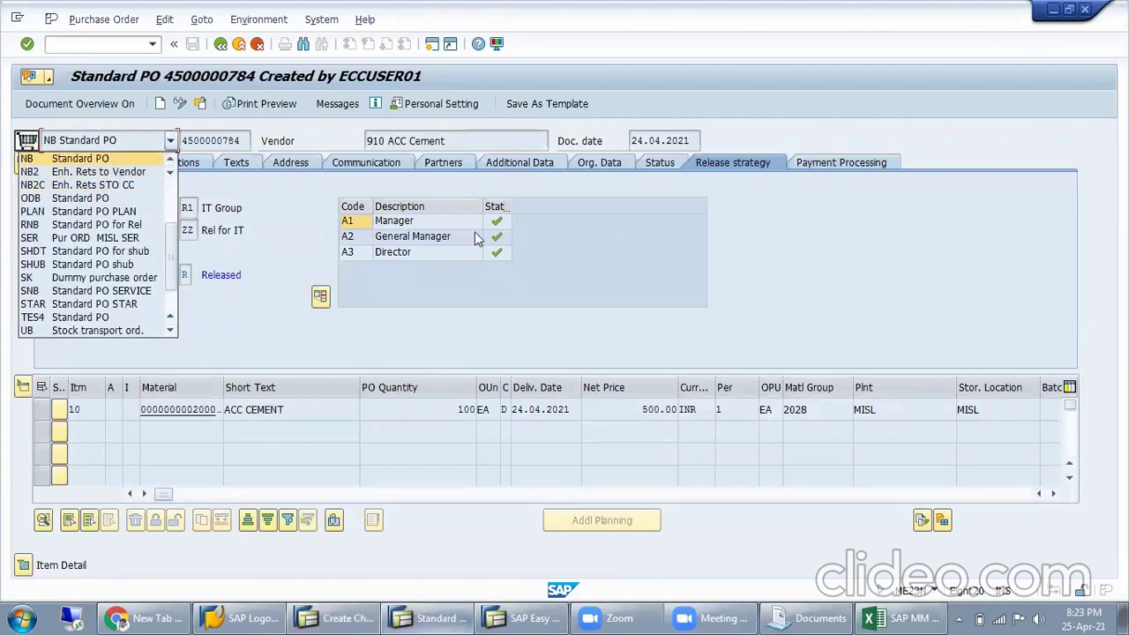
click(344, 617)
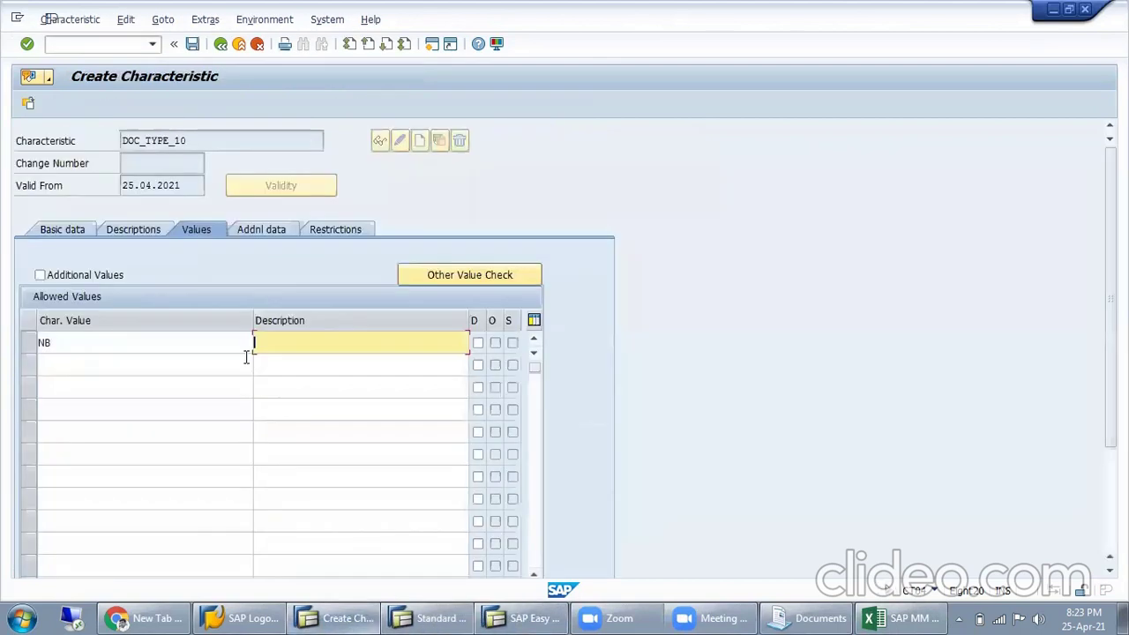
text(Doc)
key(Down)
key(Return)
click(244, 342)
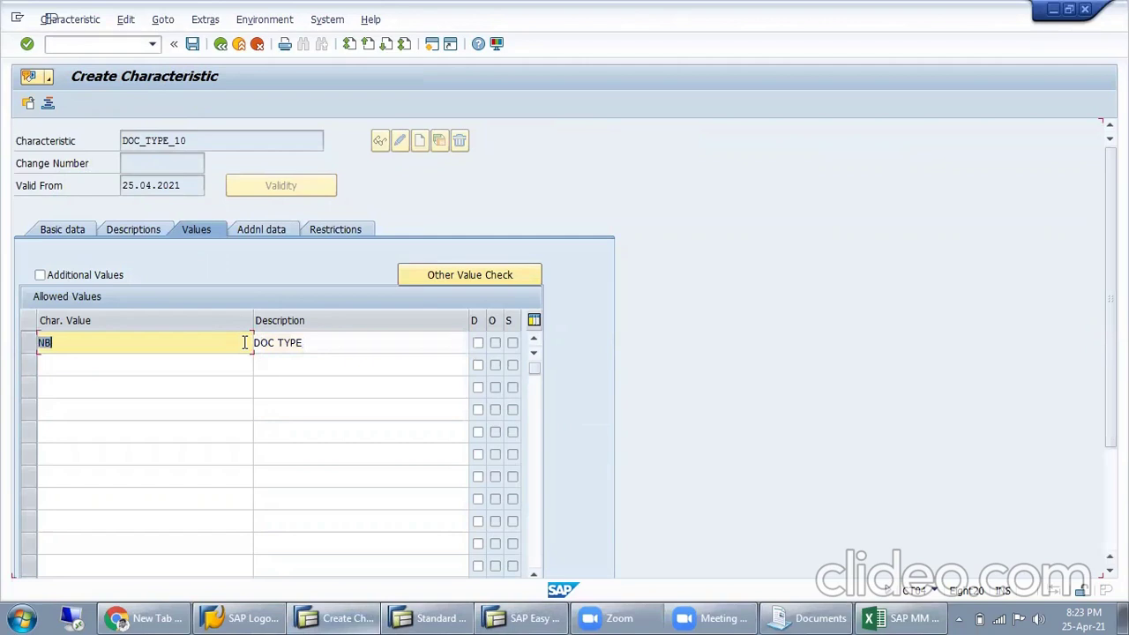
Review the characteristic's basic data, allowed values, table and field reference, and class type restriction.
click(148, 229)
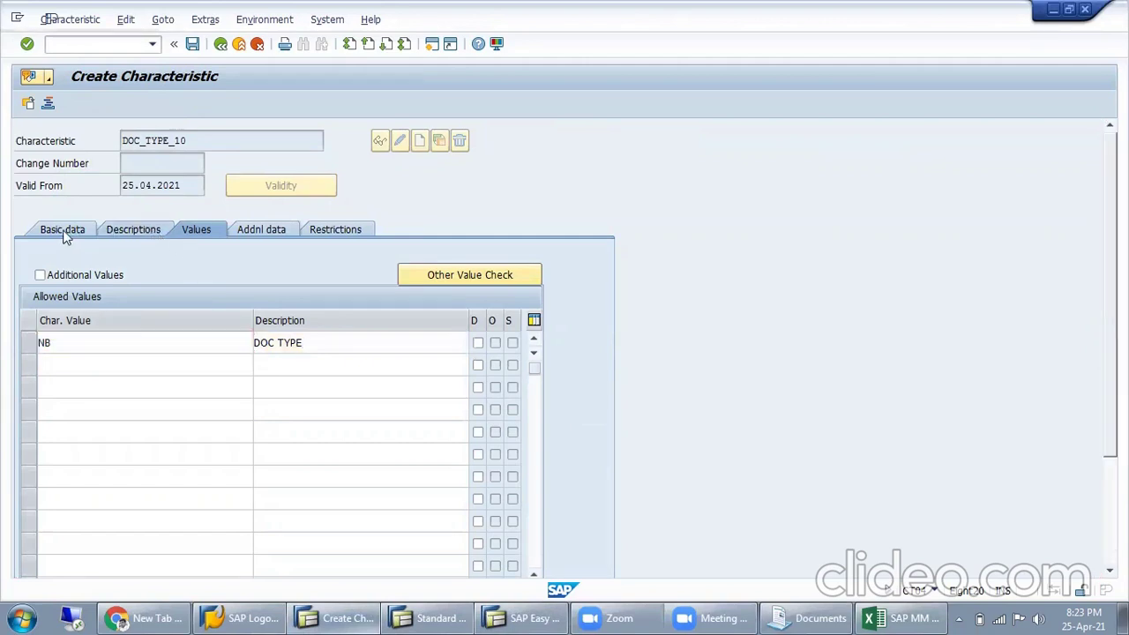
click(64, 226)
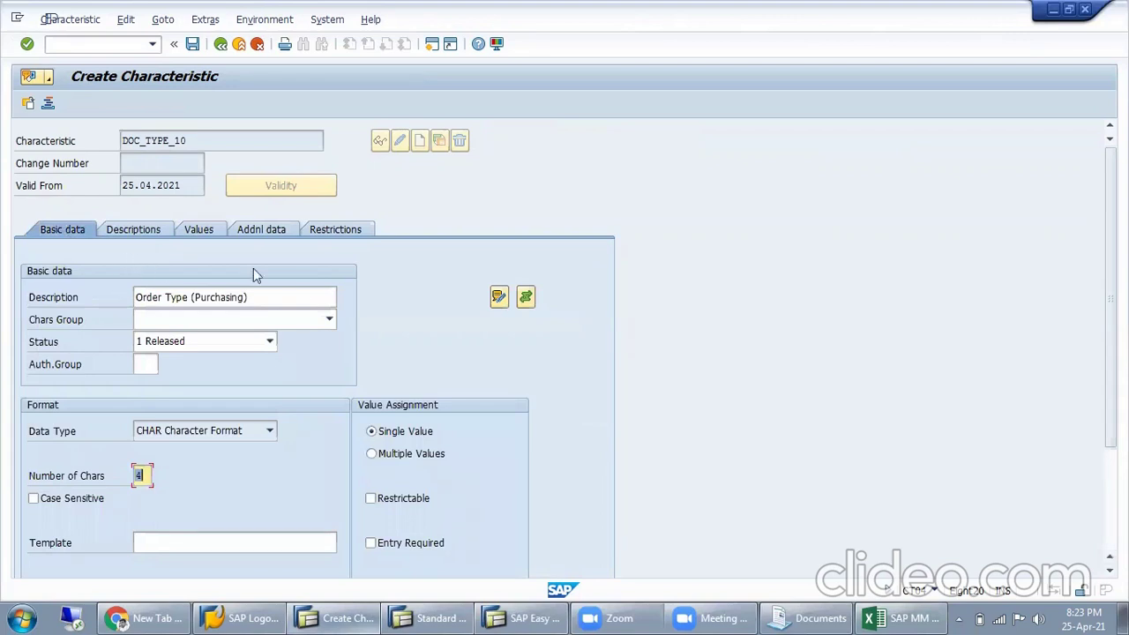
drag(189, 142, 78, 154)
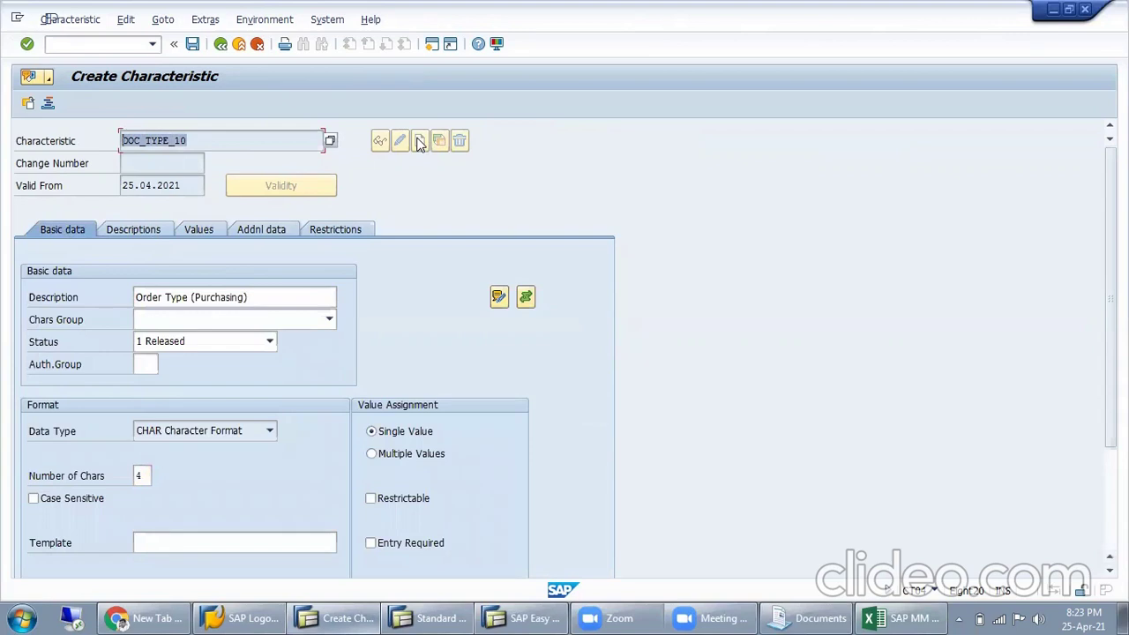
click(208, 432)
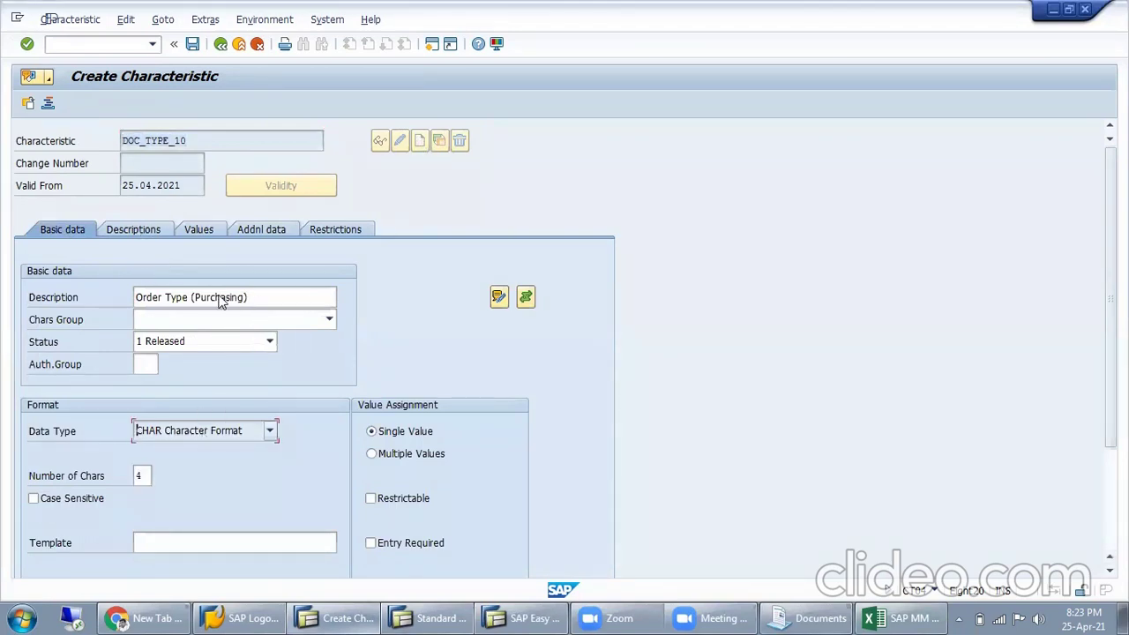
click(216, 237)
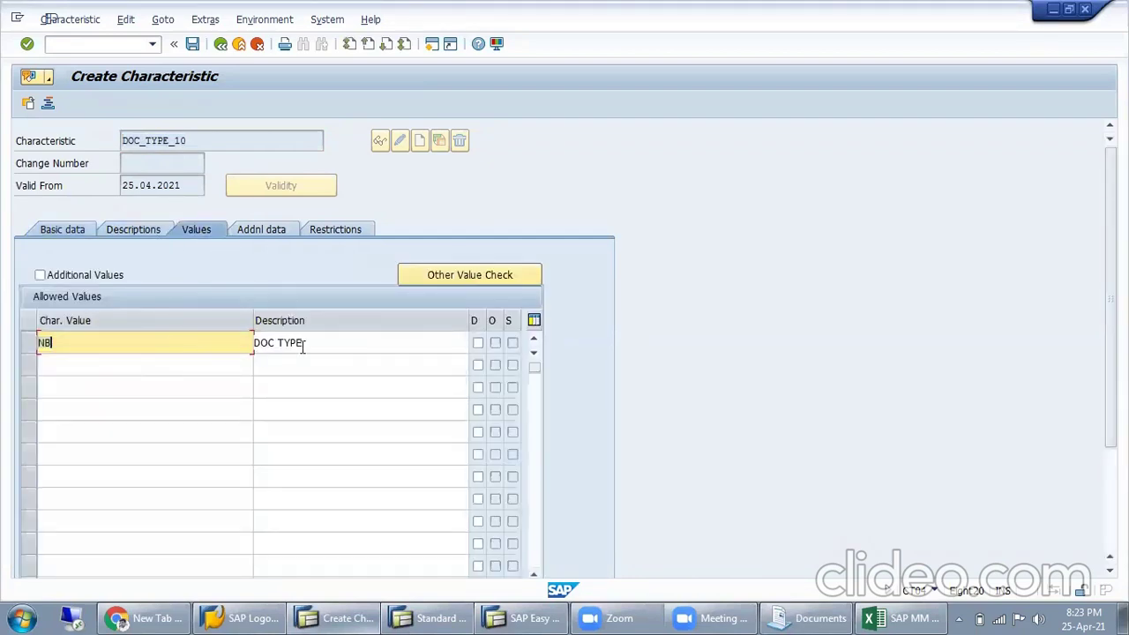
click(303, 346)
click(275, 229)
double_click(168, 298)
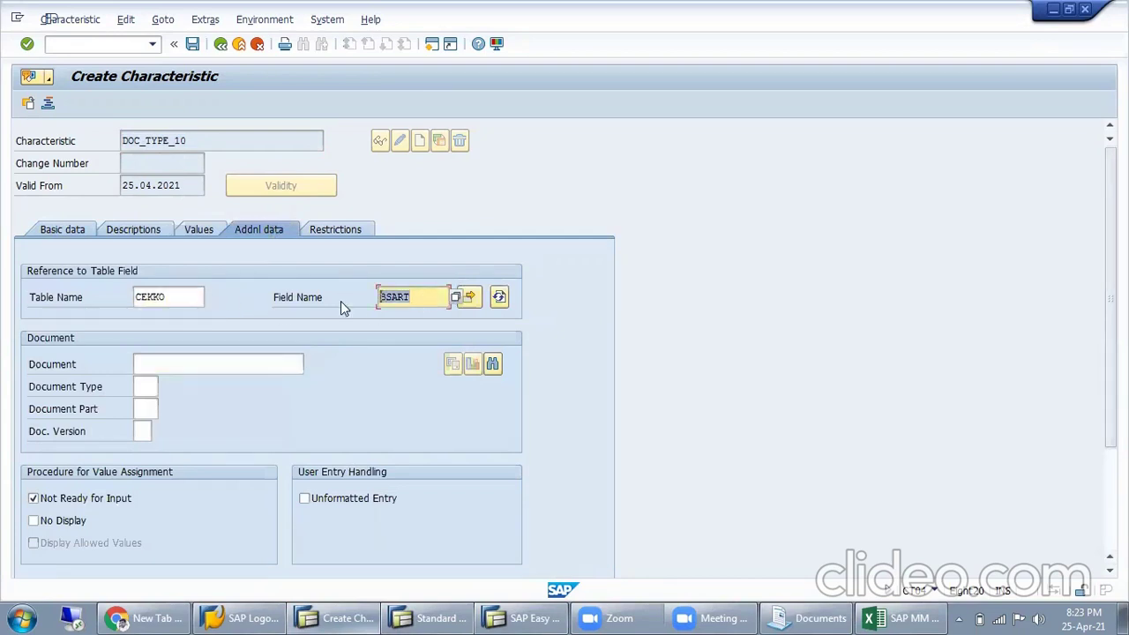
key(shift+Tab)
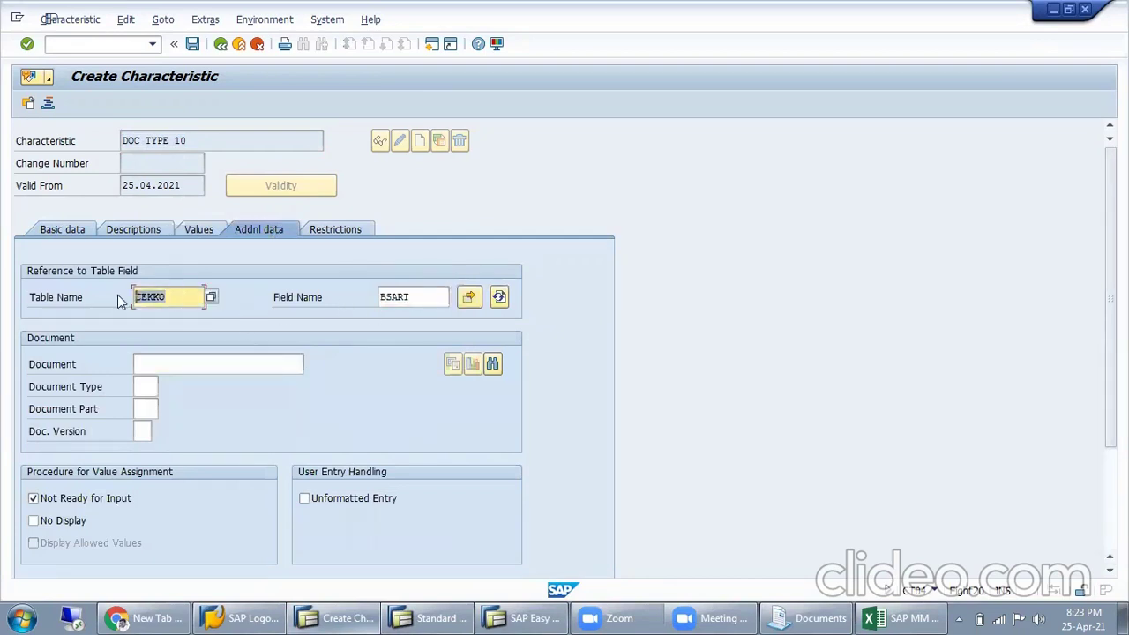
click(342, 230)
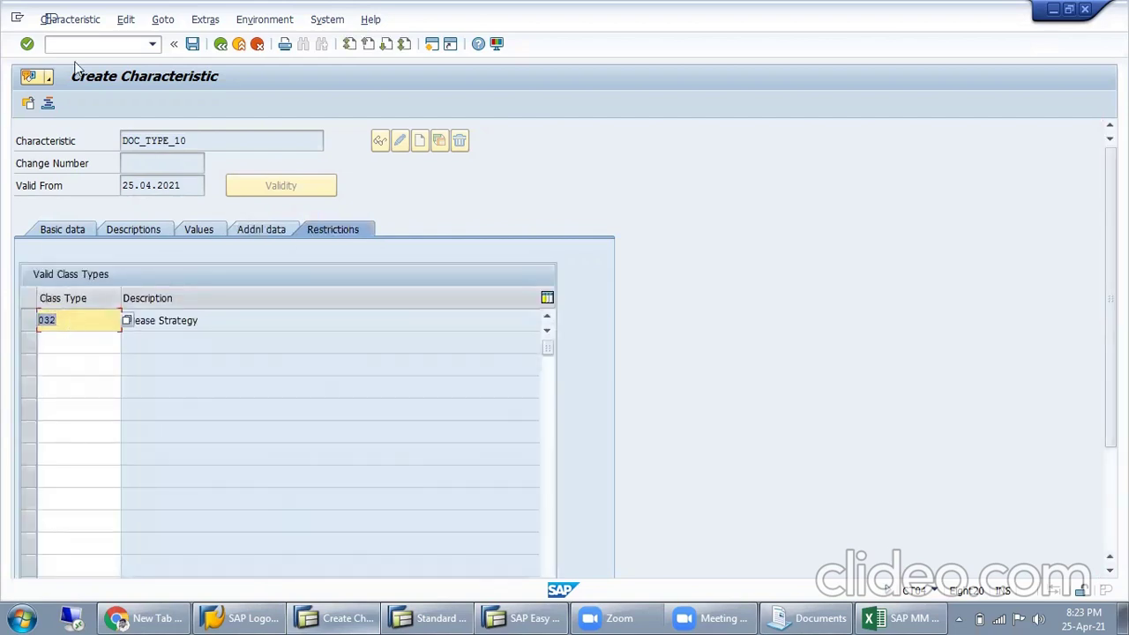
Save the characteristic DOC_TYPE_10, open the details of the save message and copy its heading.
click(192, 44)
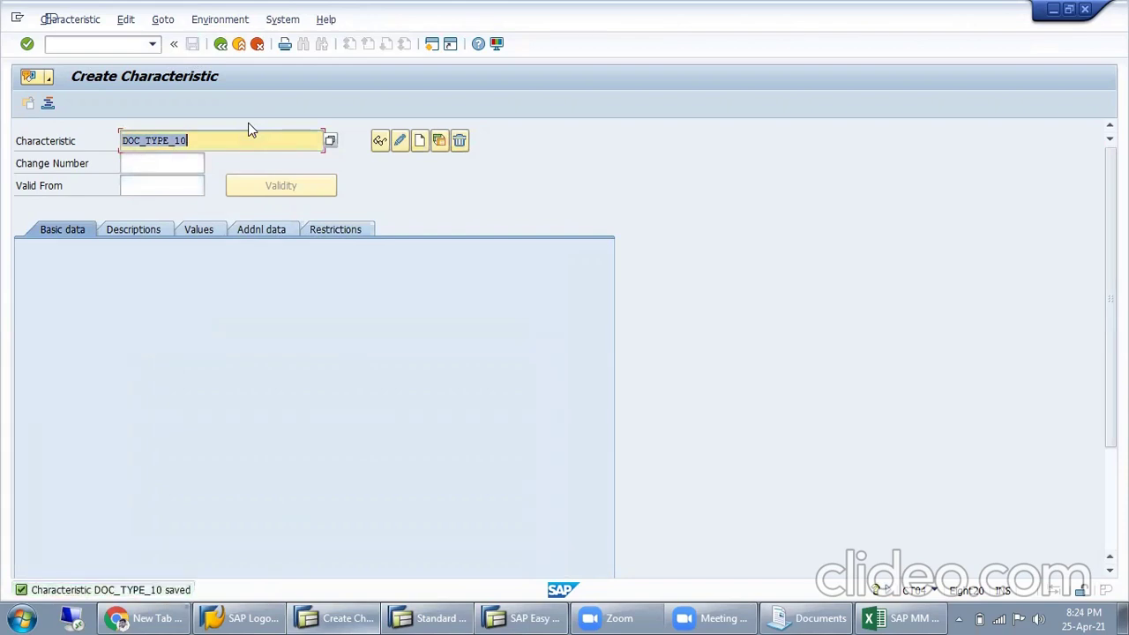
click(175, 589)
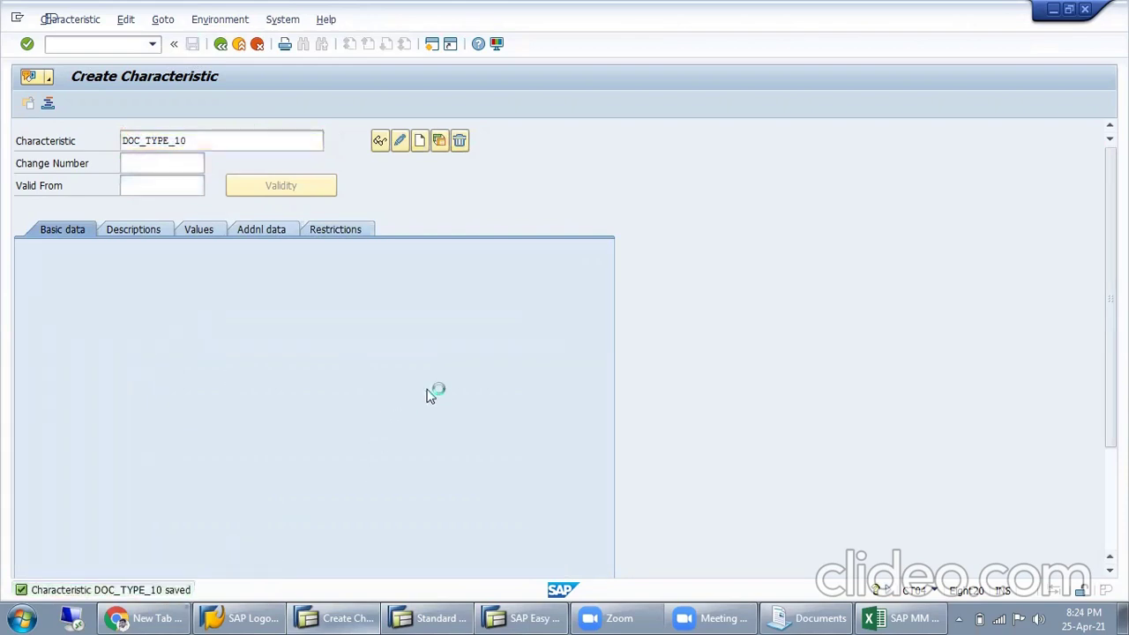
double_click(370, 147)
click(303, 149)
drag(307, 149, 411, 148)
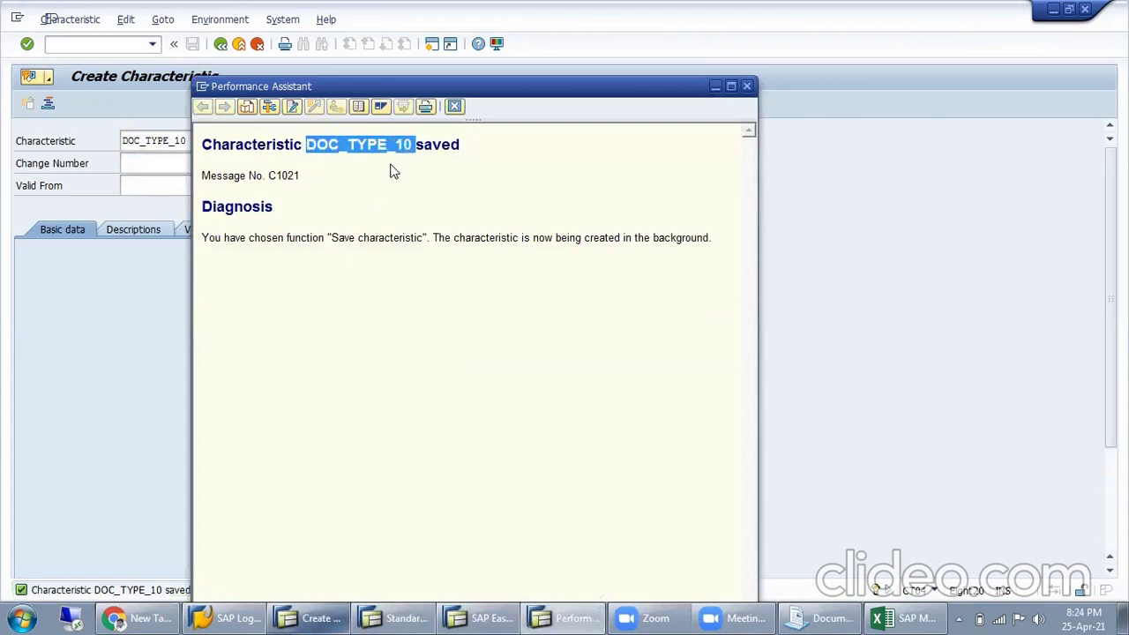
drag(202, 145, 443, 141)
key(ctrl+c)
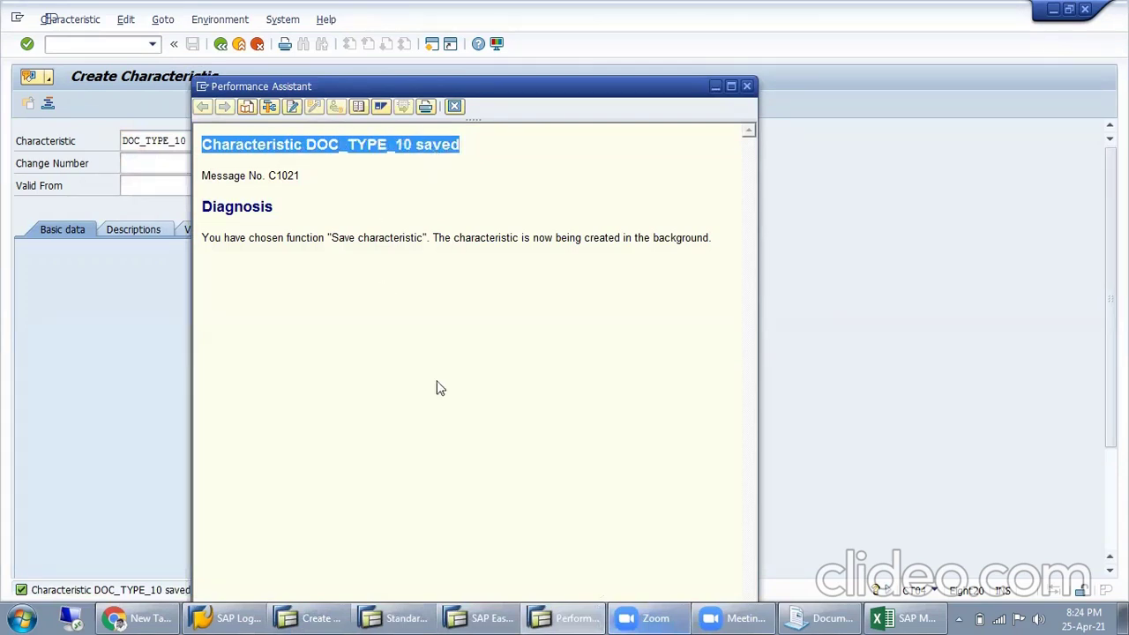
In the SAP MM Batch 2 Excel workbook, enter 1 in E105, paste the copied message into F105, and enter 2 in E106.
click(829, 617)
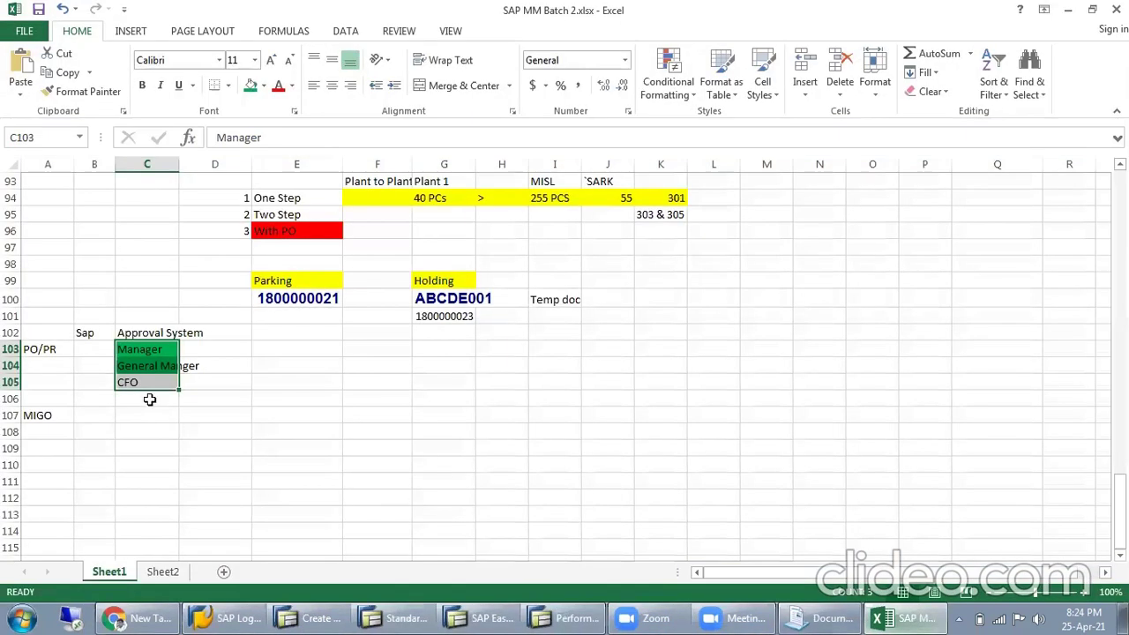
click(291, 385)
text(1)
click(396, 381)
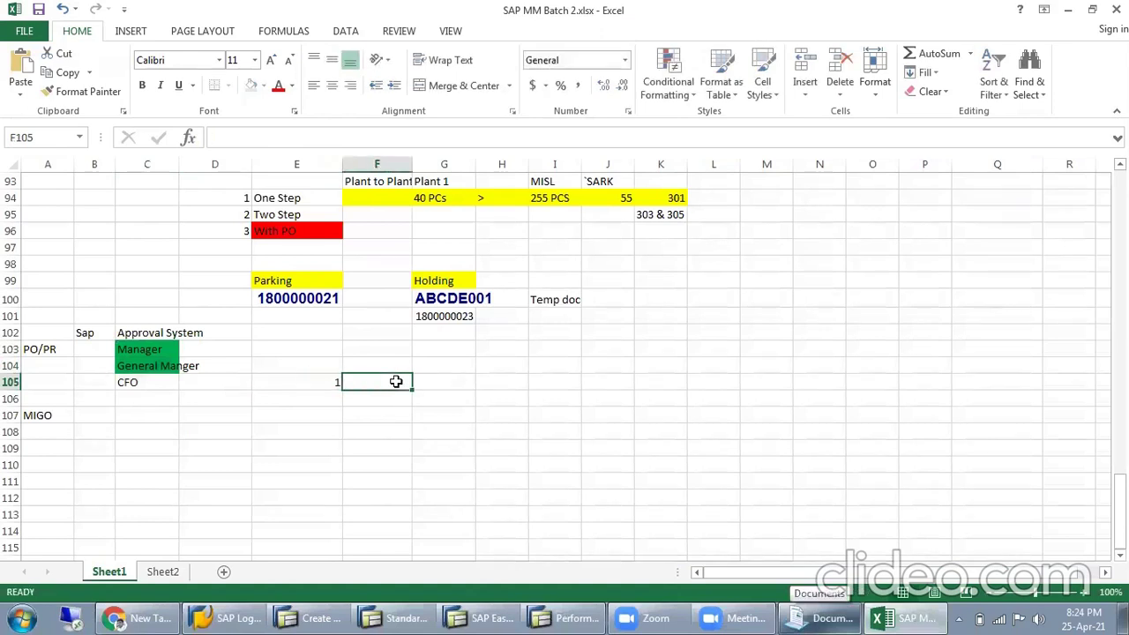
key(ctrl+v)
click(441, 499)
click(311, 400)
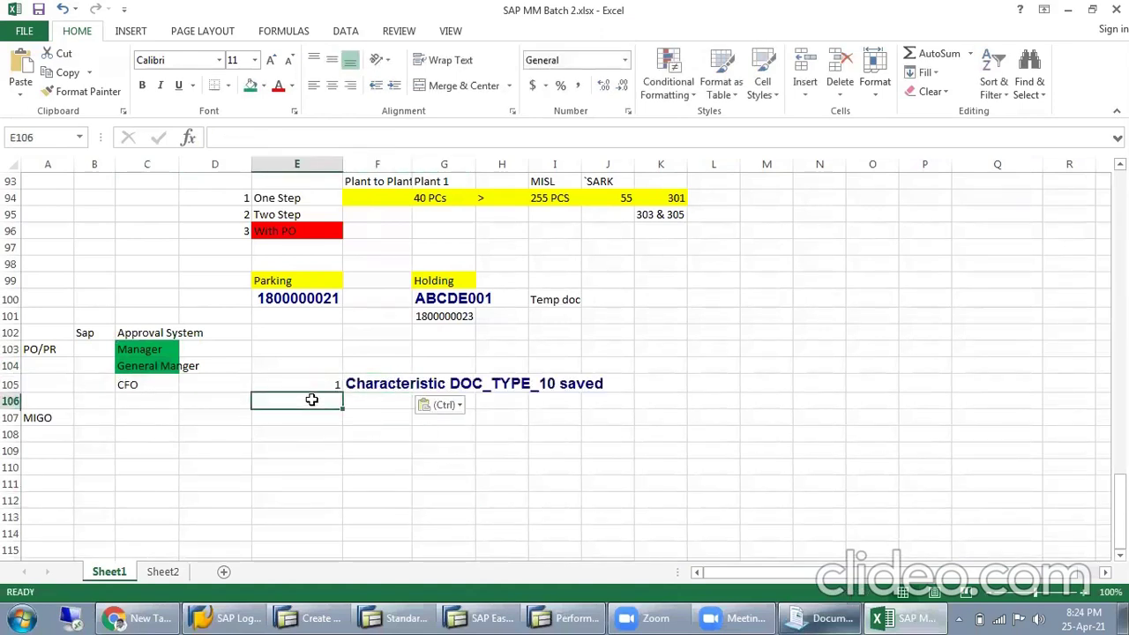
text(2)
key(Tab)
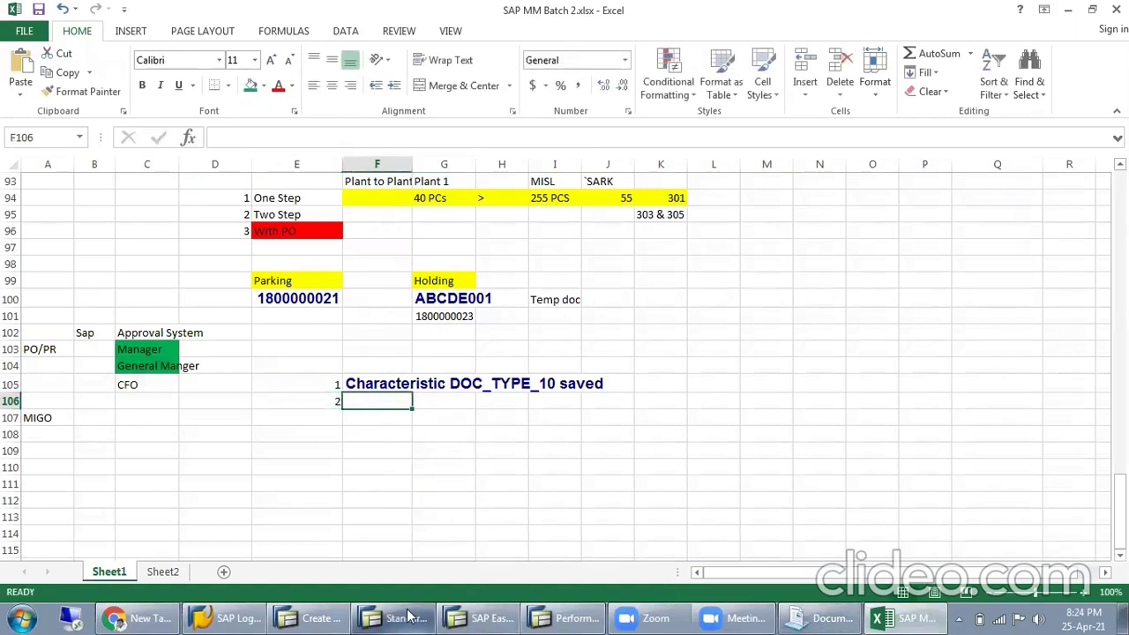
Switch back to SAP, exit the characteristic and open Edit Class under Release Procedure for Purchase Orders.
click(397, 617)
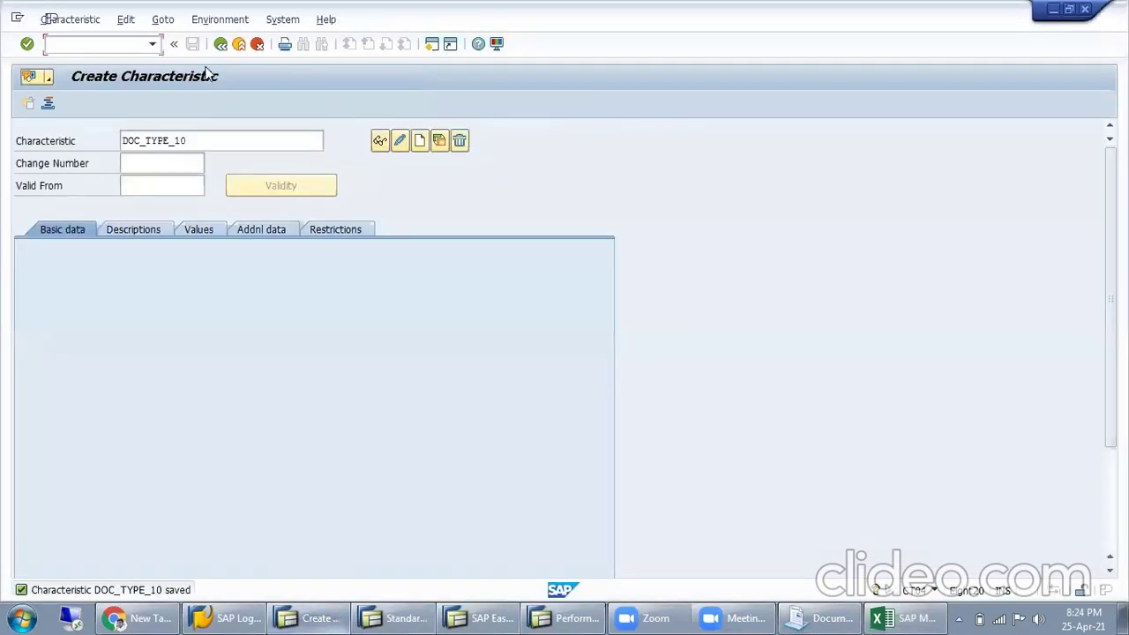
click(257, 44)
click(167, 289)
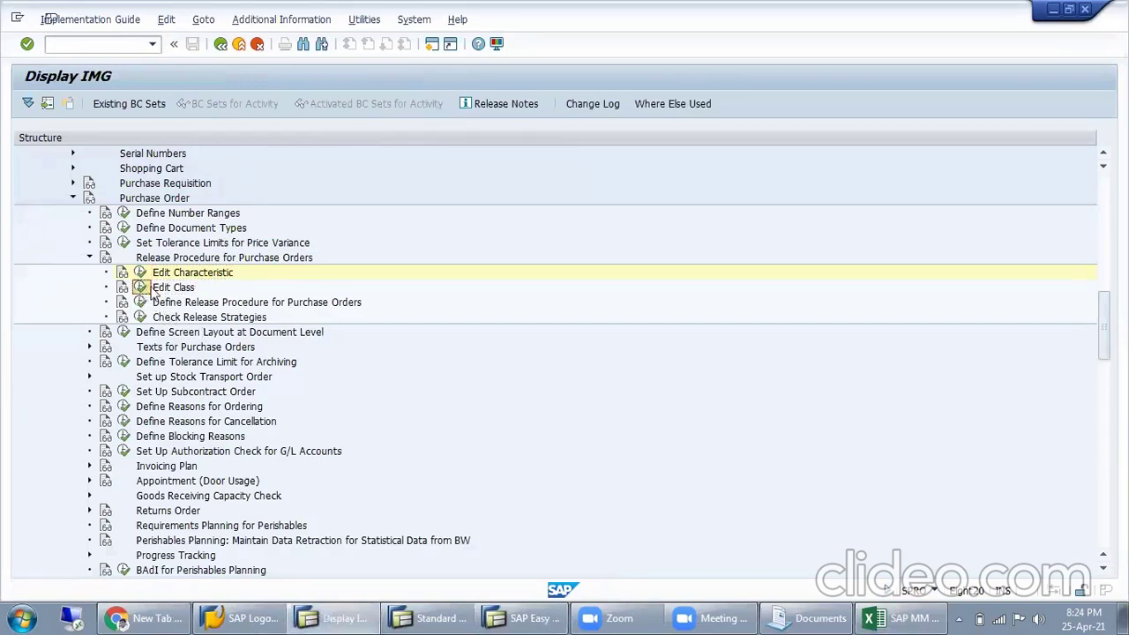
click(144, 288)
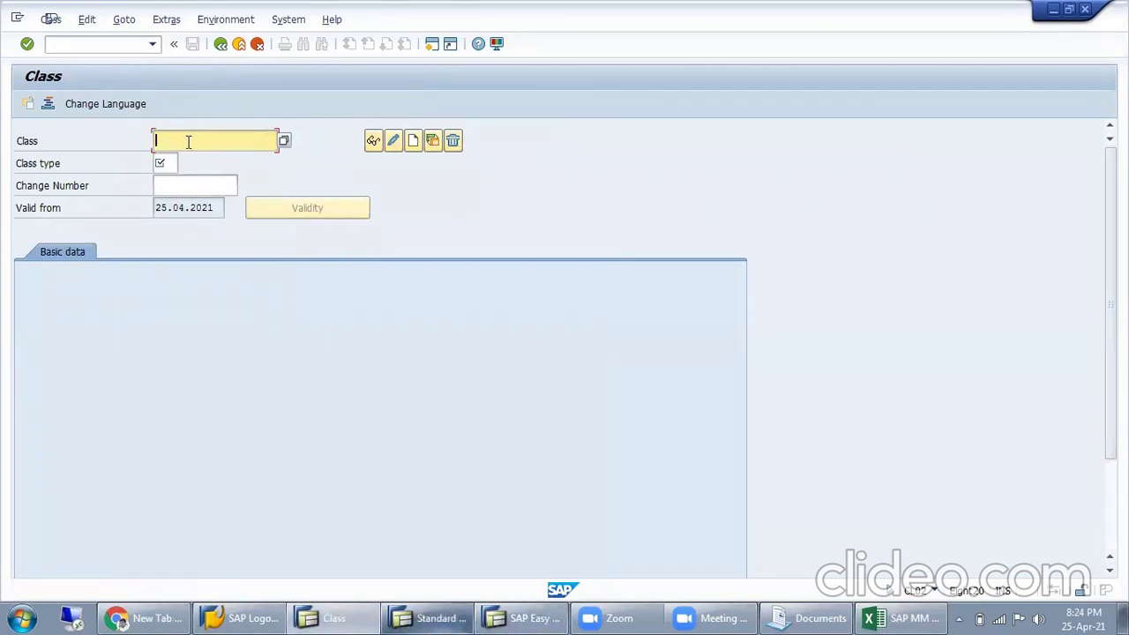
Start creating the class PO_REL_10 with class type 032.
text(PO)
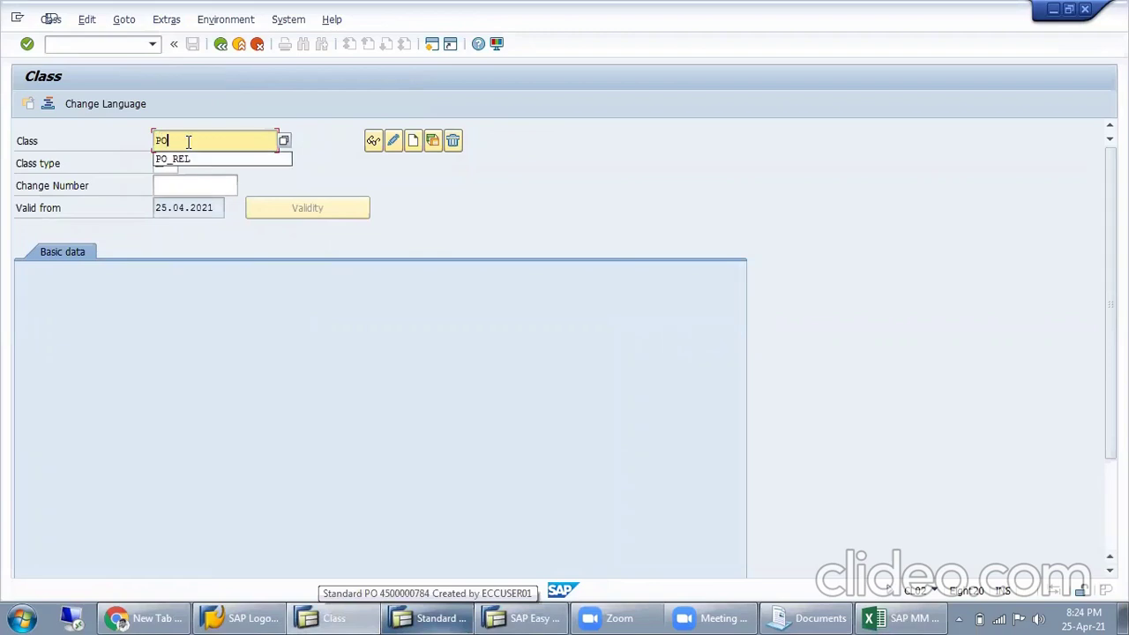
text(_RE)
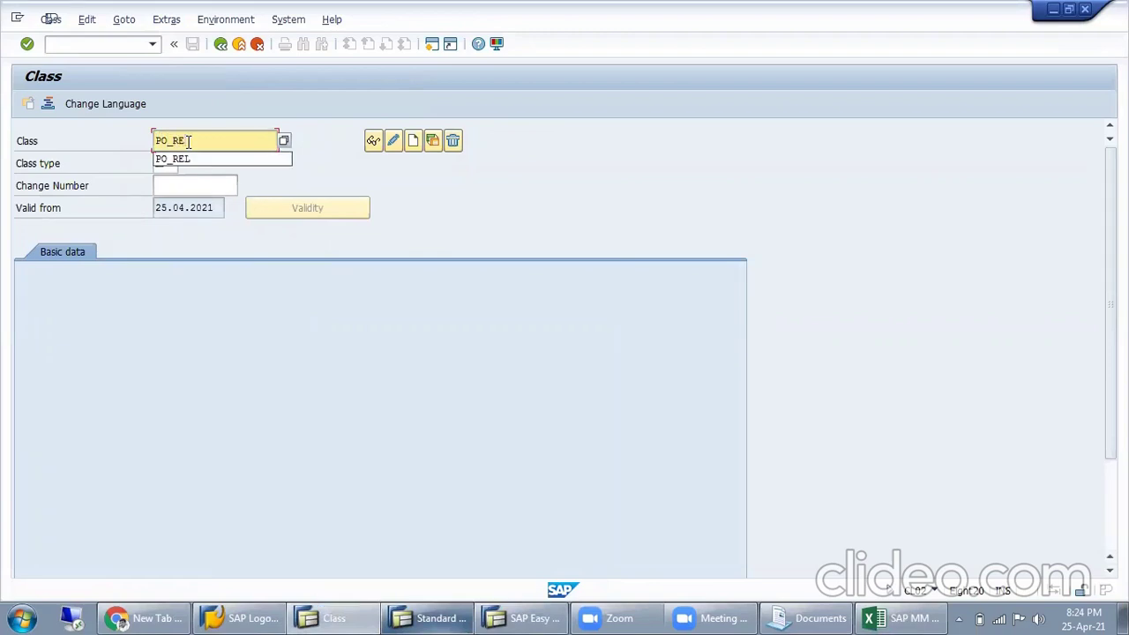
key(Return)
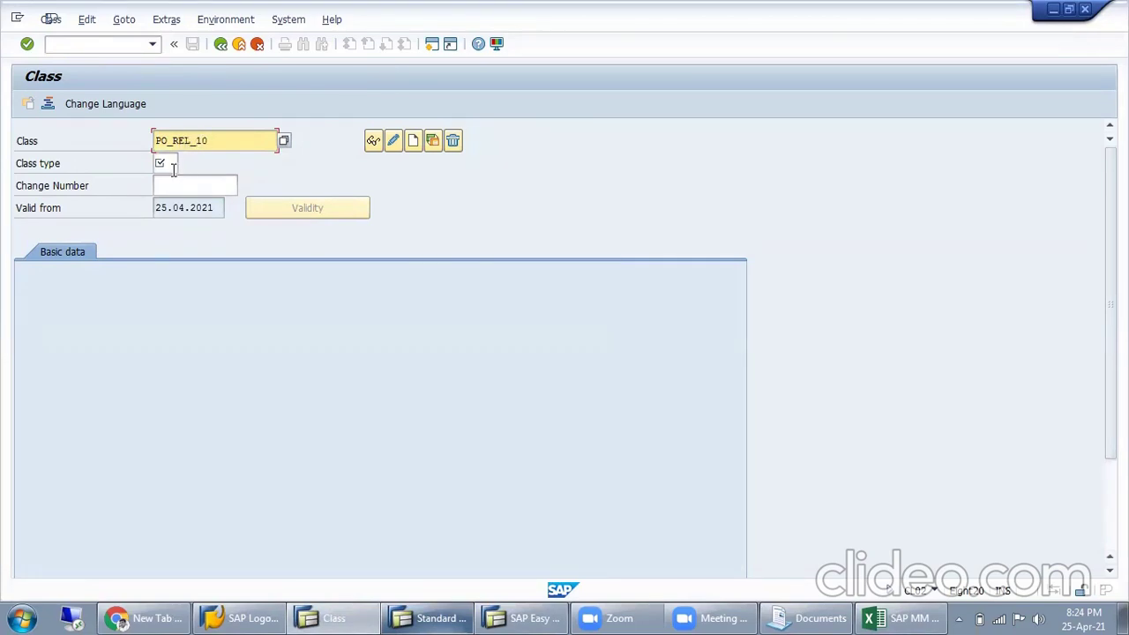
click(169, 164)
text(032)
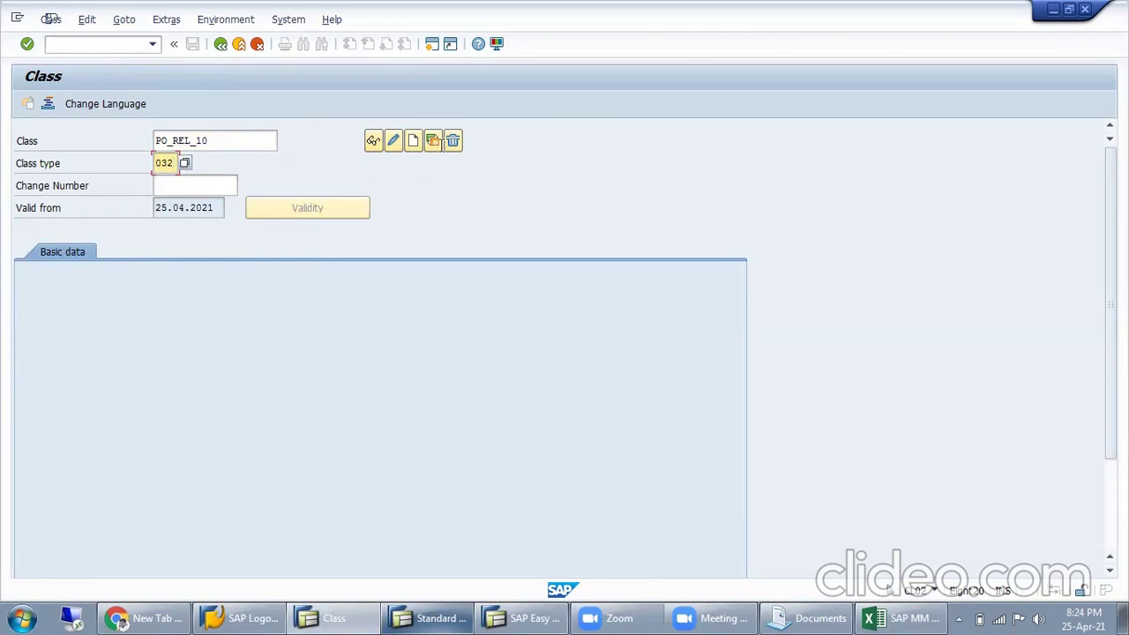
click(416, 147)
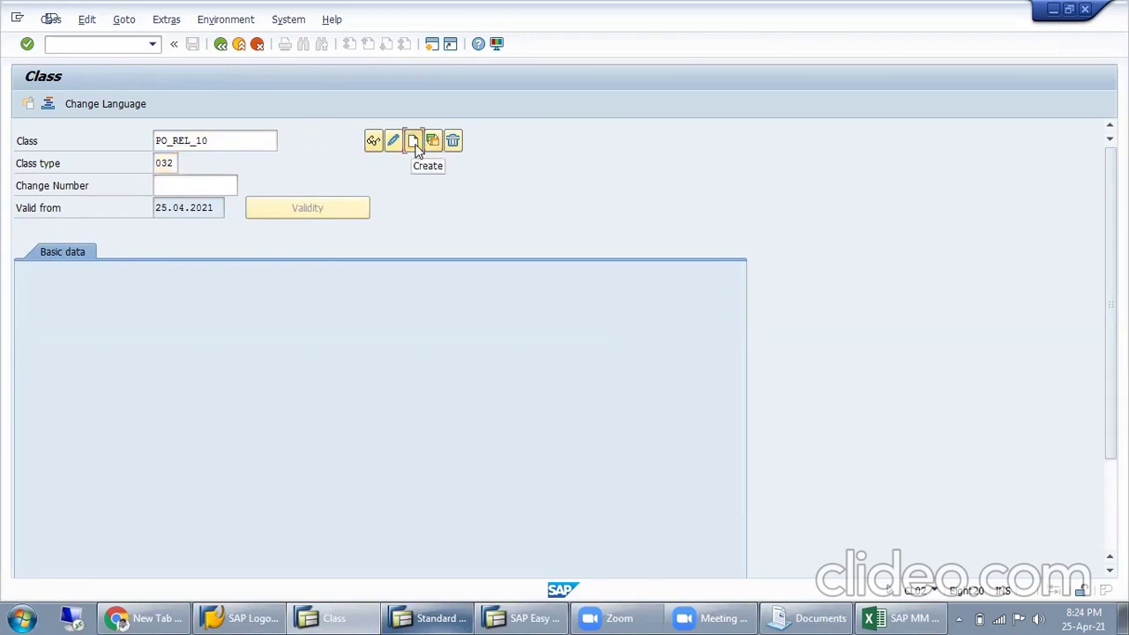
drag(220, 145, 190, 165)
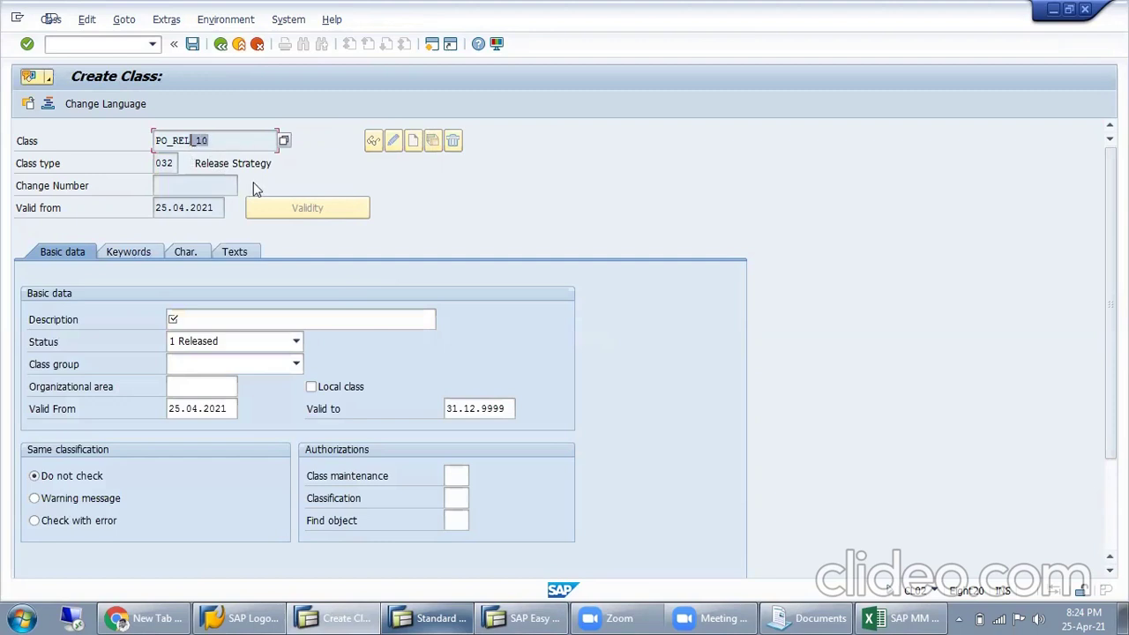
Enter PO Release as the description of the new class and view its keywords.
click(184, 321)
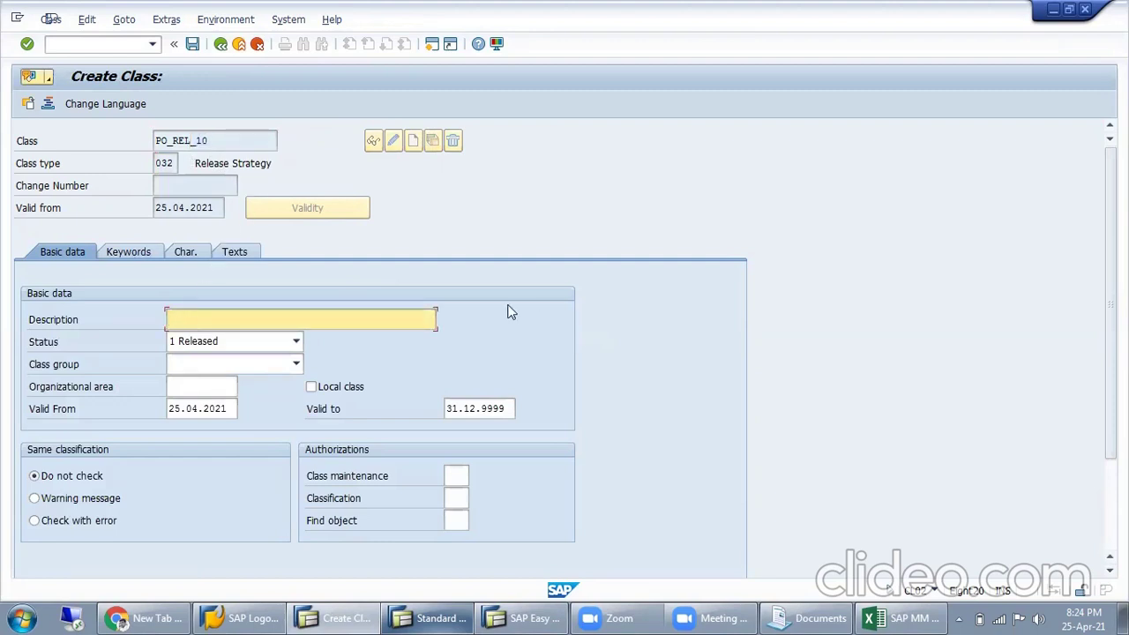
text(PO Release)
click(138, 253)
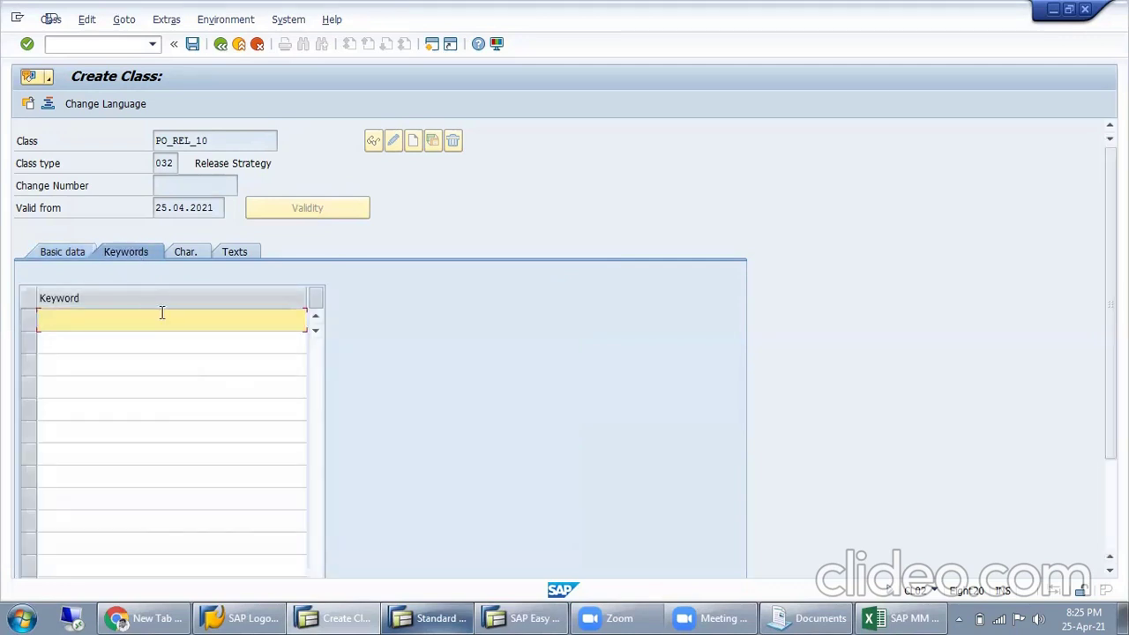
Check the characteristic name in the Excel workbook and assign the characteristic DOC_TYPE_10 to the class PO_REL_10.
click(196, 254)
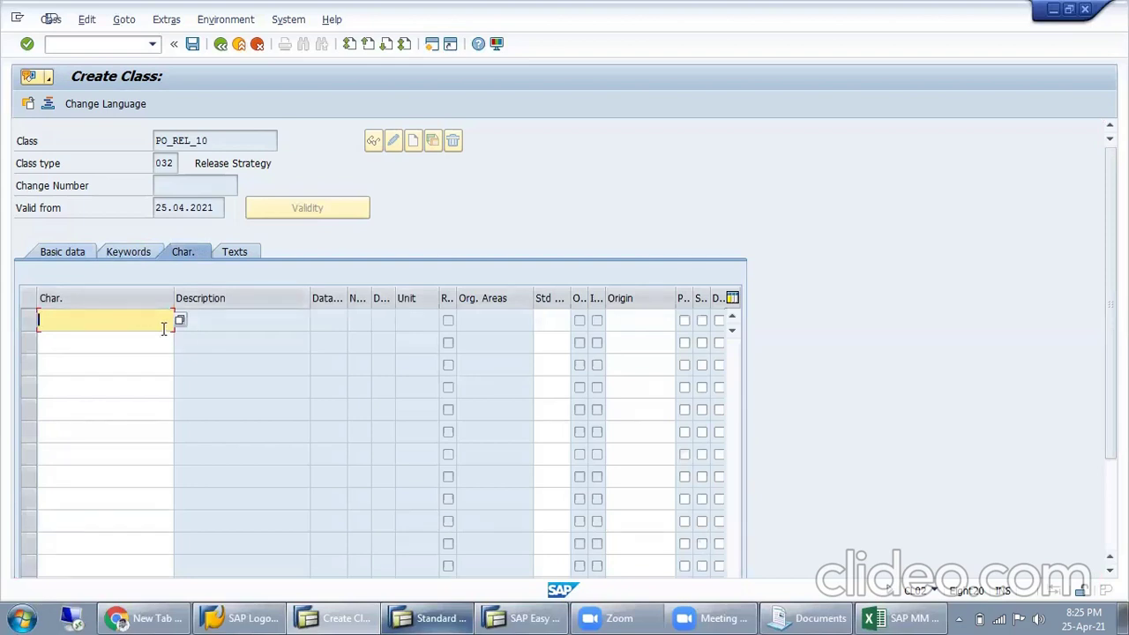
click(899, 617)
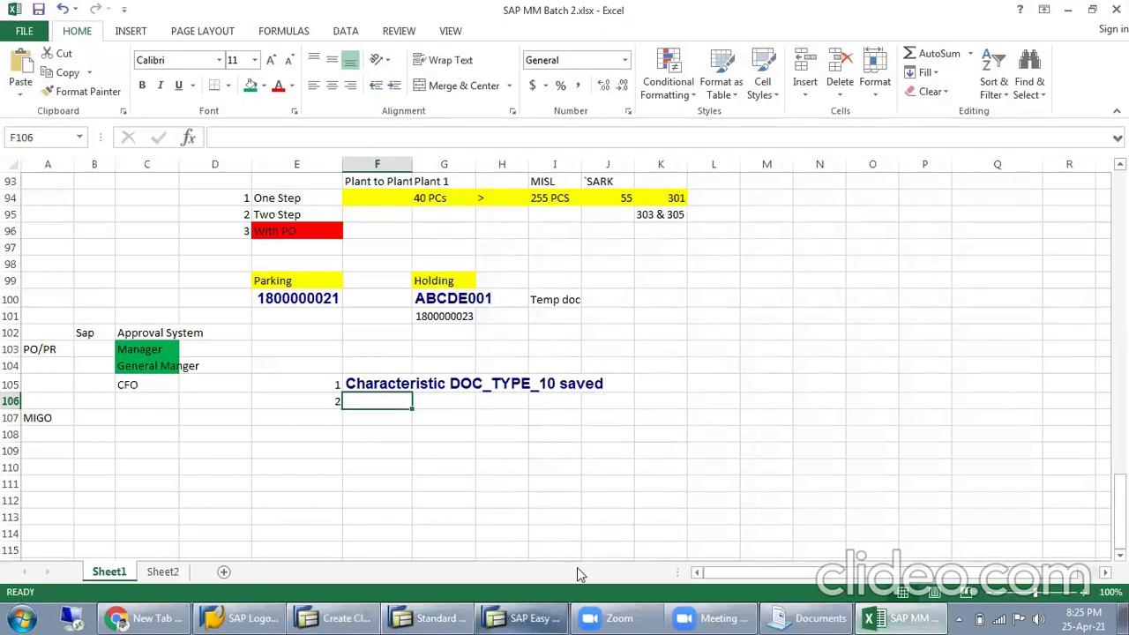
click(335, 618)
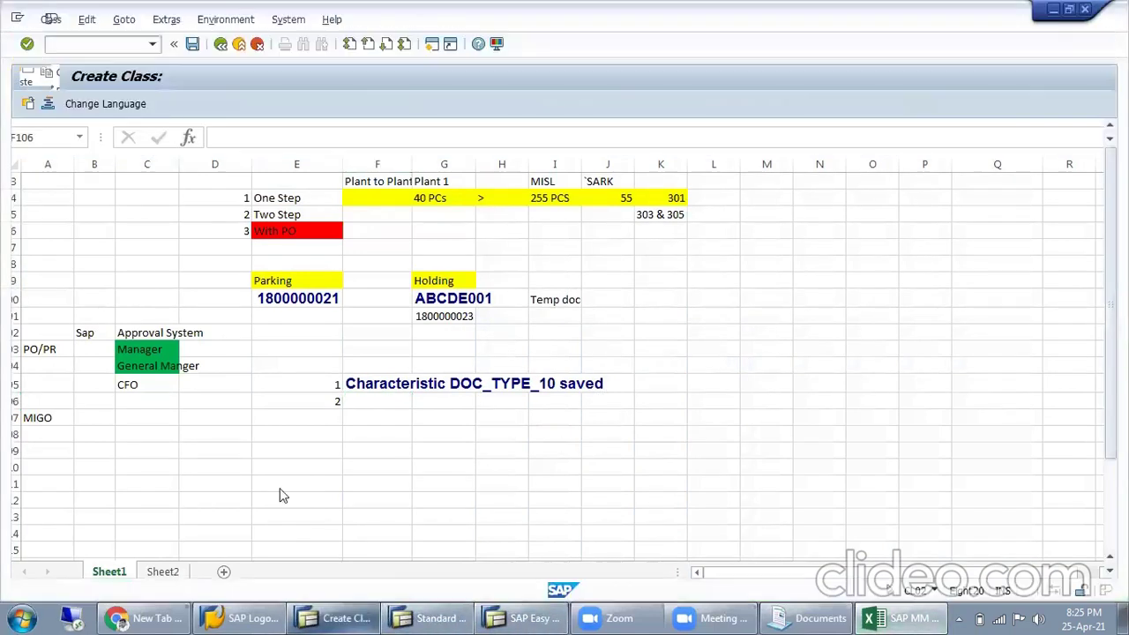
text(DOC)
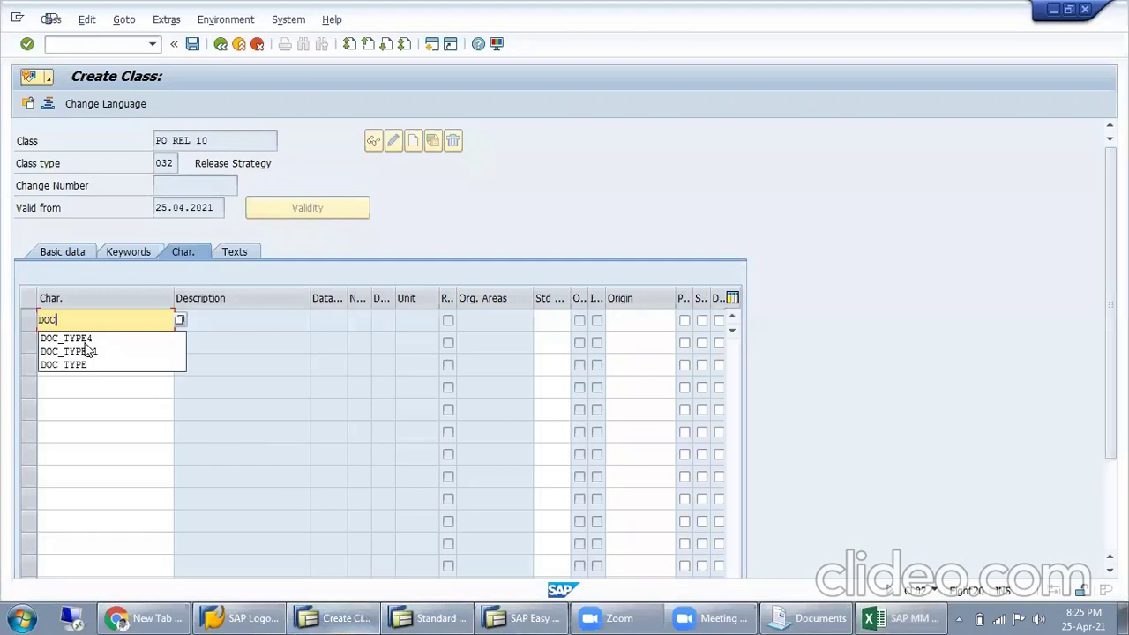
text(_TYPE_10)
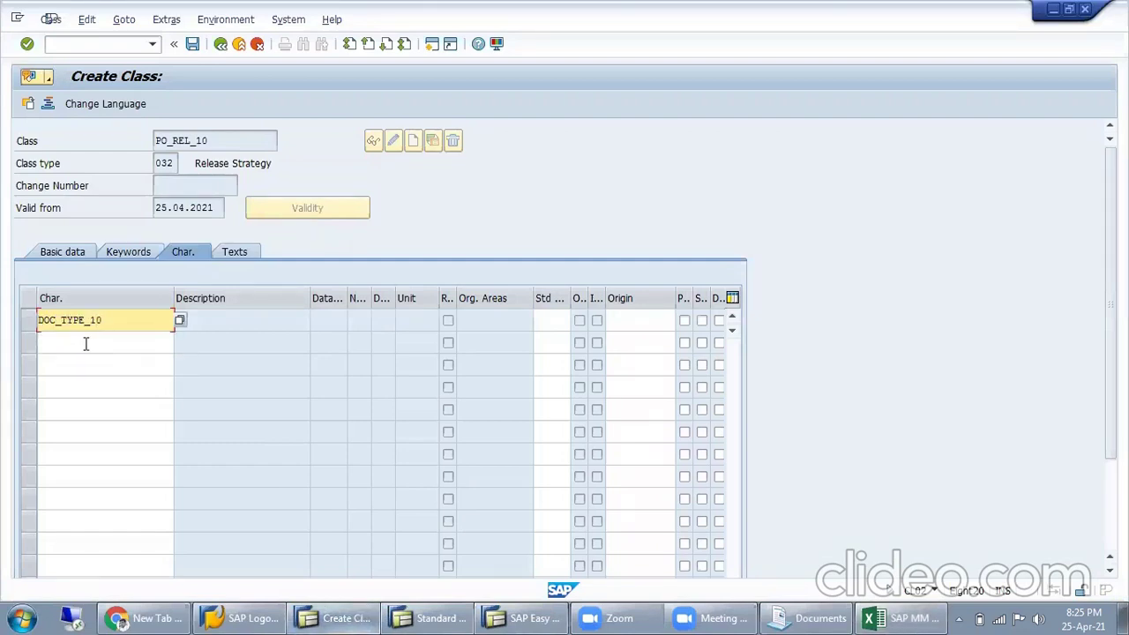
key(Return)
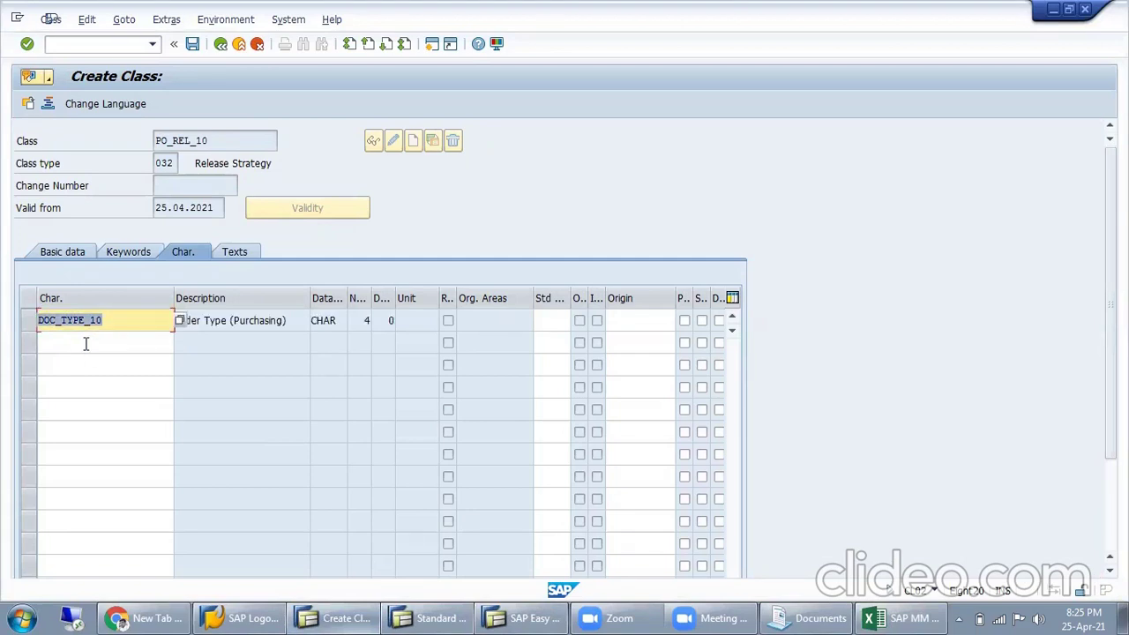
Review the class name together with its assigned characteristic and save the class PO_REL_10.
click(128, 319)
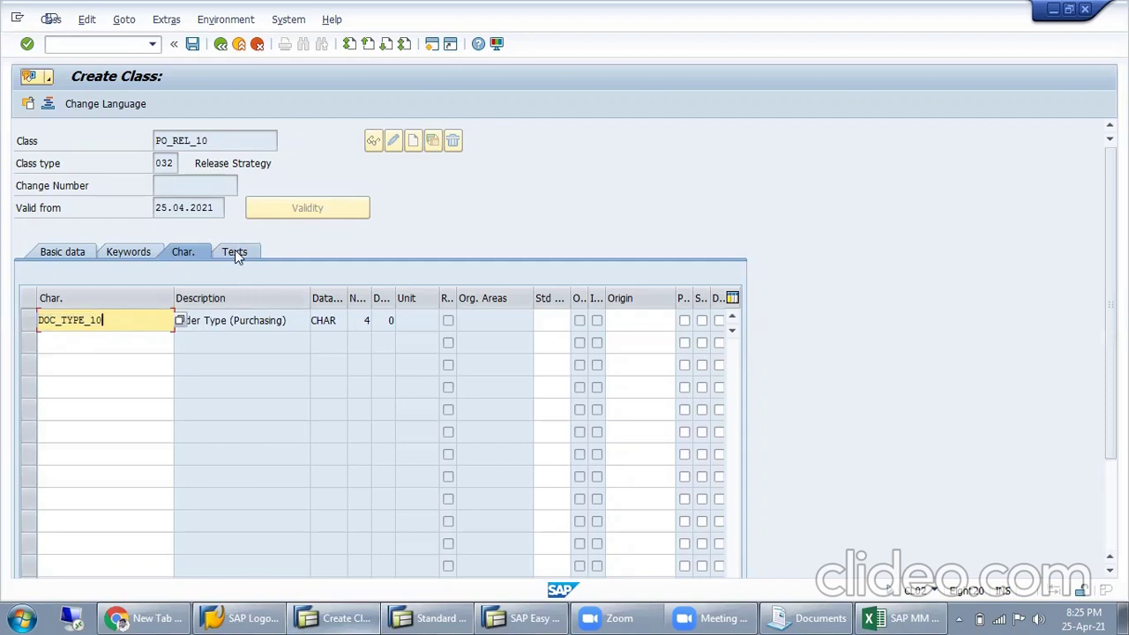
drag(239, 143, 138, 151)
click(179, 253)
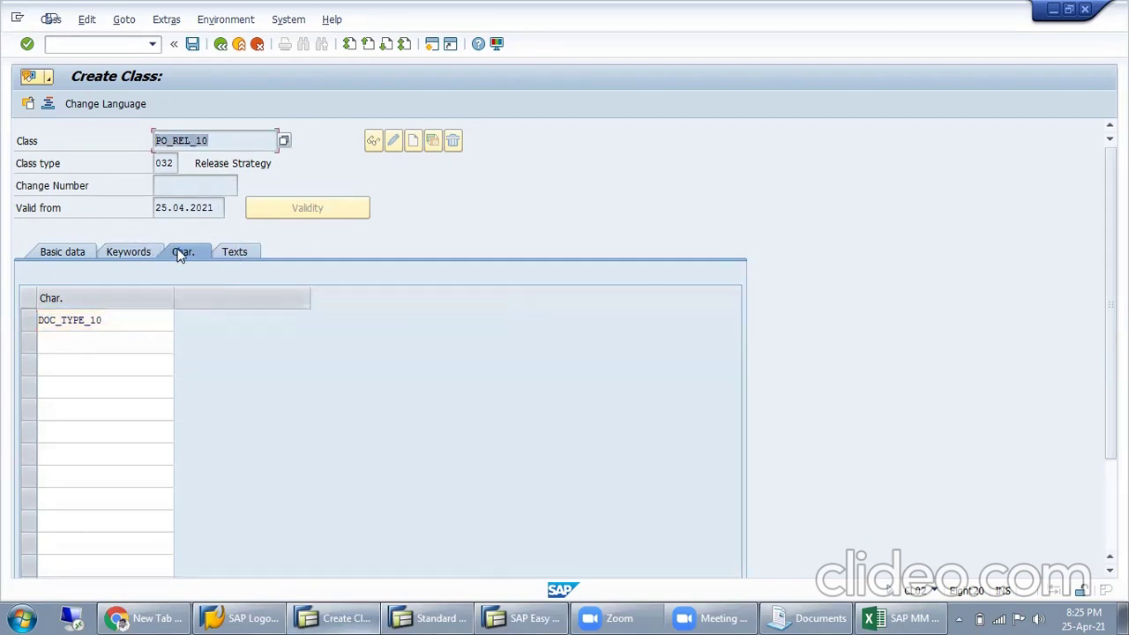
drag(147, 319, 26, 323)
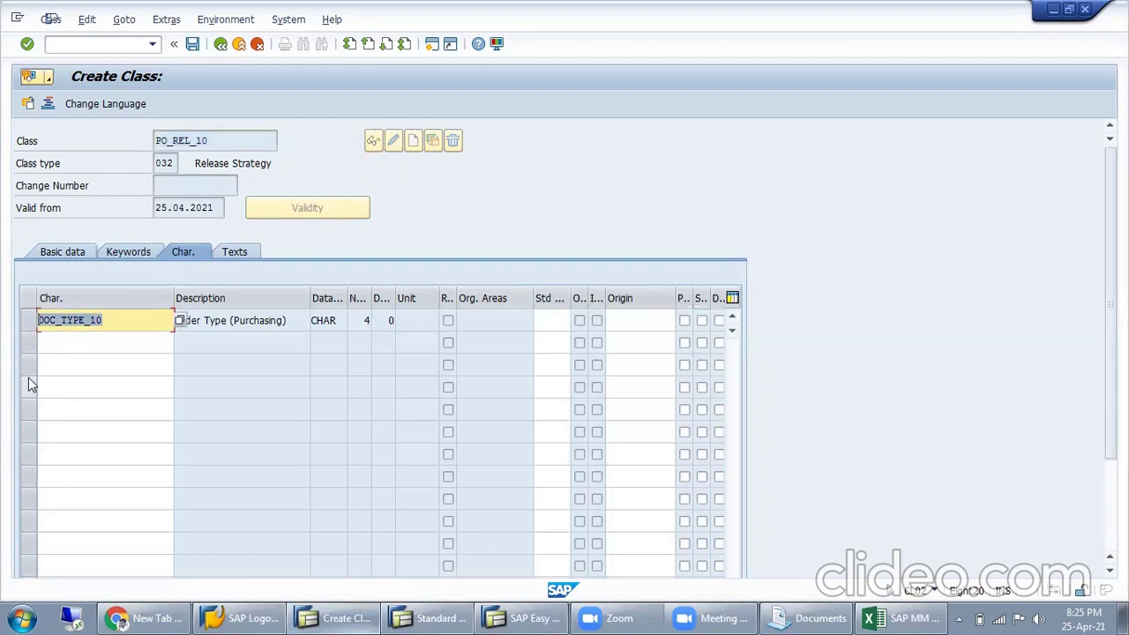
click(210, 141)
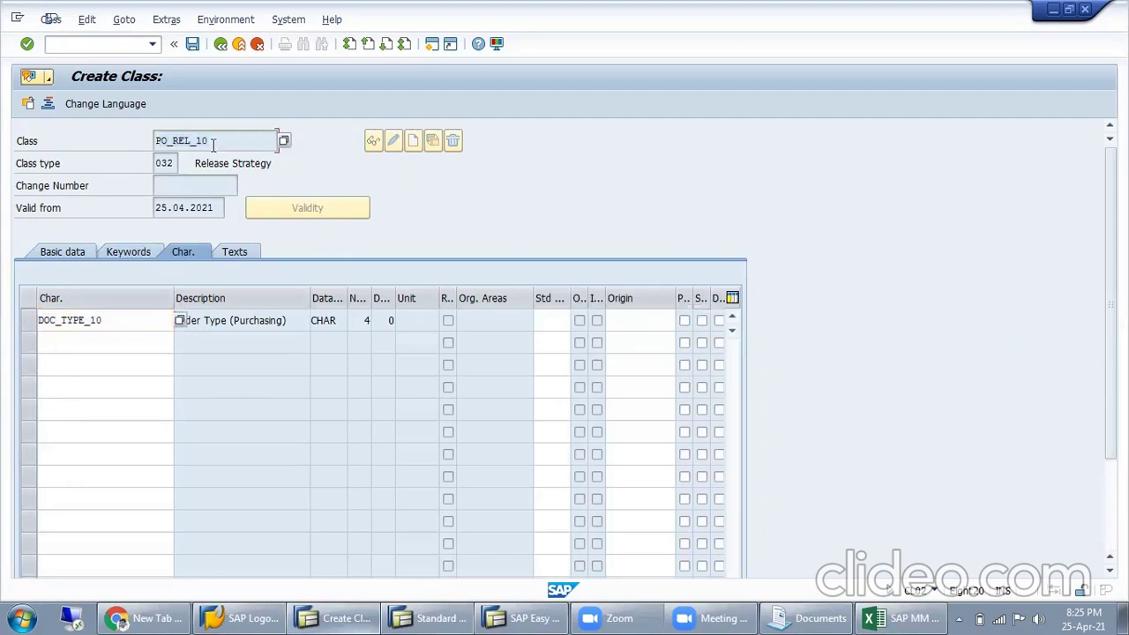
drag(148, 323, 37, 323)
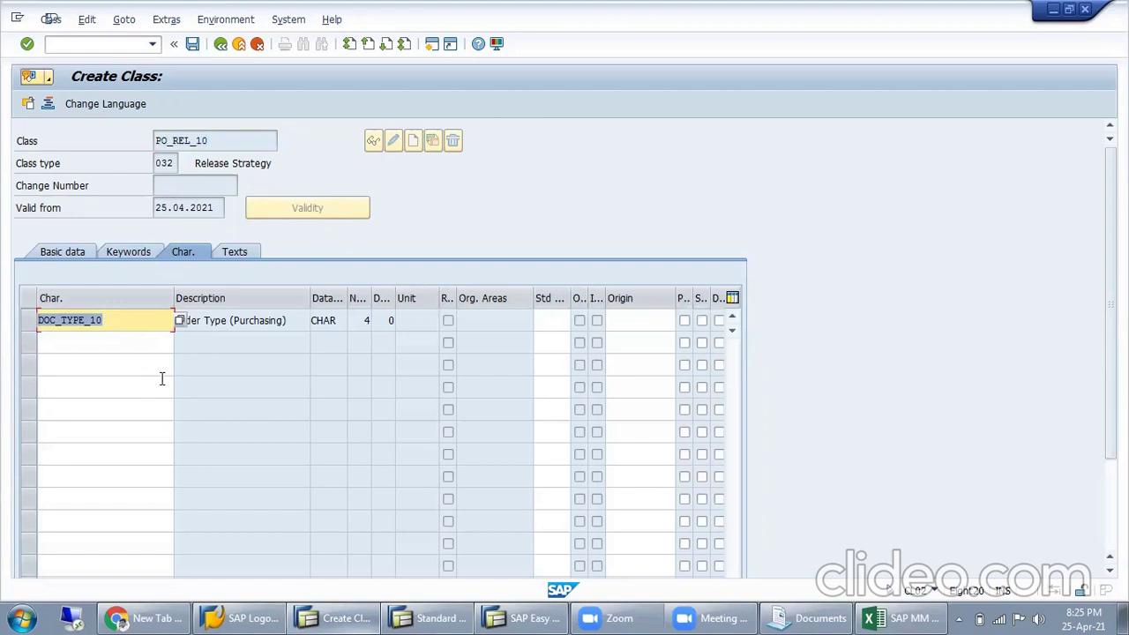
click(192, 44)
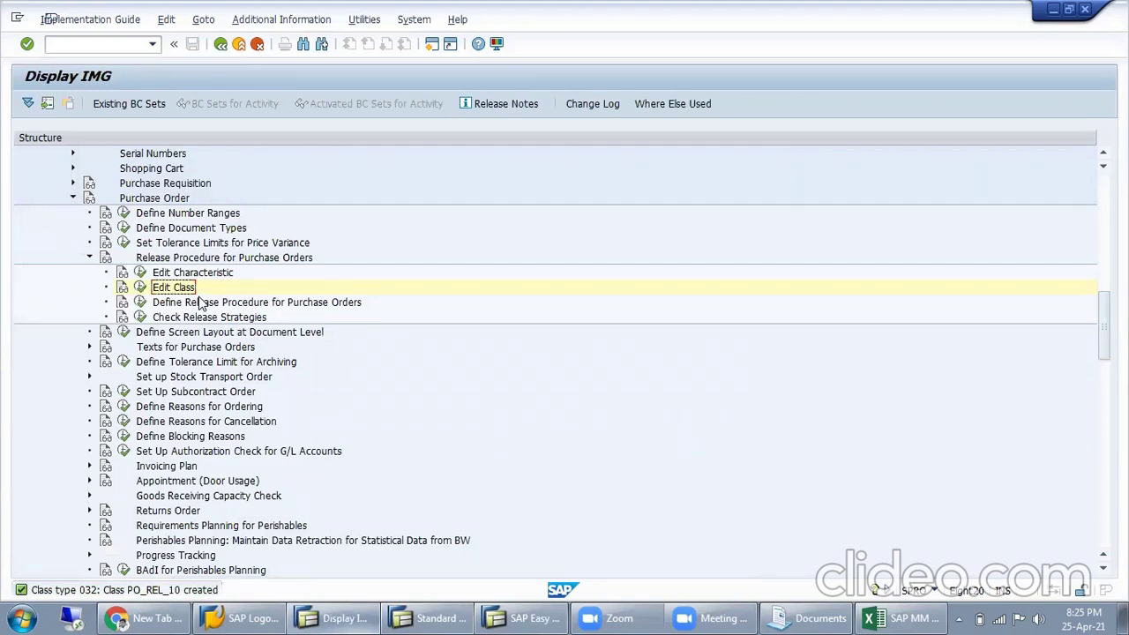
Open Define Release Procedure for Purchase Orders and review its activities, from Release Groups to Workflow.
click(256, 304)
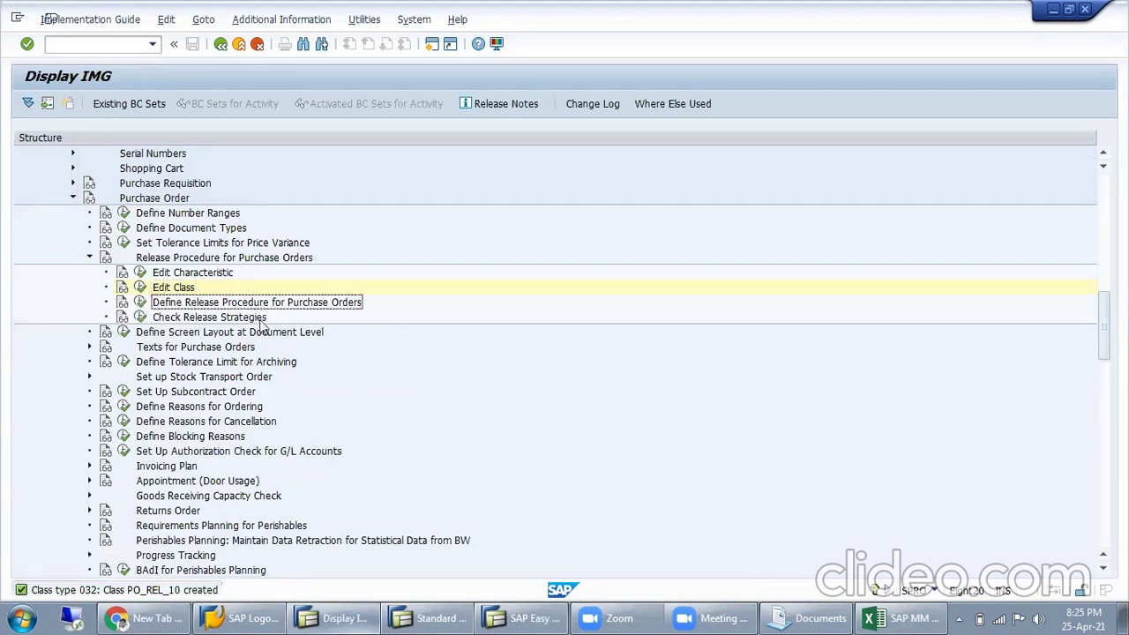
click(140, 302)
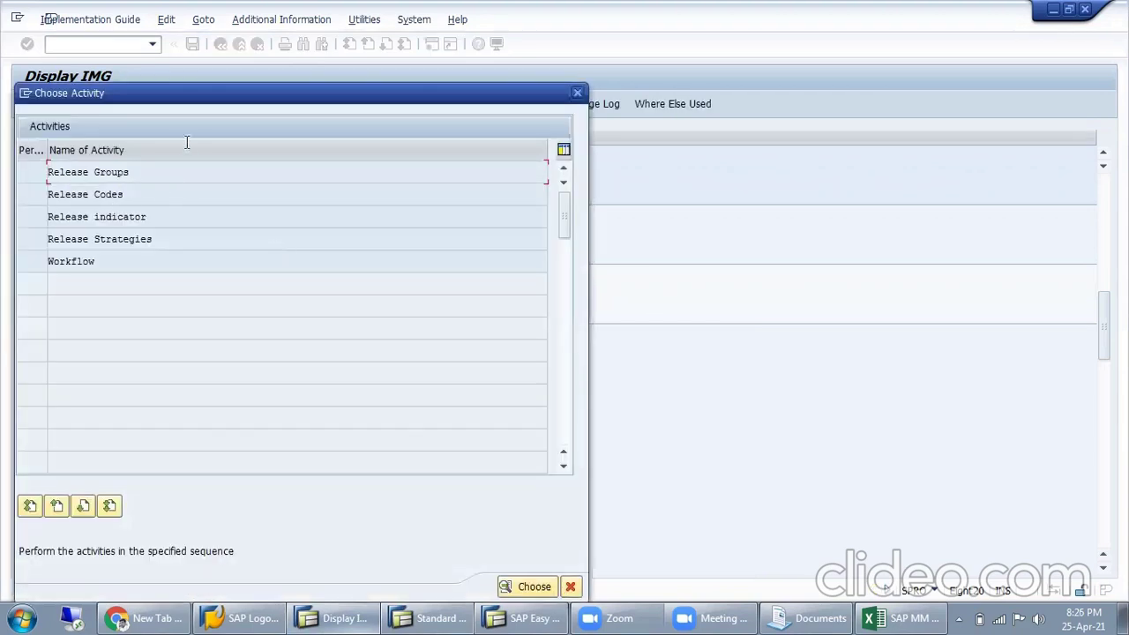
drag(207, 99, 364, 102)
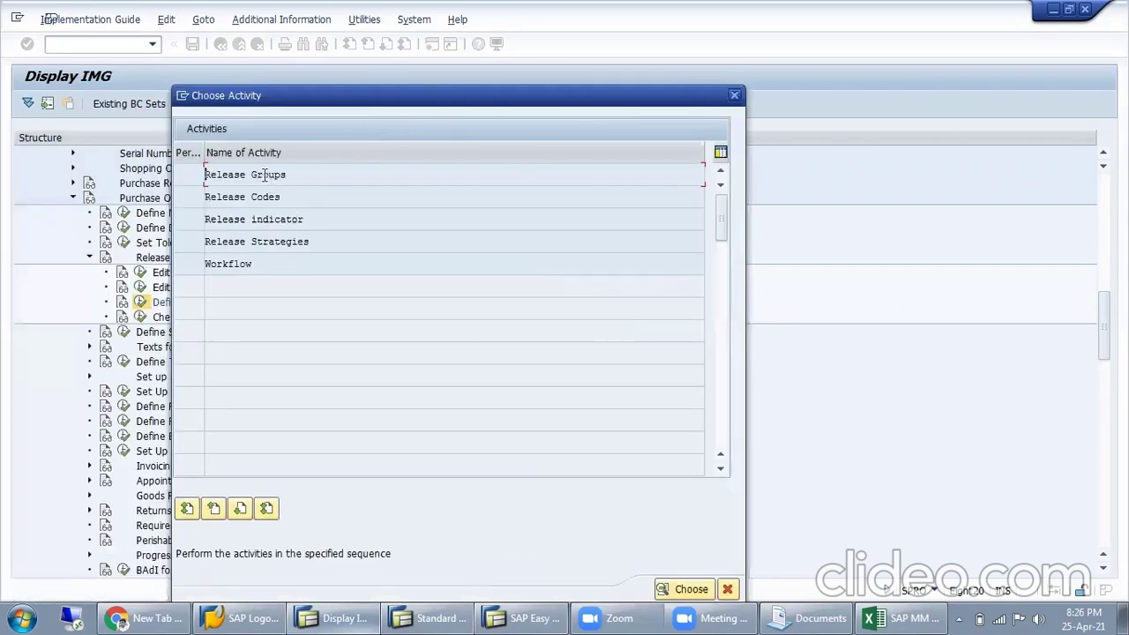
click(254, 241)
click(247, 264)
drag(315, 240, 191, 250)
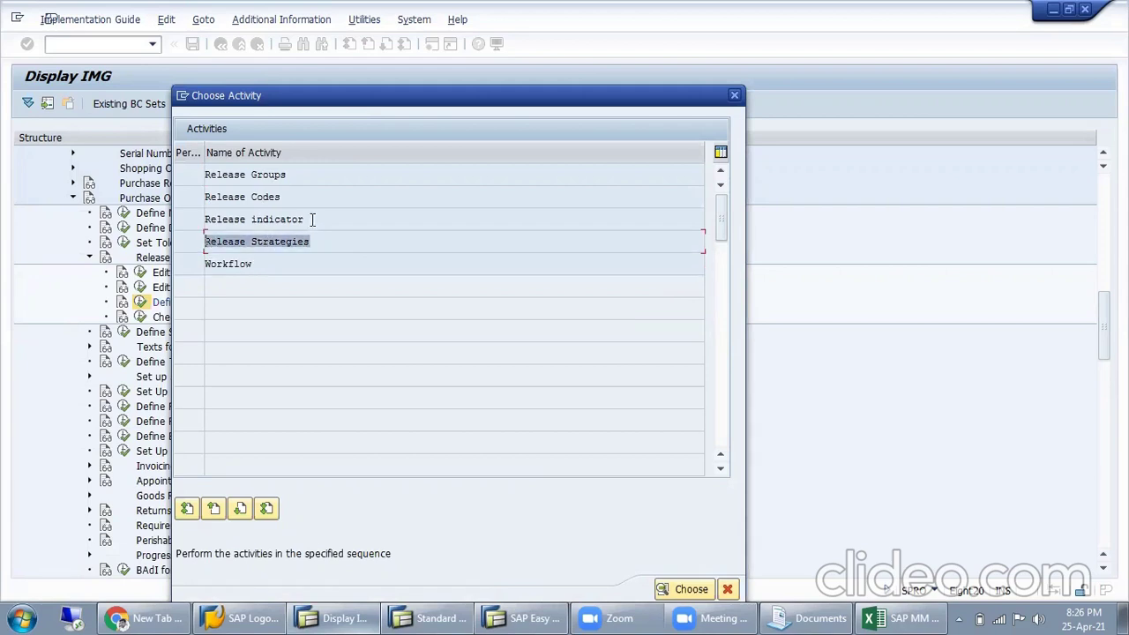
click(269, 175)
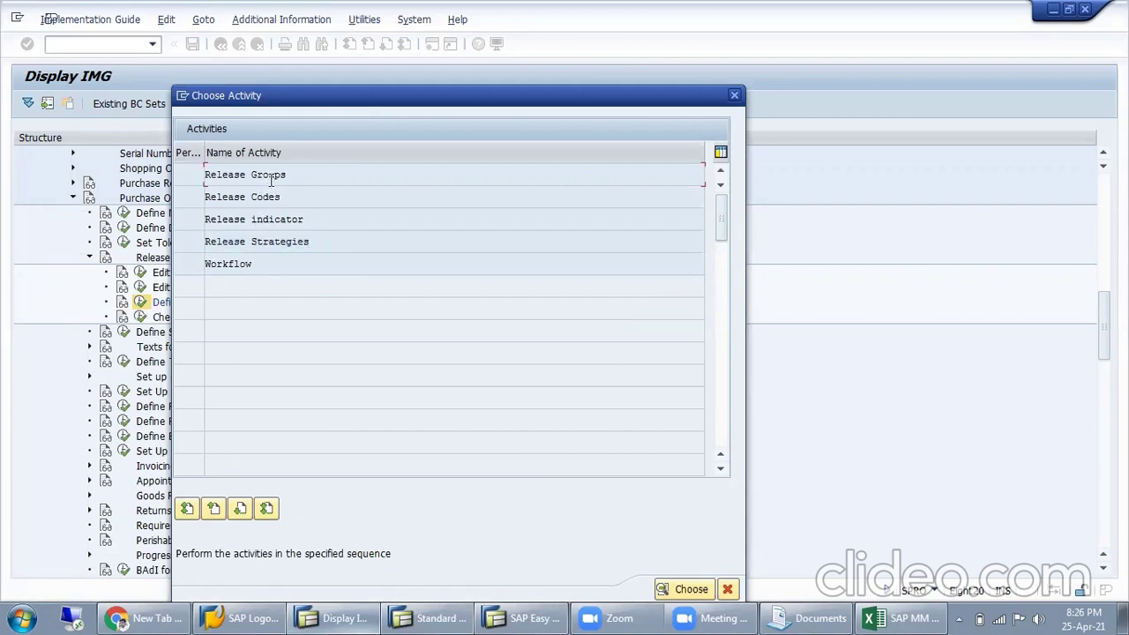
Examine the release group code and description in the open standard purchase order, then return to the activity selection.
click(431, 618)
click(186, 208)
drag(247, 212, 141, 212)
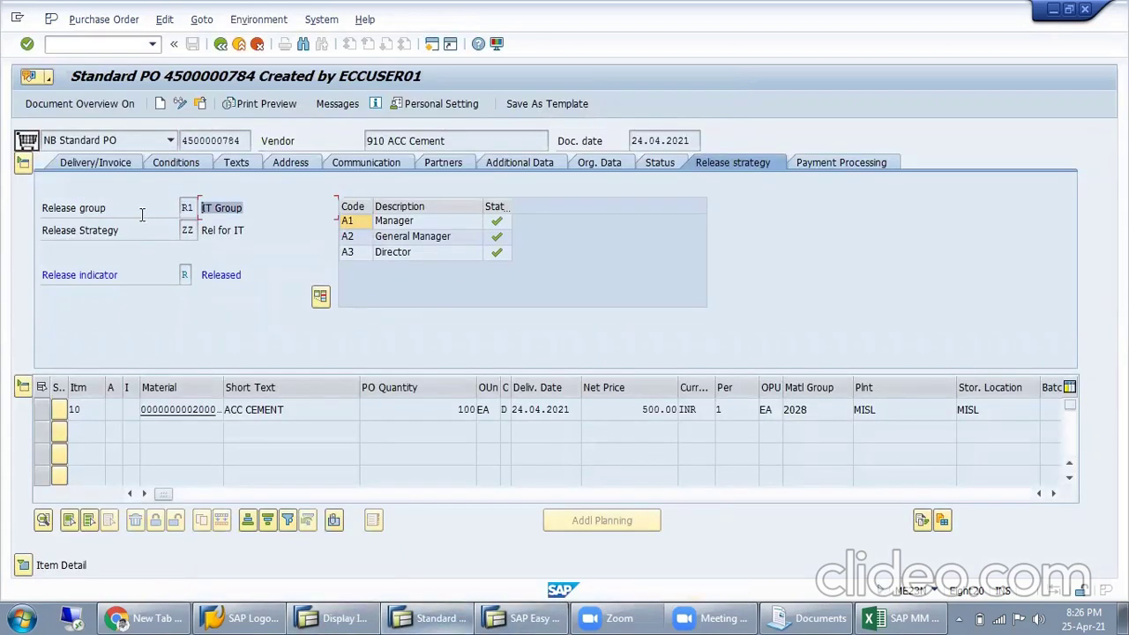
click(185, 210)
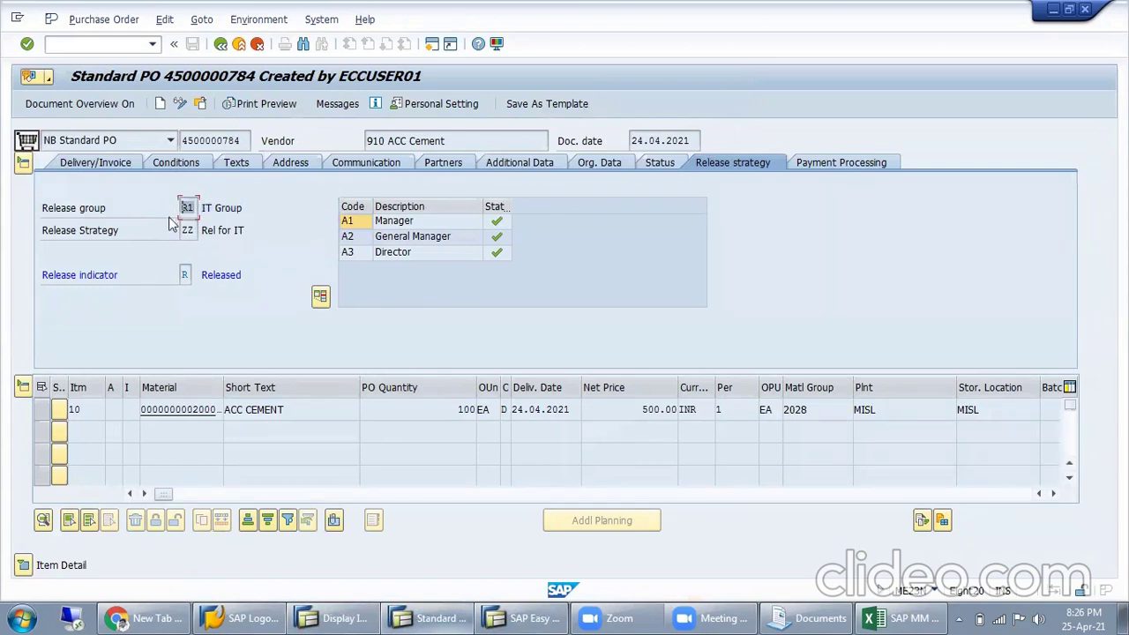
click(374, 611)
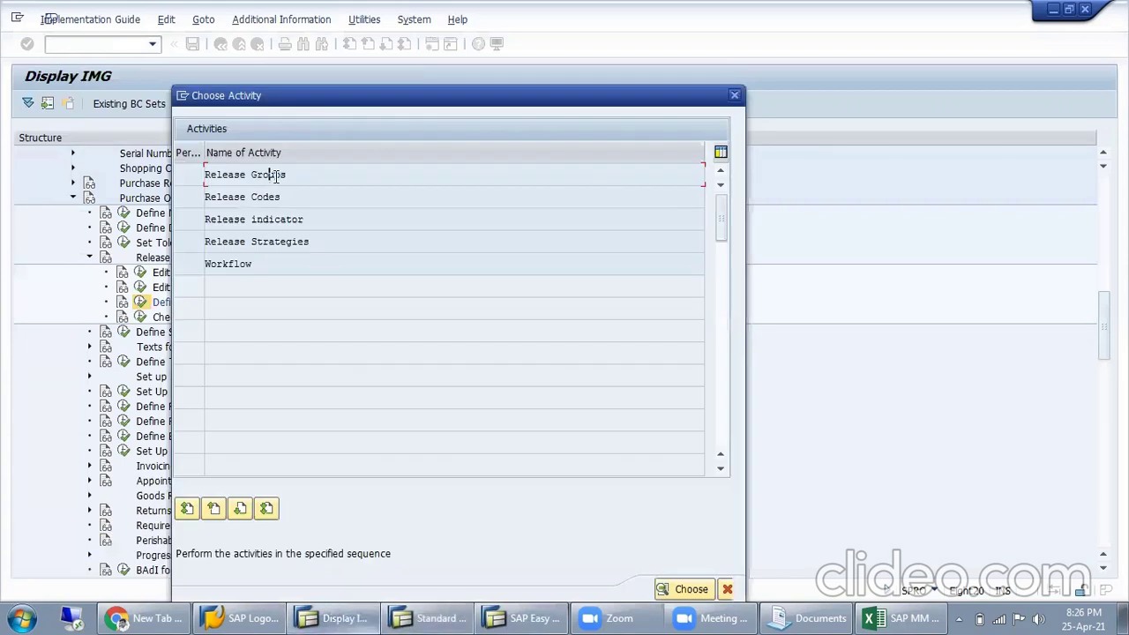
Try to delete the release groups R1 and R2, and leave the Release Groups view without saving.
double_click(276, 177)
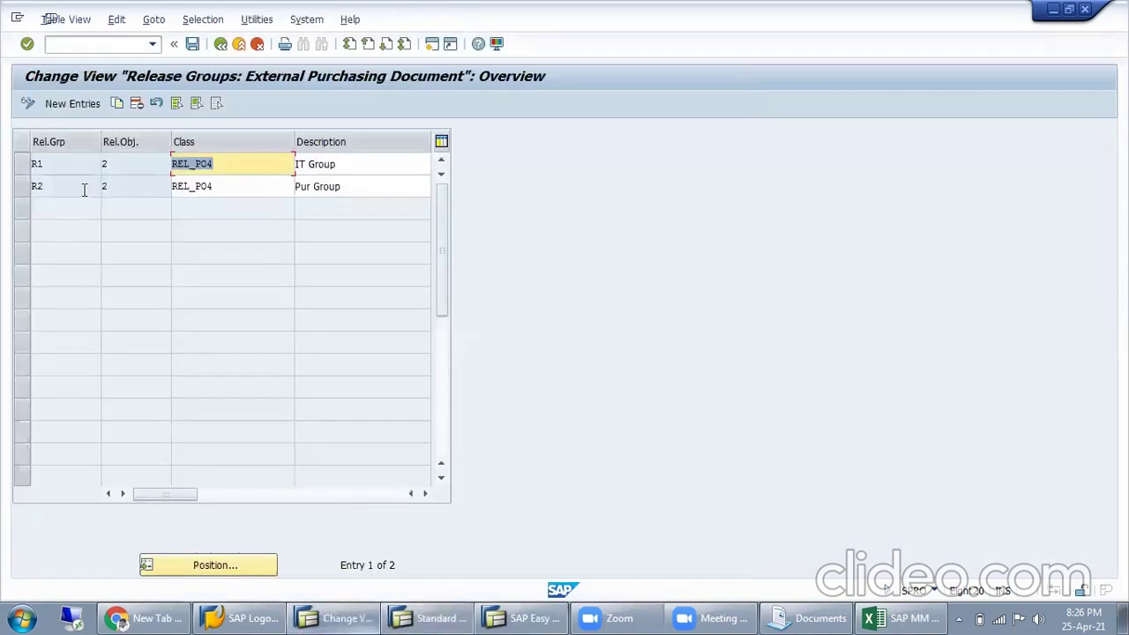
click(20, 166)
click(20, 185)
click(137, 104)
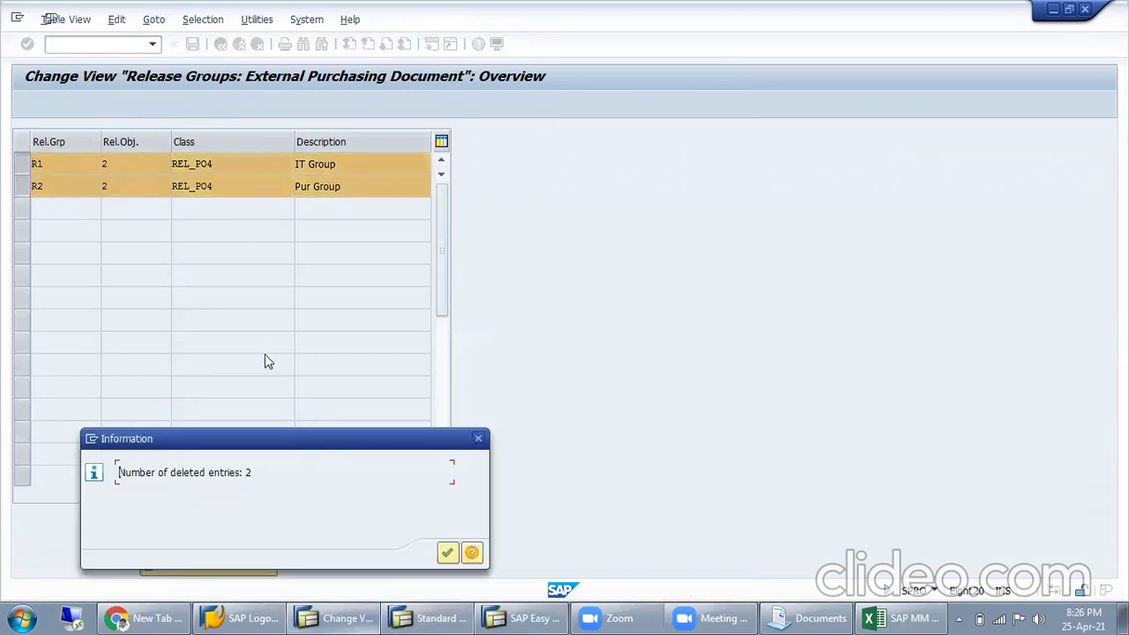
click(481, 443)
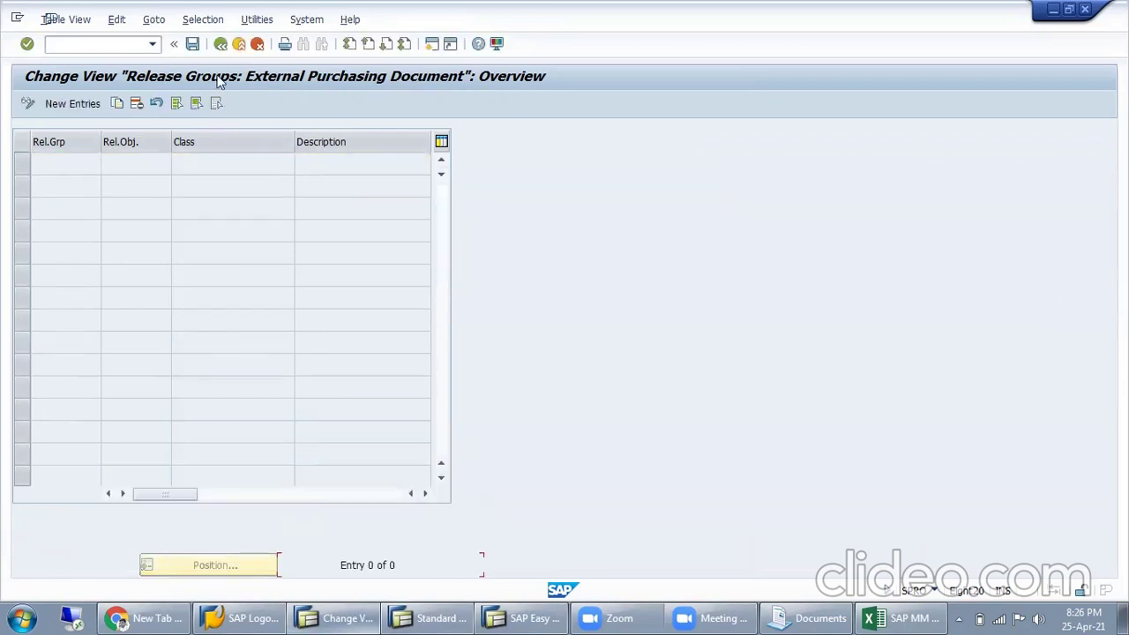
click(220, 43)
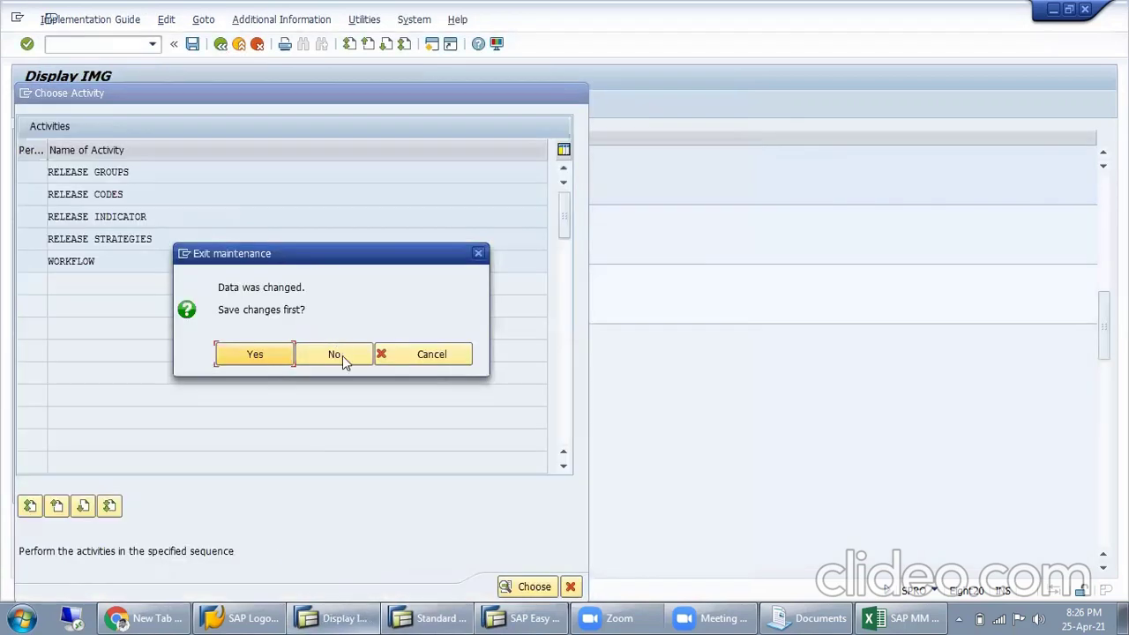
click(263, 353)
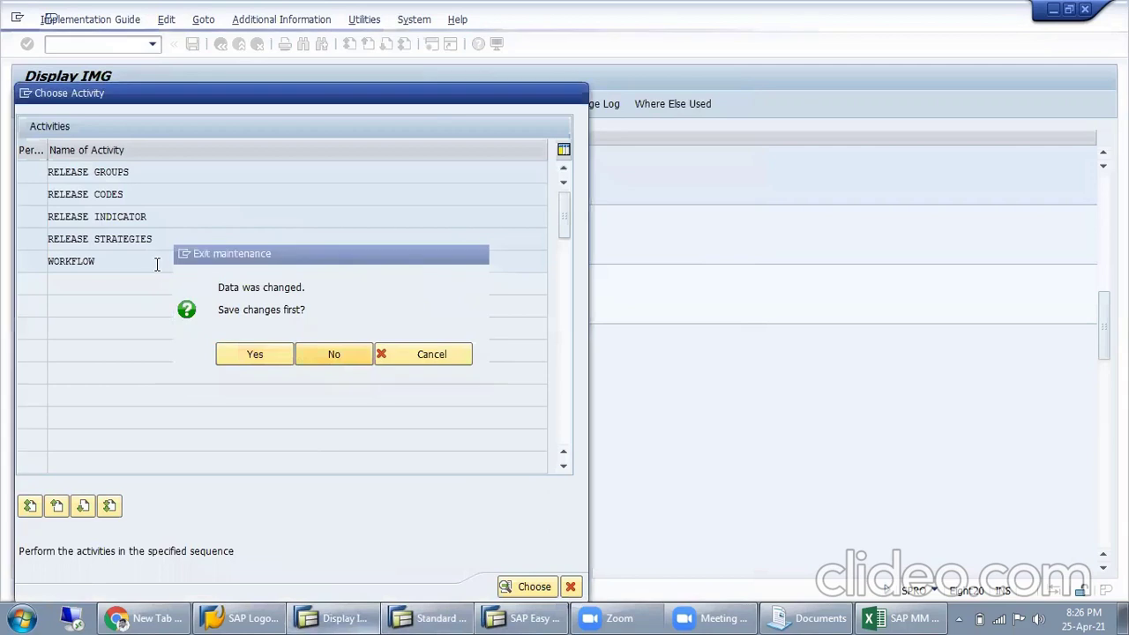
Open Release Groups and create a new entry with release group M1 and class PO_REL_10.
double_click(138, 172)
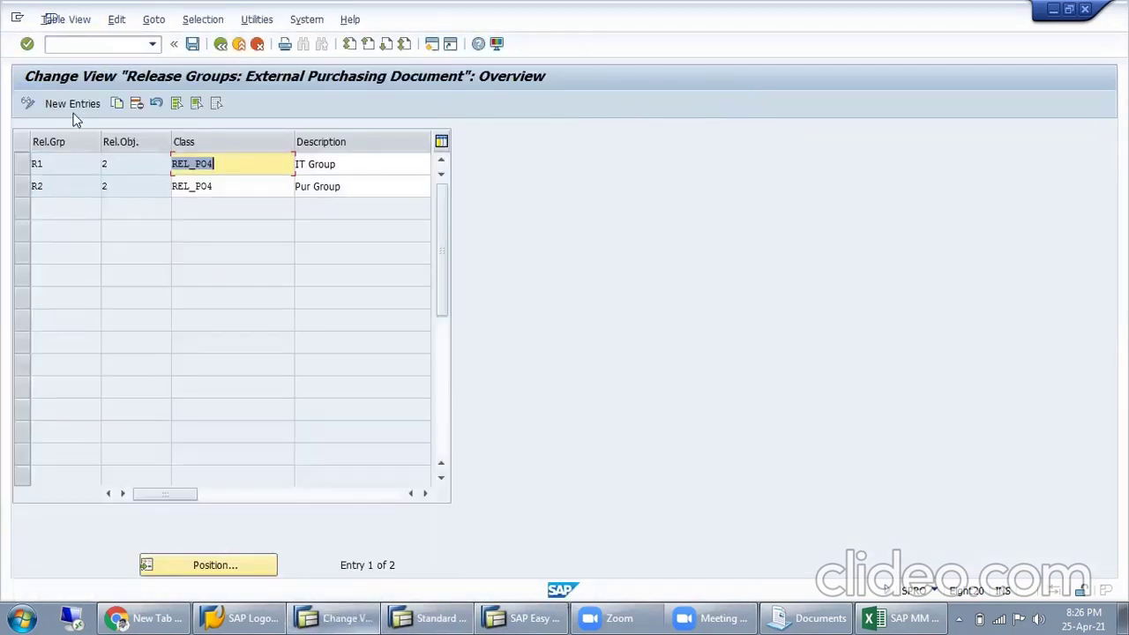
click(72, 108)
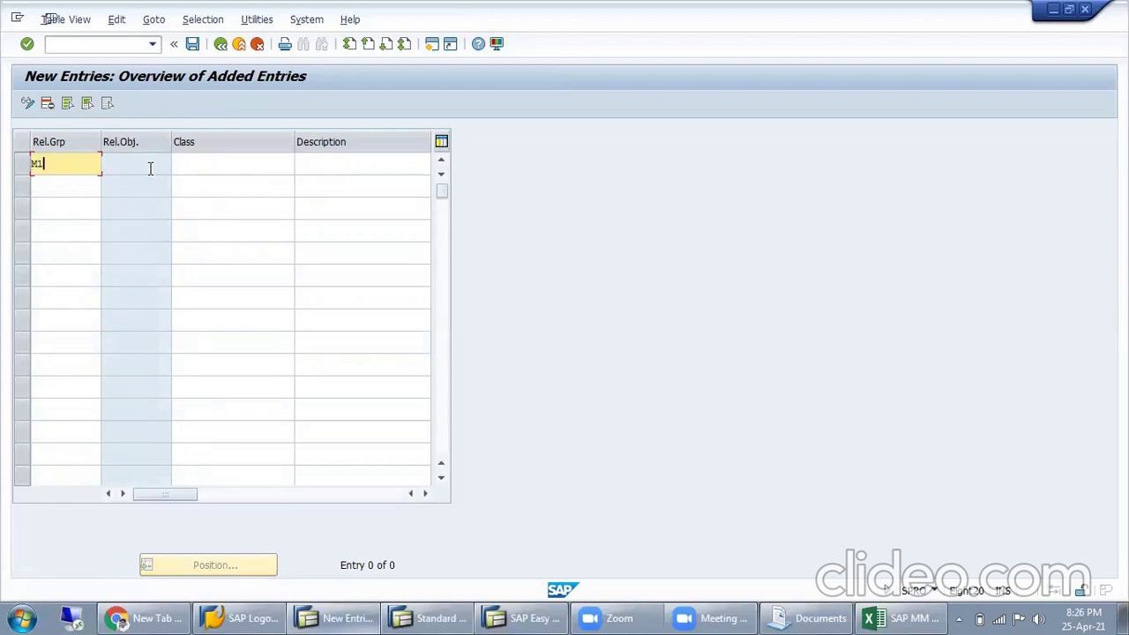
key(Tab)
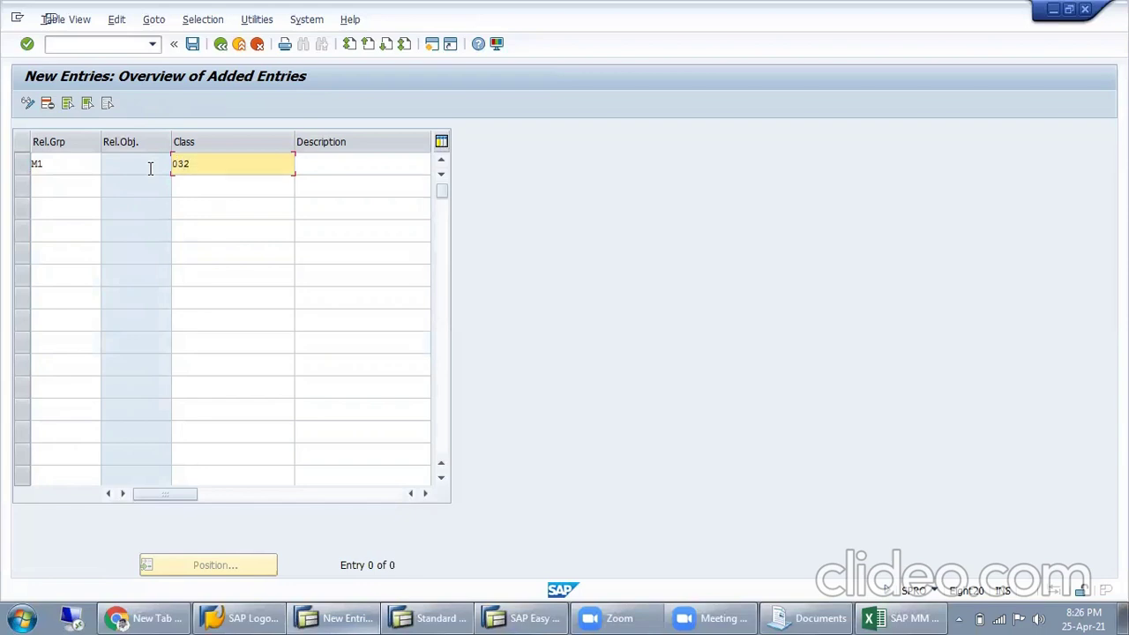
key(BackSpace)
key(BackSpace)
key(BackSpace)
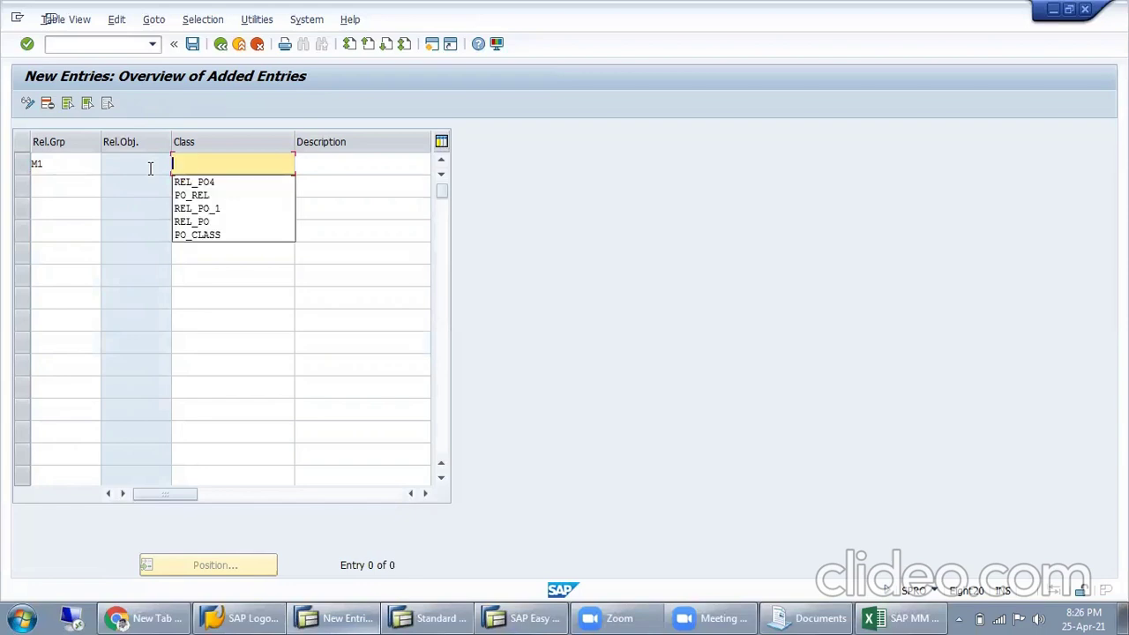
text(PO)
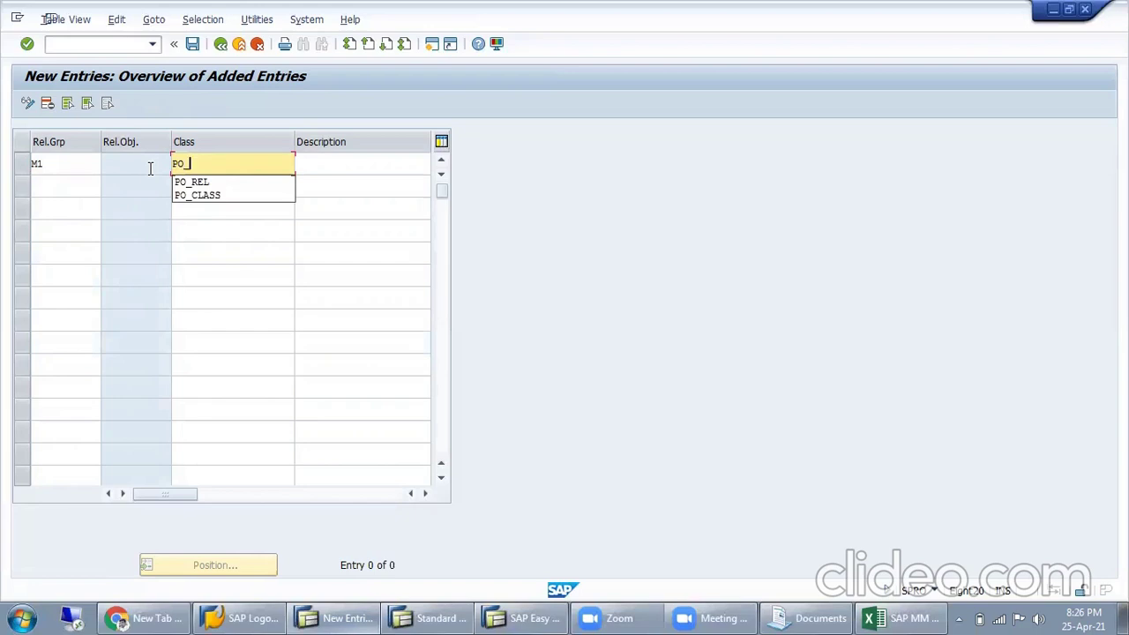
text(_REL_10)
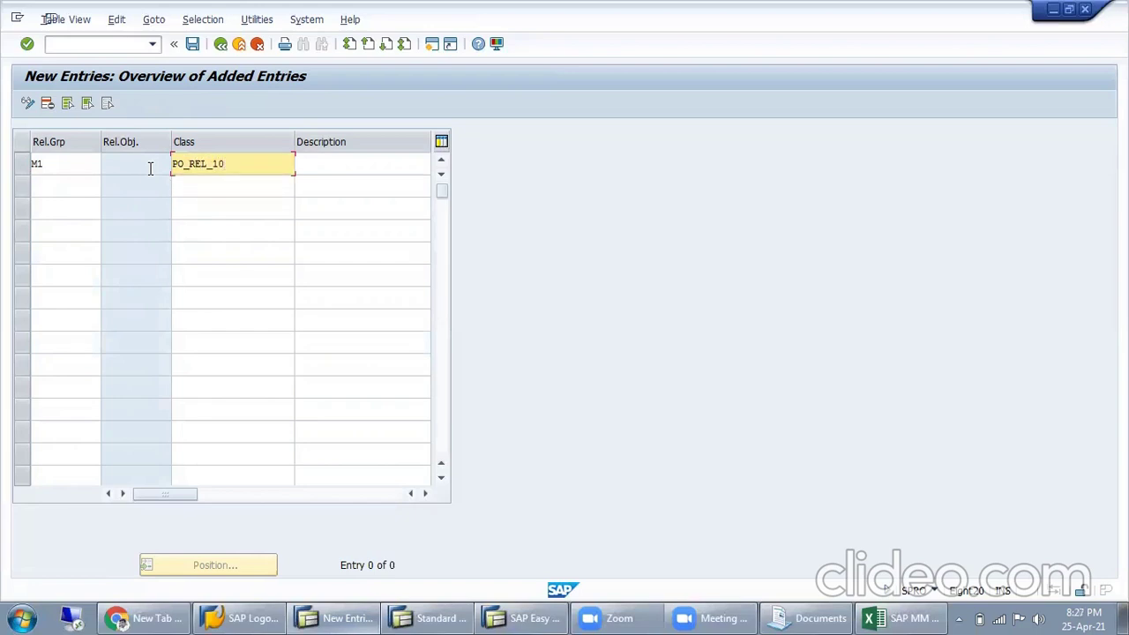
Confirm the new M1 entry and set its description to SAP Batch.
click(150, 169)
text(2)
key(Return)
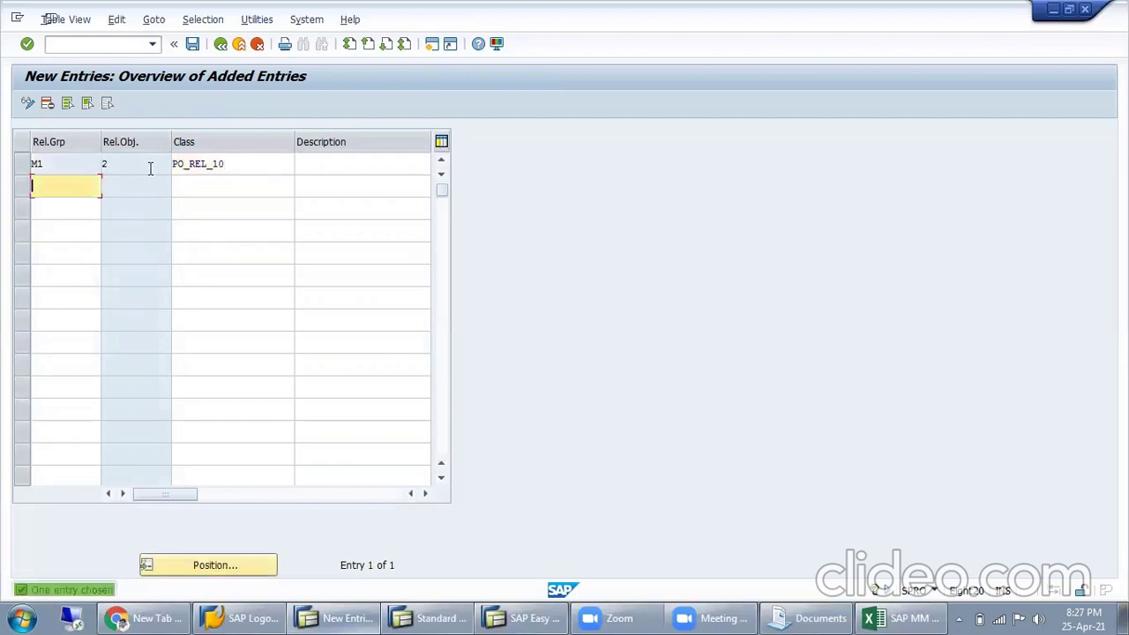
click(319, 167)
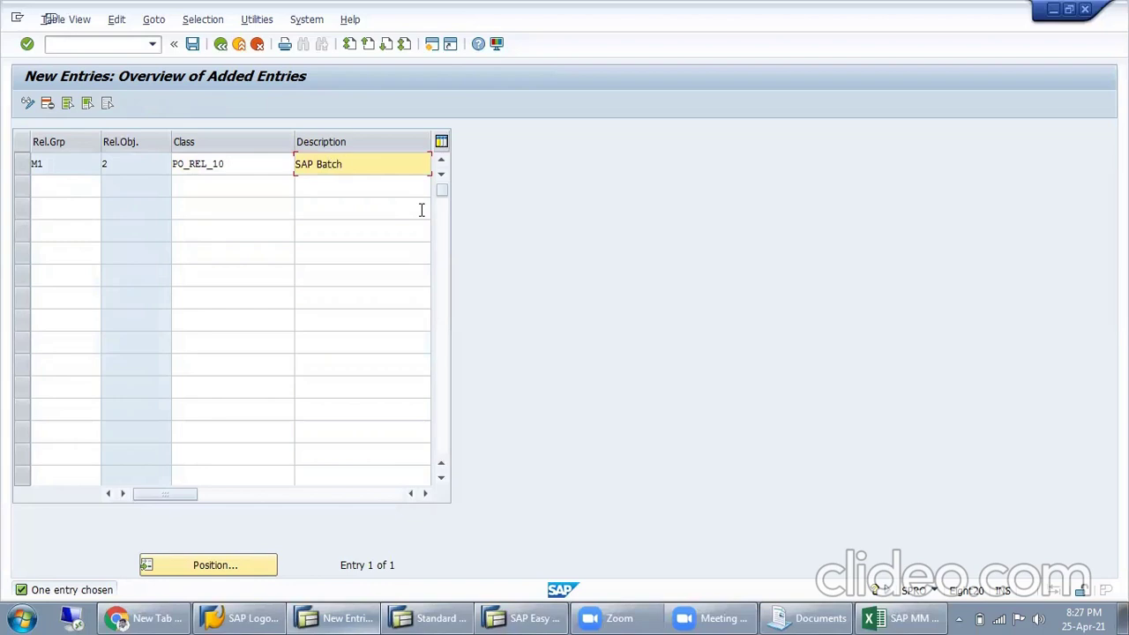
Change the M1 entry's description to SAP MM Batch 2, save the release group, and acknowledge the release class information.
text(MM)
click(59, 183)
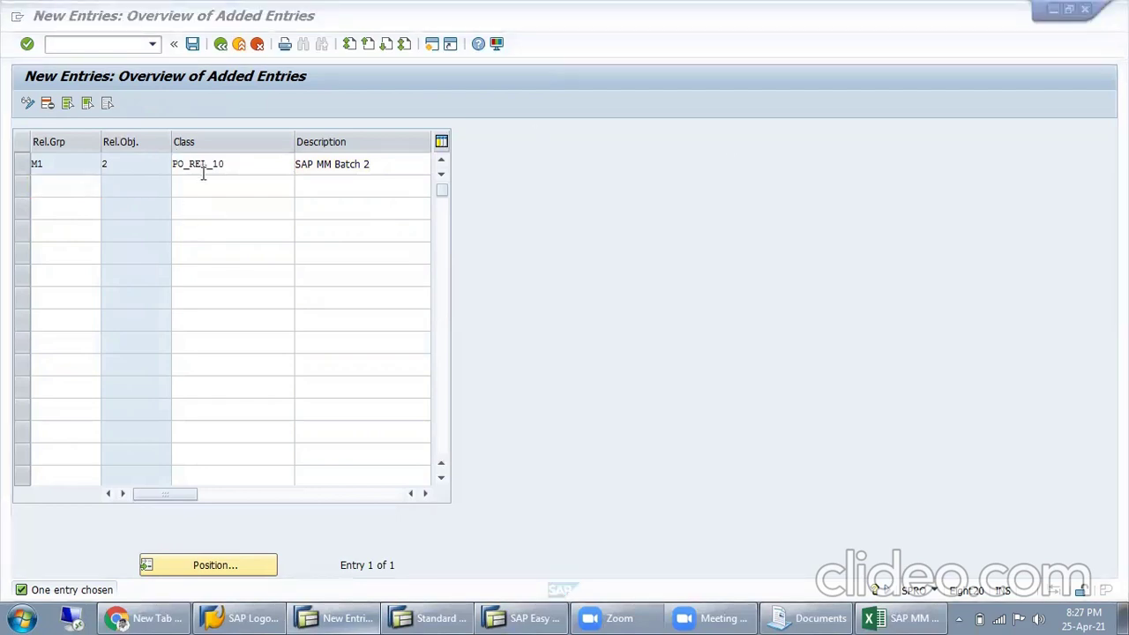
click(192, 44)
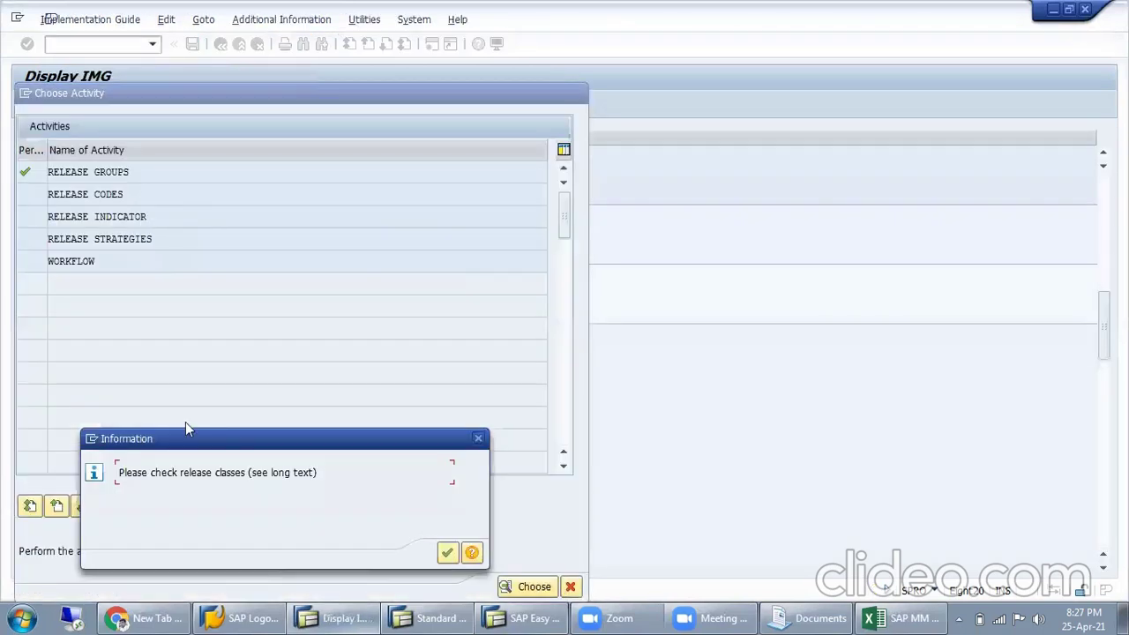
click(447, 554)
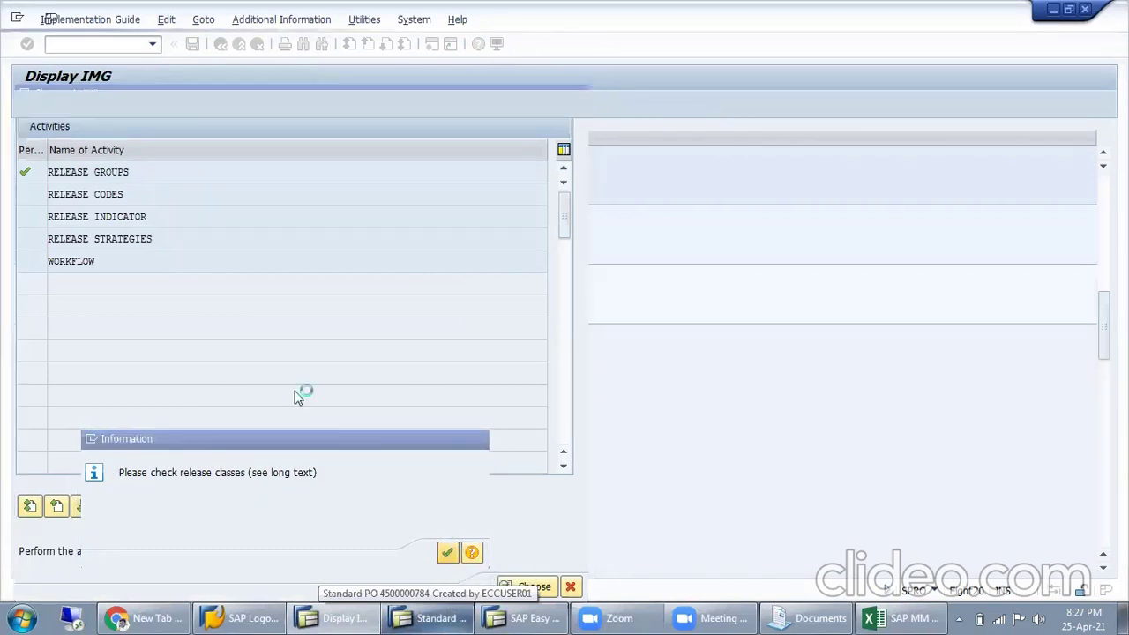
Check the M1 entry's class against the notes in the Excel workbook and return to the Release Groups overview in SAP.
click(257, 161)
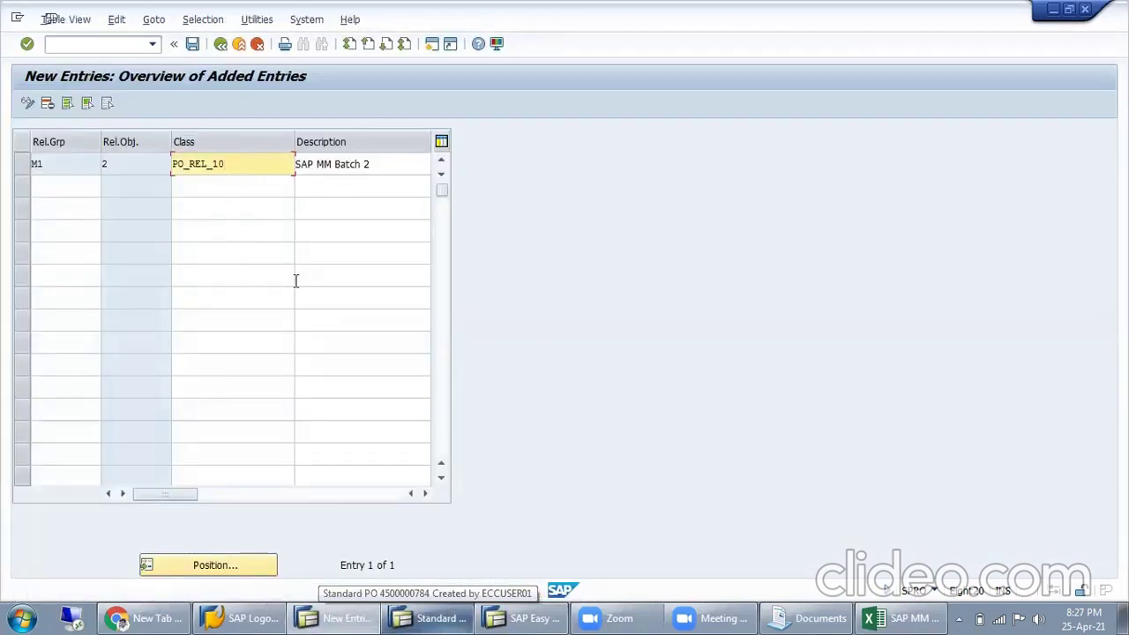
click(918, 617)
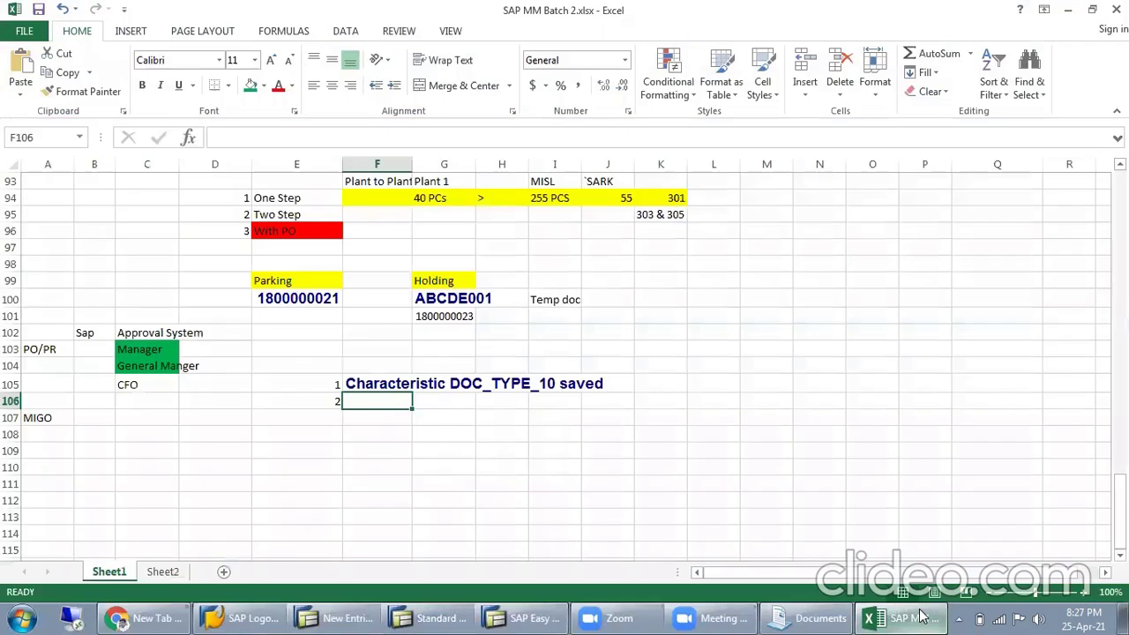
click(922, 616)
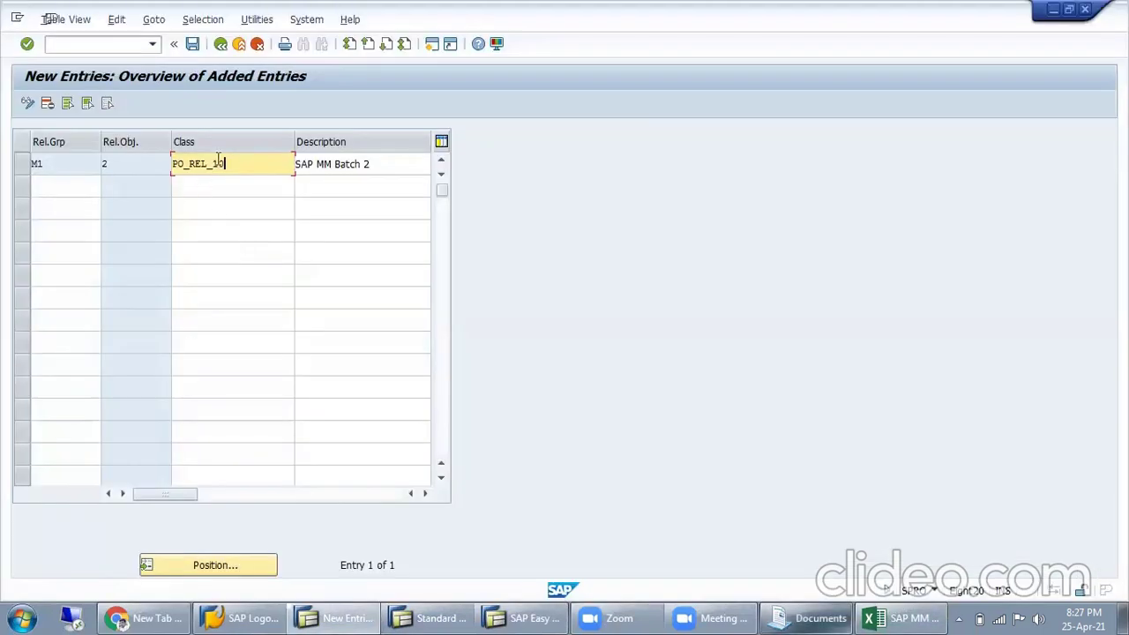
click(220, 46)
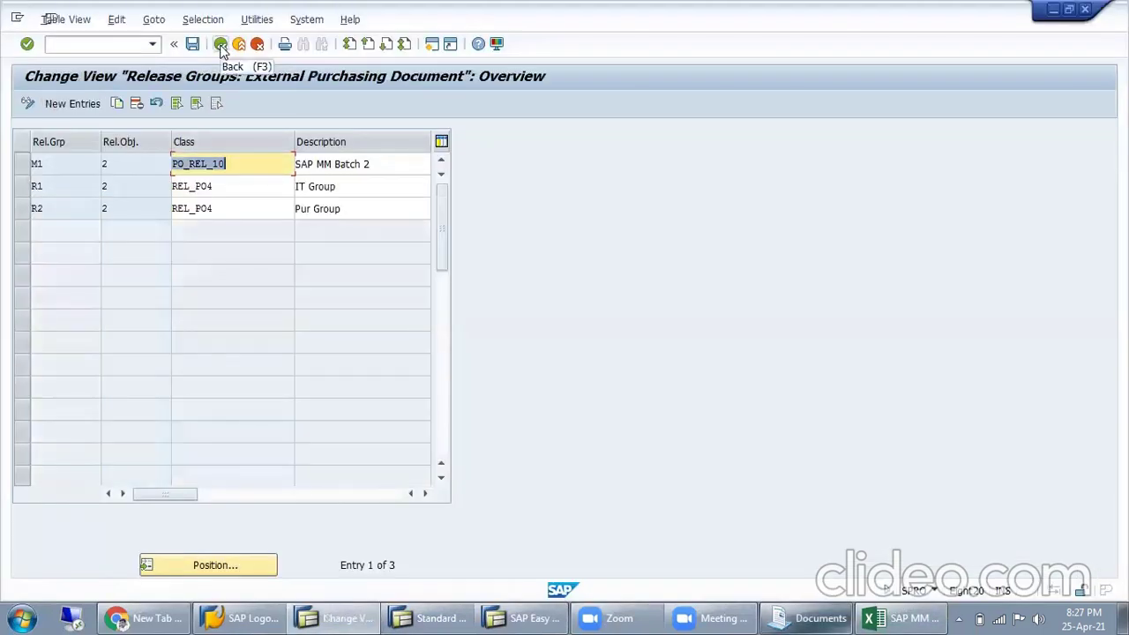
Leave the release groups overview and acknowledge the release class check message.
click(221, 46)
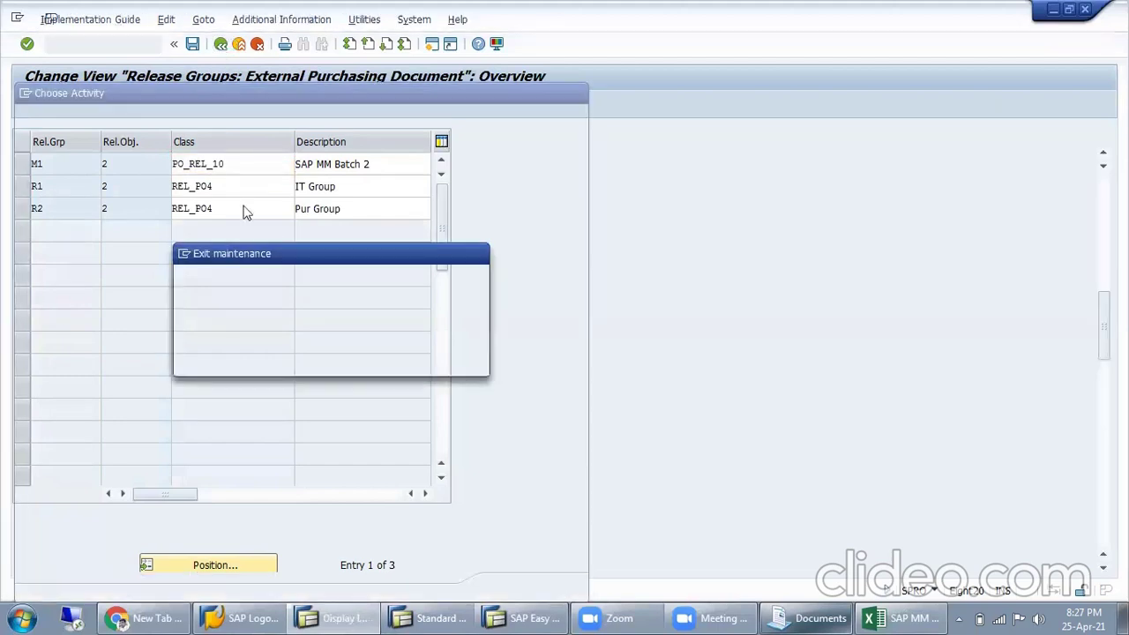
click(291, 359)
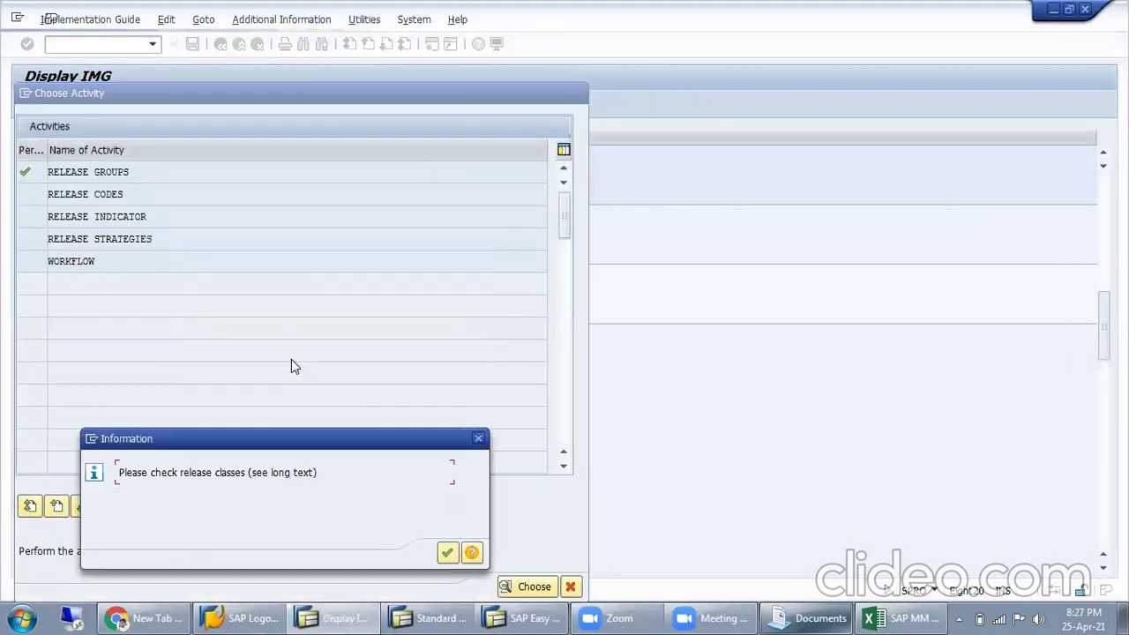
click(448, 552)
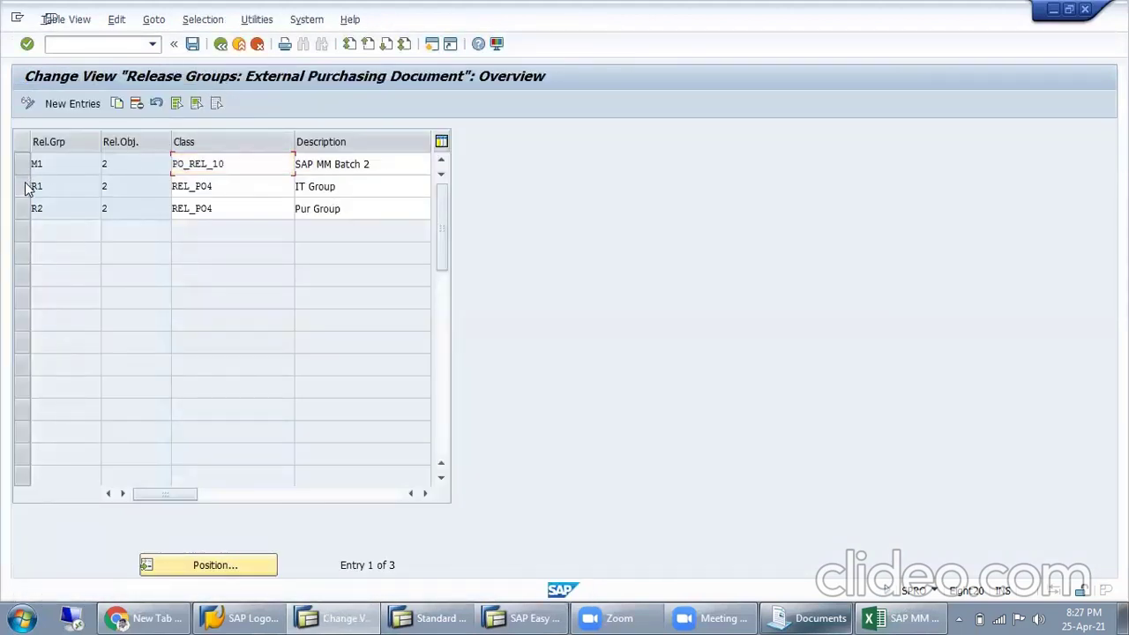
Delete release groups R1 and R2 from the external purchasing document release groups and save the table.
drag(26, 186, 27, 208)
key(shift+F2)
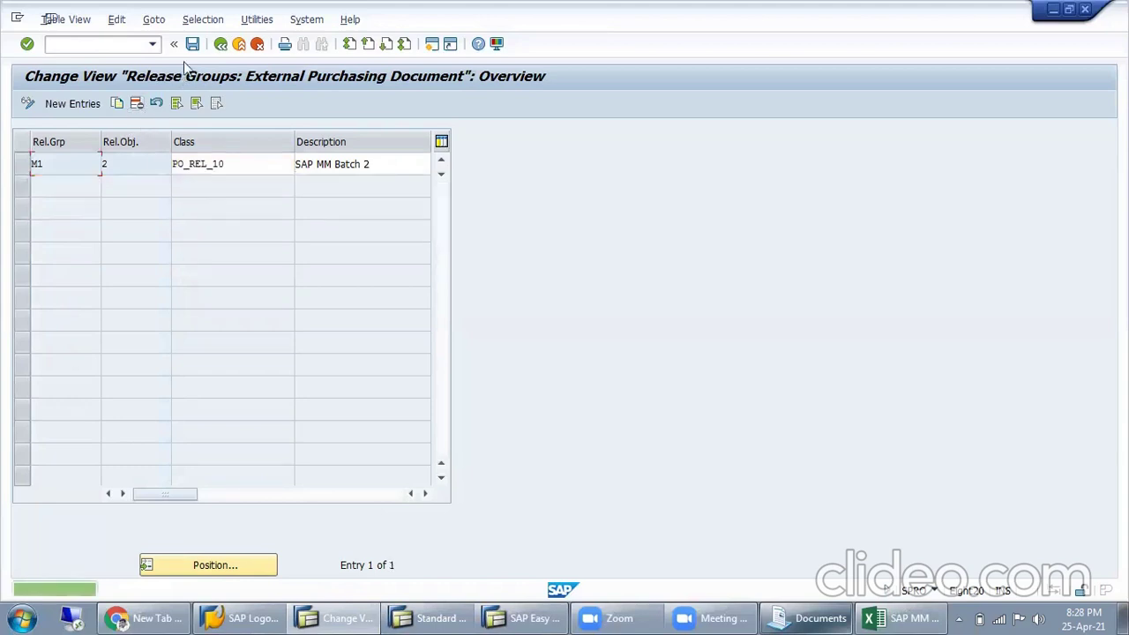
click(193, 44)
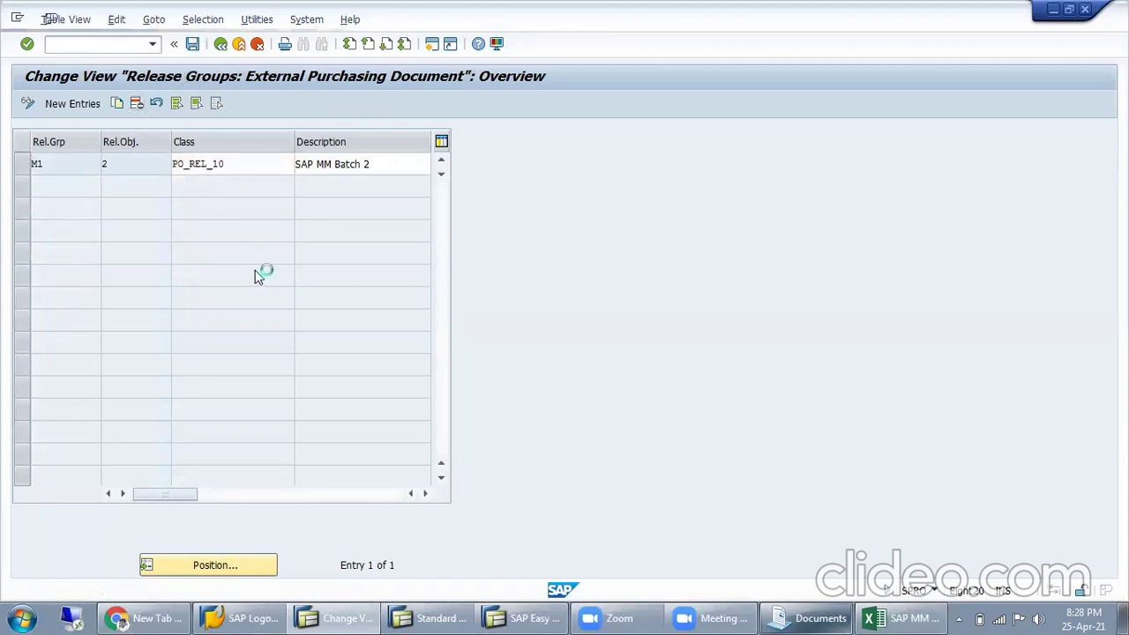
click(267, 321)
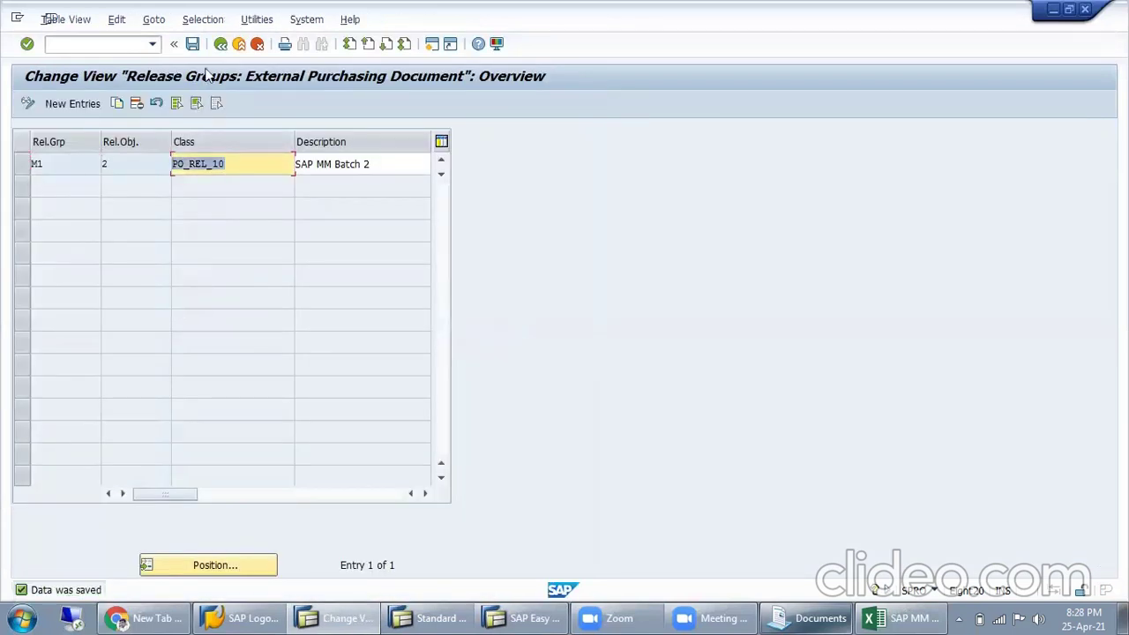
Leave the release groups, view the basic data of class PO_REL_10 in Edit Class, and reopen the release groups overview.
click(220, 43)
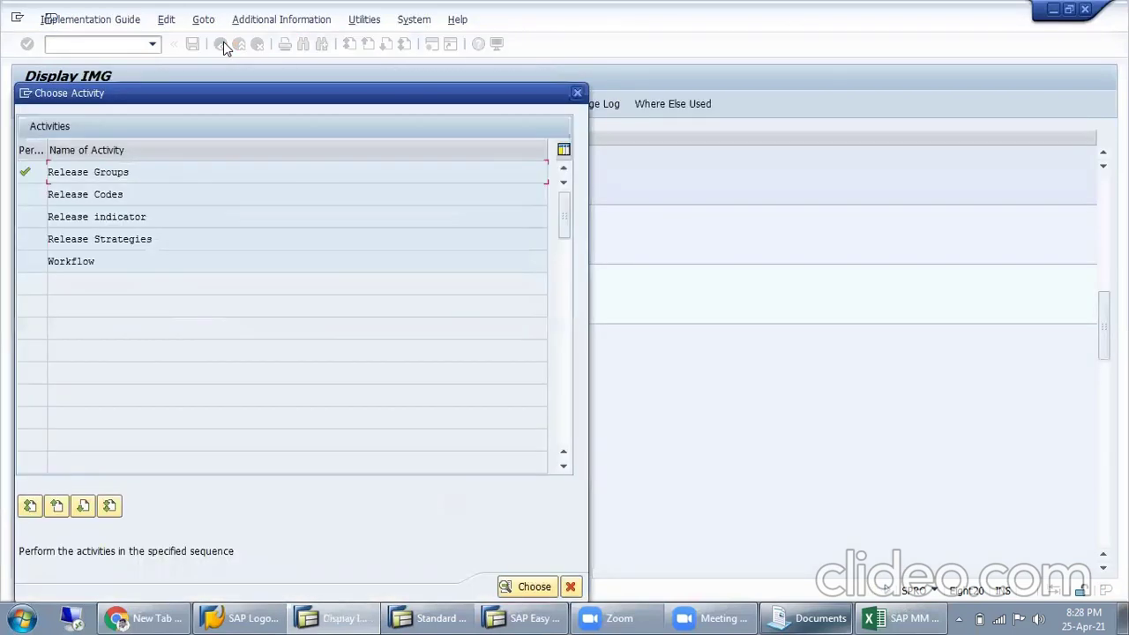
click(577, 93)
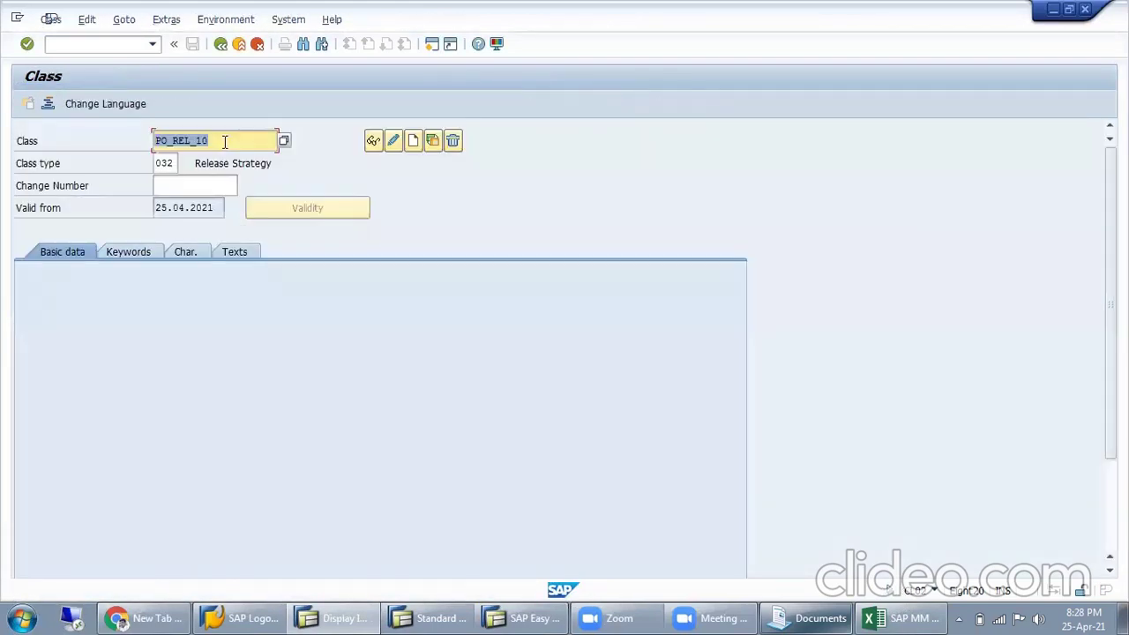
click(221, 141)
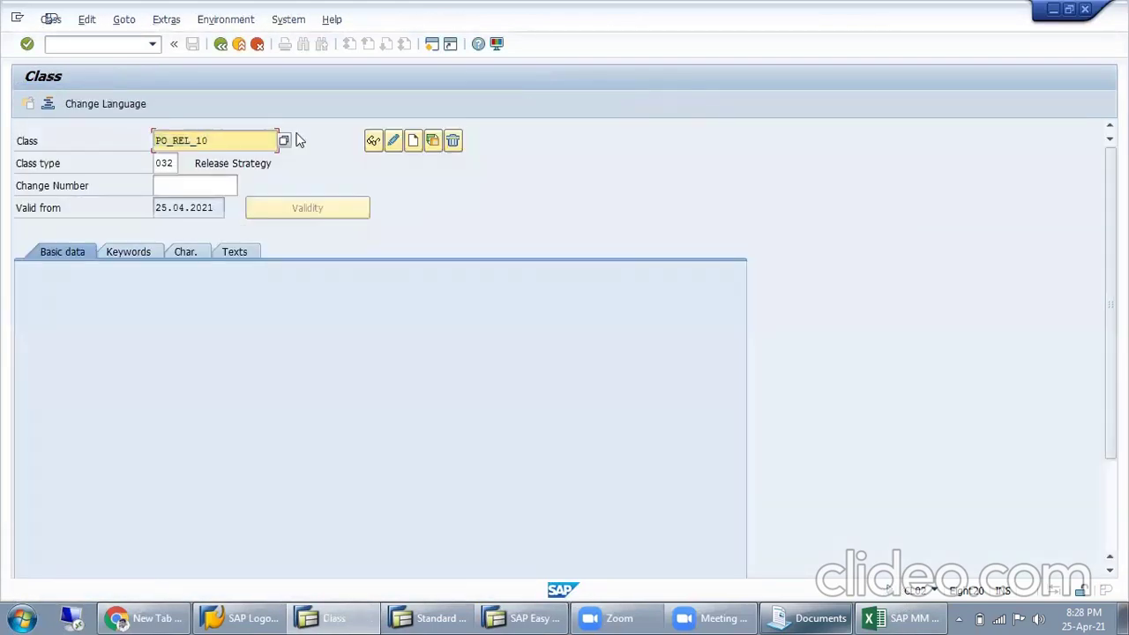
click(372, 141)
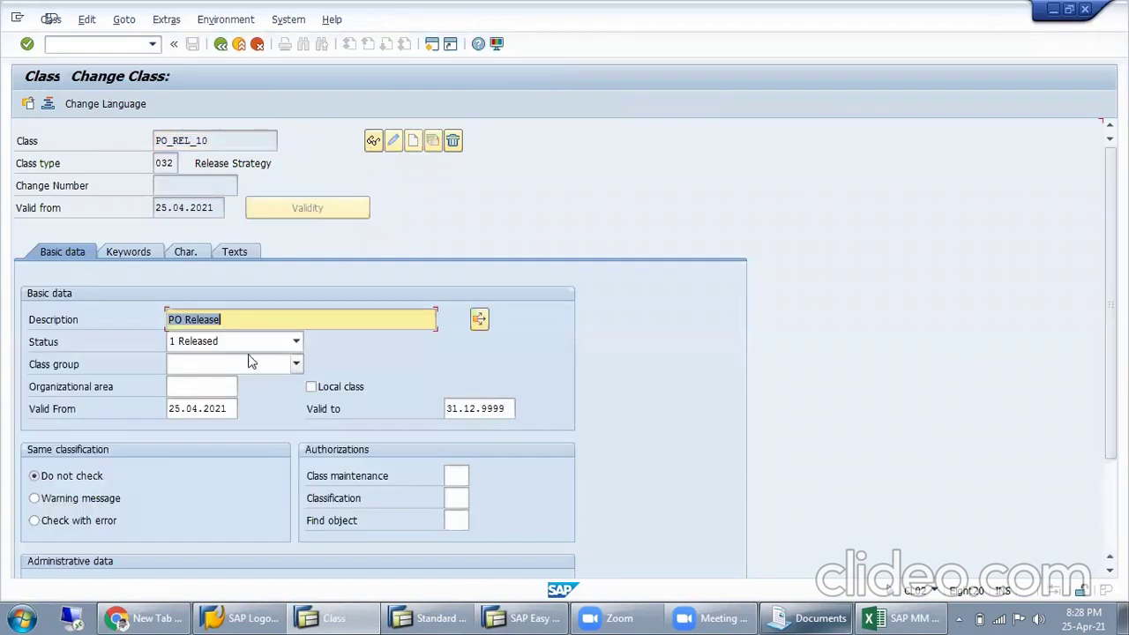
click(223, 50)
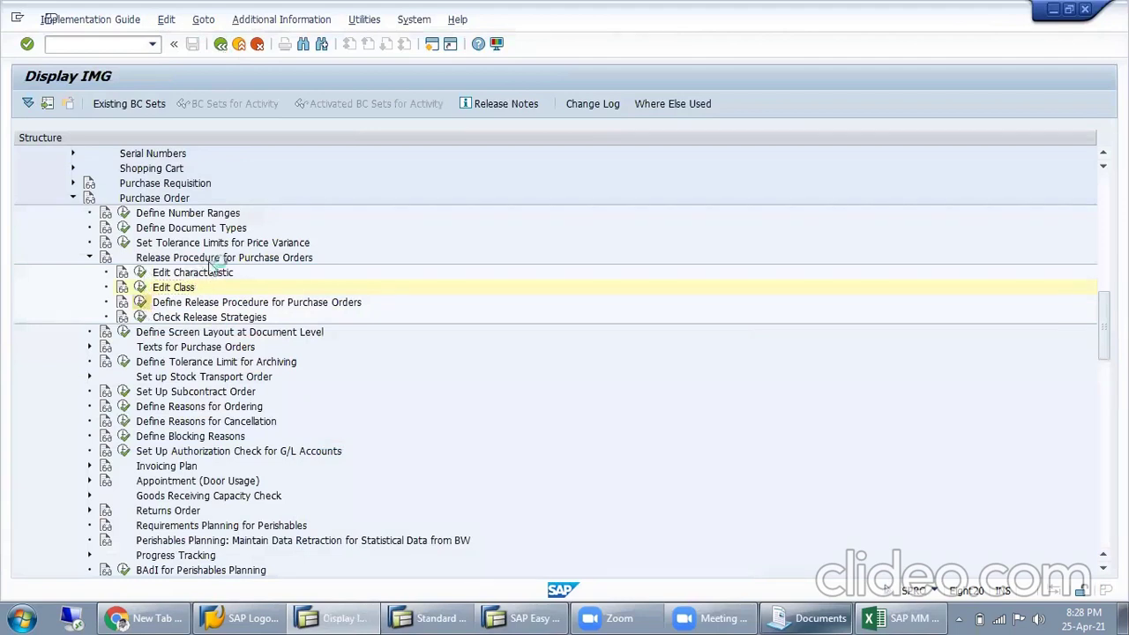
double_click(128, 171)
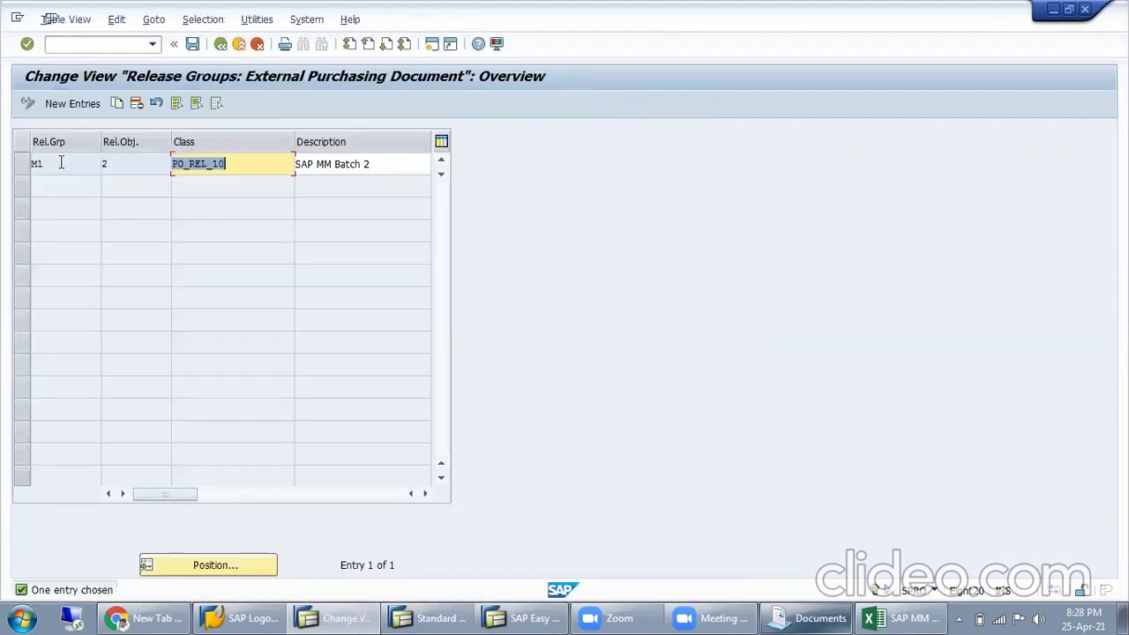
click(61, 162)
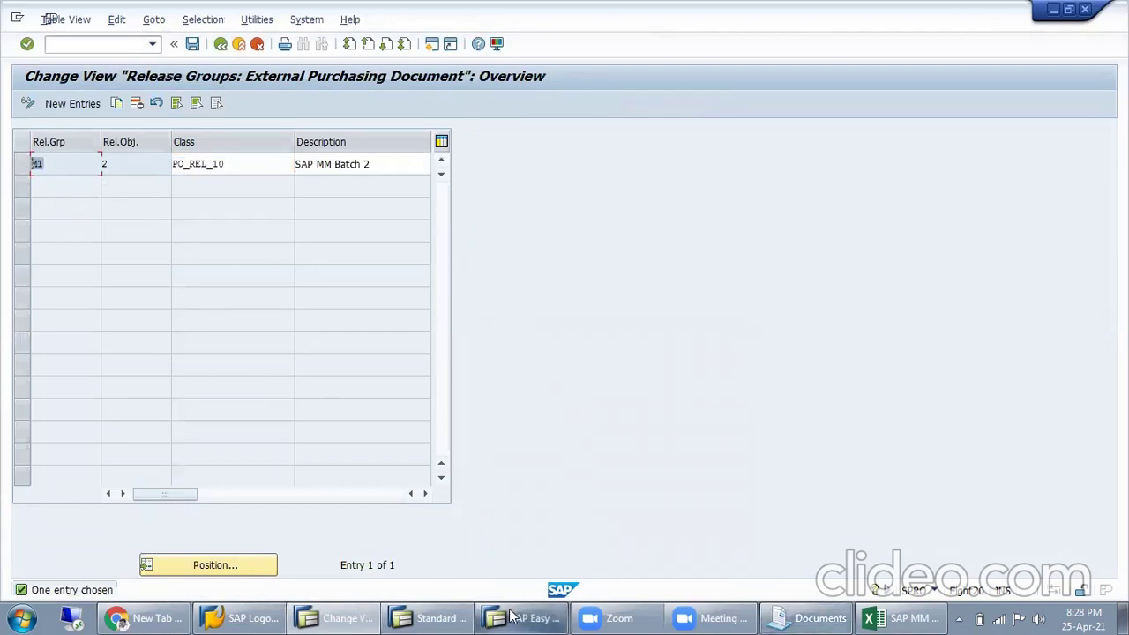
In the SAP MM Batch 2 Excel workbook, enter PO_REL_10 in F106, 3 and M1 in E107:F107, and 4 in E108.
click(899, 618)
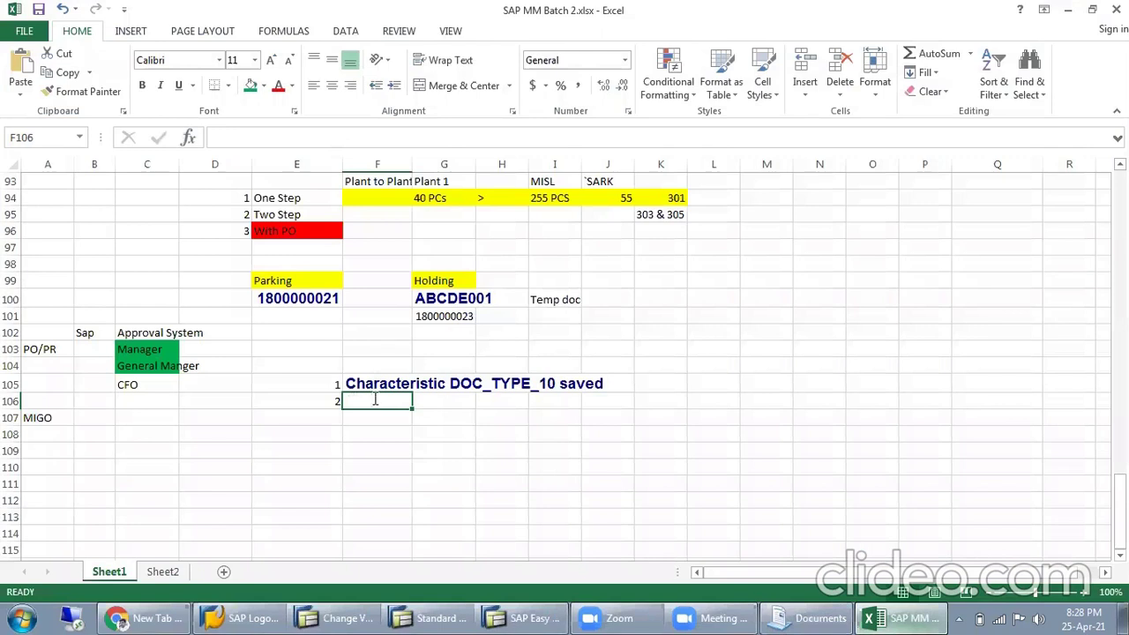
text(PO_REL_190)
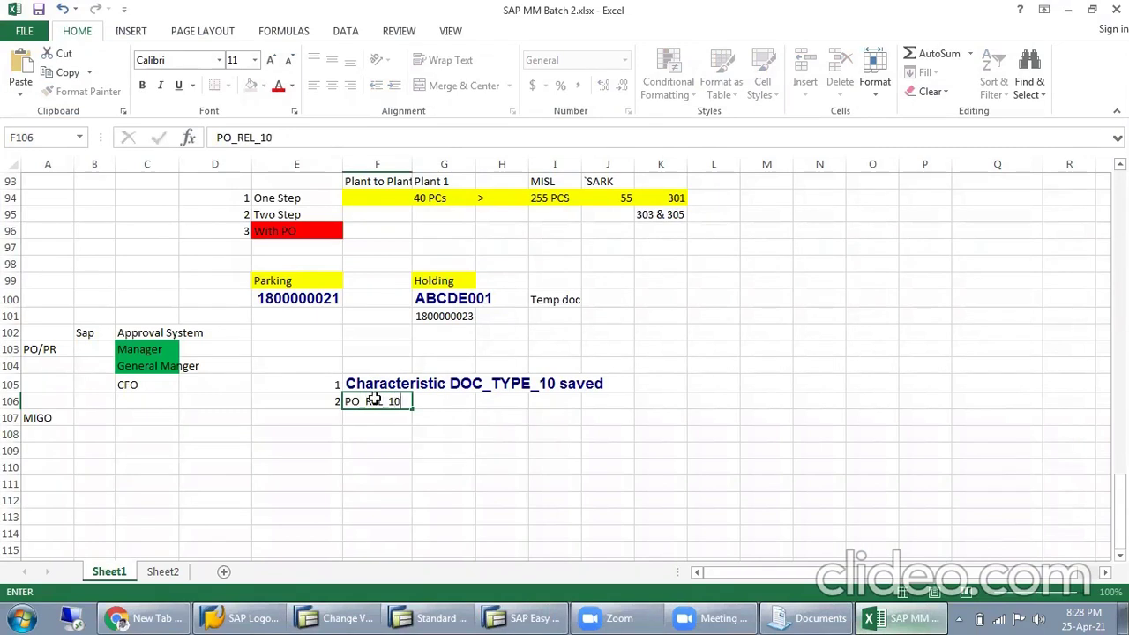
key(Return)
text(3)
key(Tab)
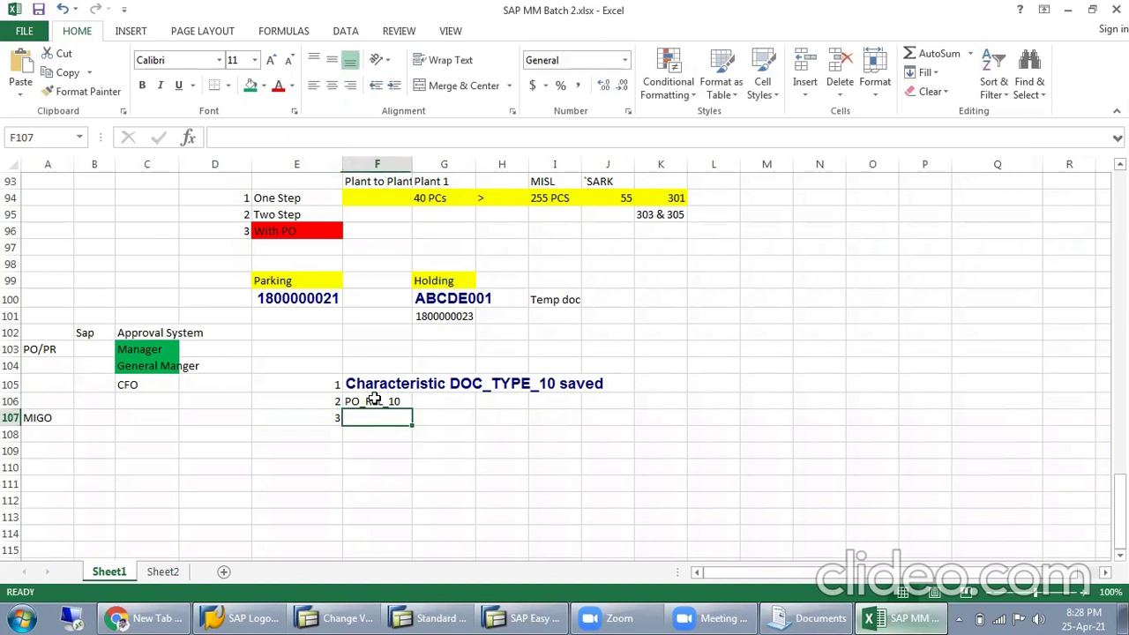
text(M1)
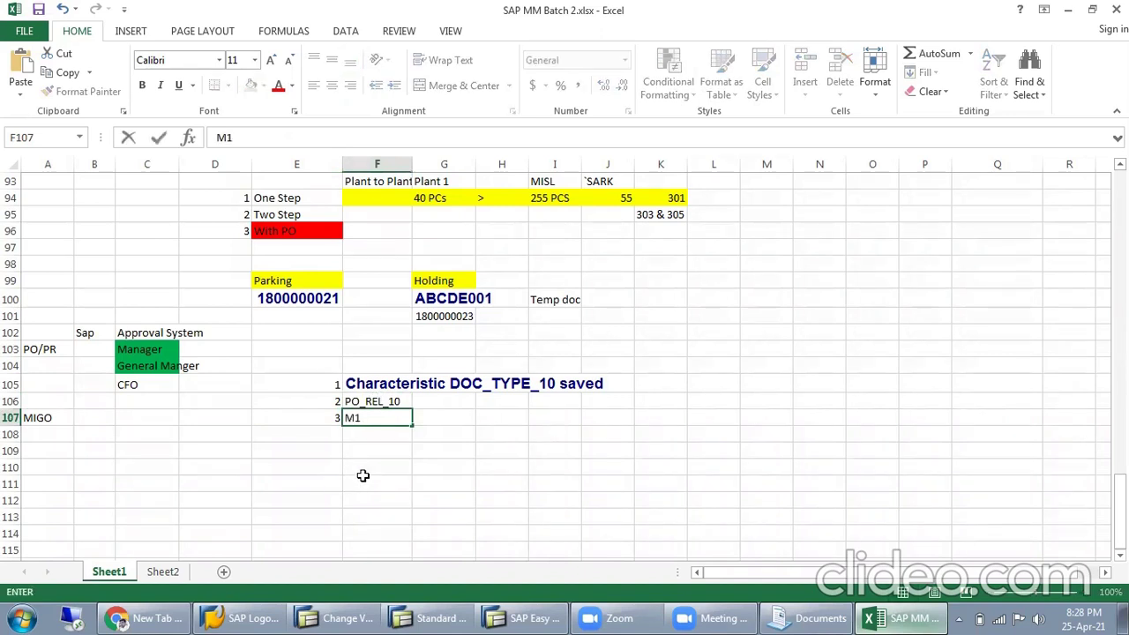
click(363, 476)
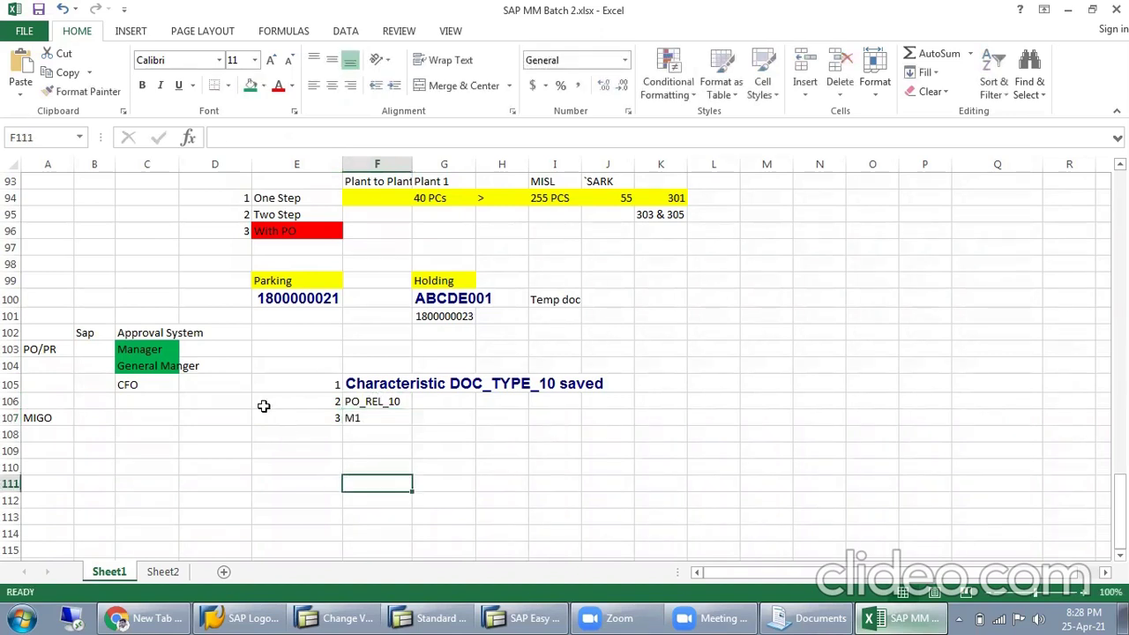
click(335, 439)
text(4)
click(393, 468)
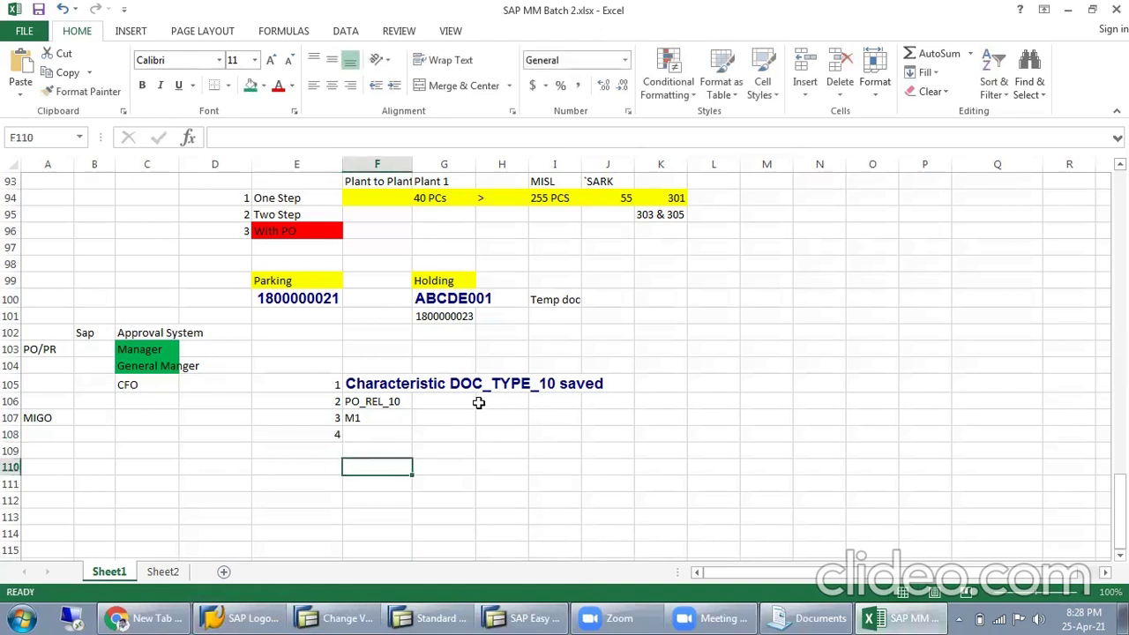
Label cells D105 to D107 as Character, Class and Release code.
click(223, 383)
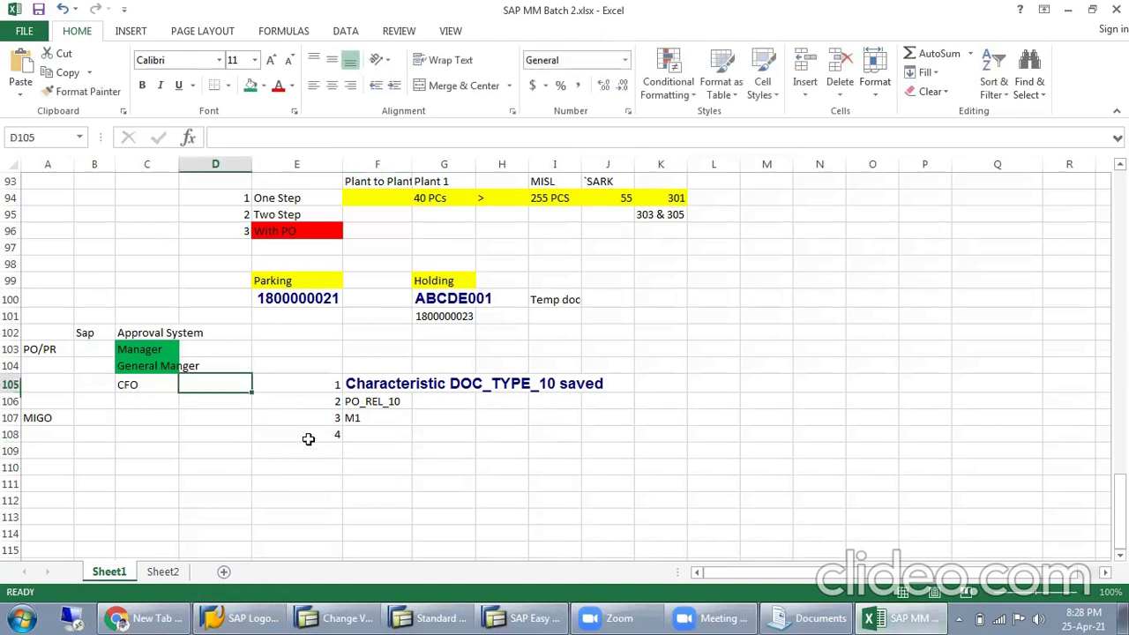
text(Character)
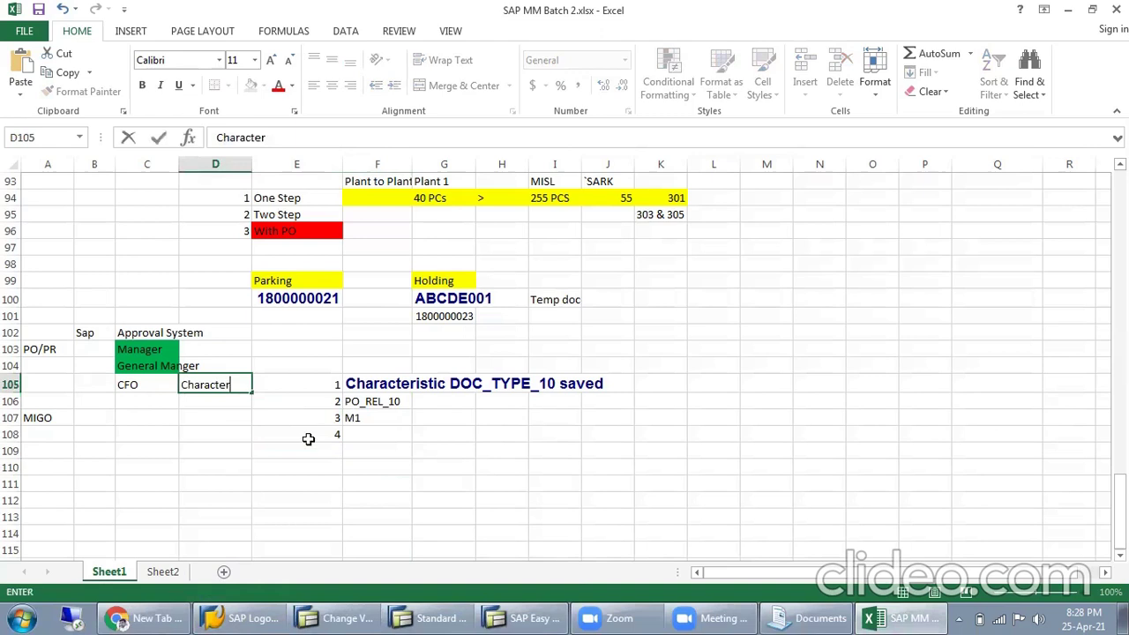
key(Return)
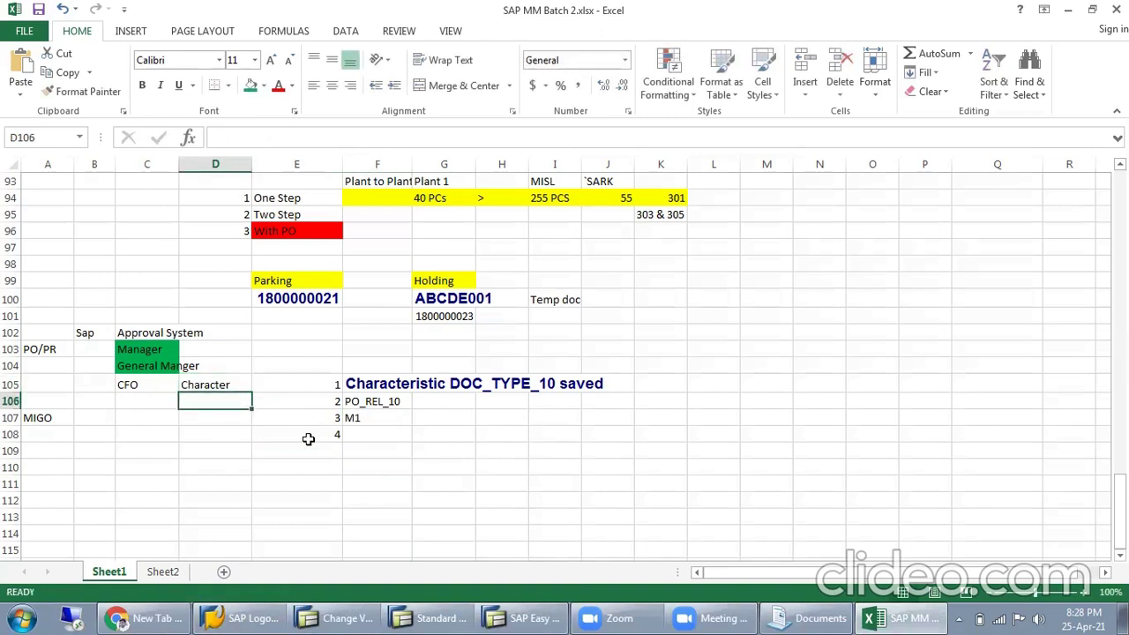
text(Class)
key(Return)
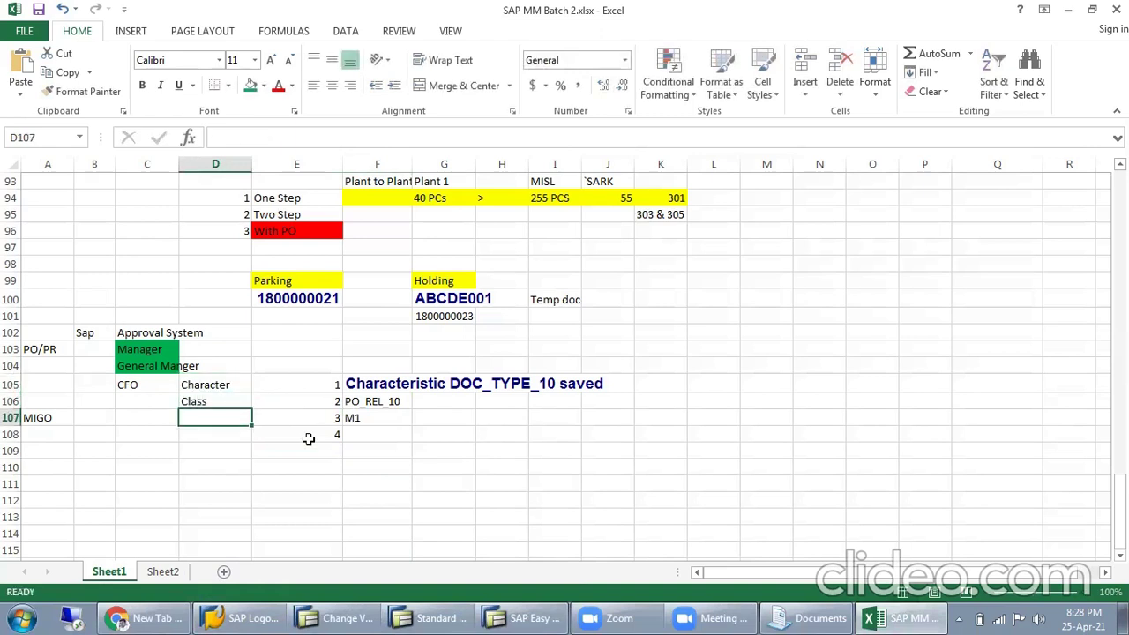
text(Release code)
key(Up)
key(Down)
key(Down)
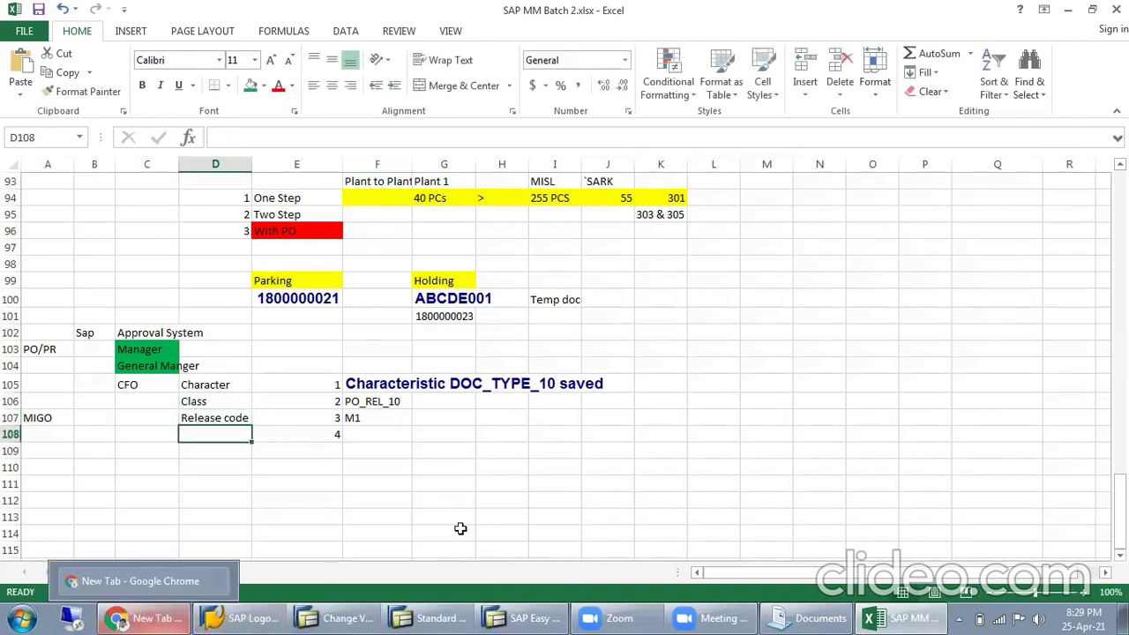
Switch back to the SAP release groups window, leave that overview and open the Release Codes activity.
mouse_move(348, 618)
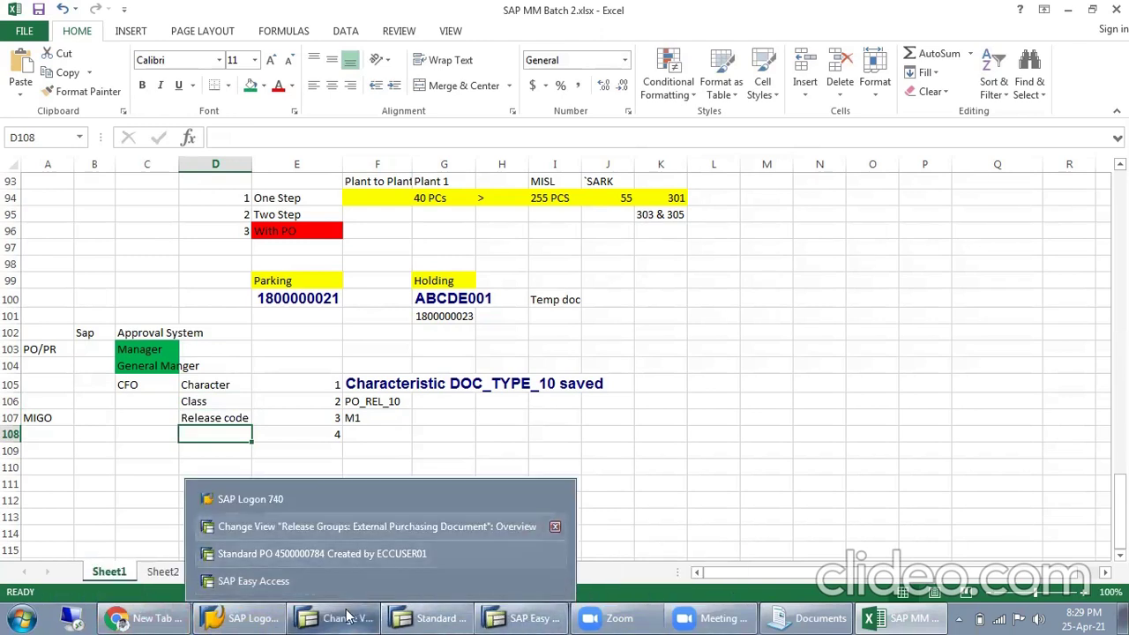
click(344, 527)
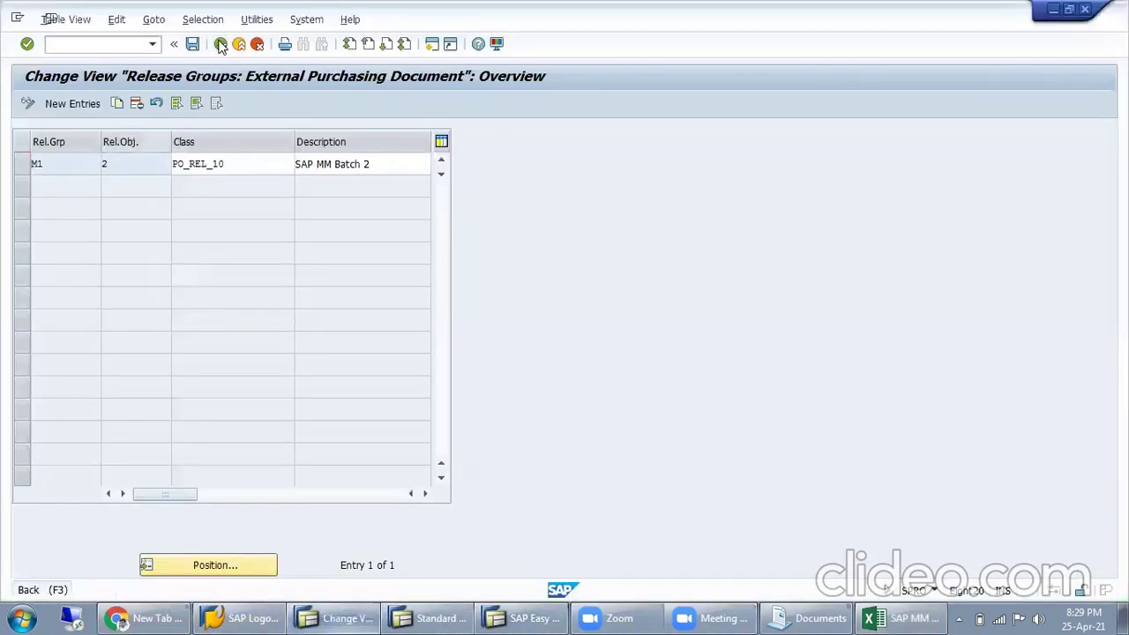
click(221, 44)
double_click(167, 199)
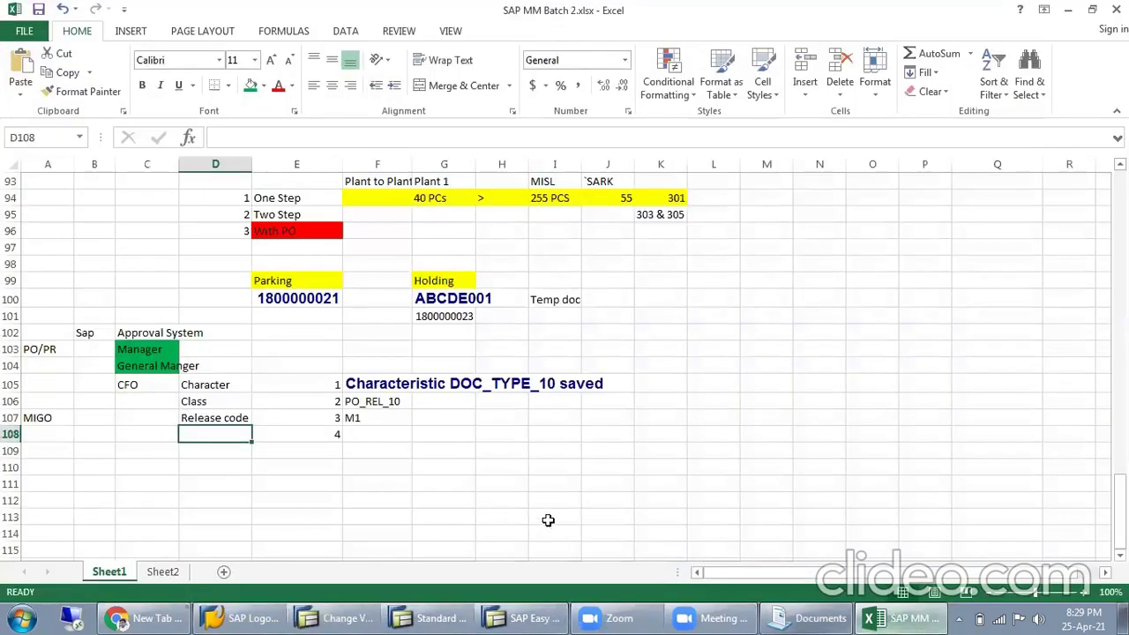
Return to the Excel notes, change the label in D107 to Release Group and enter Release Code in D108.
click(901, 618)
double_click(233, 419)
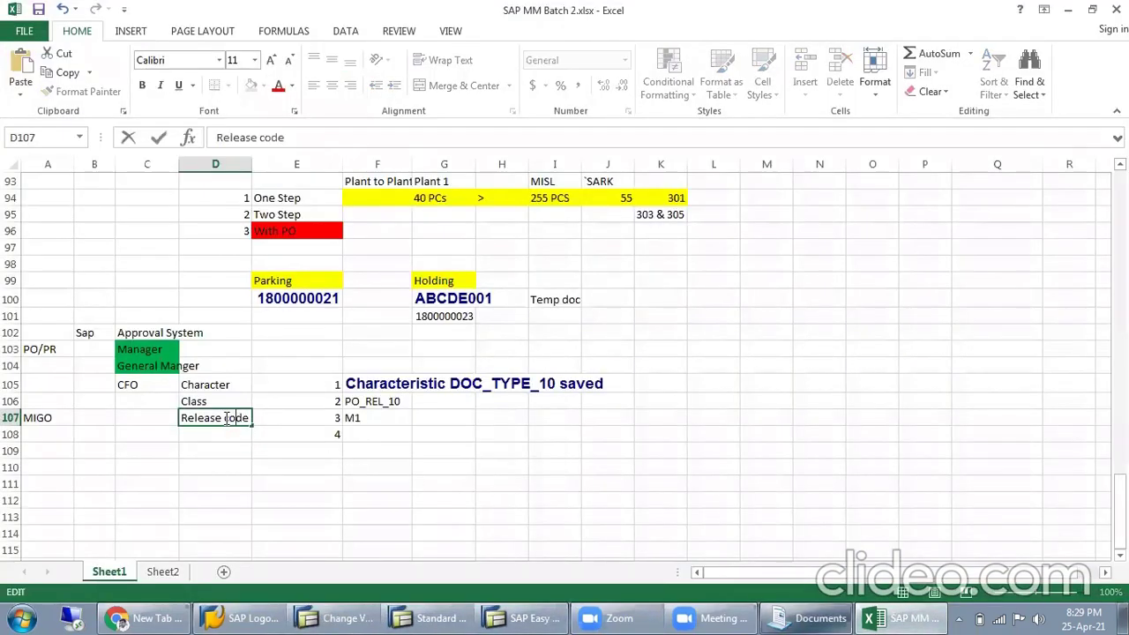
key(BackSpace)
key(BackSpace)
key(Delete)
key(Delete)
text(Group)
key(Return)
text(Release Code)
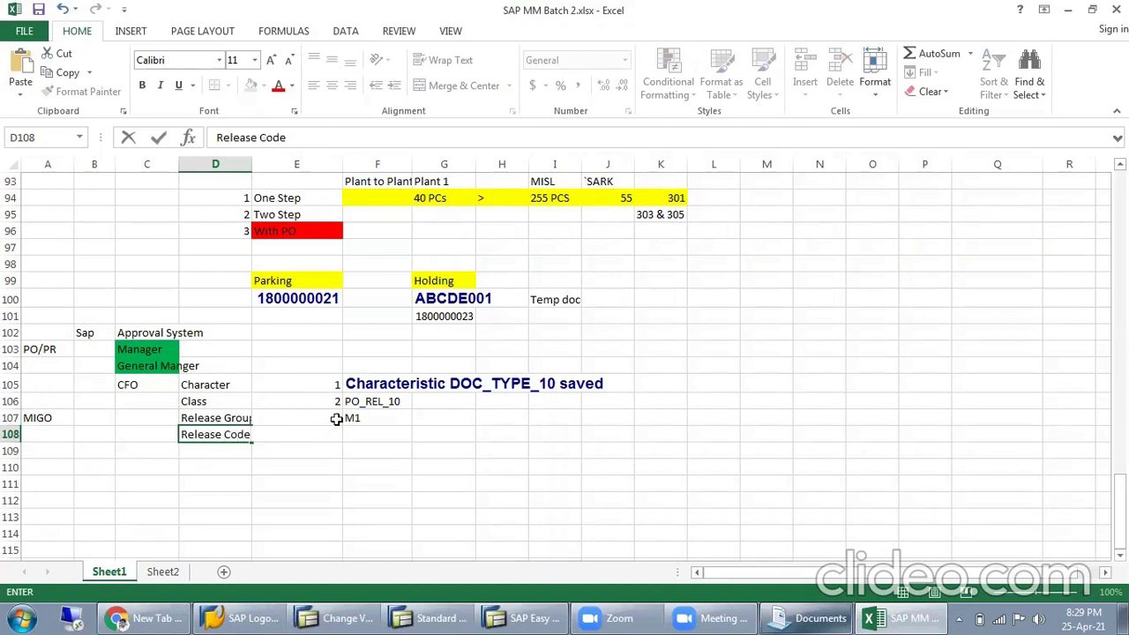
click(332, 434)
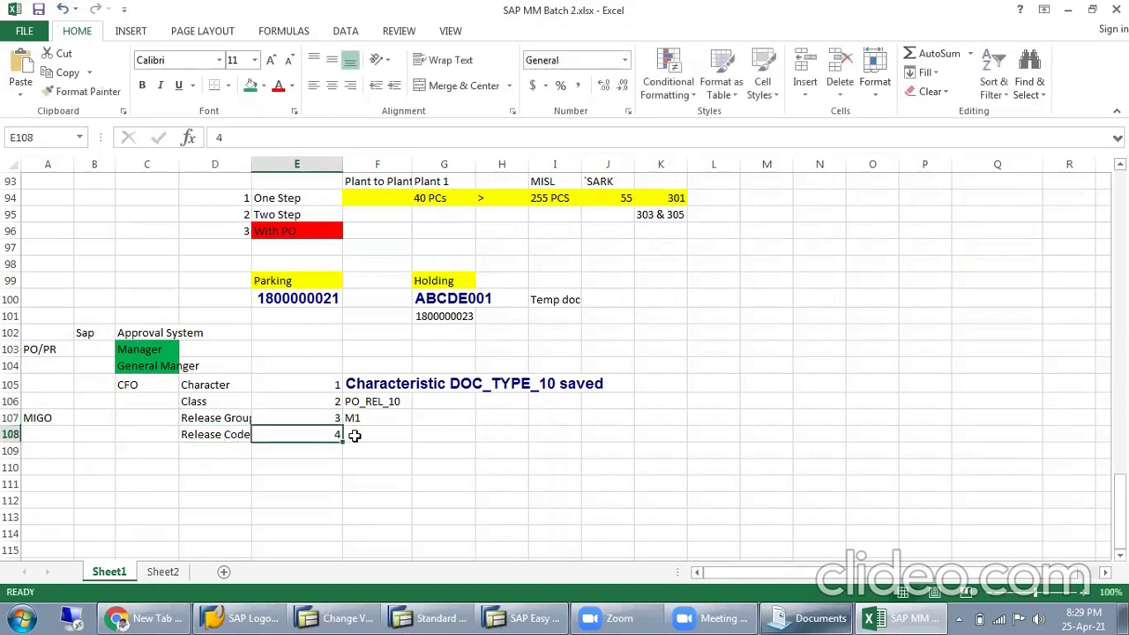
Switch to the SAP Release Codes overview, delete the M1 entries N1, N2 and N3, and save with the customizing request.
click(337, 617)
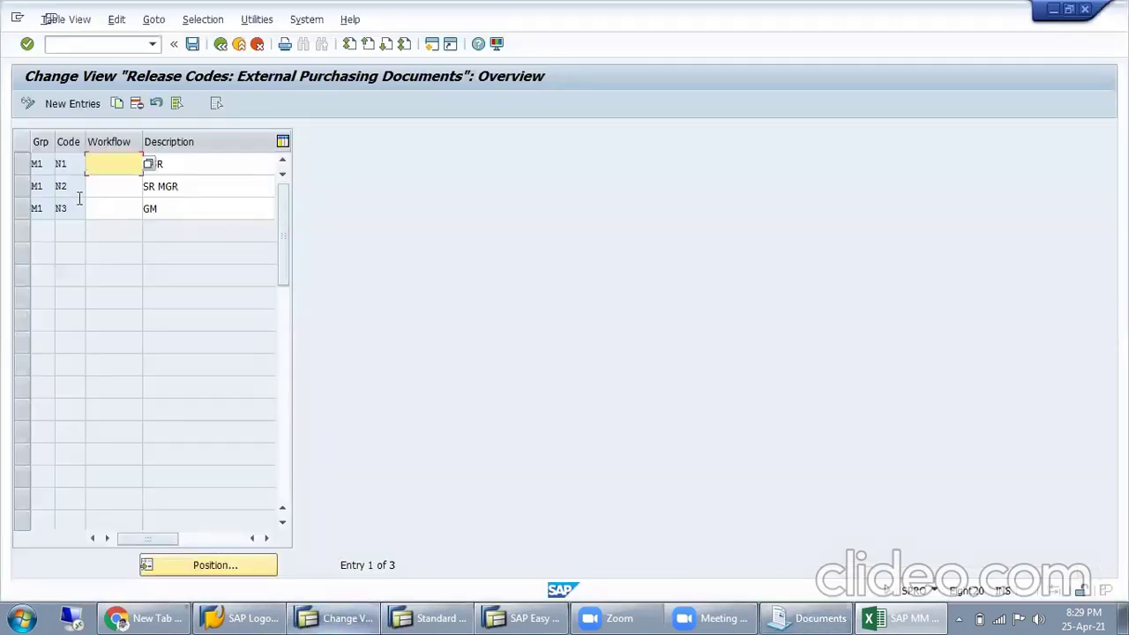
click(22, 164)
click(22, 187)
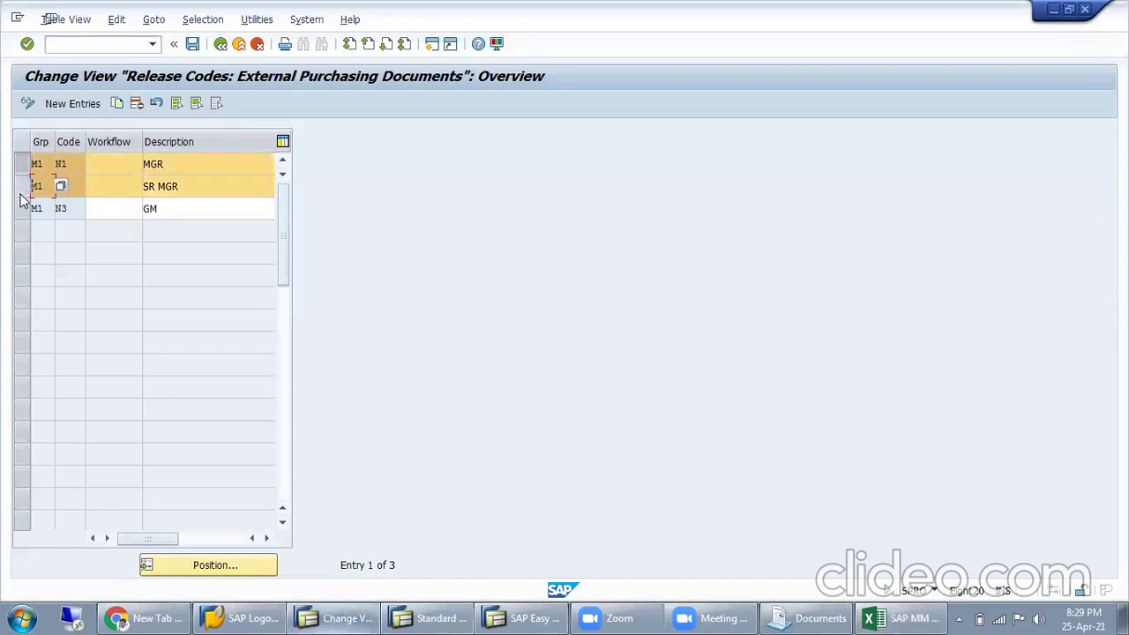
click(22, 209)
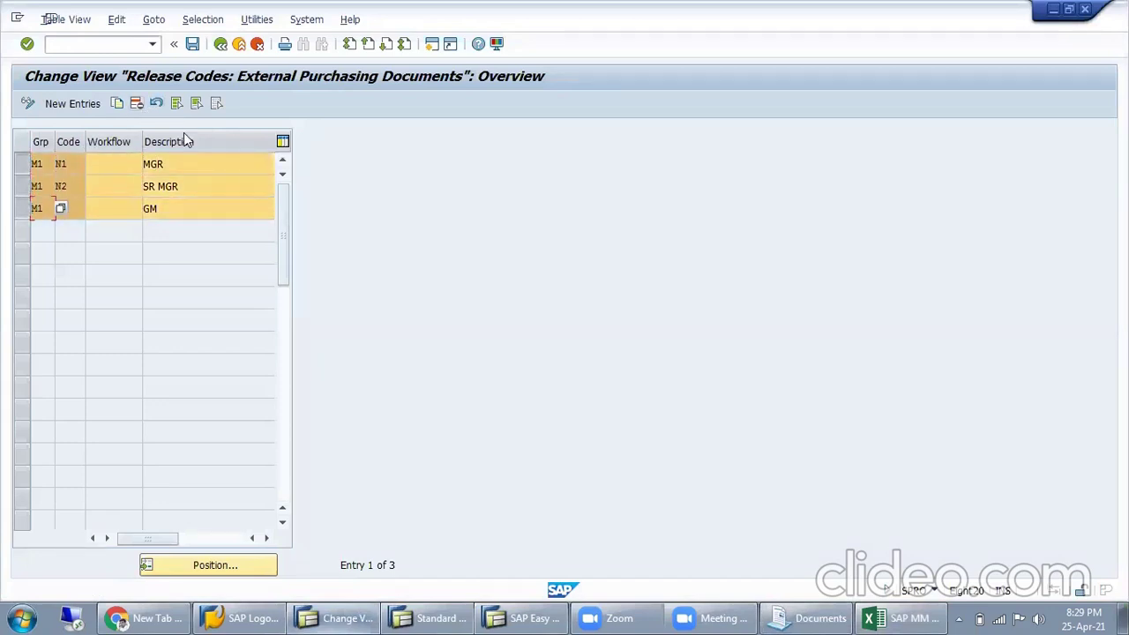
key(shift+F2)
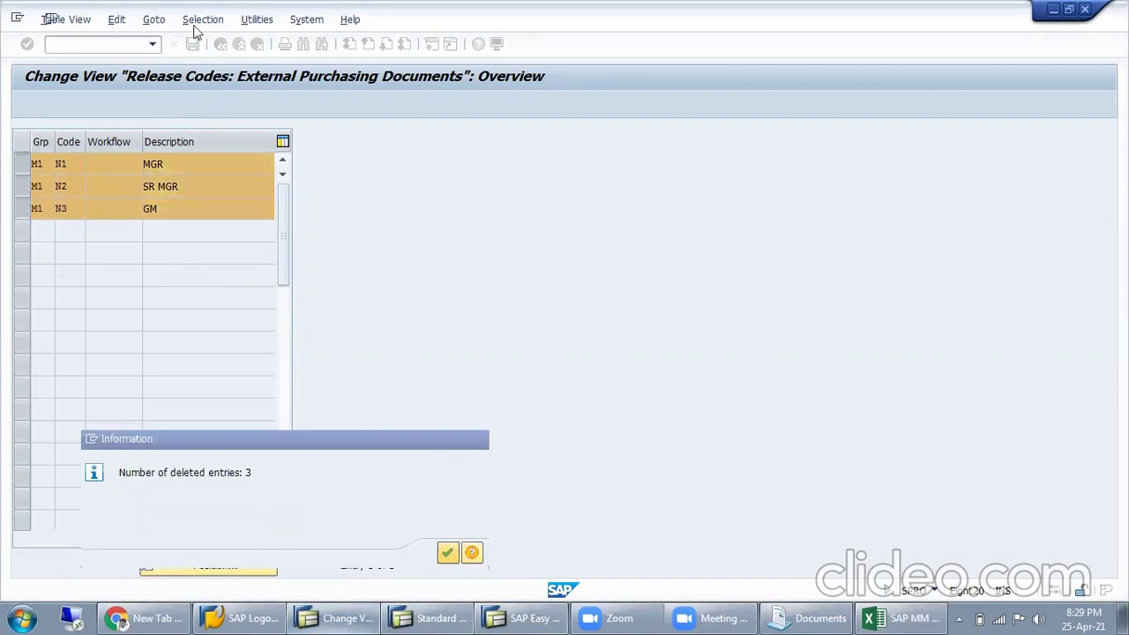
key(Return)
key(ctrl+s)
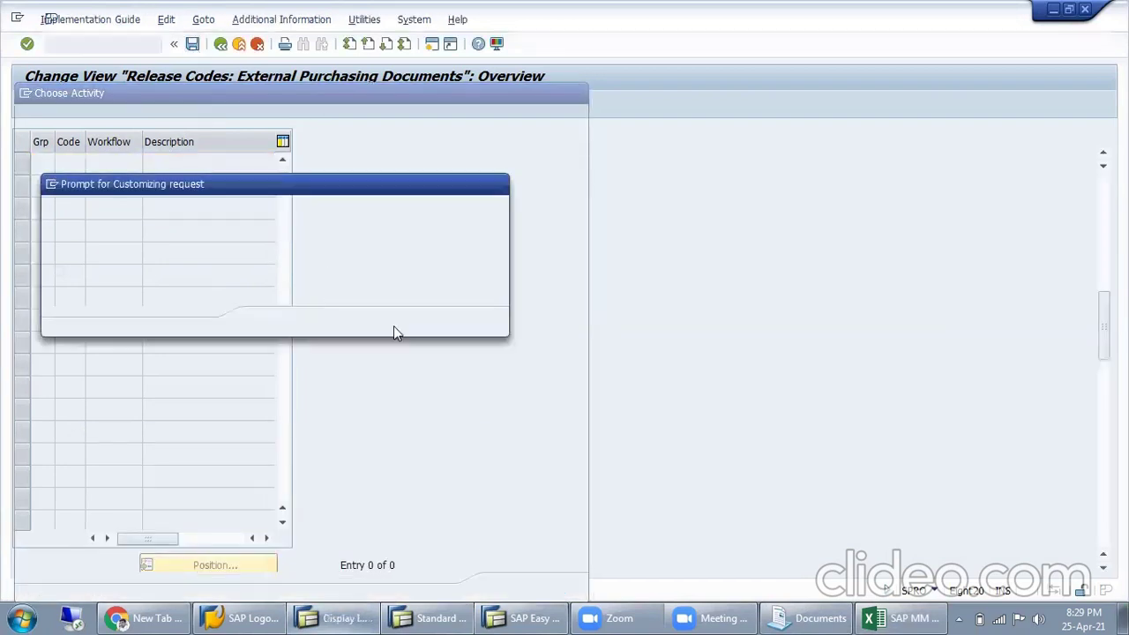
click(275, 322)
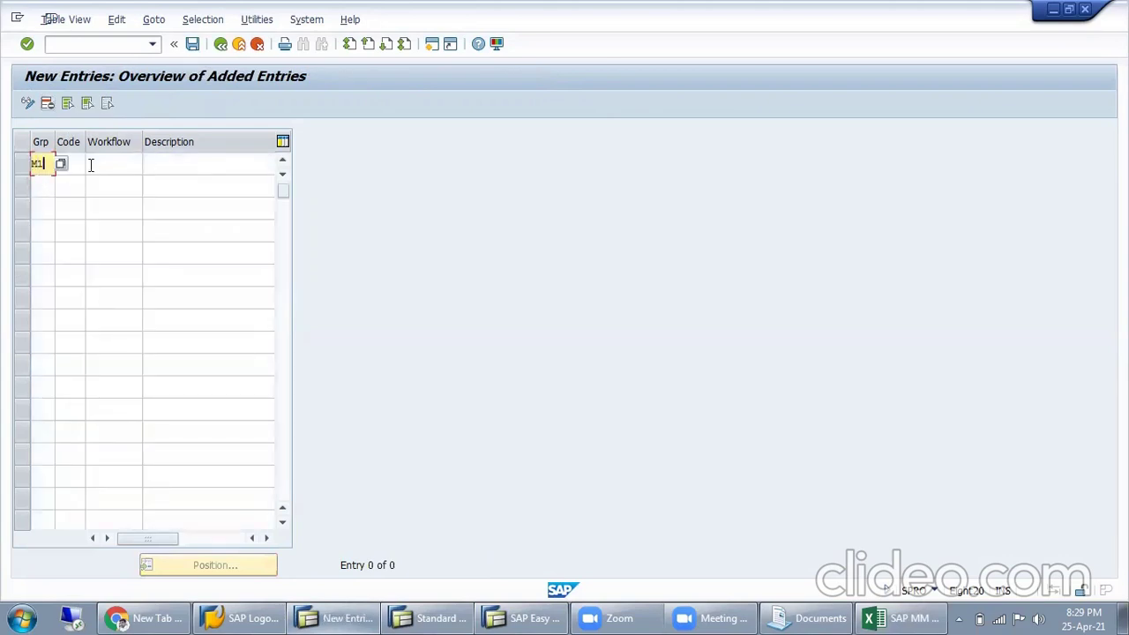
Start a new release code entry with group M1.
click(103, 165)
click(73, 165)
Switch to the Excel notes and enter A1, A2 and A3 in B103:B105 beside the three approver titles.
click(903, 618)
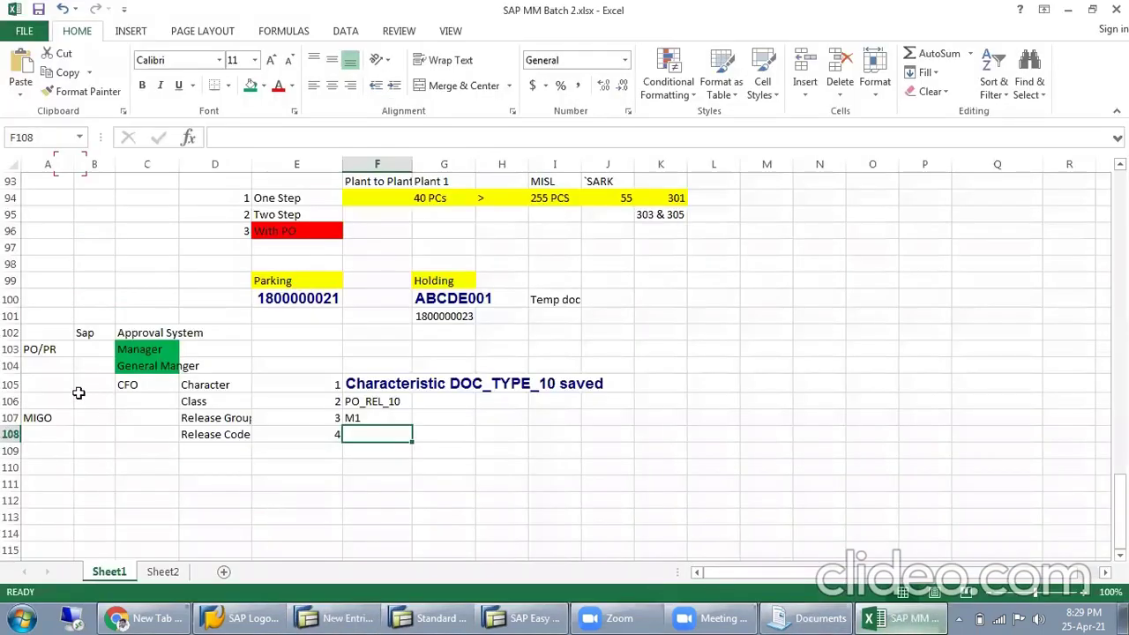
drag(128, 349, 163, 499)
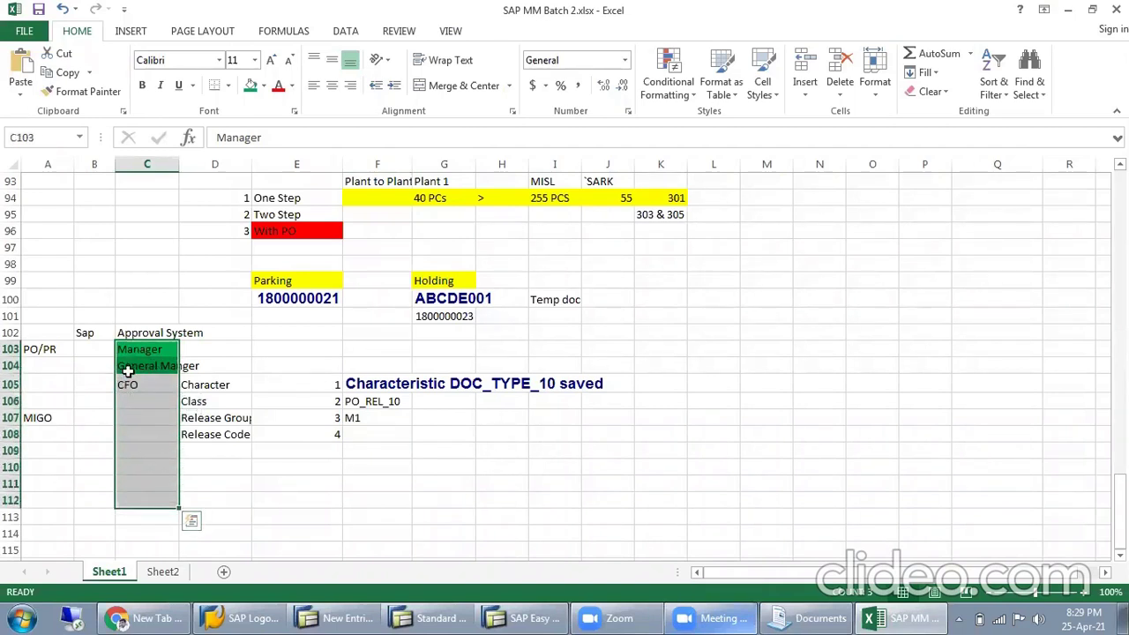
drag(136, 351, 137, 396)
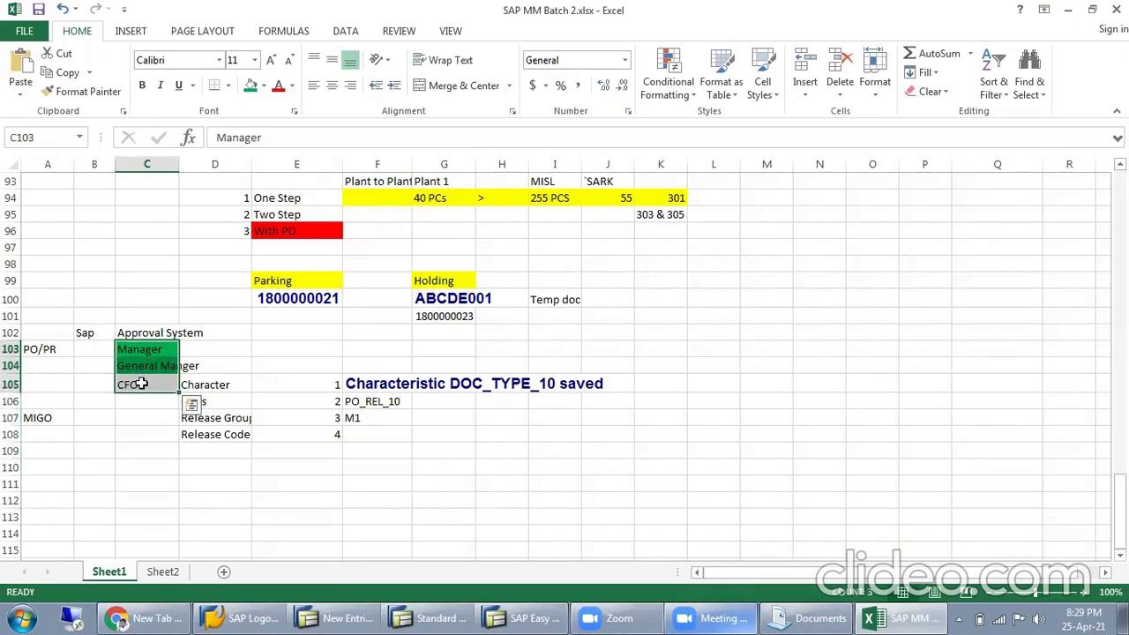
click(94, 353)
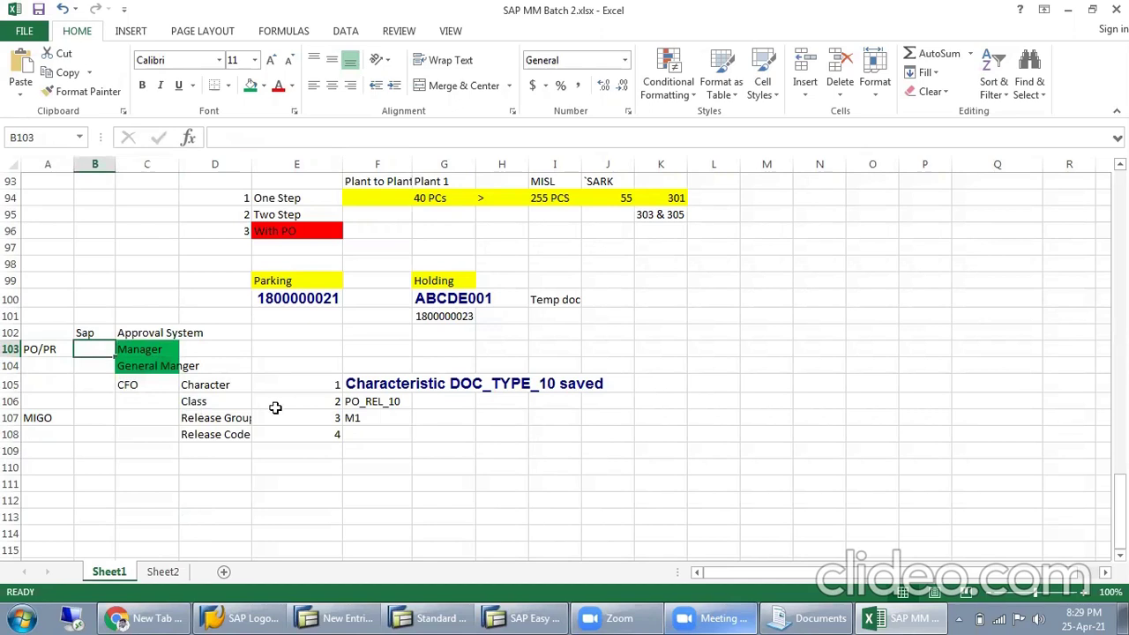
text(A1)
key(Return)
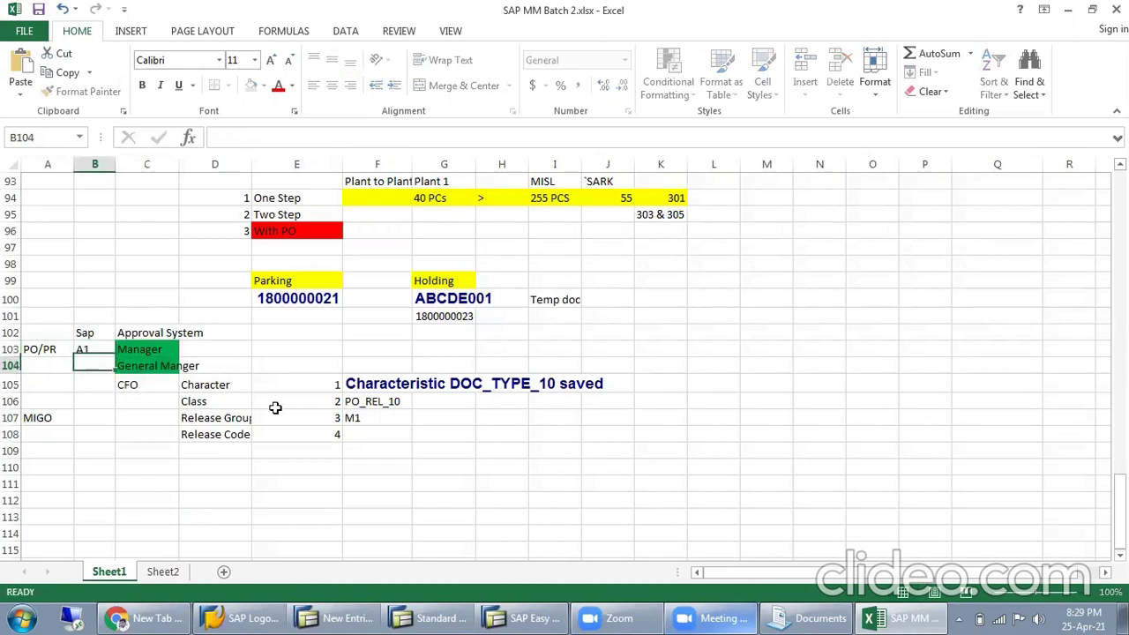
text(A2)
key(Return)
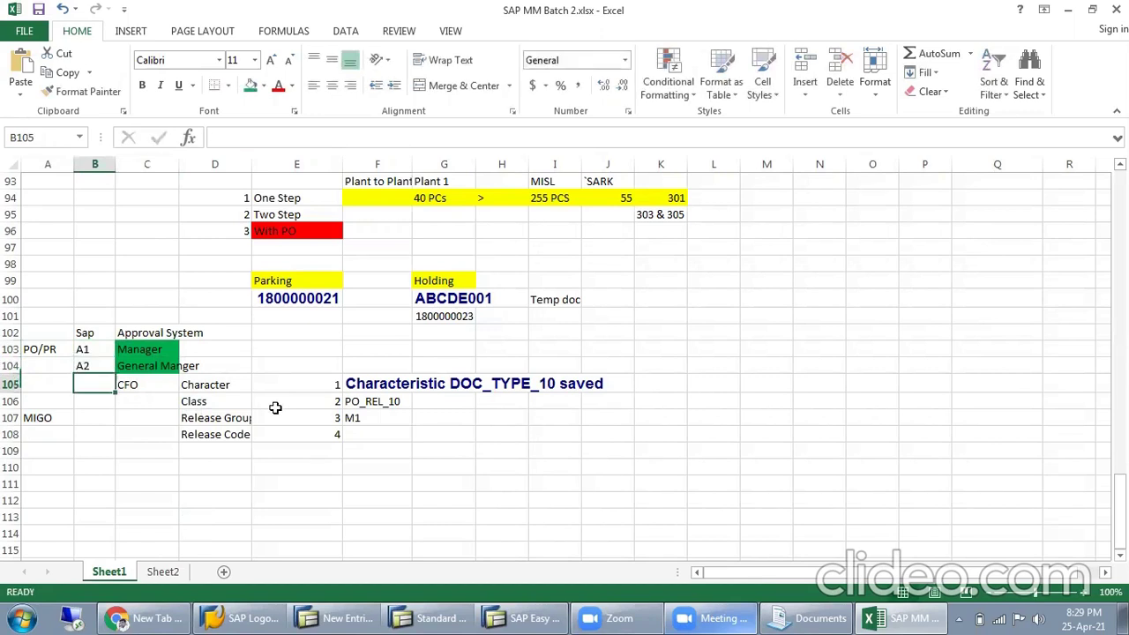
text(A3)
key(Return)
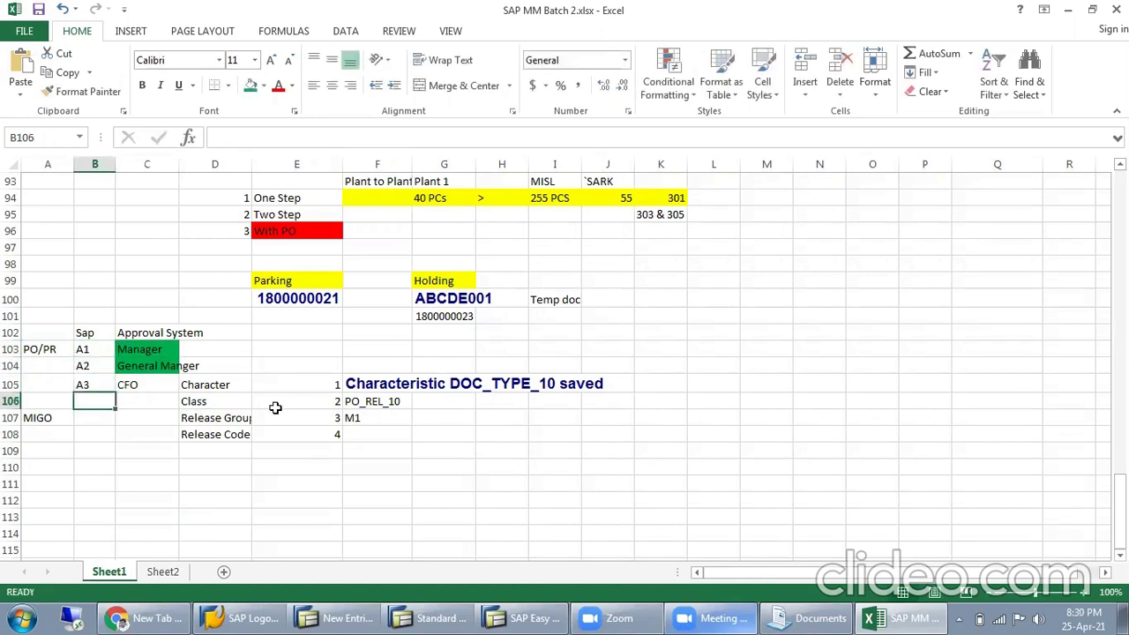
Return to the SAP new entries and complete the M1 row with code A1 and description Manager.
click(335, 617)
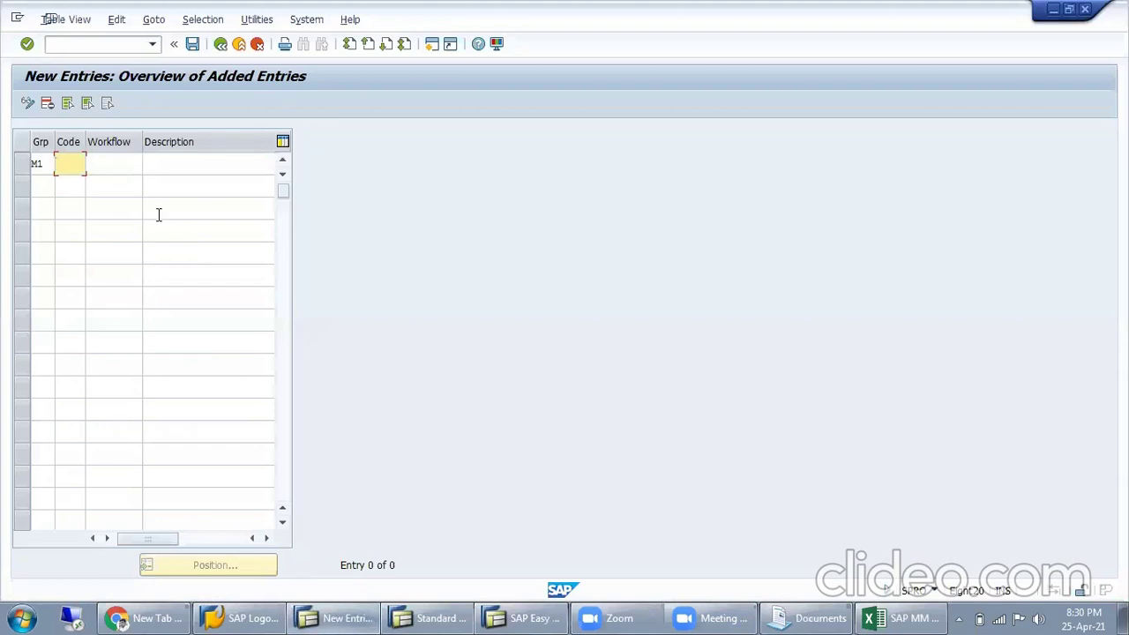
text(A1)
click(191, 167)
text(Manager)
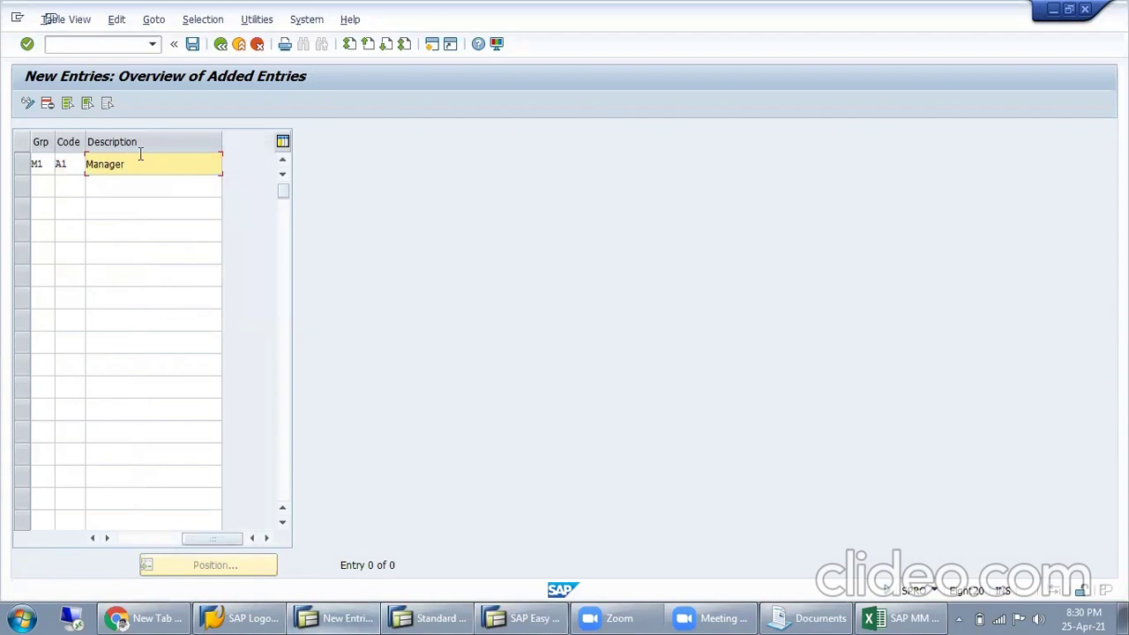
Add a second release code row with group M1, code A2 and description General Manager.
click(42, 184)
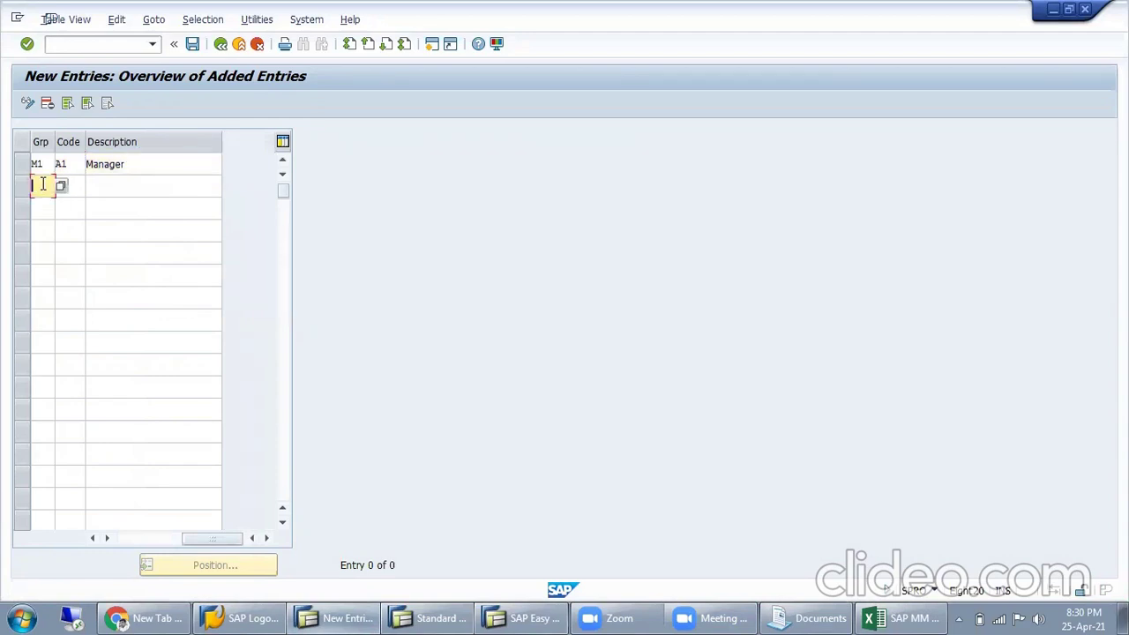
key(Tab)
text(A2)
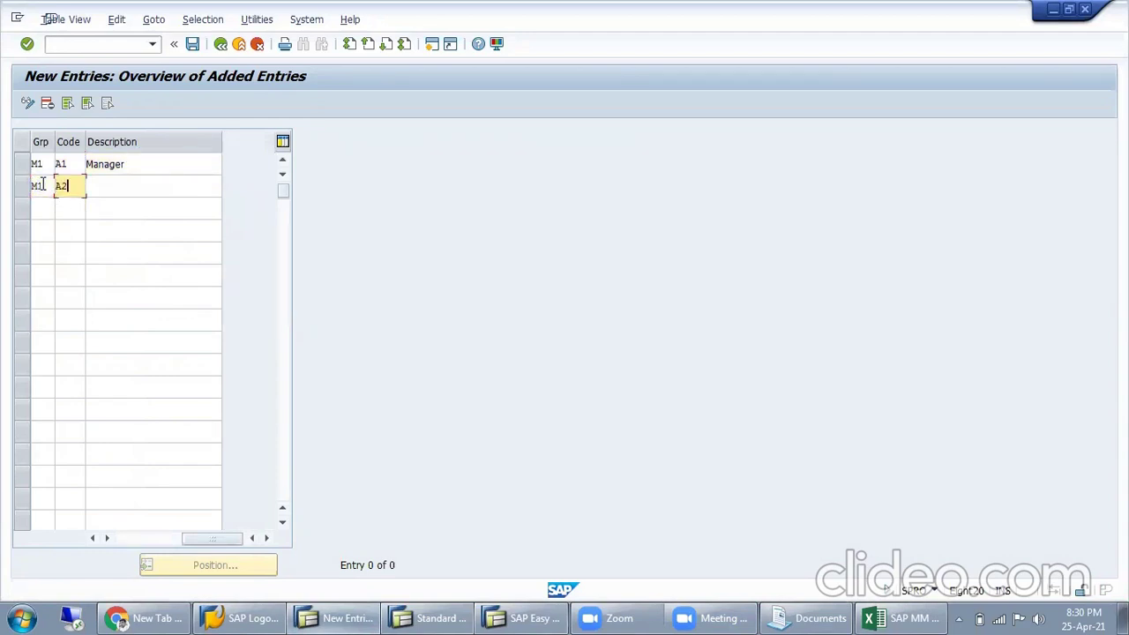
key(Tab)
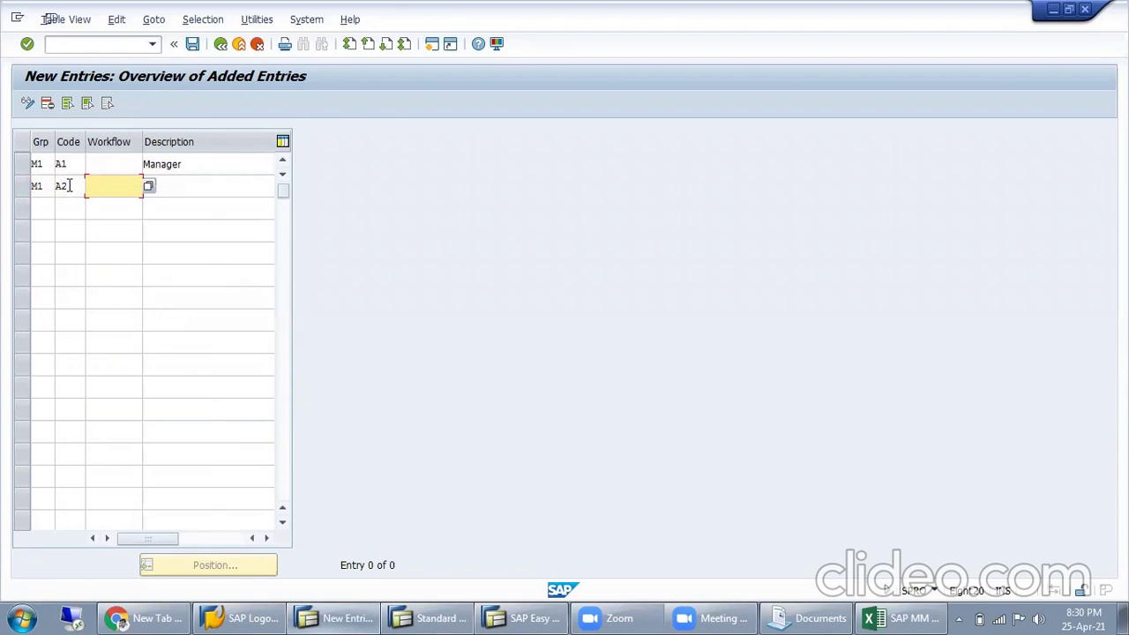
double_click(42, 184)
click(71, 184)
click(198, 185)
text(Genea)
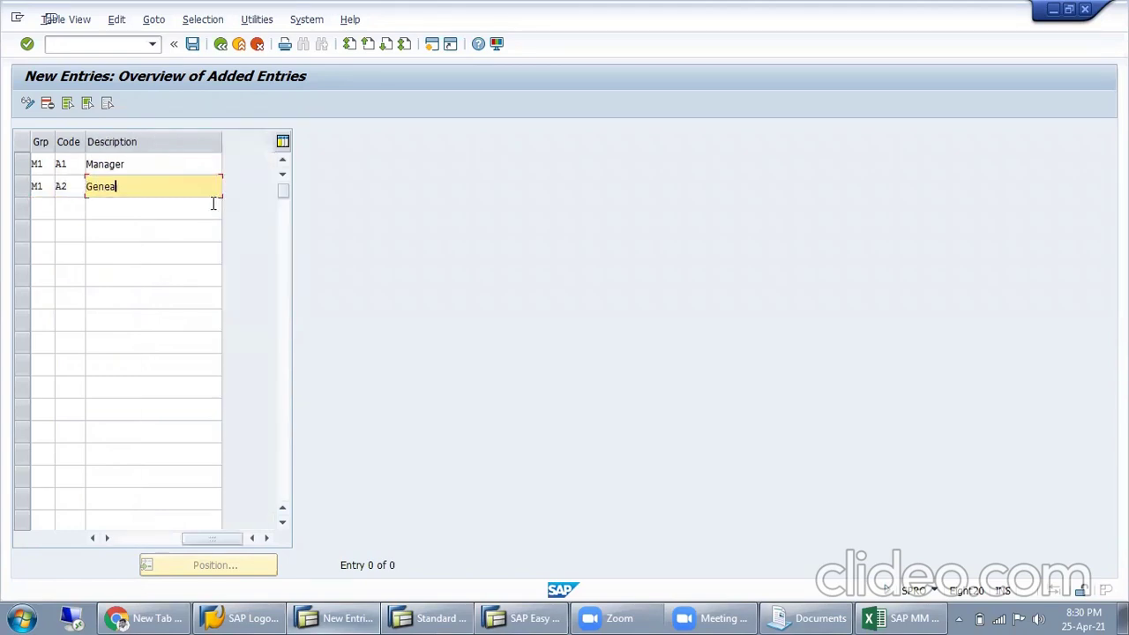
key(BackSpace)
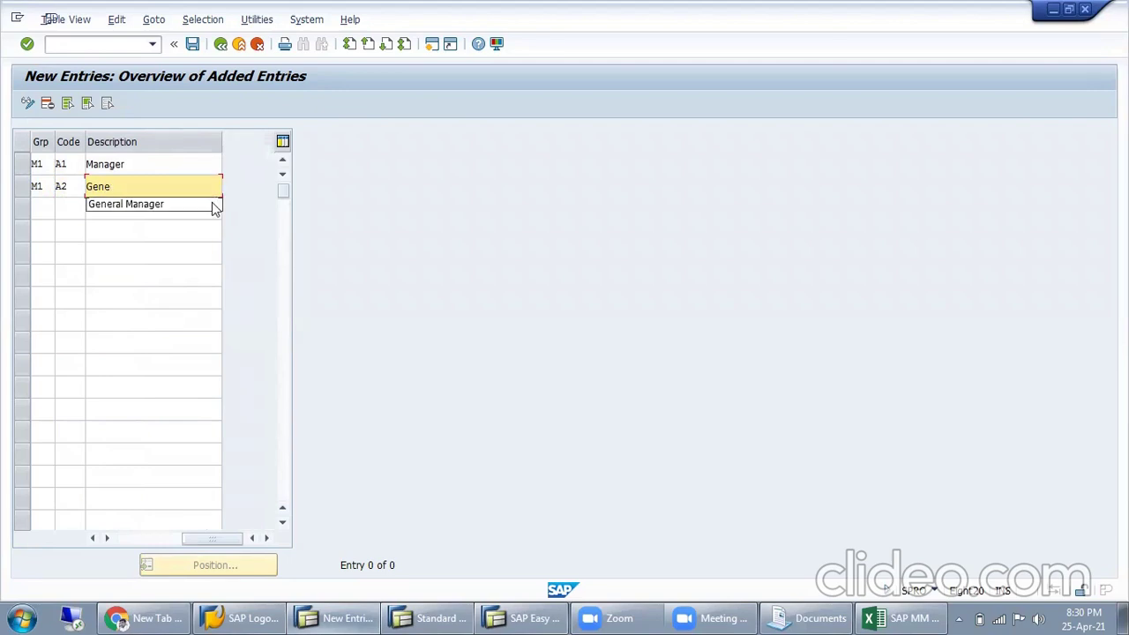
click(212, 202)
Add a third release code row with group M1, code A3 and description CFO.
click(42, 209)
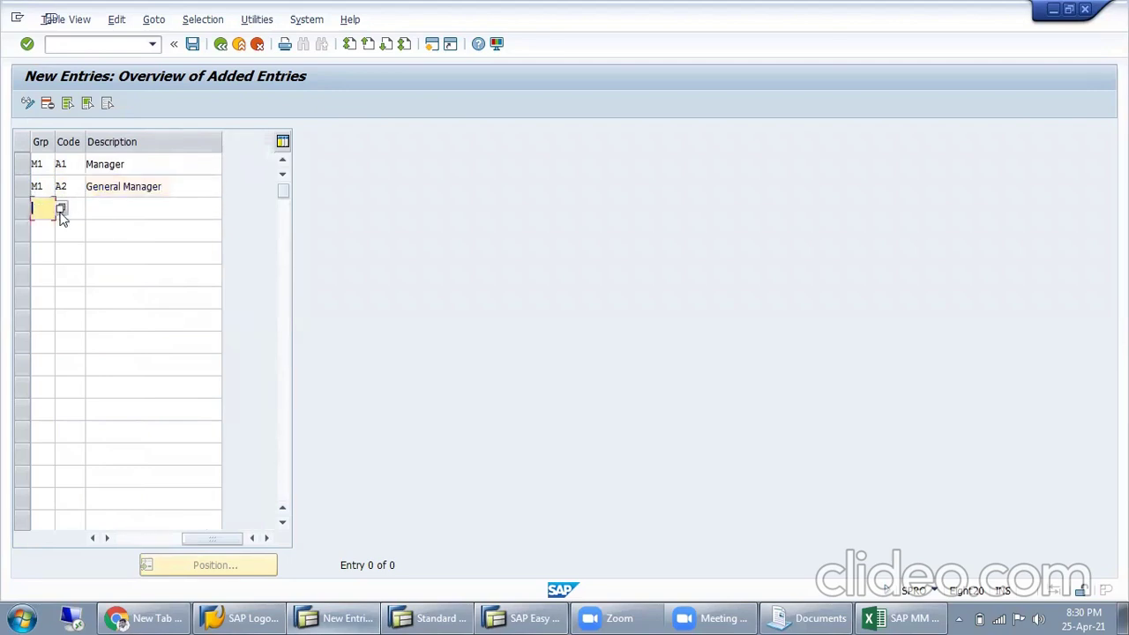
click(60, 212)
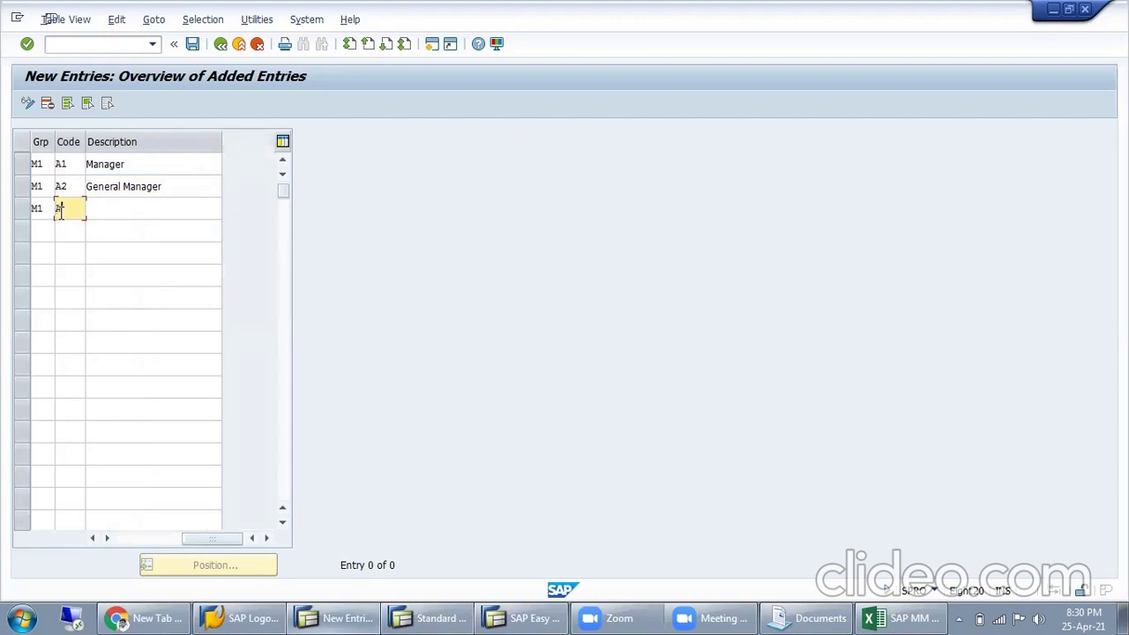
text(A3)
click(164, 211)
click(172, 165)
click(178, 190)
click(150, 206)
text(Cf)
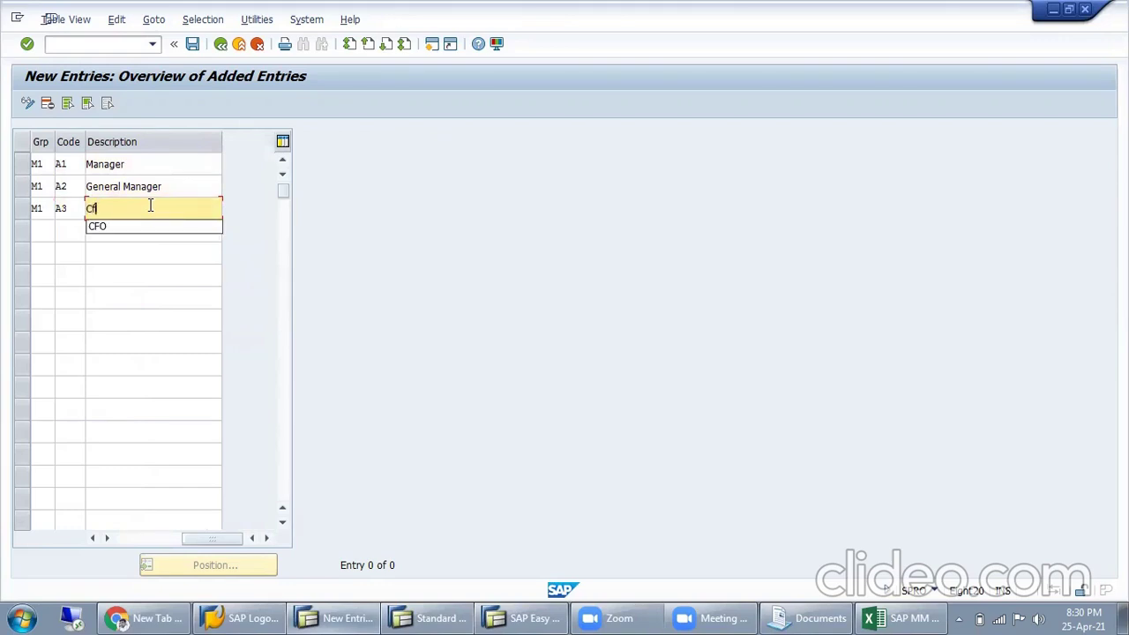
key(Down)
key(Return)
Check the codes A1 to A3 in the new rows and save the release codes.
click(68, 161)
click(65, 186)
click(65, 217)
click(127, 211)
key(Return)
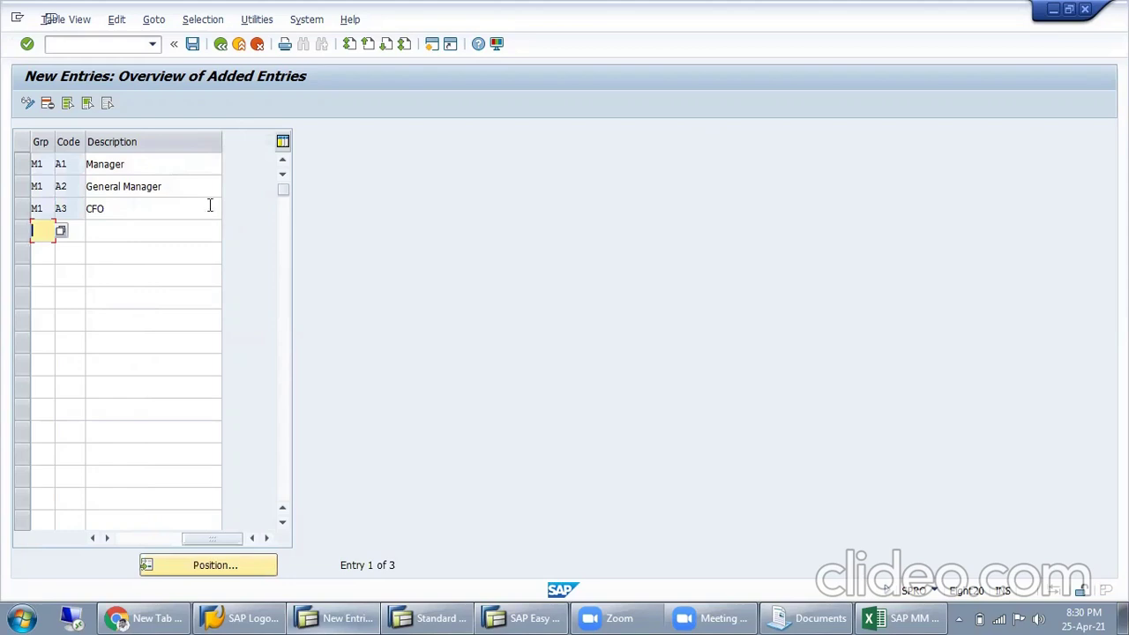
click(195, 46)
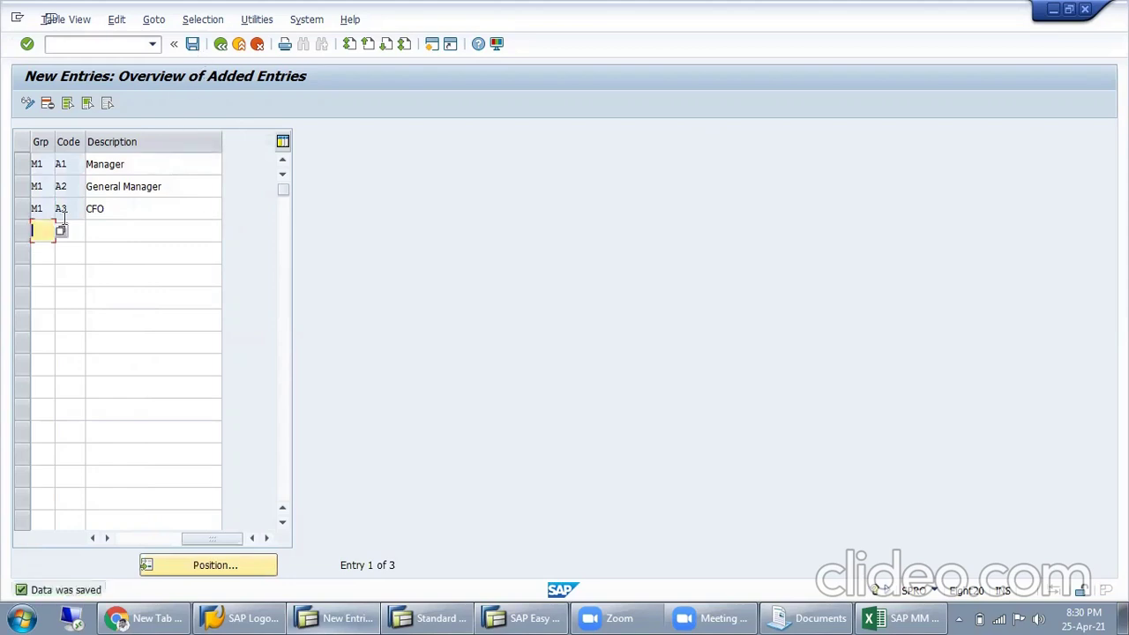
Copy the three release codes with their descriptions from SAP and paste them into the Excel notes starting at F108.
click(70, 159)
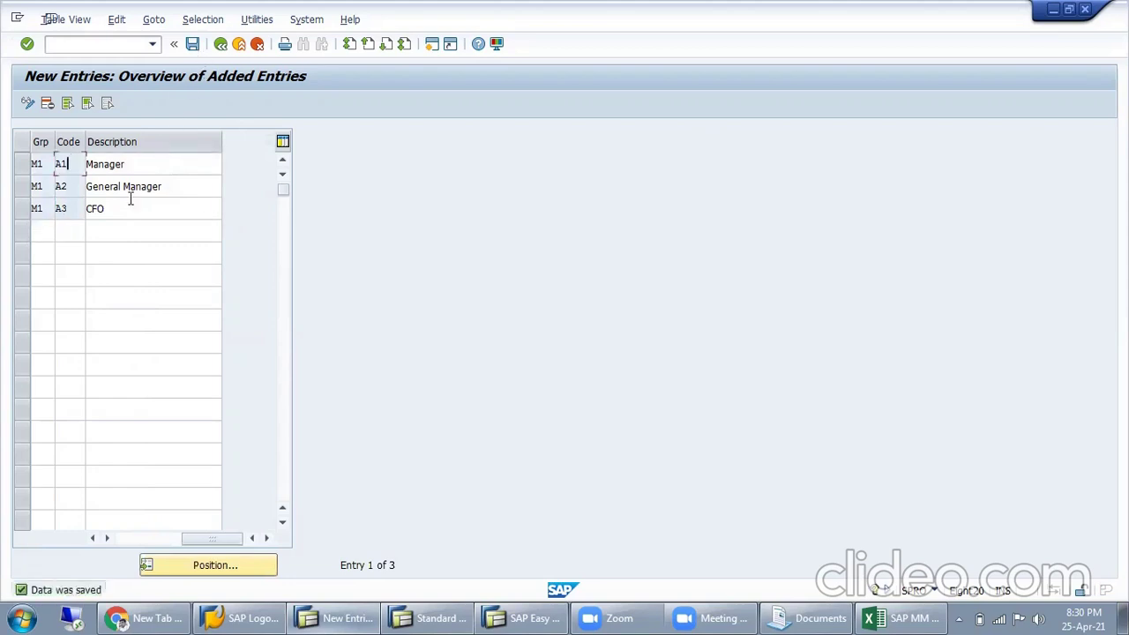
drag(59, 158, 116, 206)
key(ctrl+c)
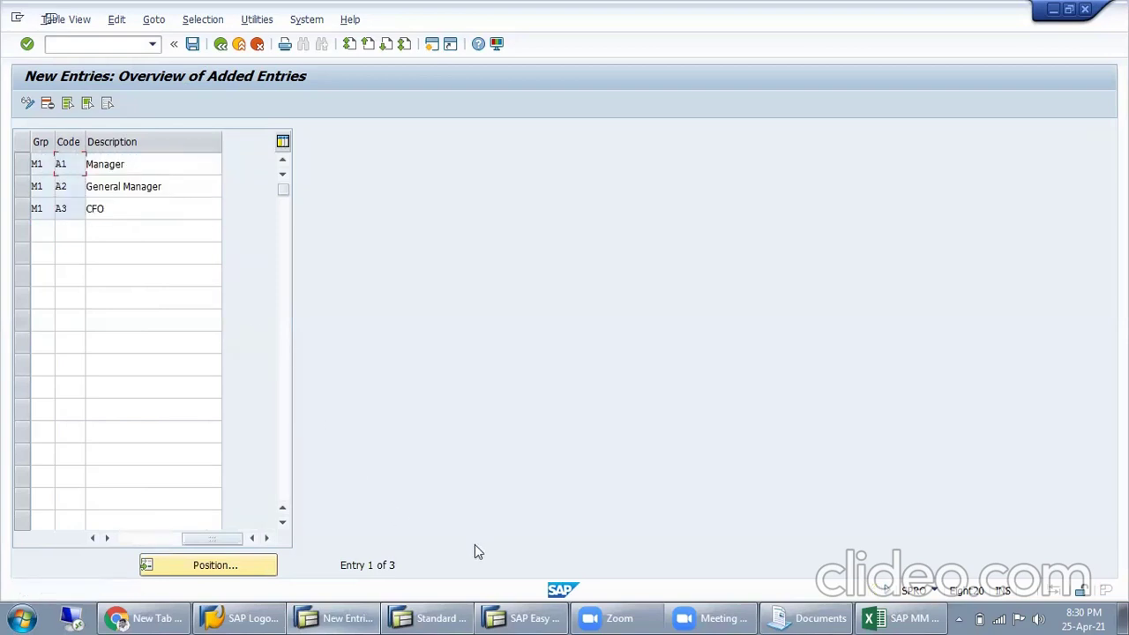
click(901, 618)
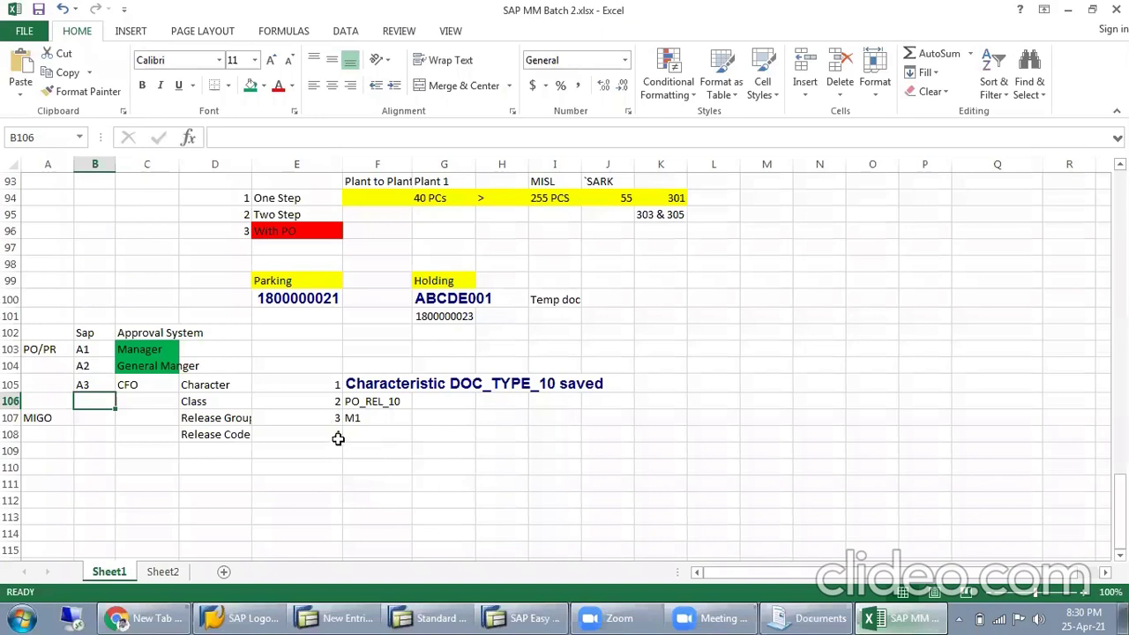
click(365, 434)
key(ctrl+v)
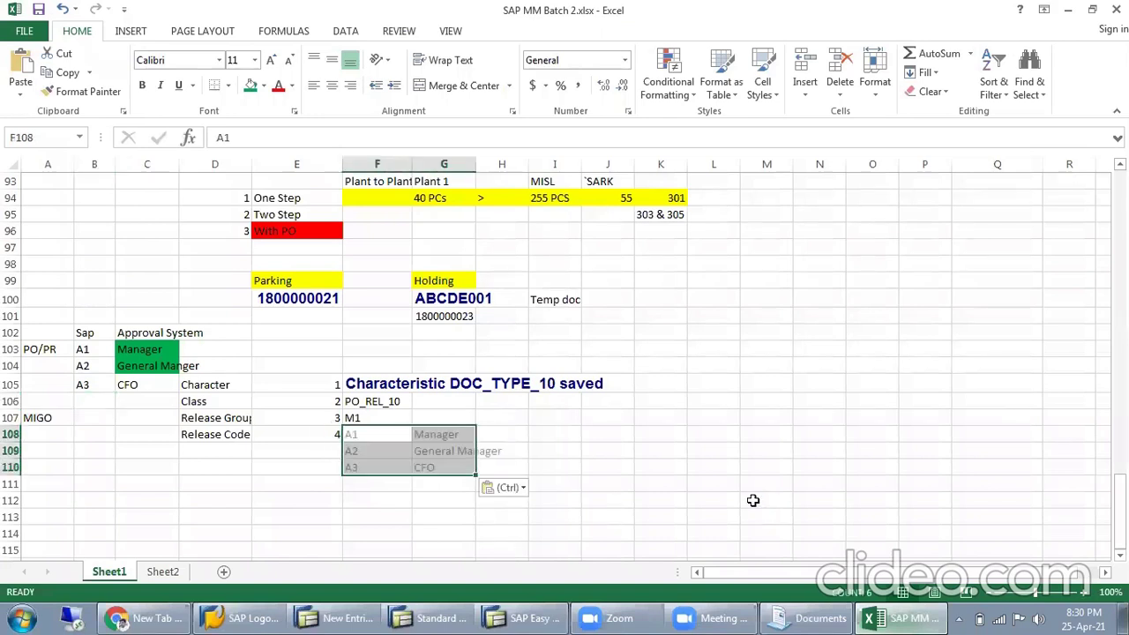
click(706, 465)
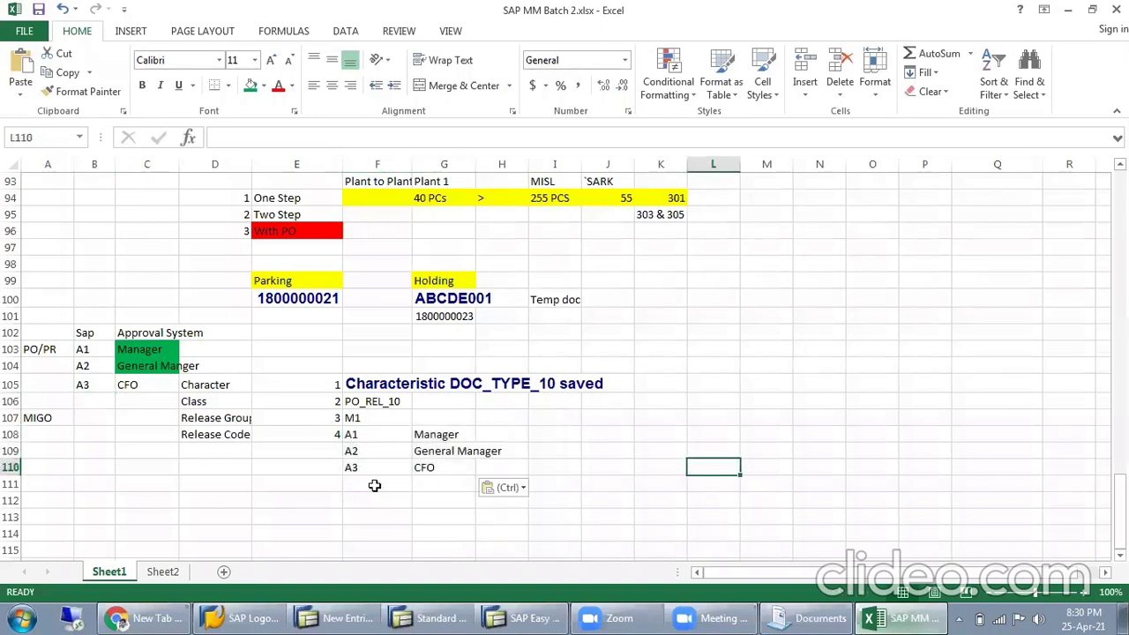
click(217, 486)
click(328, 485)
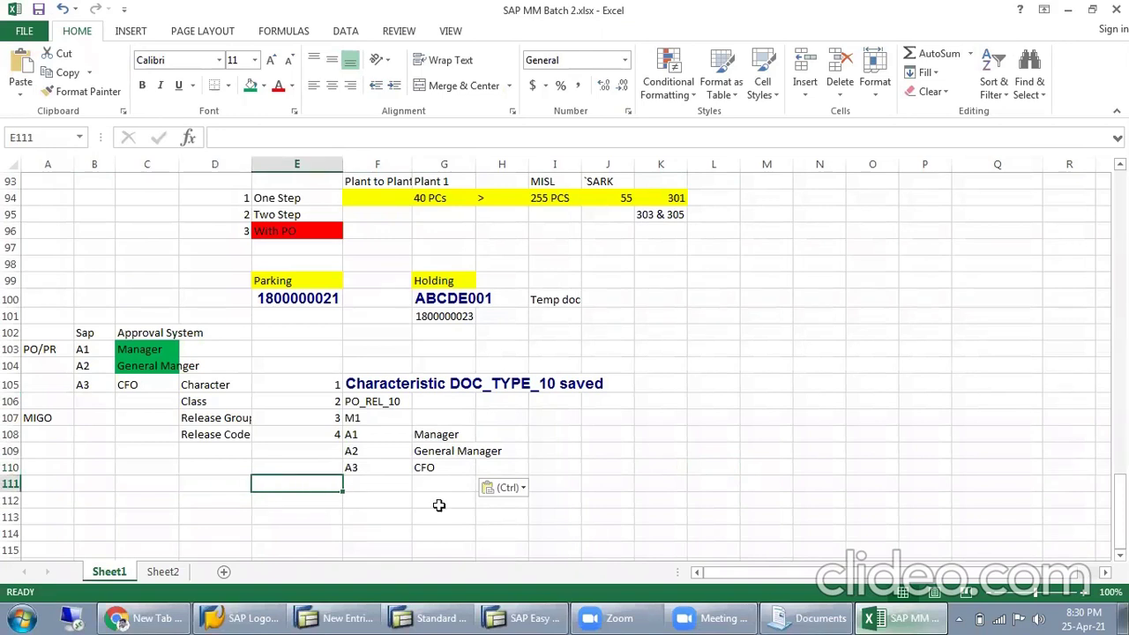
Switch back to SAP and leave the release codes screens to return to the release procedure activity list.
click(370, 617)
click(221, 44)
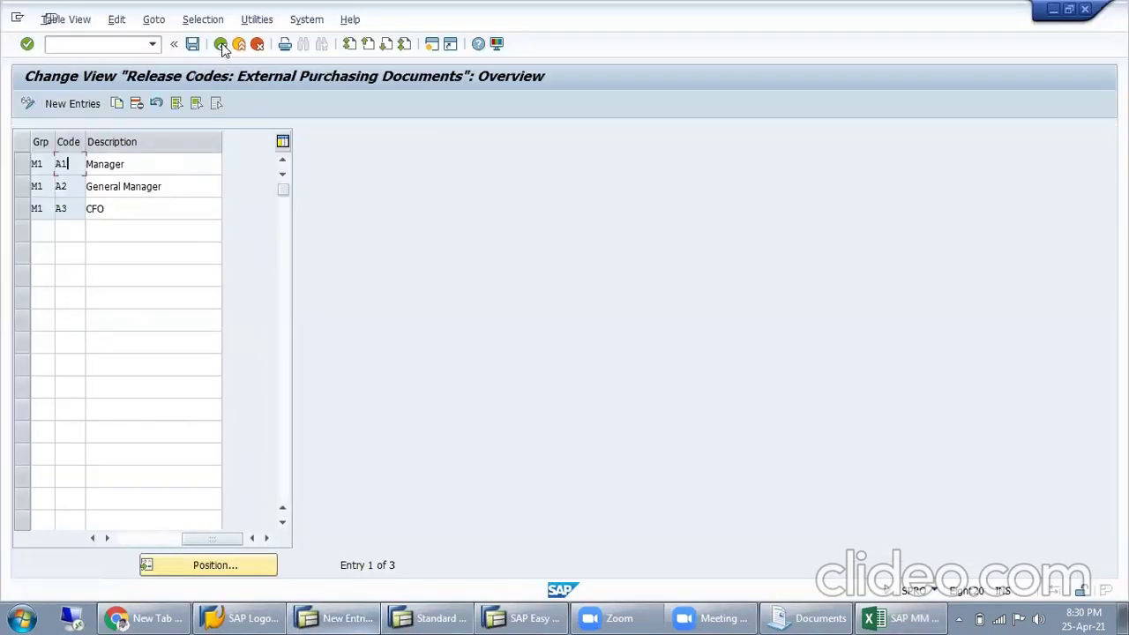
click(221, 44)
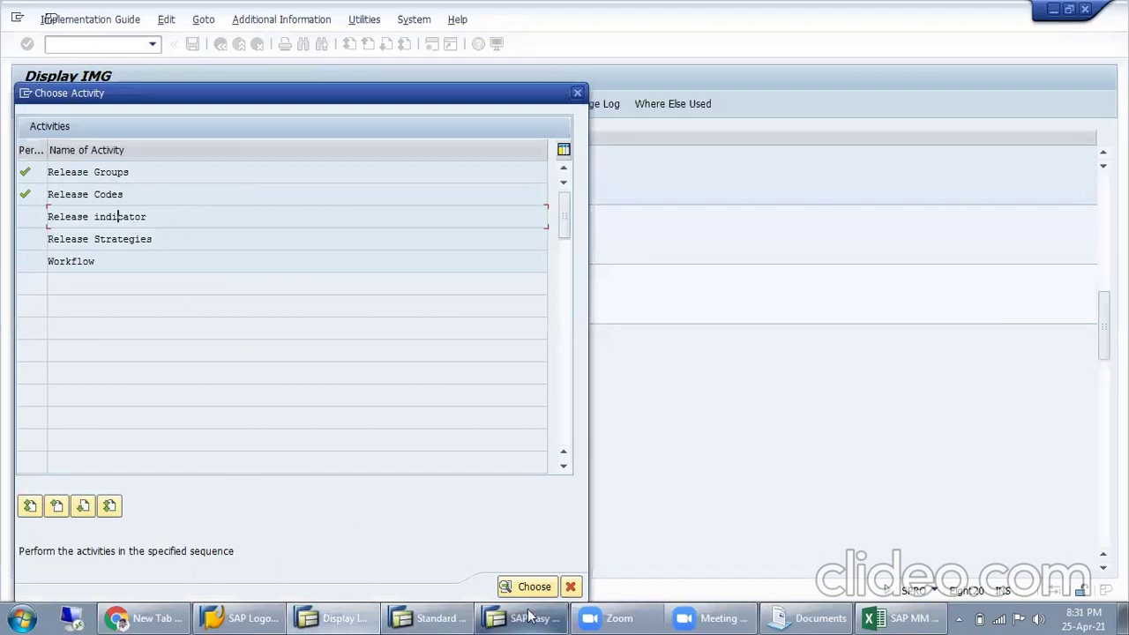
Switch to the Excel notes and add Release Ind as item 5 in cells D111 and E111.
click(900, 617)
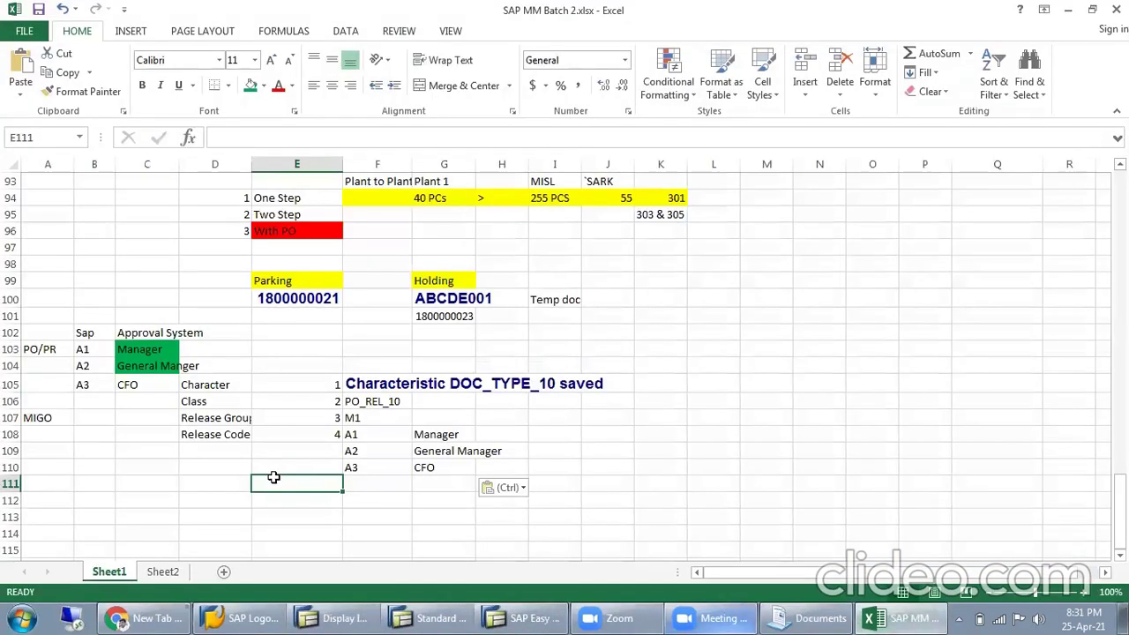
text(5)
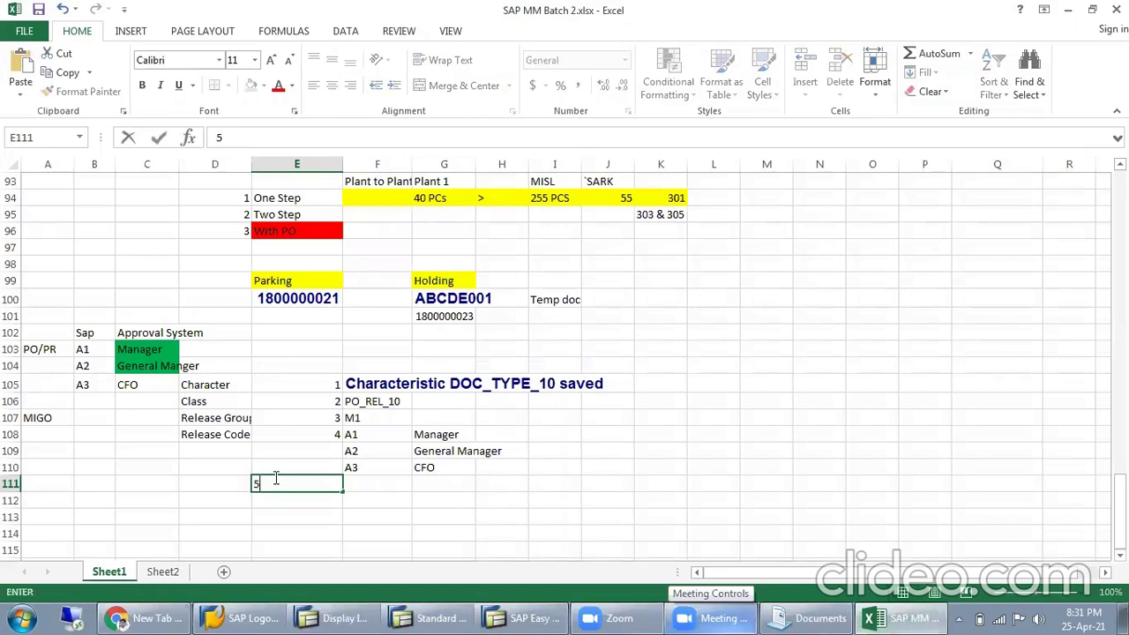
key(Left)
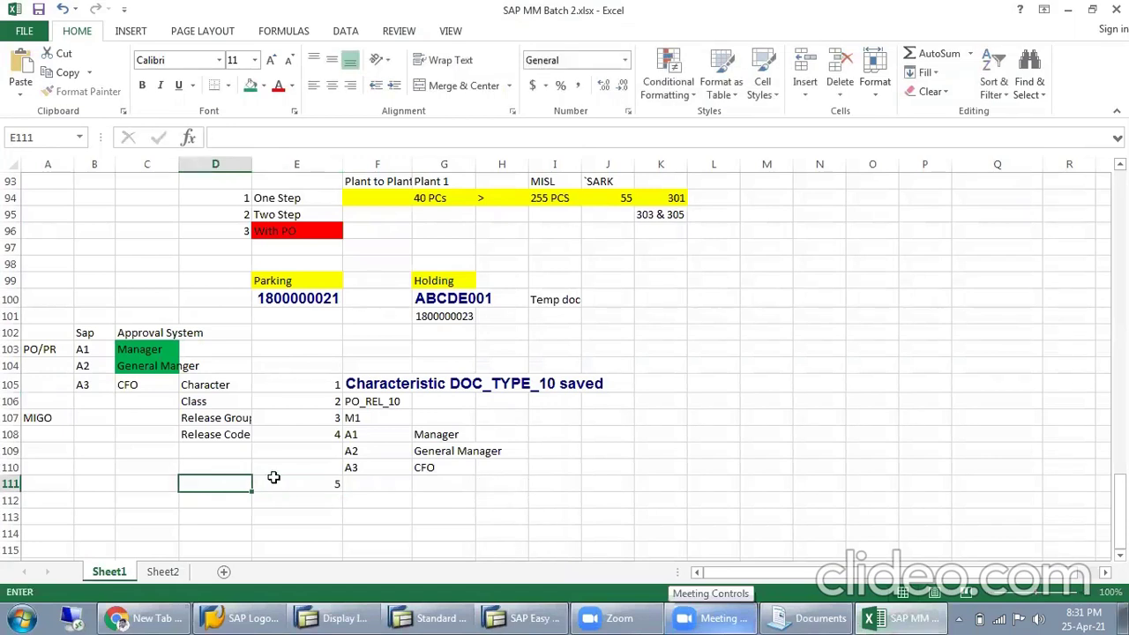
text(Release In)
click(419, 500)
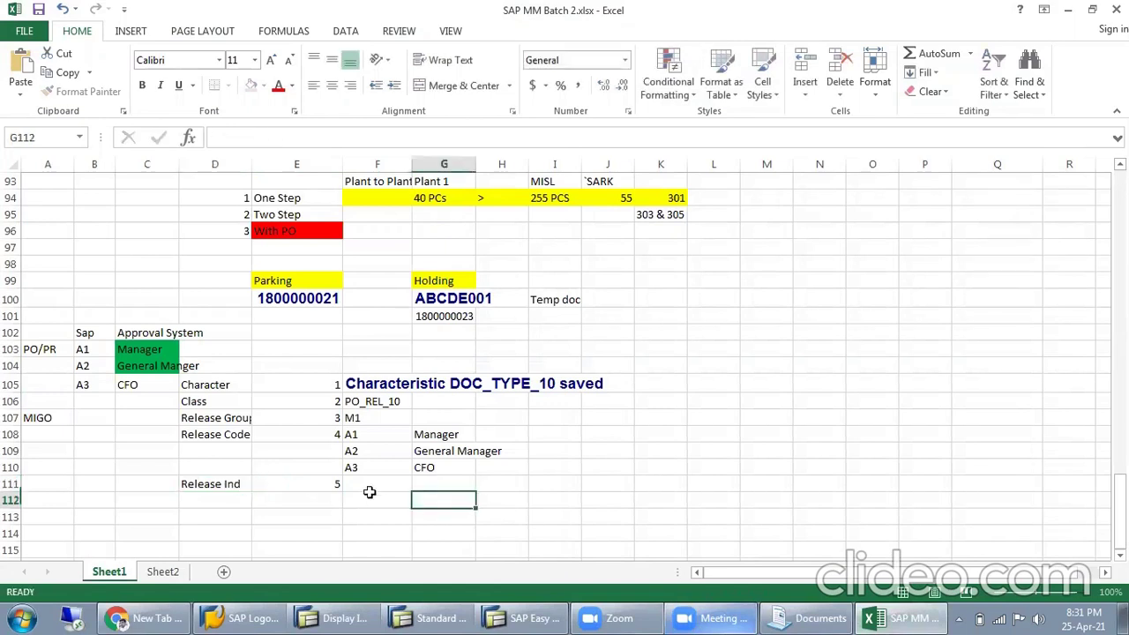
List the release indicators in the notes: 1 Blocked in F111:G111 and 2 Release in F112:G112.
click(369, 487)
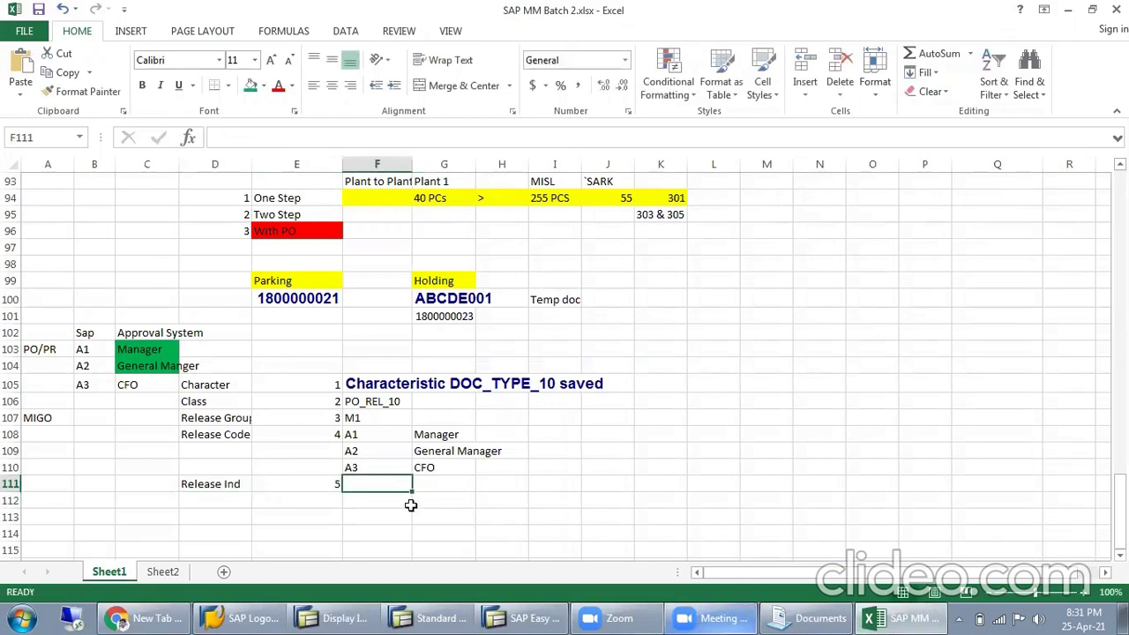
text(1)
key(Tab)
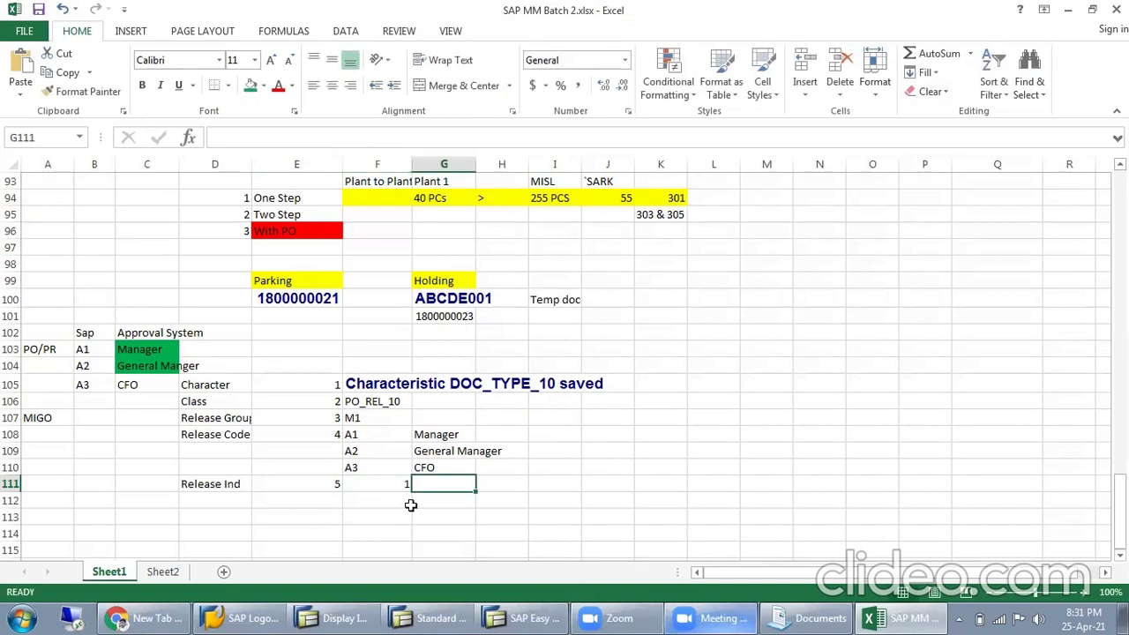
text(Blocked)
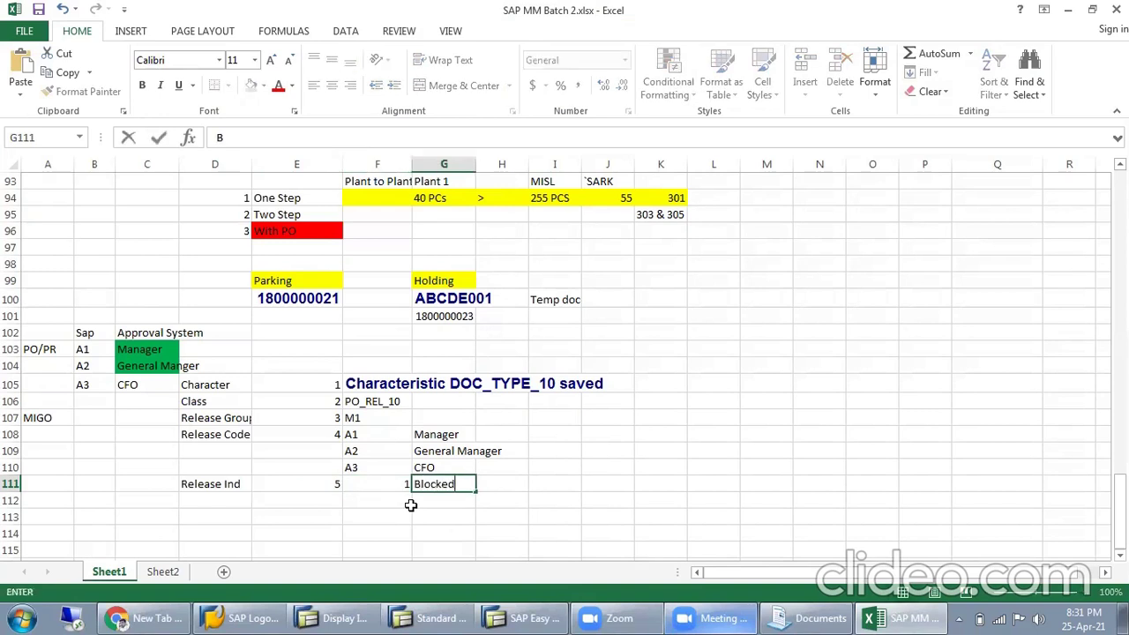
key(Return)
text(2)
key(Tab)
text(Release)
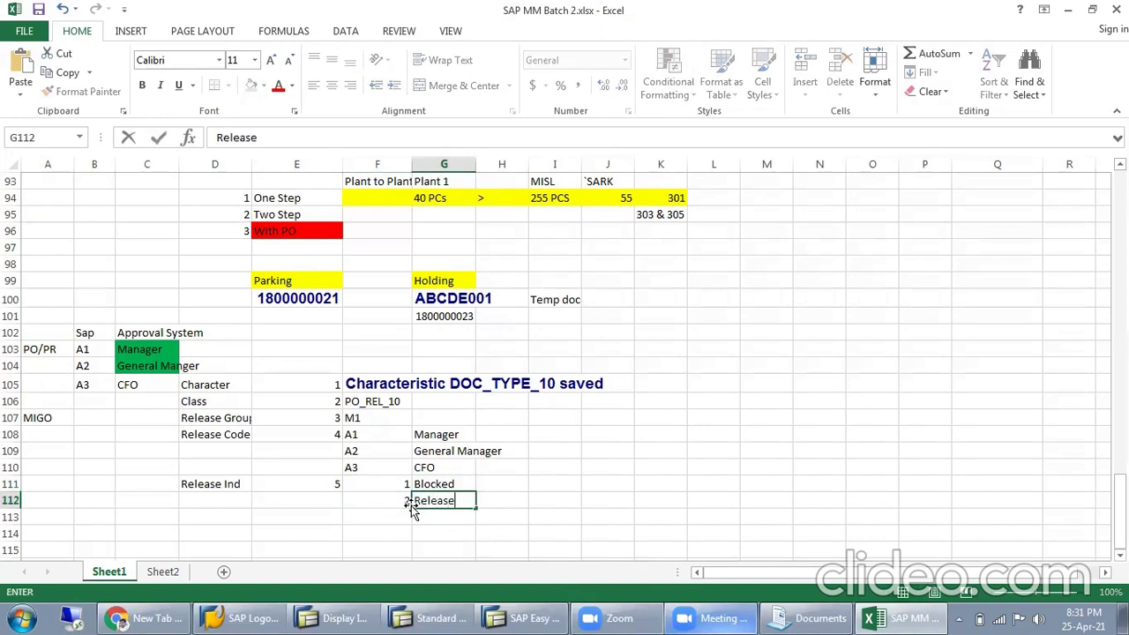
click(534, 499)
click(450, 499)
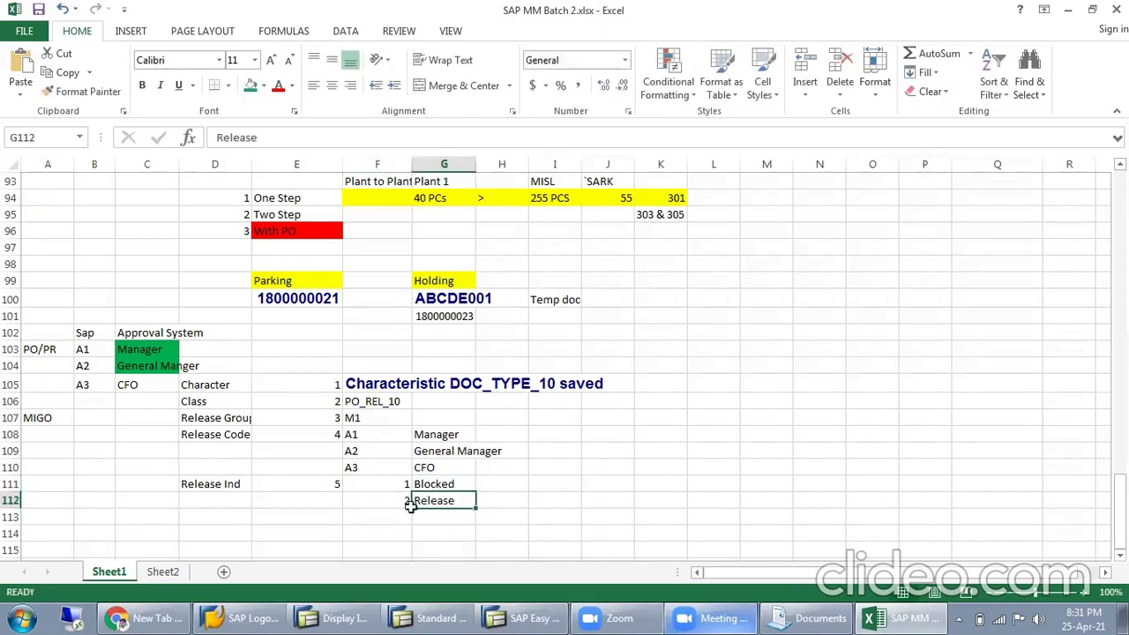
Examine how the Manager, General Manager and CFO approvals relate to the Blocked and Release indicators in the notes.
click(457, 436)
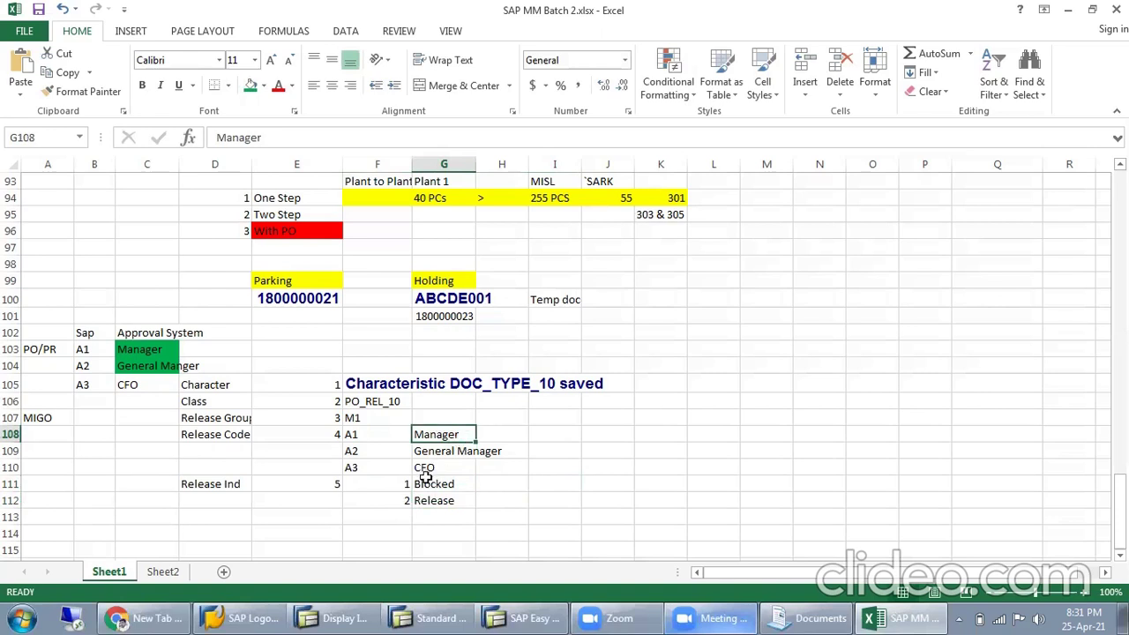
click(404, 481)
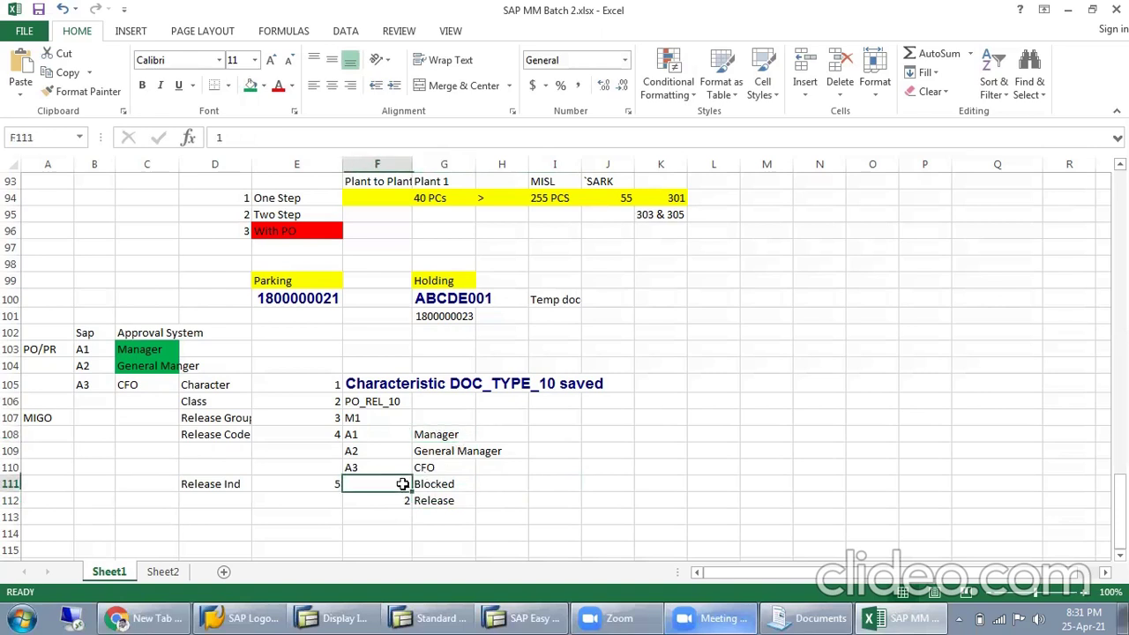
click(445, 453)
click(402, 488)
click(425, 466)
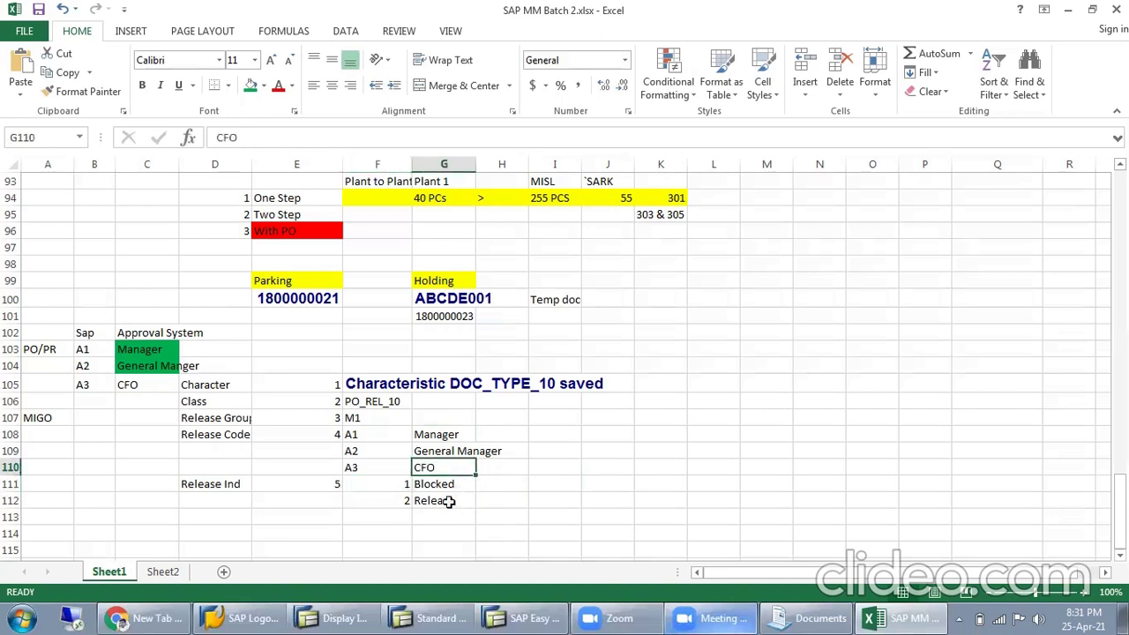
click(404, 501)
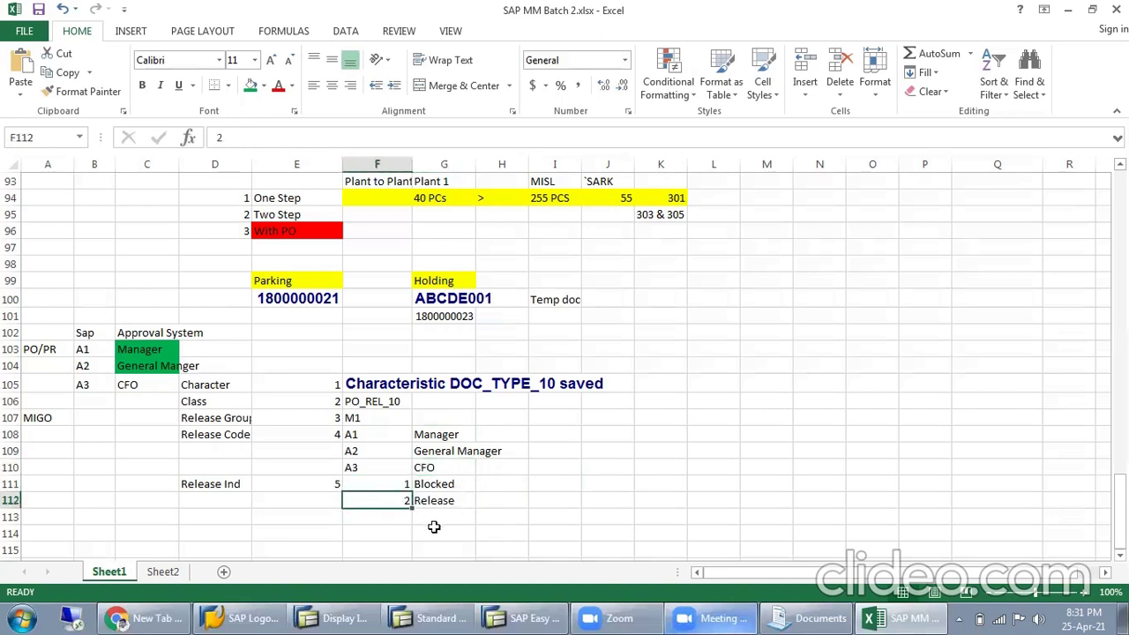
drag(448, 434, 451, 450)
drag(360, 484, 455, 486)
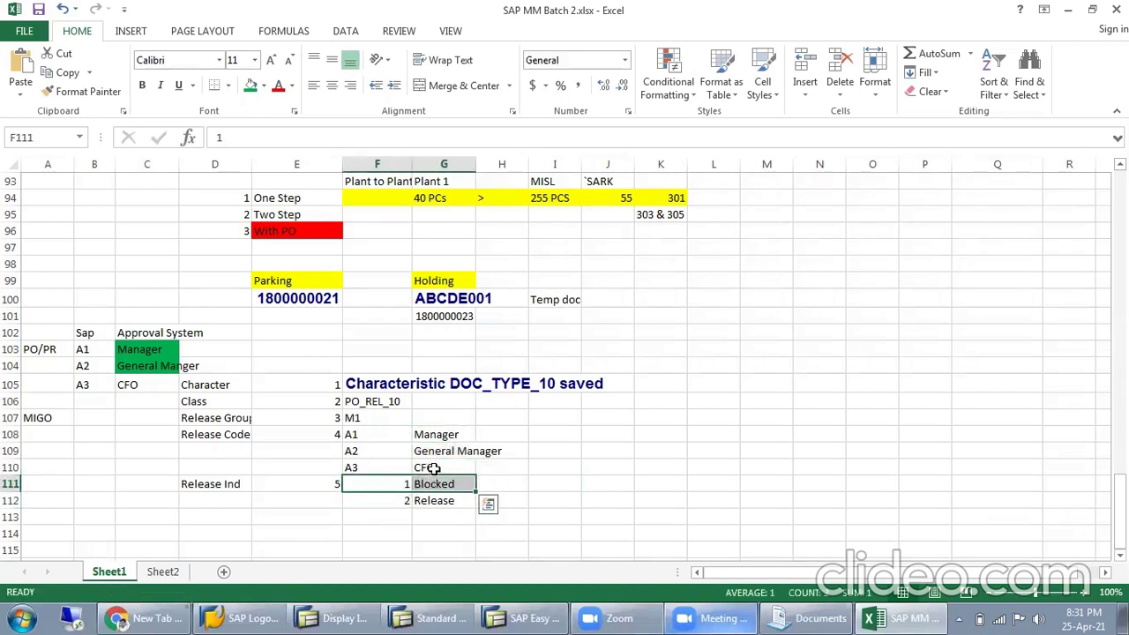
click(428, 468)
drag(388, 501, 463, 503)
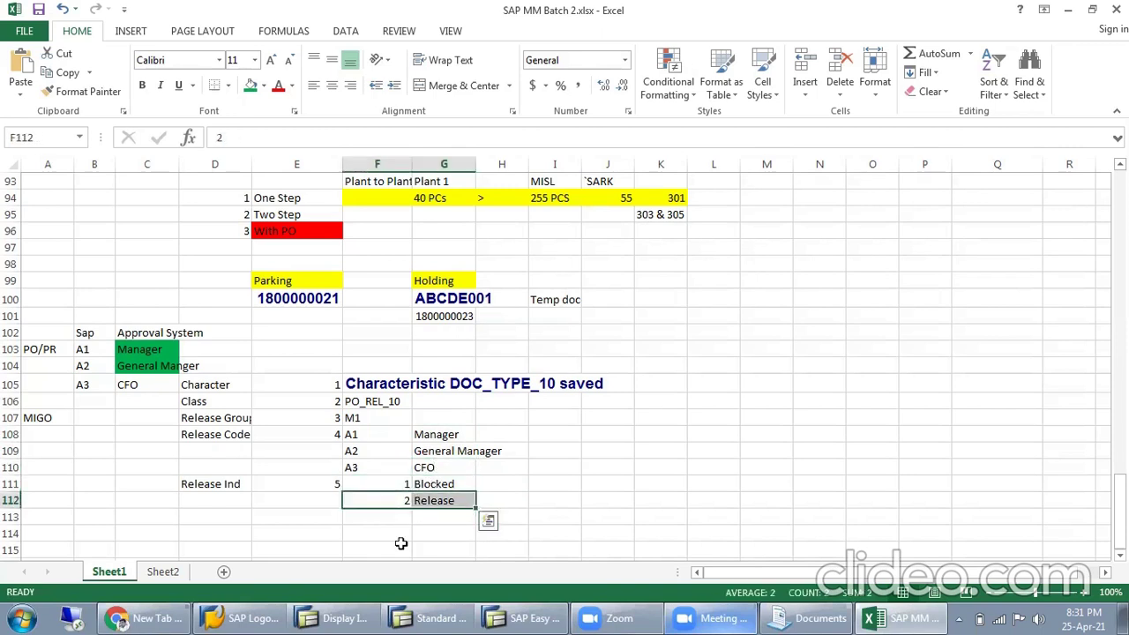
Switch to SAP, open the Release indicator activity, and delete the existing entries B and R, saving the change.
click(322, 617)
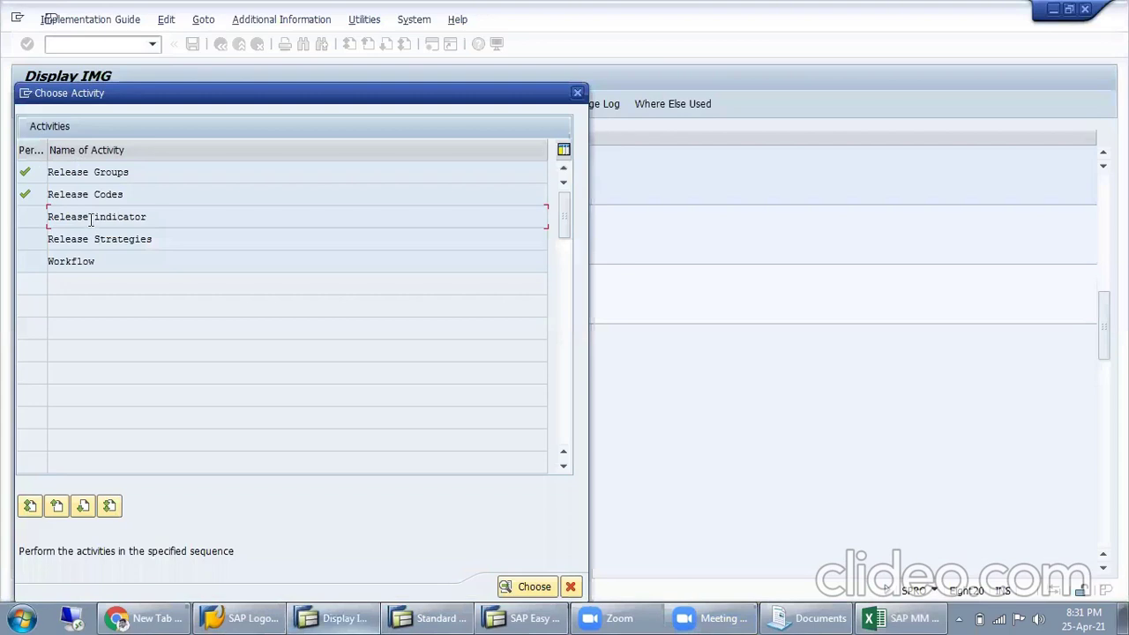
double_click(146, 216)
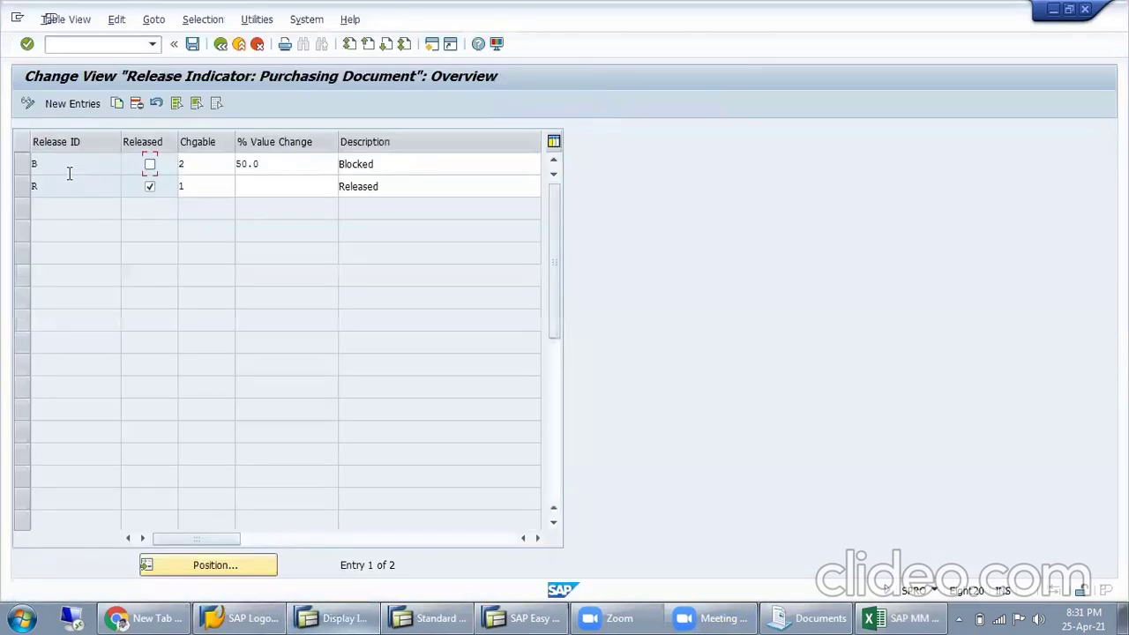
click(25, 161)
shift+click(21, 186)
click(137, 103)
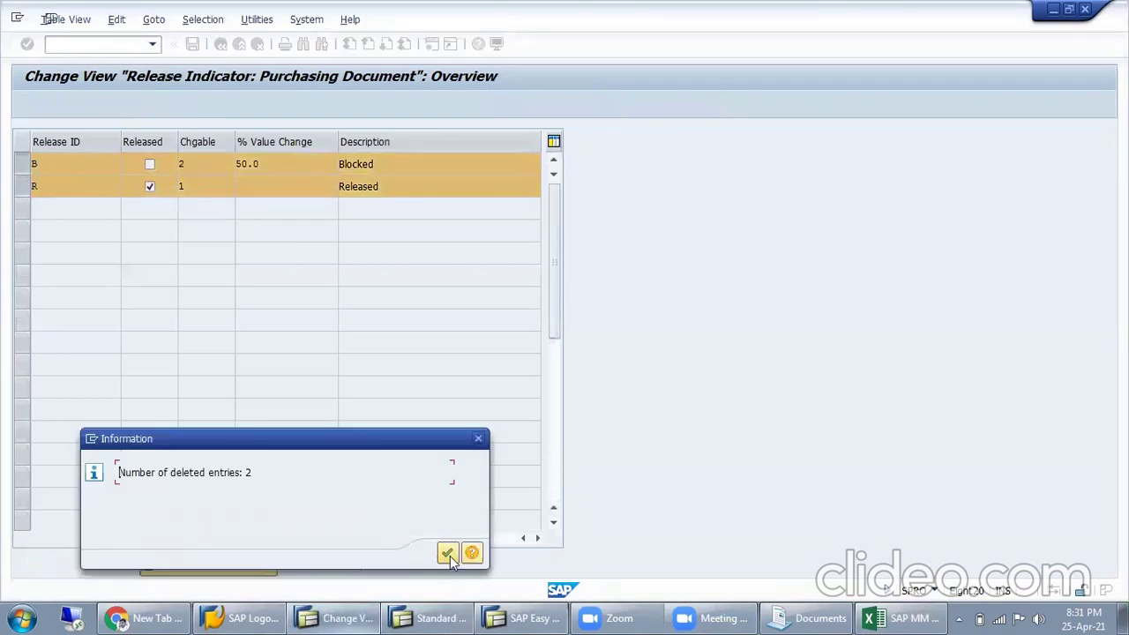
click(448, 554)
click(192, 44)
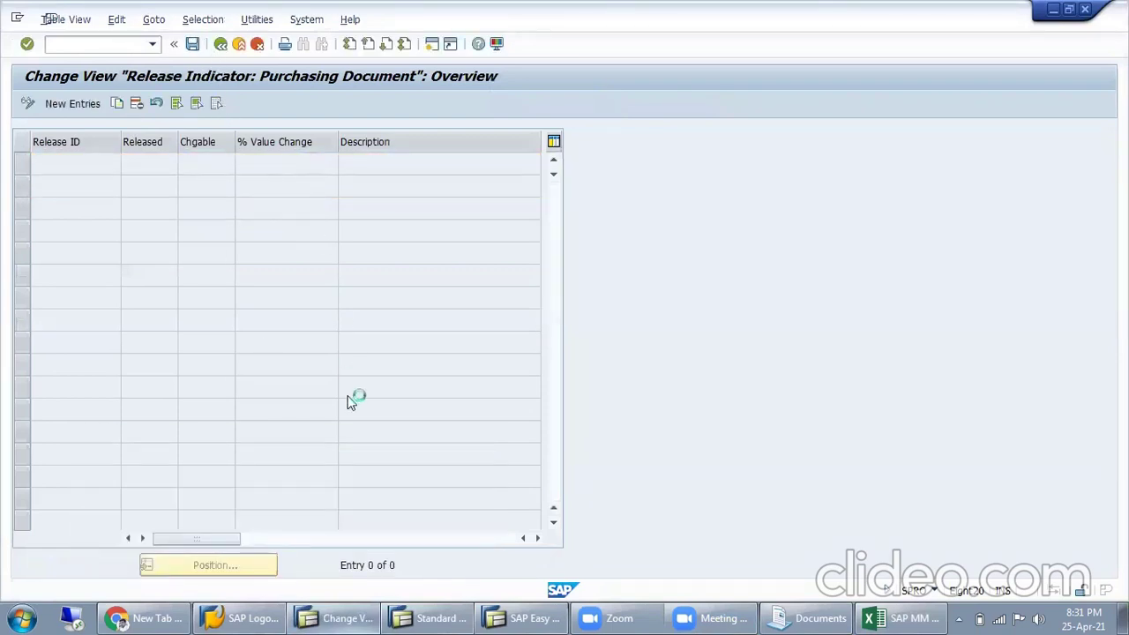
click(267, 320)
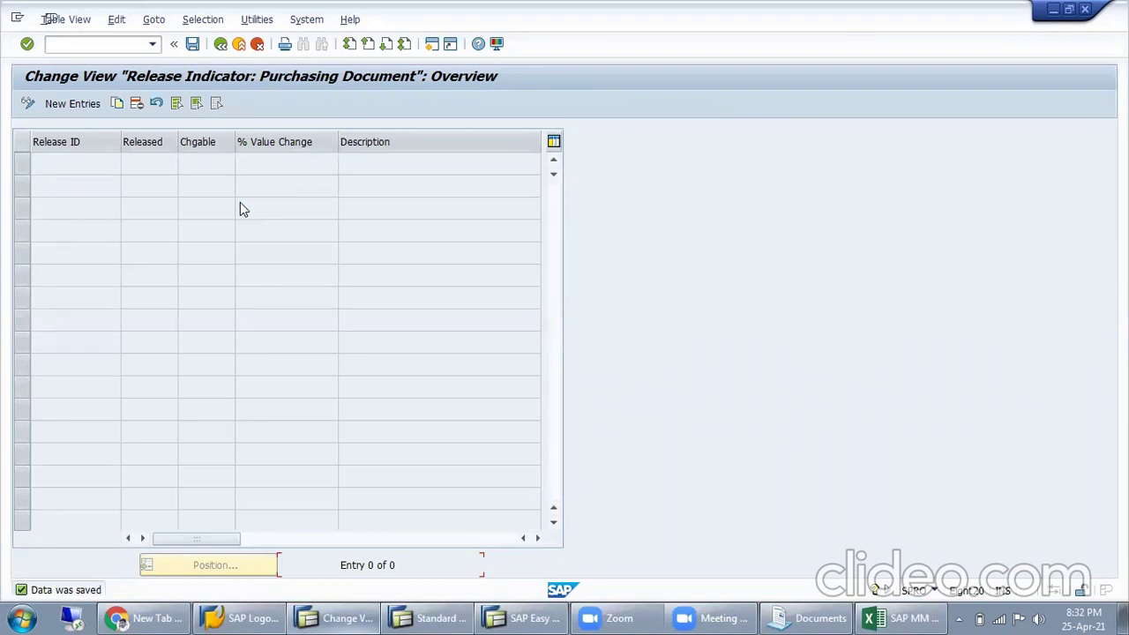
Create new release indicator entries with release IDs 1 and 2, marking only ID 2 as Released.
click(70, 103)
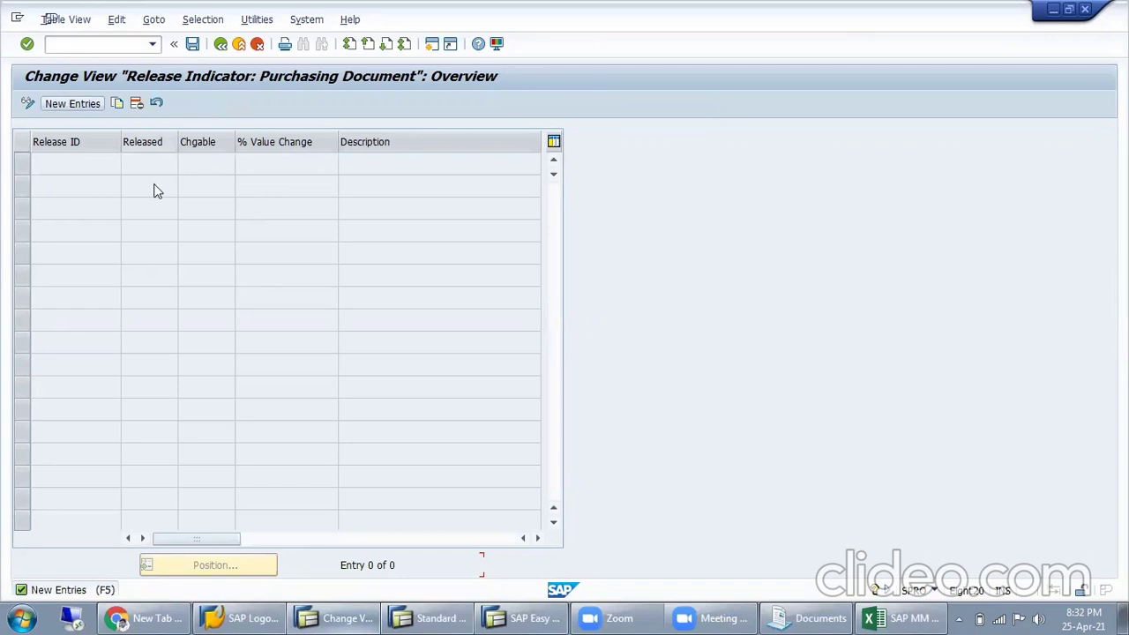
text(1)
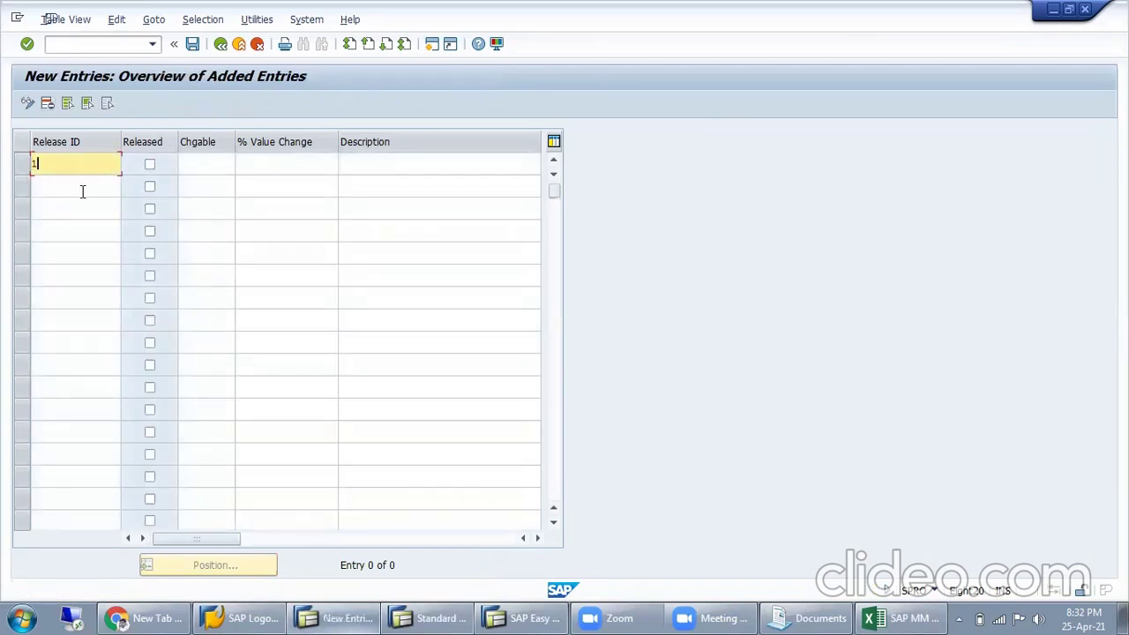
click(82, 188)
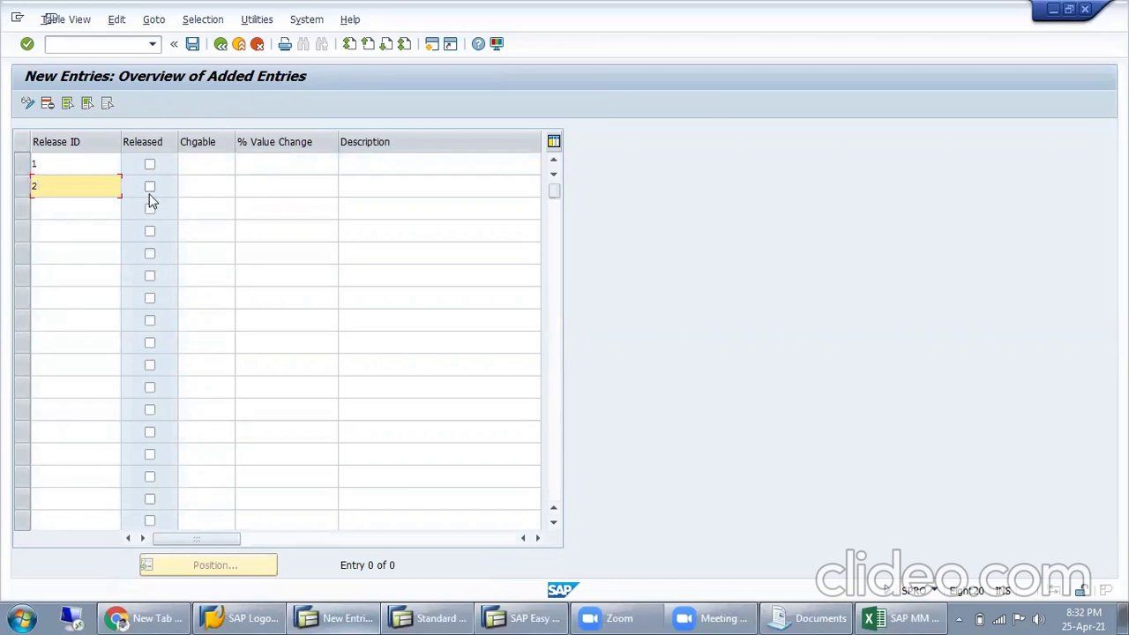
drag(94, 186, 4, 207)
click(151, 187)
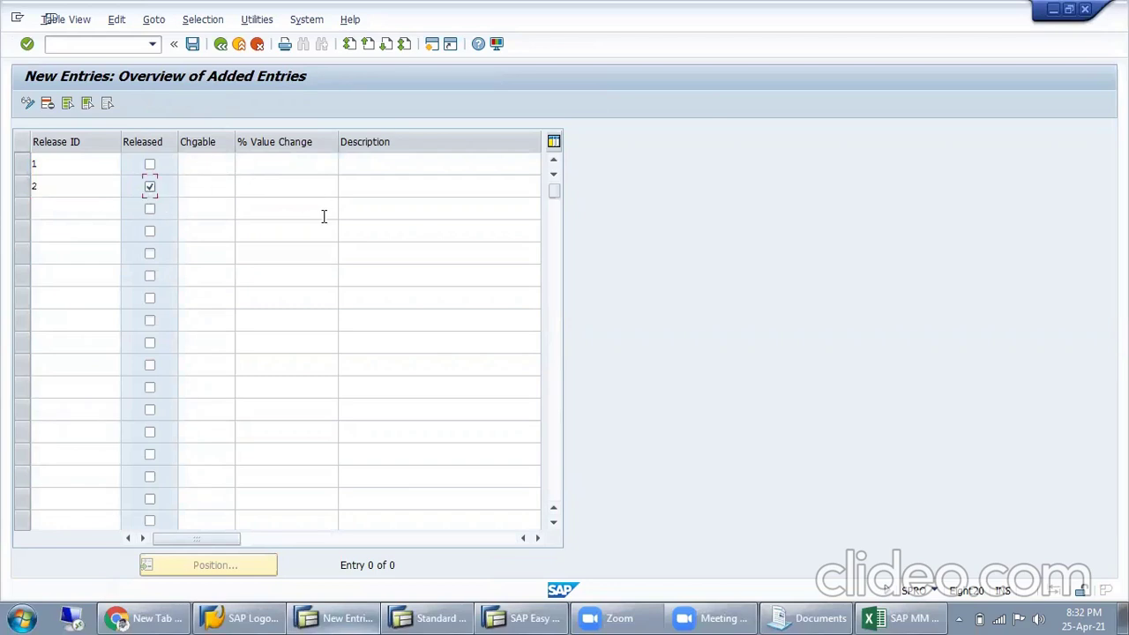
Describe release ID 1 as Blocked and release ID 2 as Released, and save the new indicators.
double_click(67, 162)
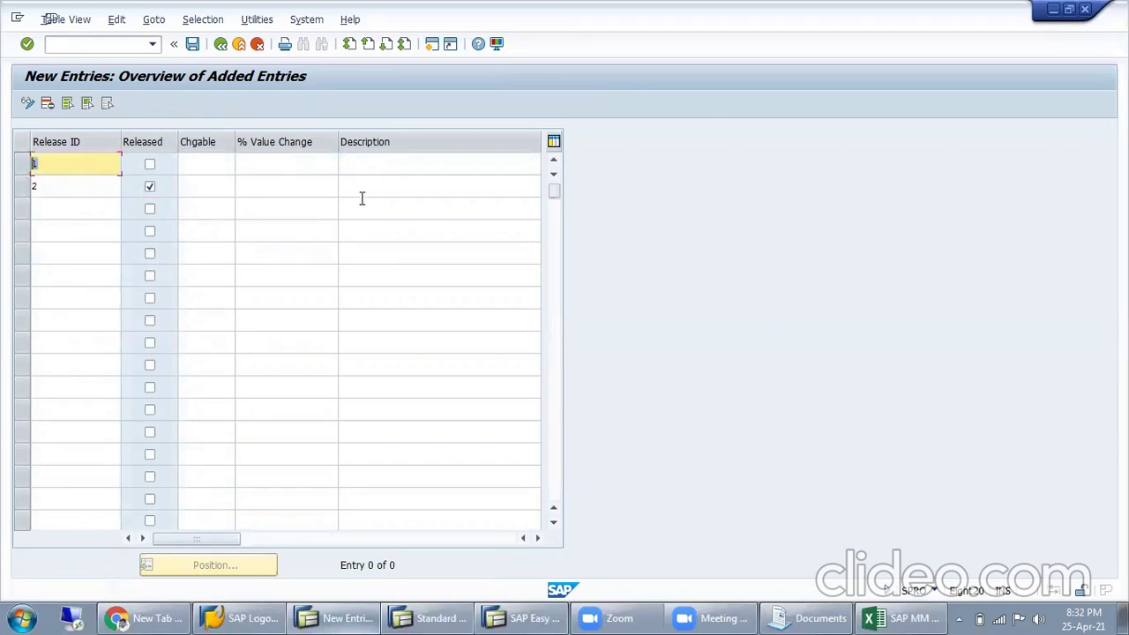
click(366, 164)
text(Blo)
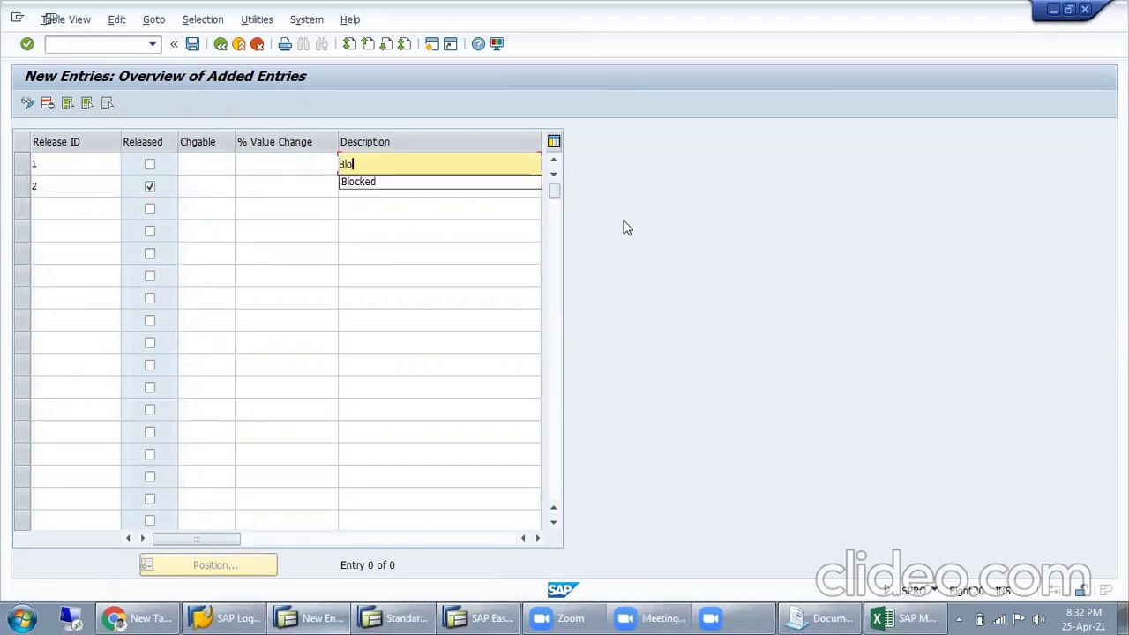
text(cked)
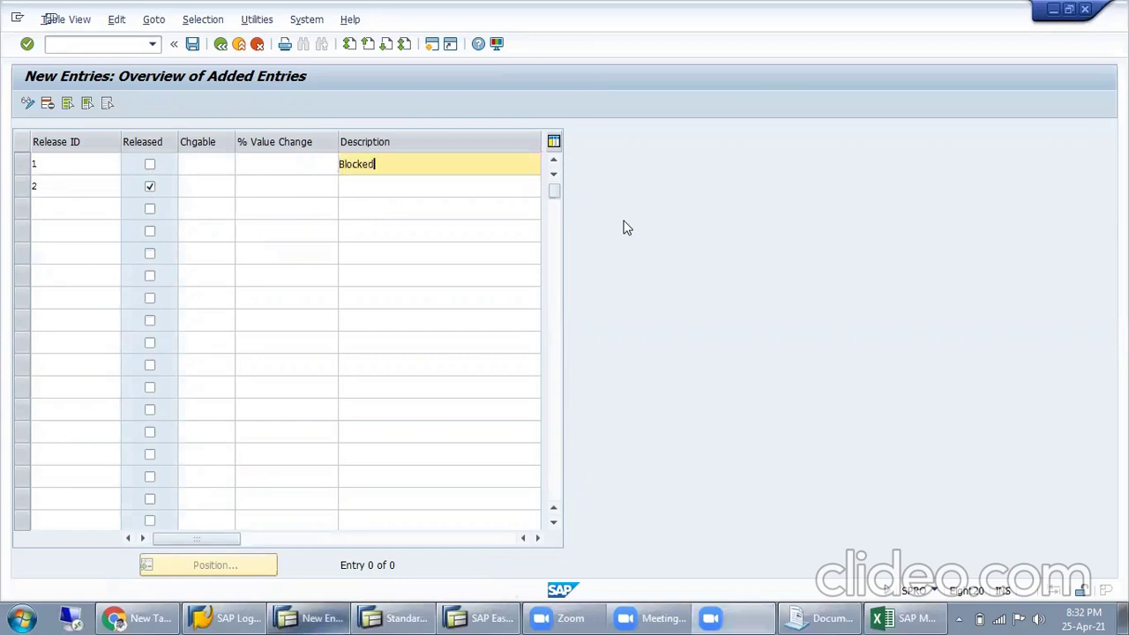
click(403, 187)
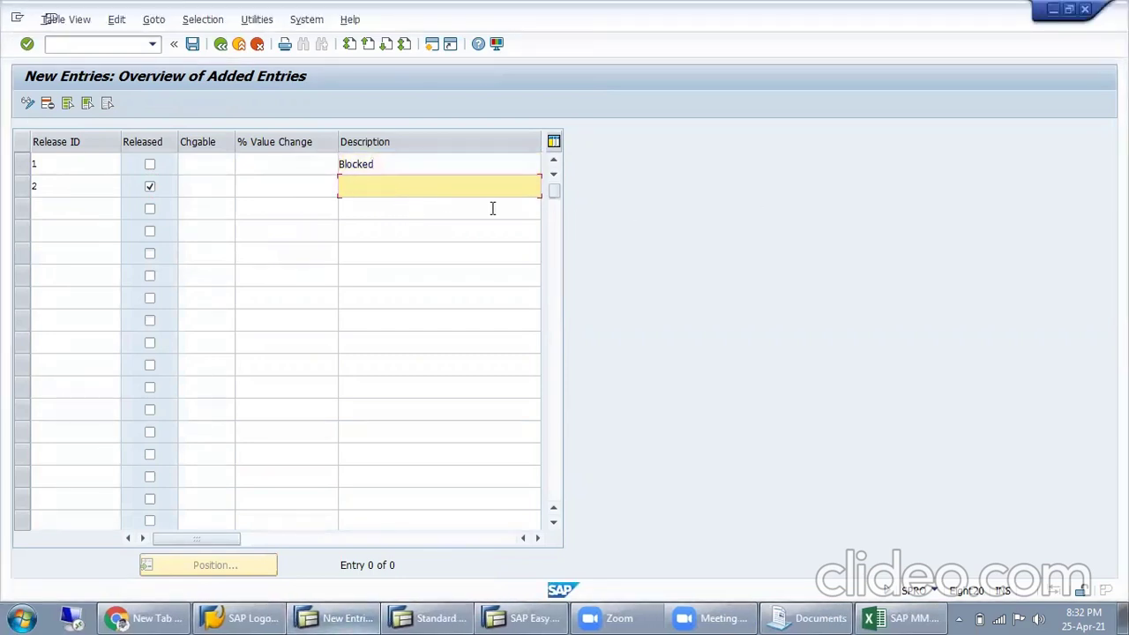
text(Release)
click(430, 205)
click(206, 192)
click(218, 155)
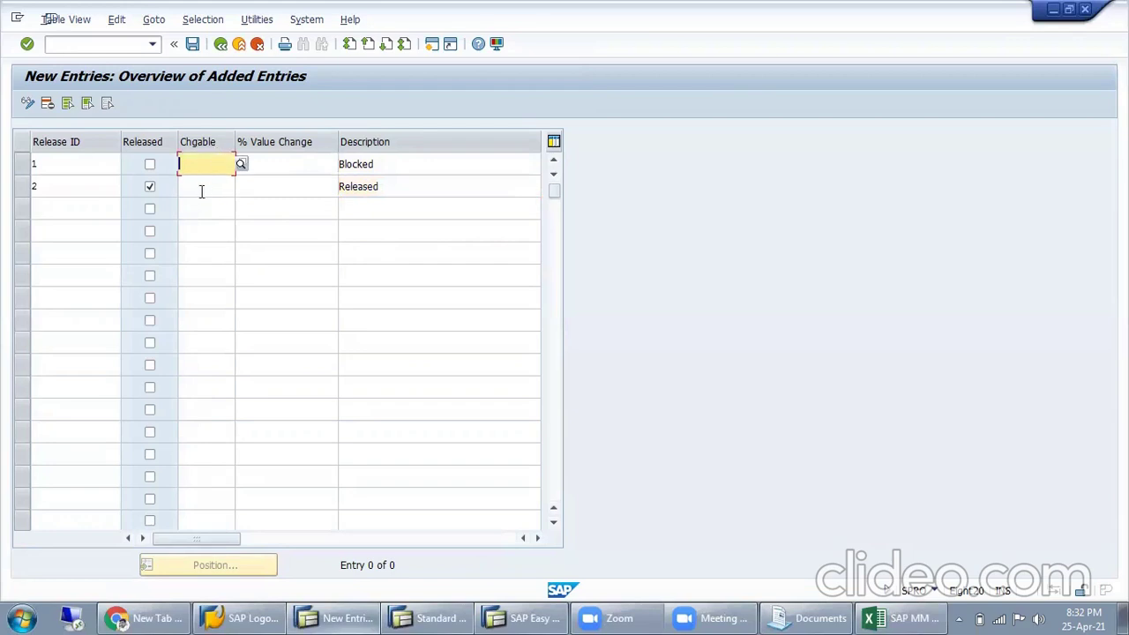
key(Return)
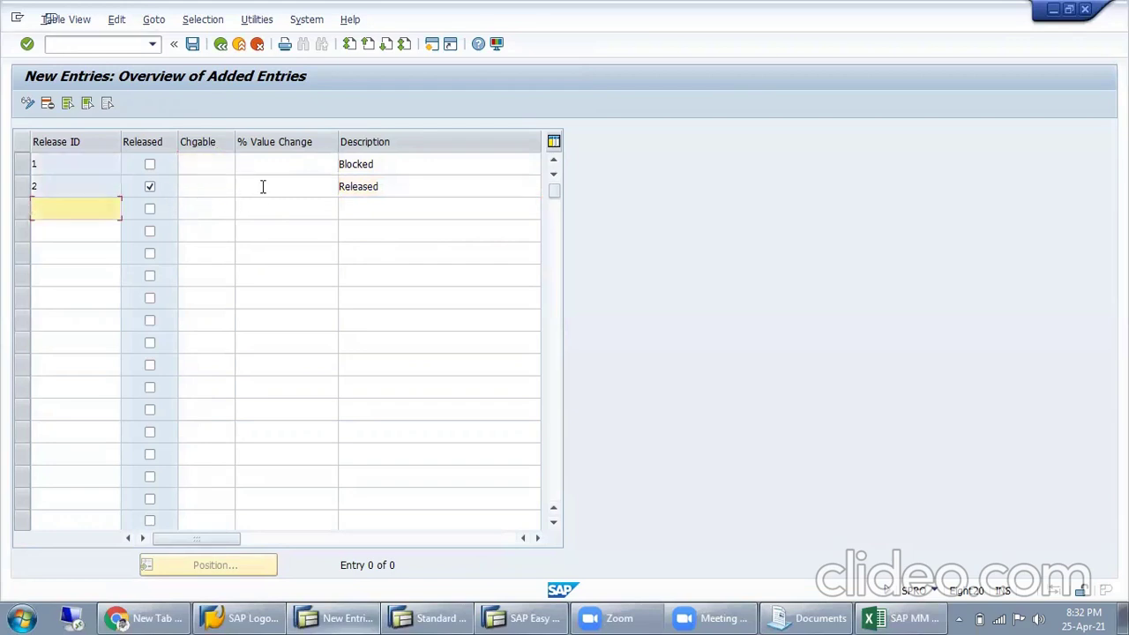
click(192, 43)
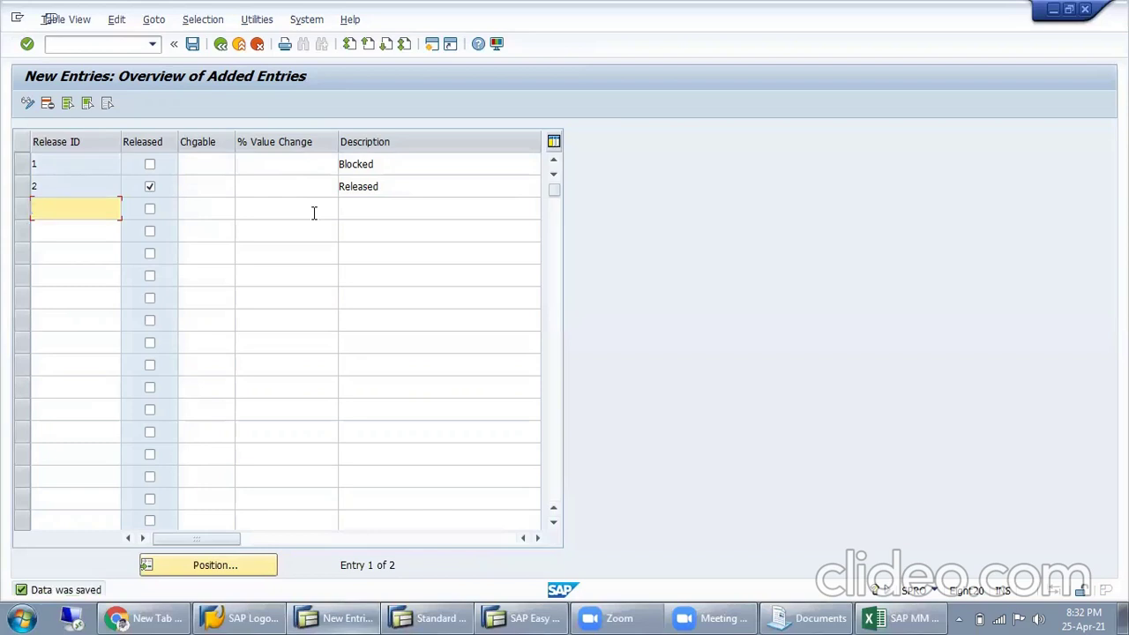
click(199, 163)
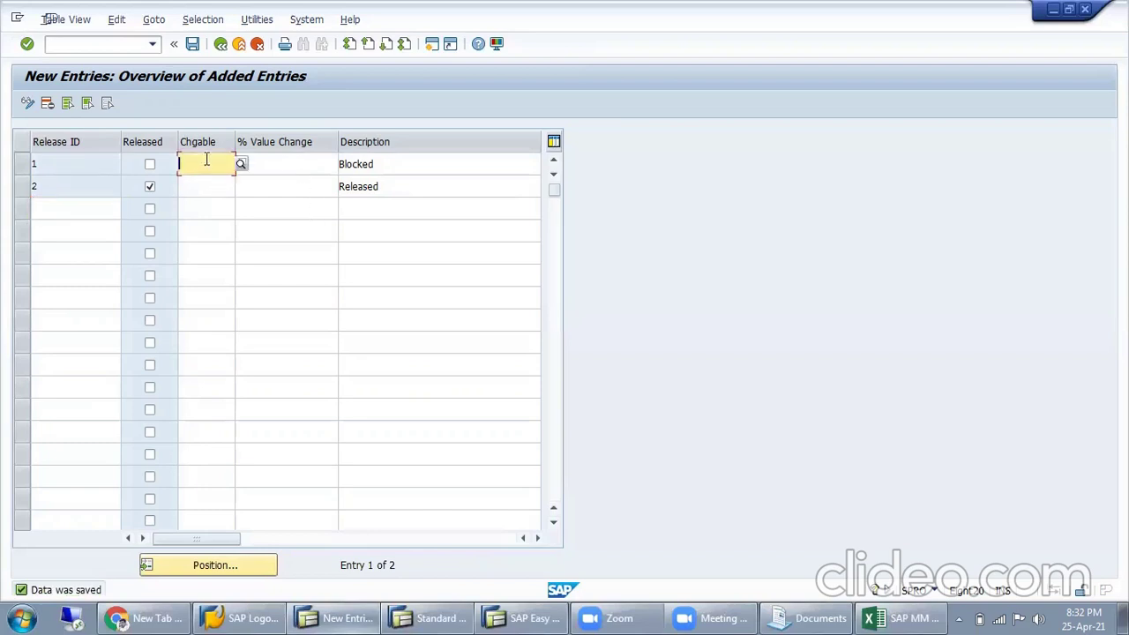
click(305, 166)
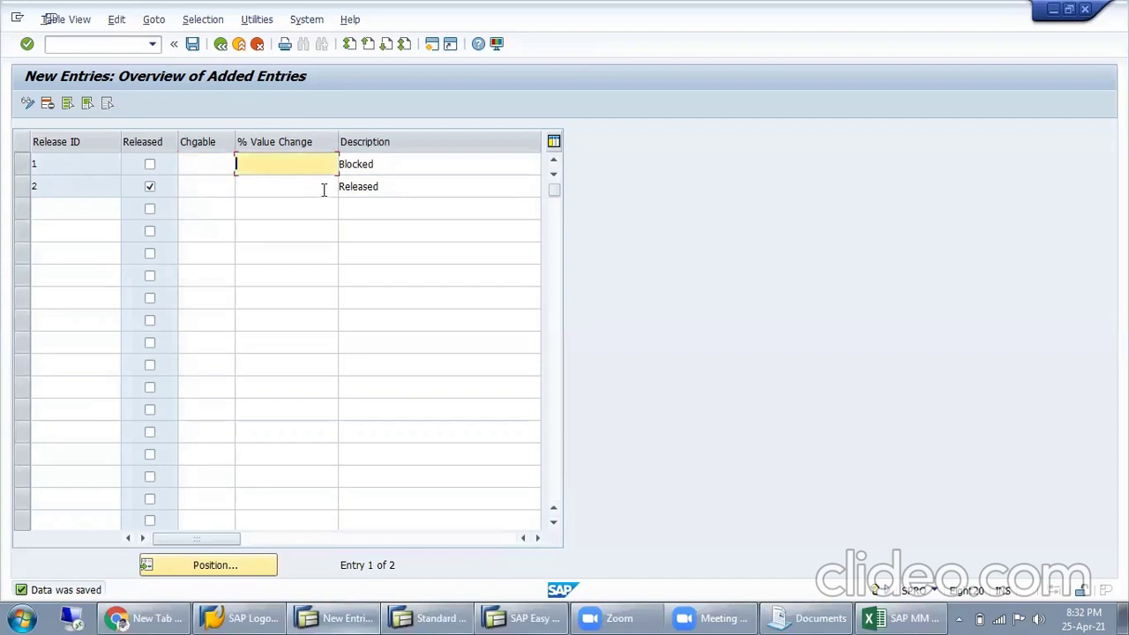
double_click(441, 164)
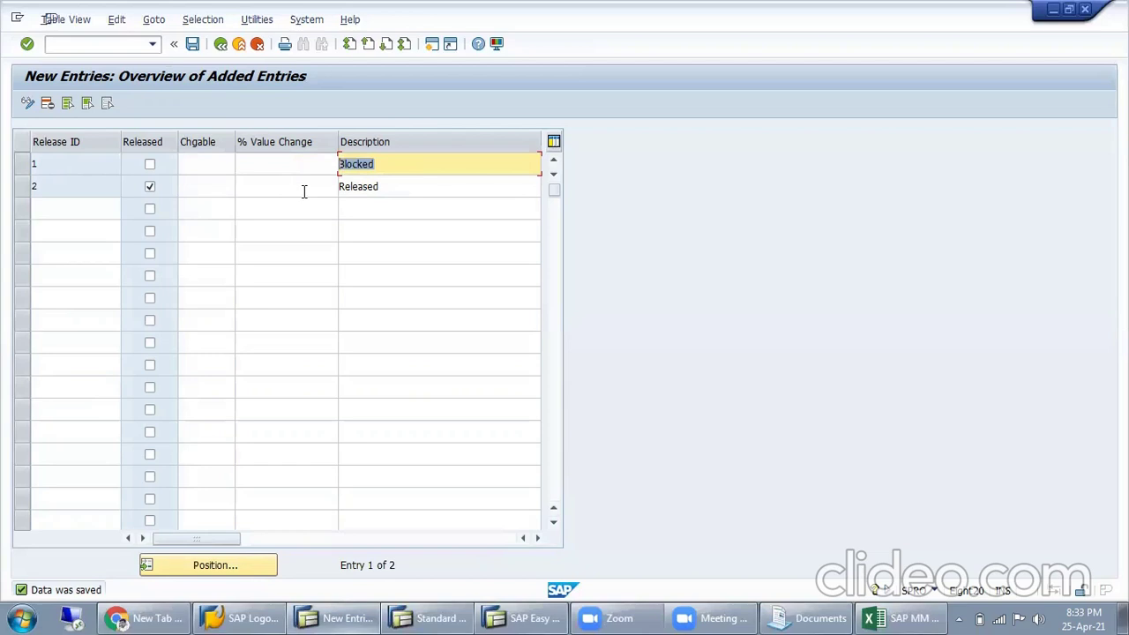
right_click(404, 618)
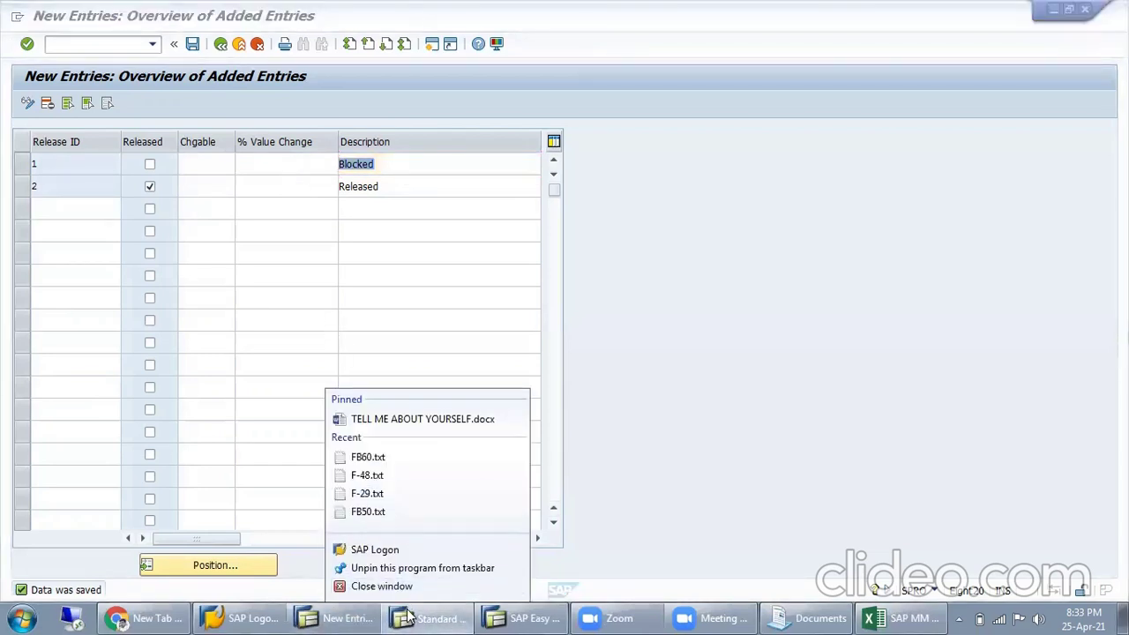
Switch to the existing ACC Cement purchase order and review its Released indicator, net price and short text alongside the new release indicator entries.
click(408, 615)
click(380, 552)
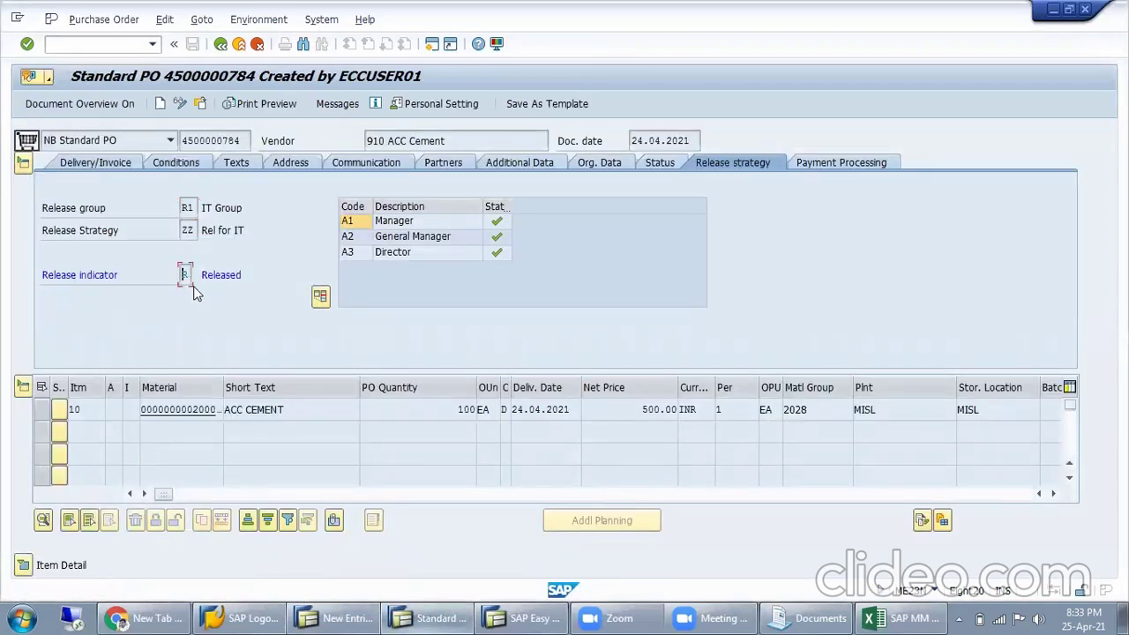
drag(245, 275, 199, 275)
click(311, 619)
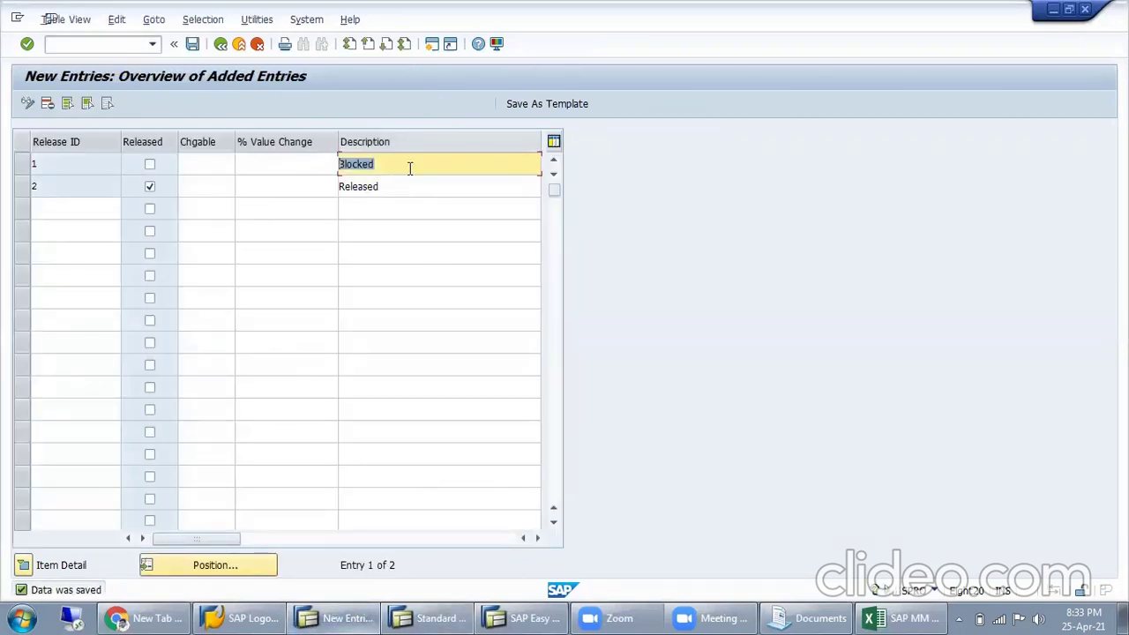
click(308, 161)
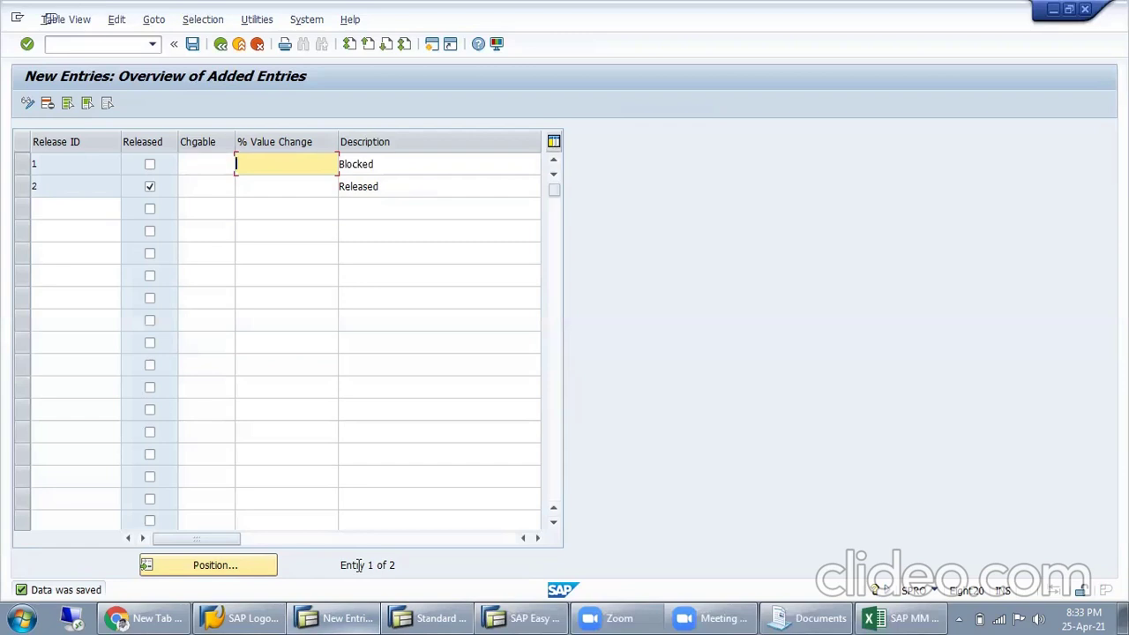
click(434, 618)
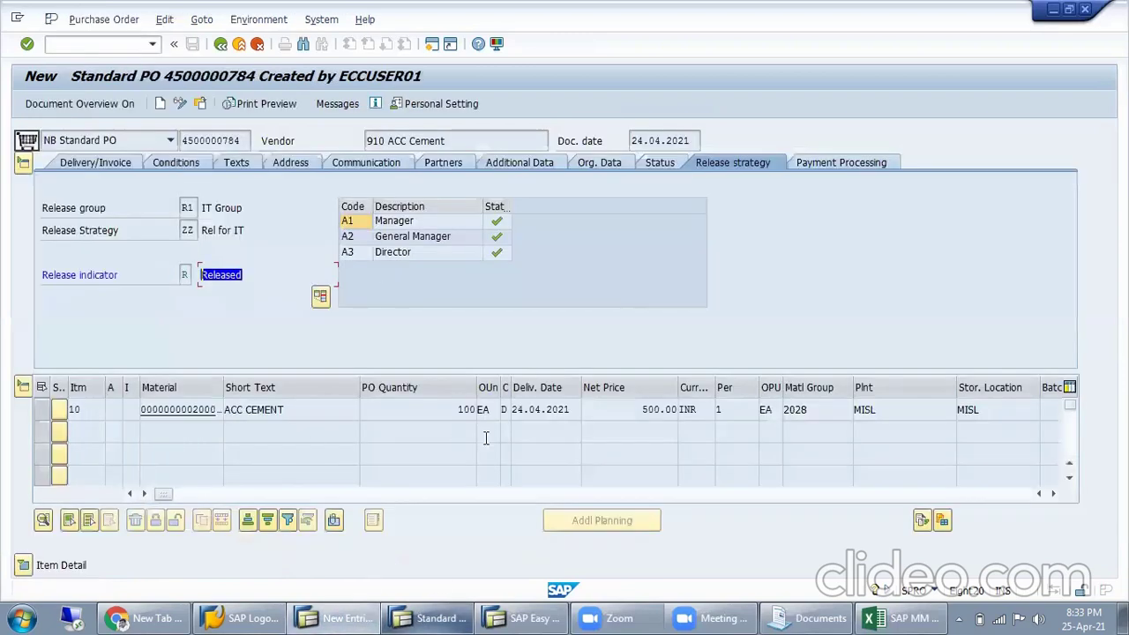
double_click(647, 402)
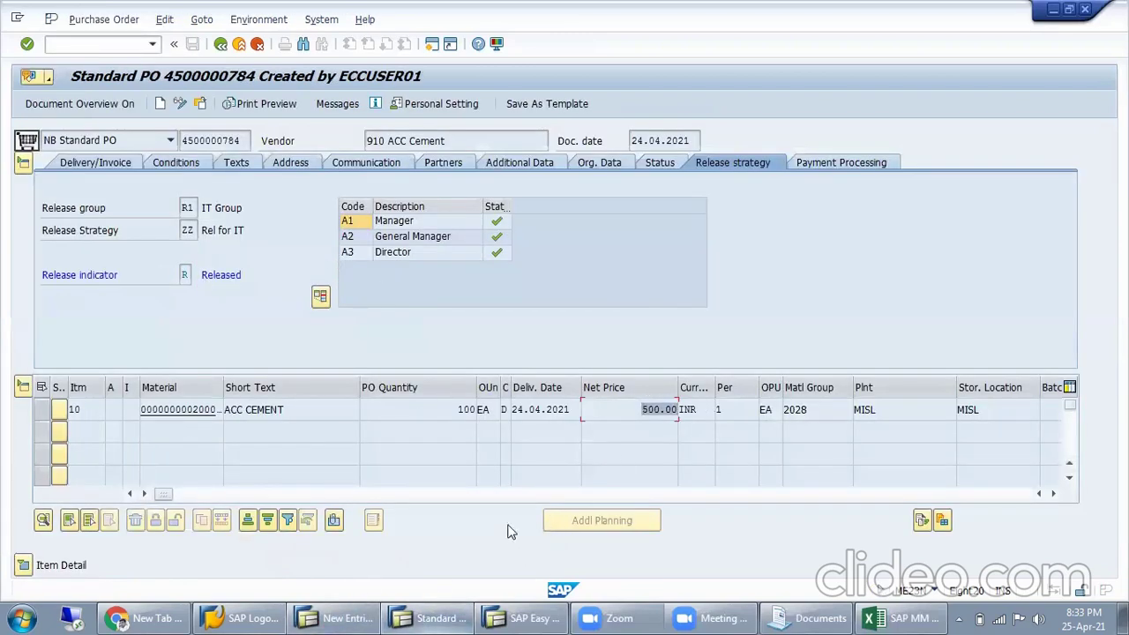
double_click(299, 415)
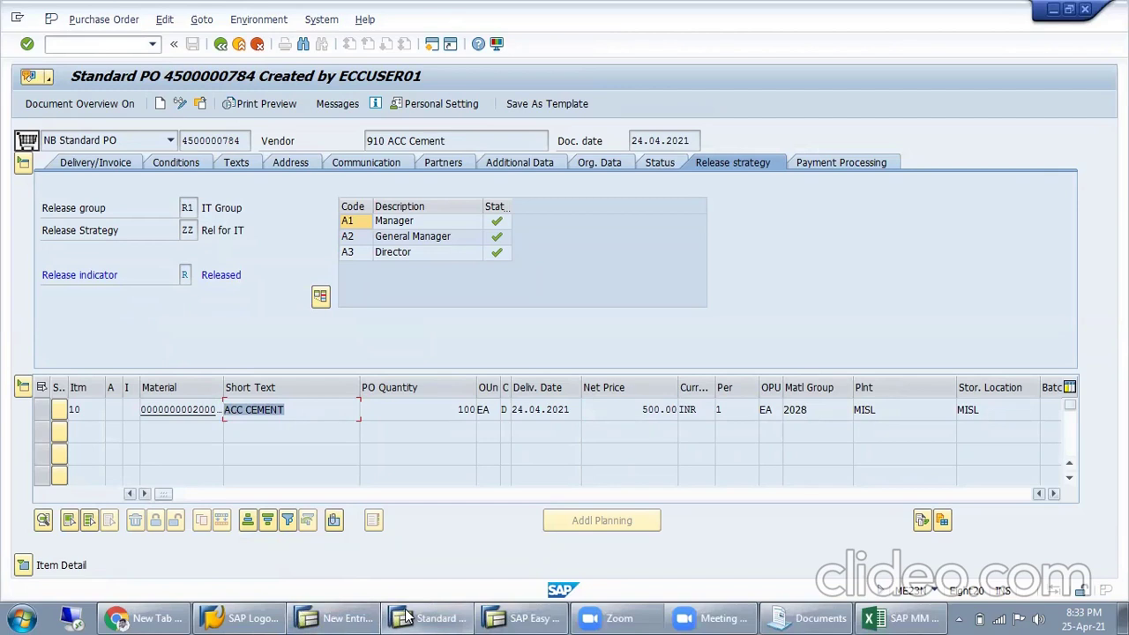
Return to the release indicator entries, set the % Value Change for release ID 1 to 10, and save.
click(349, 618)
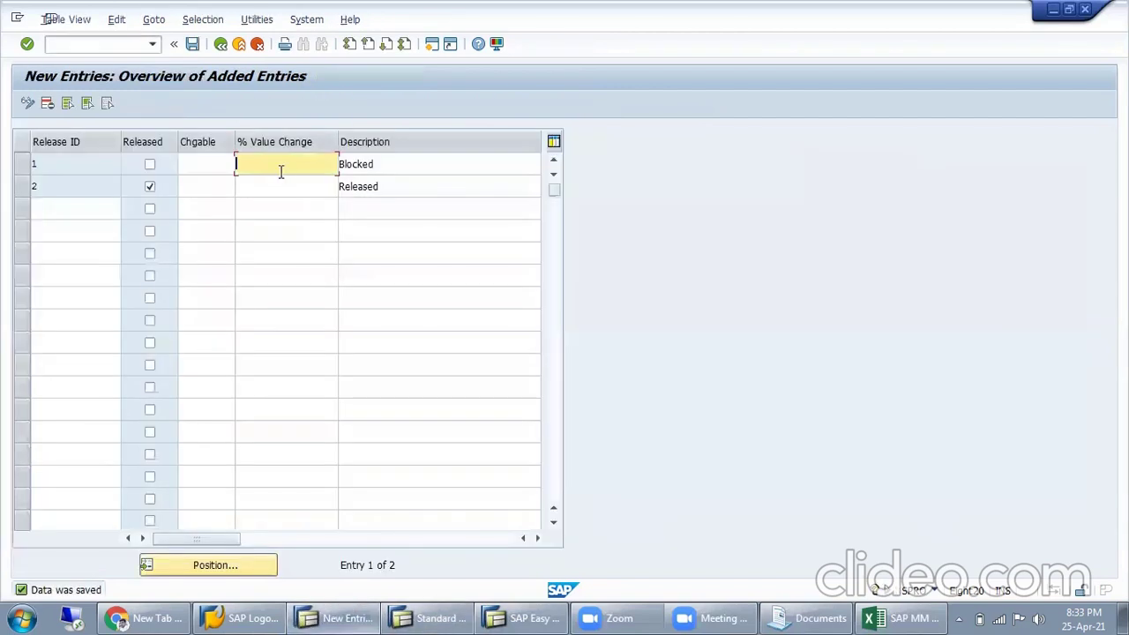
text(50)
key(shift+Home)
text(10)
click(333, 336)
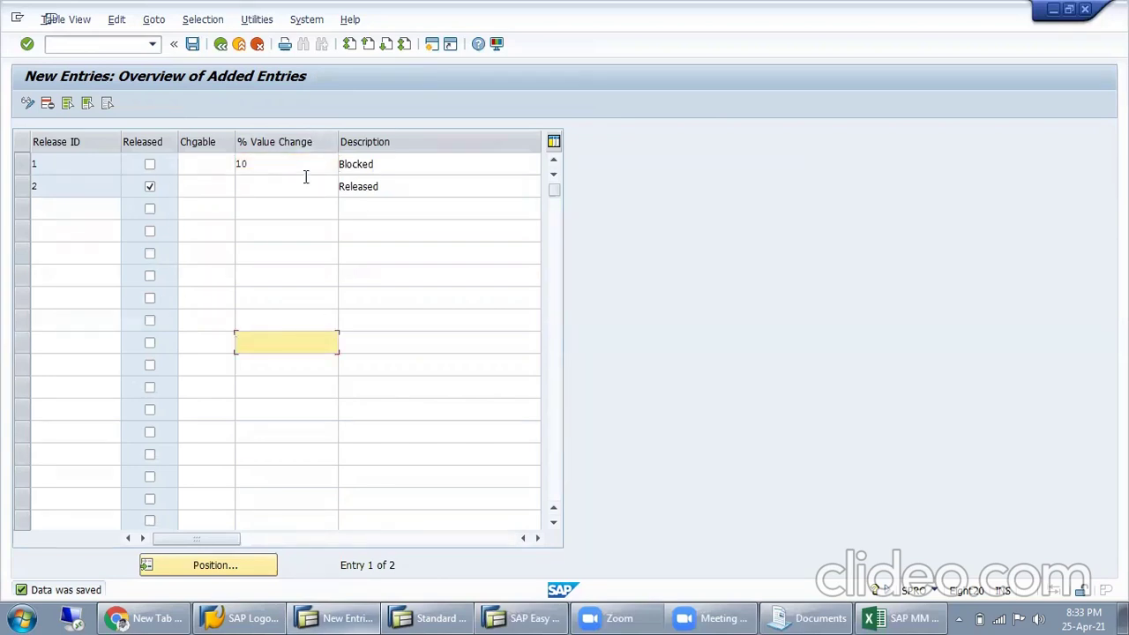
click(306, 173)
key(Return)
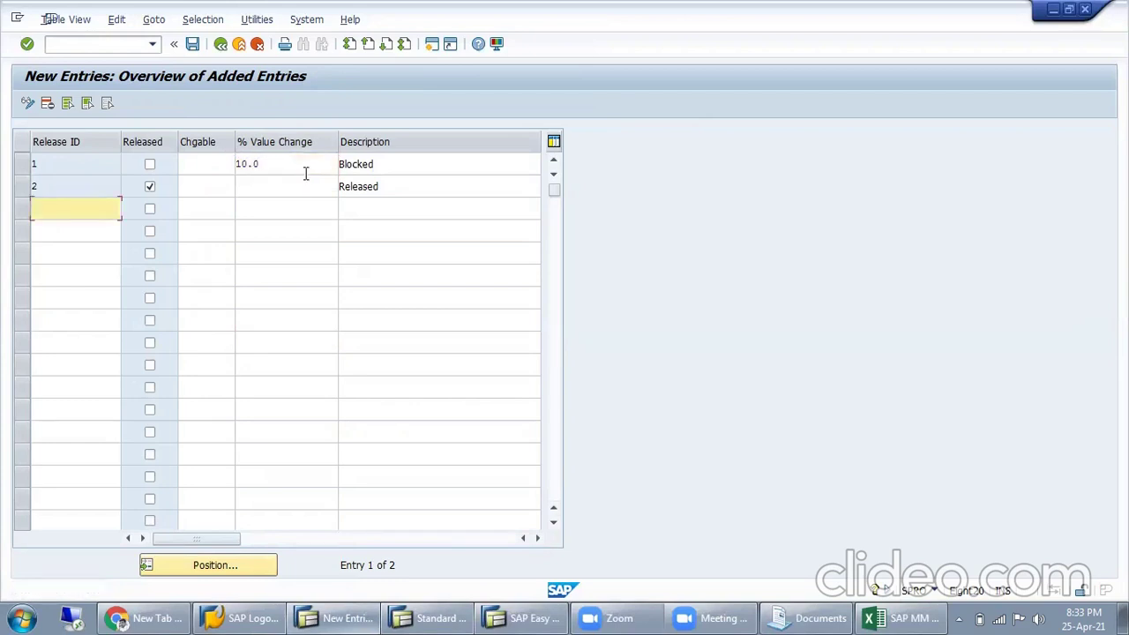
click(300, 179)
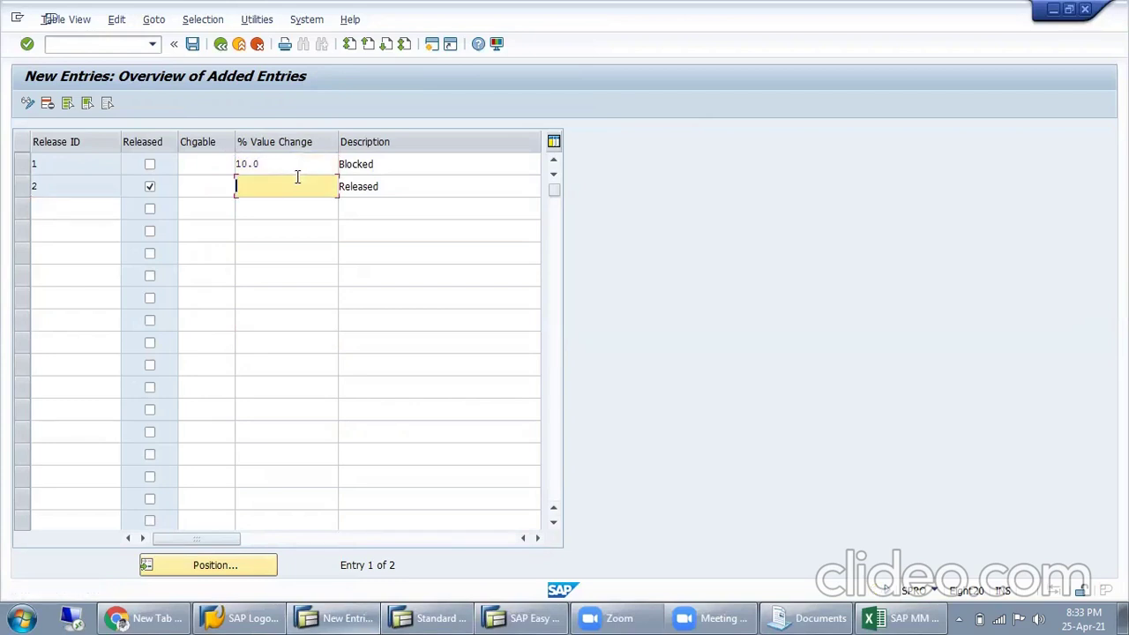
drag(294, 162, 89, 224)
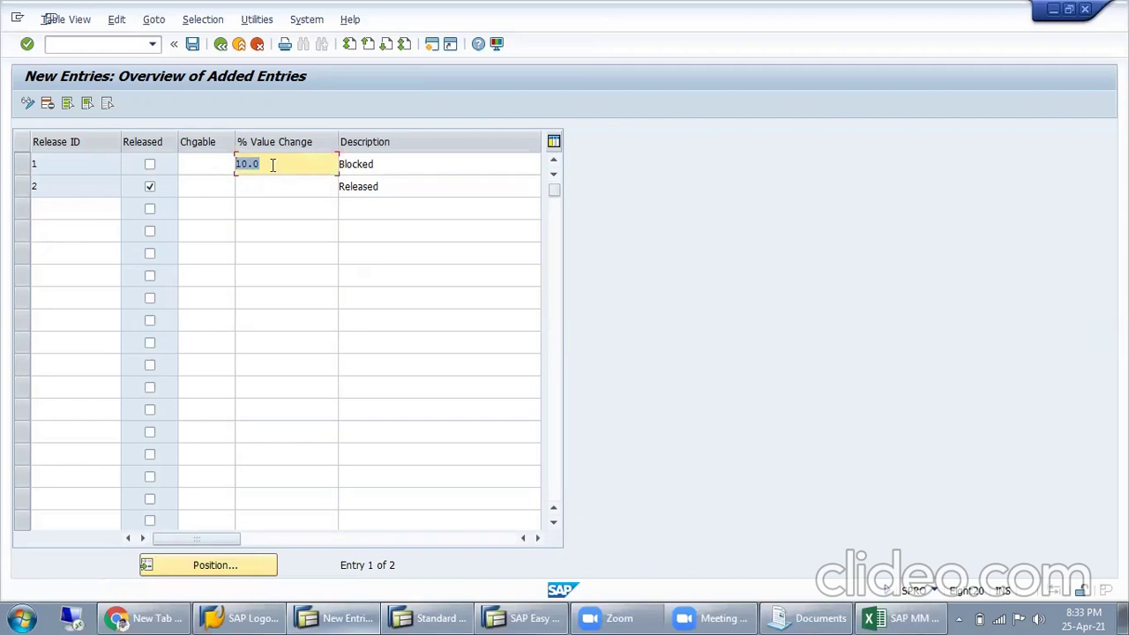
click(193, 44)
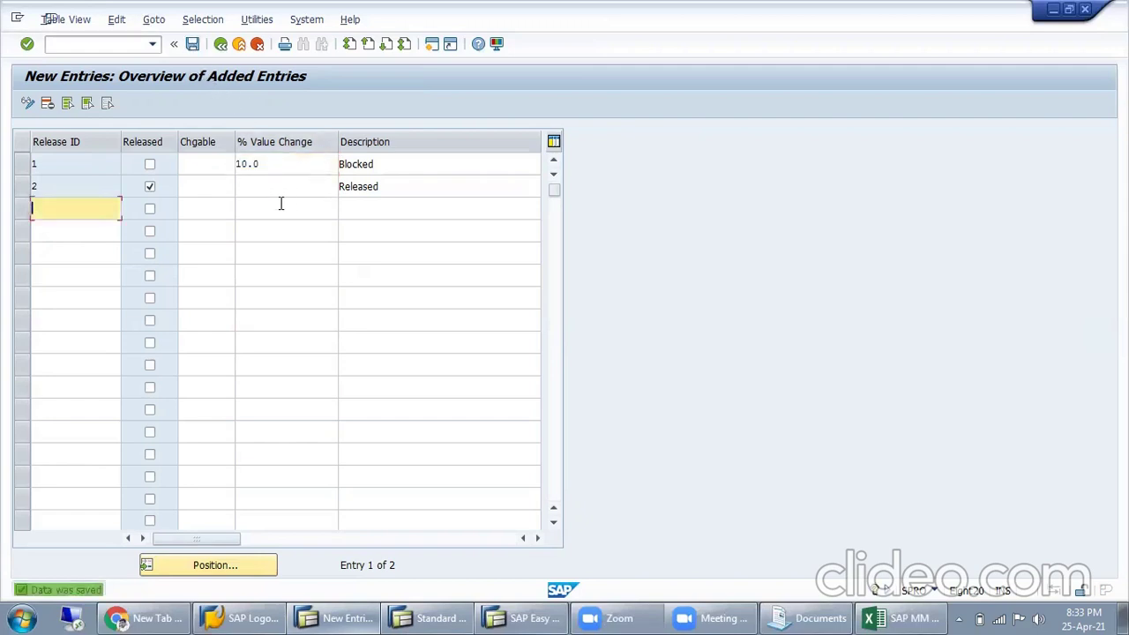
Examine how the % Value Change setting applies to the Blocked and Released indicators, comparing their release IDs and descriptions.
click(281, 188)
drag(291, 164, 158, 187)
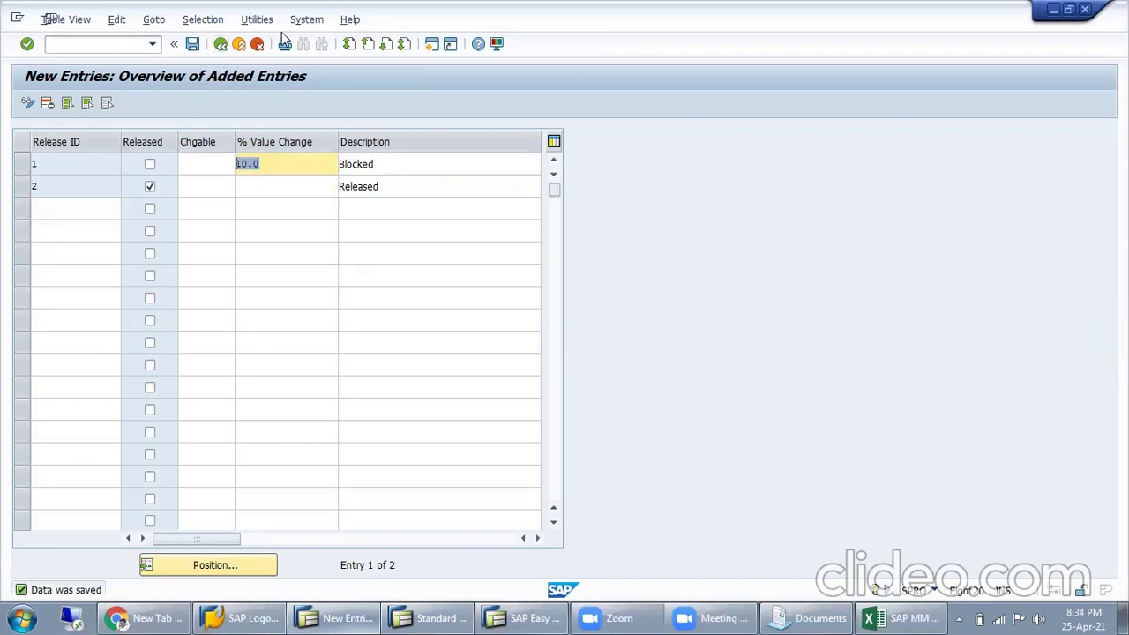
click(250, 184)
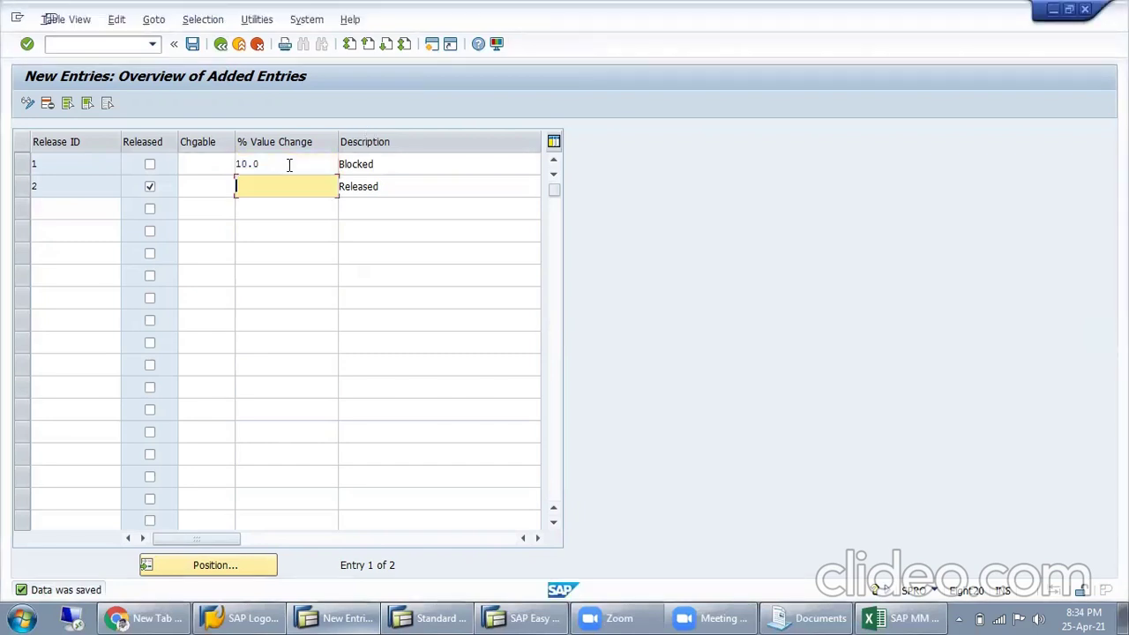
click(289, 165)
drag(407, 163, 338, 164)
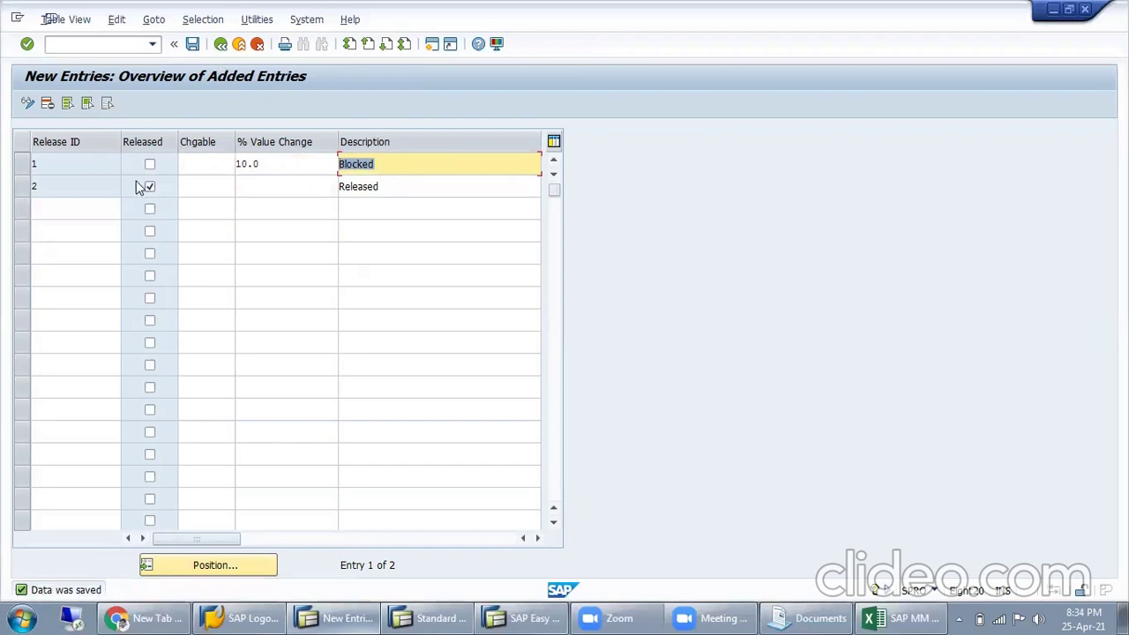
click(74, 167)
click(70, 185)
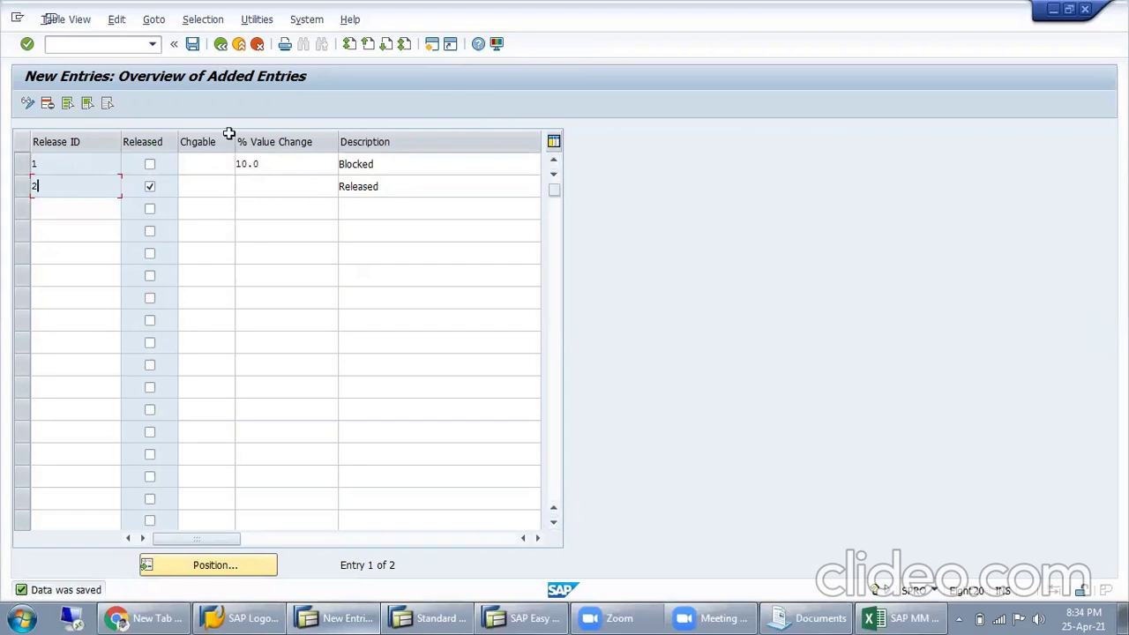
drag(296, 168, 170, 175)
drag(96, 170, 18, 176)
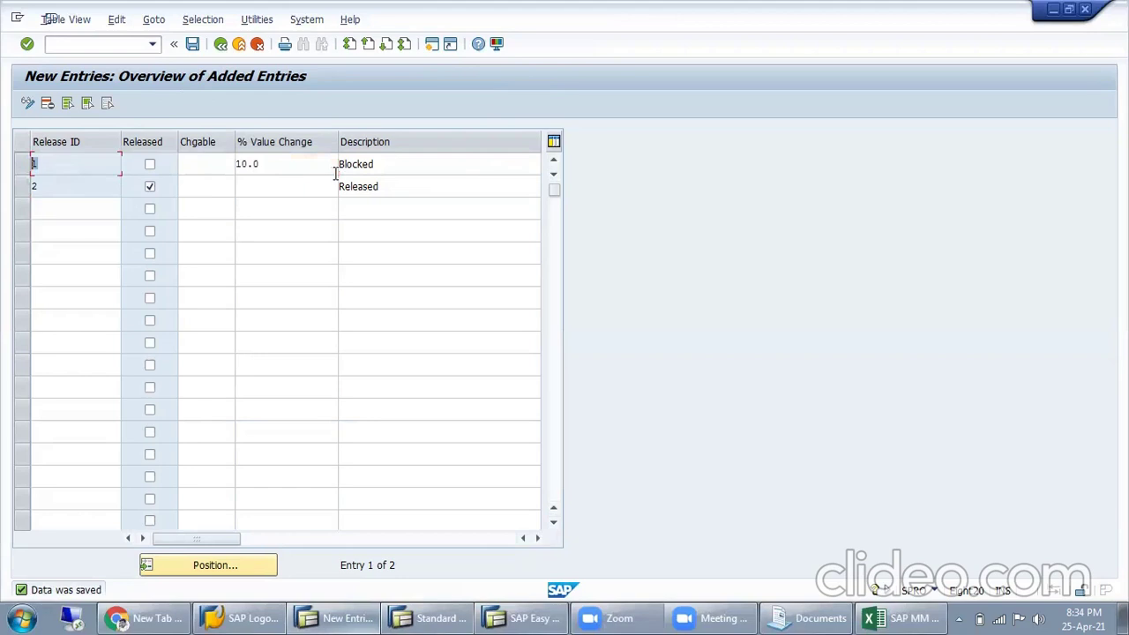
click(295, 166)
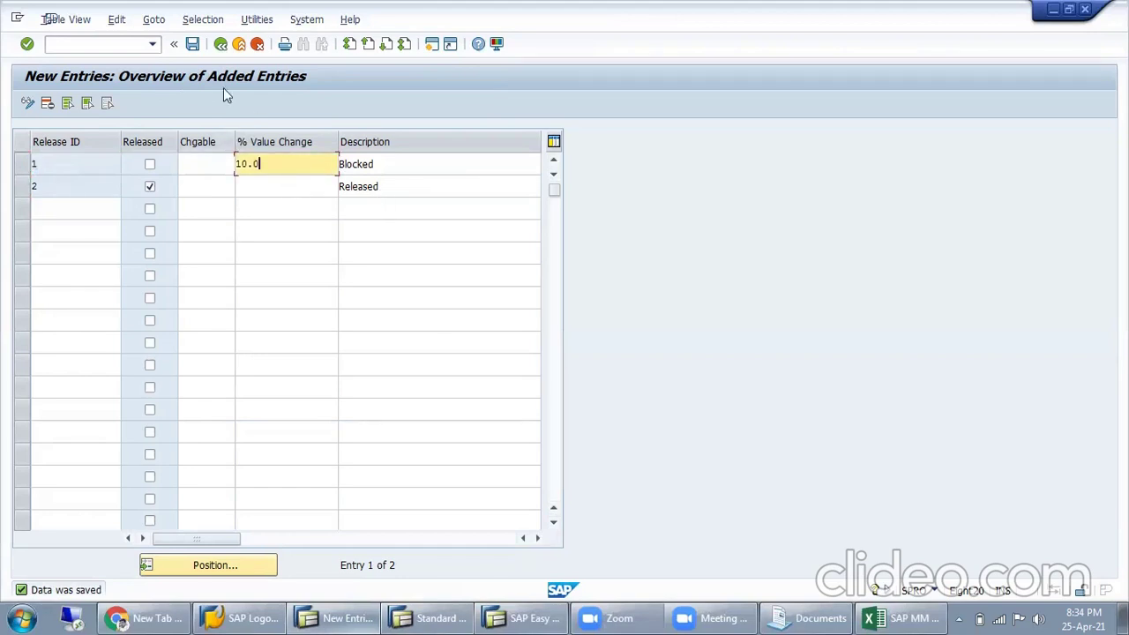
Leave the release indicator entries and open the Release Strategies activity.
click(221, 50)
click(220, 50)
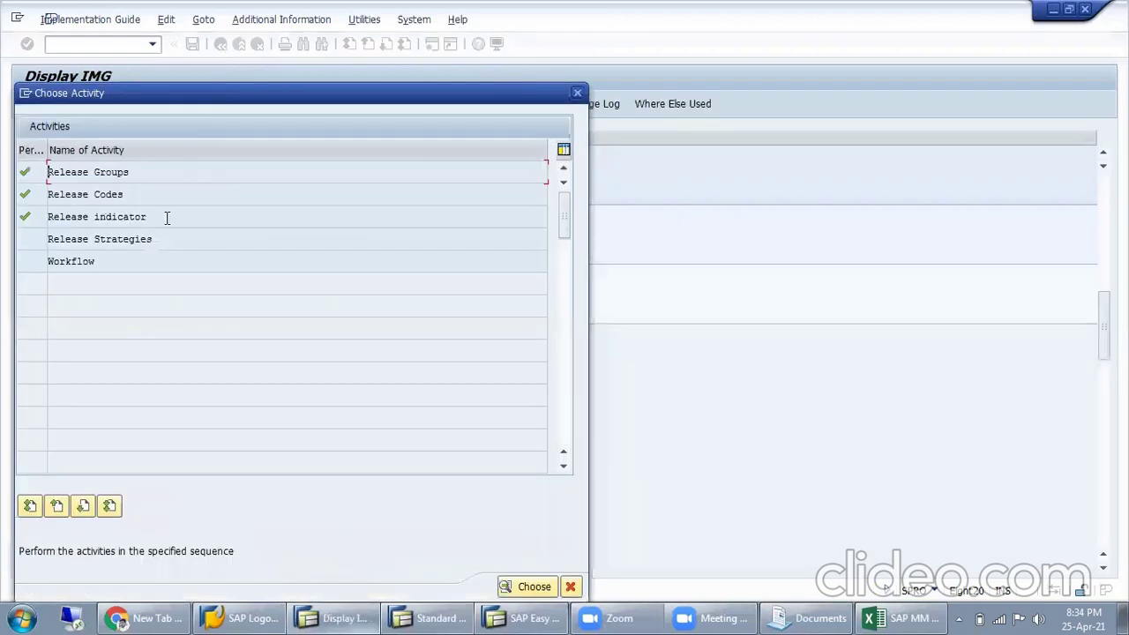
click(143, 217)
click(134, 239)
double_click(122, 242)
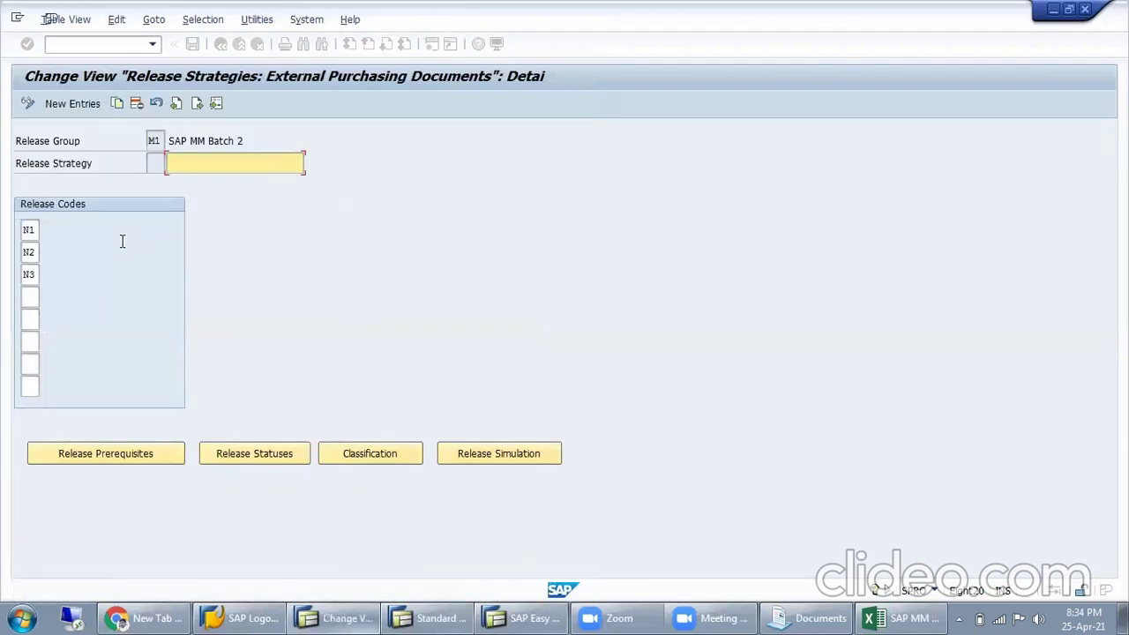
Try to delete the existing M1 release strategy from its detail view.
click(29, 229)
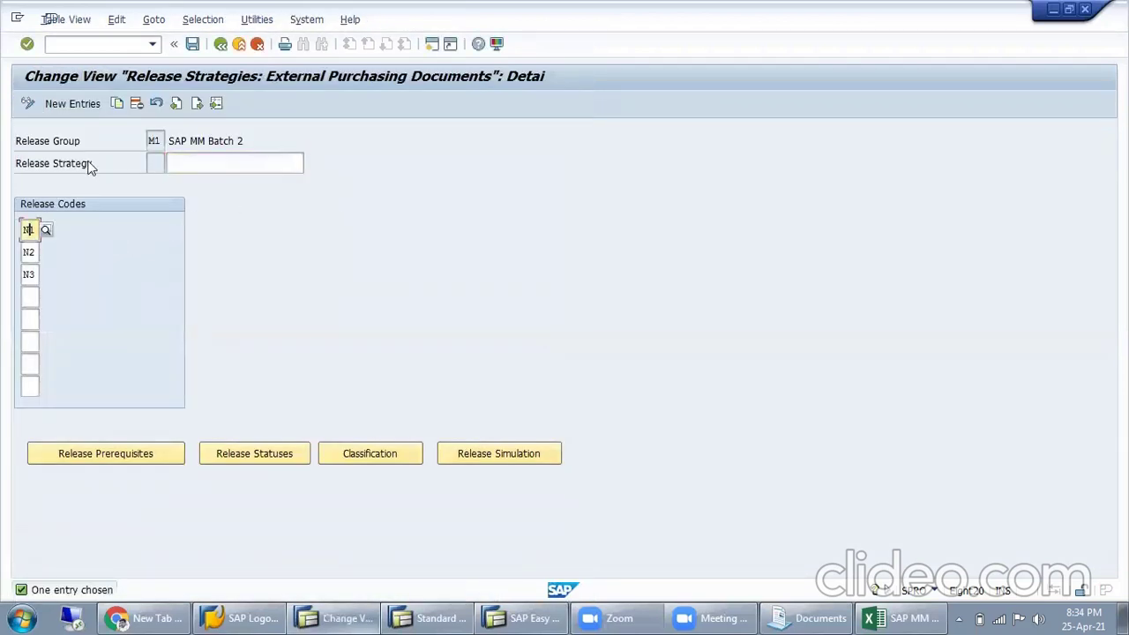
click(137, 104)
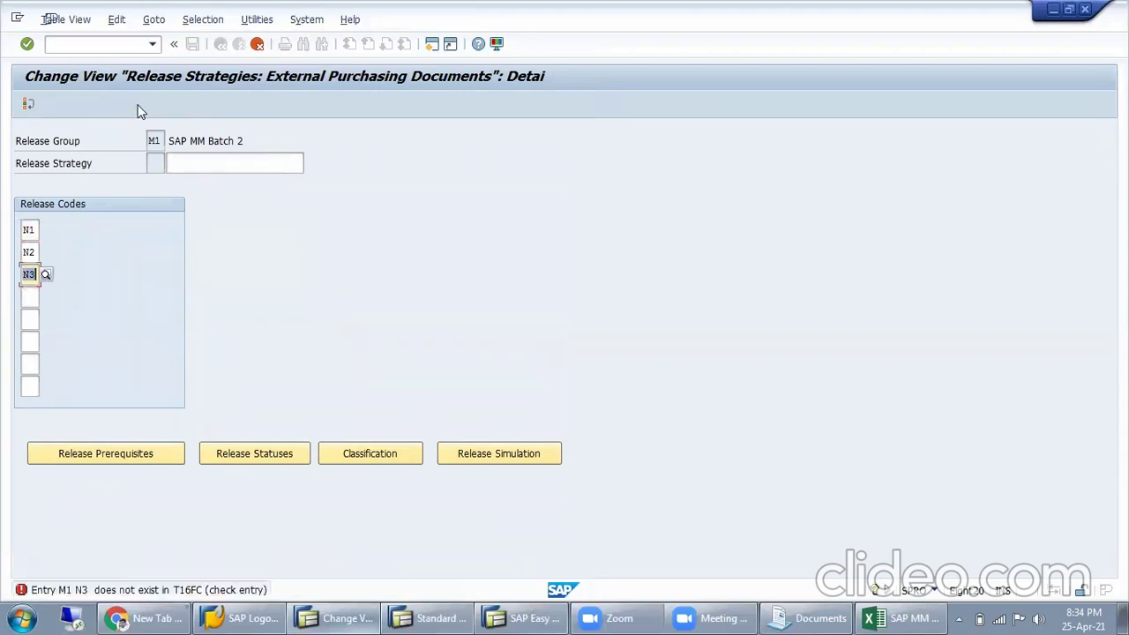
click(30, 230)
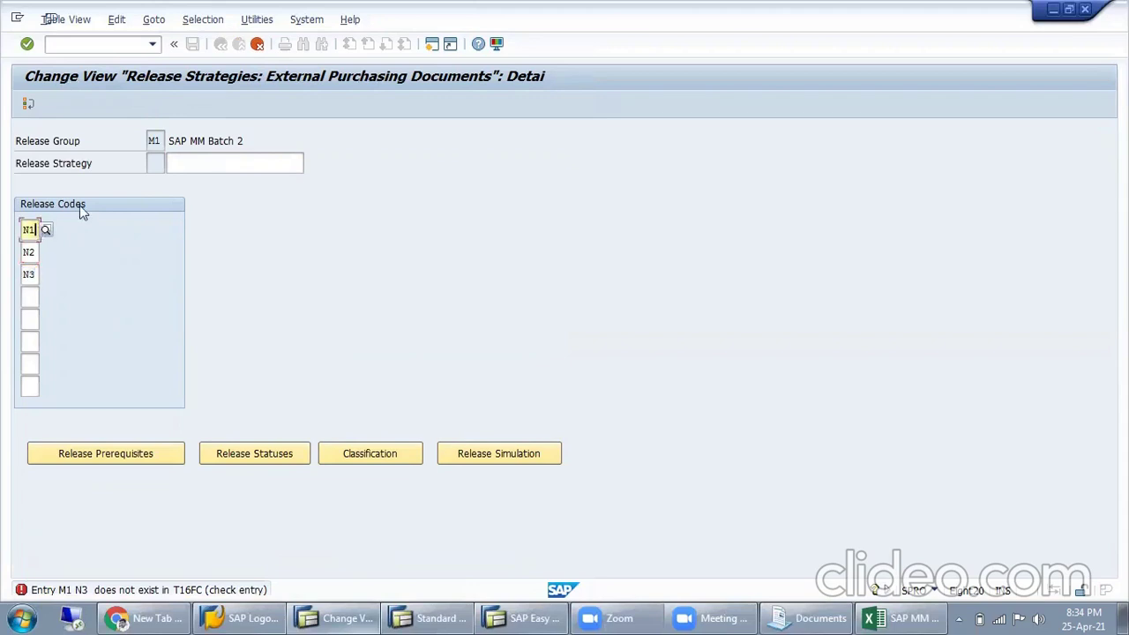
click(28, 104)
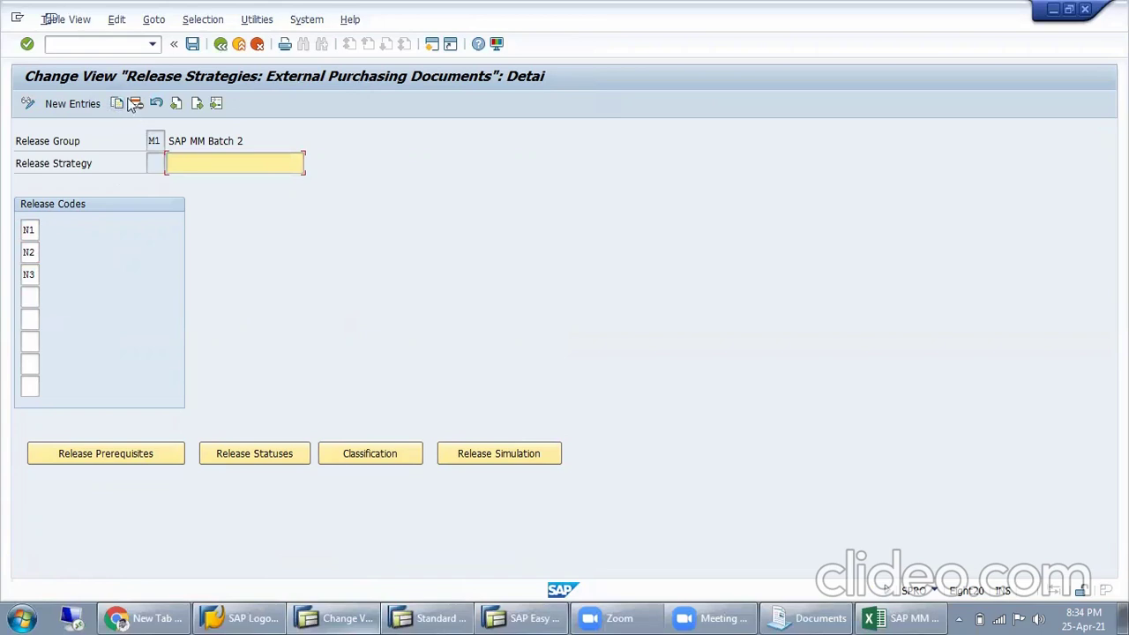
Clear release codes N1, N2 and N3 from the M1 strategy and try to delete it again.
click(27, 230)
key(Delete)
click(29, 252)
key(Delete)
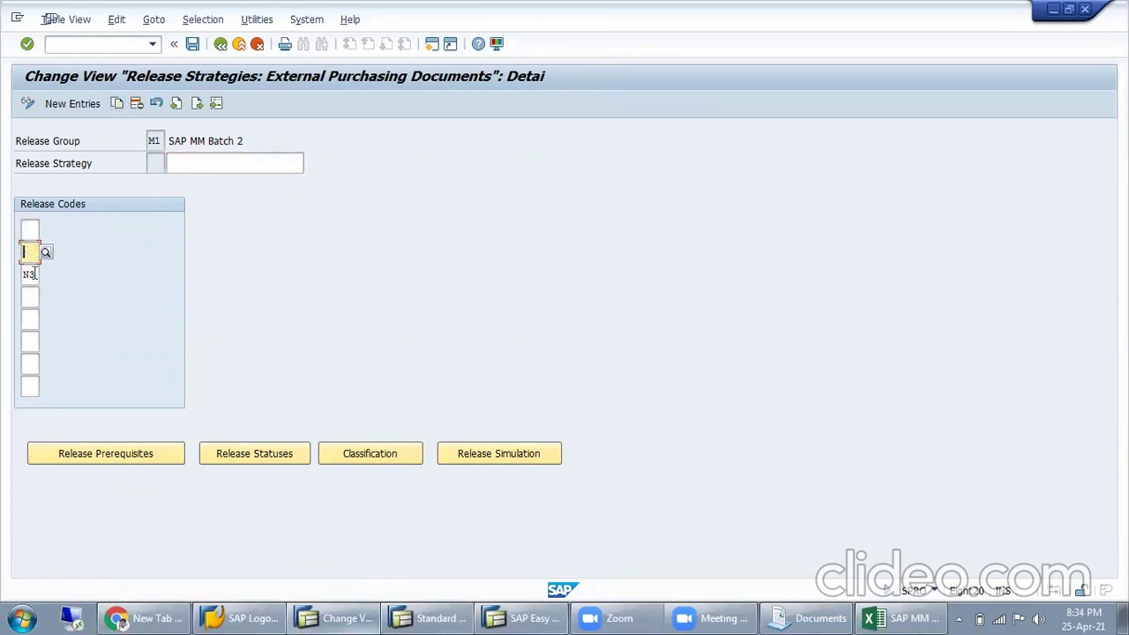
click(32, 274)
key(Delete)
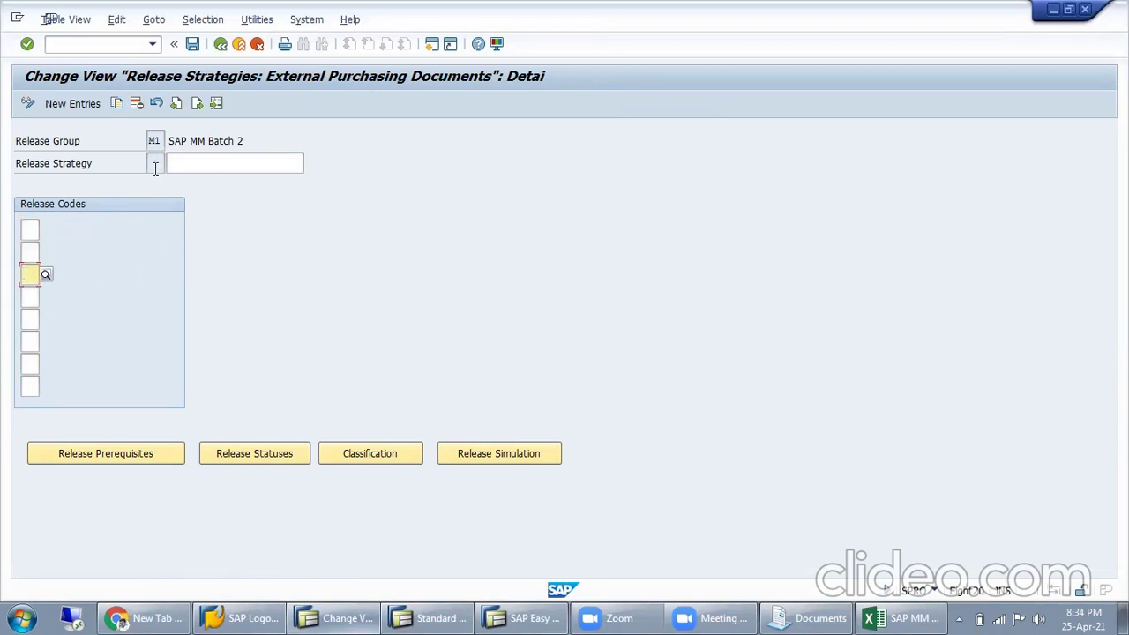
click(155, 141)
click(141, 105)
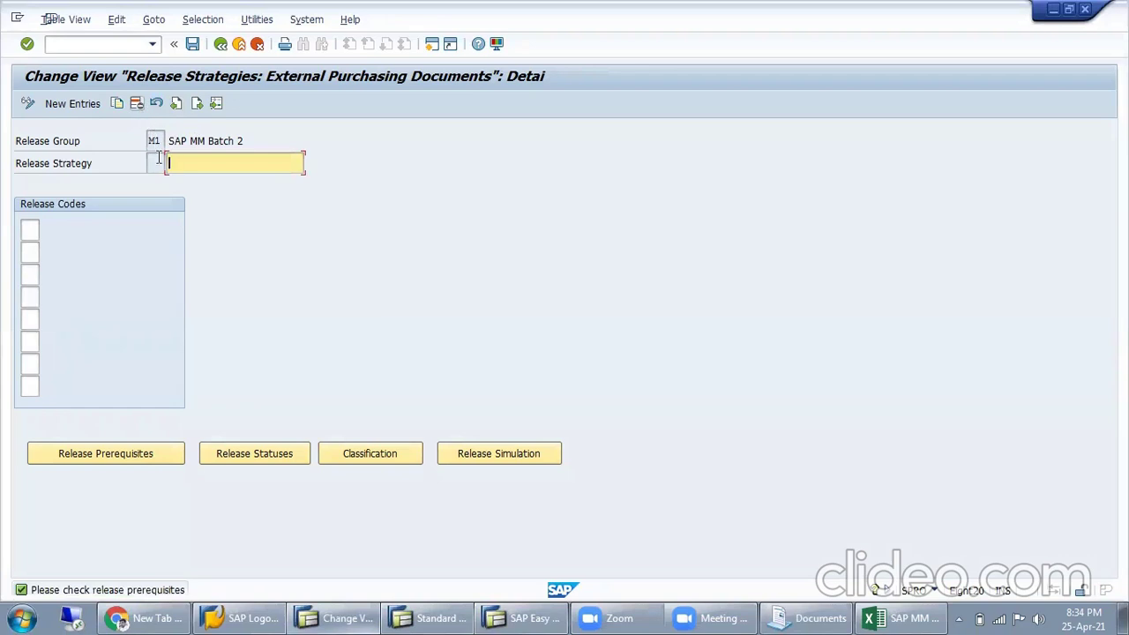
Check the strategy's release prerequisites, close them, and return to the release strategies overview, discarding the unsaved changes.
click(106, 453)
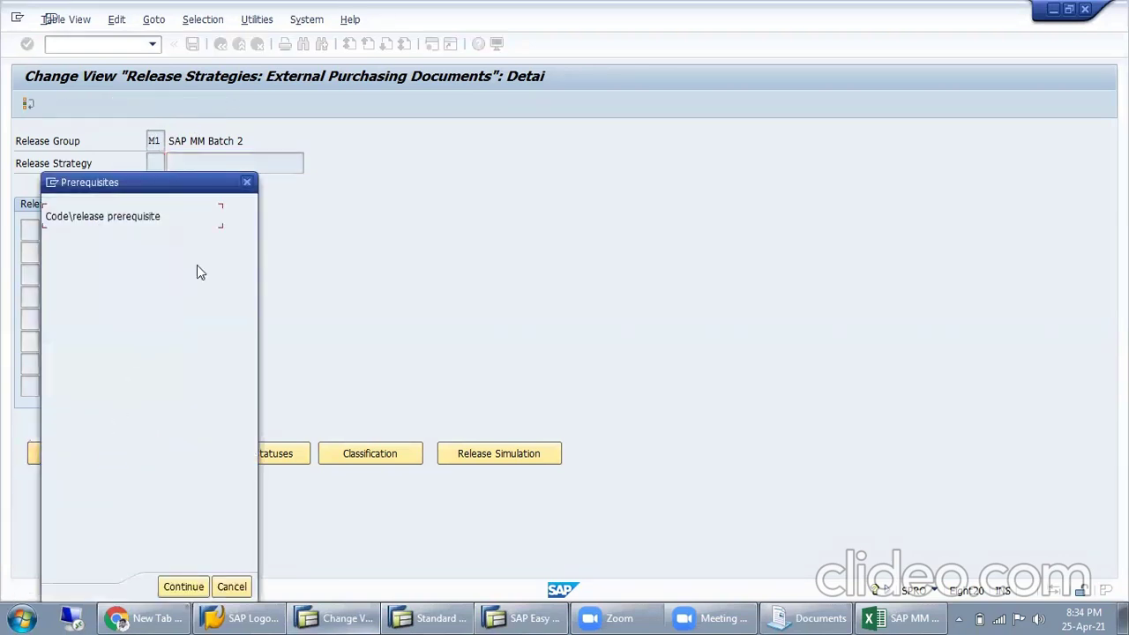
click(248, 182)
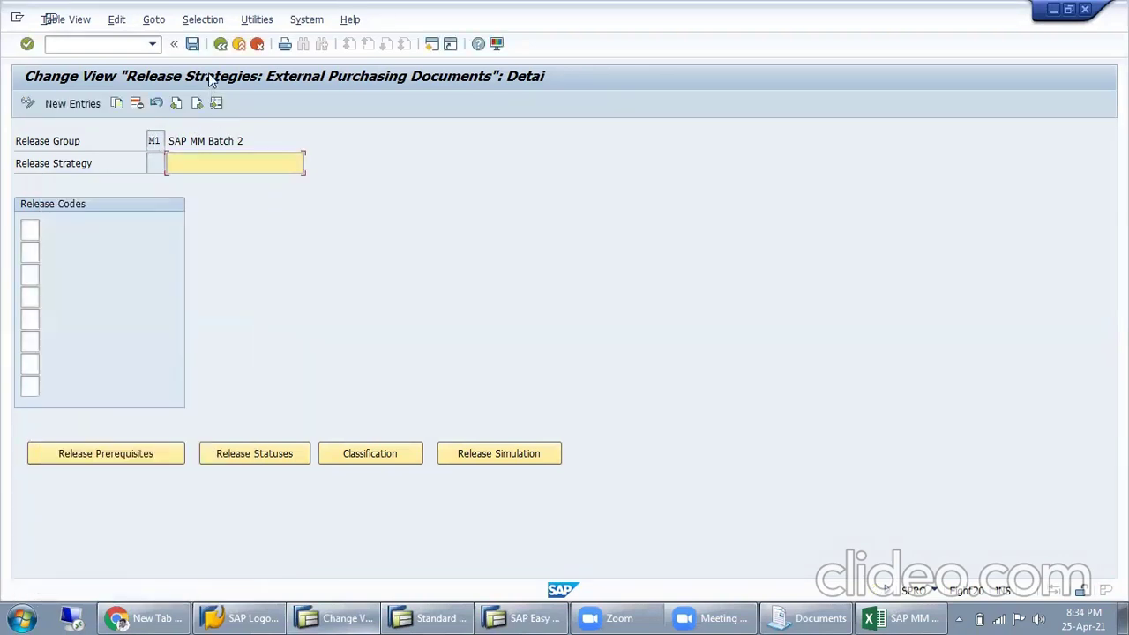
click(220, 45)
click(240, 46)
click(257, 44)
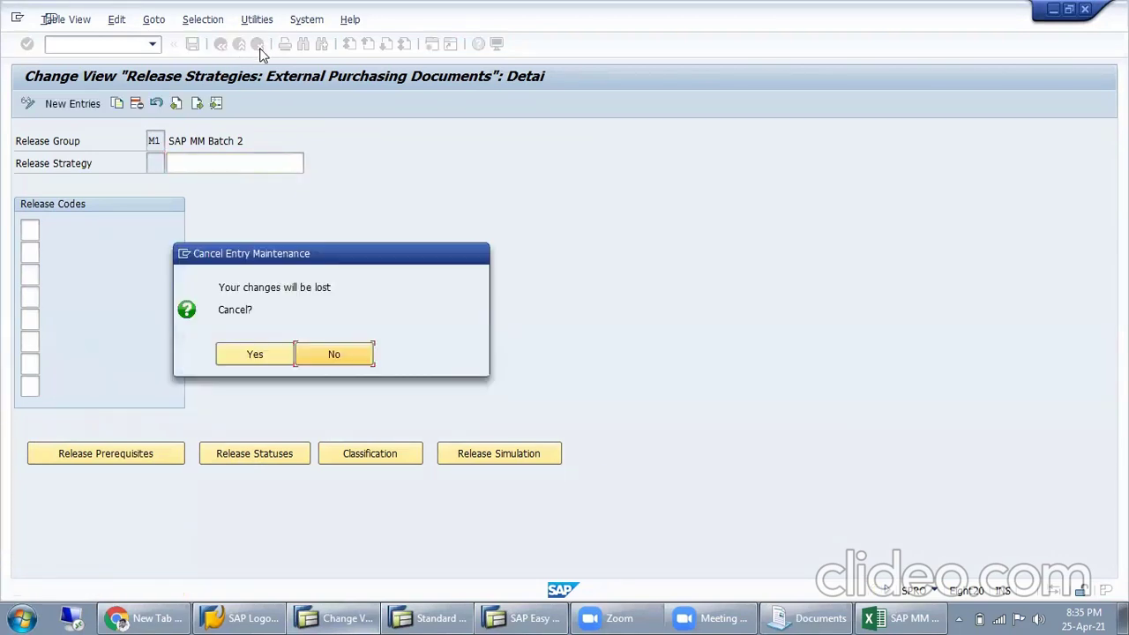
click(254, 354)
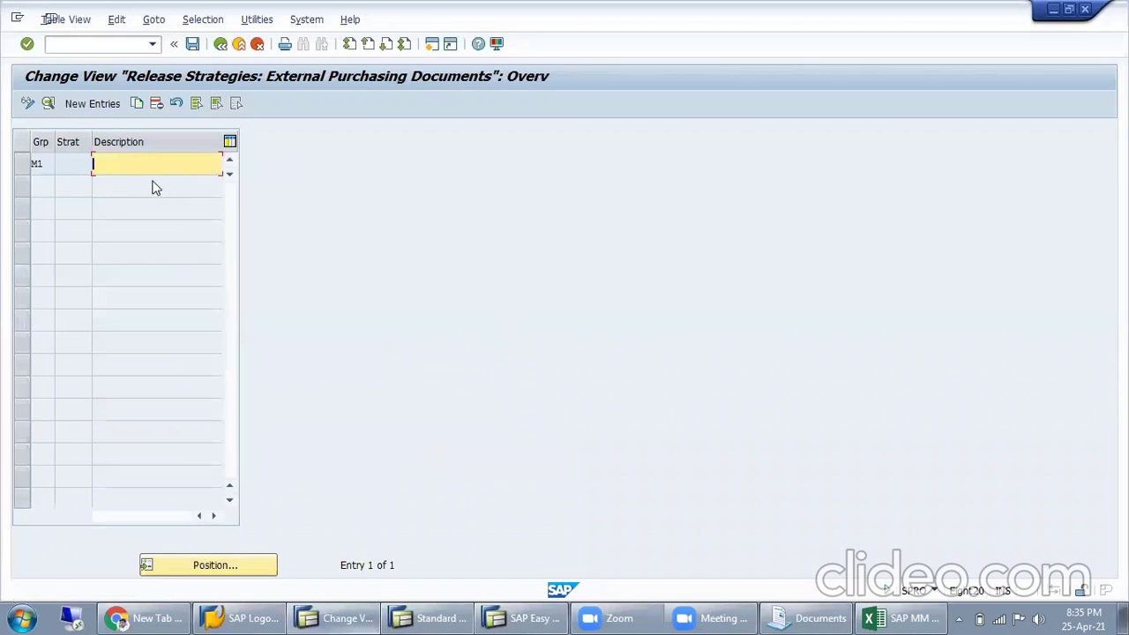
Delete the existing M1 entry from the release strategies overview and save the deletion.
click(19, 166)
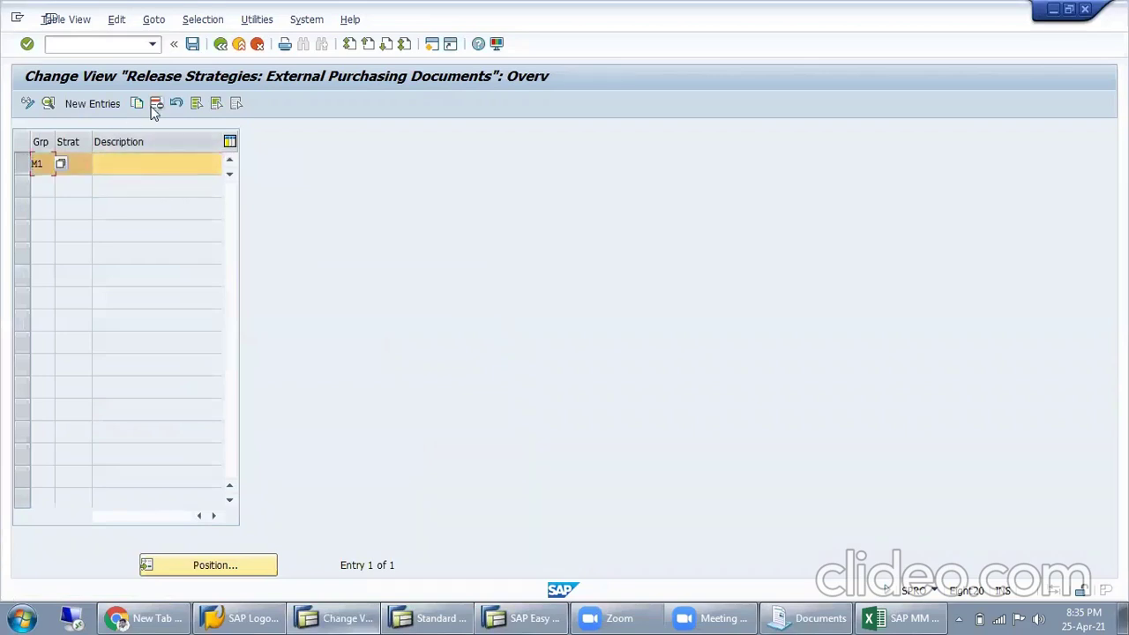
click(155, 104)
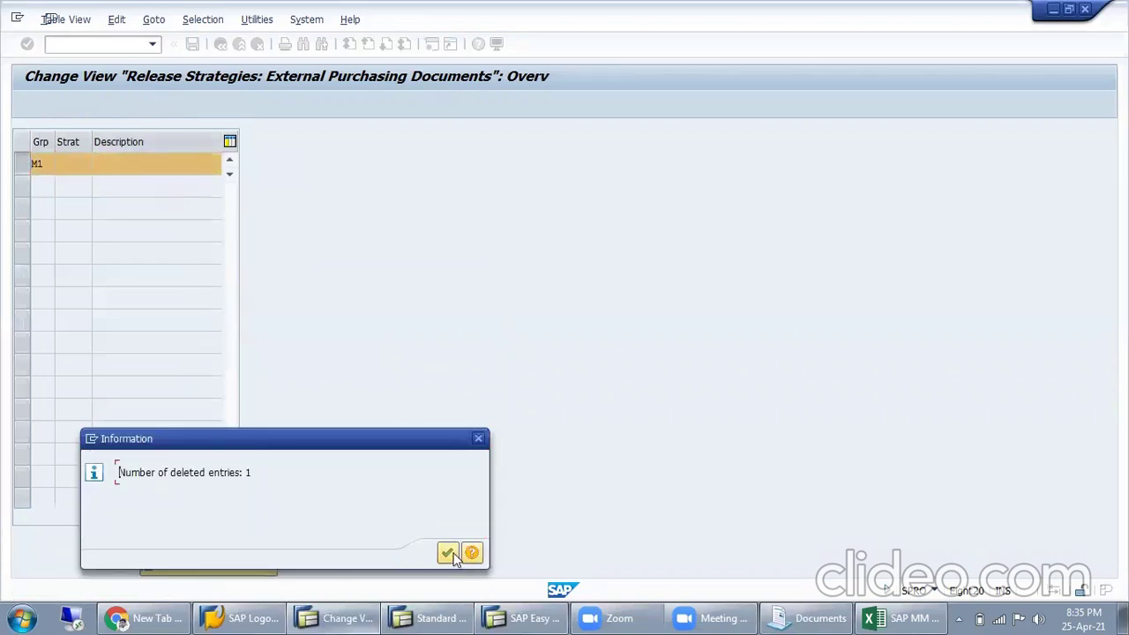
click(448, 553)
click(194, 44)
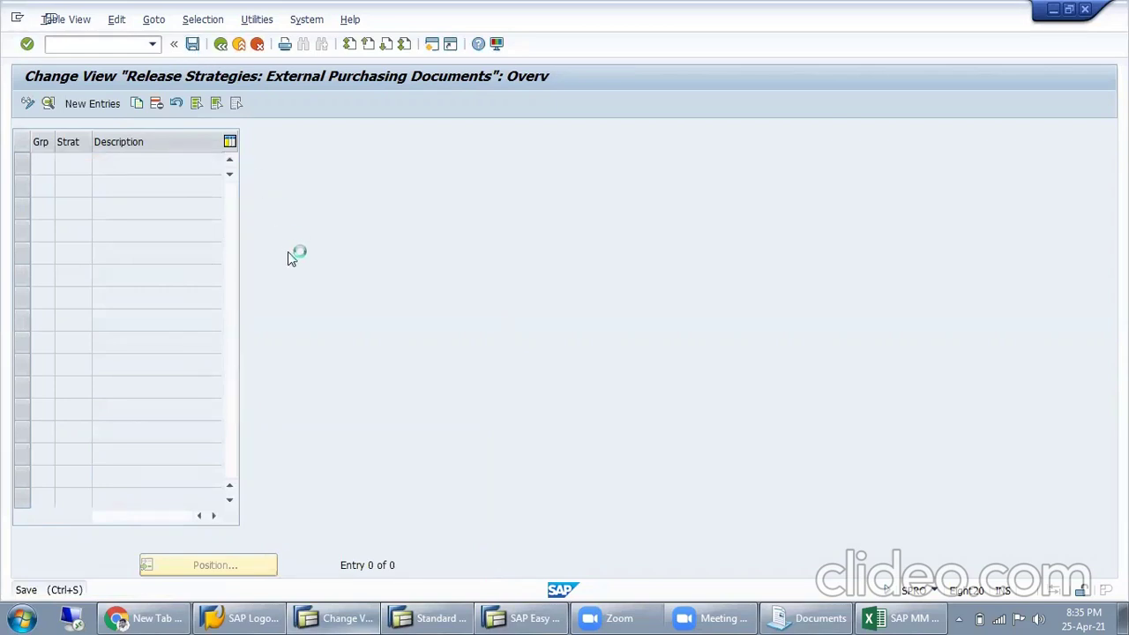
click(269, 297)
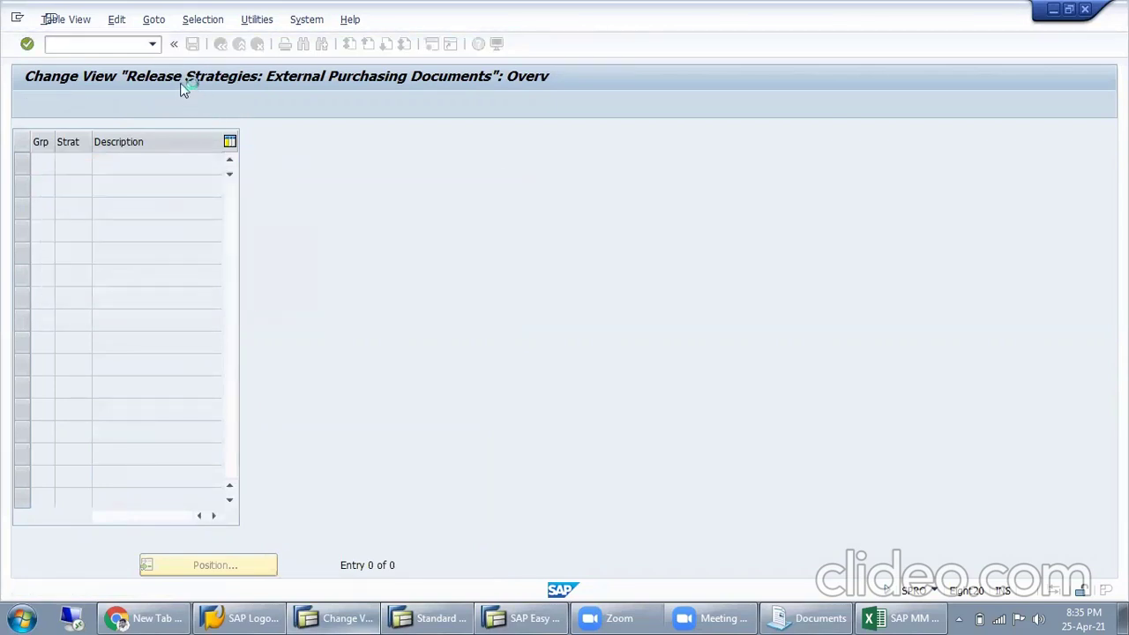
Reopen the release strategies activity and start a new entry with release group M1 and release strategy M0.
click(219, 44)
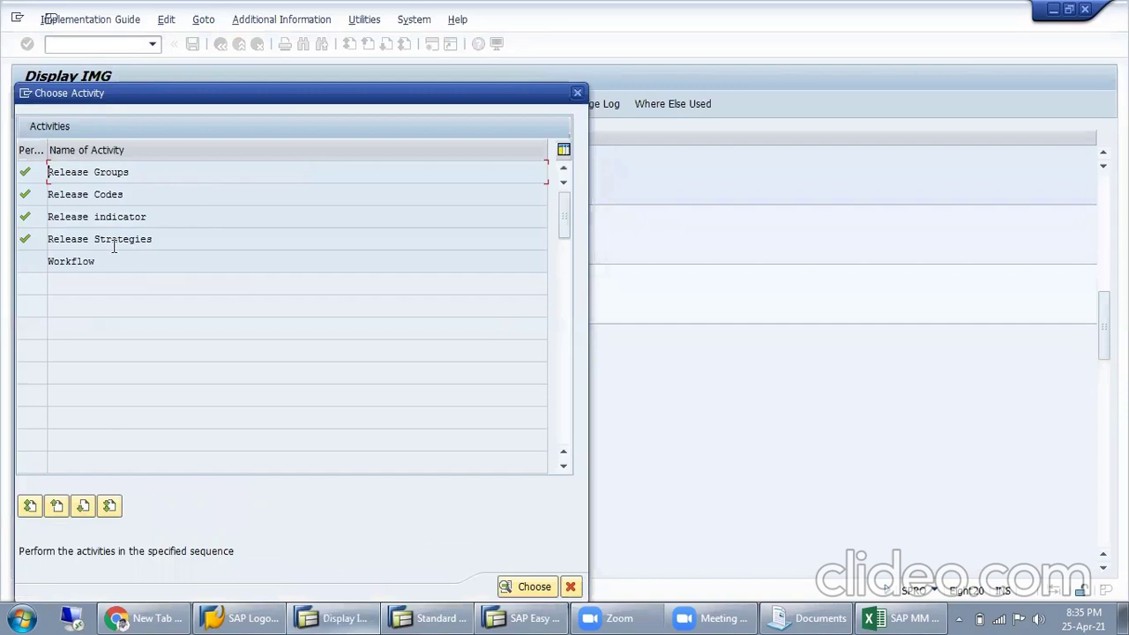
double_click(161, 239)
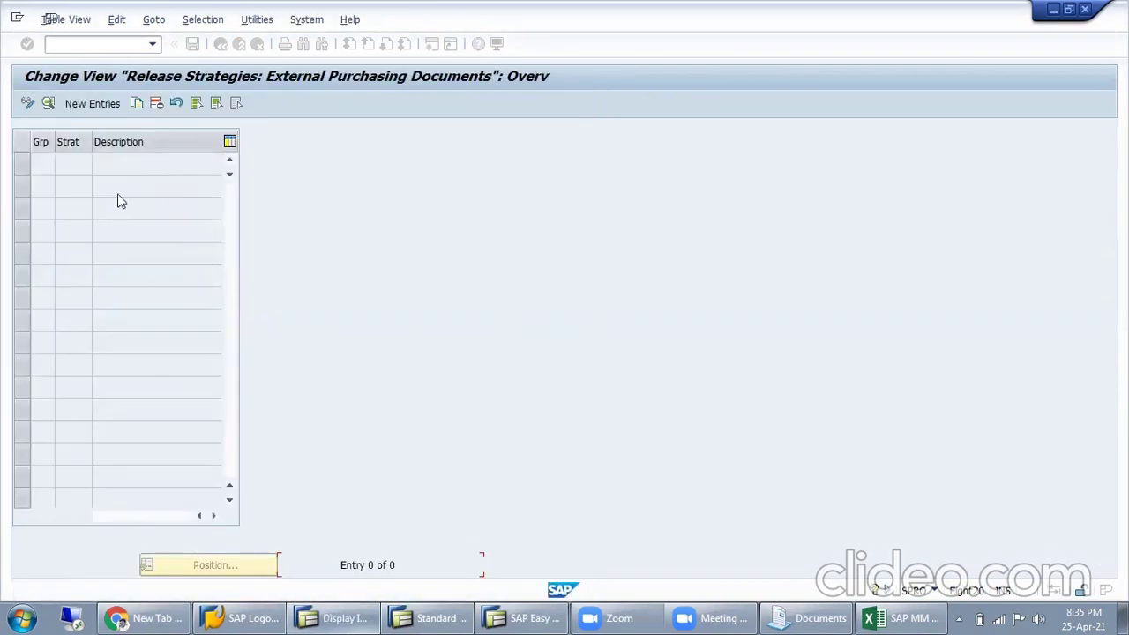
click(92, 105)
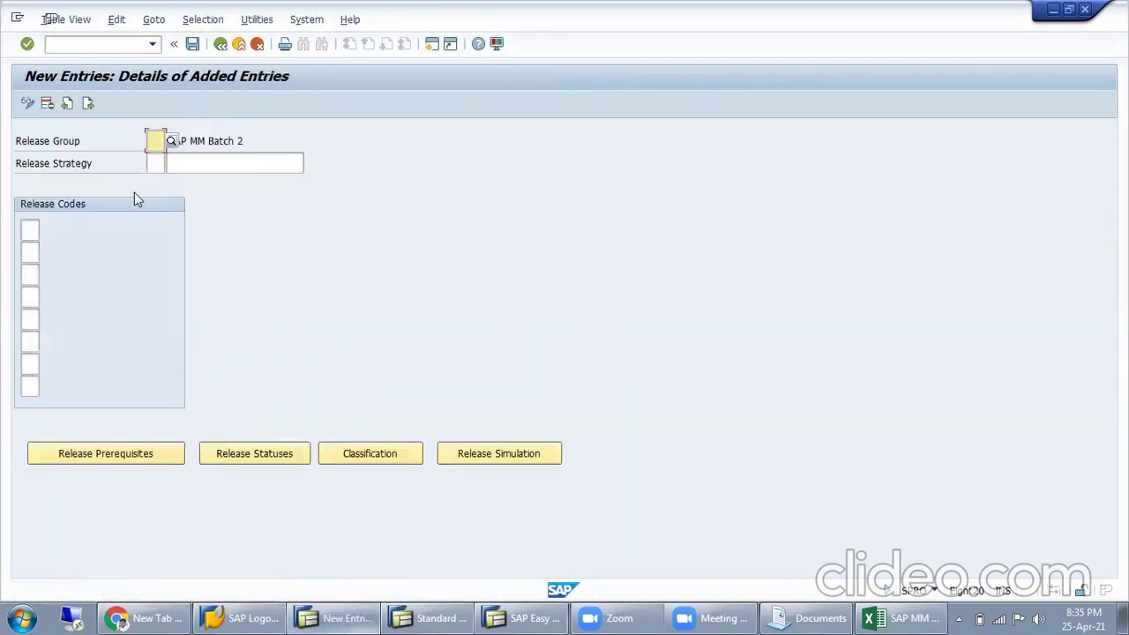
text(M1)
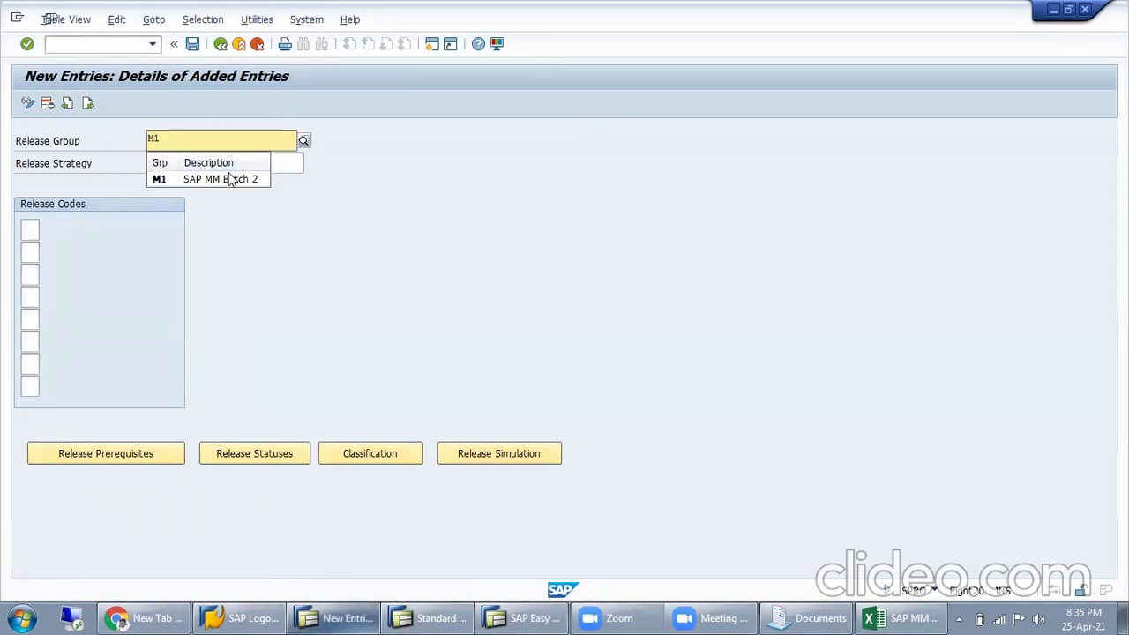
click(222, 180)
click(161, 163)
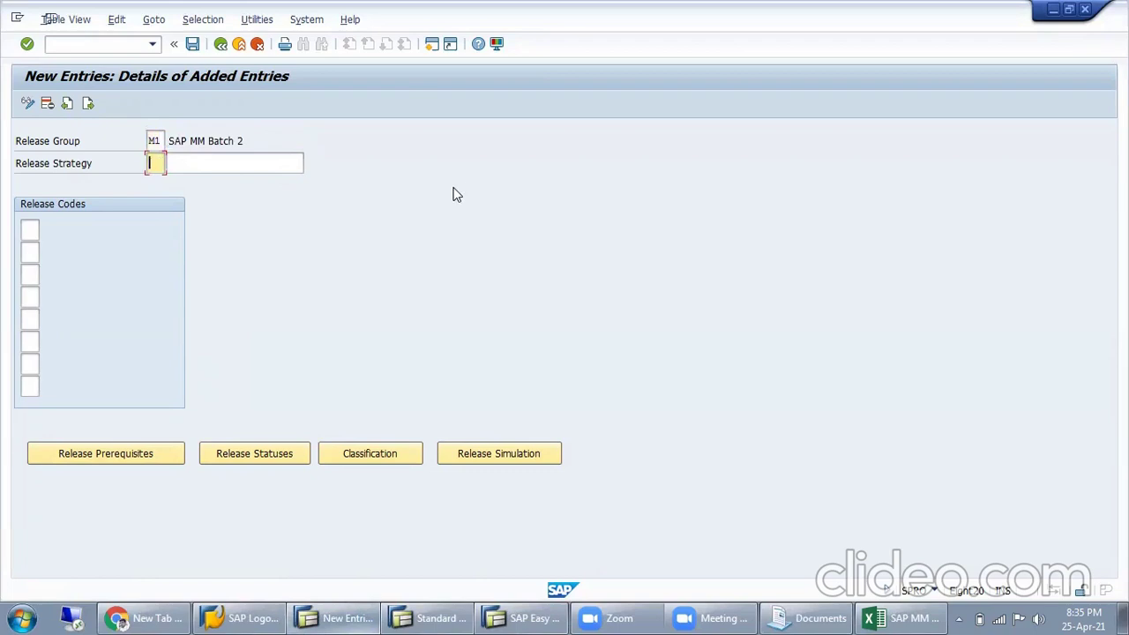
text(M0)
Describe release strategy M0 as "Rel for Purchase".
click(256, 167)
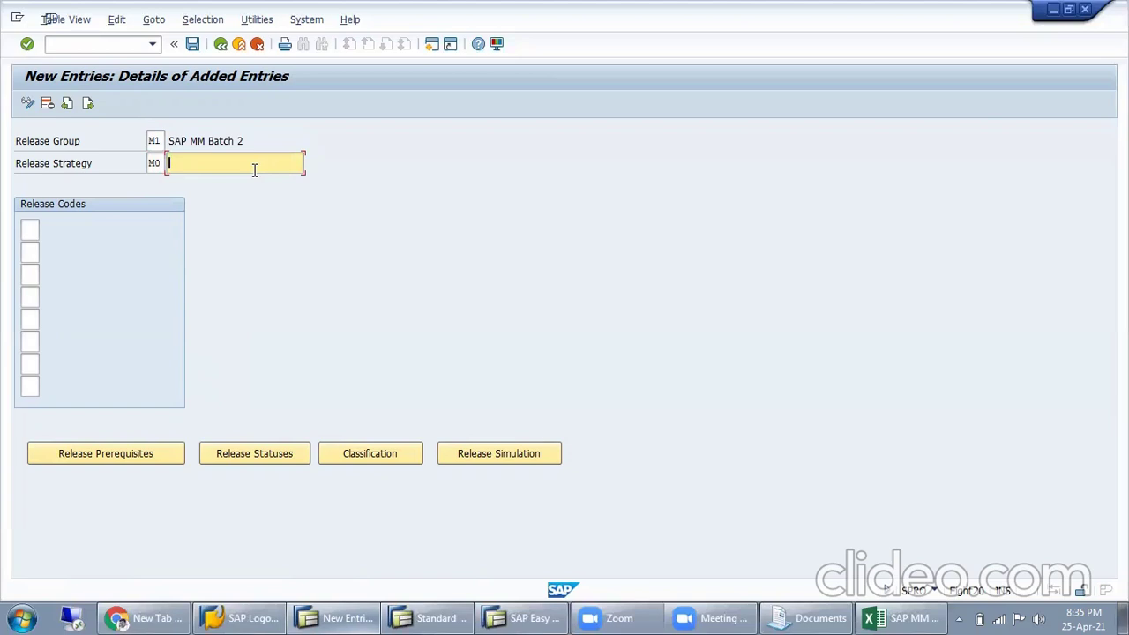
text(R)
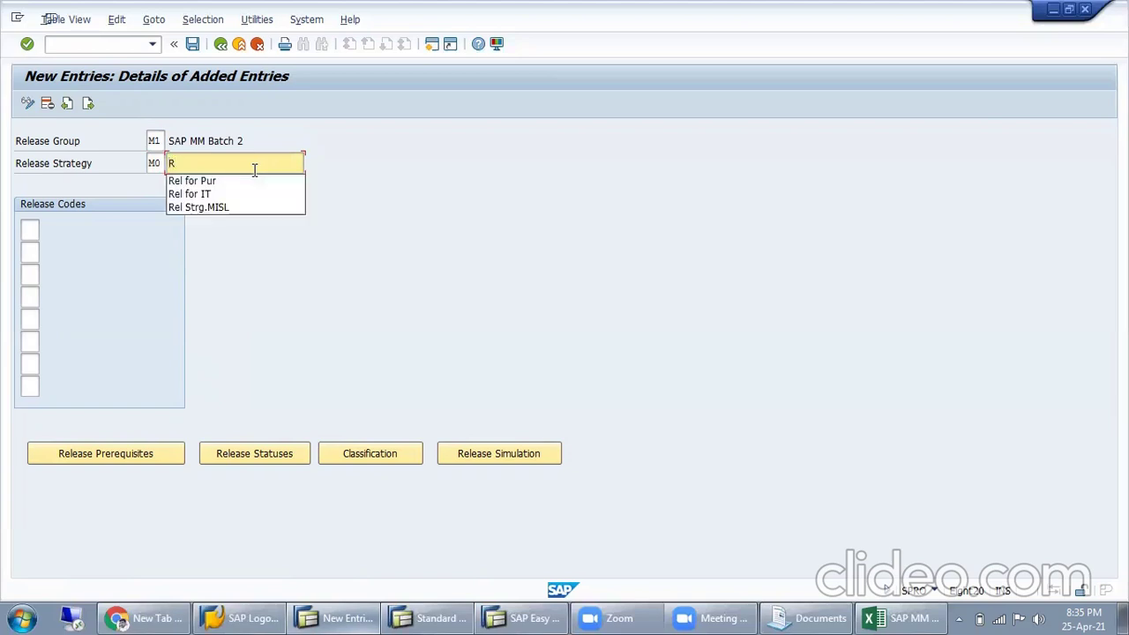
key(Down)
key(Return)
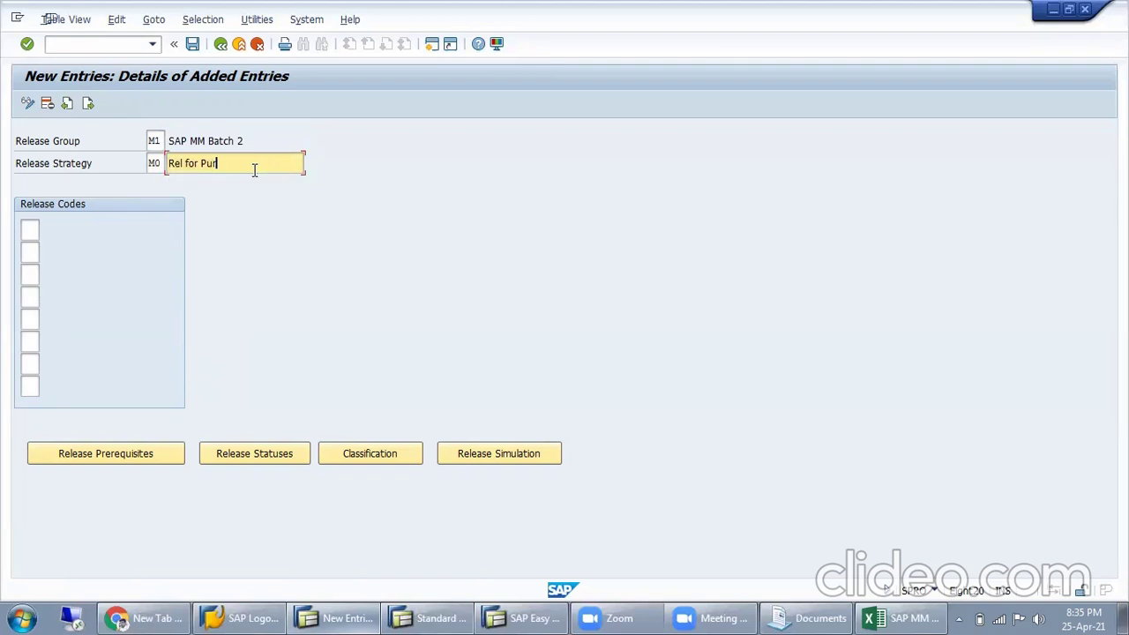
text(chase)
key(Return)
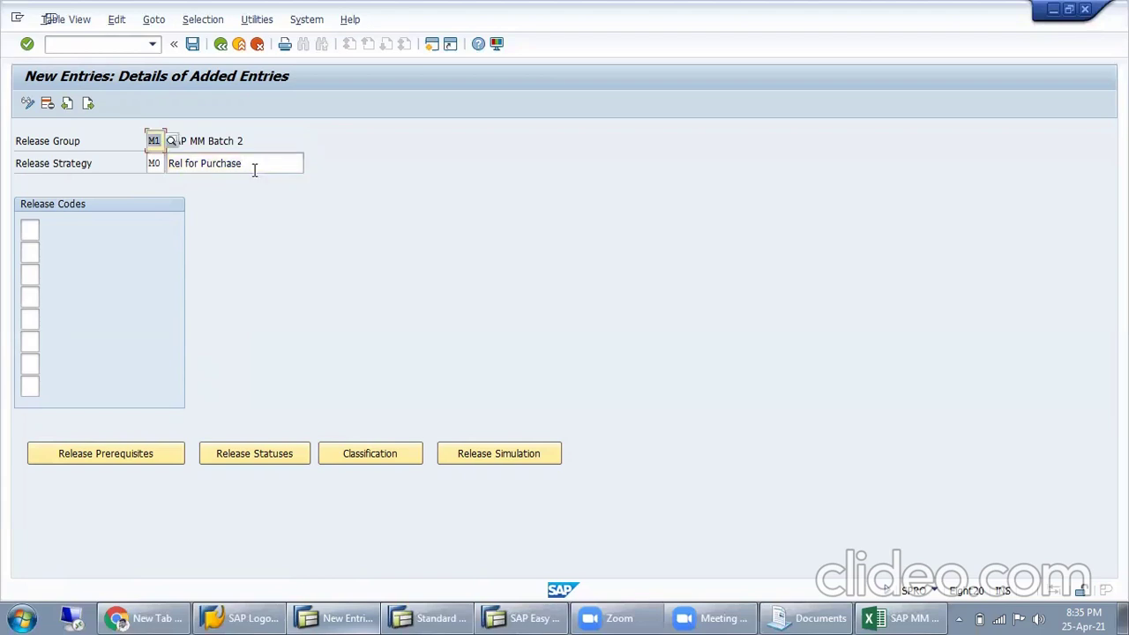
Copy release codes A1, A2 and A3 from the Excel workbook into strategy M0 and validate them.
click(29, 230)
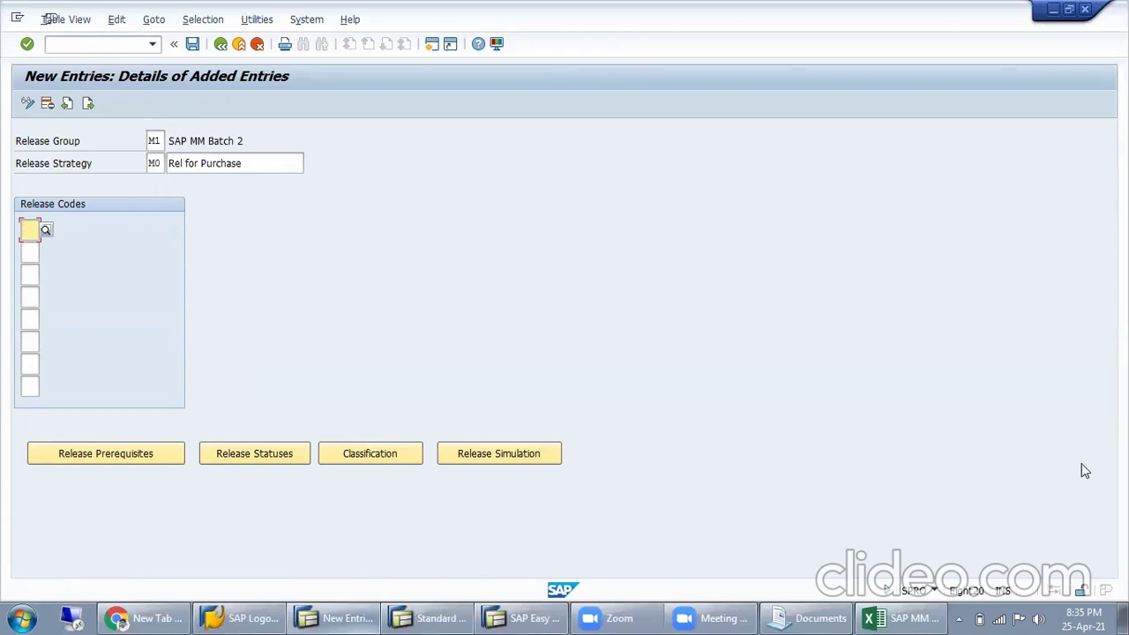
click(882, 618)
drag(386, 433, 383, 466)
key(ctrl+c)
click(335, 618)
key(ctrl+v)
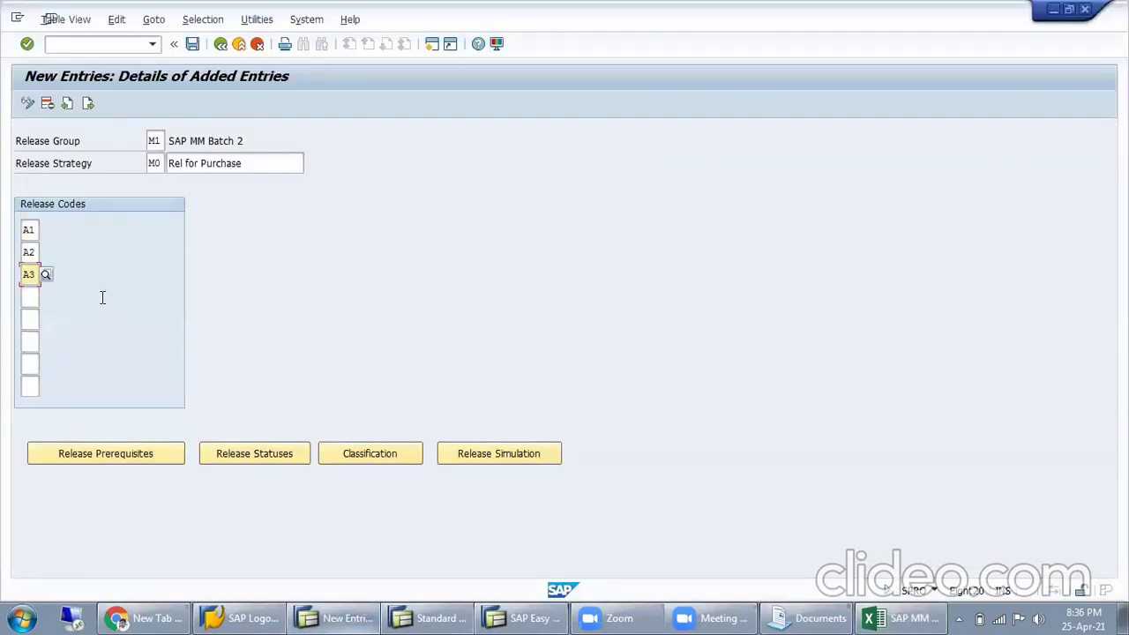
click(34, 229)
click(31, 253)
click(29, 276)
key(Return)
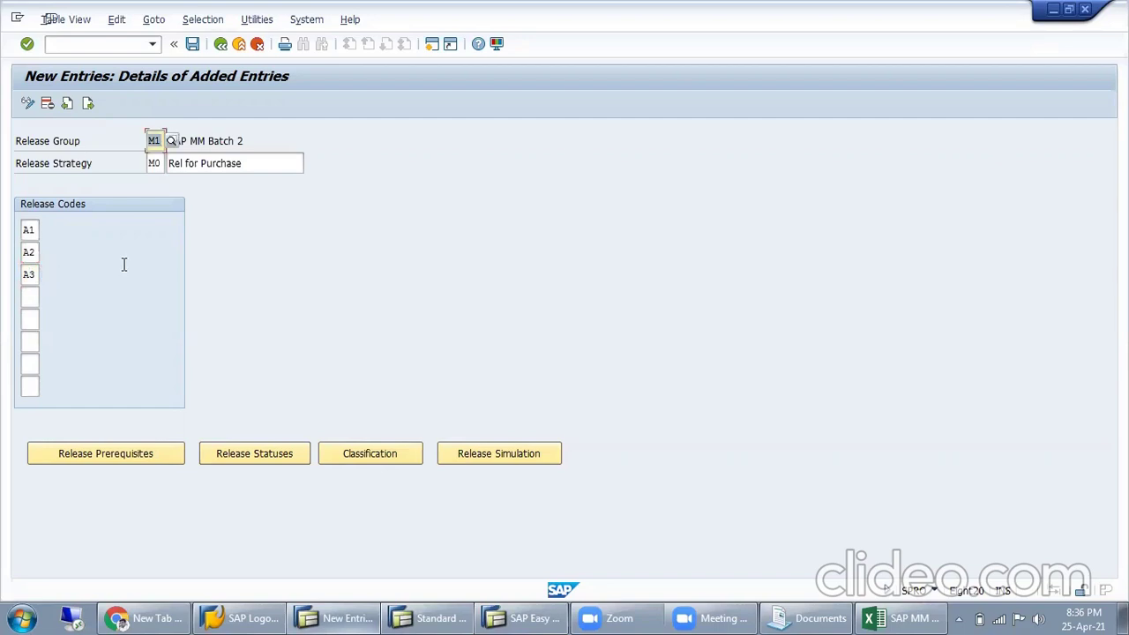
click(83, 271)
click(122, 250)
click(71, 228)
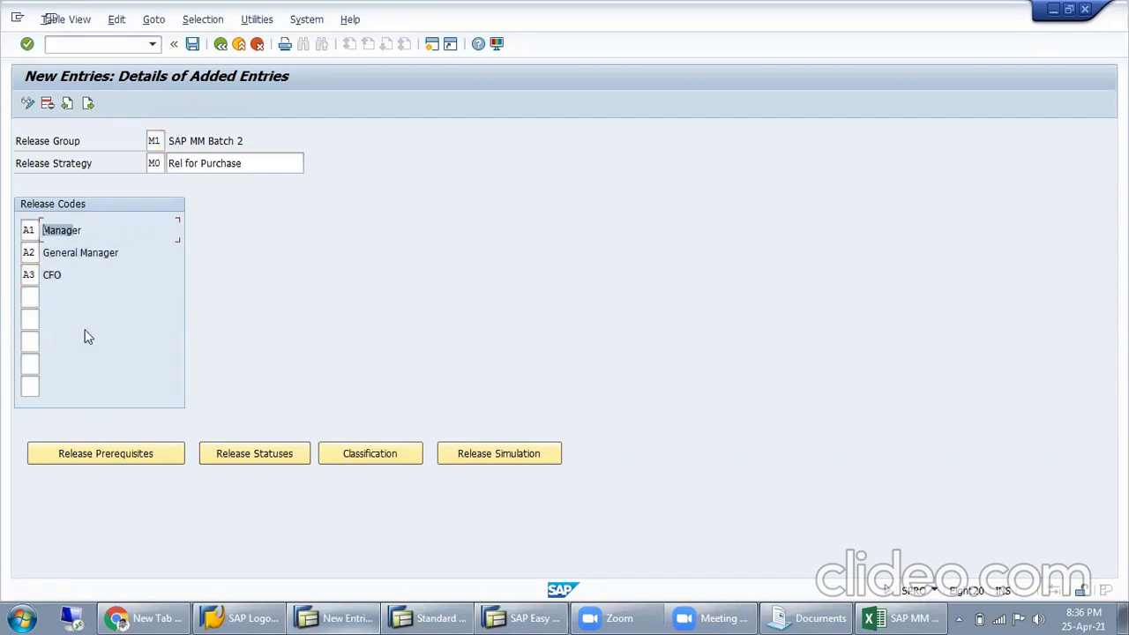
Set the release prerequisites so that A2 requires A1 and A3 requires both A1 and A2.
click(92, 457)
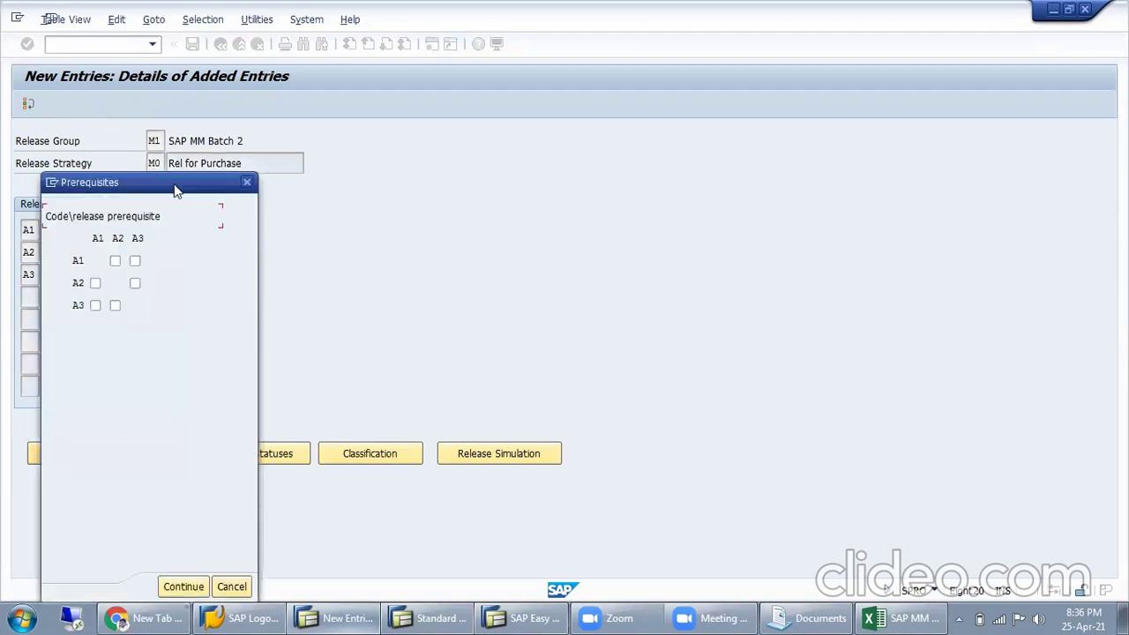
drag(175, 189, 381, 193)
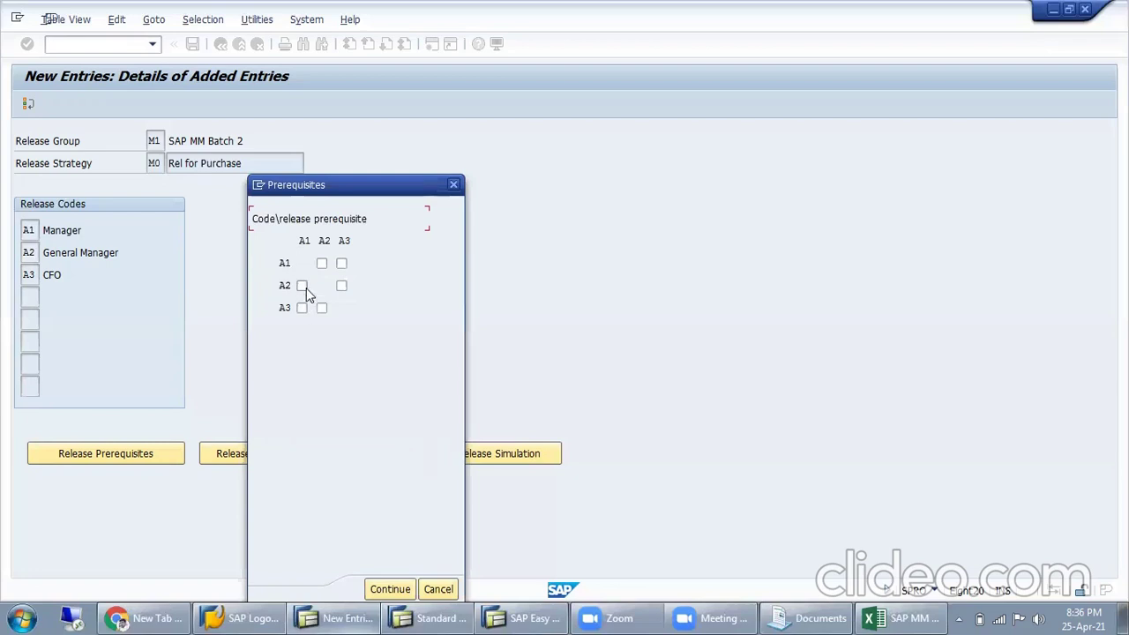
click(303, 286)
click(305, 310)
click(320, 310)
click(385, 589)
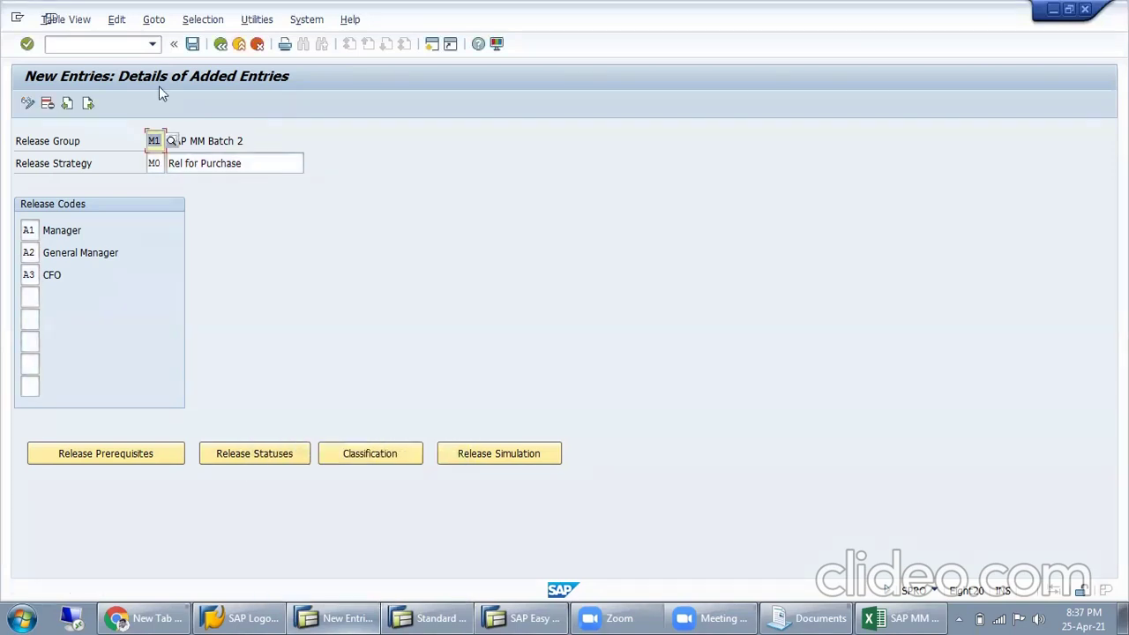
Review the release indicator for each combination of codes A1 to A3 and accept the strategy's release statuses.
click(258, 455)
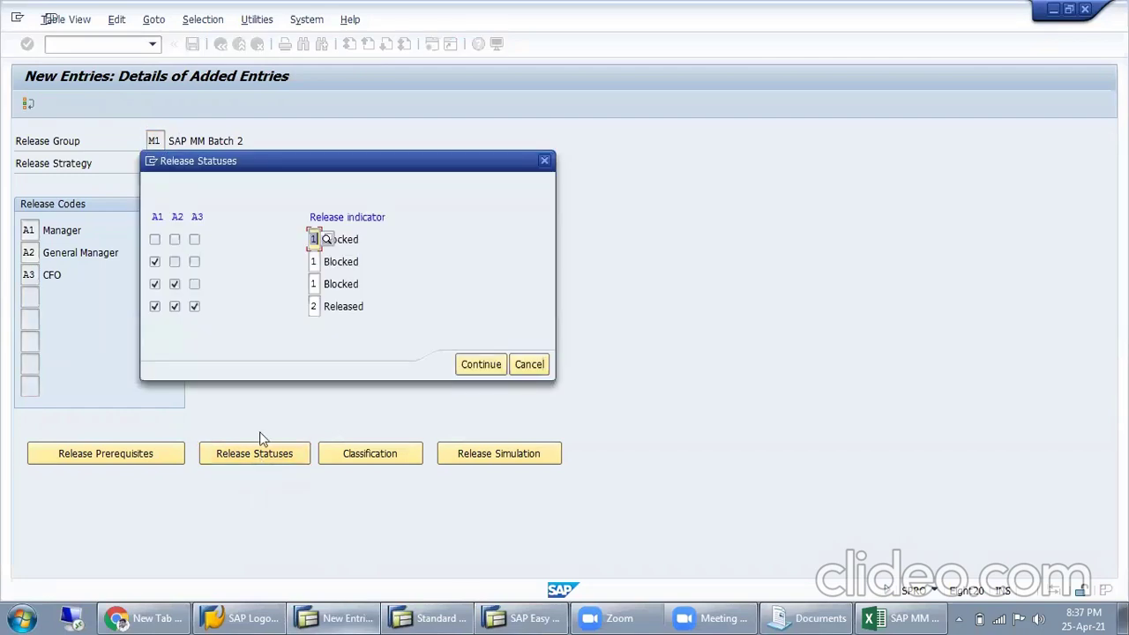
drag(341, 164, 423, 138)
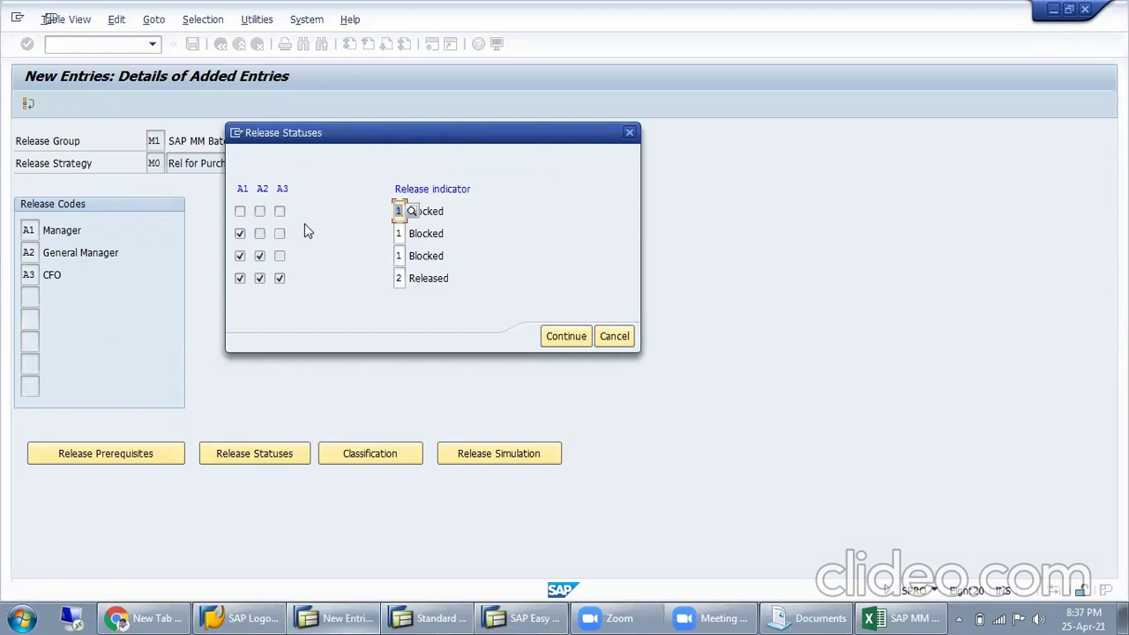
drag(248, 189, 231, 201)
click(401, 211)
click(259, 256)
click(279, 278)
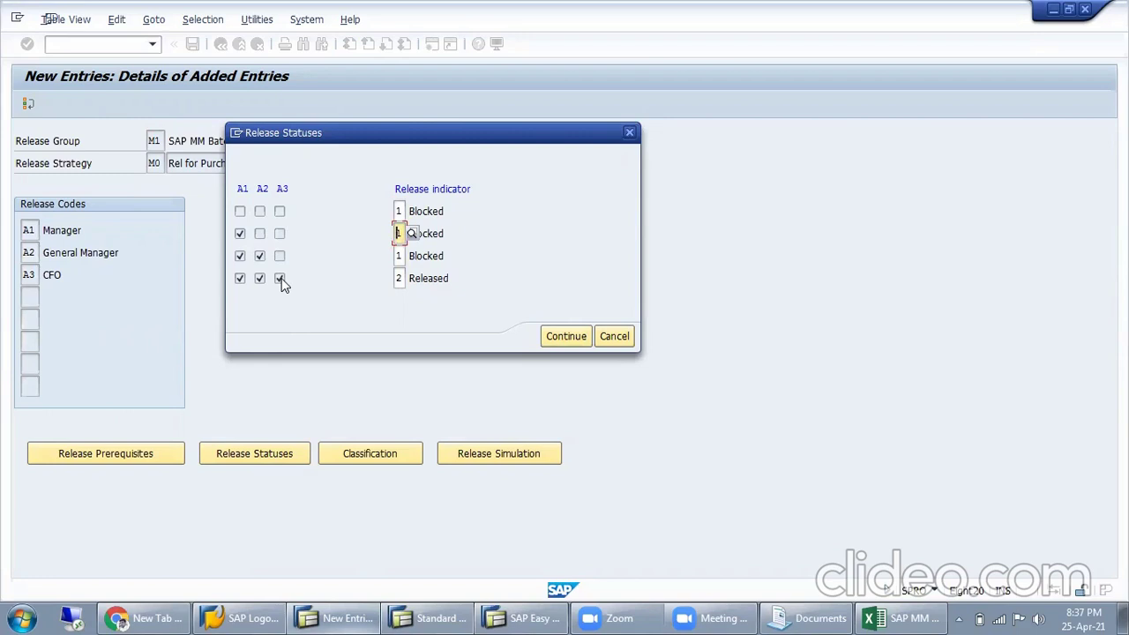
click(403, 281)
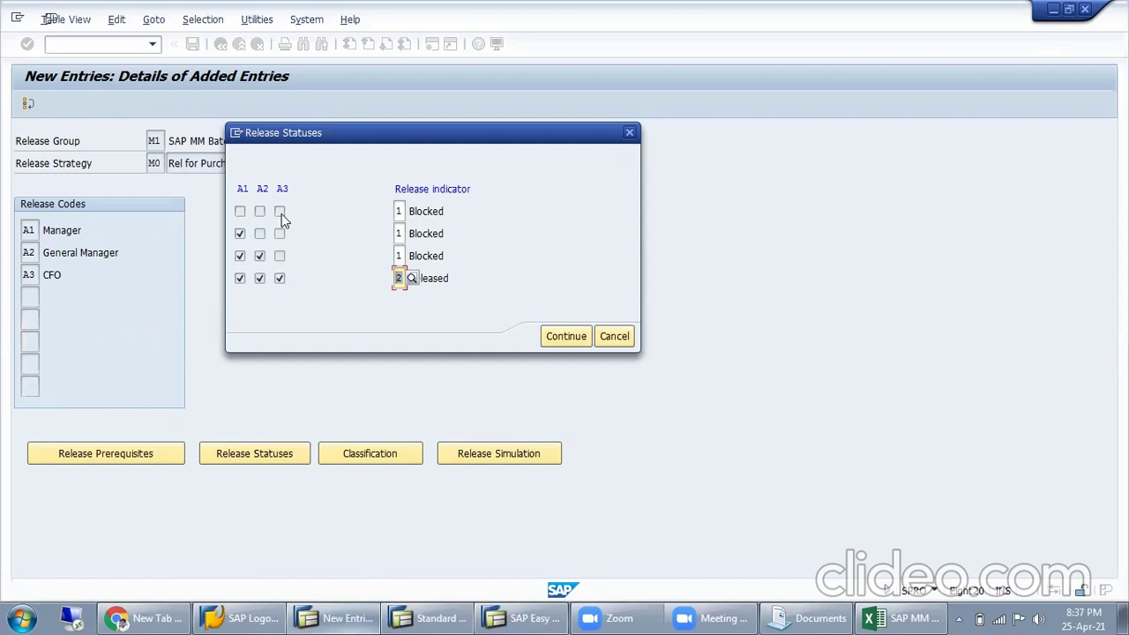
click(284, 281)
click(397, 281)
drag(452, 257, 346, 249)
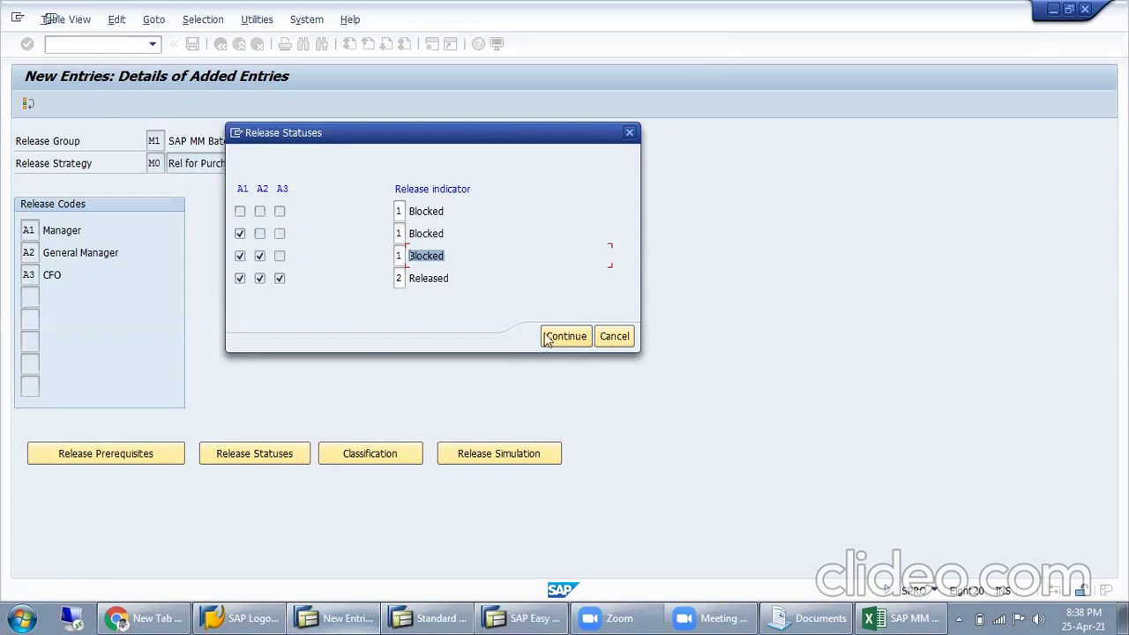
click(511, 85)
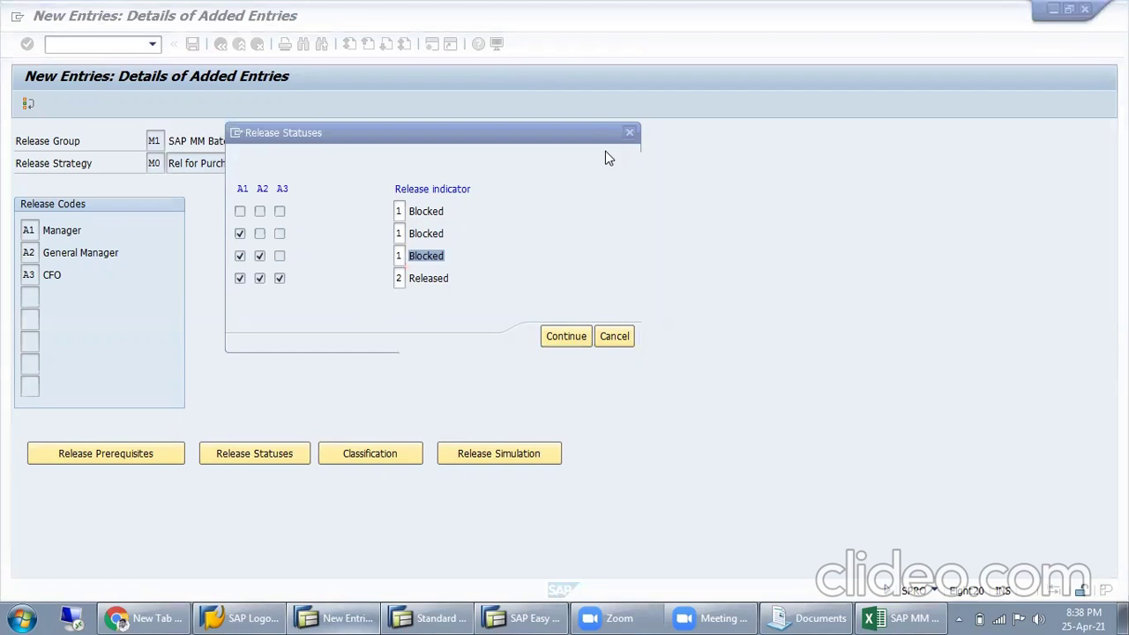
click(562, 339)
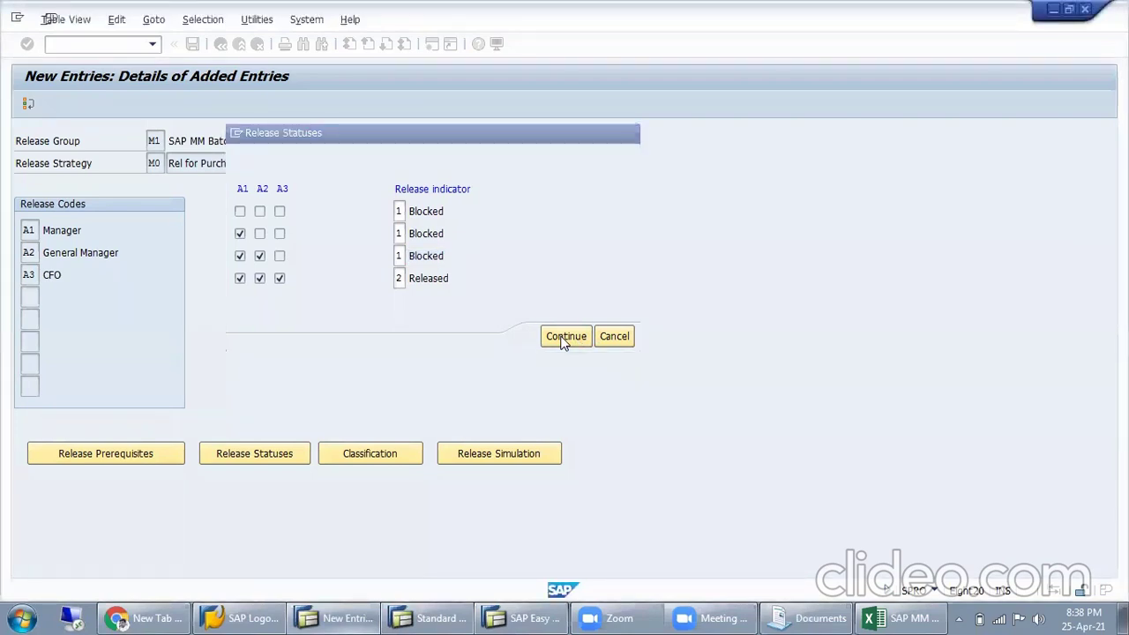
Set the purchasing order type to NB in the strategy's classification and save the release strategy.
click(376, 456)
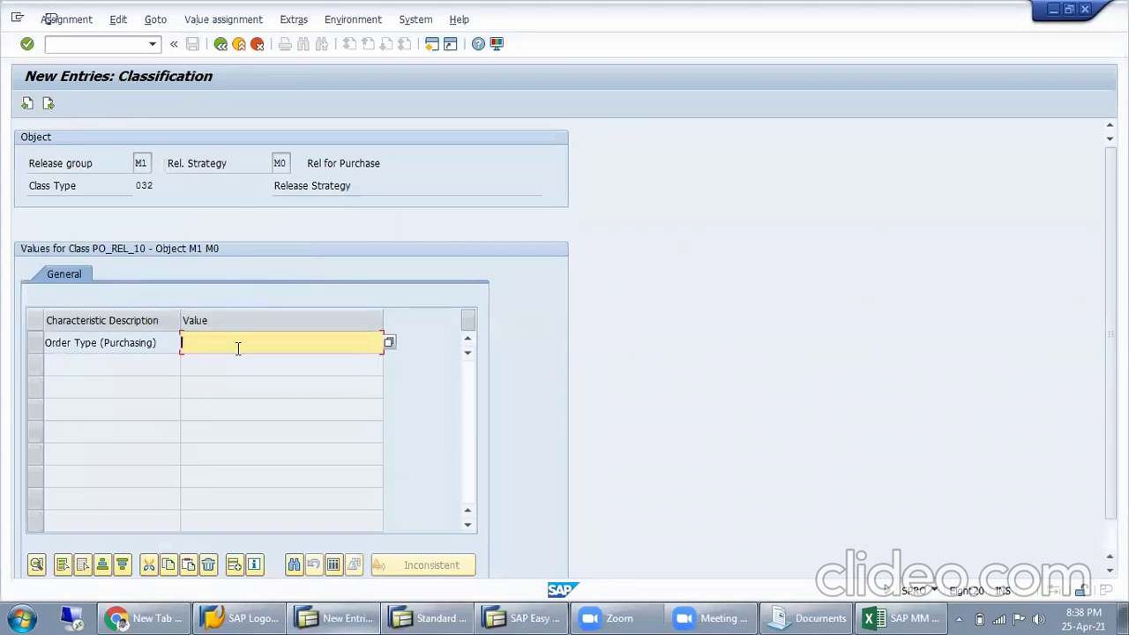
click(389, 343)
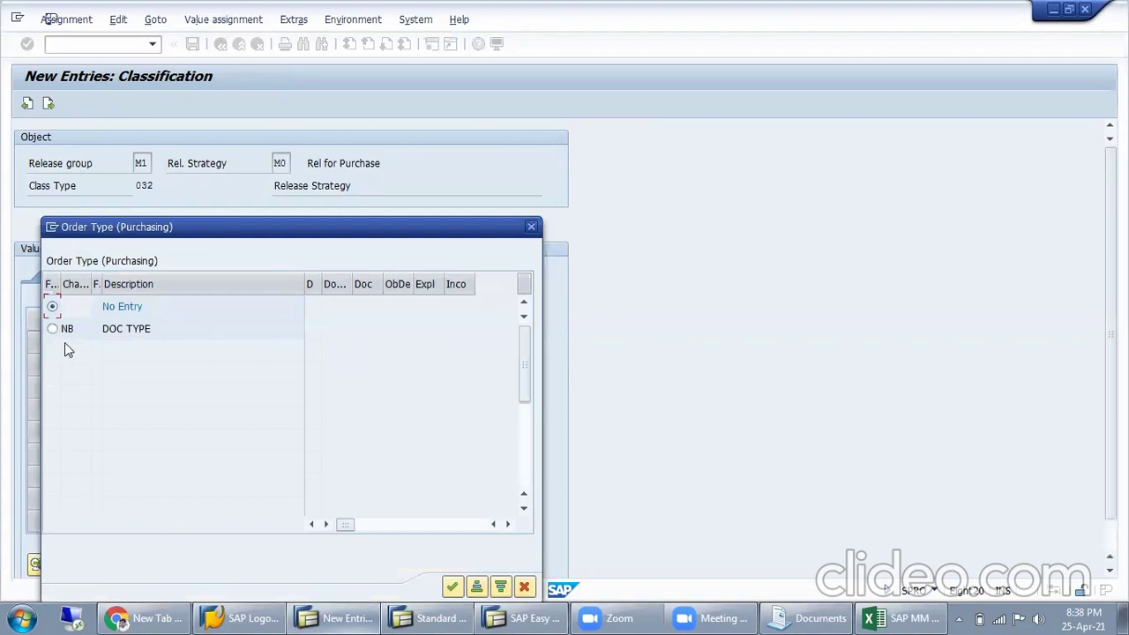
click(52, 329)
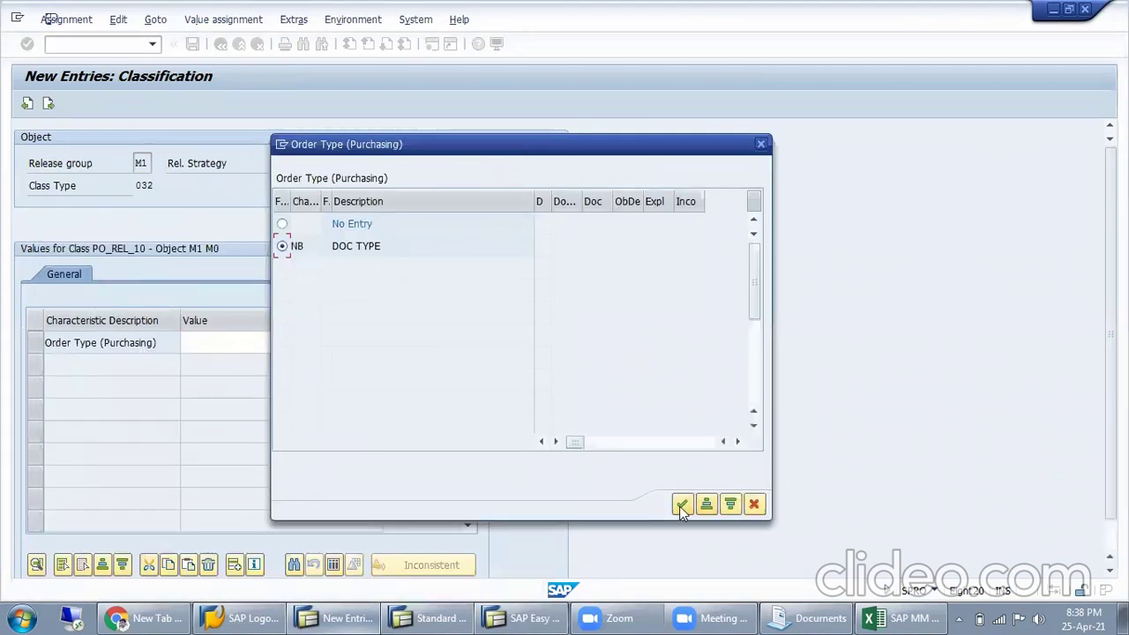
click(682, 505)
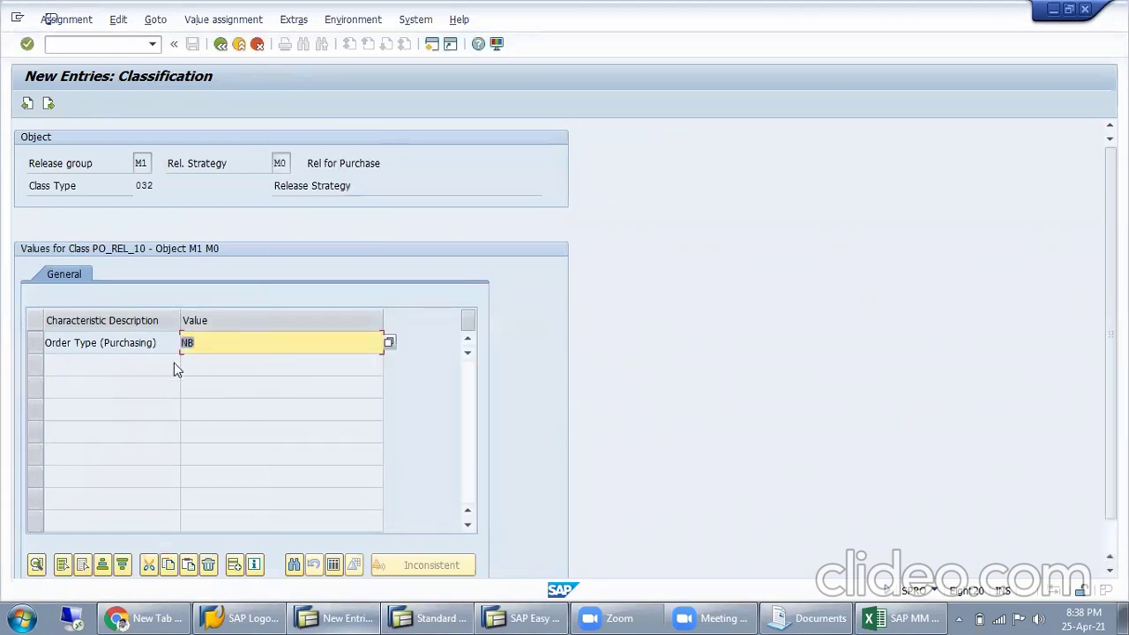
drag(170, 349, 62, 343)
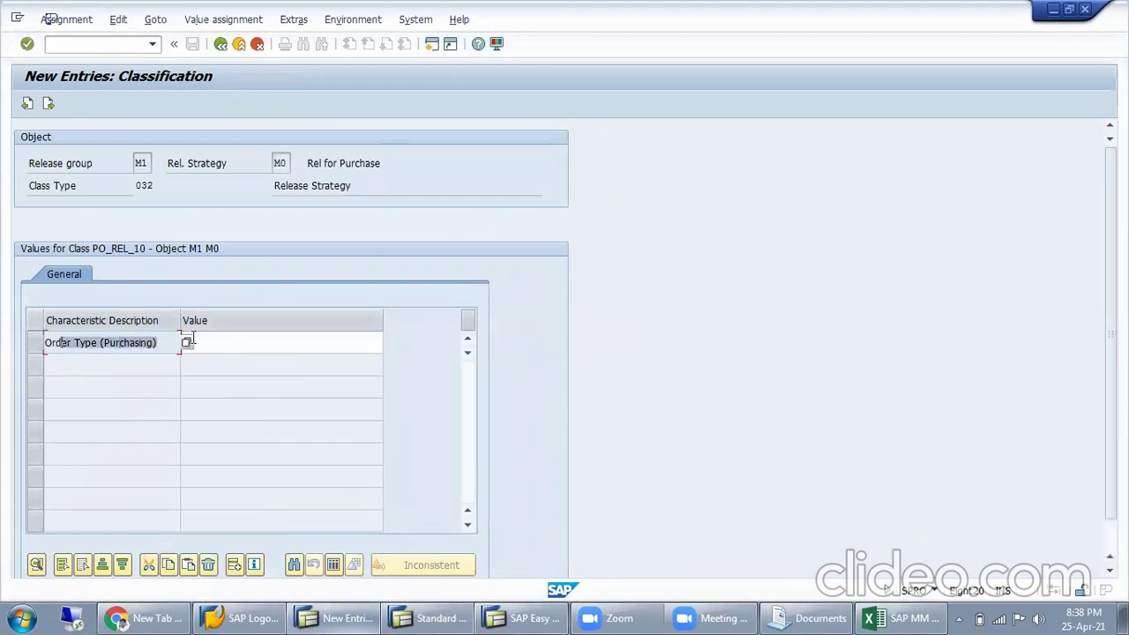
click(278, 345)
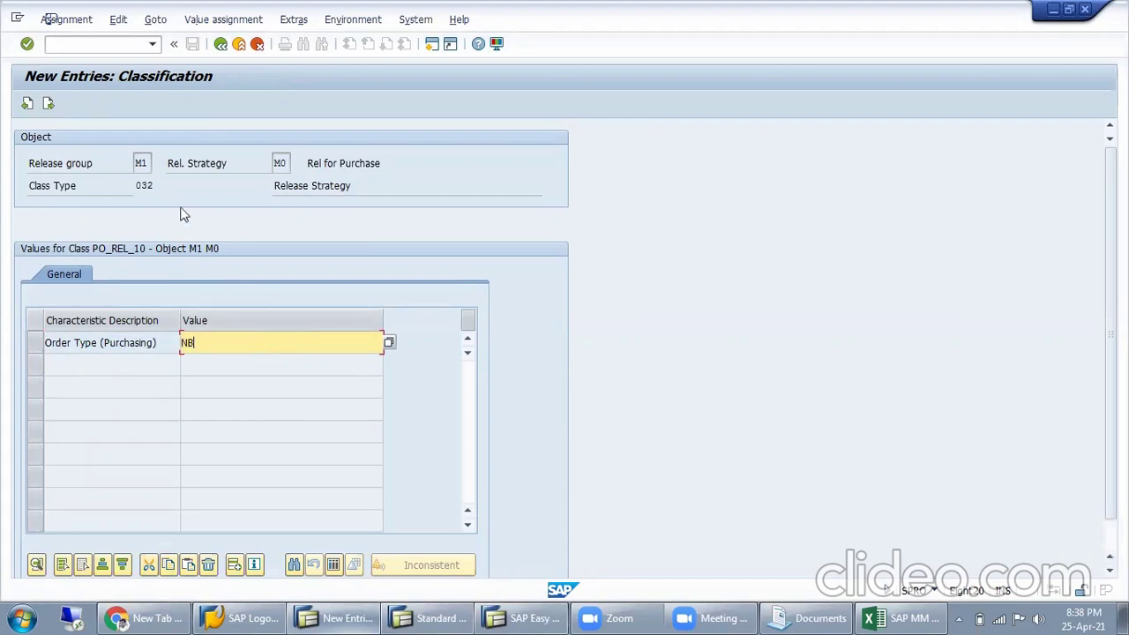
key(Return)
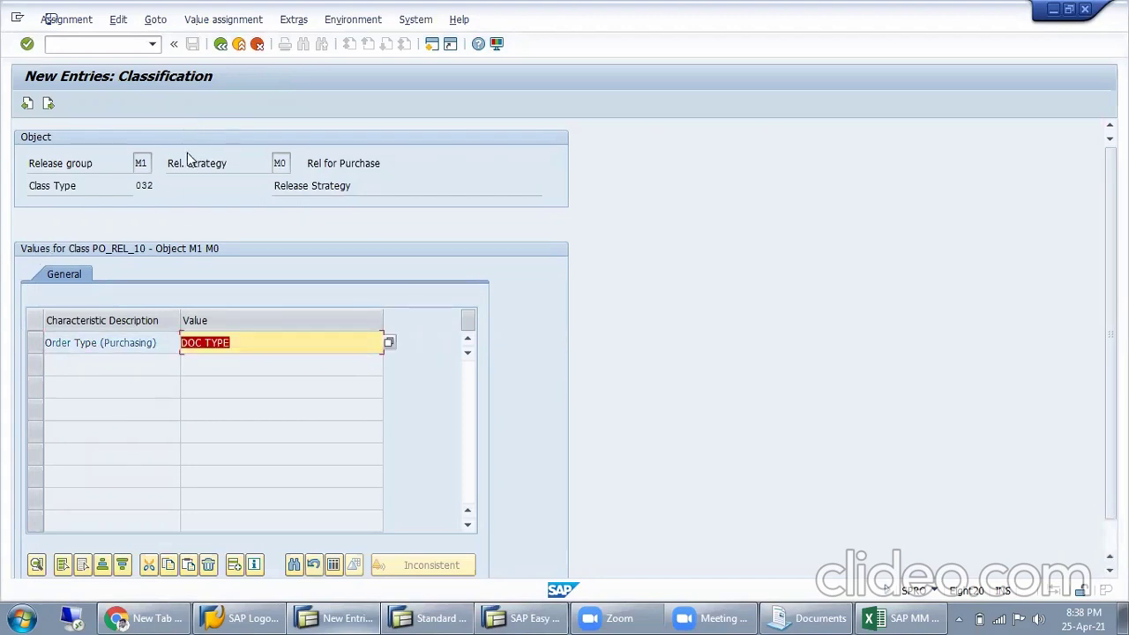
click(221, 43)
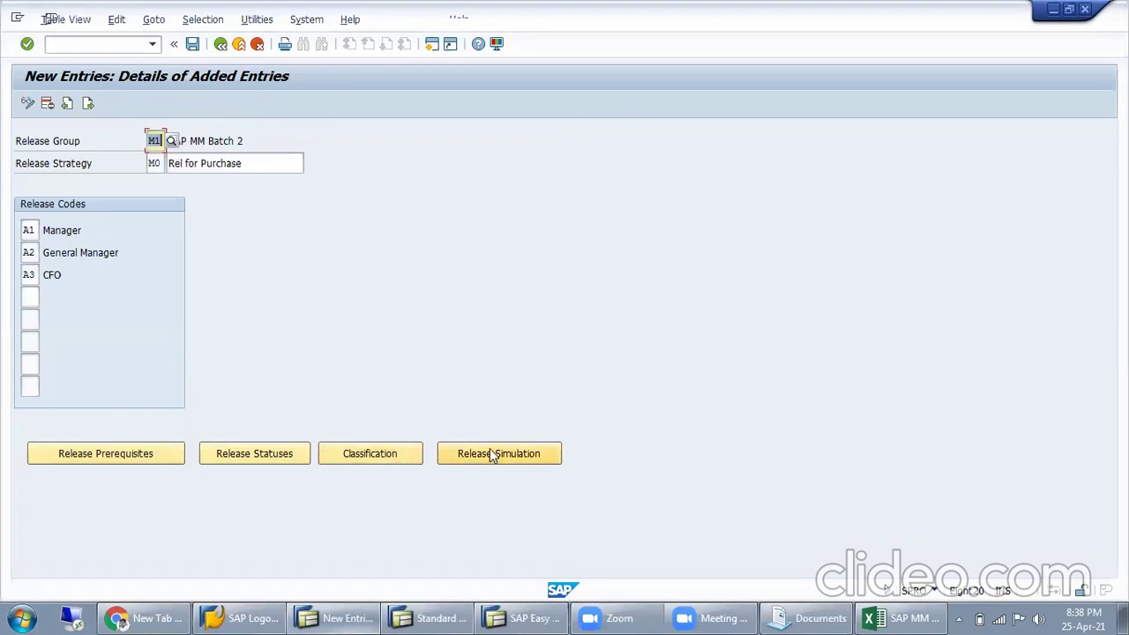
click(193, 45)
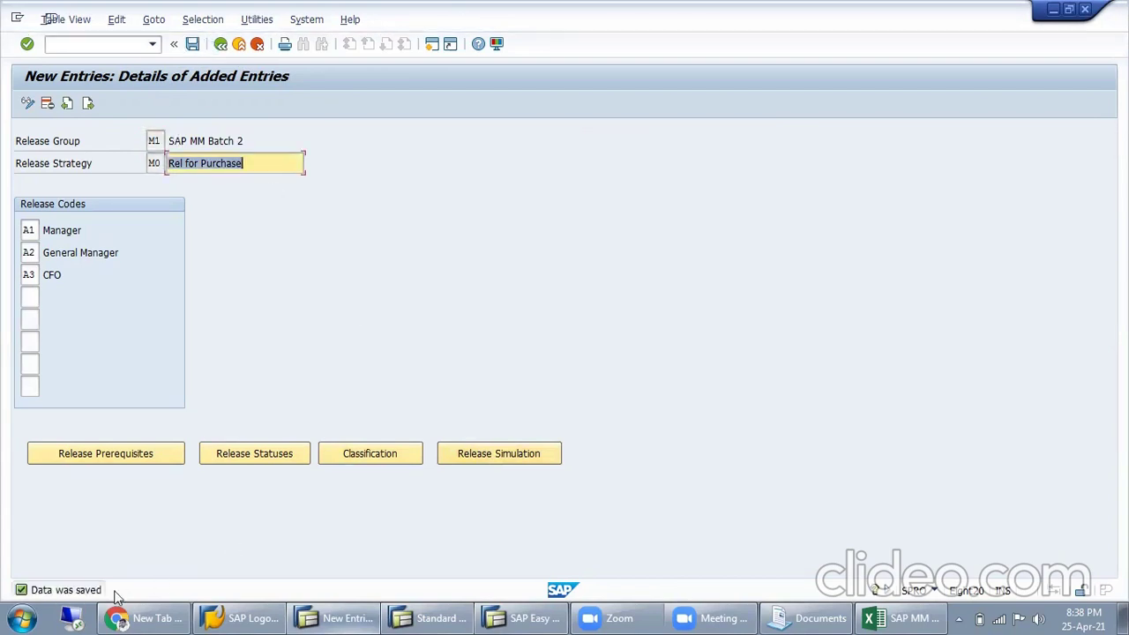
Simulate the release of strategy M0 and effect release code A1, checking the release options of the remaining codes.
click(459, 455)
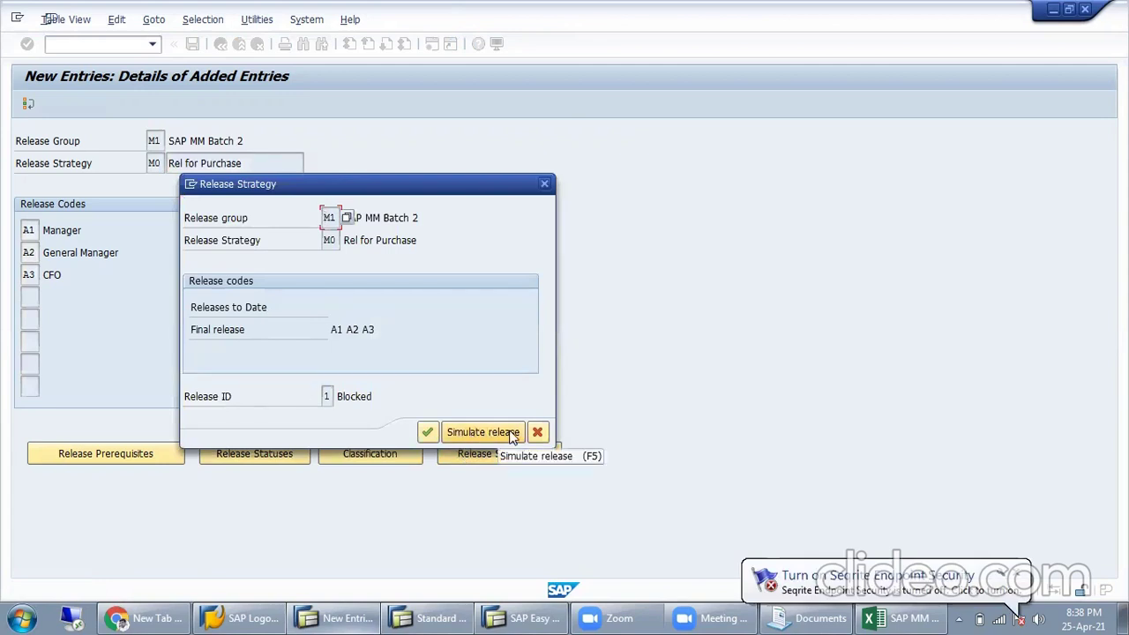
click(515, 435)
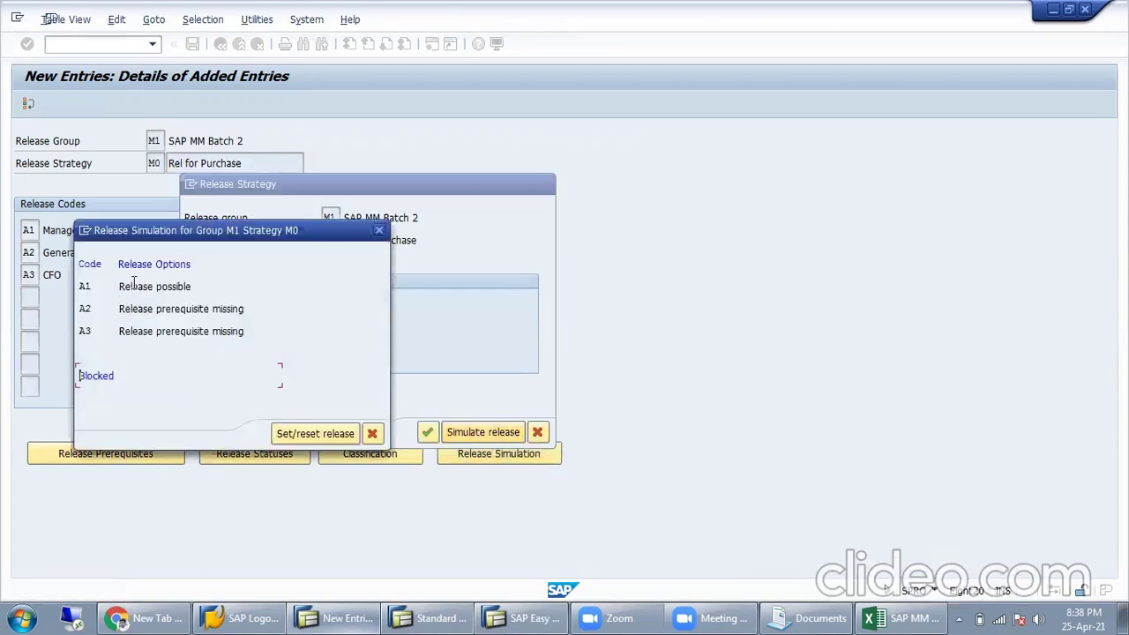
drag(161, 287, 119, 287)
drag(246, 308, 169, 332)
double_click(150, 286)
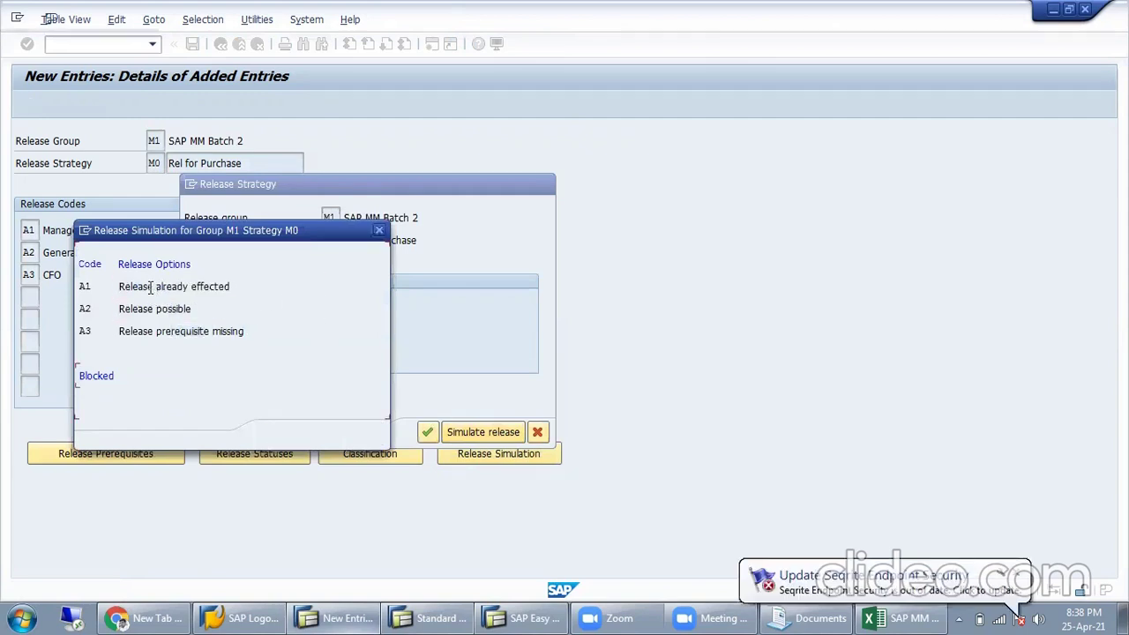
drag(231, 286, 120, 287)
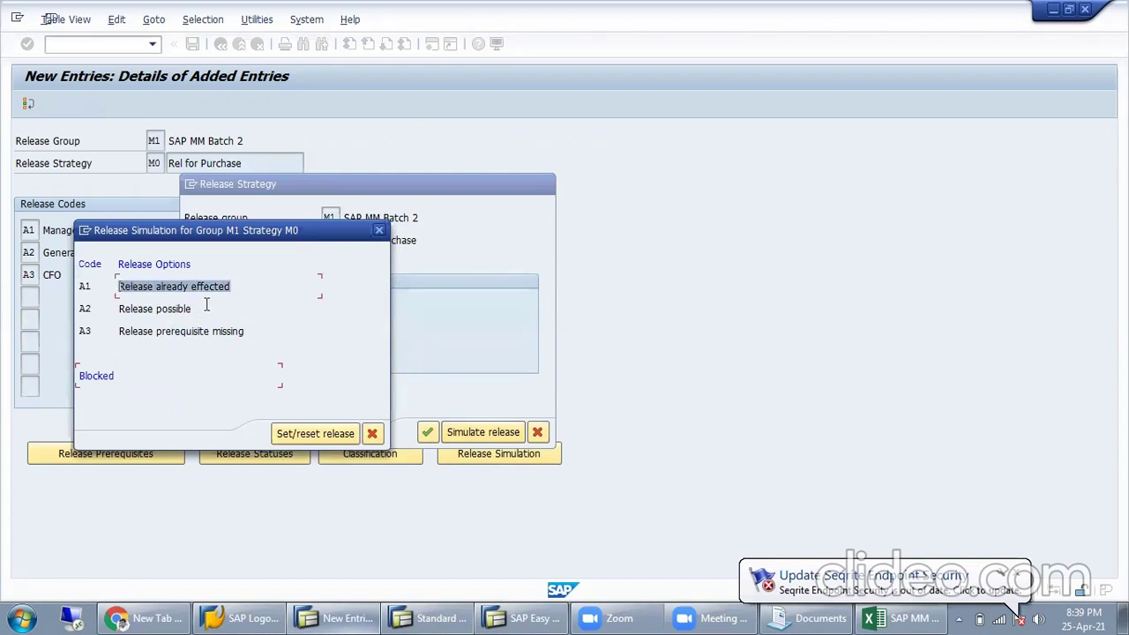
drag(194, 310, 124, 311)
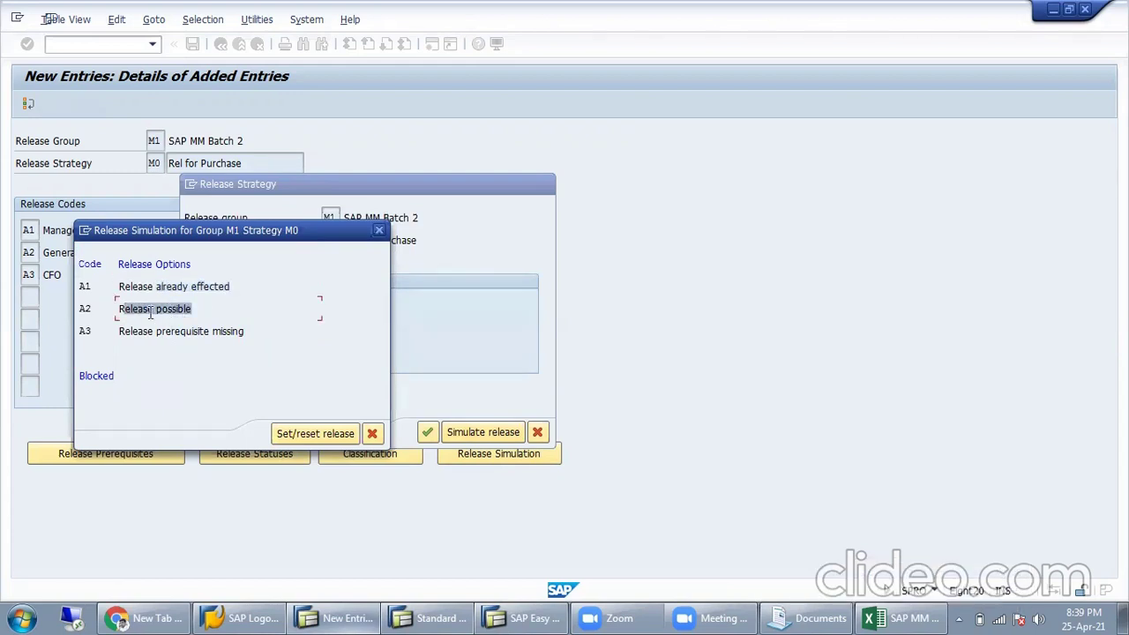
Effect release codes A2 and A3 in the simulation, review the overall release status and close the simulation.
double_click(150, 310)
drag(240, 309, 119, 311)
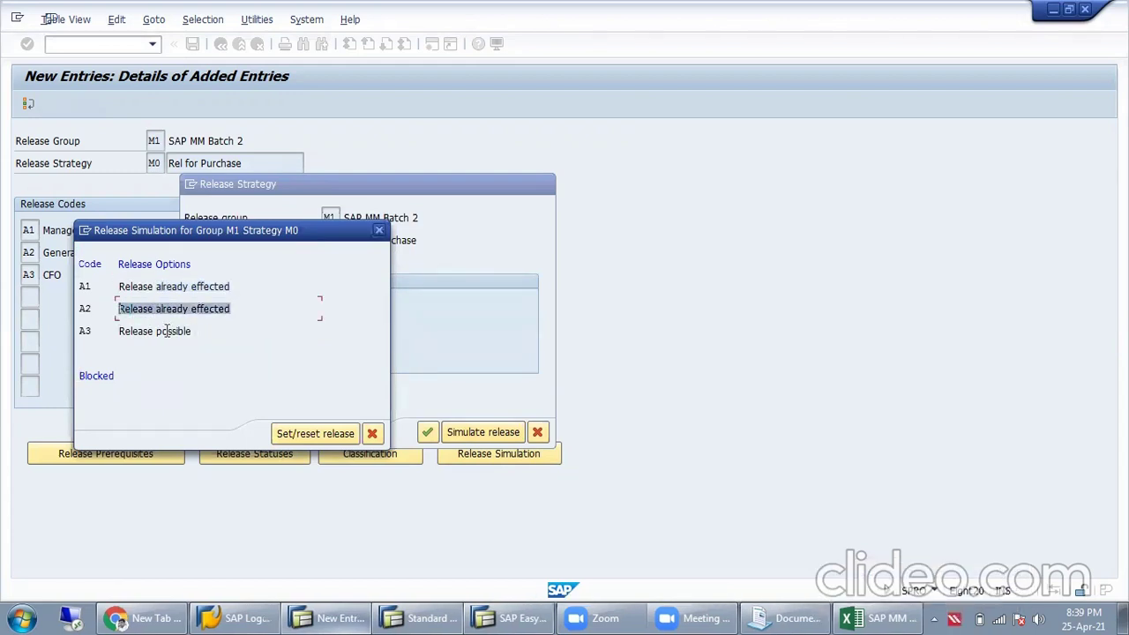
drag(204, 331, 121, 333)
double_click(148, 331)
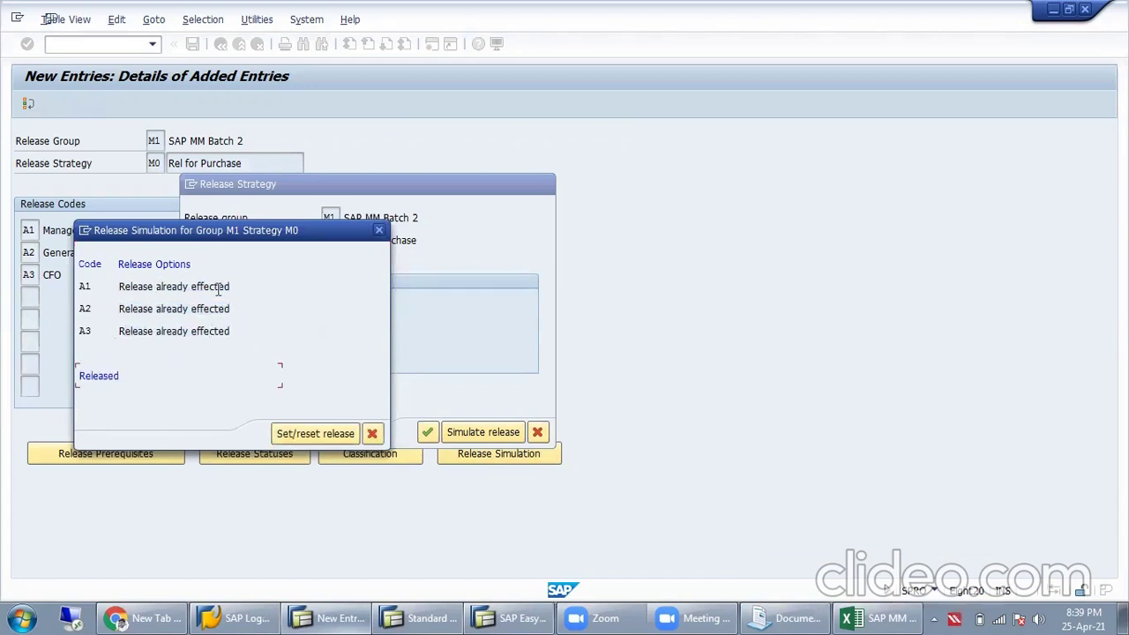
drag(232, 331, 120, 287)
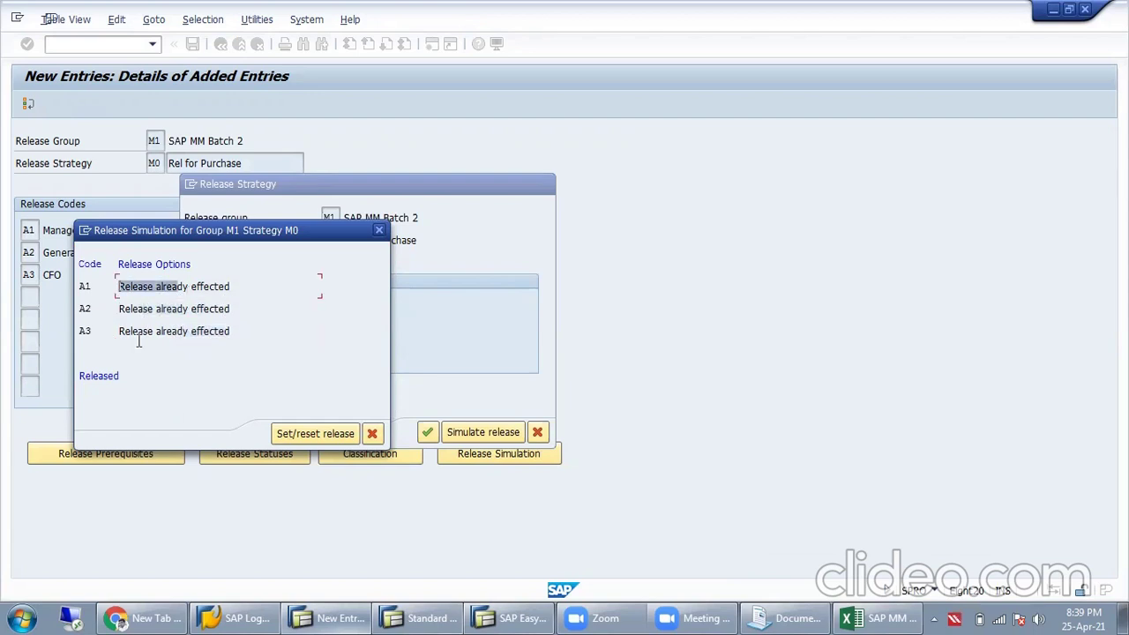
click(372, 433)
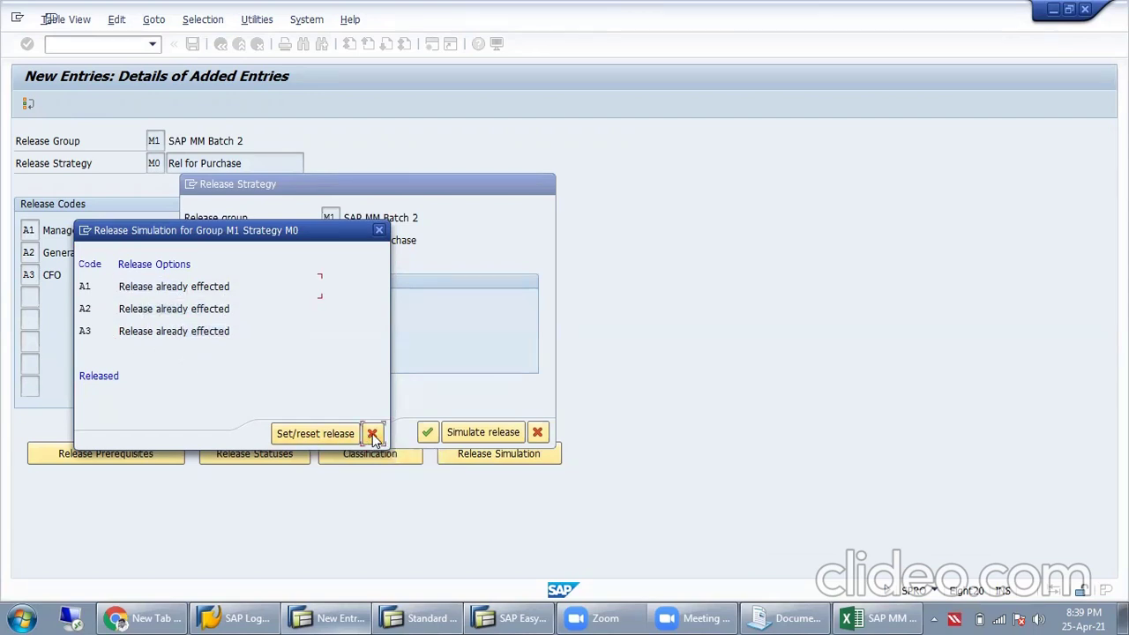
click(428, 432)
Save the release strategy and leave customizing for the SAP Easy Access screen.
click(192, 44)
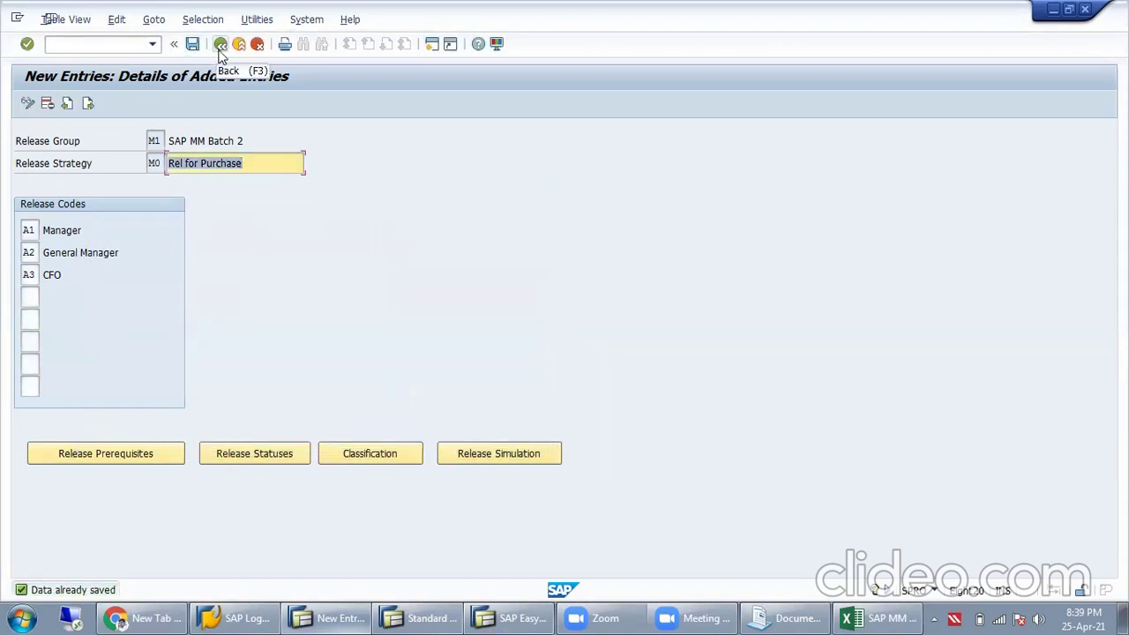
click(220, 45)
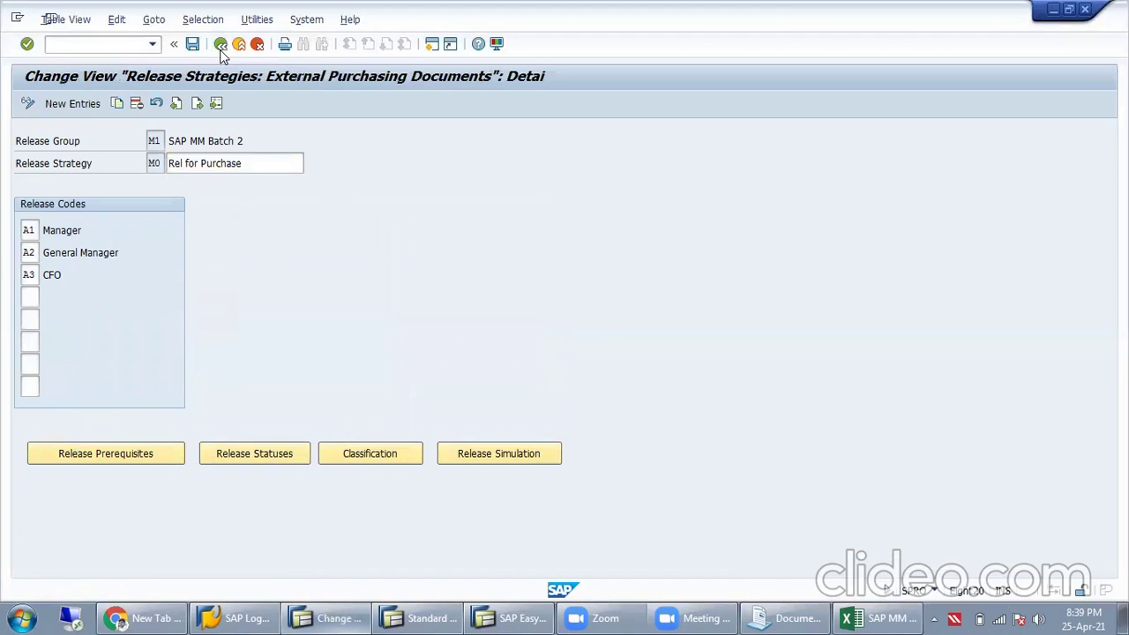
click(221, 46)
click(220, 46)
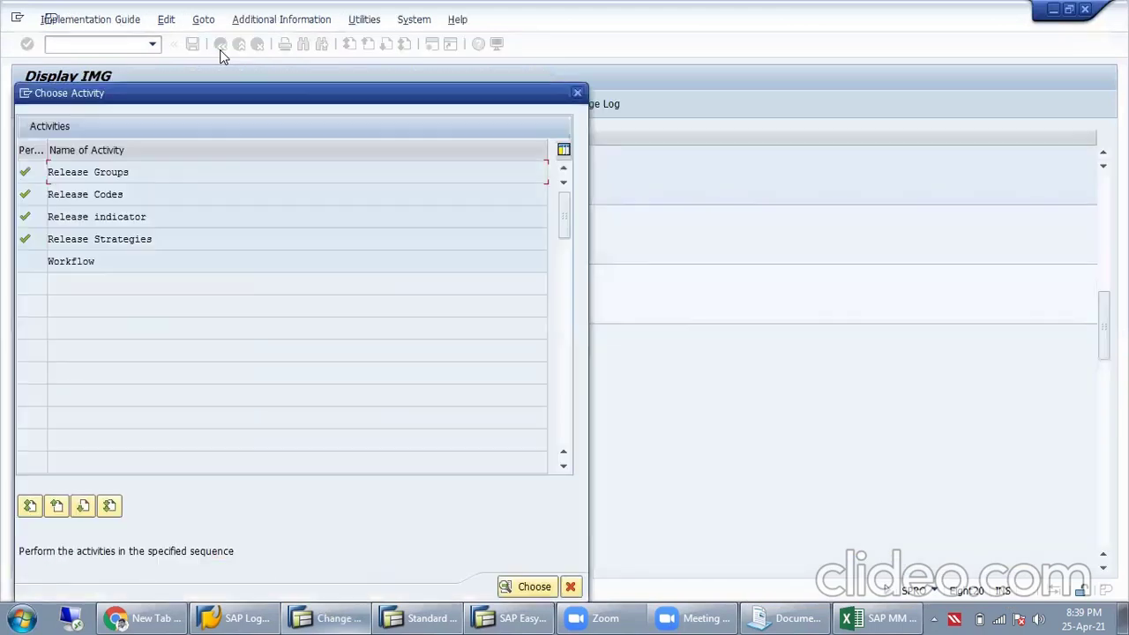
click(581, 91)
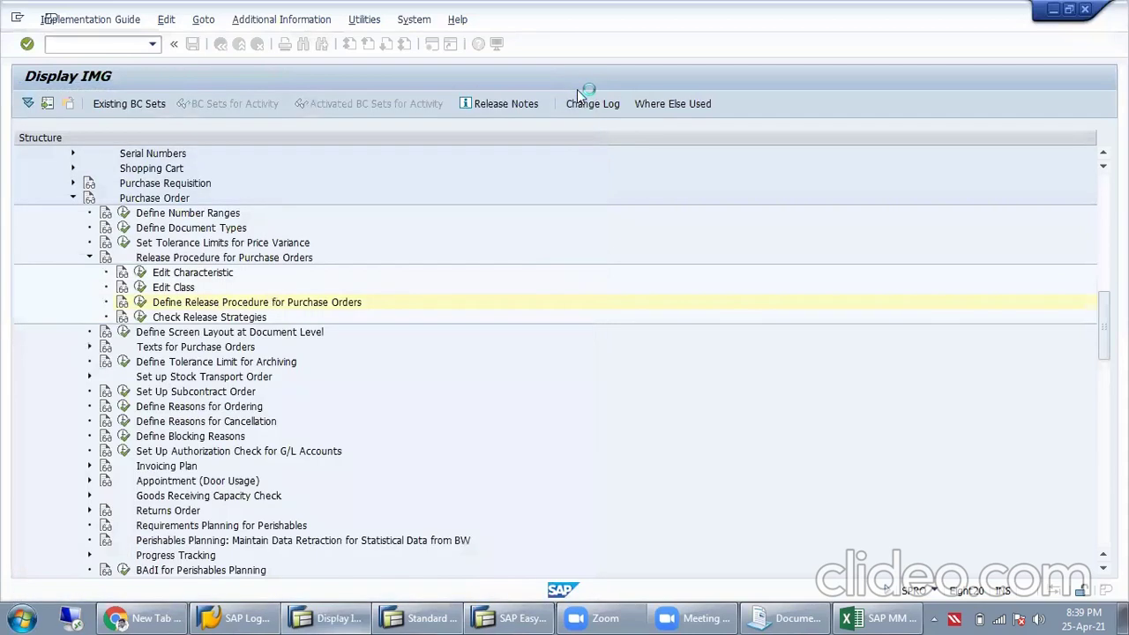
click(221, 44)
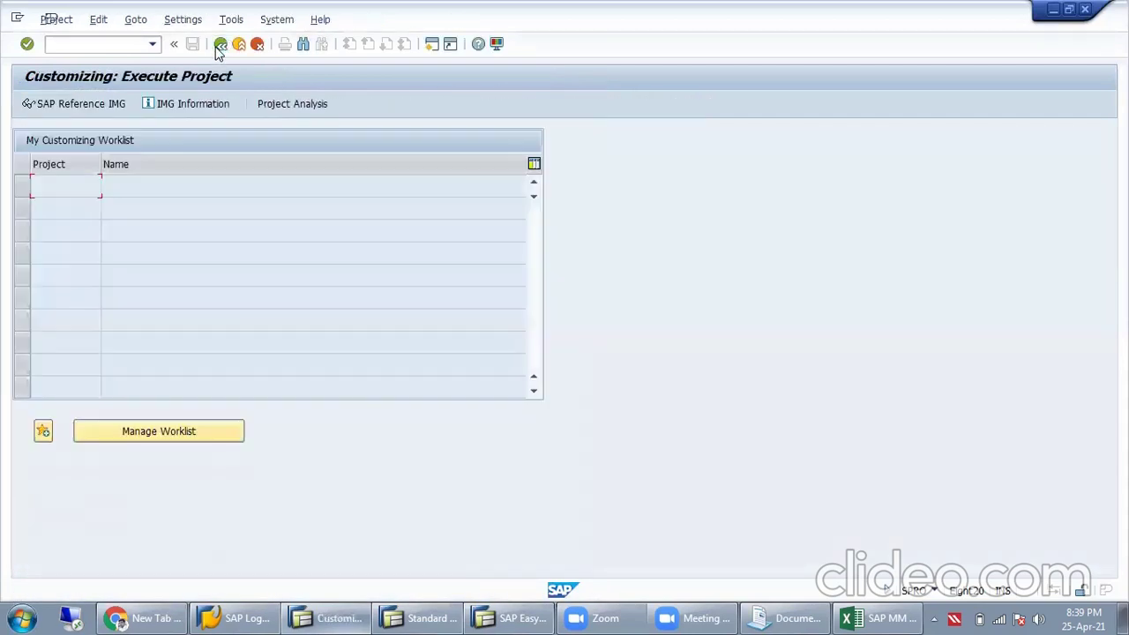
click(220, 44)
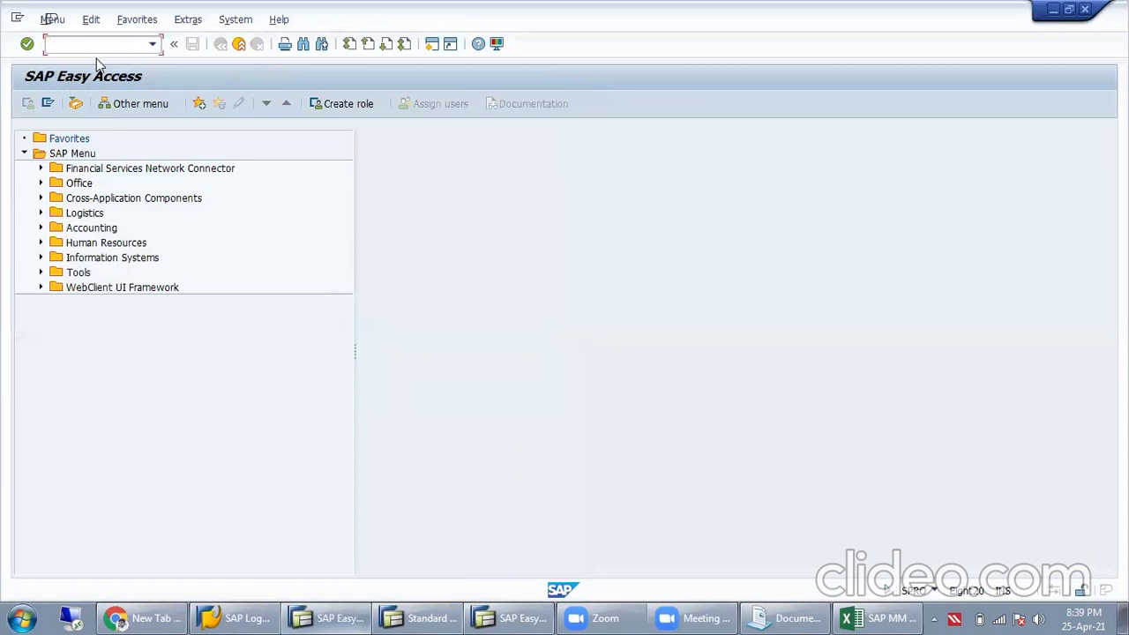
Start a purchase order with transaction ME21N, using order type NB Standard PO and vendor 910.
text(ME21n)
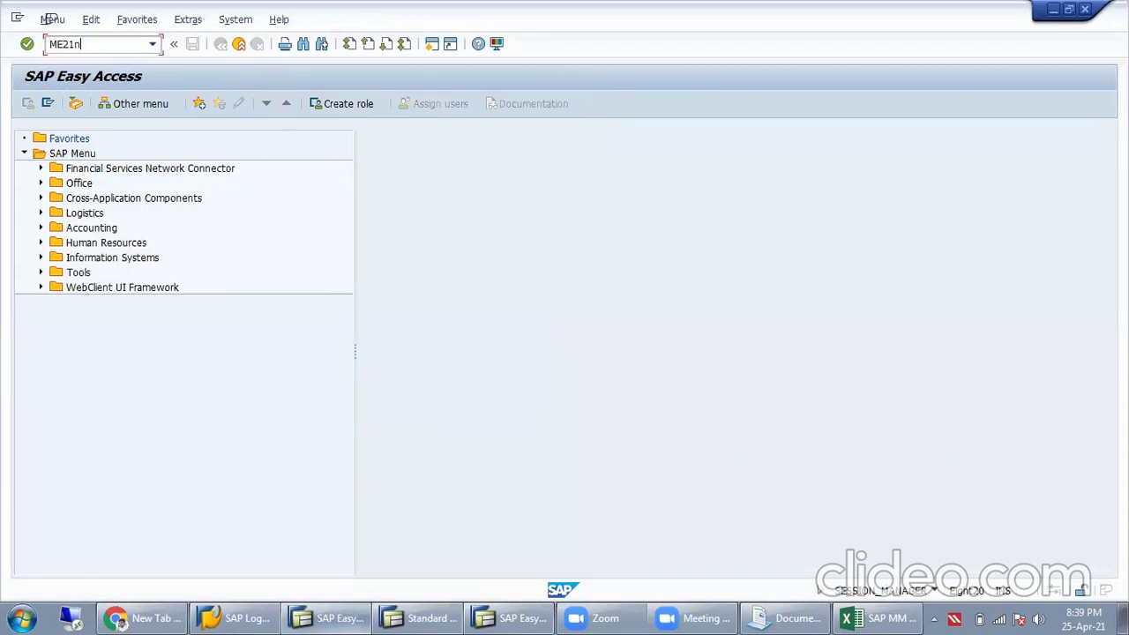
key(Return)
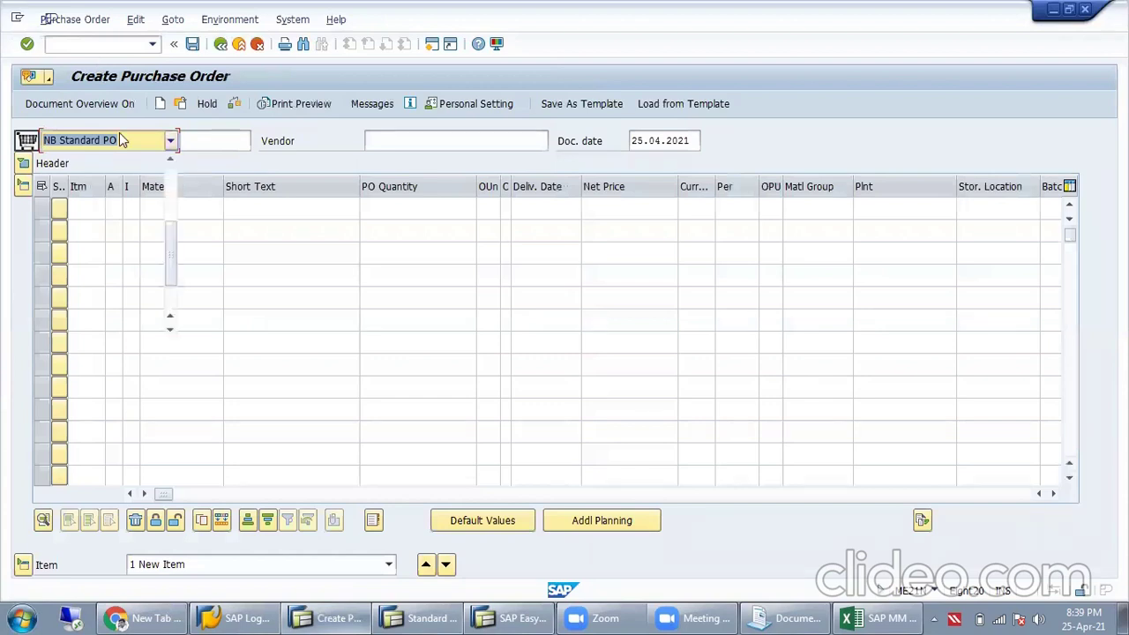
click(170, 139)
click(422, 135)
text(910)
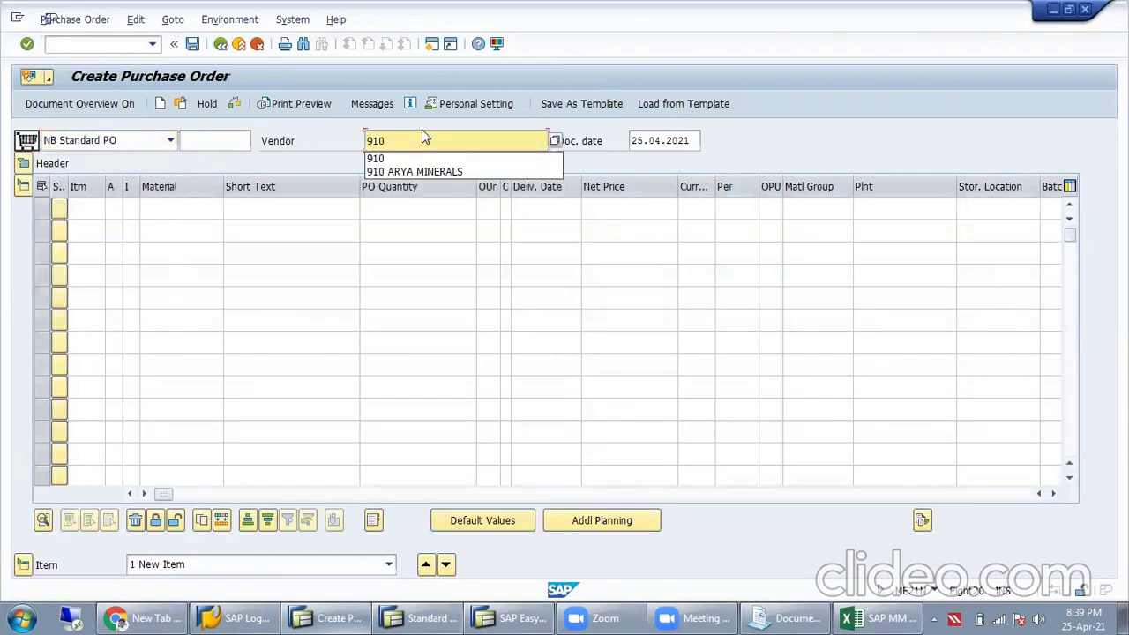
key(Return)
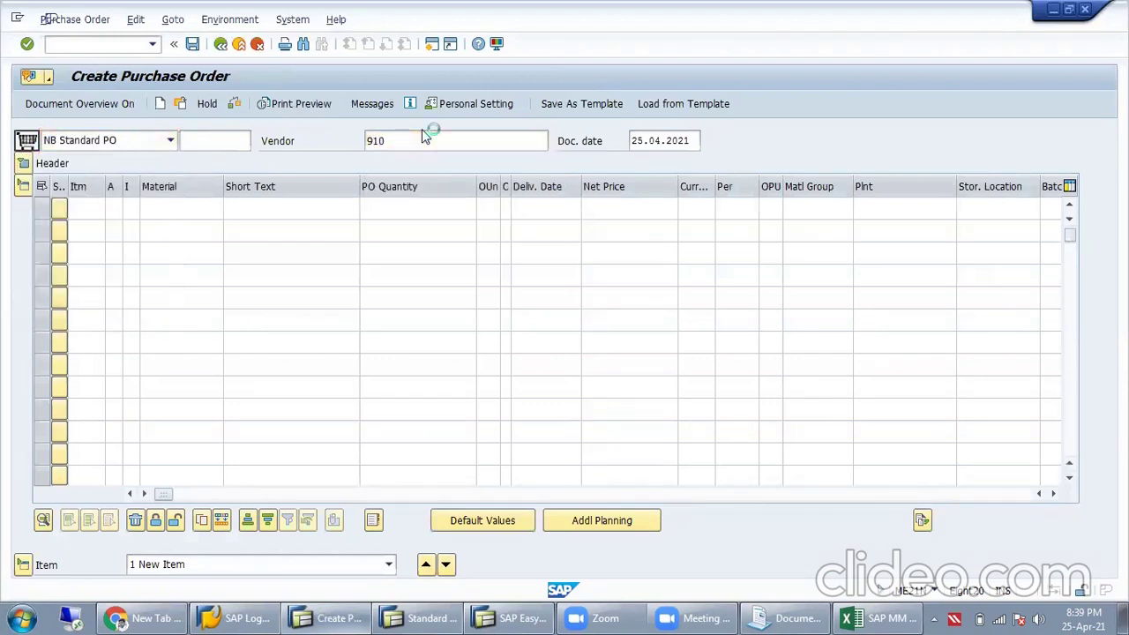
Set the order's purchasing organization to MISL, purchasing group to MIL and company code to MISL.
text(MTSL)
key(Tab)
text(MIS)
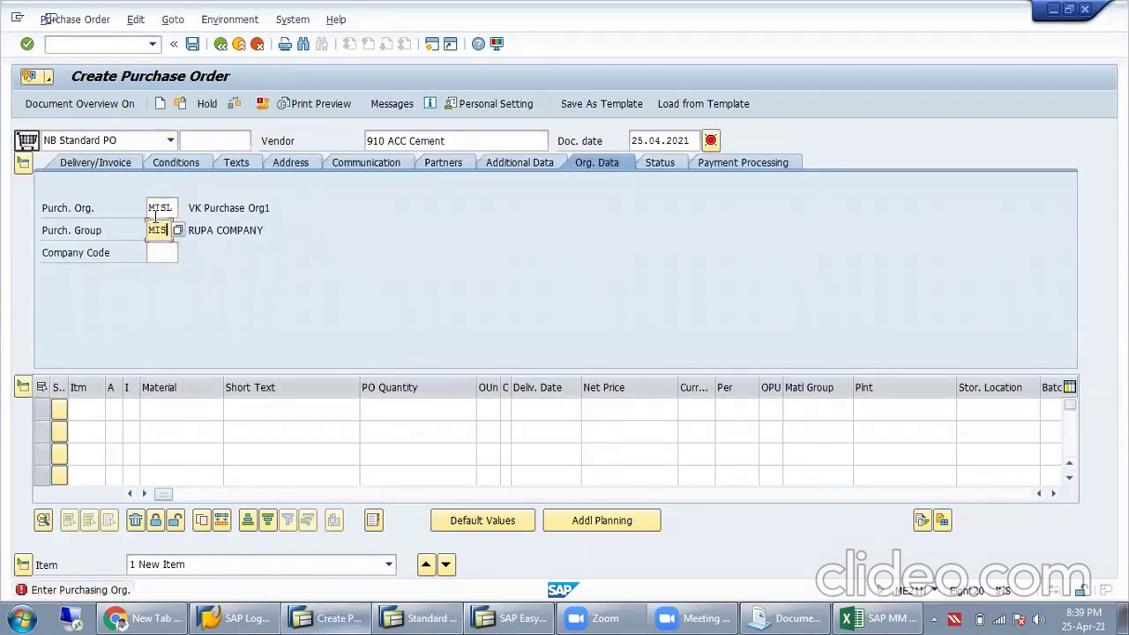
key(Tab)
key(shift+Tab)
key(Tab)
key(shift+Tab)
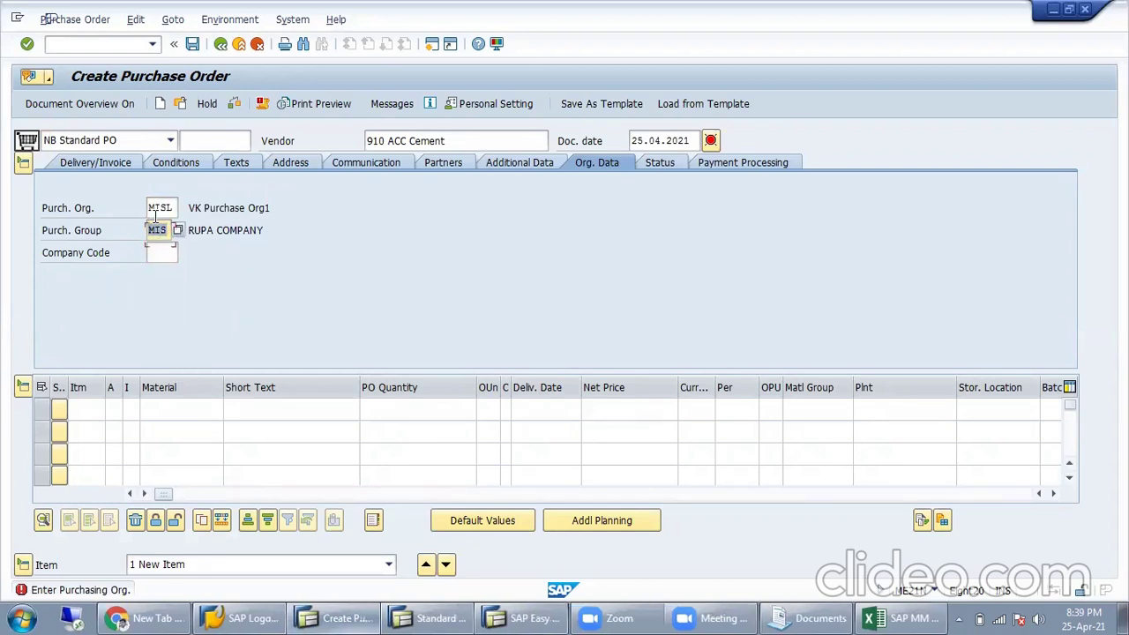
text(MIL)
key(Tab)
text(MISL)
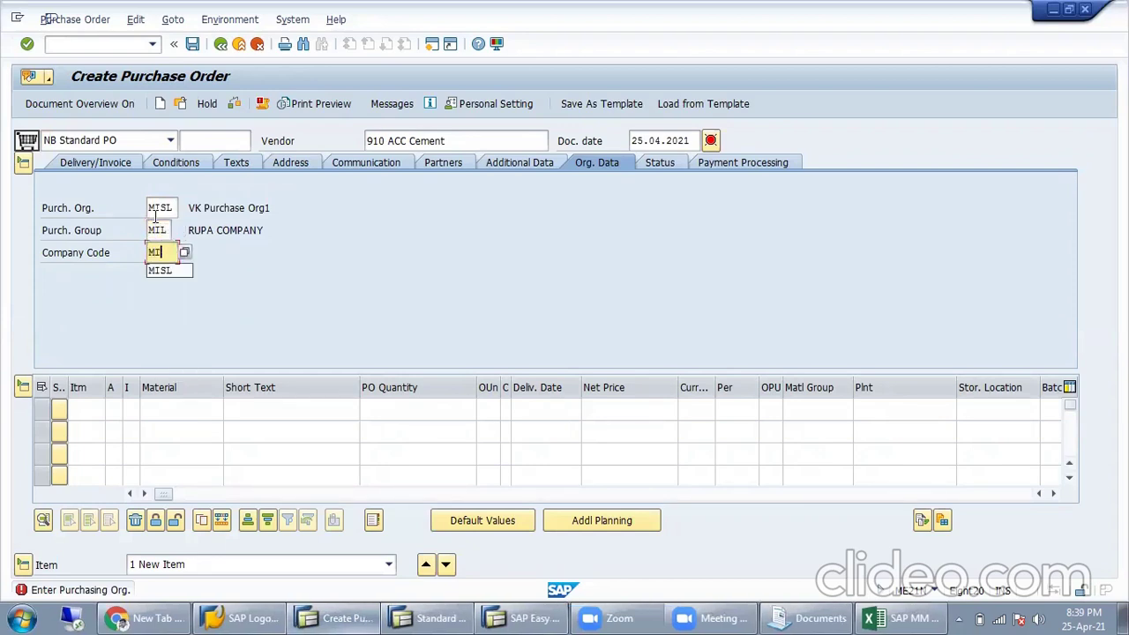
Add material 200000010 as the first order item with a quantity of 100.
key(Tab)
key(Tab)
key(Tab)
key(Tab)
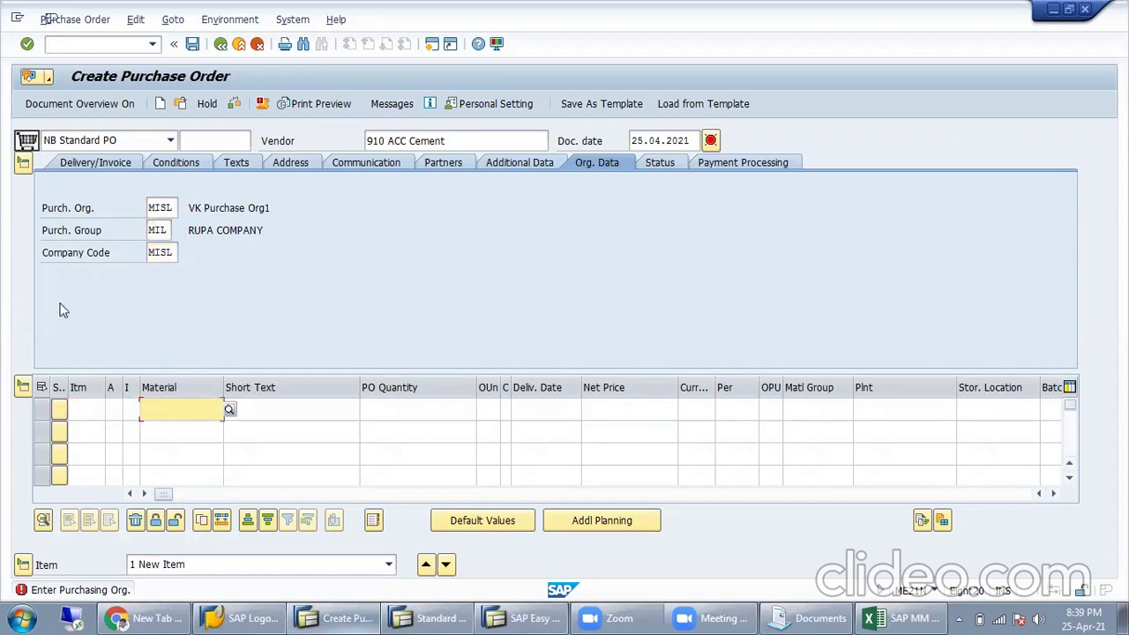
key(space)
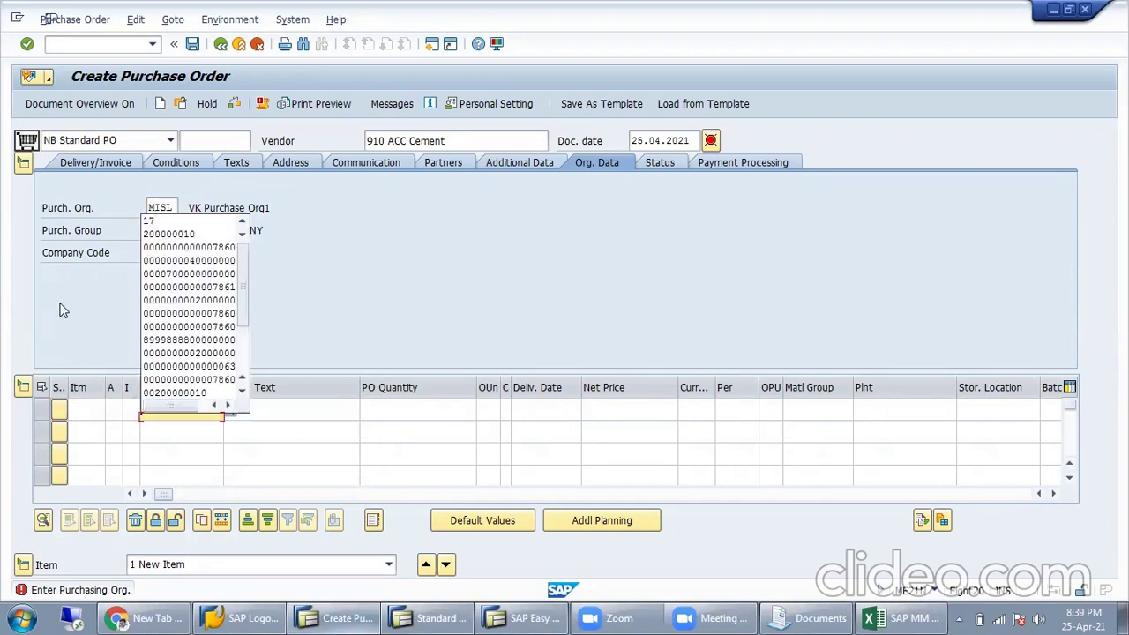
click(219, 234)
click(438, 404)
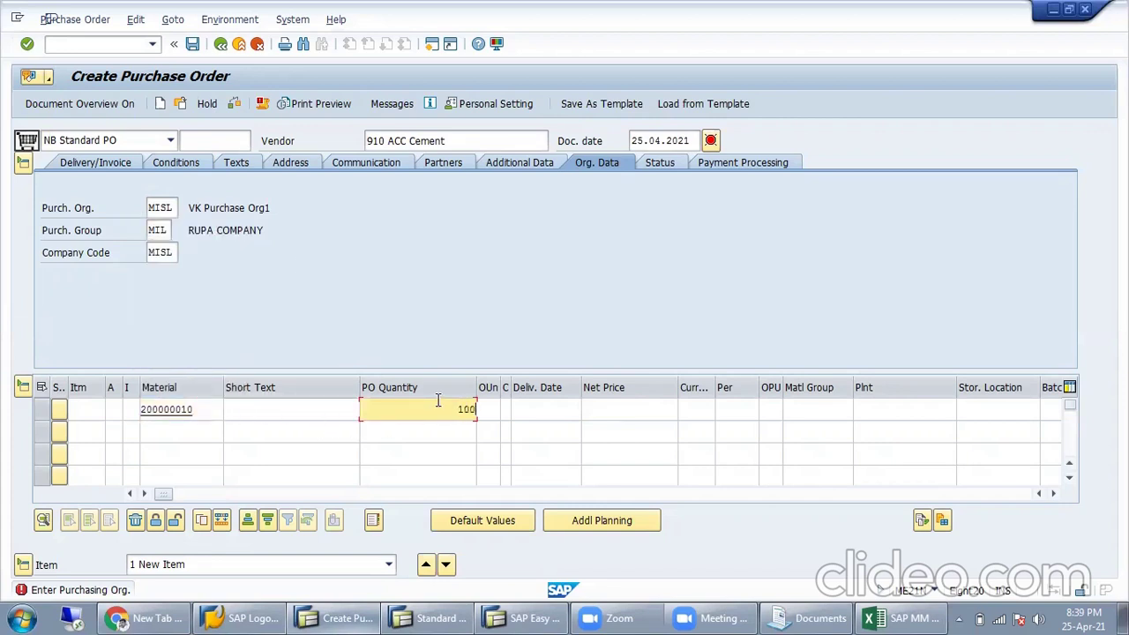
Assign plant MISL and storage location MISL to the item and validate the entries.
key(Tab)
key(Tab)
key(Tab)
key(Tab)
key(Tab)
key(Tab)
key(Tab)
key(Tab)
key(Tab)
text(MISL)
key(Tab)
text(MIS)
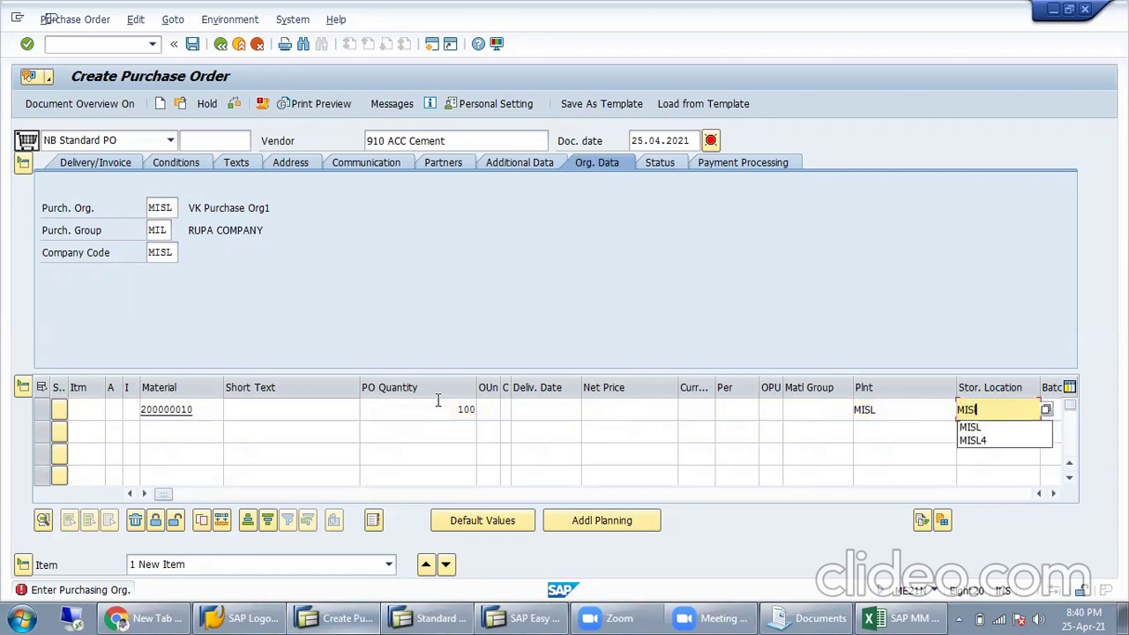
key(Return)
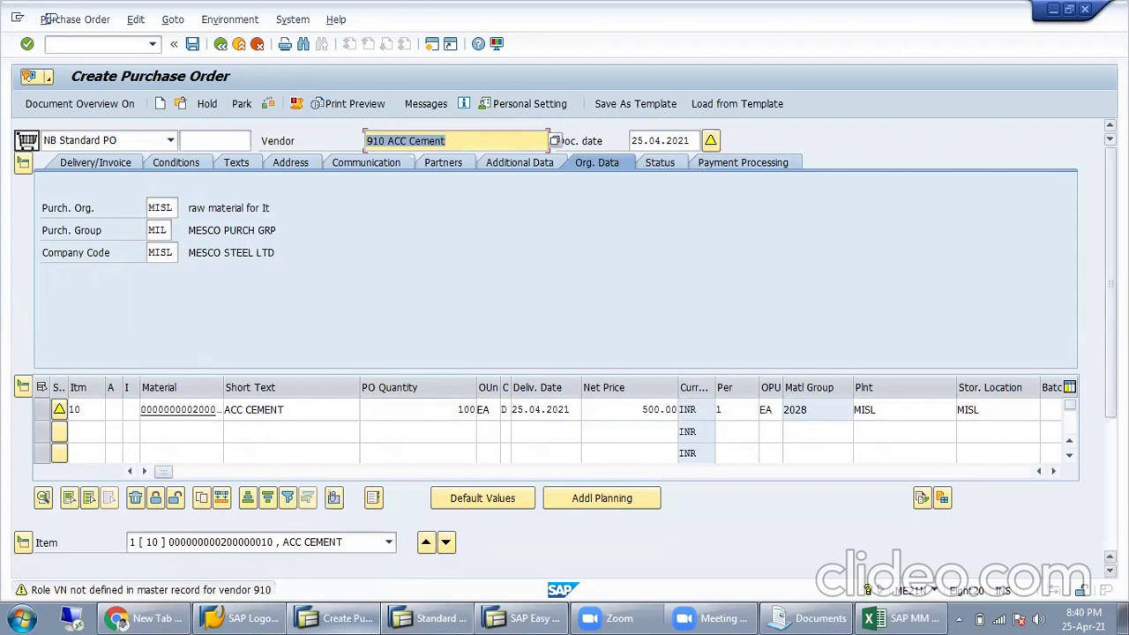
Review the pricing conditions in the item details, including gross price and discount.
scroll(464, 437, down, 3)
click(492, 413)
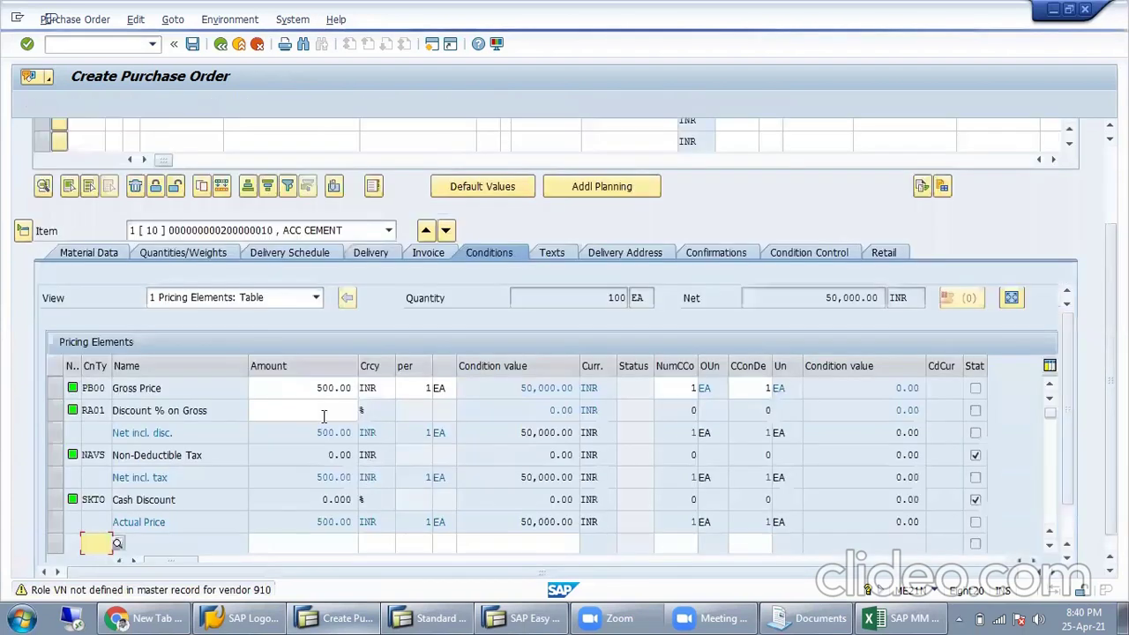
click(323, 416)
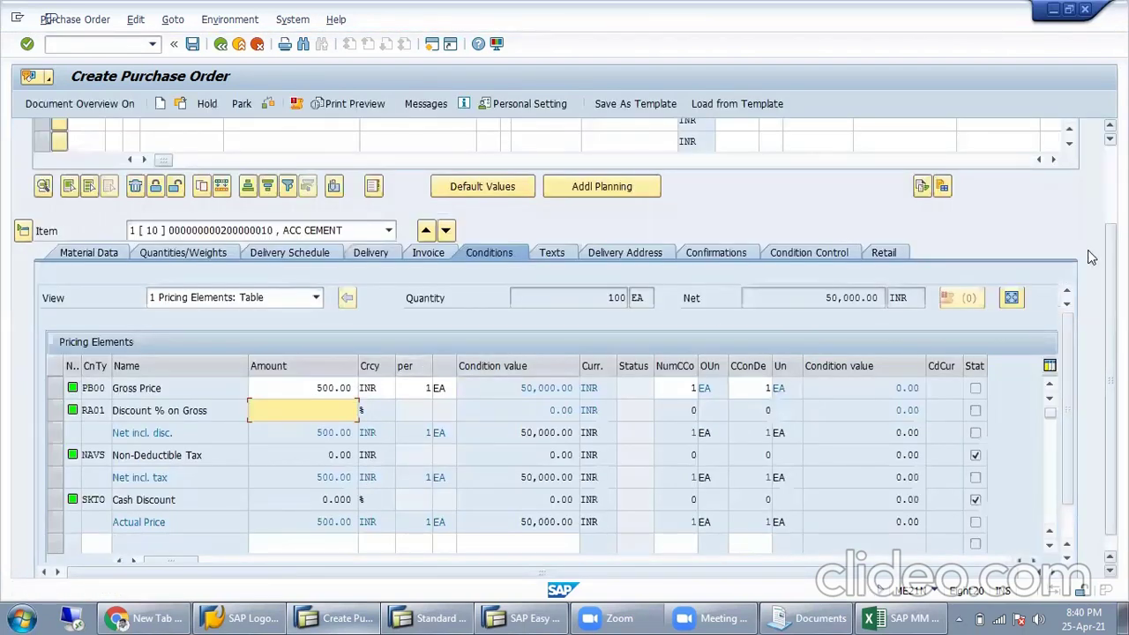
scroll(358, 441, up, 1)
scroll(357, 520, up, 1)
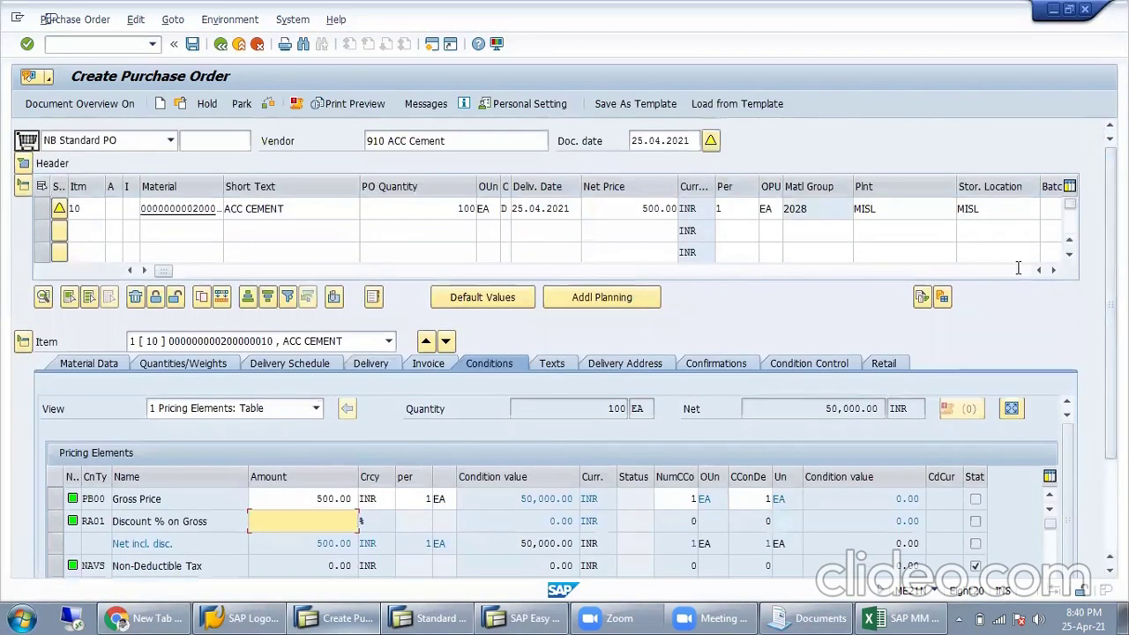
Examine the info record assigned to the order item and its net price.
click(692, 271)
drag(692, 272, 474, 272)
click(448, 210)
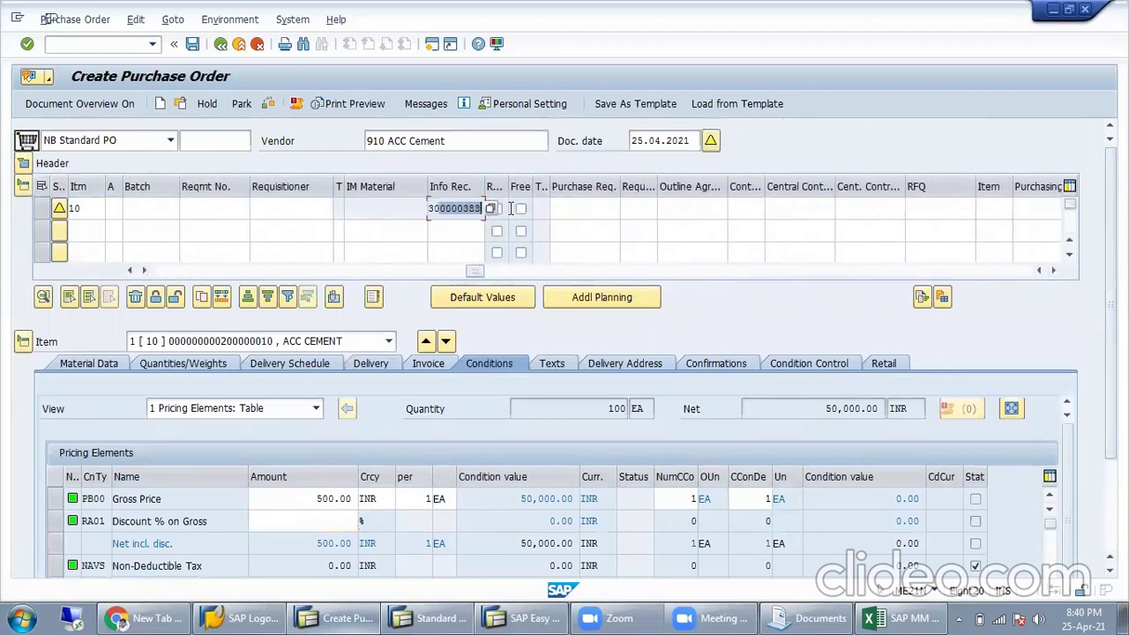
drag(468, 271, 160, 286)
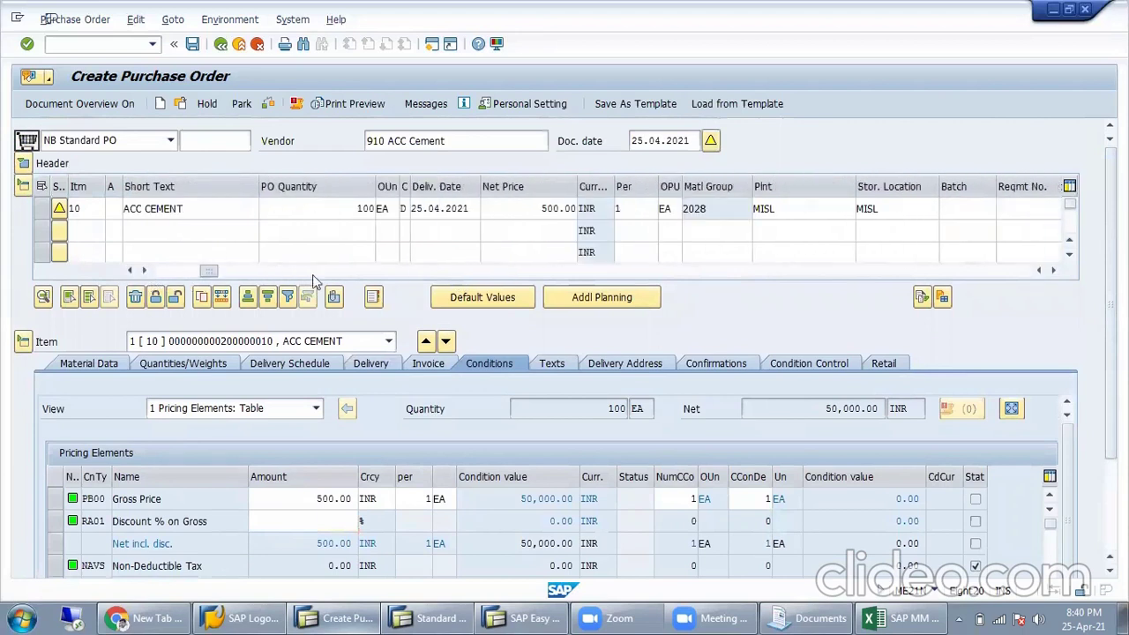
double_click(651, 210)
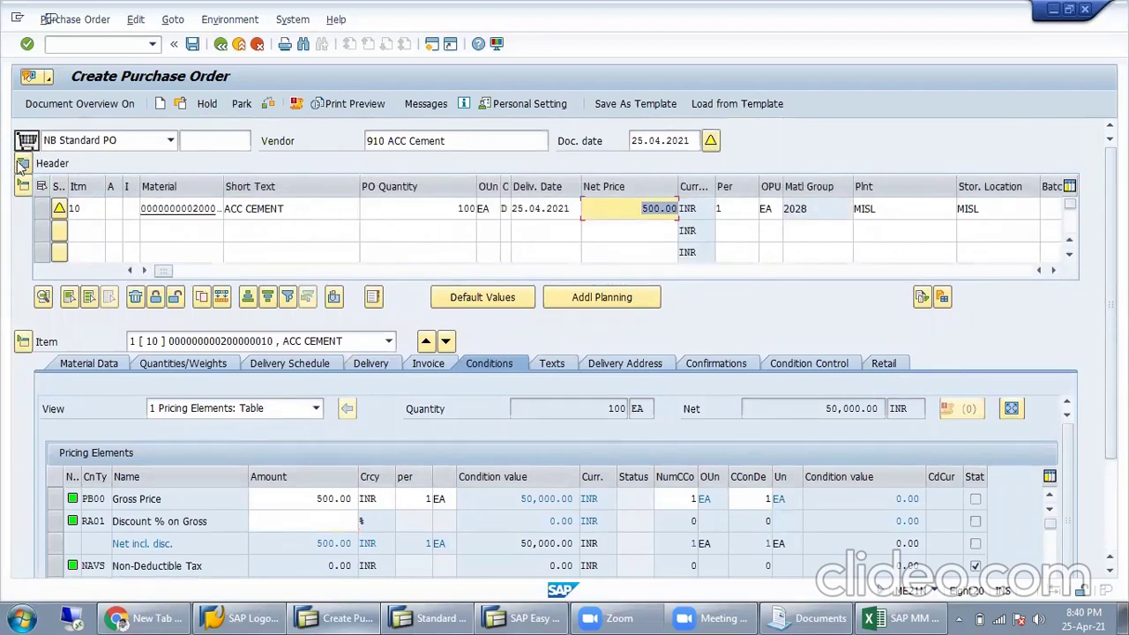
Expand the order header and check the purchase order for messages.
key(Return)
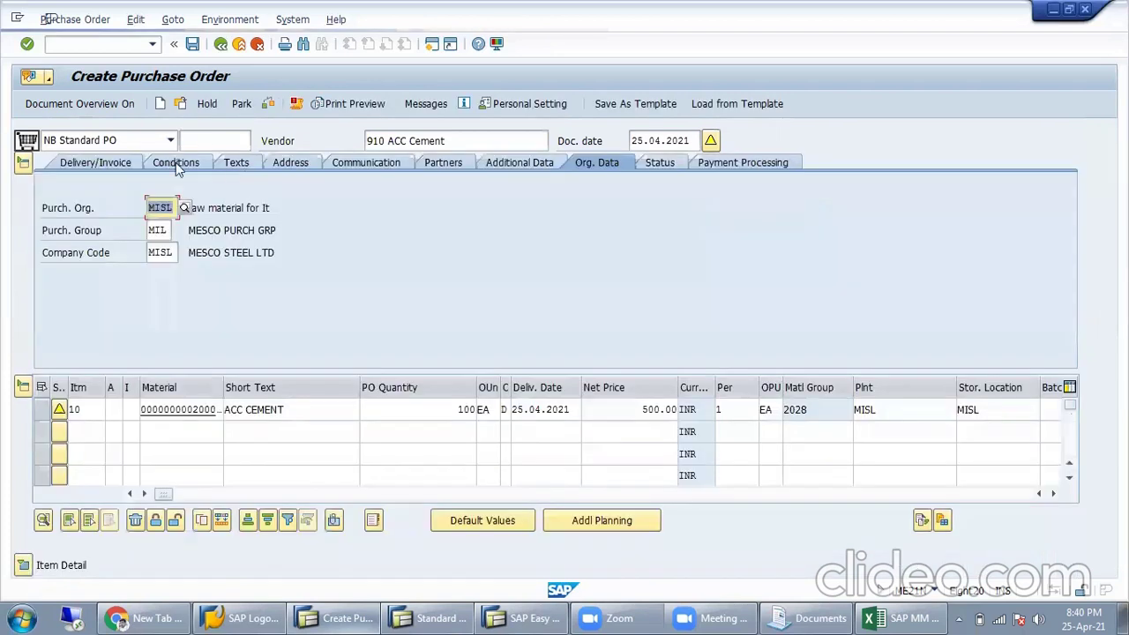
click(270, 105)
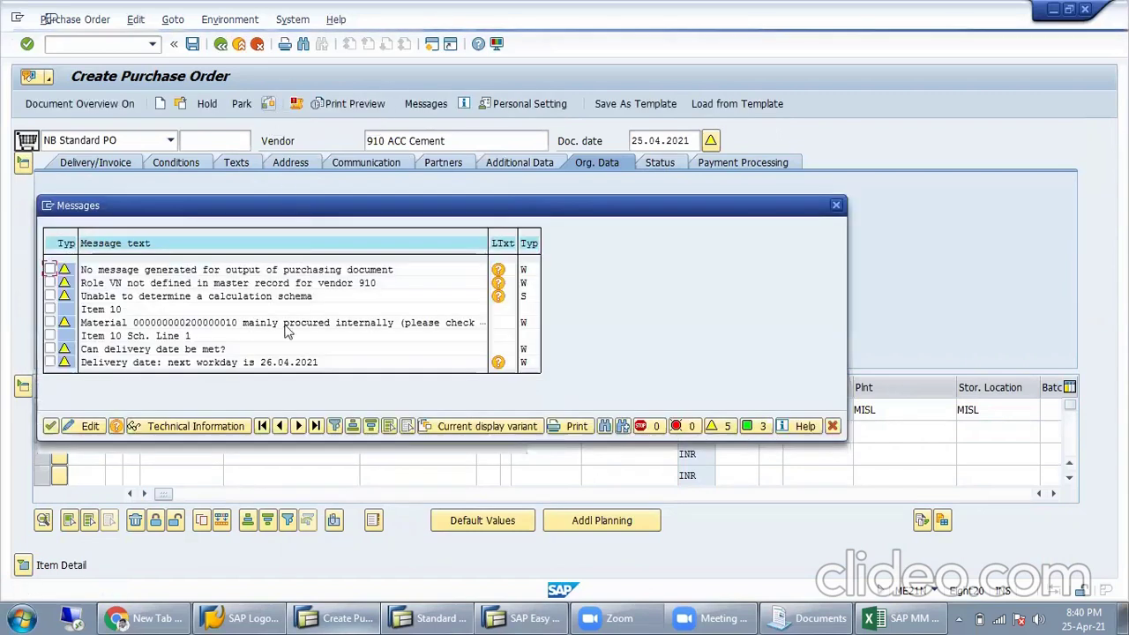
Dismiss the messages and review the order's release strategy, including its release group, strategy and release codes.
click(50, 426)
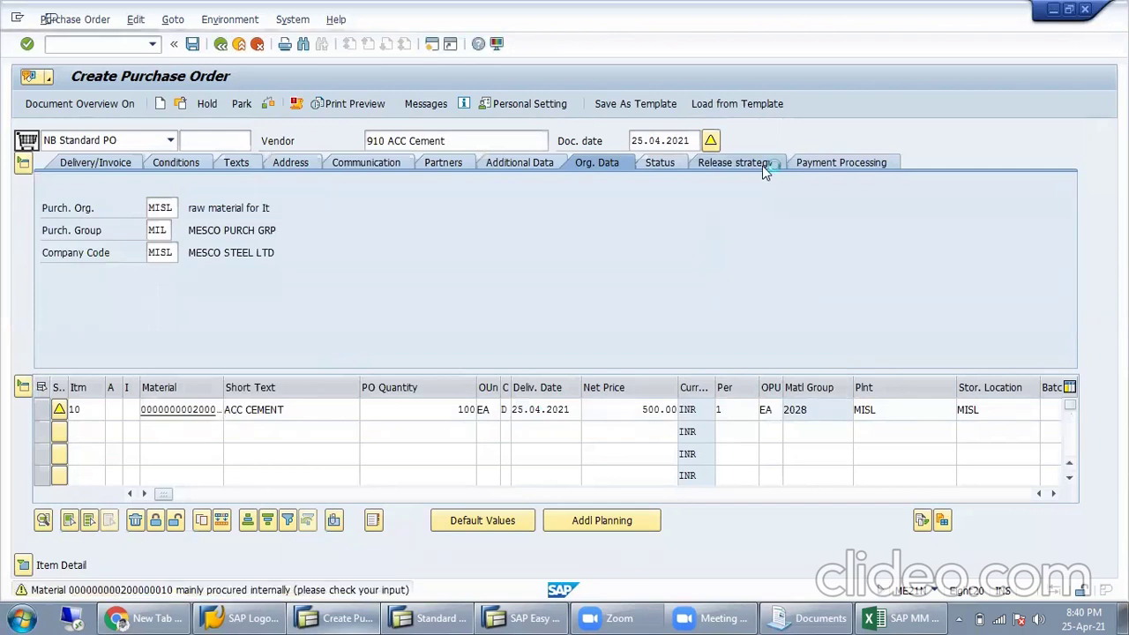
click(764, 167)
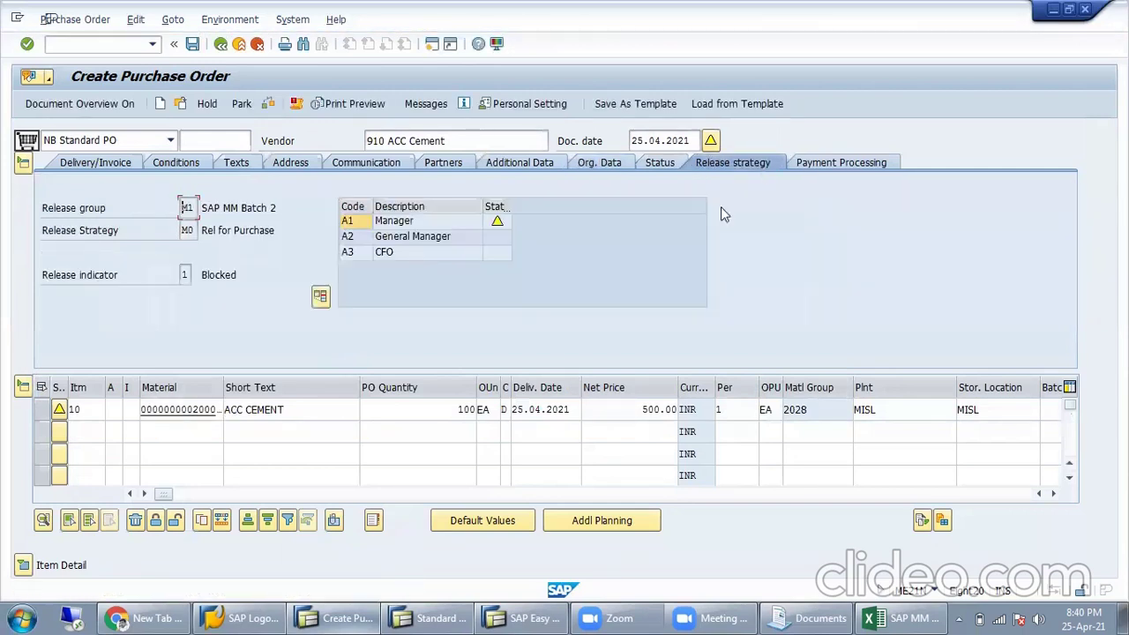
click(357, 236)
click(356, 253)
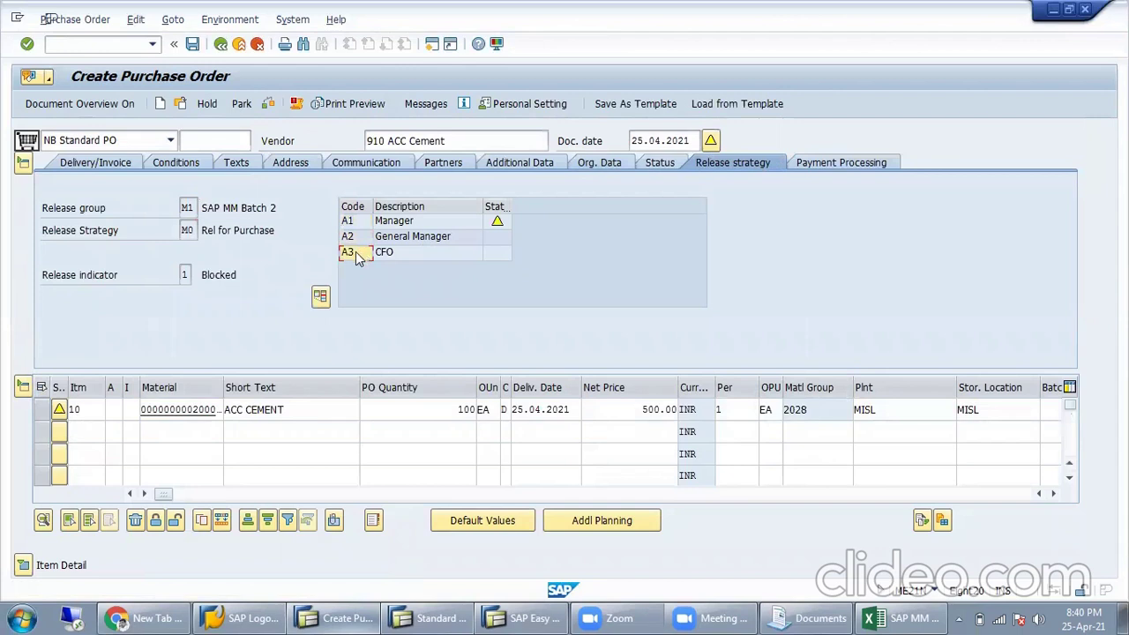
click(186, 207)
click(200, 230)
click(460, 251)
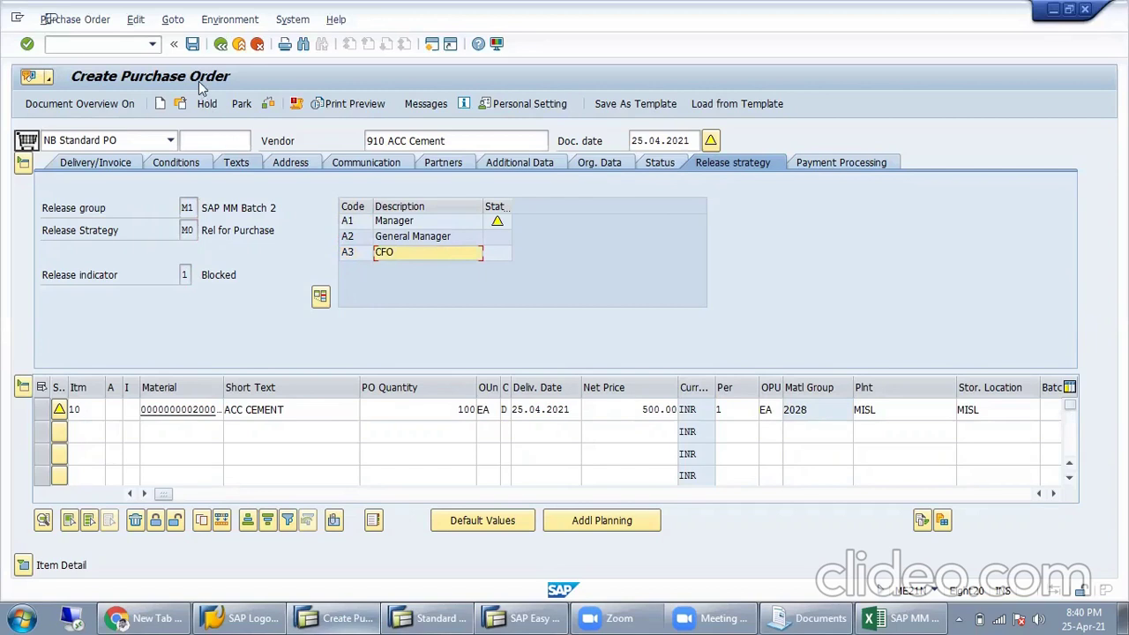
Save the purchase order despite the system messages and open the newly saved document.
click(192, 43)
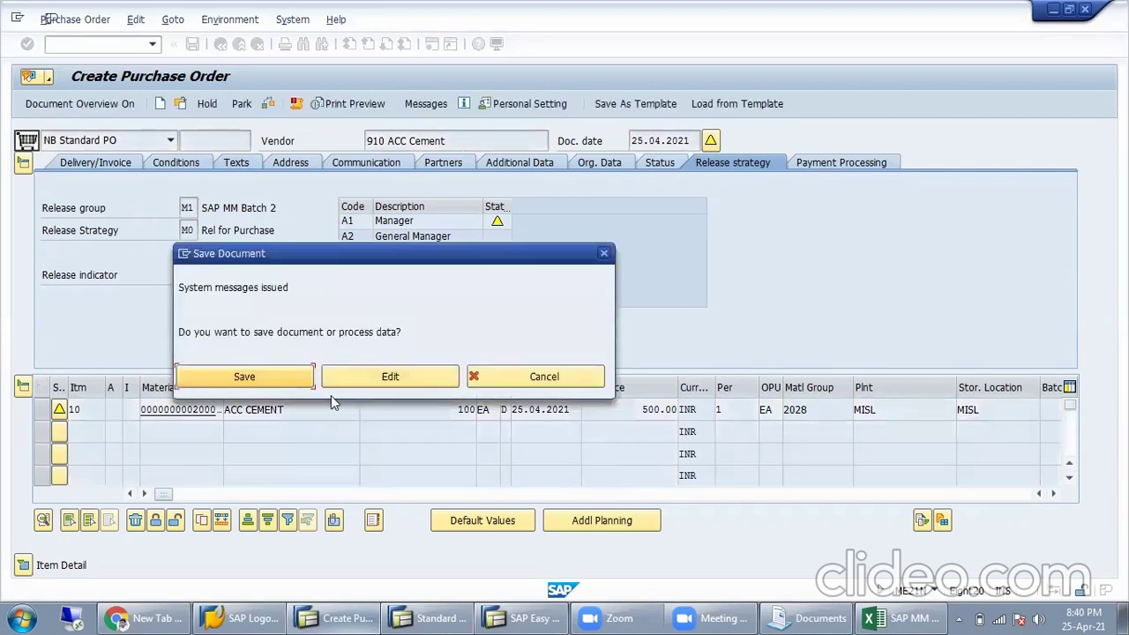
click(274, 370)
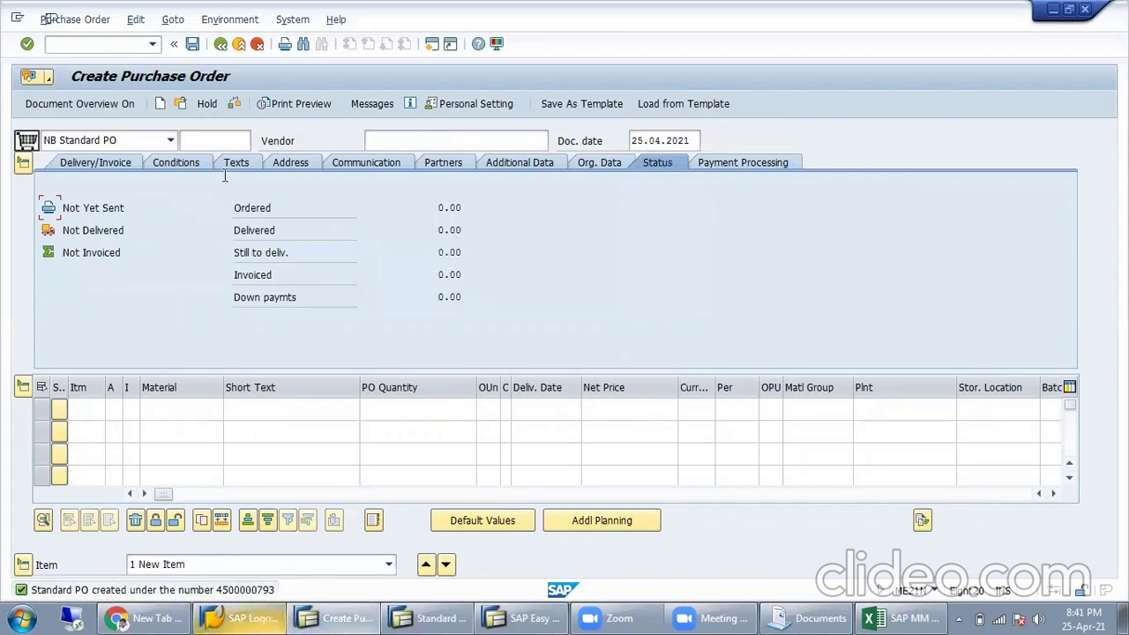
click(180, 103)
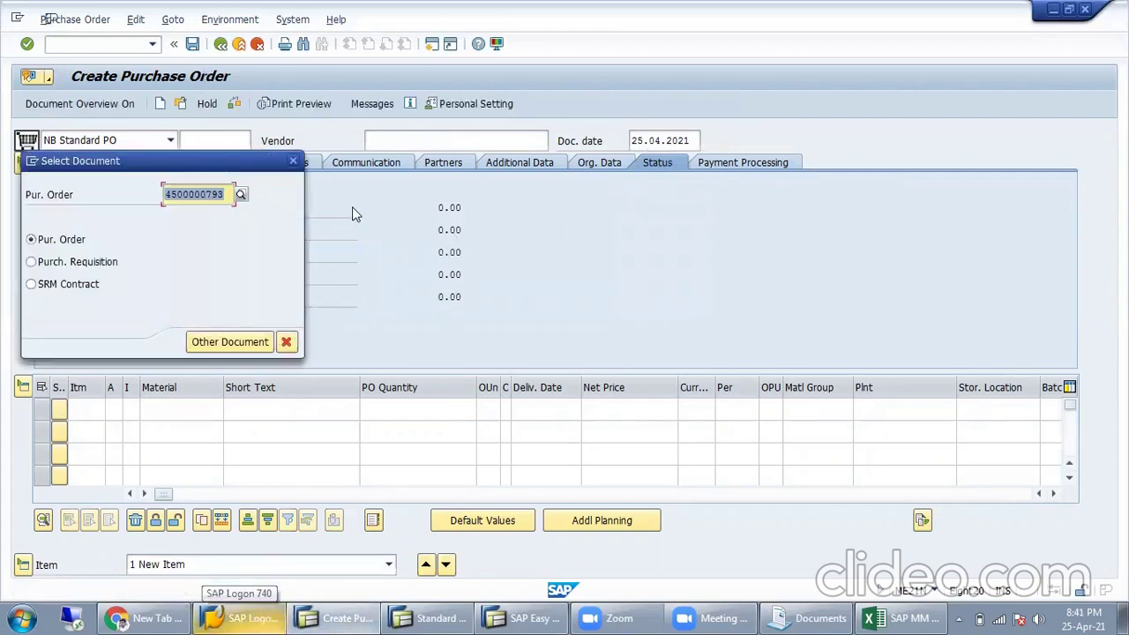
key(Return)
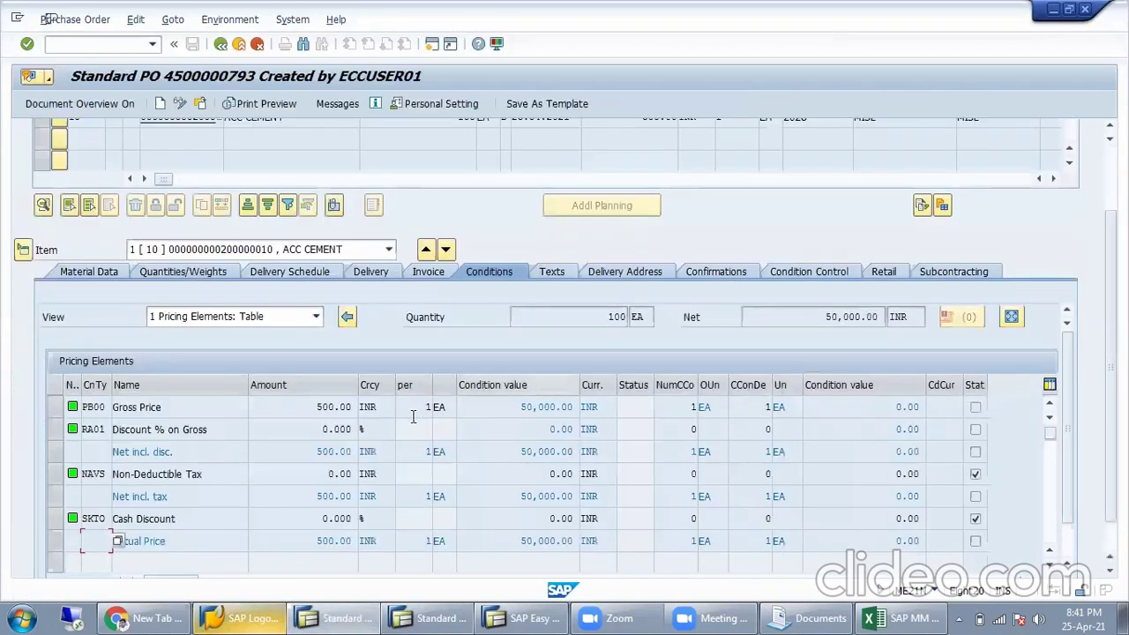
Expand the saved order's header and examine the status of its release codes.
scroll(911, 225, up, 3)
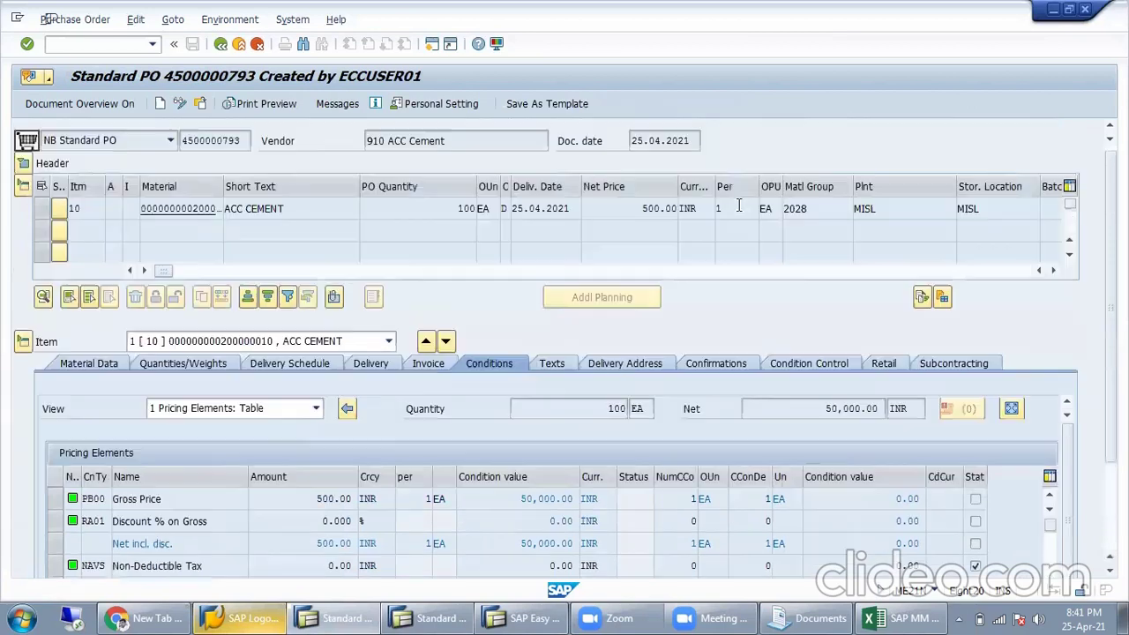
click(24, 165)
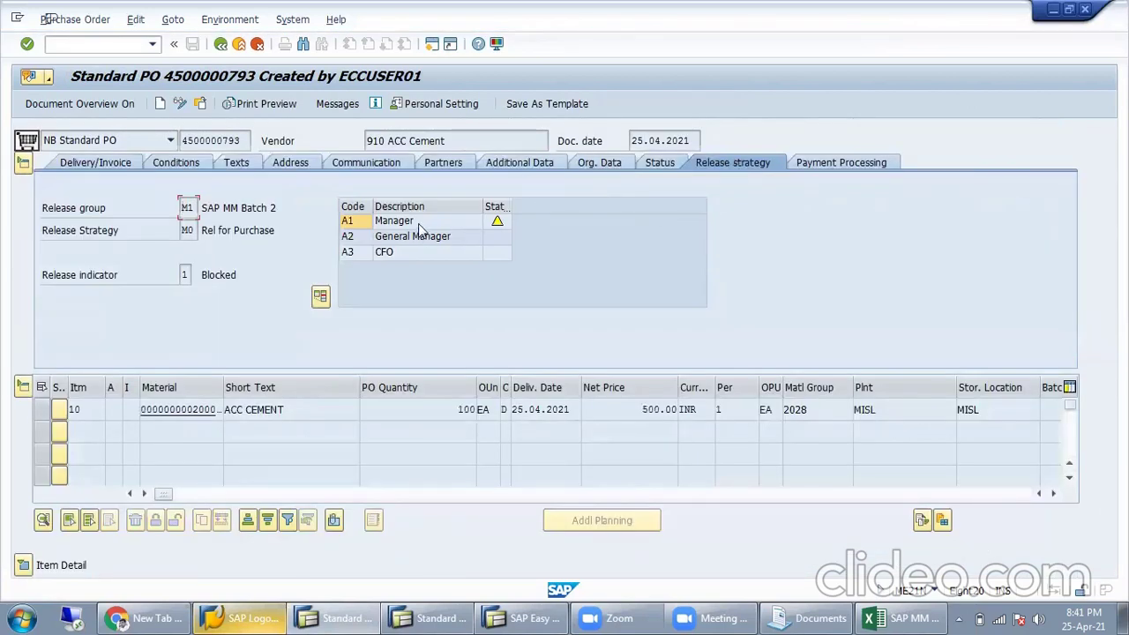
mouse_move(495, 220)
Go to transaction ME29N and load the newly created NB standard purchase order for release.
click(182, 140)
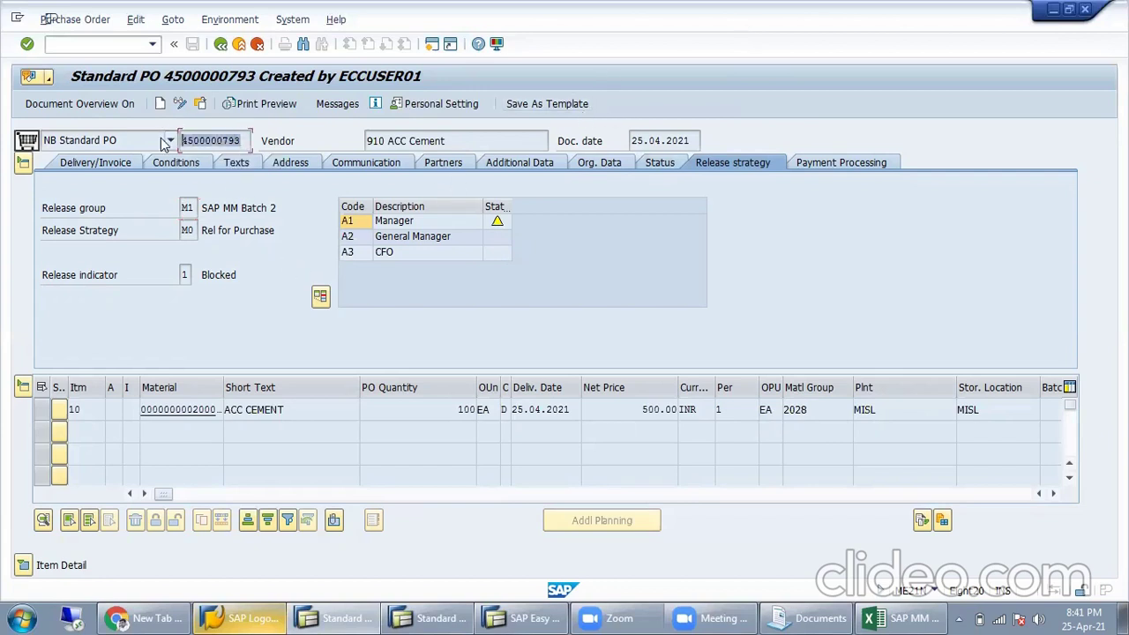
click(131, 43)
text(/nme29n)
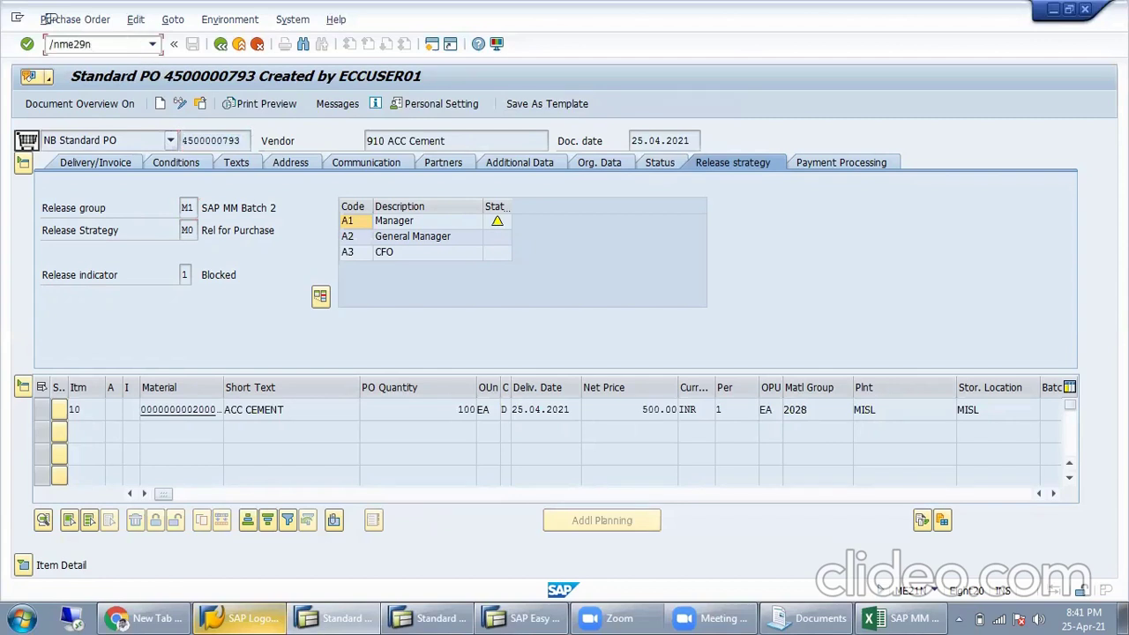
key(Return)
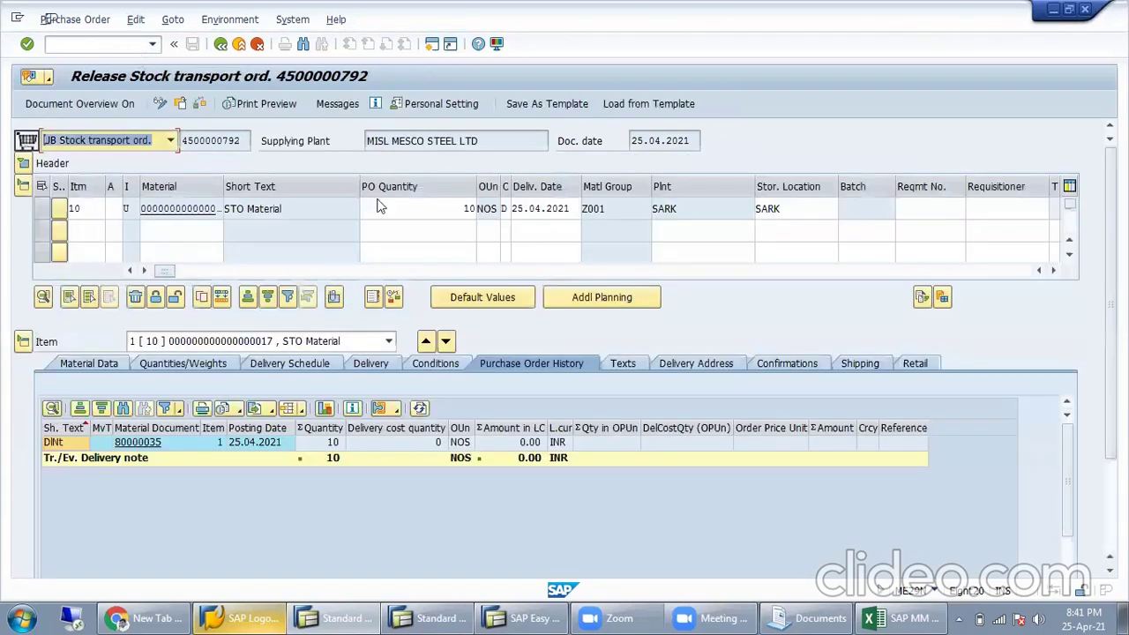
click(180, 105)
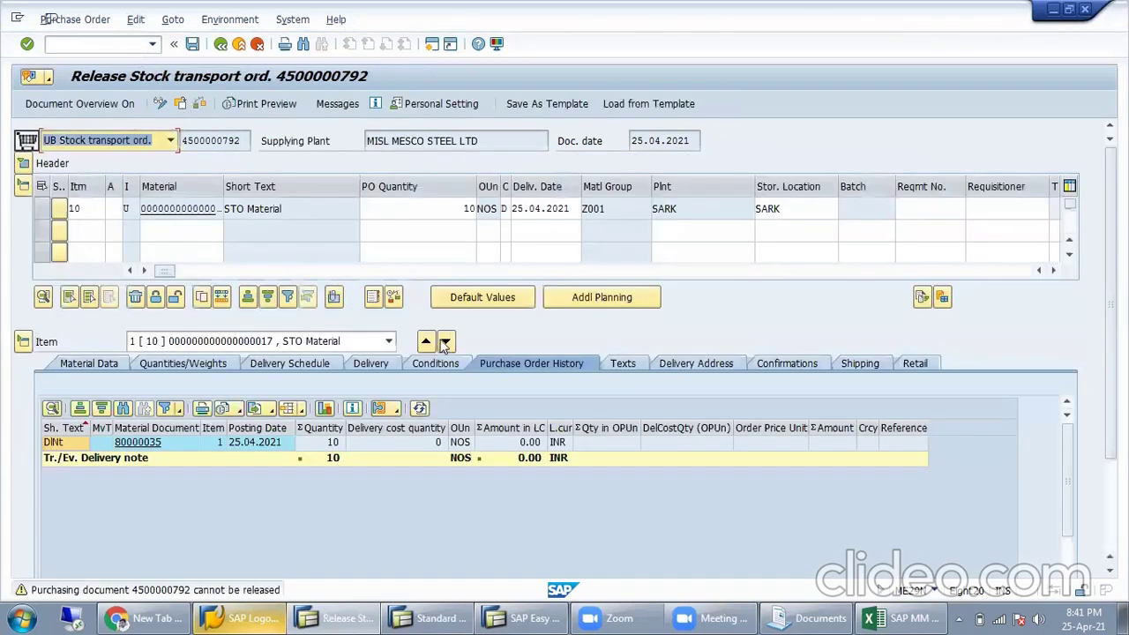
key(shift+F5)
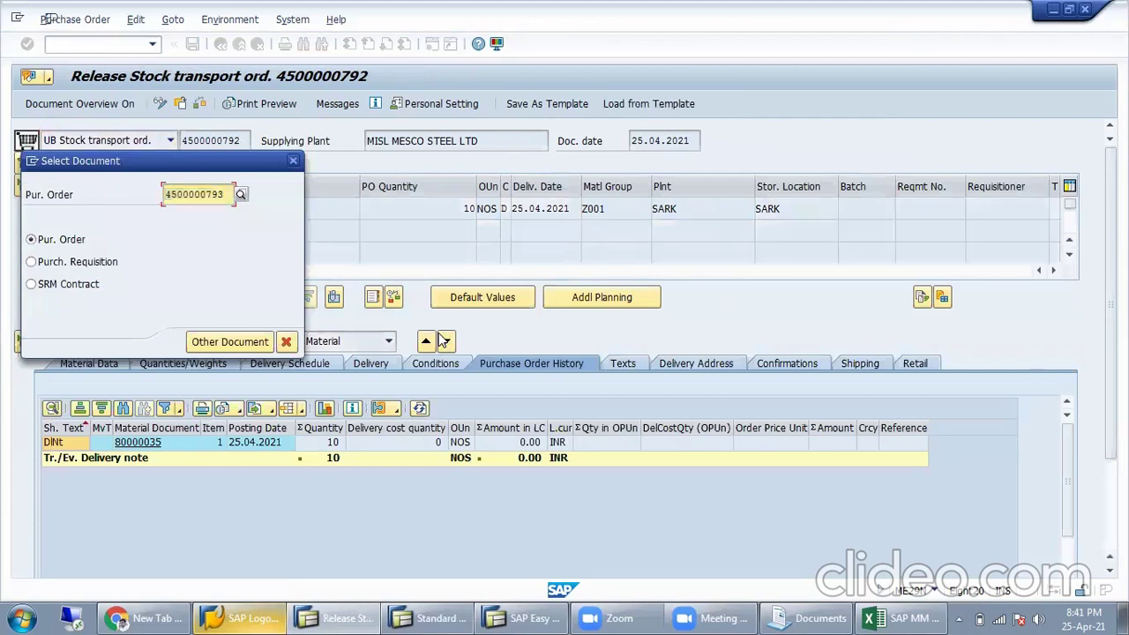
click(229, 342)
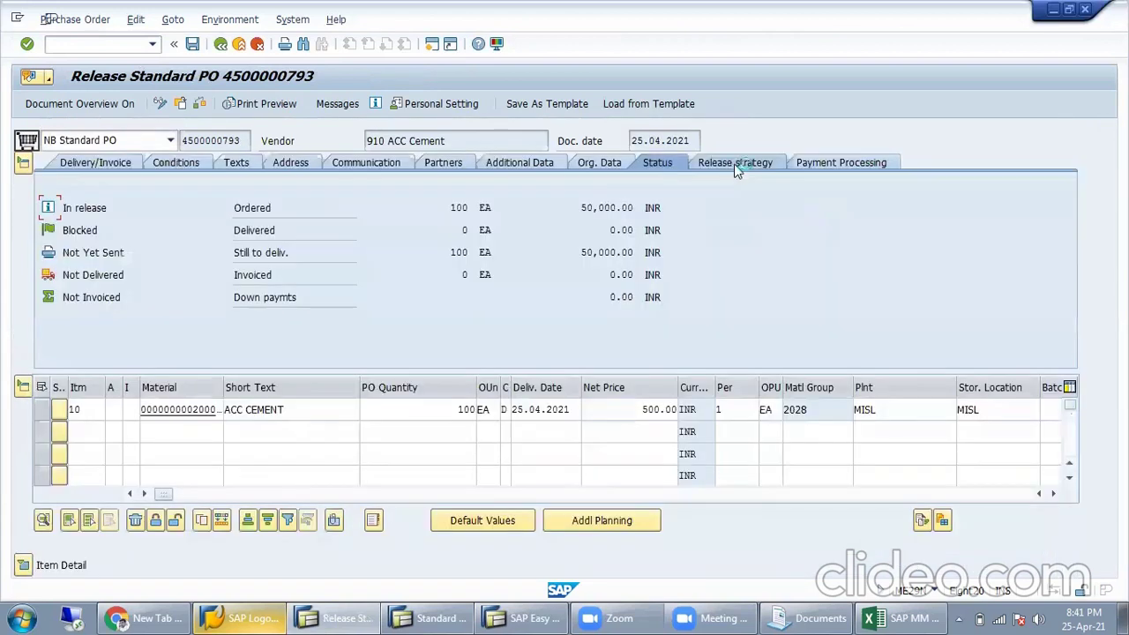
Release the purchase order with code A1 (Manager) and return to its release strategy.
click(741, 164)
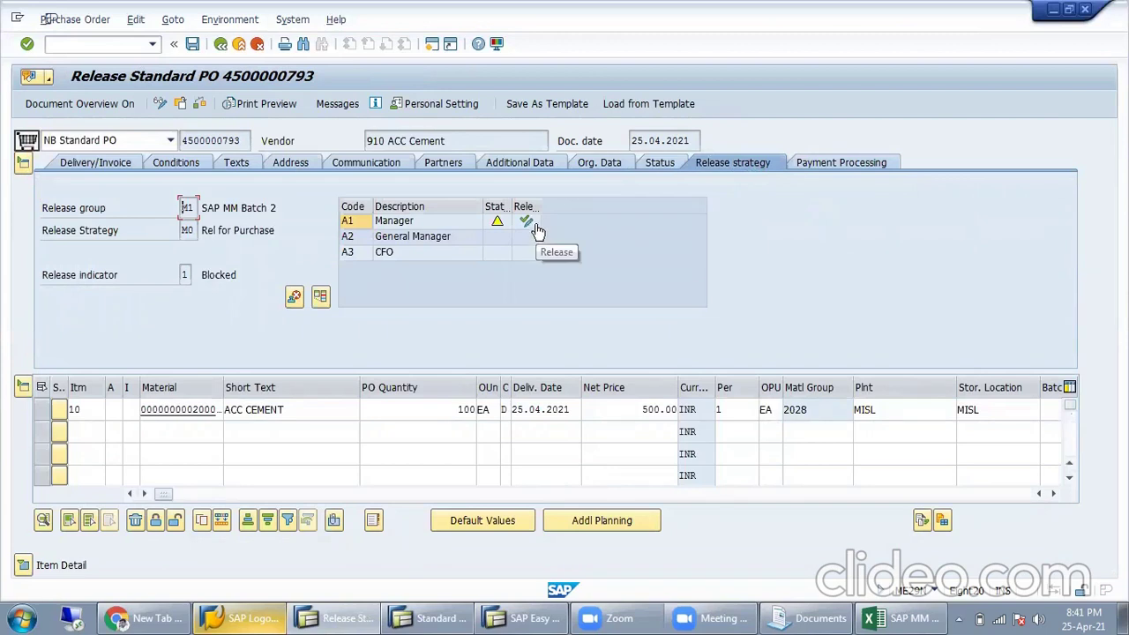
click(184, 275)
click(529, 221)
click(739, 164)
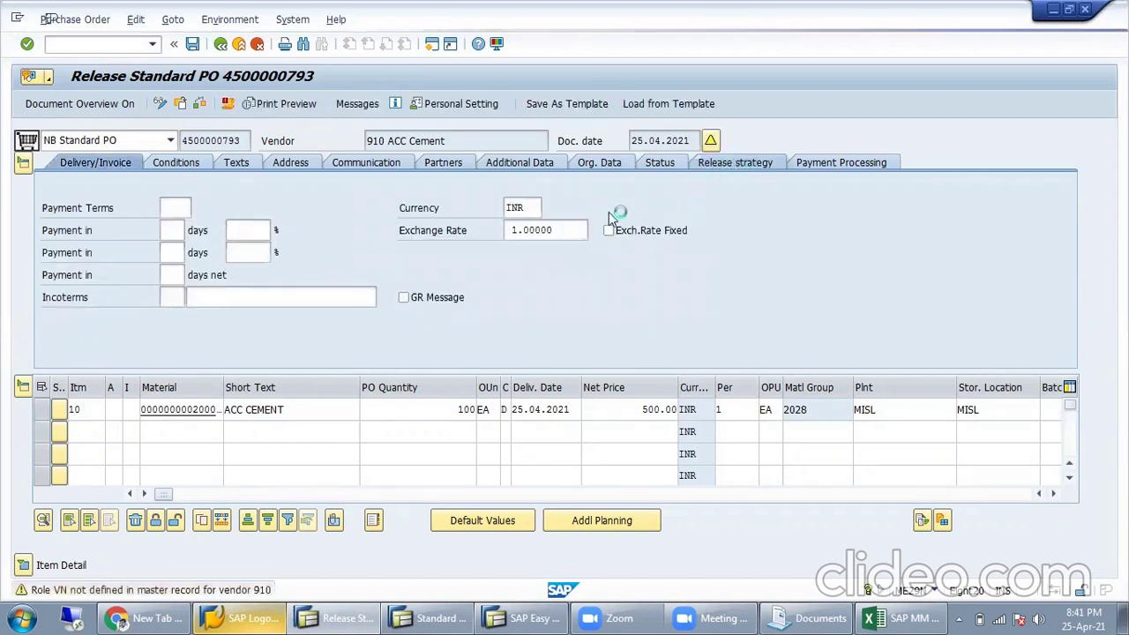
click(745, 167)
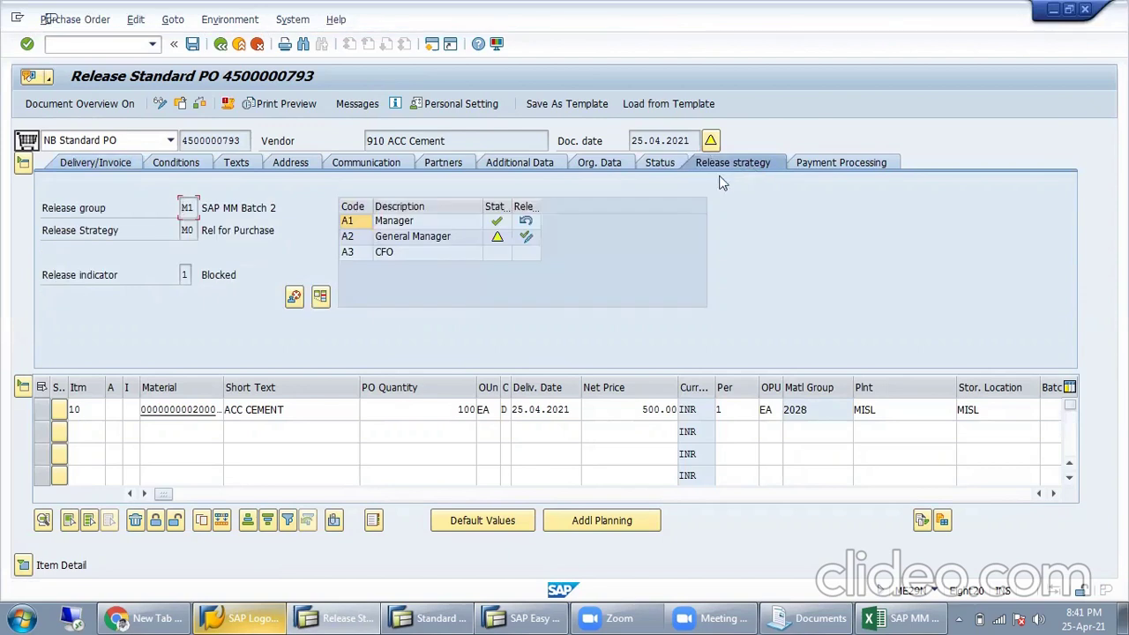
Check the release indicator and release the purchase order with code A2 (General Manager).
click(183, 274)
click(526, 235)
key(ctrl+s)
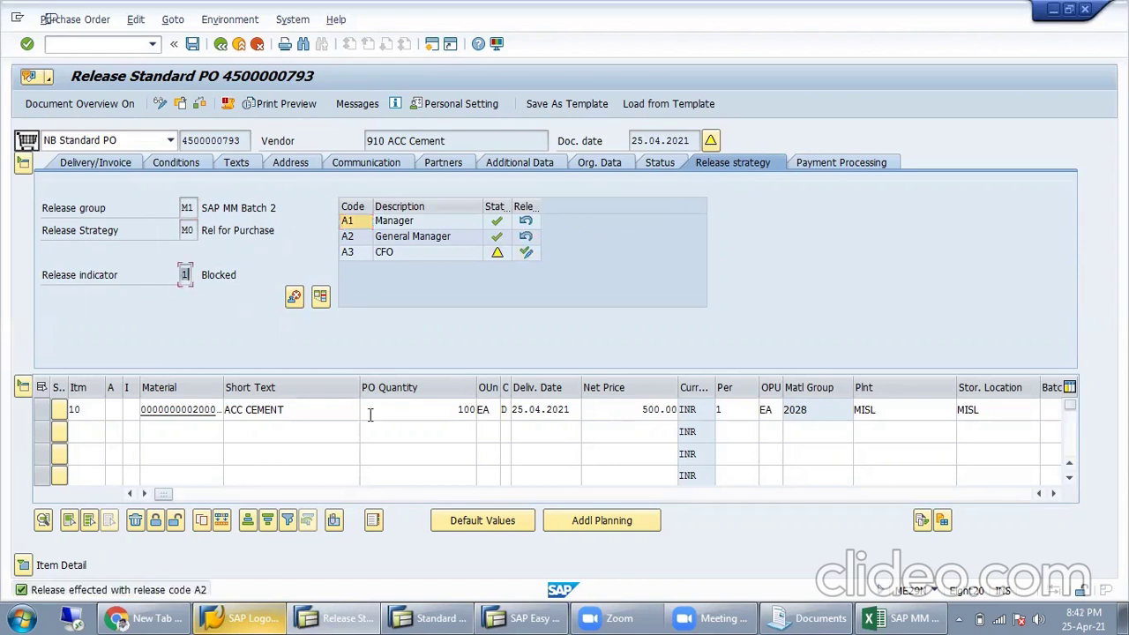
Release the purchase order with code A3 (CFO), check the release indicator and save the order despite the messages.
click(524, 255)
drag(250, 275, 183, 271)
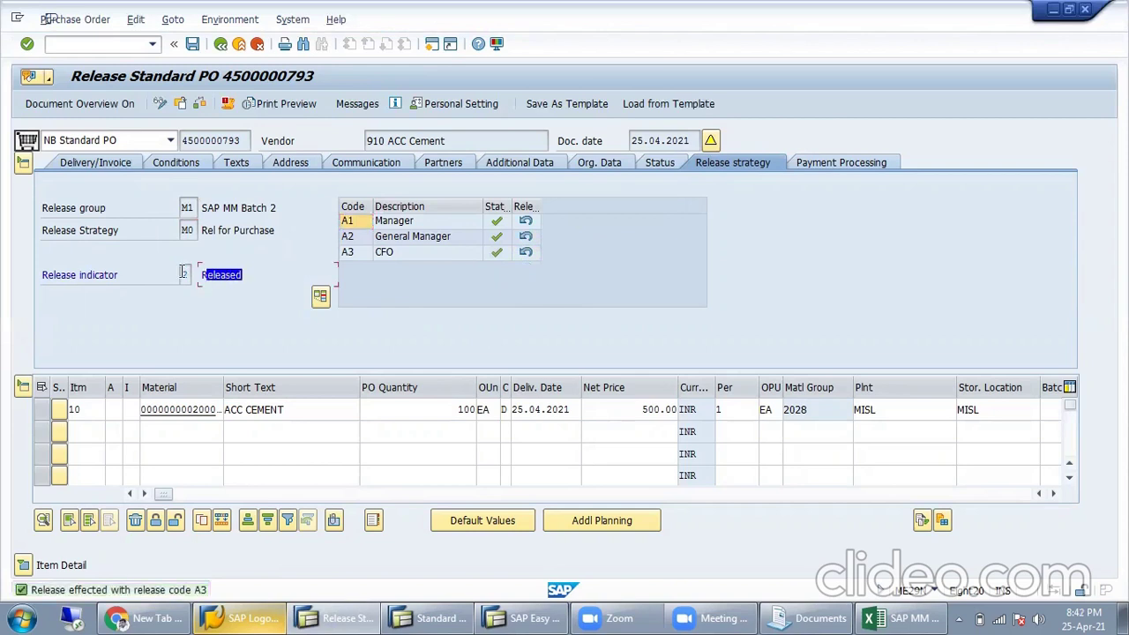
click(184, 273)
click(193, 44)
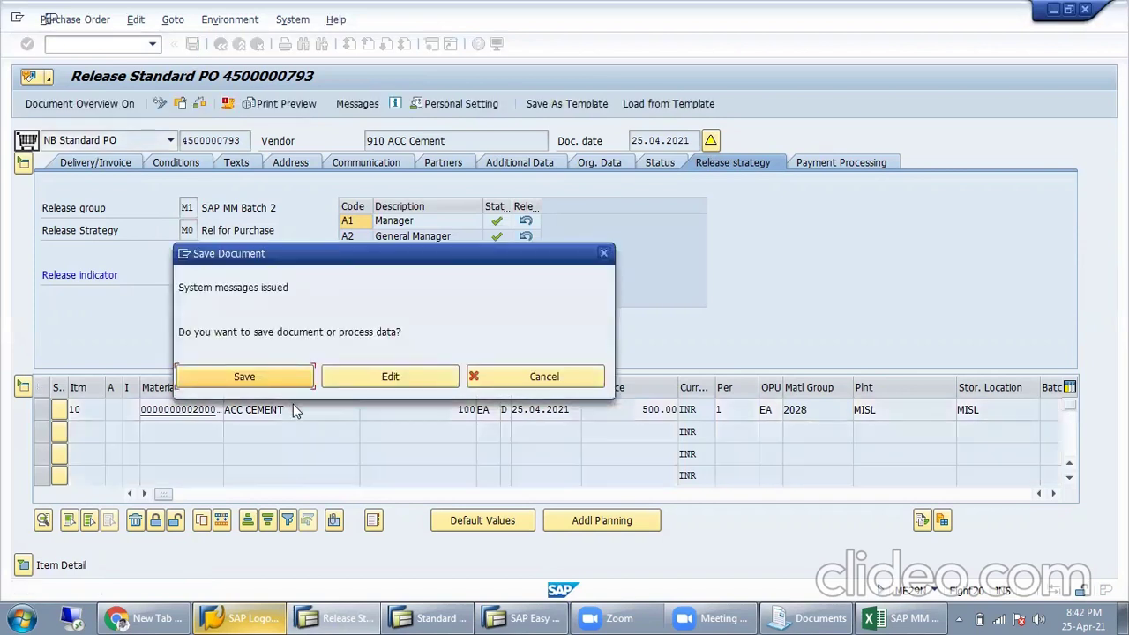
click(299, 380)
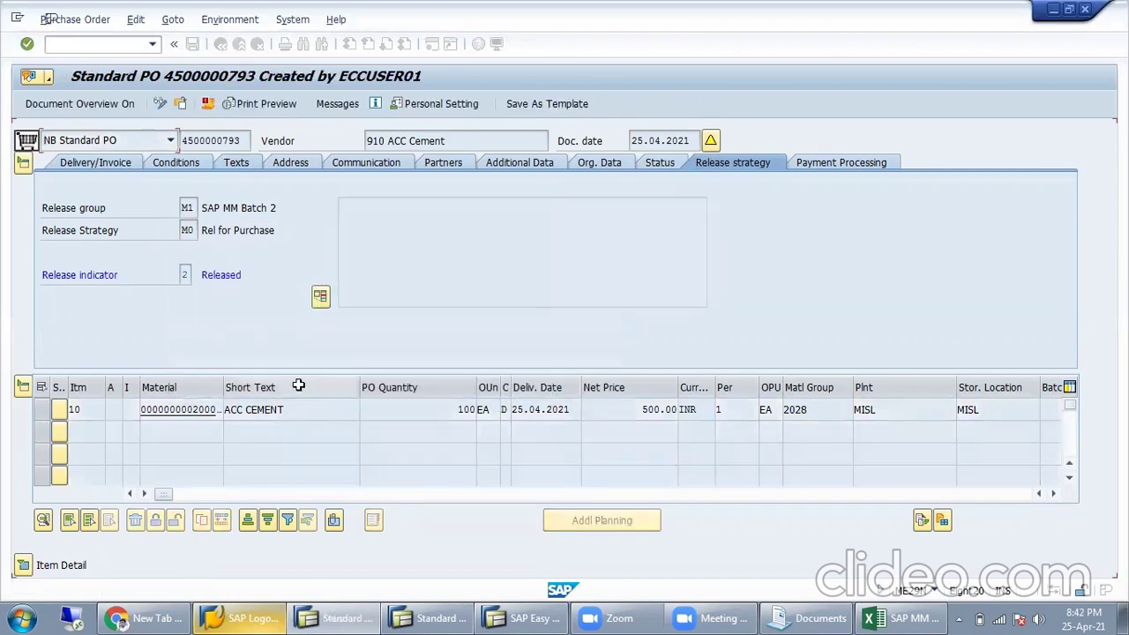
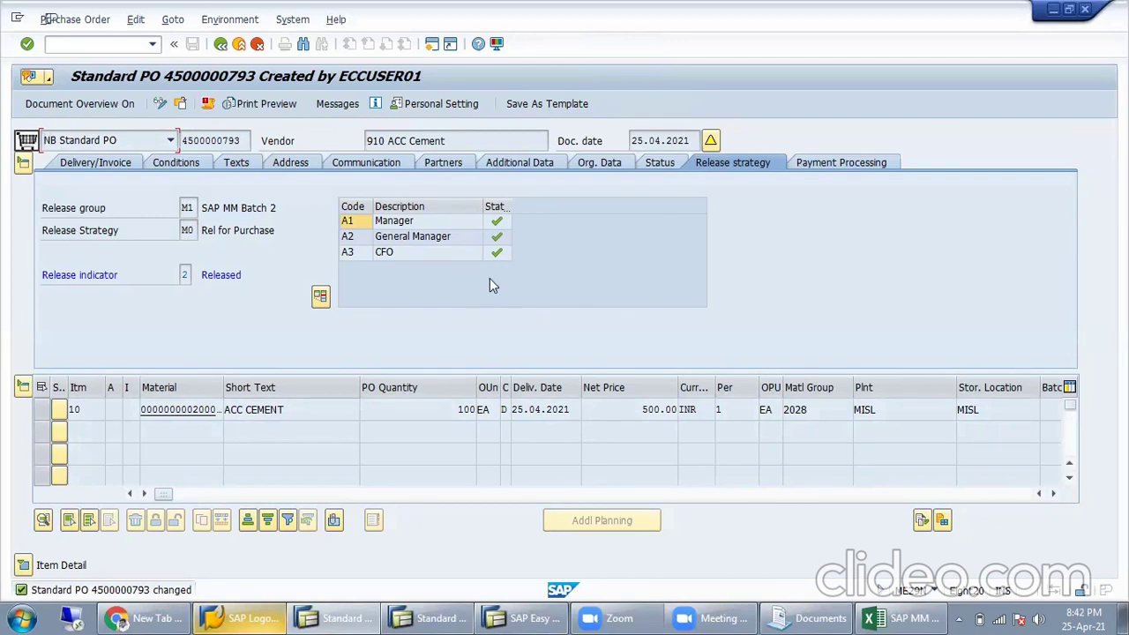
Switch the released order back to editable release mode and look up the current transaction code in the system status details.
click(157, 101)
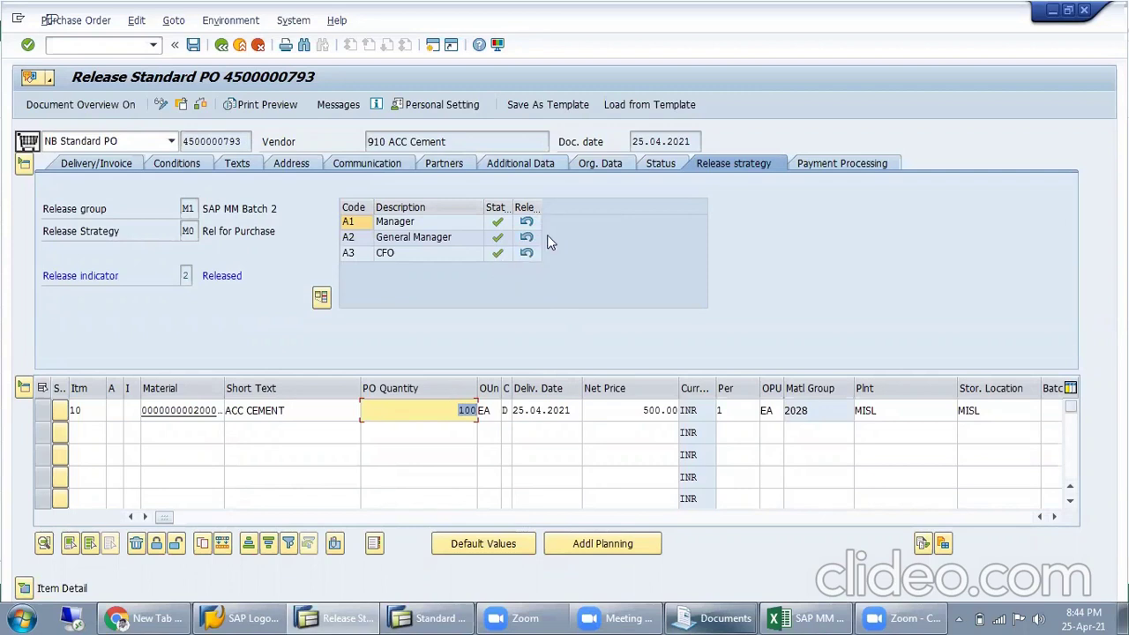
click(451, 421)
click(1068, 9)
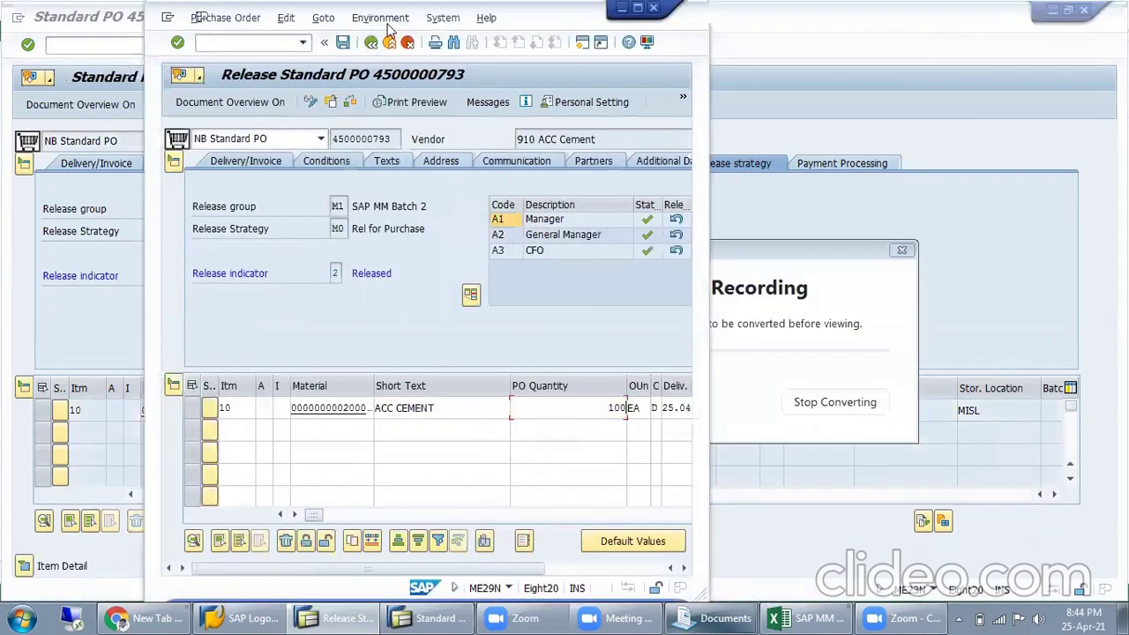
double_click(386, 22)
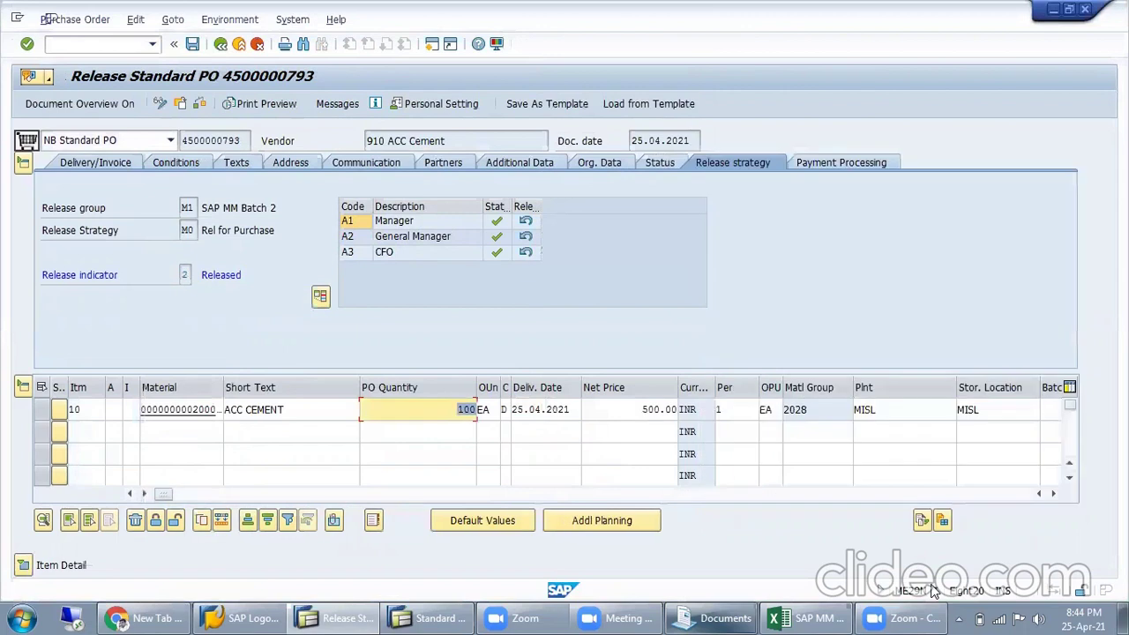
click(933, 593)
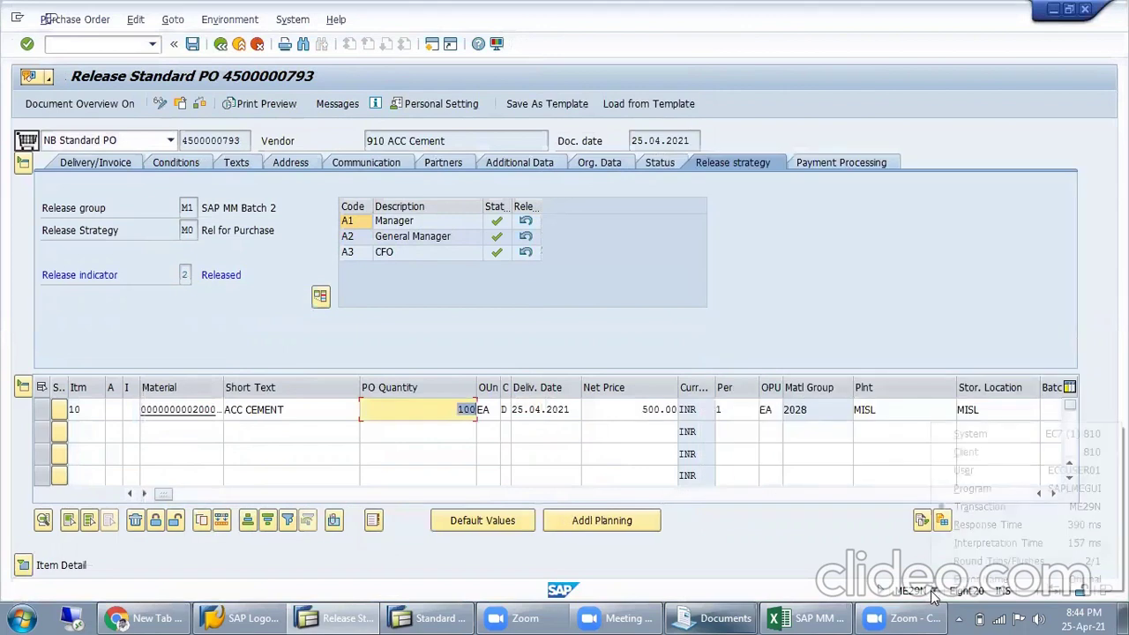
click(1026, 506)
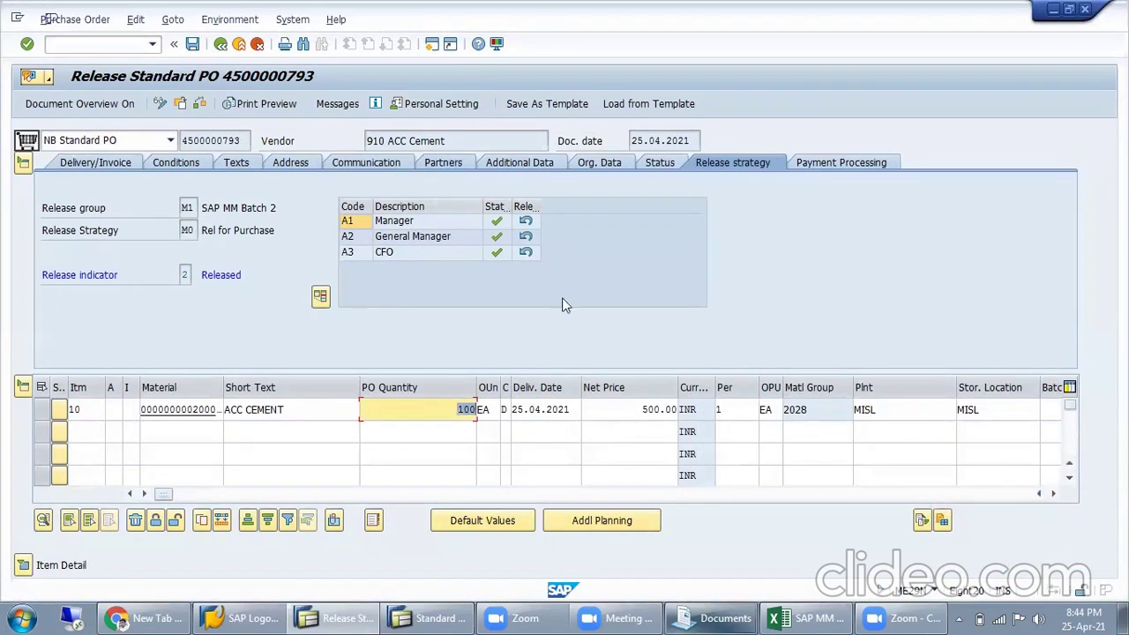
Cancel the releases for codes A3, A2 and A1 in that order and check the release indicator.
click(527, 253)
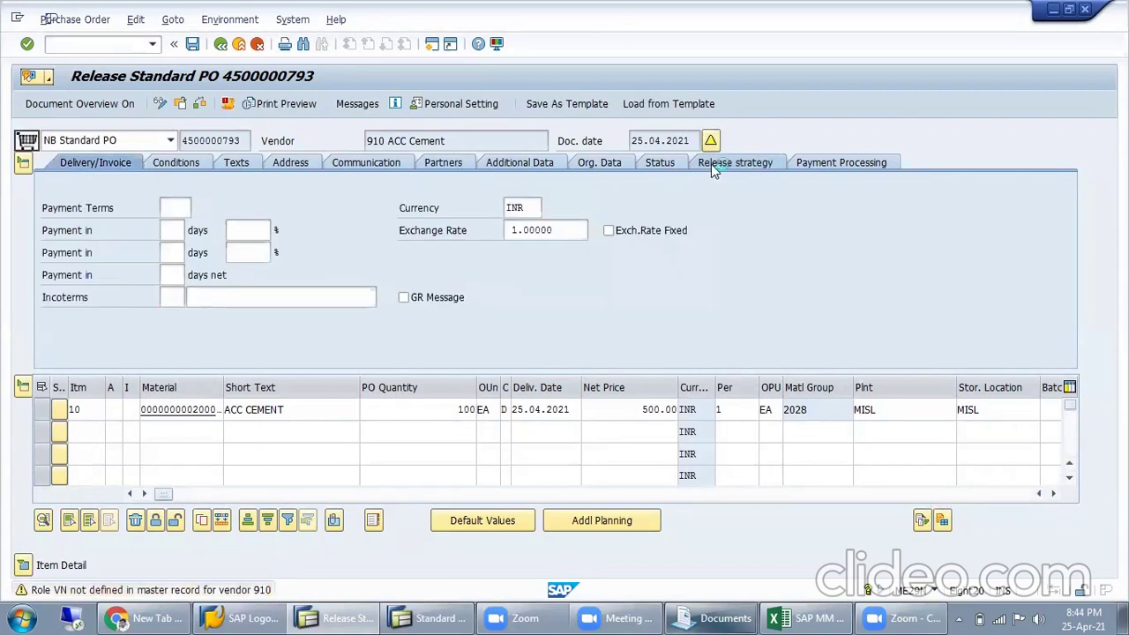
click(711, 164)
click(523, 238)
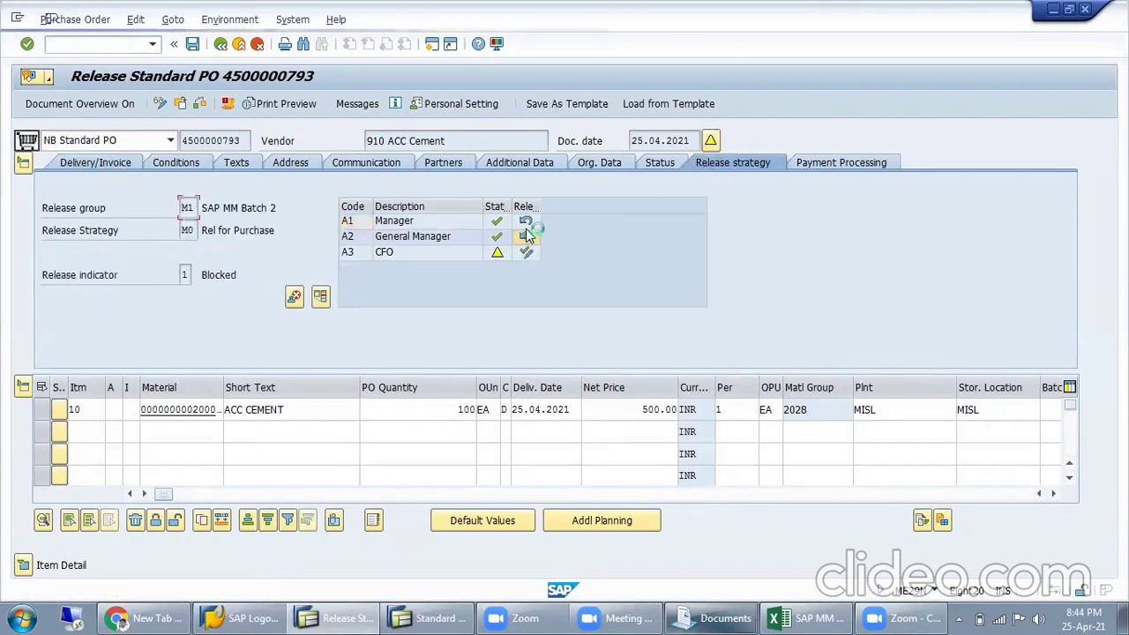
click(526, 222)
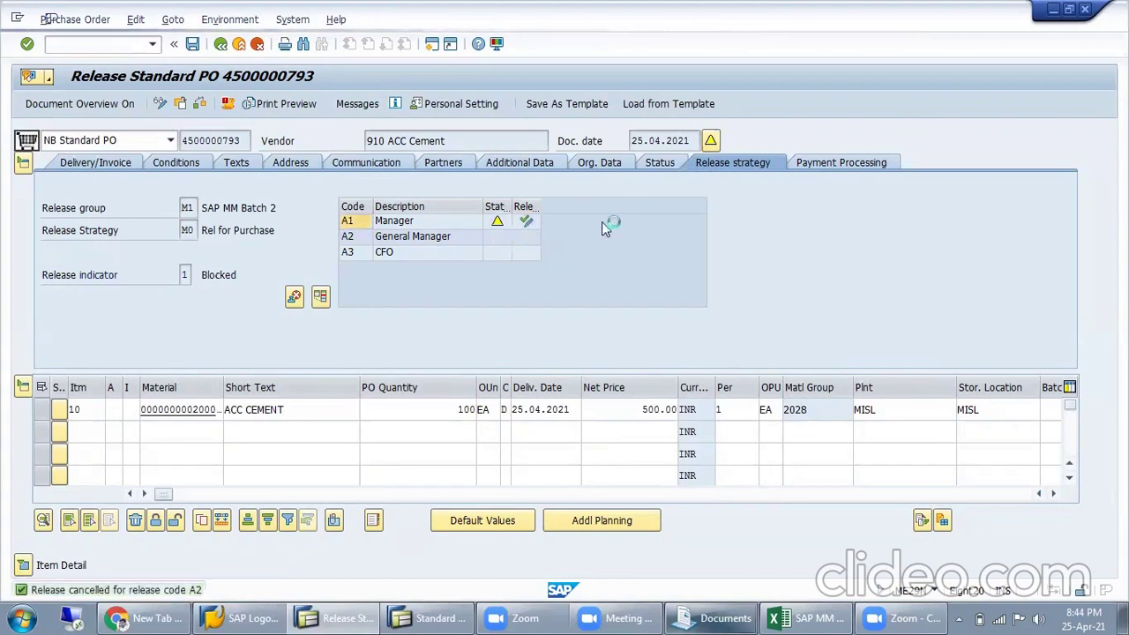
drag(246, 273, 174, 284)
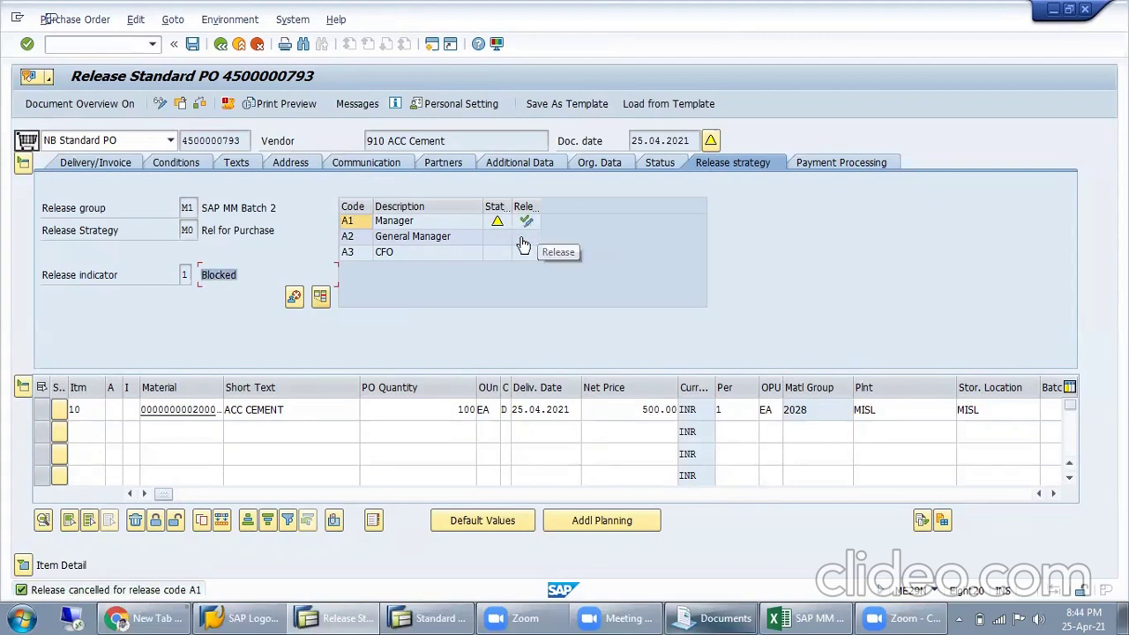
drag(415, 405, 503, 421)
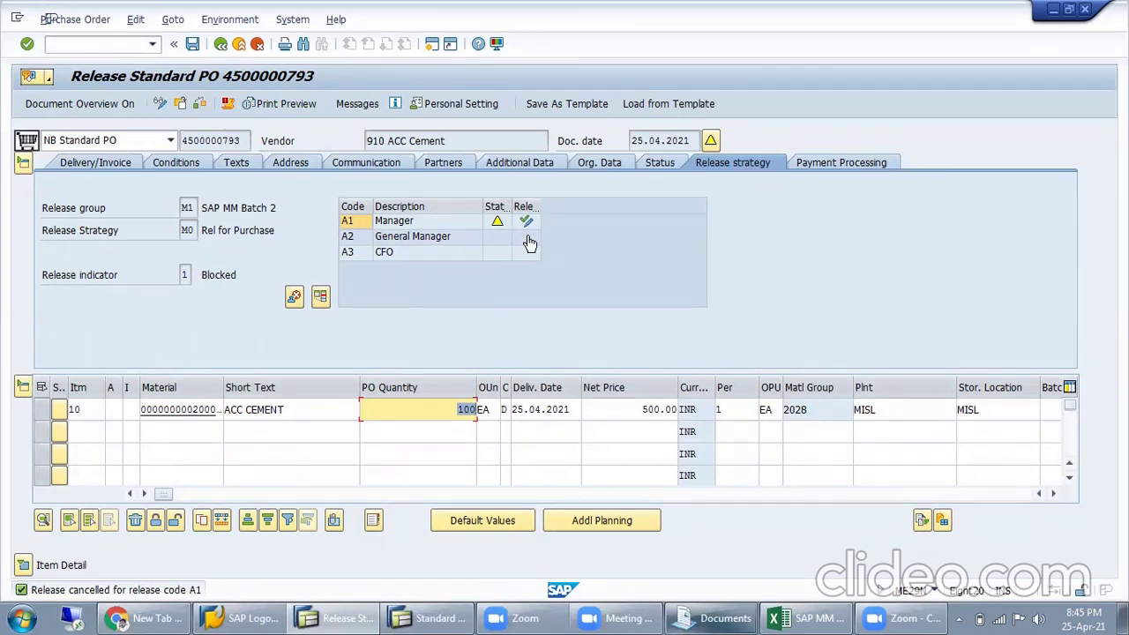
click(96, 433)
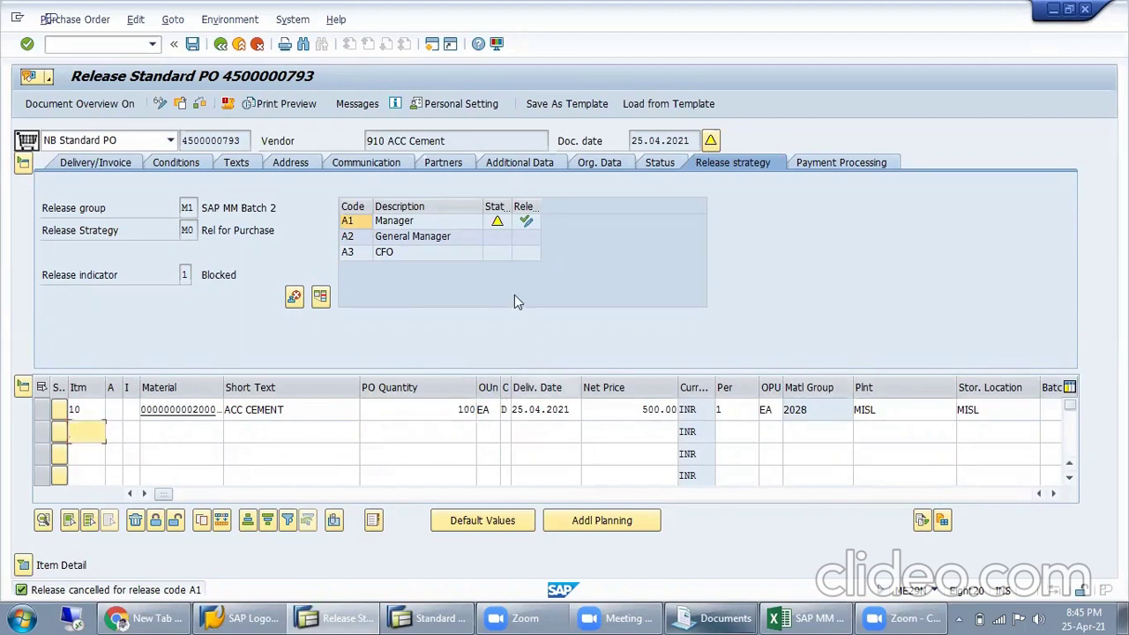
Release the purchase order with code A1 (Manager) and save it despite the system messages.
click(527, 223)
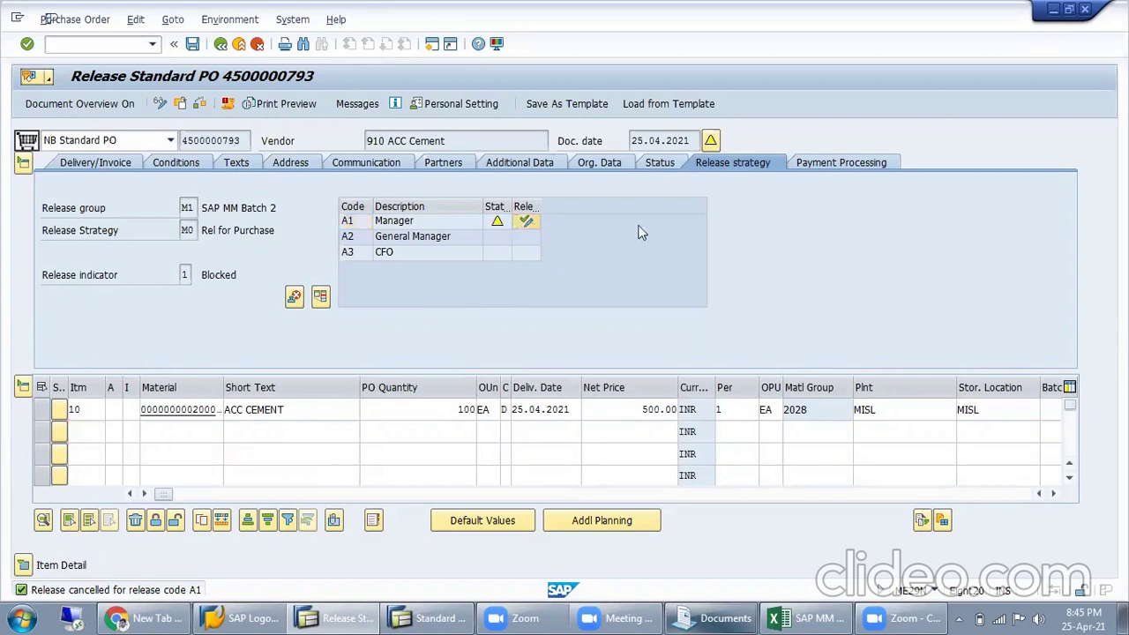
click(192, 44)
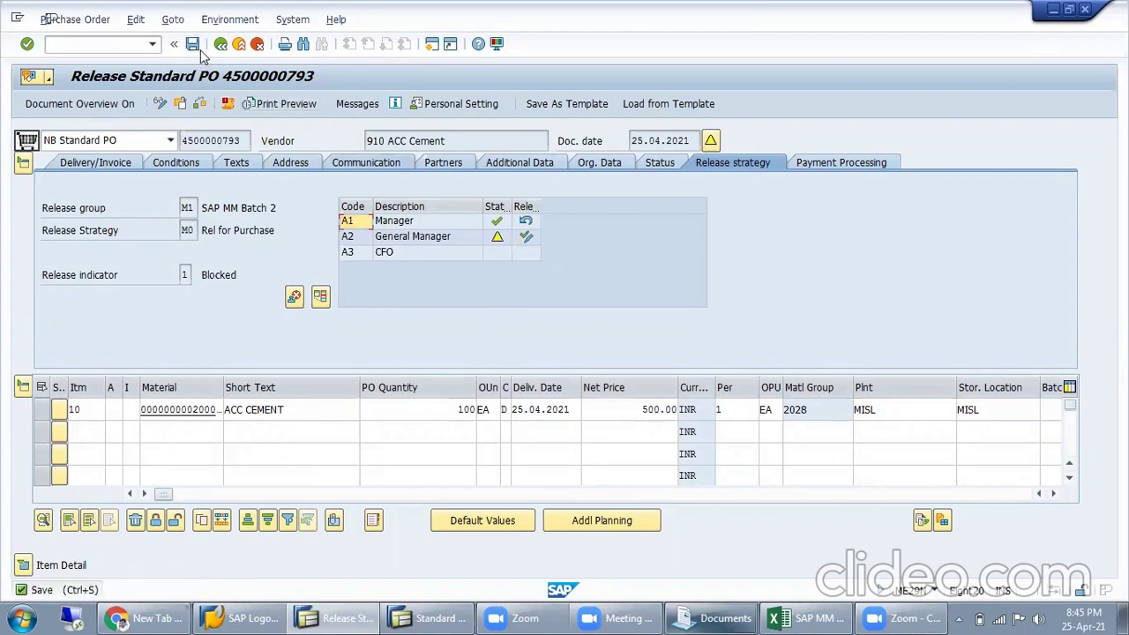
click(247, 377)
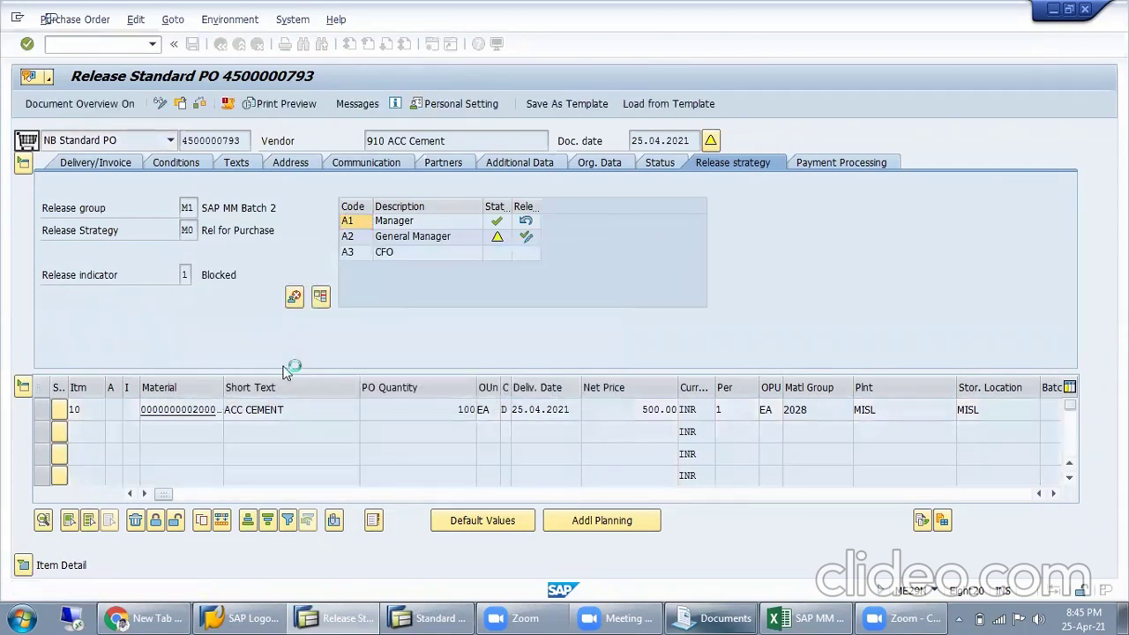
click(498, 253)
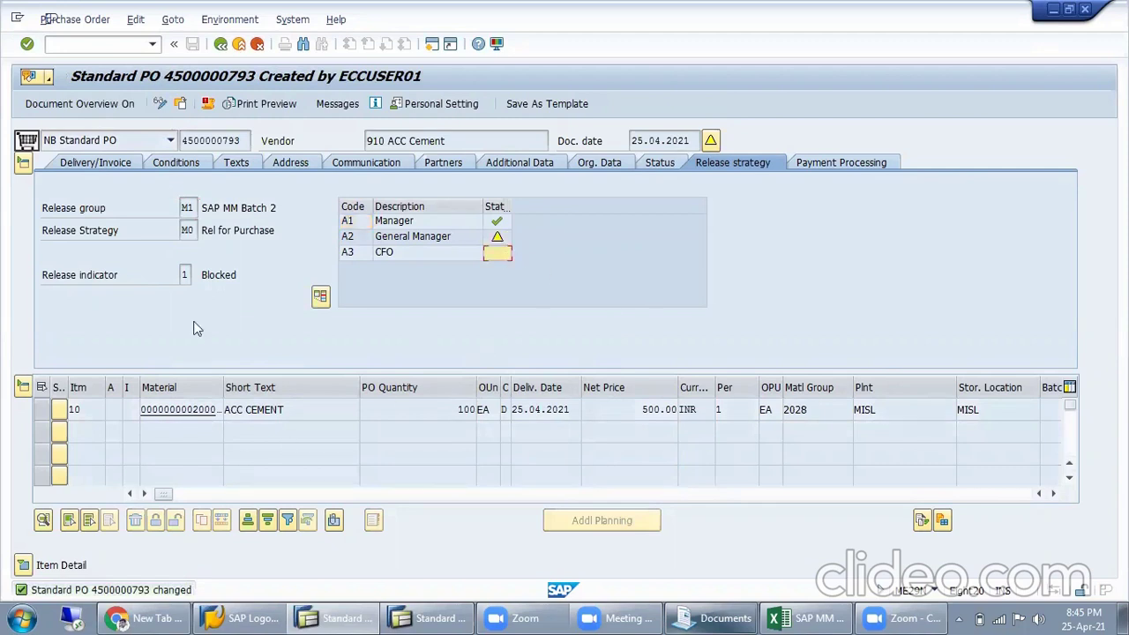
Copy the purchase order number and start the goods receipt transaction MIGO in the other SAP session.
click(240, 140)
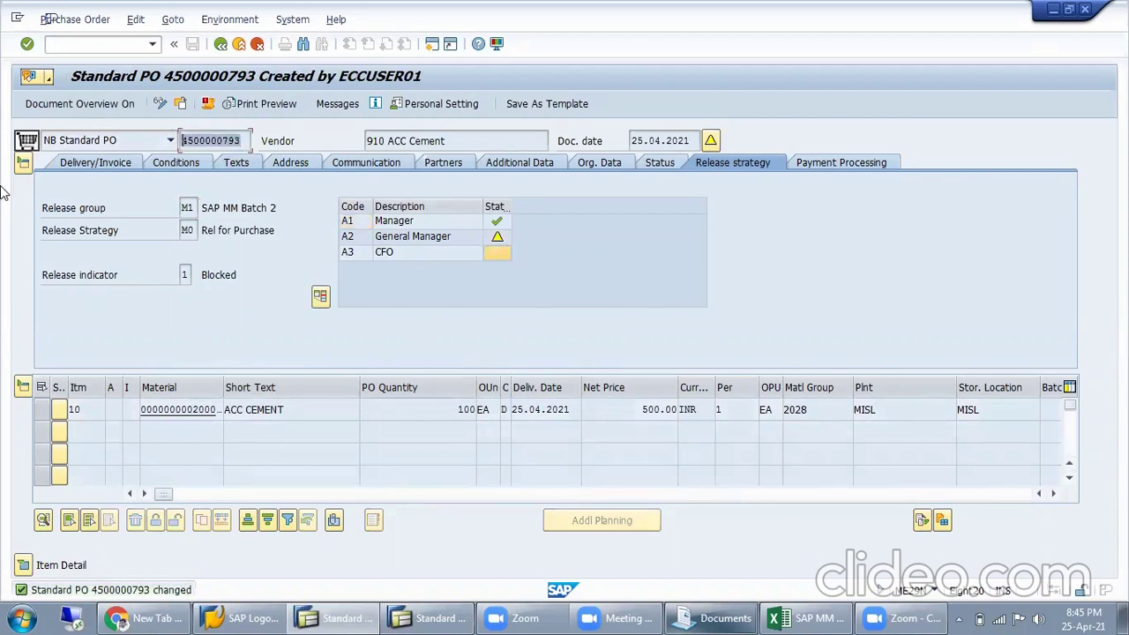
key(ctrl+c)
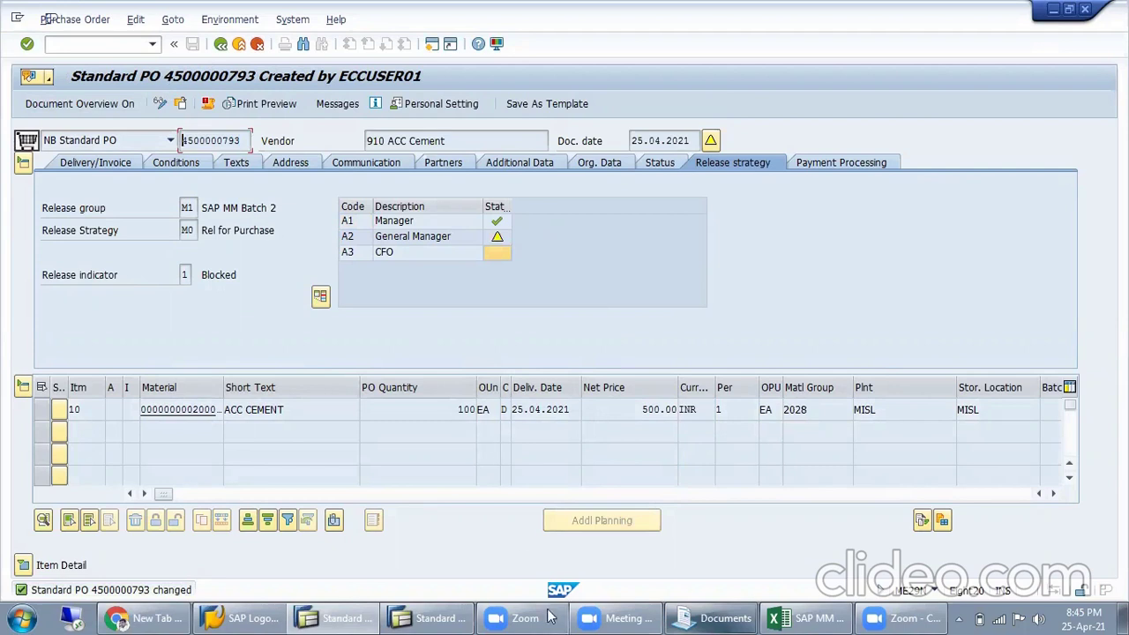
click(429, 618)
click(99, 46)
text(/nmigo)
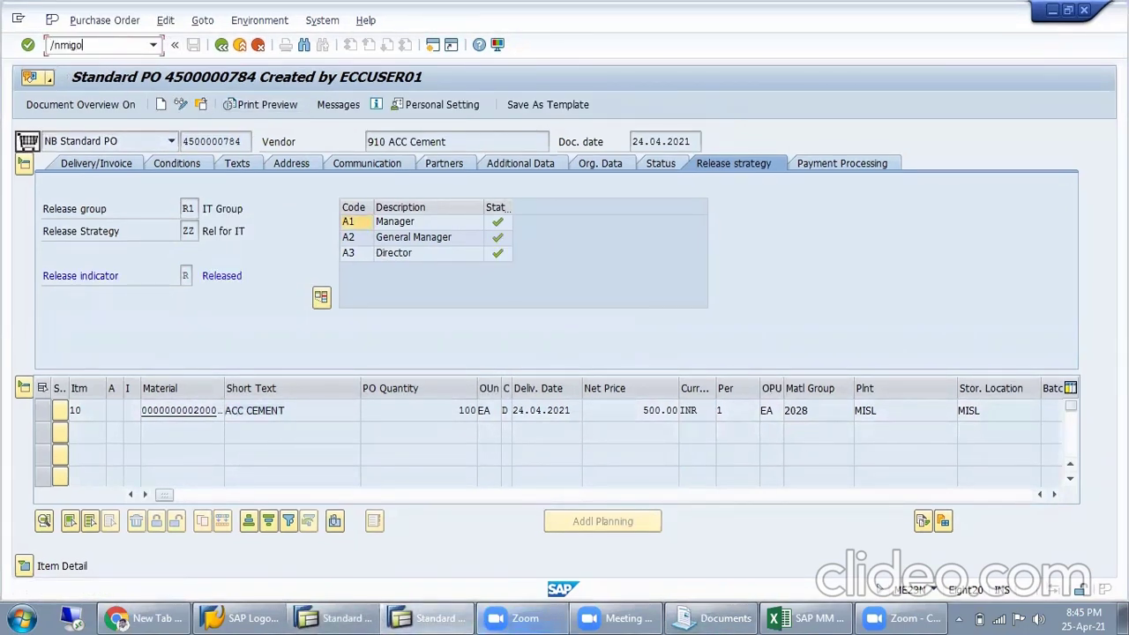
key(Return)
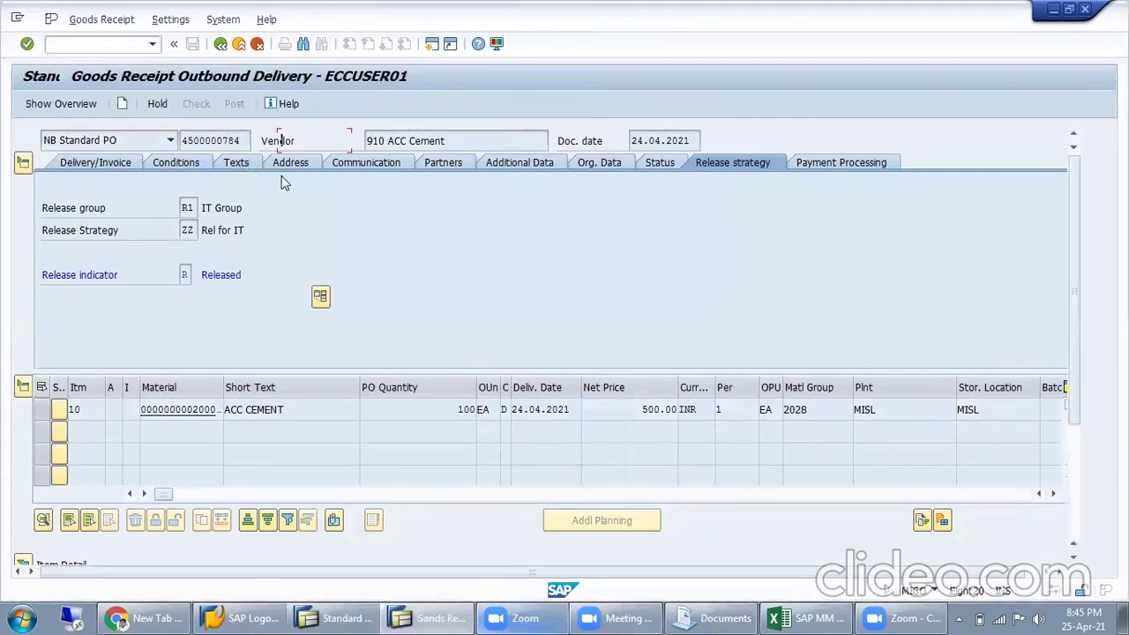
Set the transaction to A01 Goods Receipt for R01 Purchase Order and try to load the copied order number.
click(111, 139)
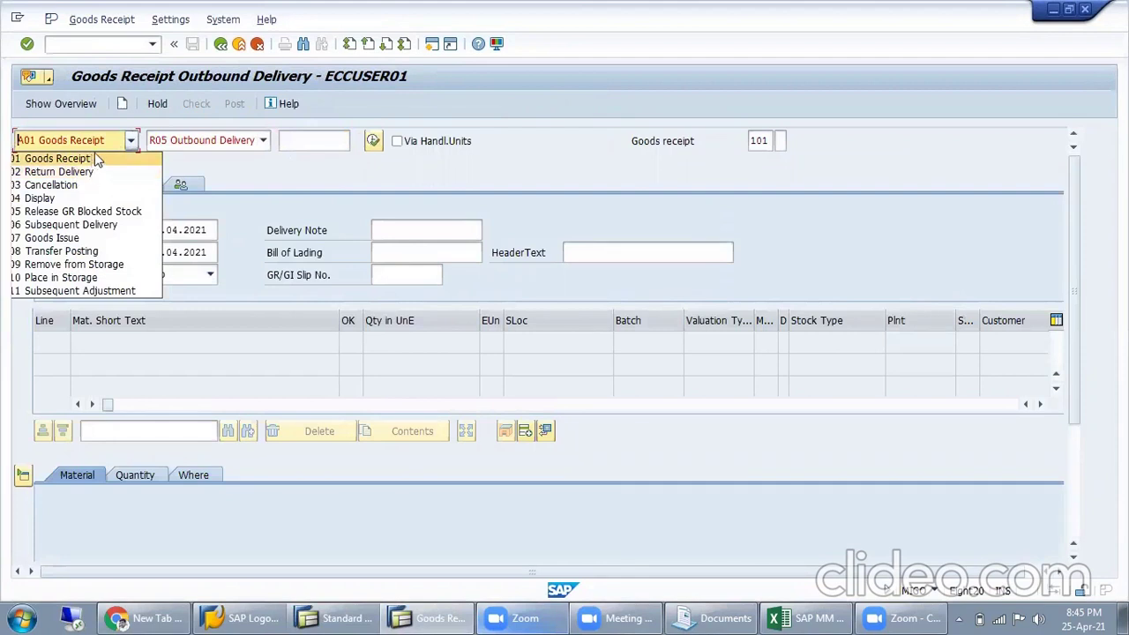
click(97, 159)
click(199, 140)
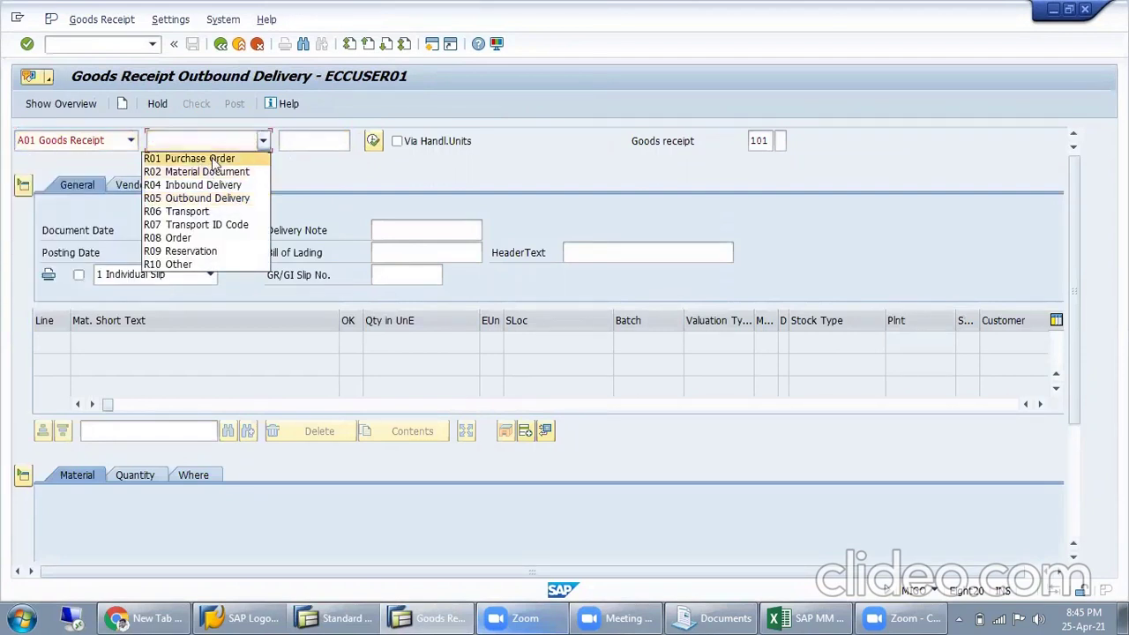
click(212, 159)
key(ctrl+v)
key(Return)
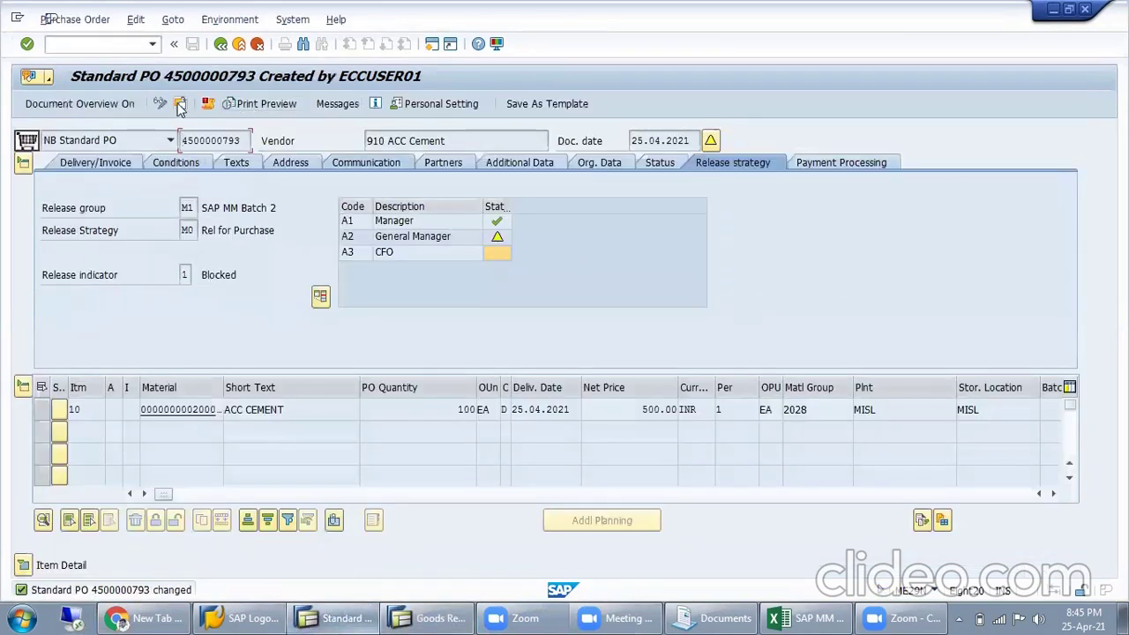
Return to the purchase order, release it with code A2 (General Manager), save it despite the messages and check the release indicator.
click(180, 103)
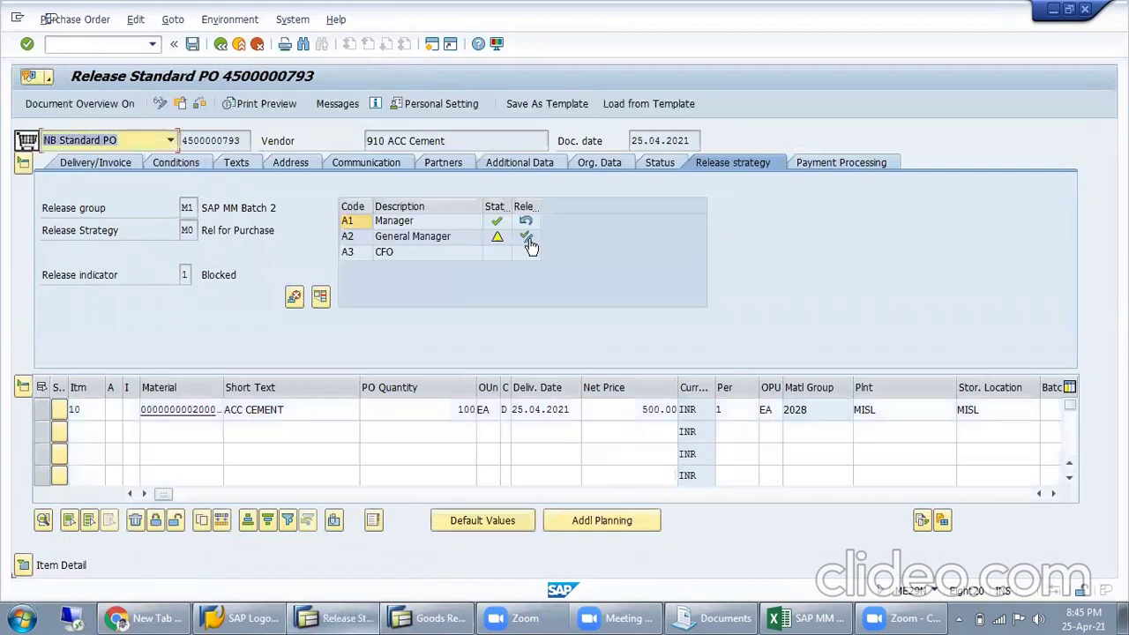
click(526, 239)
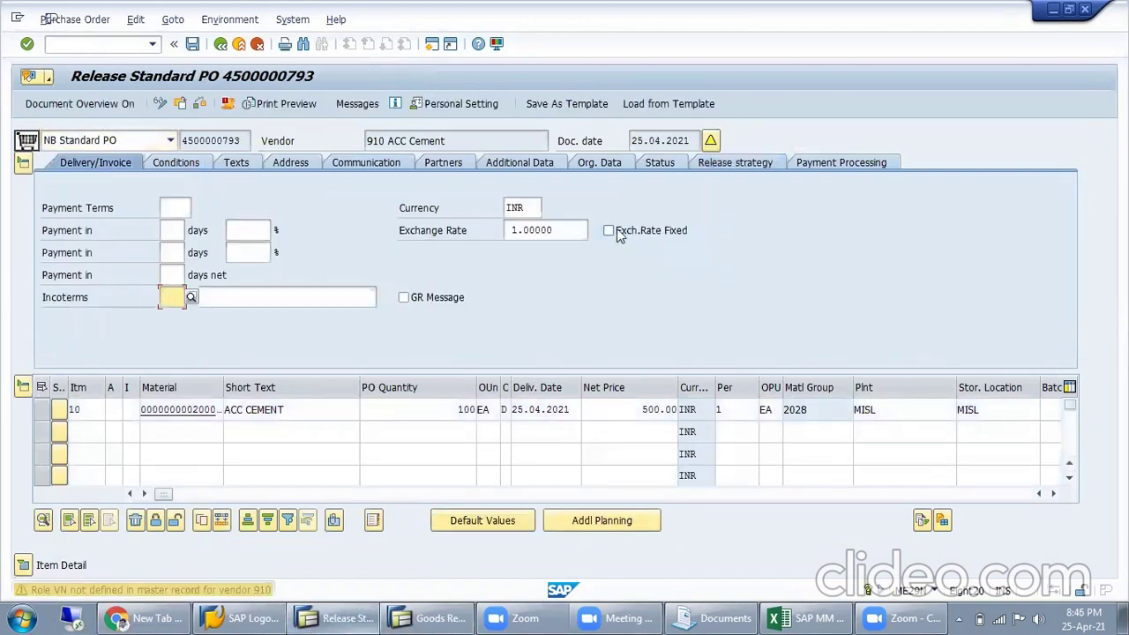
click(713, 164)
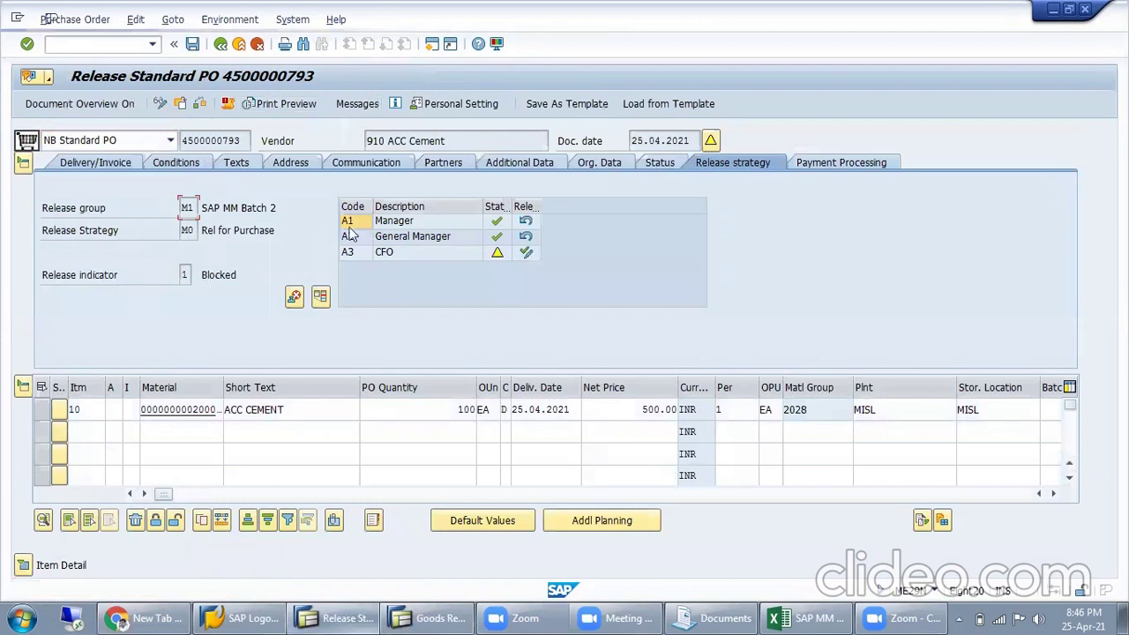
click(192, 44)
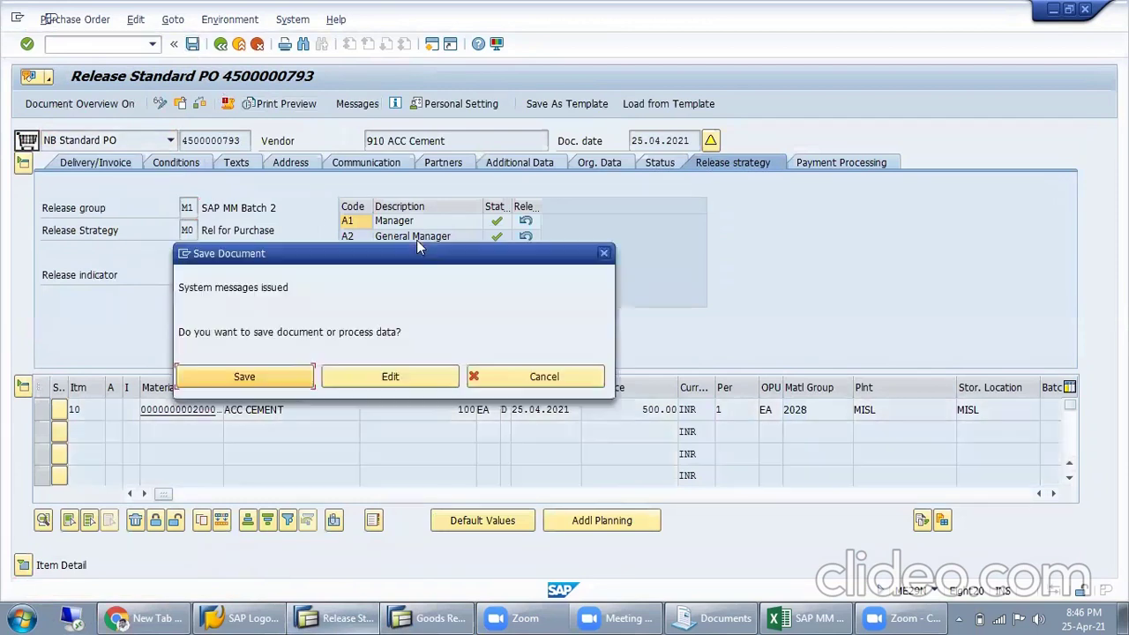
click(231, 380)
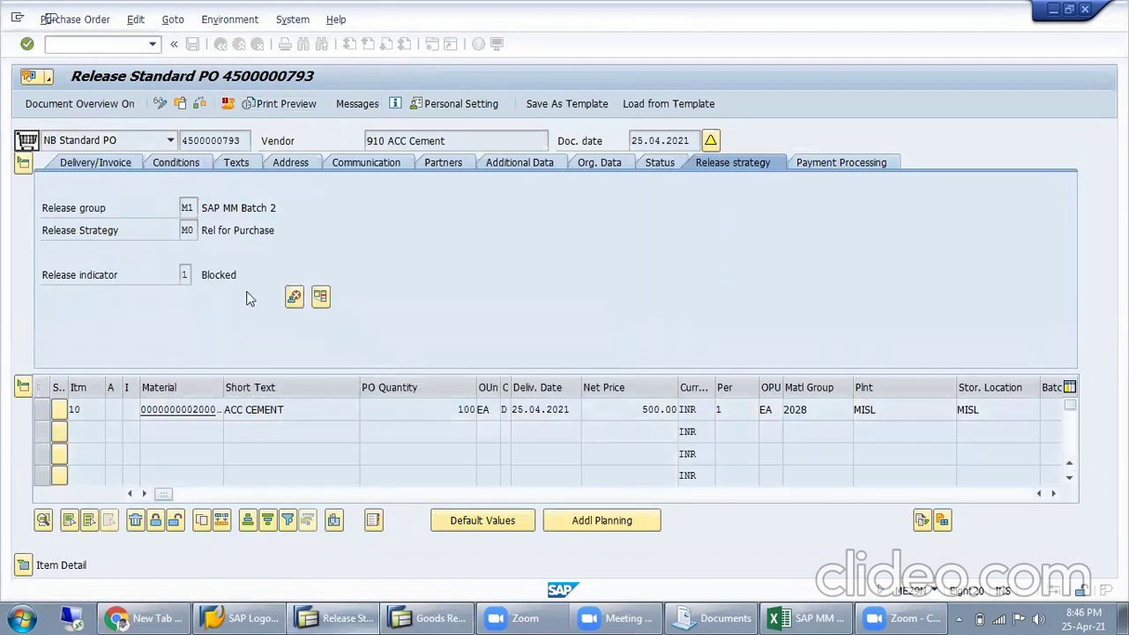
drag(237, 278, 219, 279)
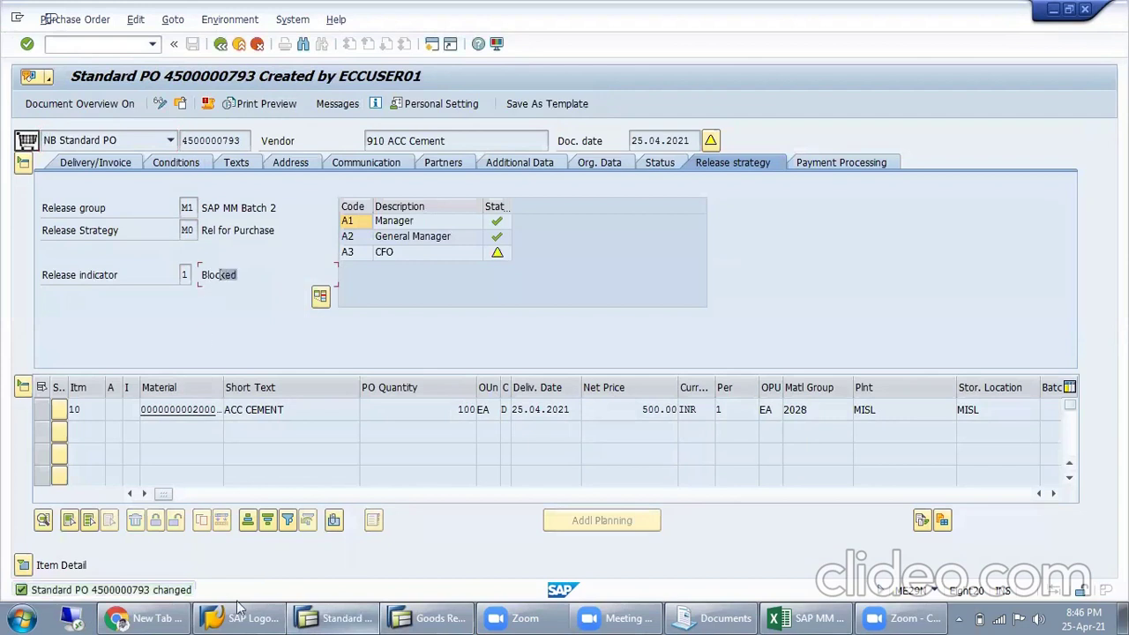
Try to load the purchase order in the goods receipt session again and read the message details.
click(391, 618)
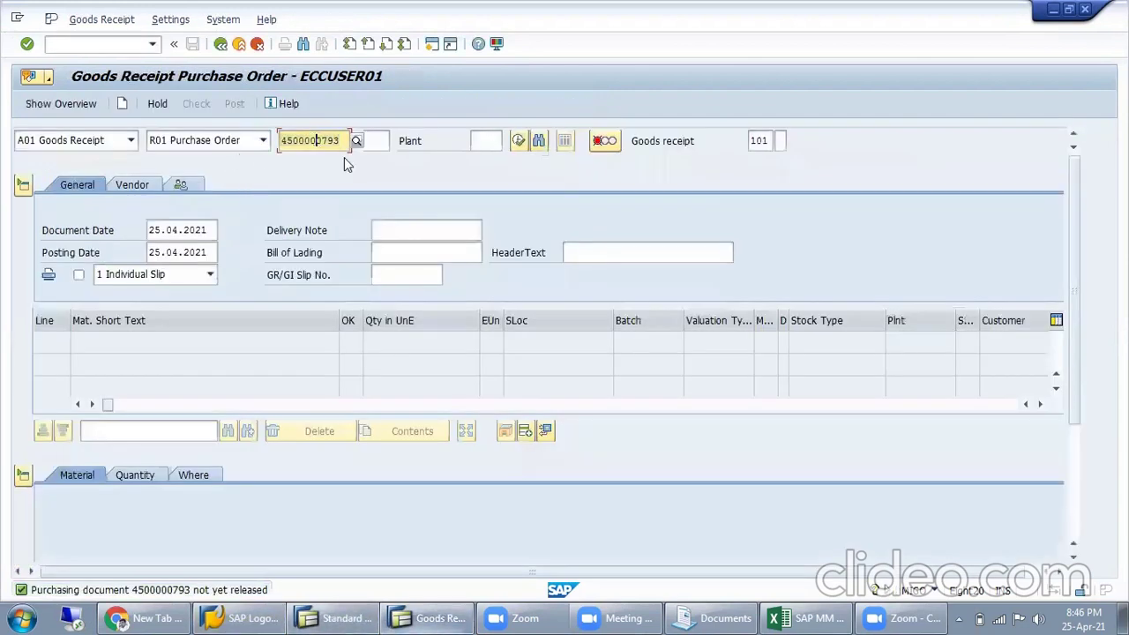
key(Return)
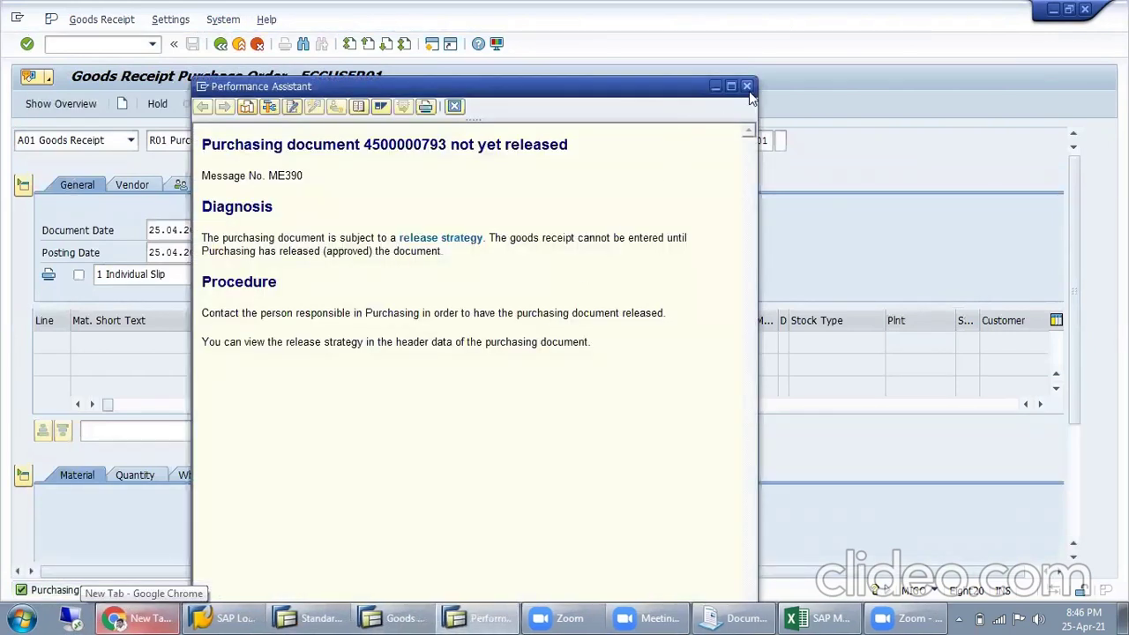
click(747, 86)
key(alt+Tab)
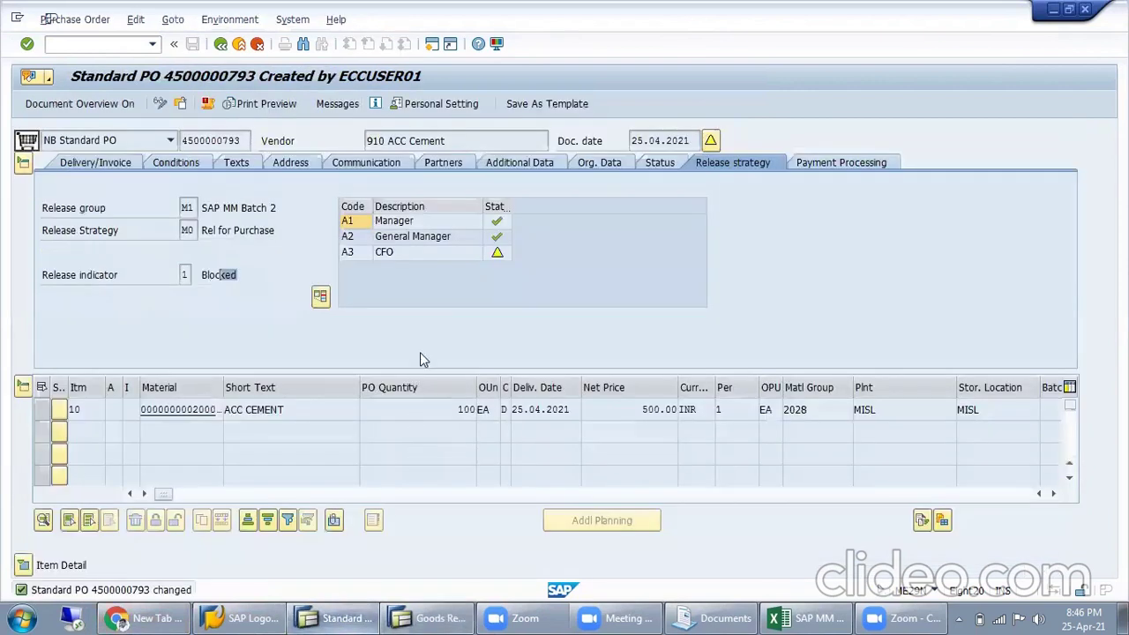
Release the purchase order with code A3 (CFO), check the release indicator and save the order despite the messages.
click(160, 103)
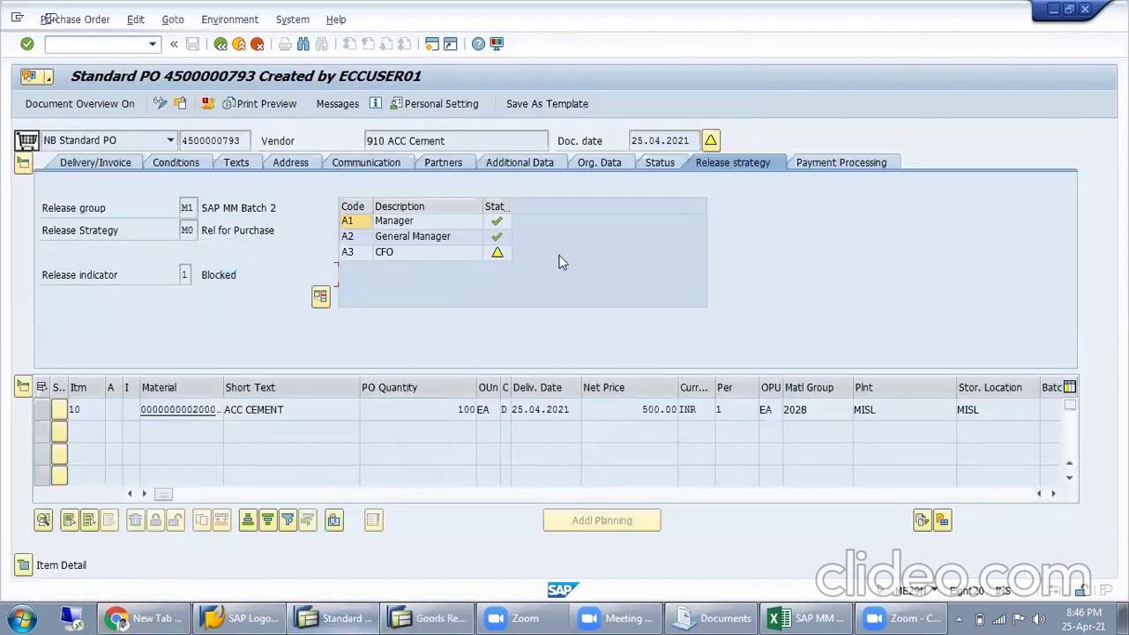
click(524, 255)
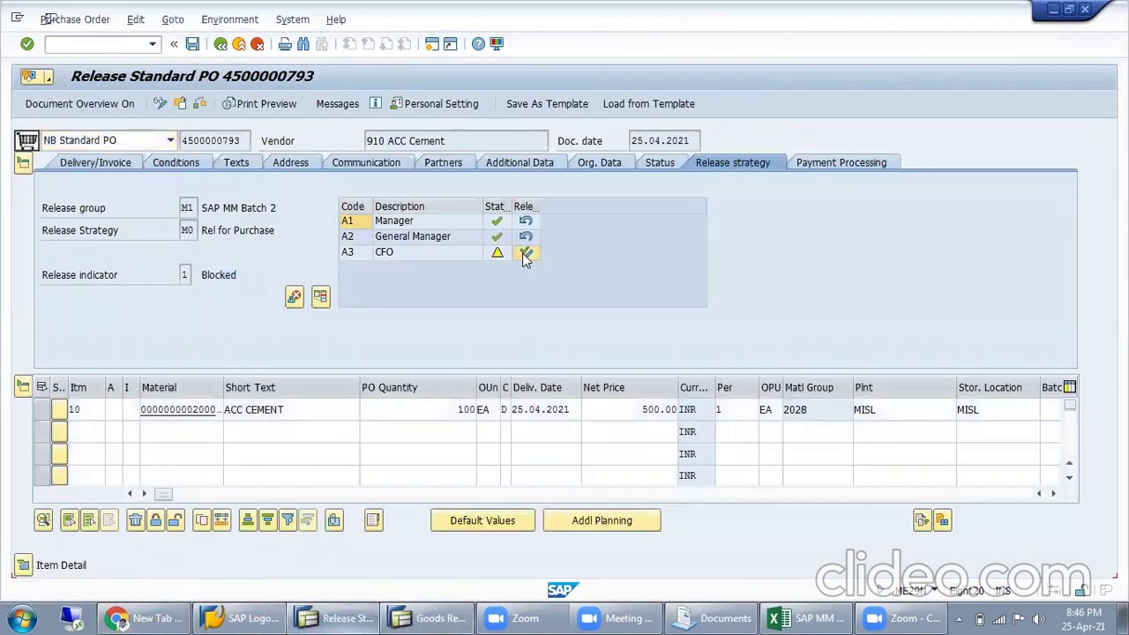
click(752, 166)
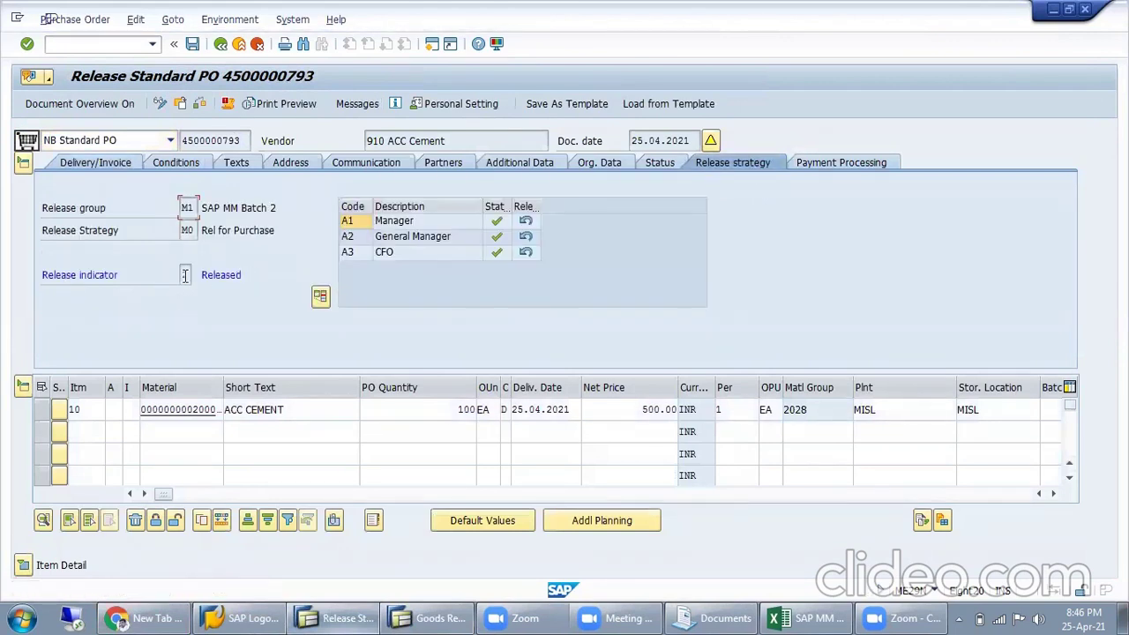
drag(185, 275, 244, 275)
click(192, 45)
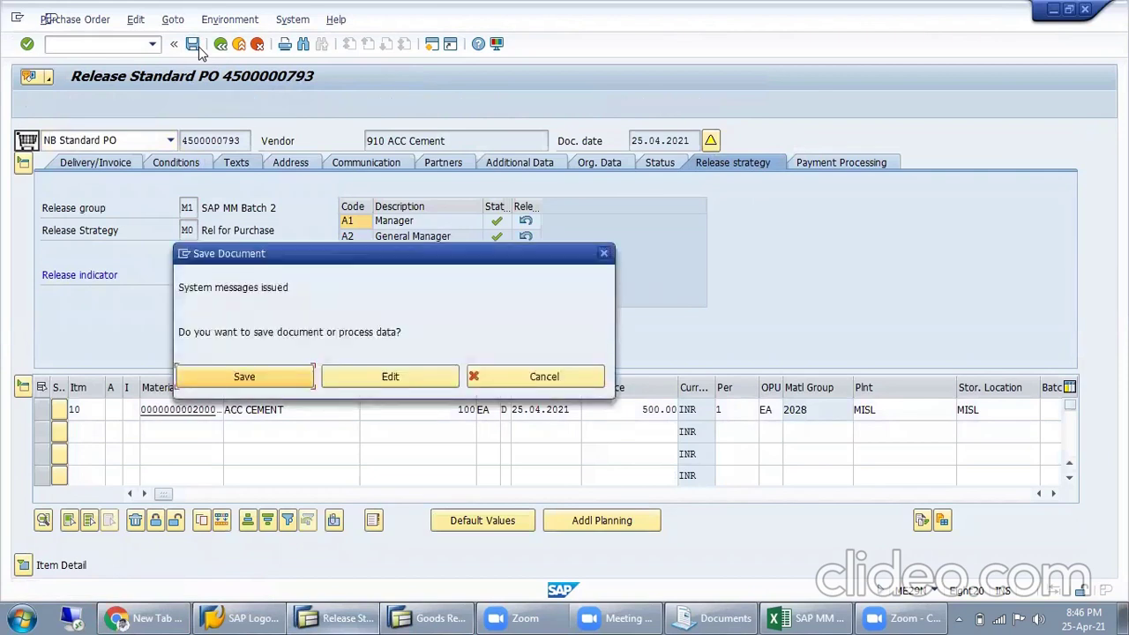
click(246, 379)
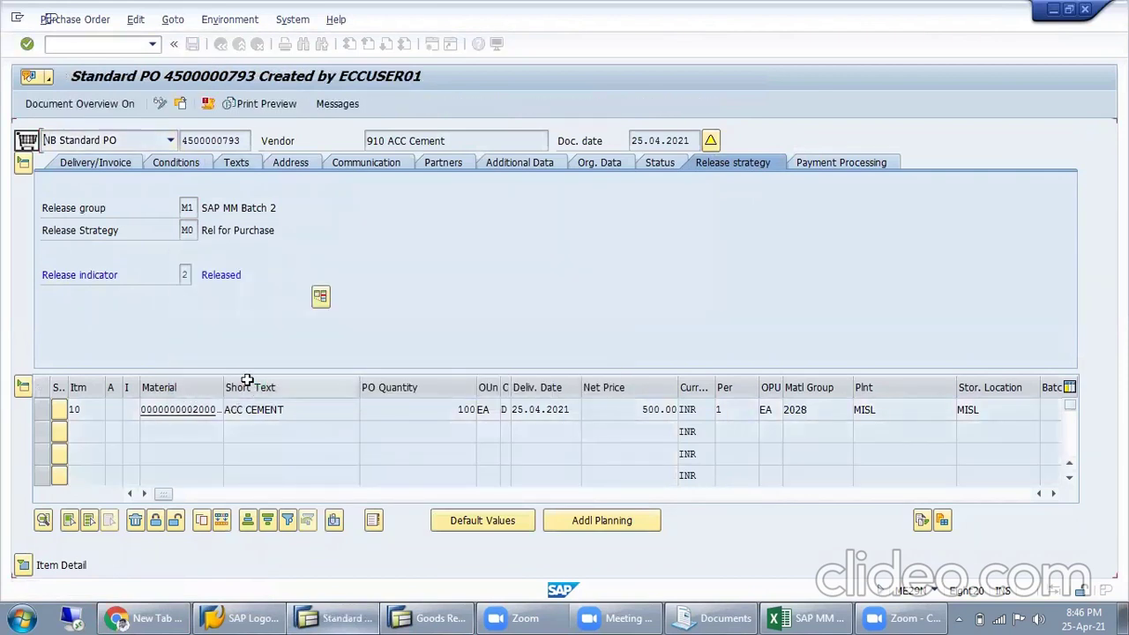
Switch to the goods receipt session and retry the purchase order number.
click(433, 618)
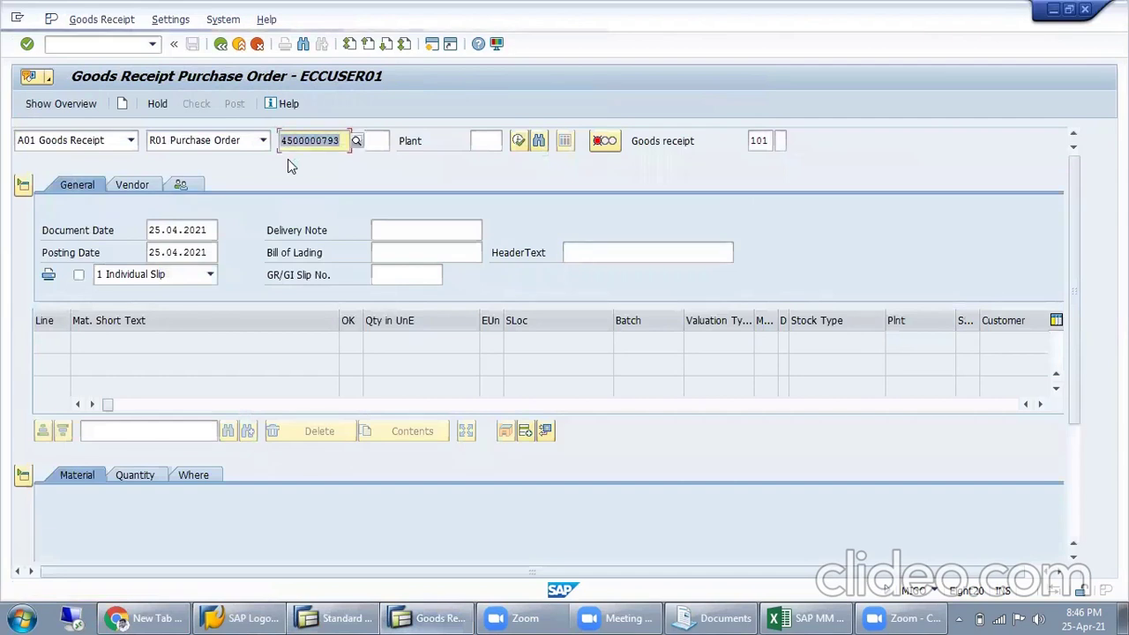
key(Return)
click(130, 49)
text(.)
text(nm)
text(igo)
key(Return)
Restart MIGO, load the released purchase order for goods receipt and look over its item details.
click(131, 51)
text(/nmi)
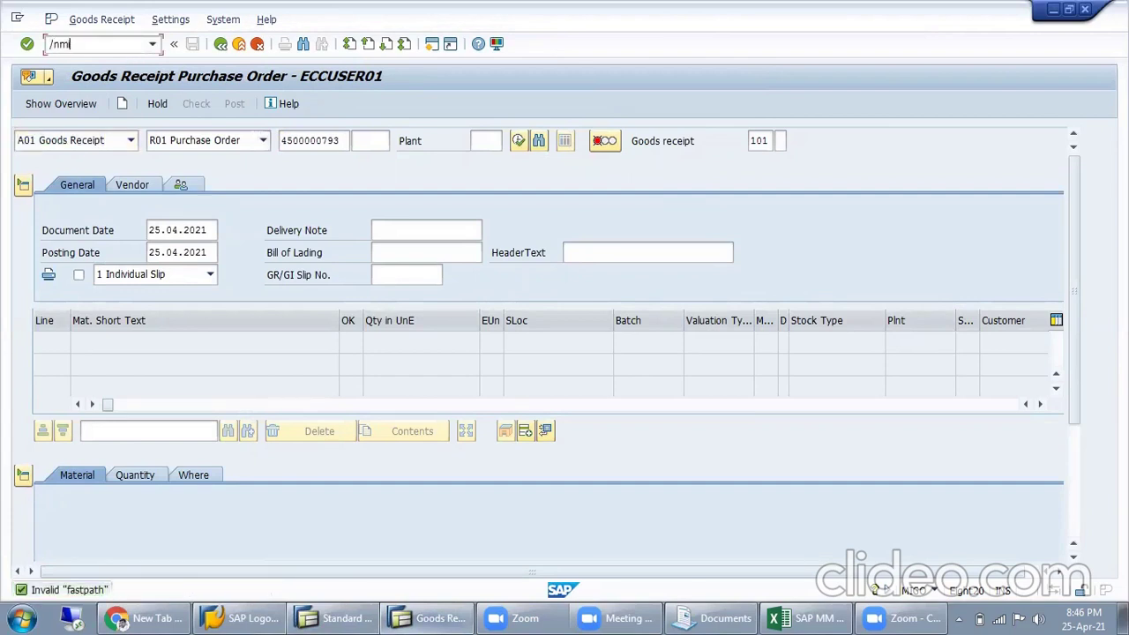
text(go)
key(Return)
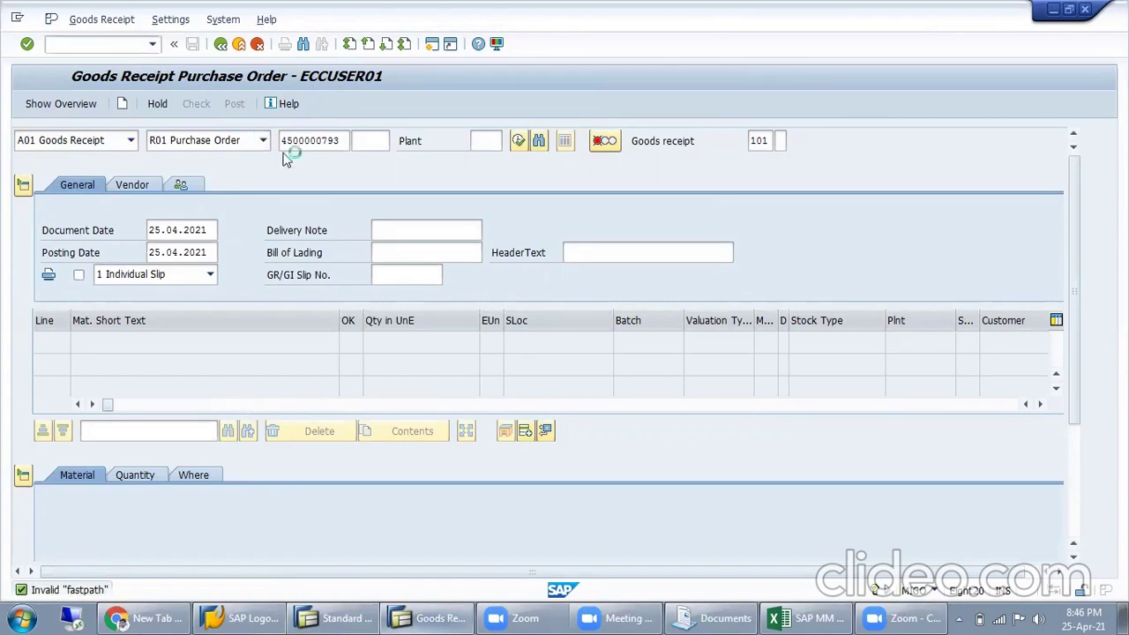
click(341, 143)
key(Down)
key(Return)
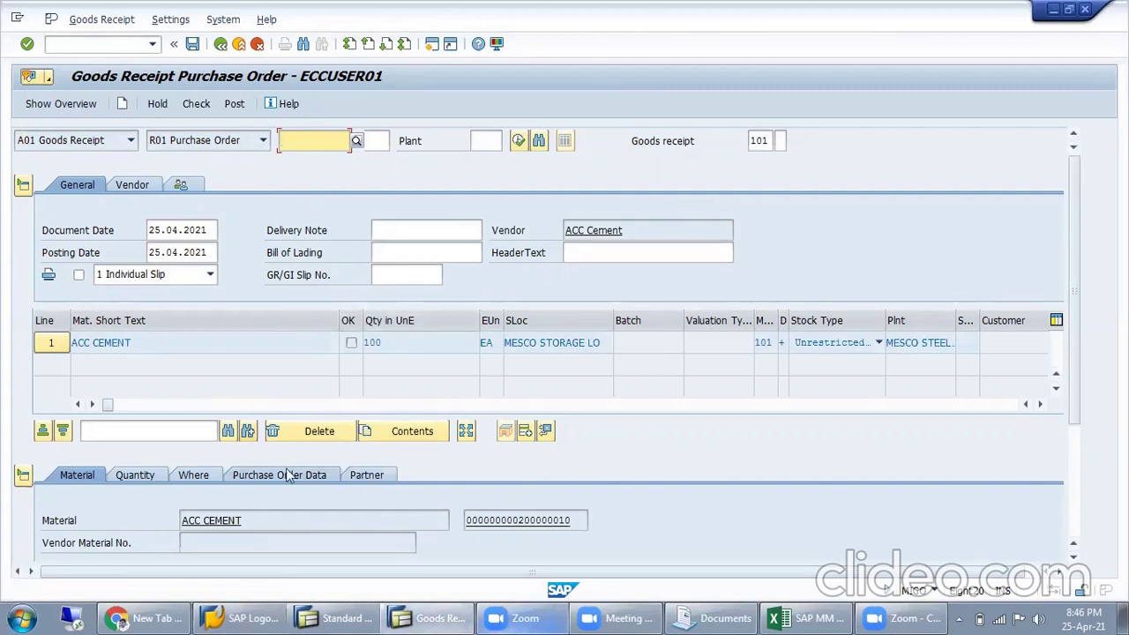
scroll(312, 409, down, 5)
scroll(292, 398, up, 5)
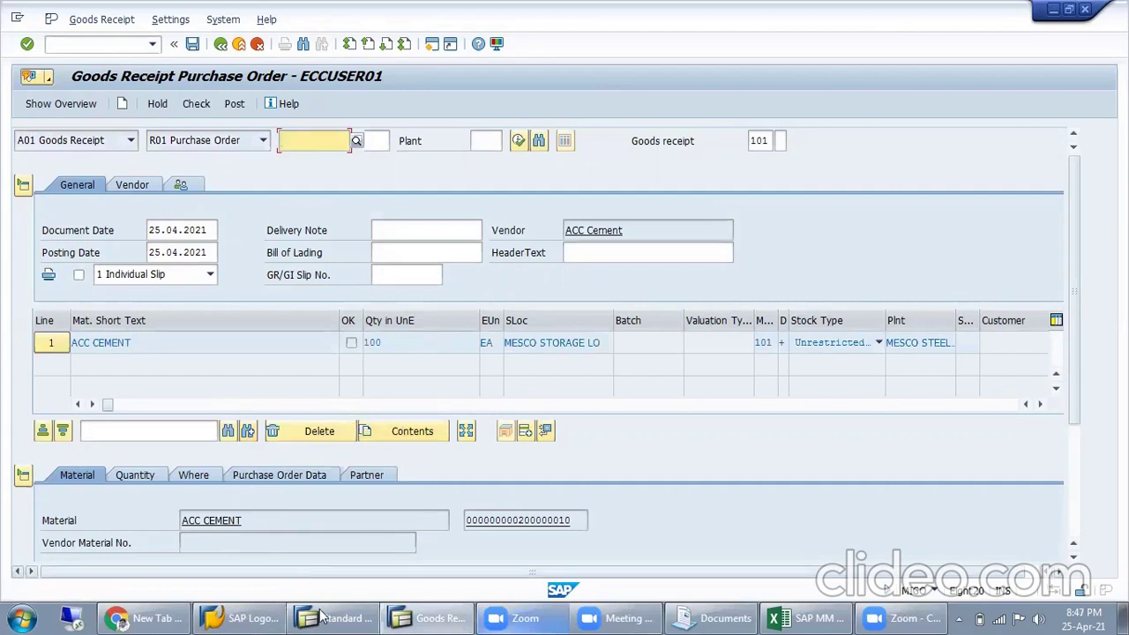
Review the approval notes in the SAP MM Batch 2 workbook in Excel, and compare SAP's goods receipt item with the order's release status.
click(802, 618)
click(368, 531)
click(336, 516)
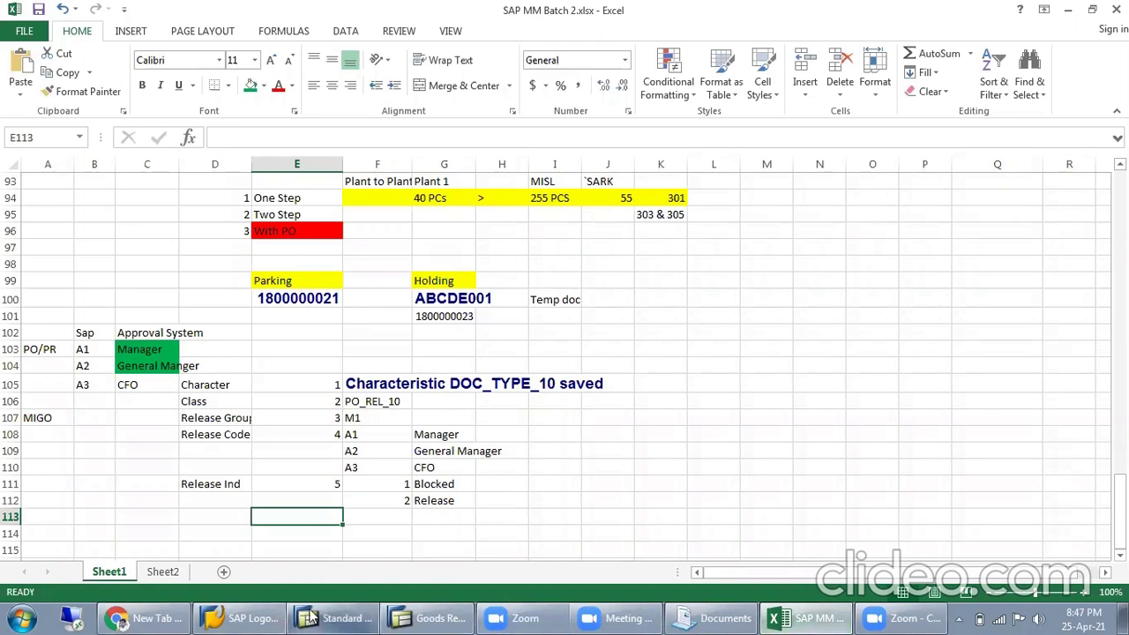
click(429, 617)
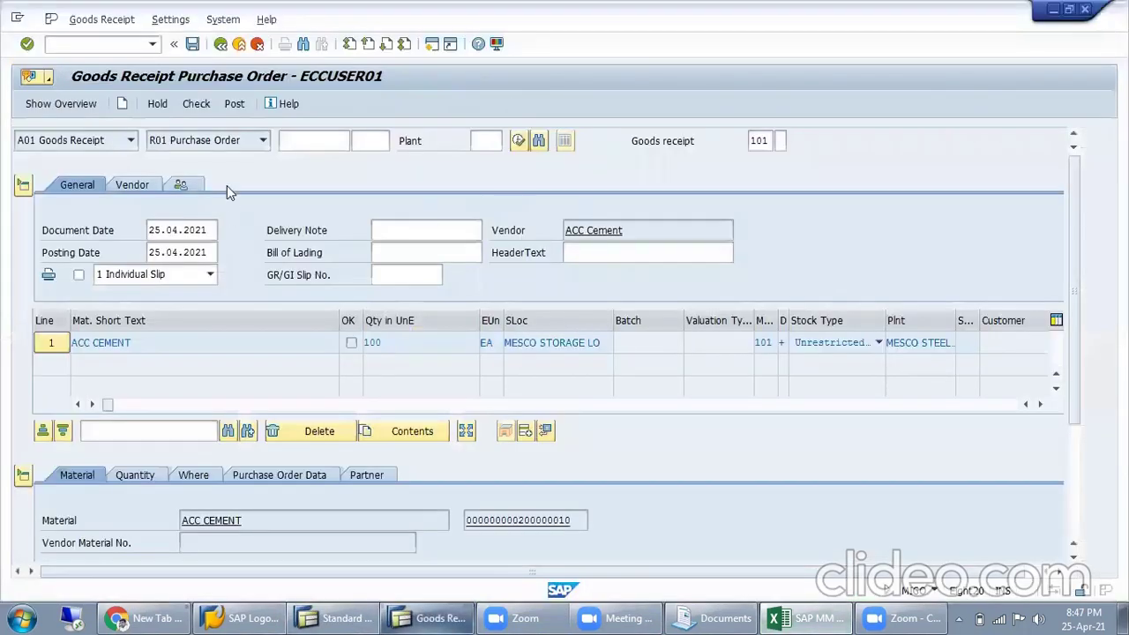
click(238, 142)
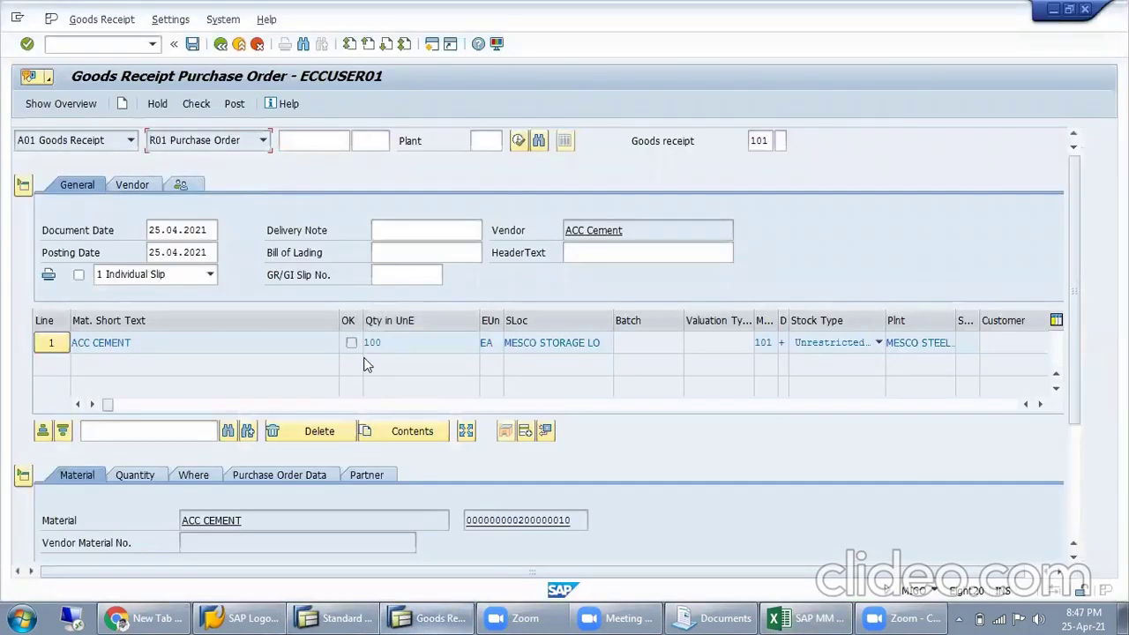
click(339, 618)
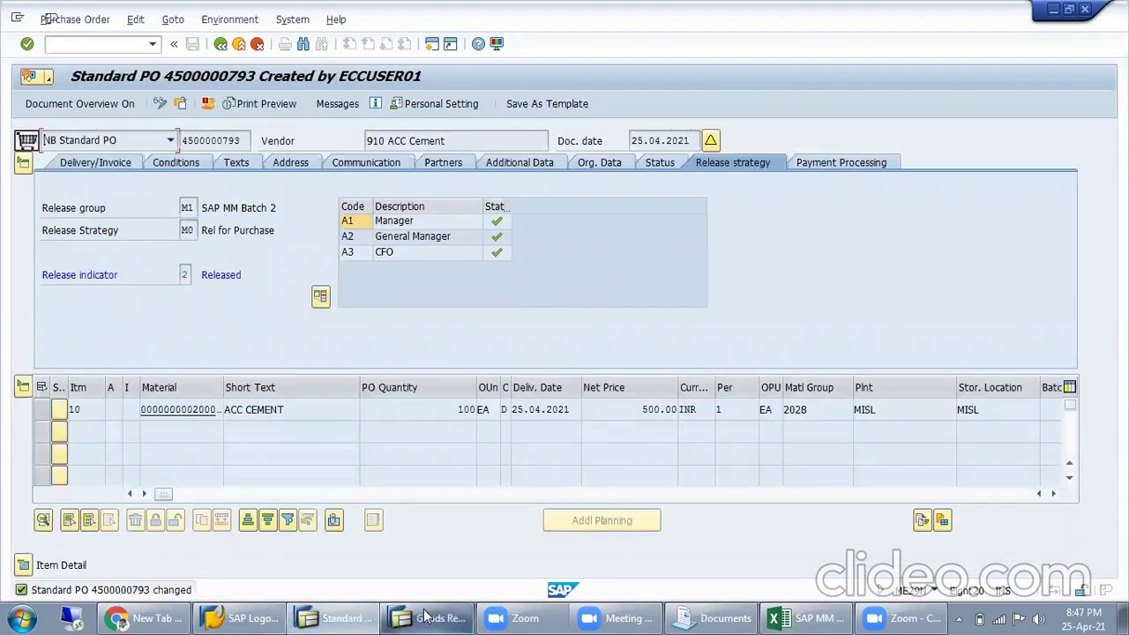
click(497, 252)
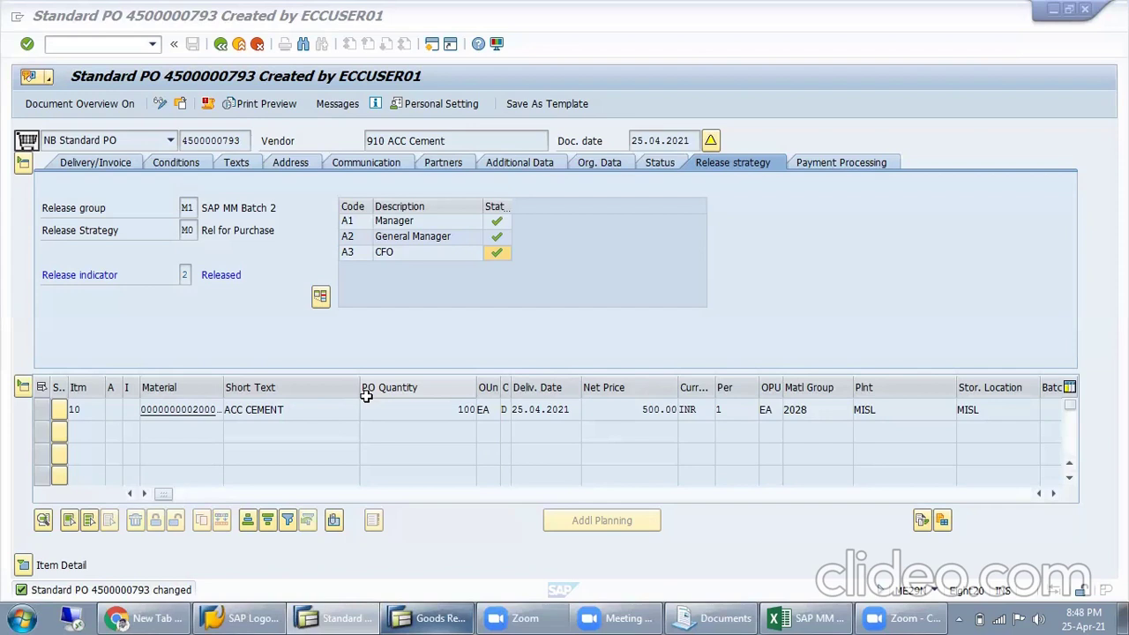
Switch to the SAP MM Batch 2 workbook in Excel and fill the Release Strategy status cell on Sheet2 green.
click(828, 617)
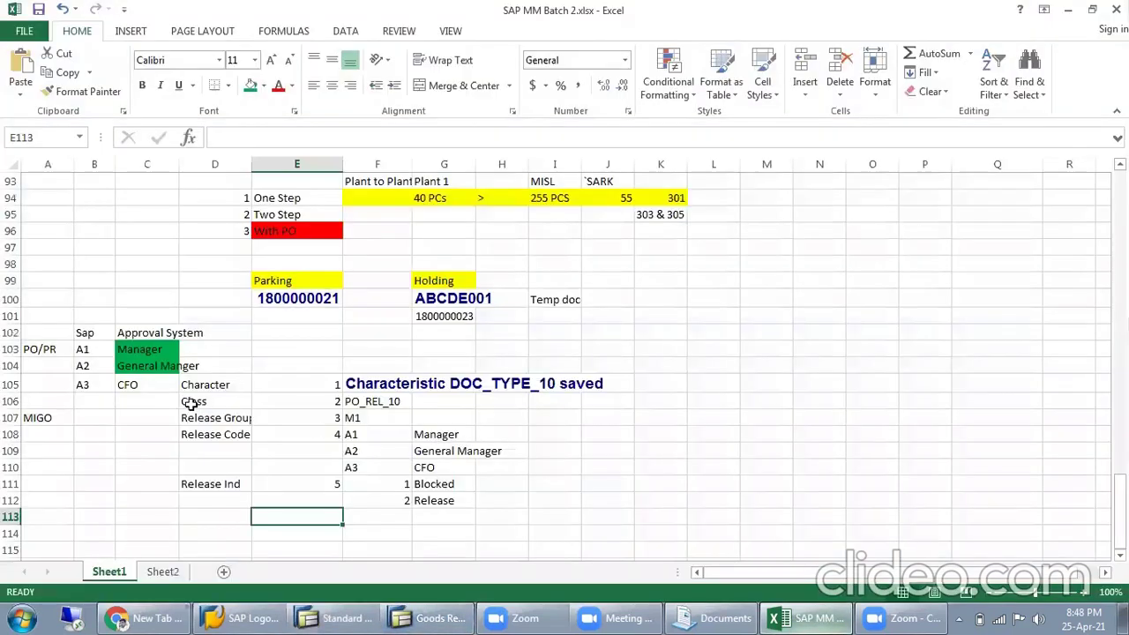
click(172, 574)
scroll(362, 388, down, 1)
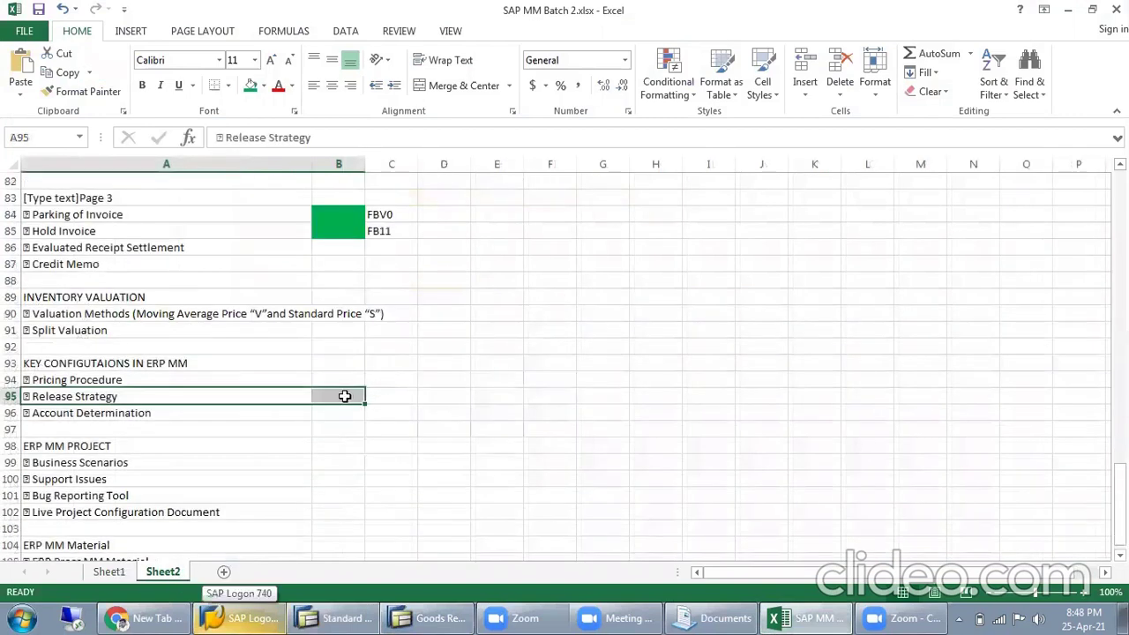
click(253, 88)
click(487, 427)
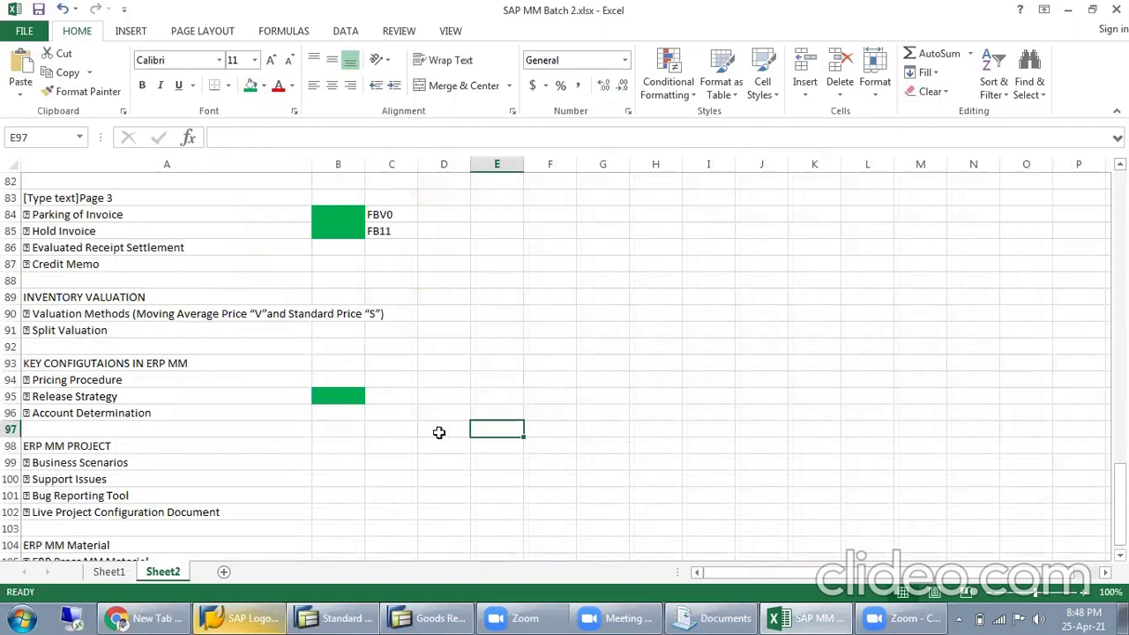
Review the status marks across the ERP MM training course list, including its enterprise structure, master data, procurement and inventory management sections.
scroll(439, 433, up, 5)
scroll(438, 433, up, 7)
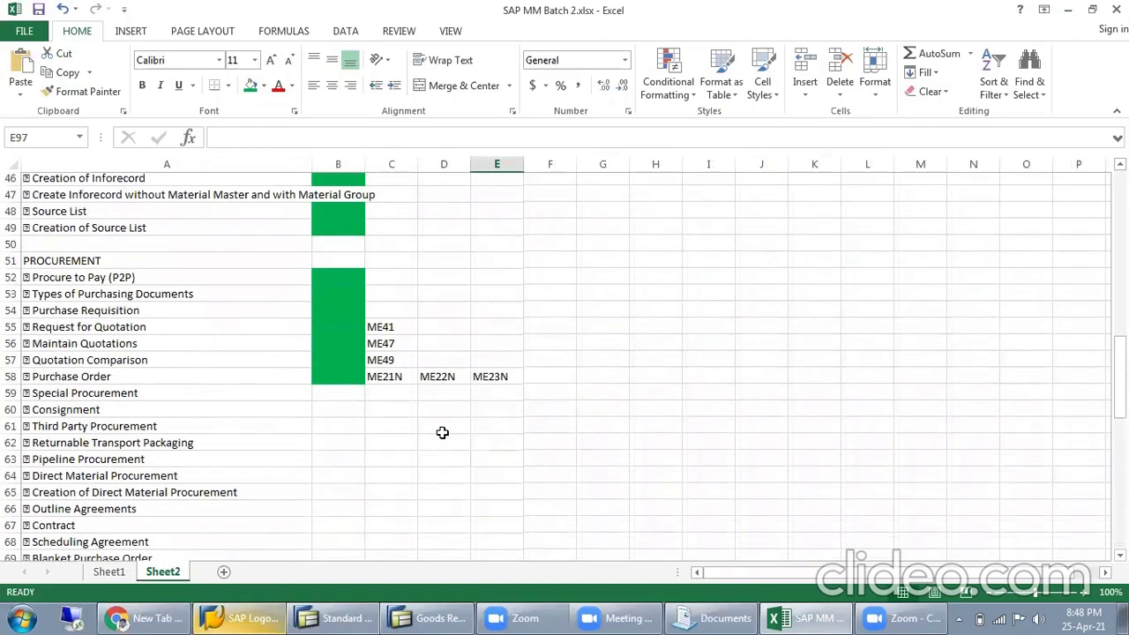
scroll(441, 433, up, 11)
scroll(442, 432, up, 4)
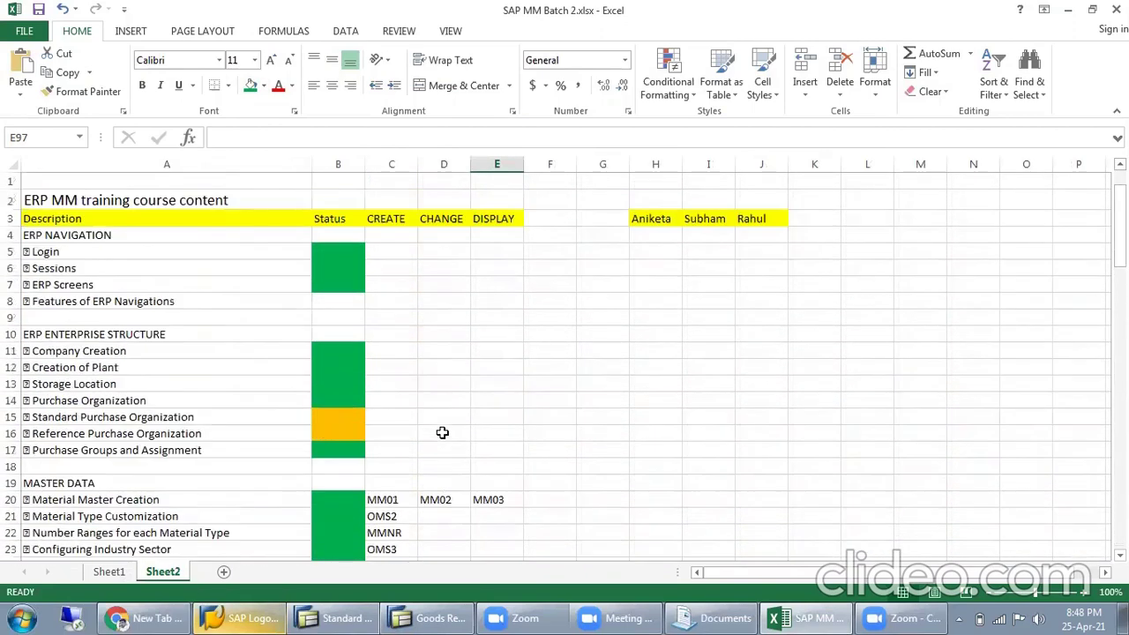
scroll(455, 445, down, 11)
scroll(465, 463, down, 19)
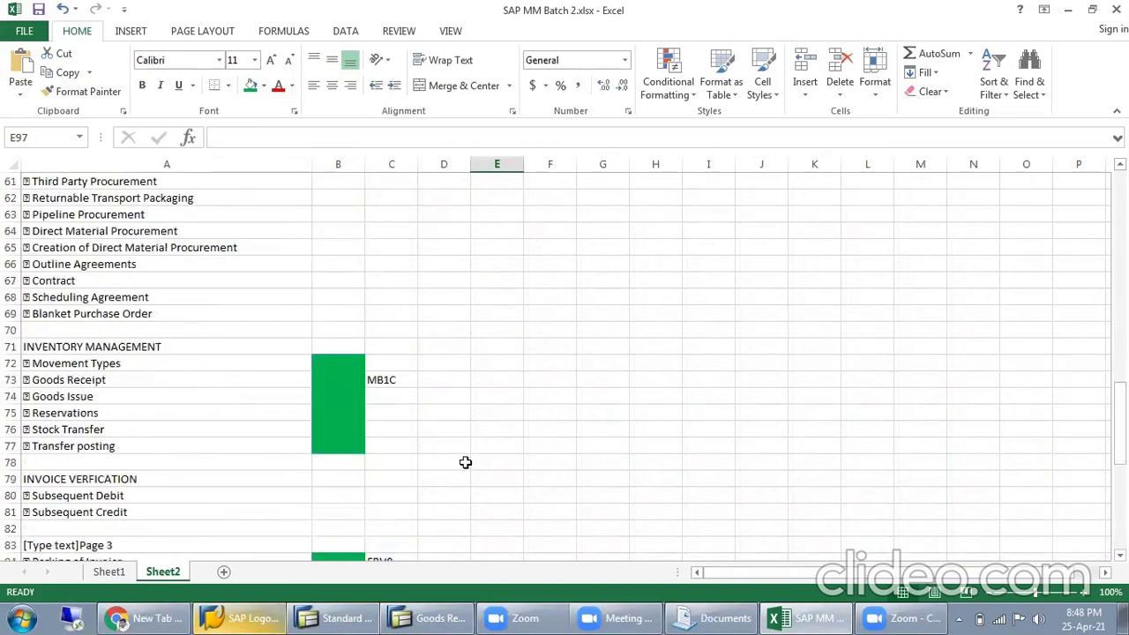
scroll(463, 460, up, 3)
scroll(463, 461, up, 17)
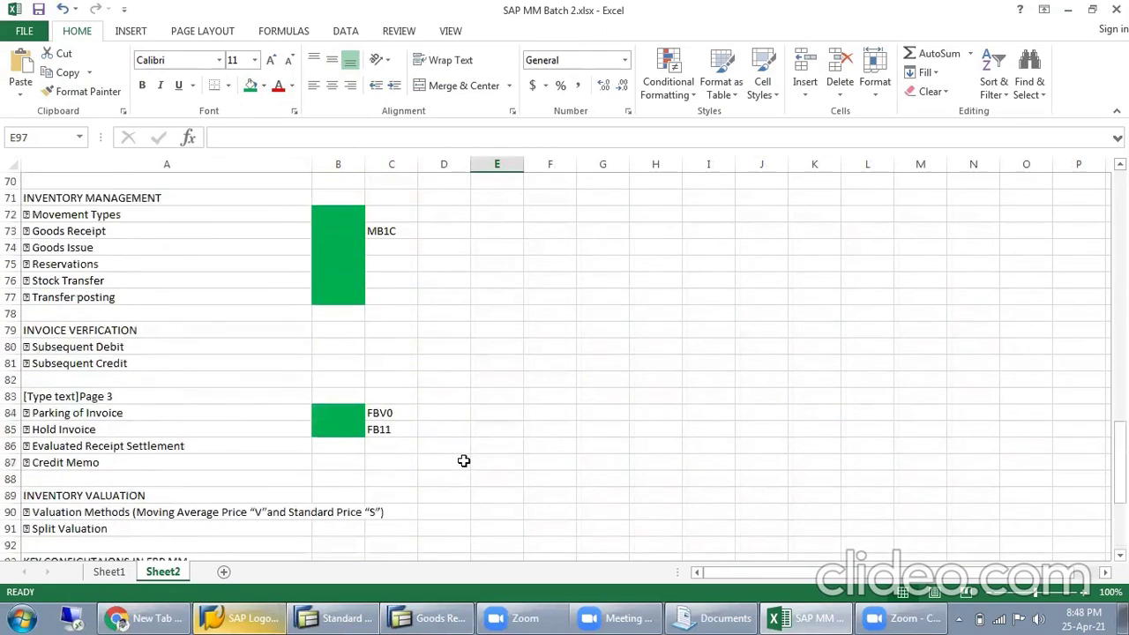
scroll(405, 413, up, 10)
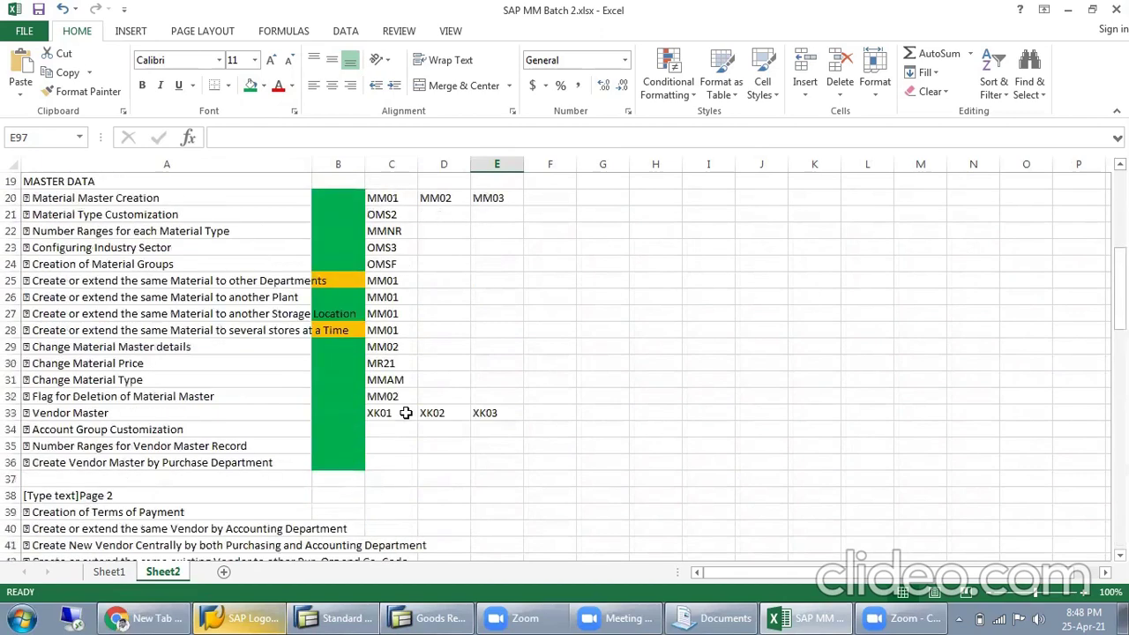
scroll(397, 411, down, 9)
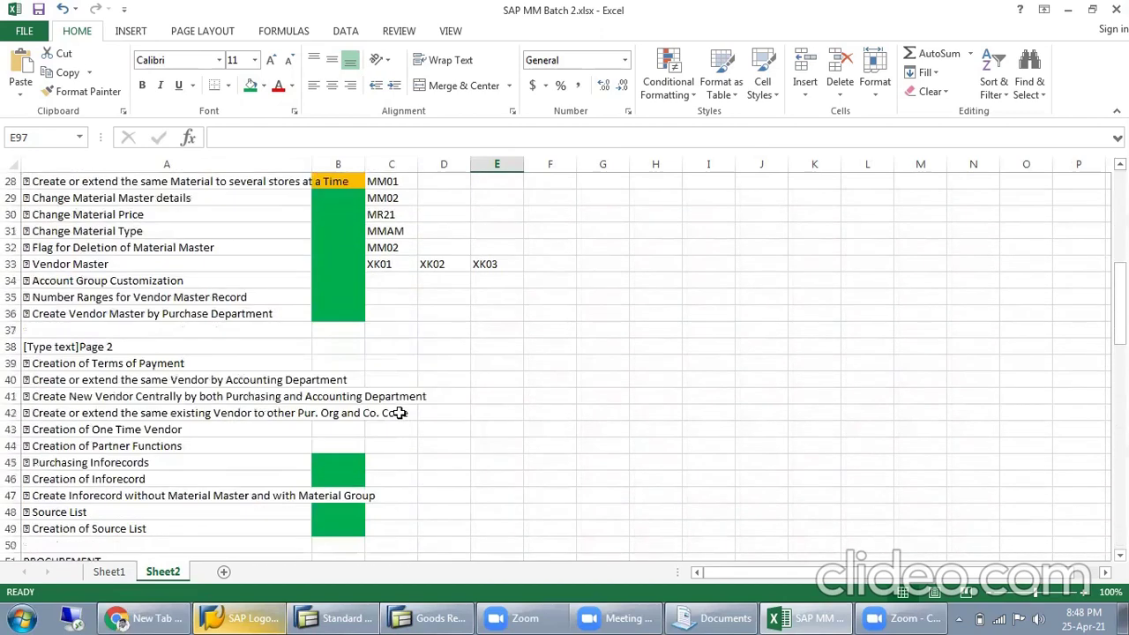
scroll(487, 361, down, 3)
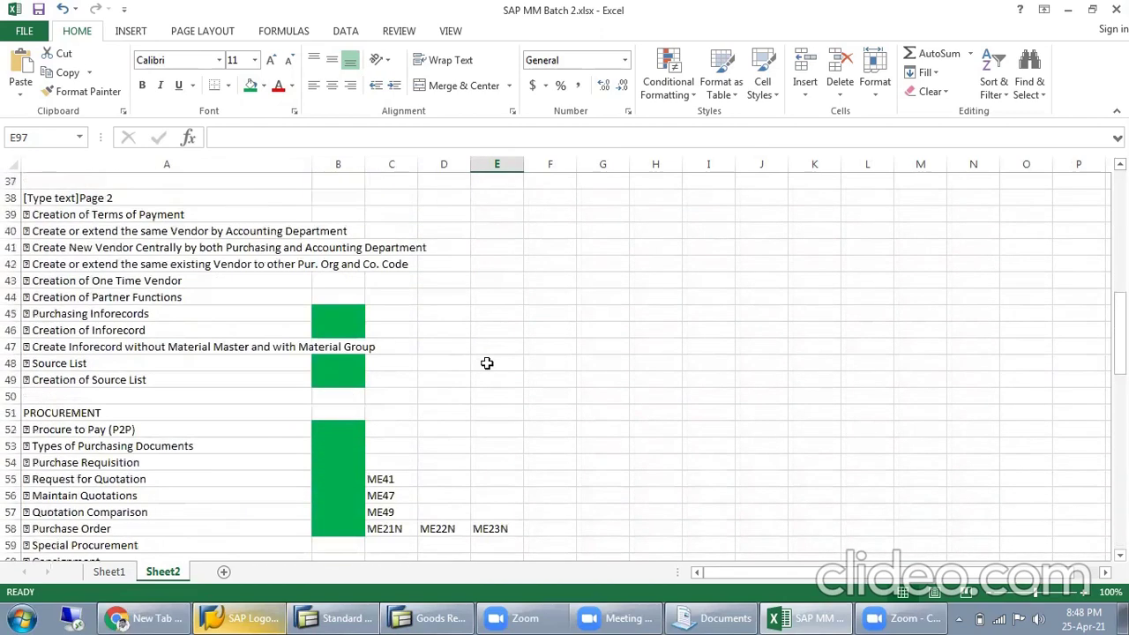
scroll(485, 363, down, 5)
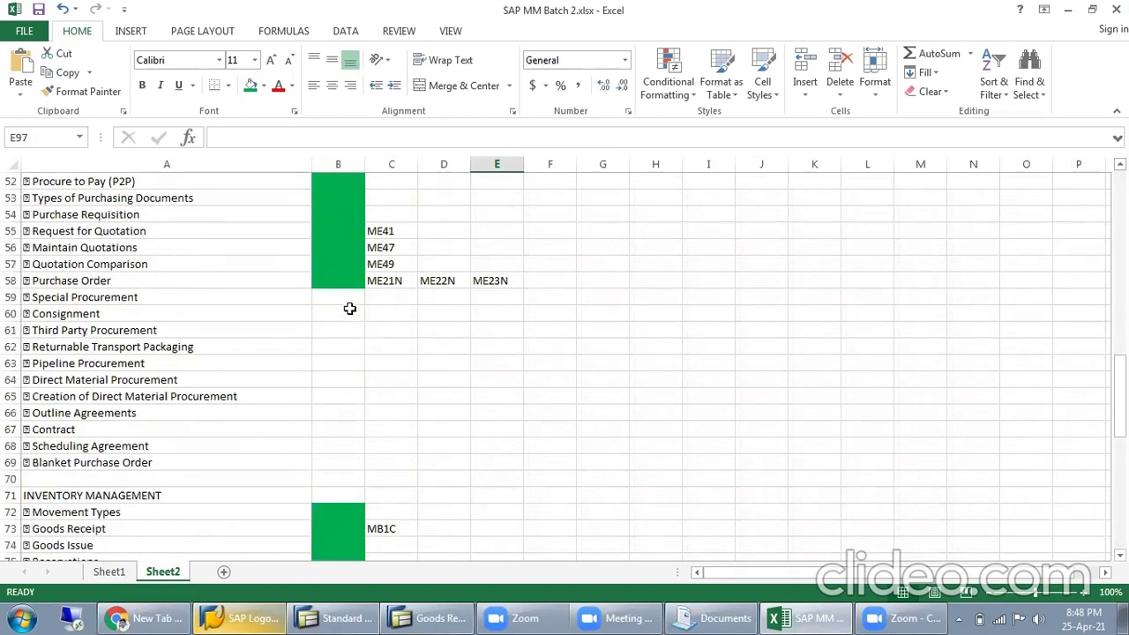
Examine the status cells from Special Procurement to Blanket Purchase Order, and the inventory, invoice and configuration topics below them.
drag(347, 297, 350, 477)
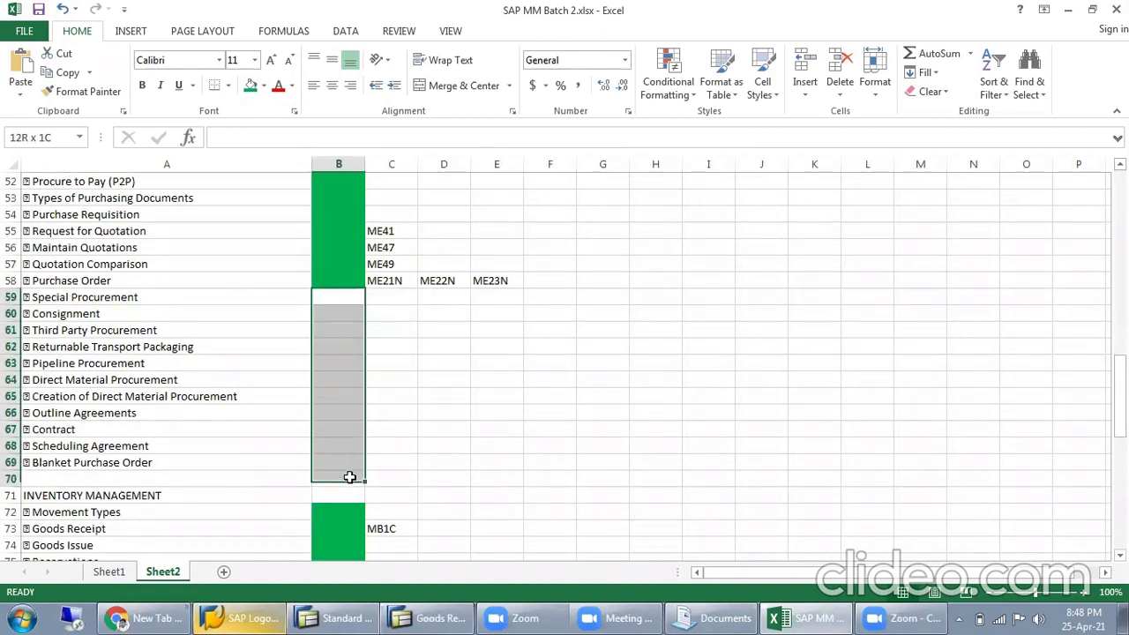
click(616, 345)
scroll(607, 330, down, 4)
scroll(565, 334, up, 4)
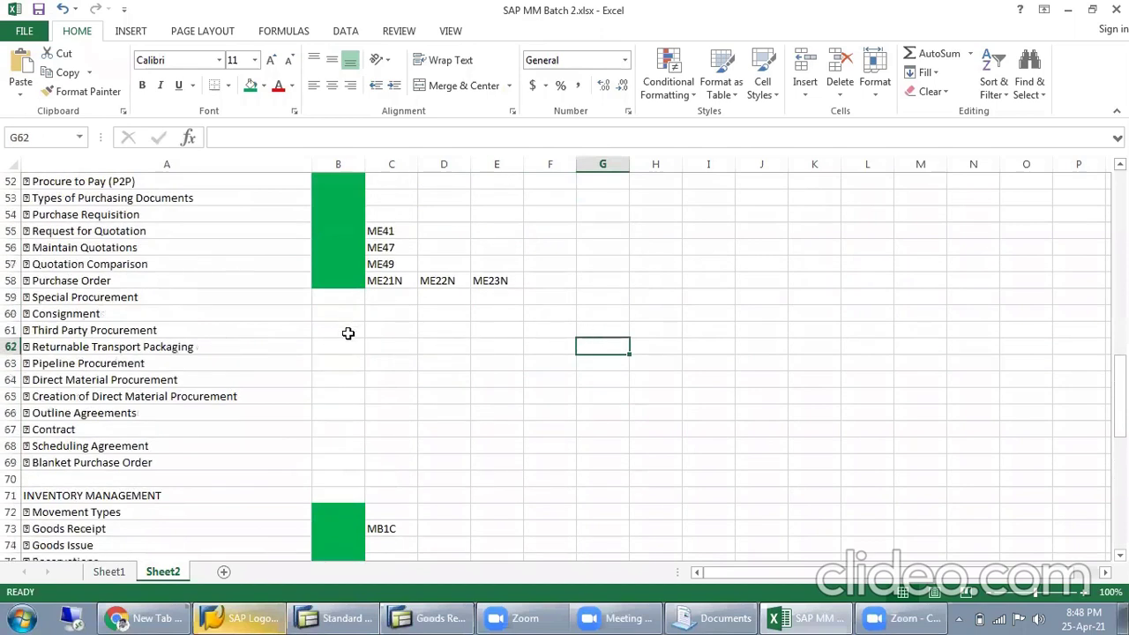
click(420, 325)
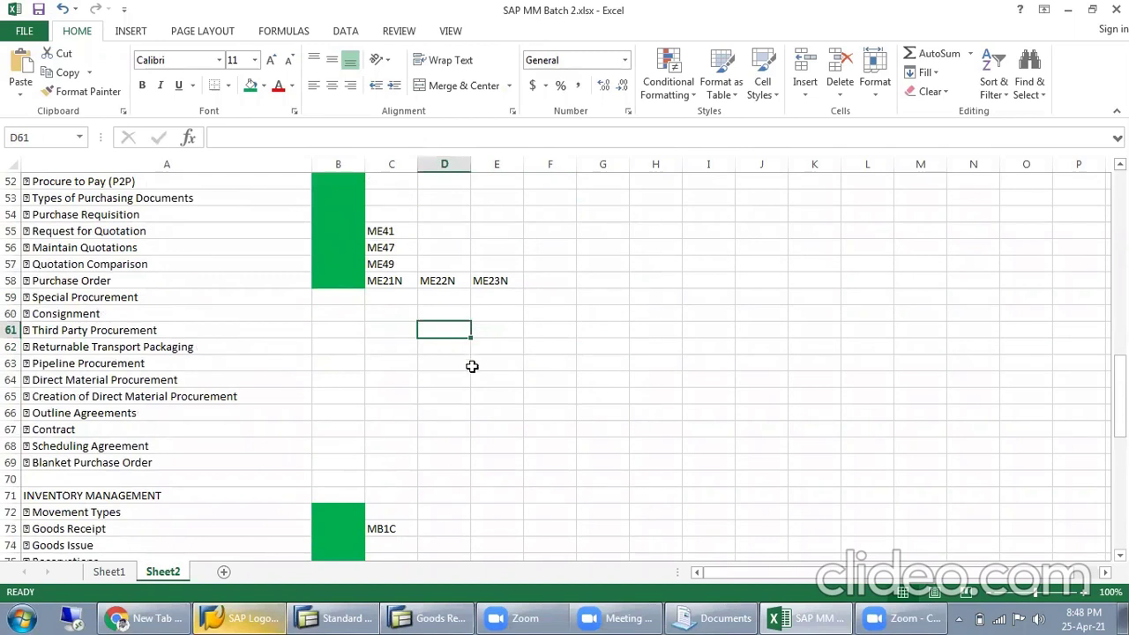
scroll(472, 366, down, 5)
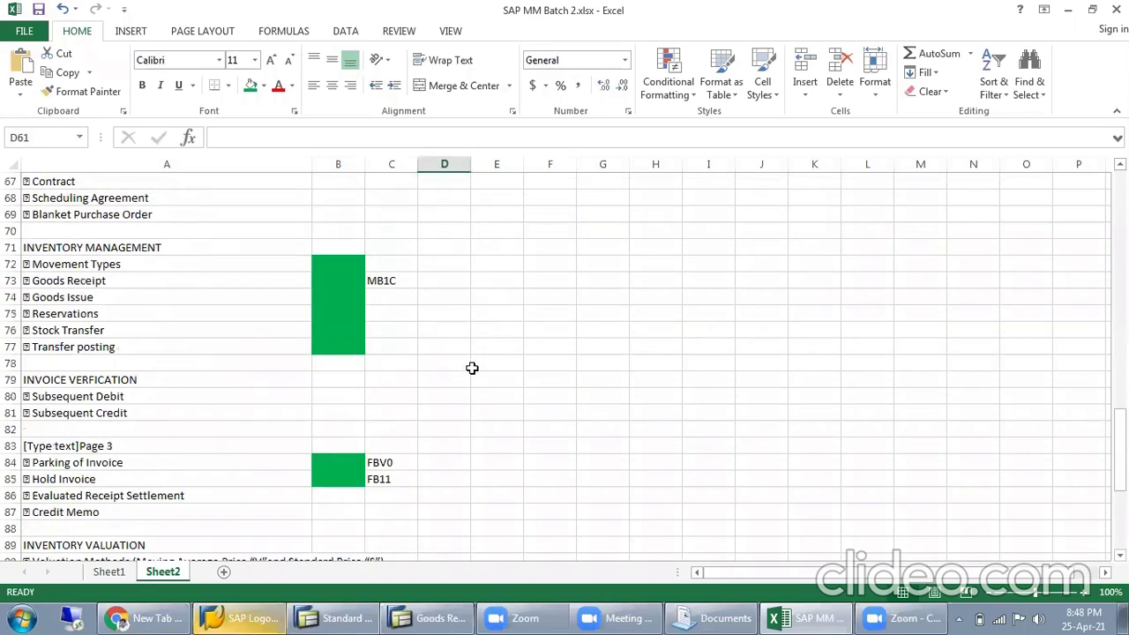
scroll(472, 368, down, 3)
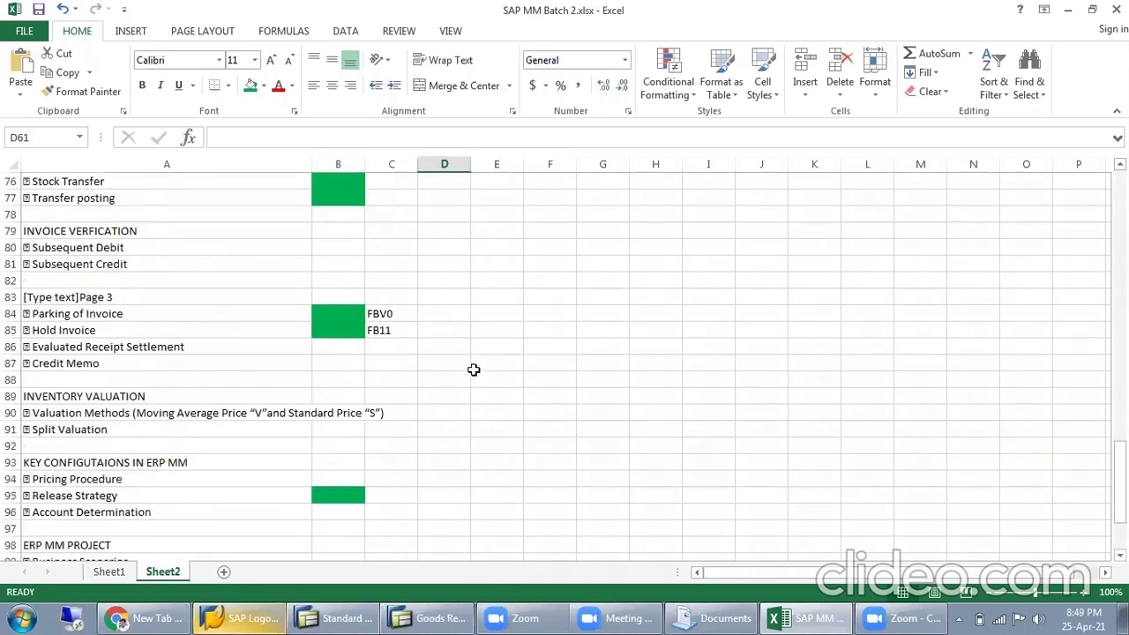
scroll(474, 370, down, 2)
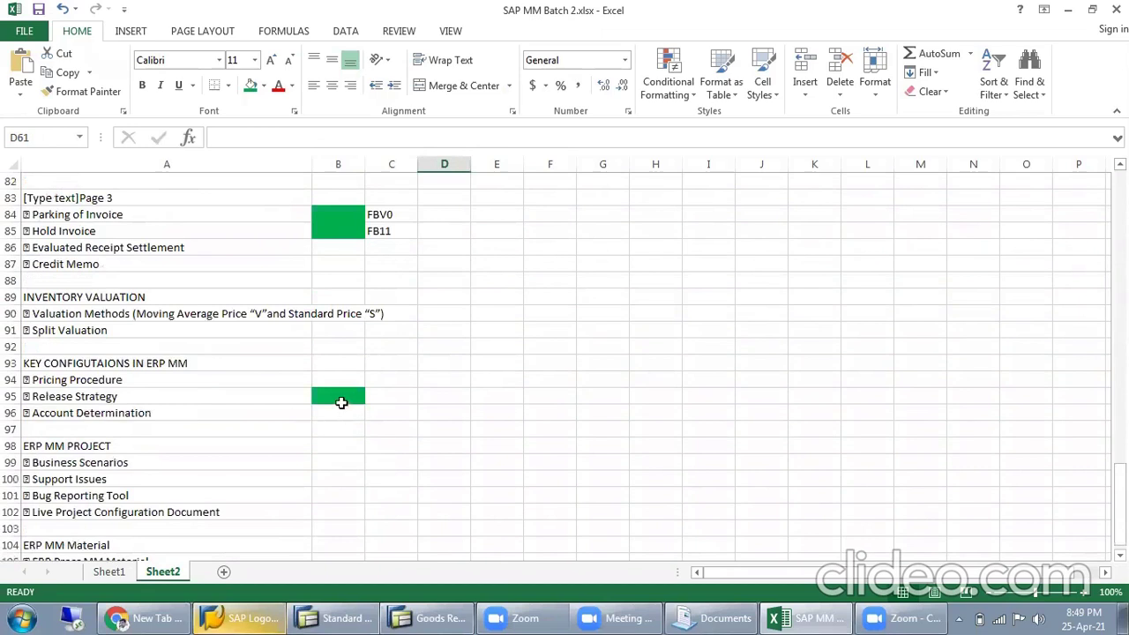
Compare the Pricing Procedure, Release Strategy and Account Determination topics under the key configurations, and check the April 2021 calendar.
click(328, 384)
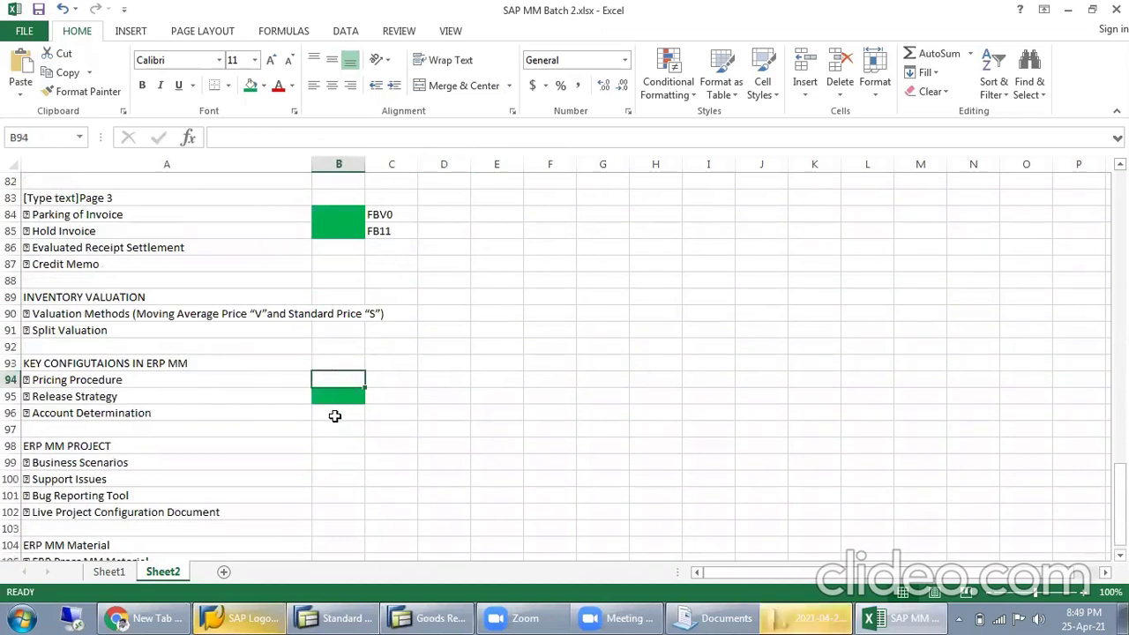
click(336, 417)
click(335, 380)
click(335, 410)
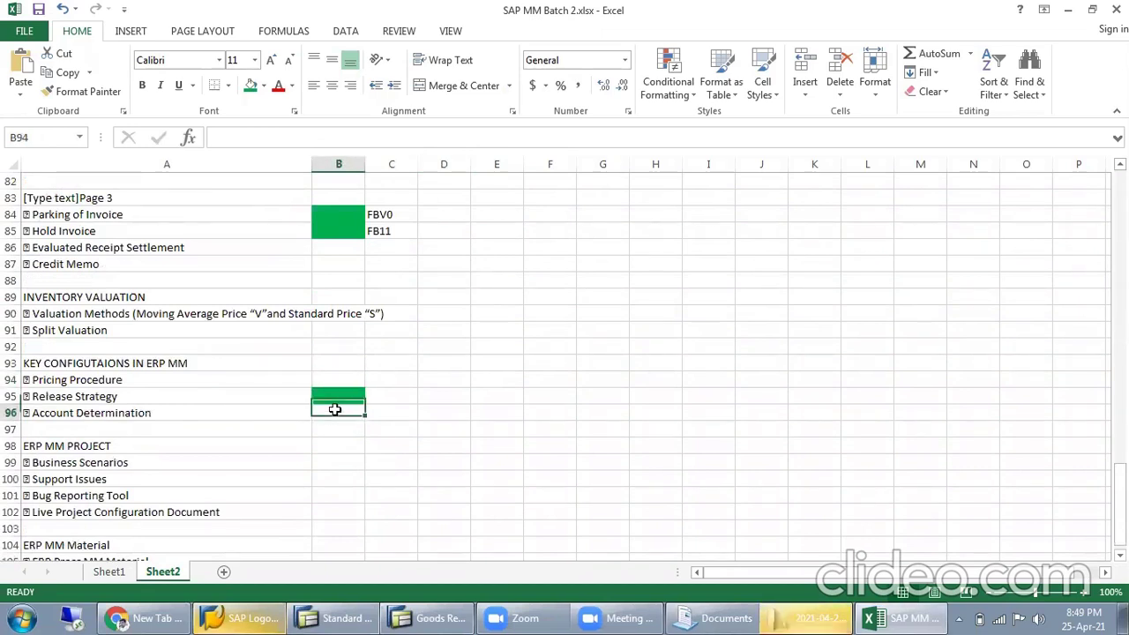
click(335, 383)
click(337, 411)
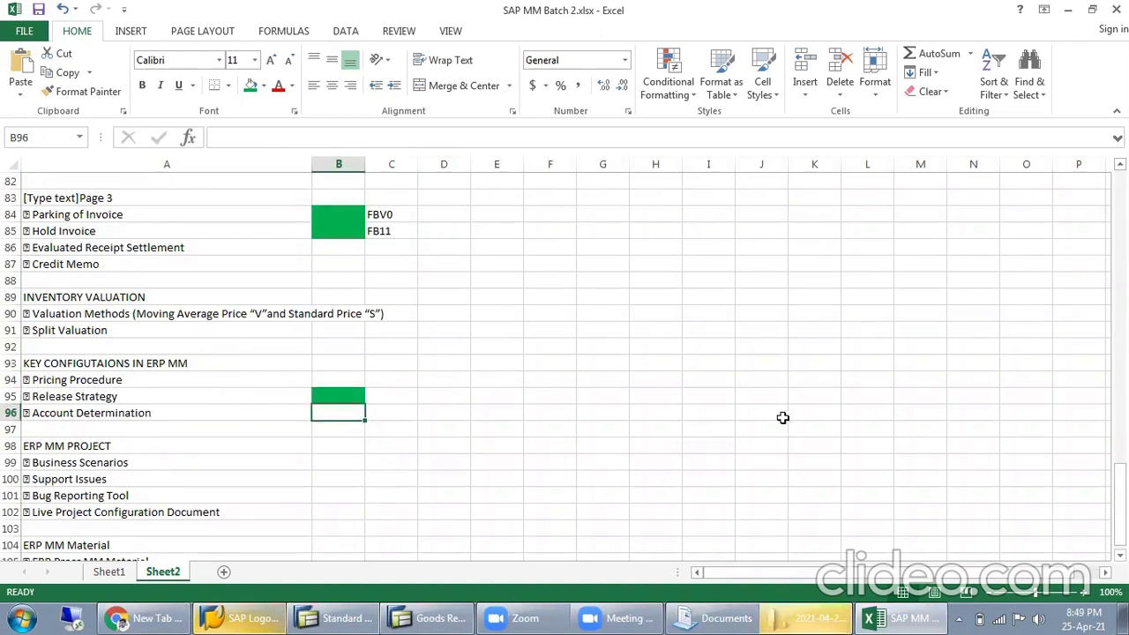
click(1071, 613)
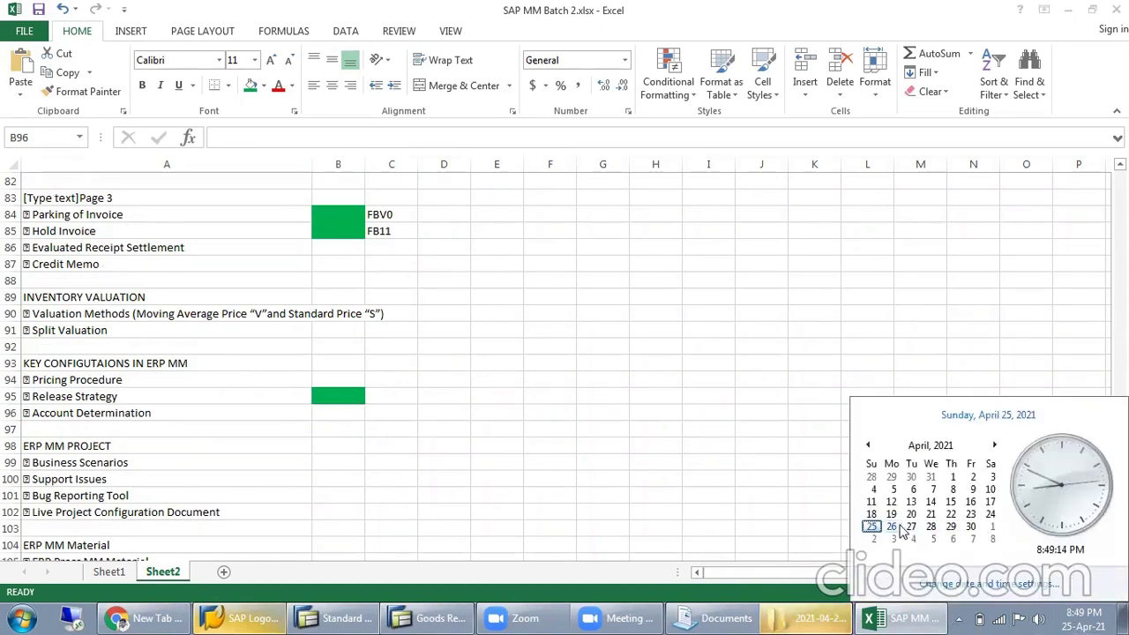
click(623, 396)
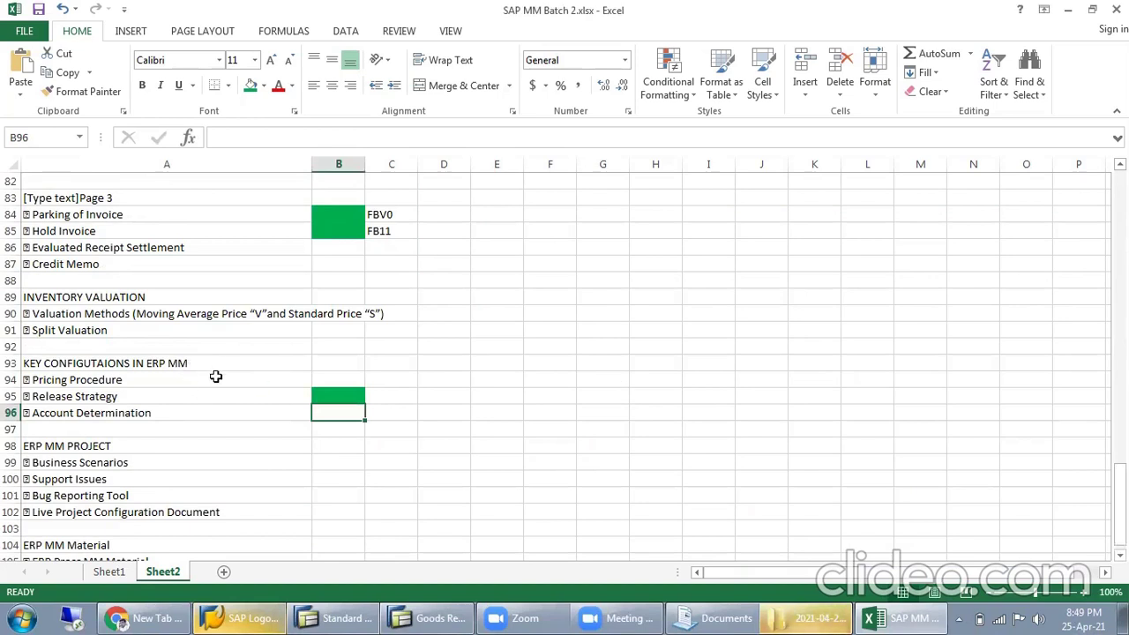
click(215, 377)
click(331, 378)
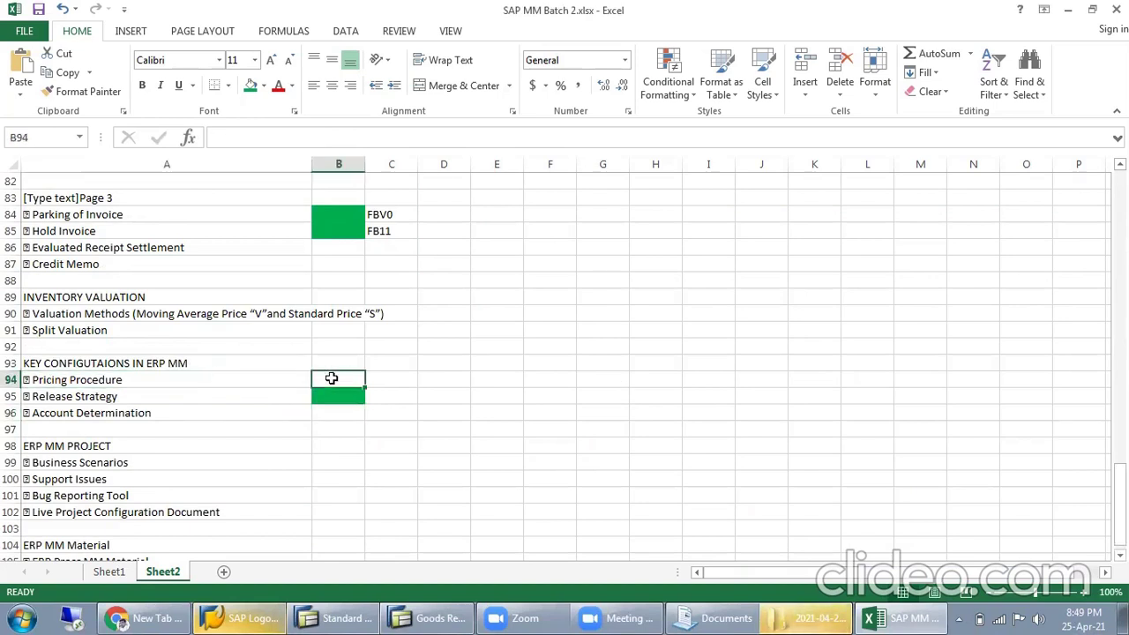
click(330, 409)
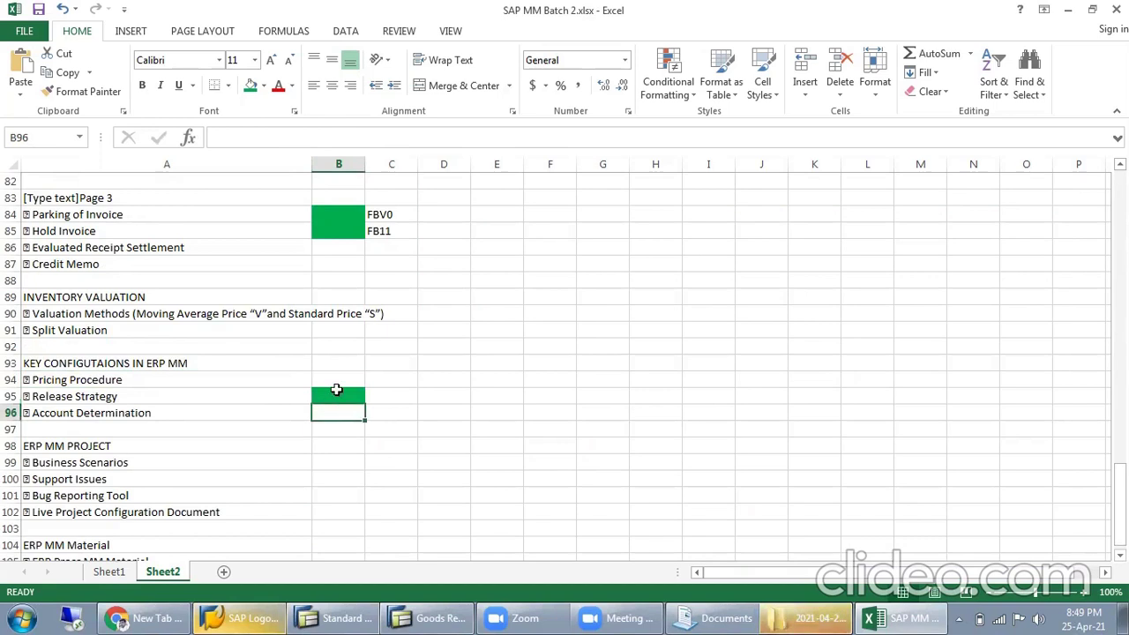
drag(235, 383, 235, 414)
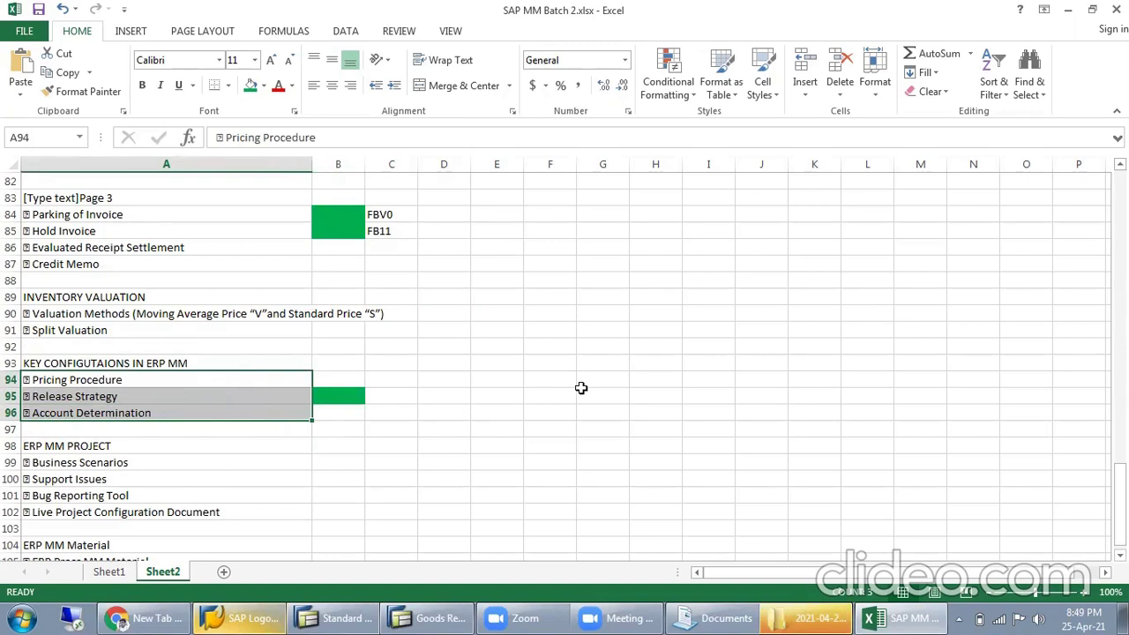
Look back through the course list to its beginning and close the SAP MM Batch 2 workbook.
scroll(582, 388, down, 6)
scroll(577, 388, up, 8)
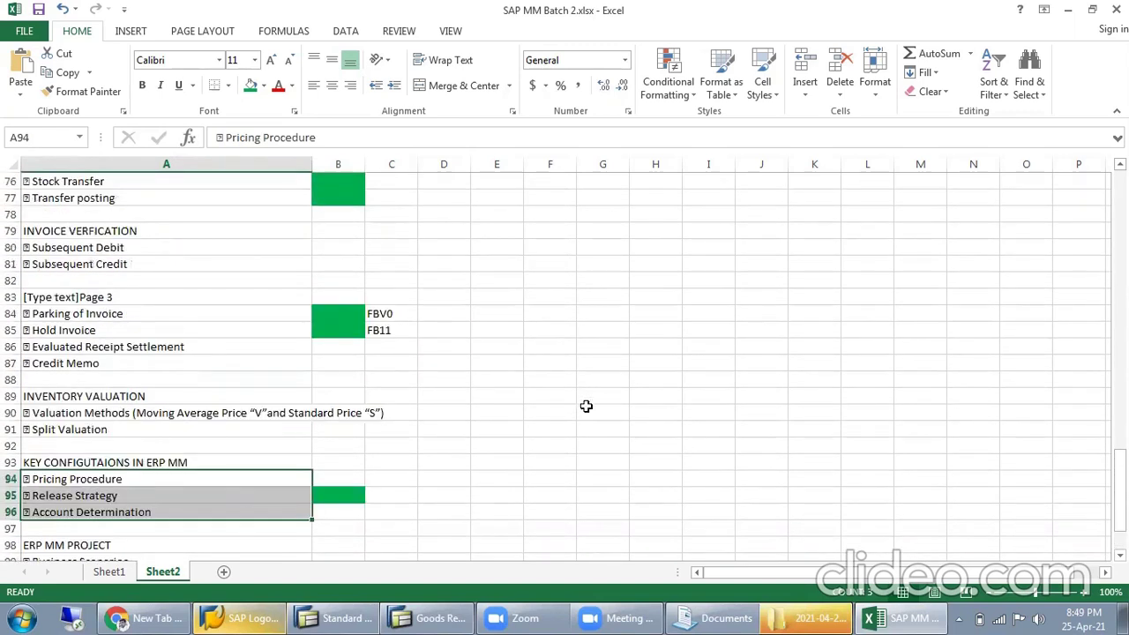
click(419, 492)
click(887, 344)
scroll(809, 365, up, 13)
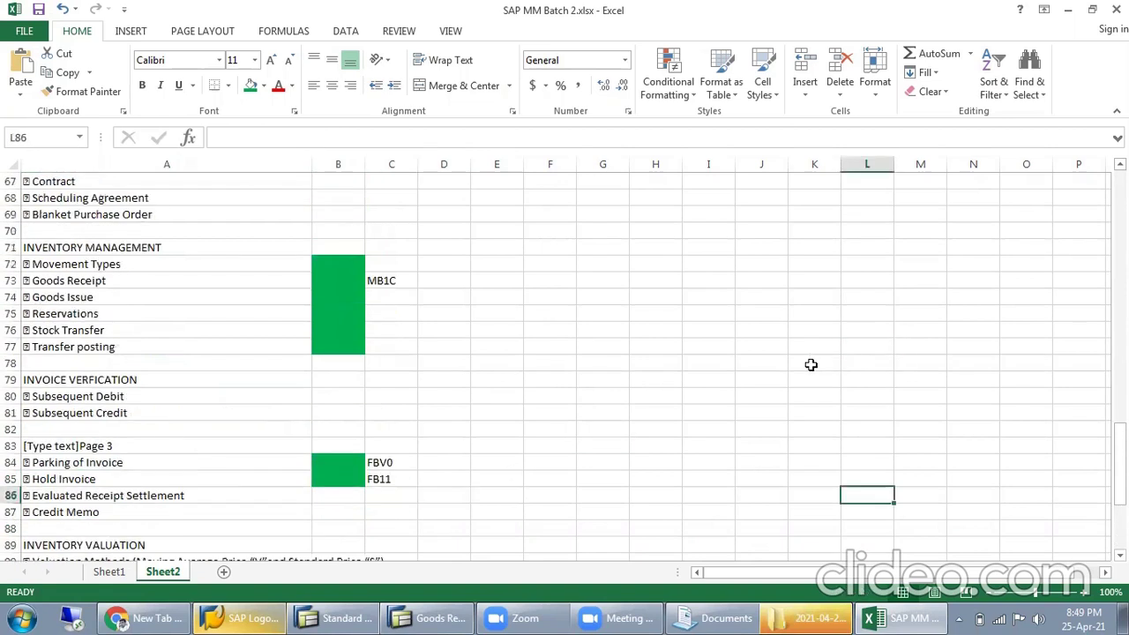
scroll(793, 337, up, 12)
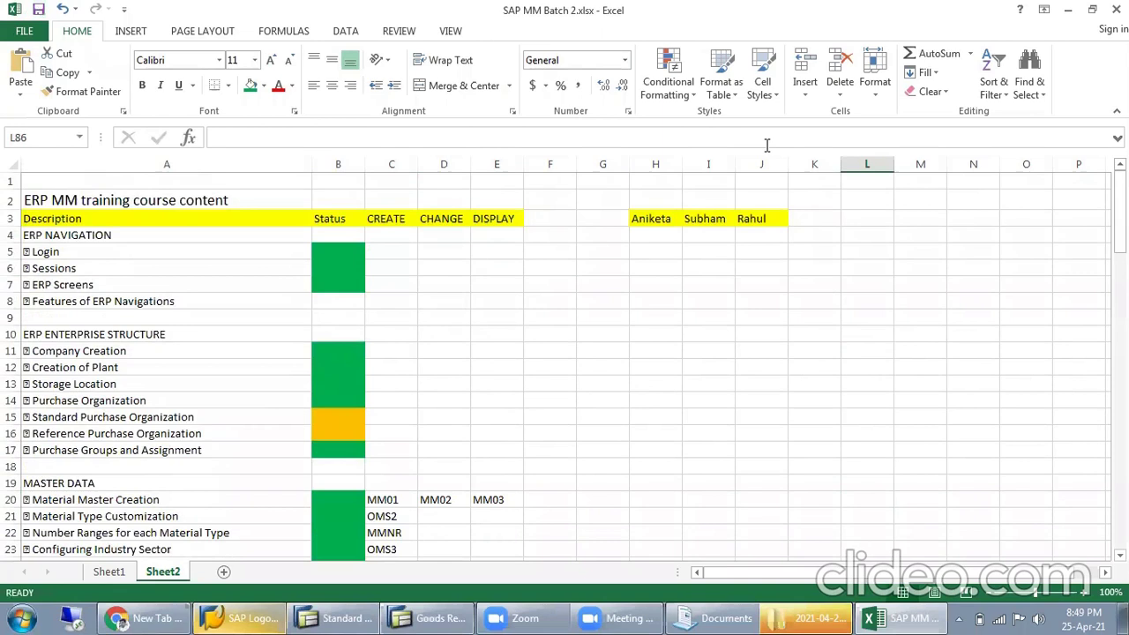
click(1116, 10)
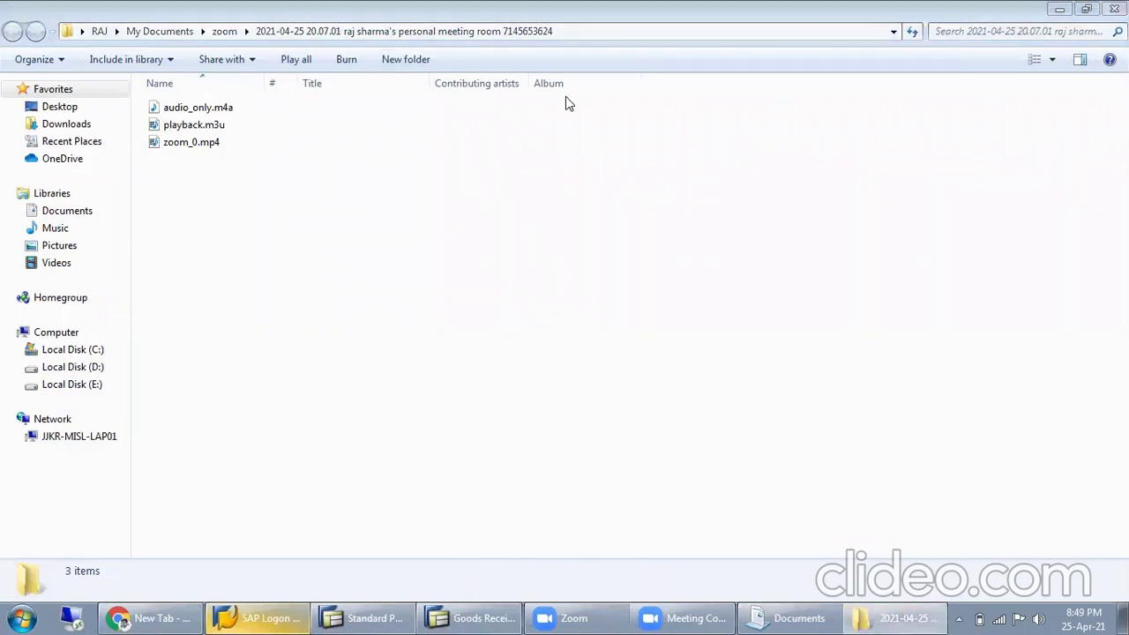
Switch to WhatsApp Web in Chrome, view the SAP MM B2 8pm group chat, and return to the Documents library.
click(793, 617)
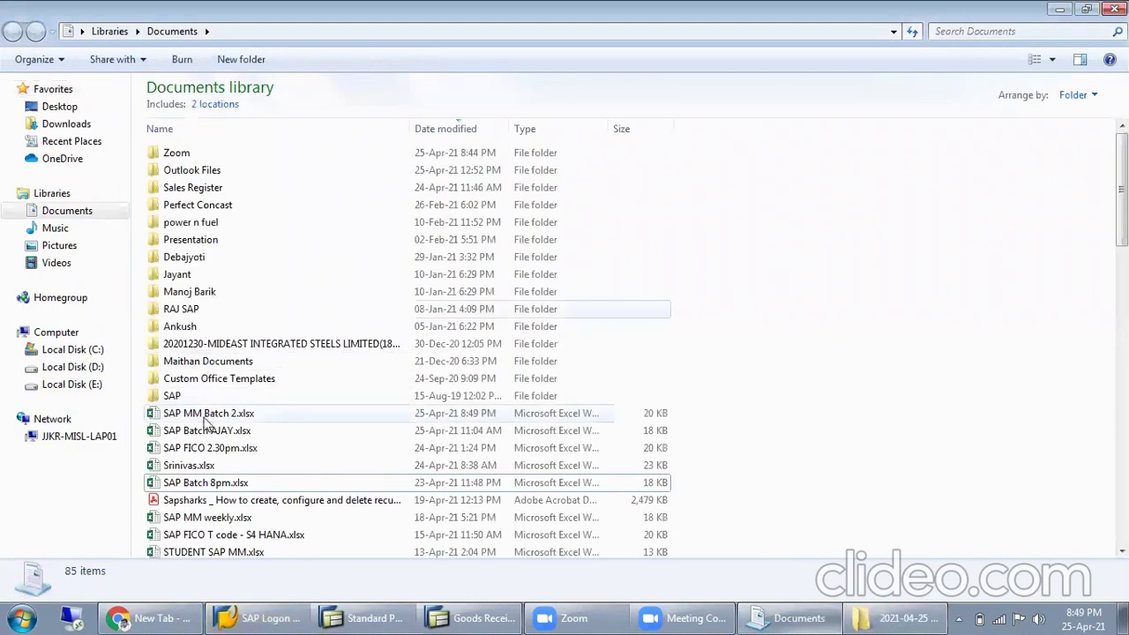
click(154, 617)
click(91, 13)
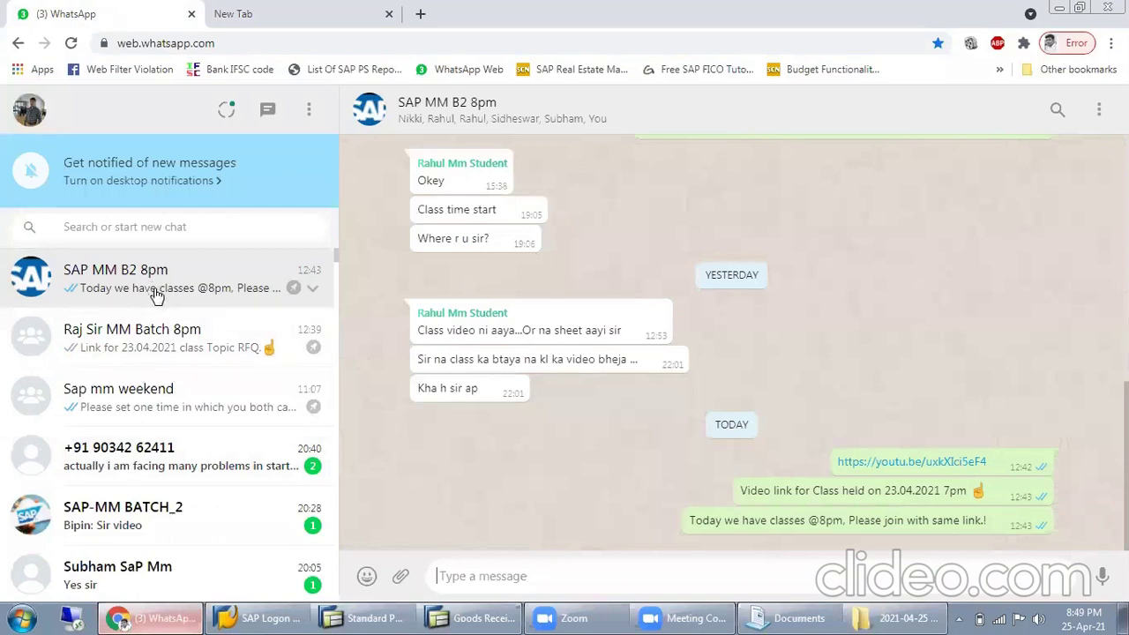
click(798, 615)
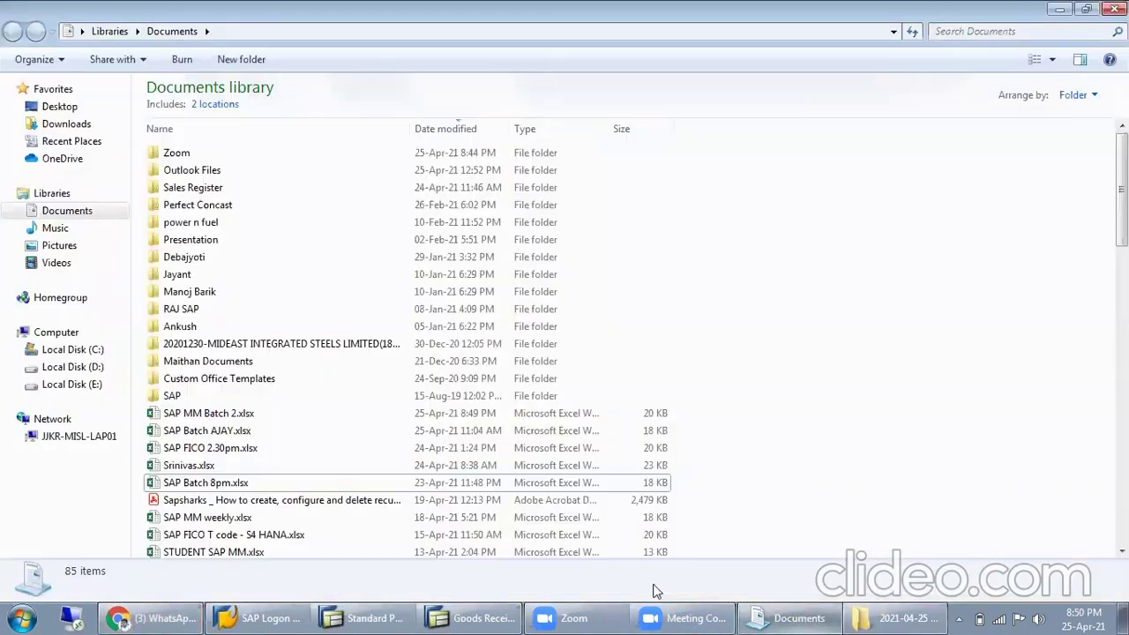
Reopen the SAP MM Batch 2 workbook from the Documents library for a brief check and close it.
click(252, 416)
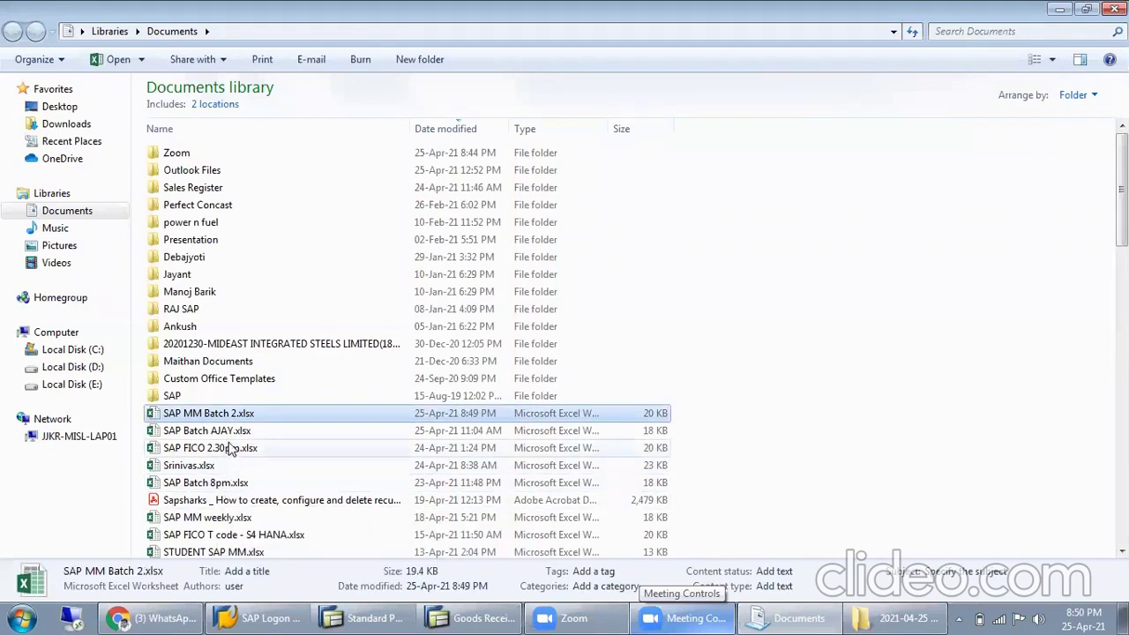
click(244, 413)
click(938, 400)
double_click(246, 413)
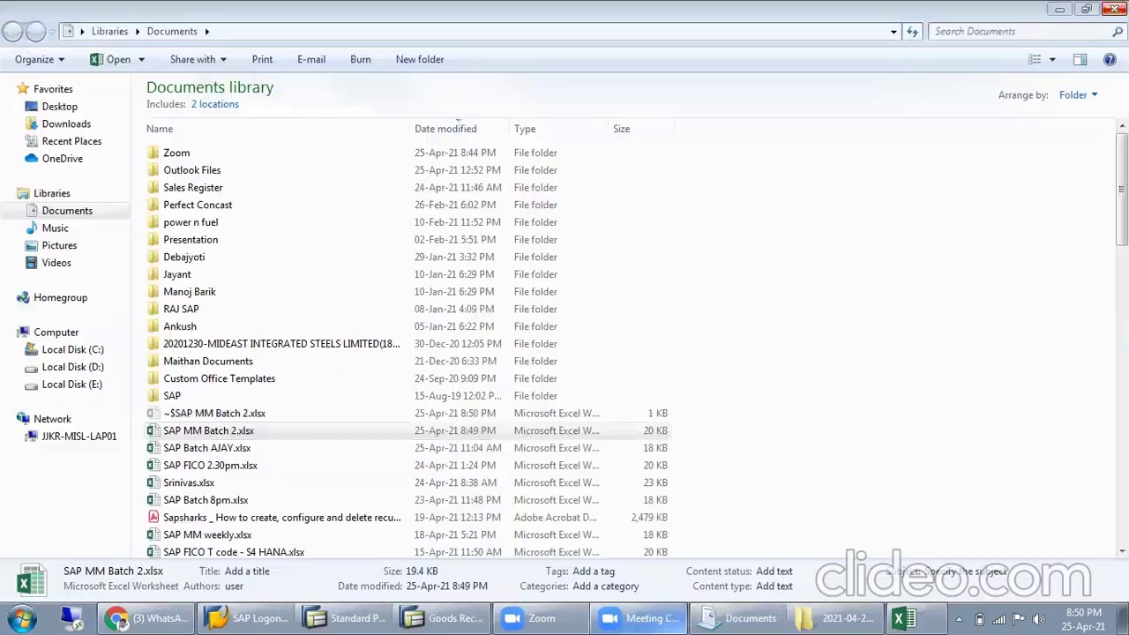
double_click(231, 429)
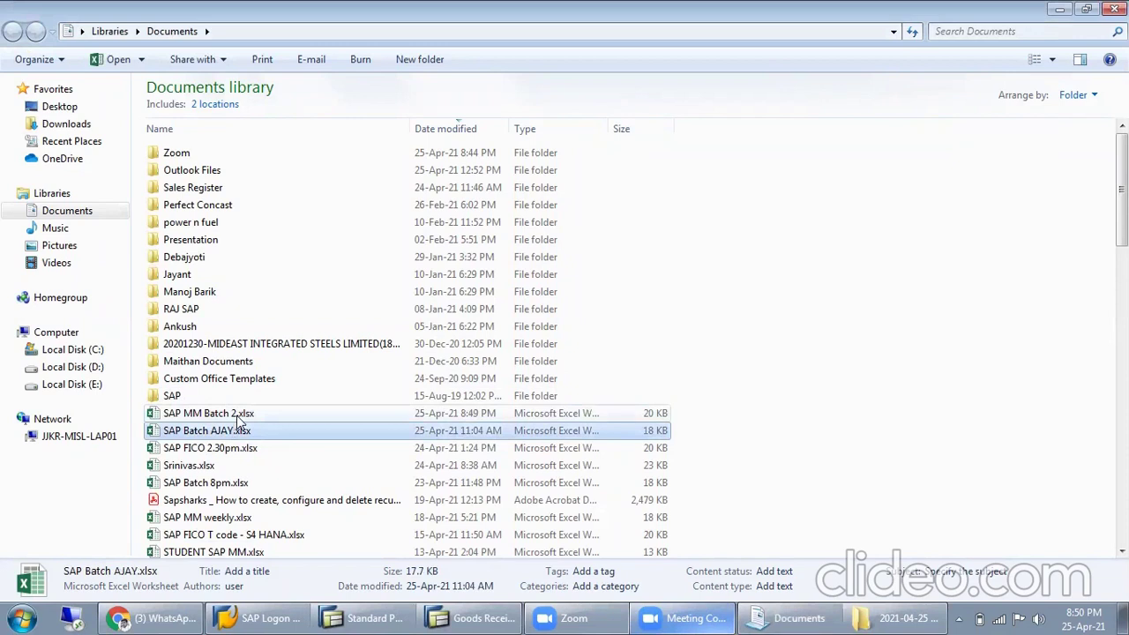
Attach SAP MM Batch 2.xlsx from the Documents library to the SAP MM B2 8pm WhatsApp group chat and send it.
click(255, 414)
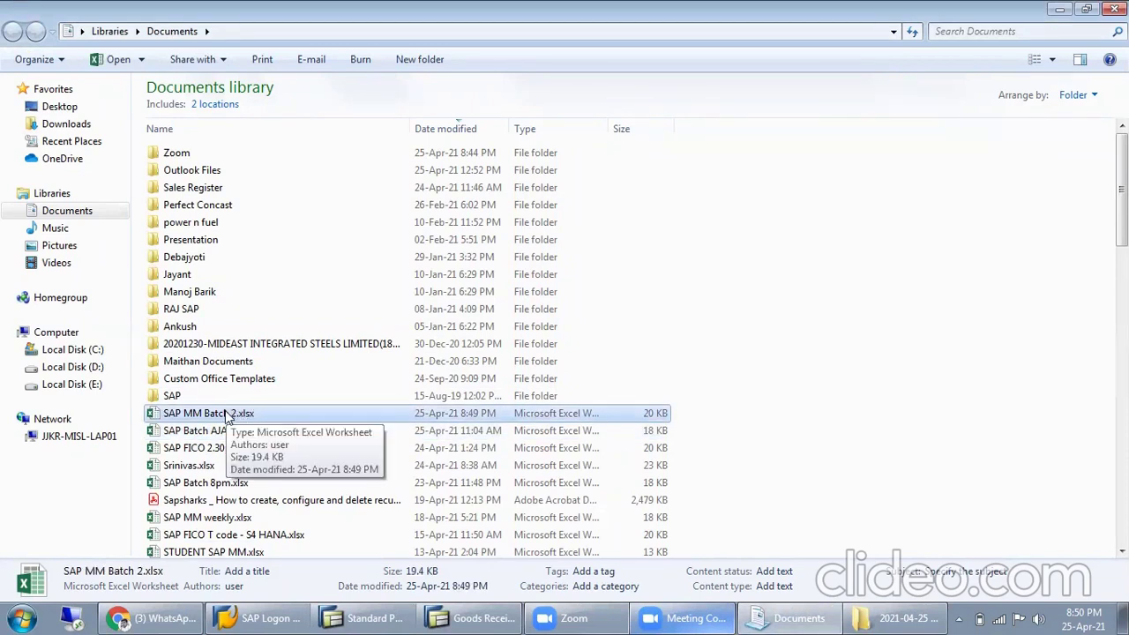
drag(228, 413, 176, 615)
drag(415, 375, 579, 397)
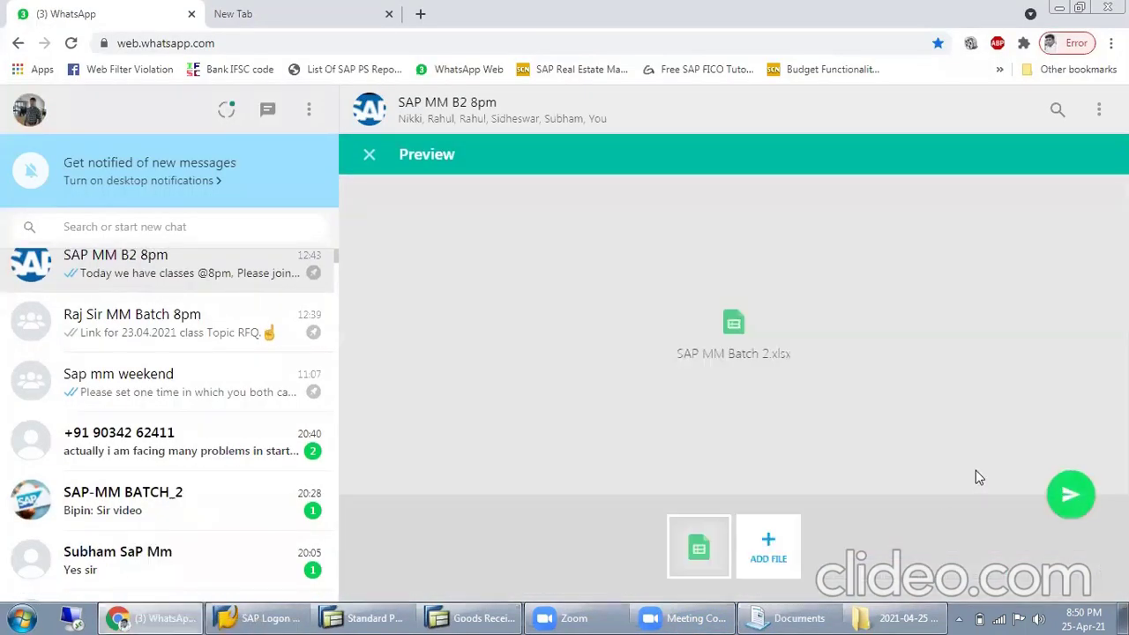
click(1071, 495)
Look back through the SAP MM B2 8pm chat for the earlier progress report and class links, and check the newly sent workbook.
scroll(567, 313, up, 5)
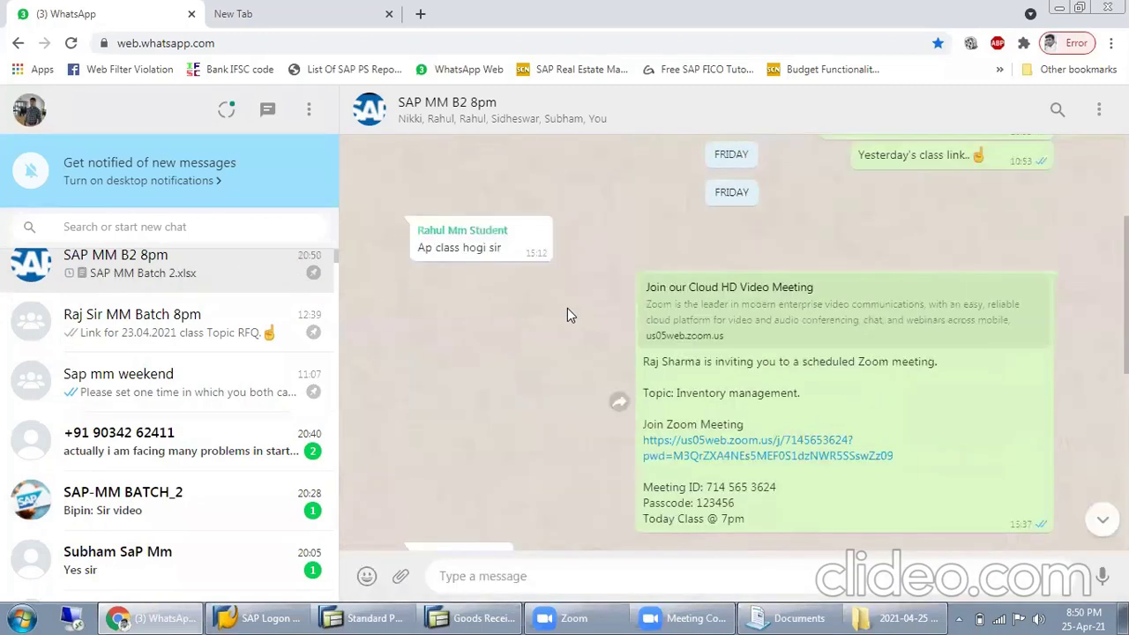
scroll(568, 316, up, 5)
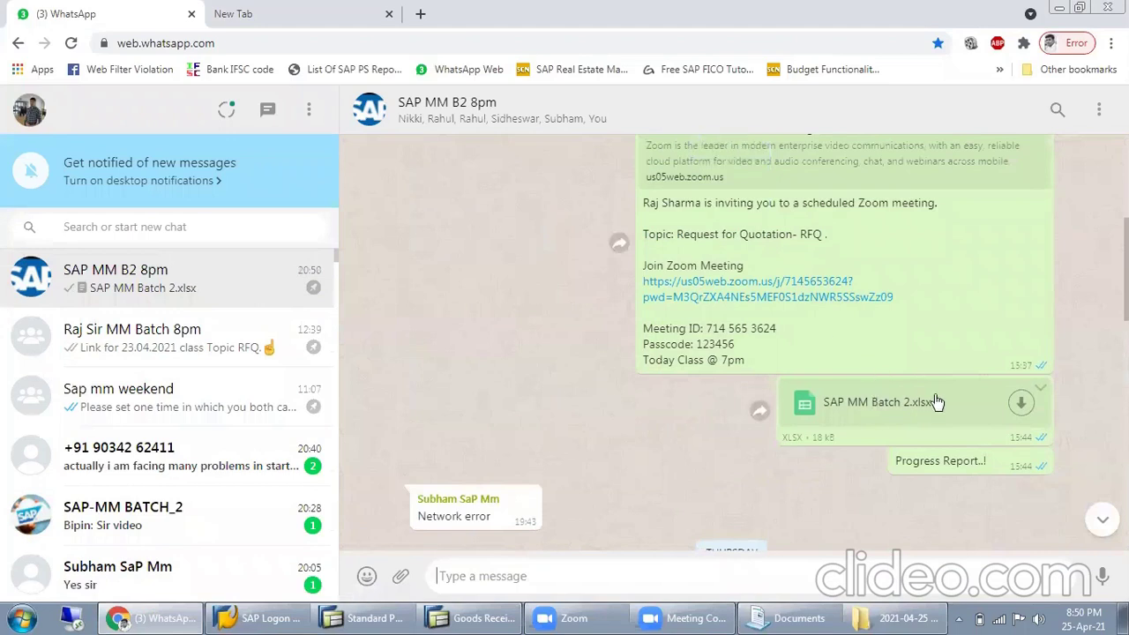
scroll(922, 406, down, 1)
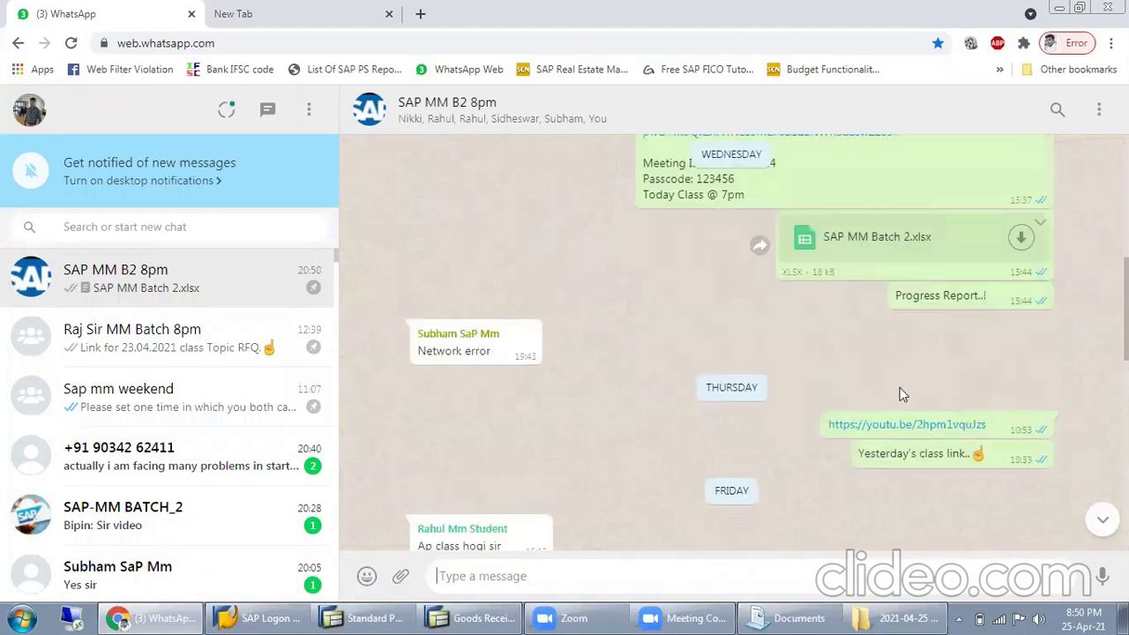
scroll(880, 359, down, 5)
scroll(882, 356, down, 4)
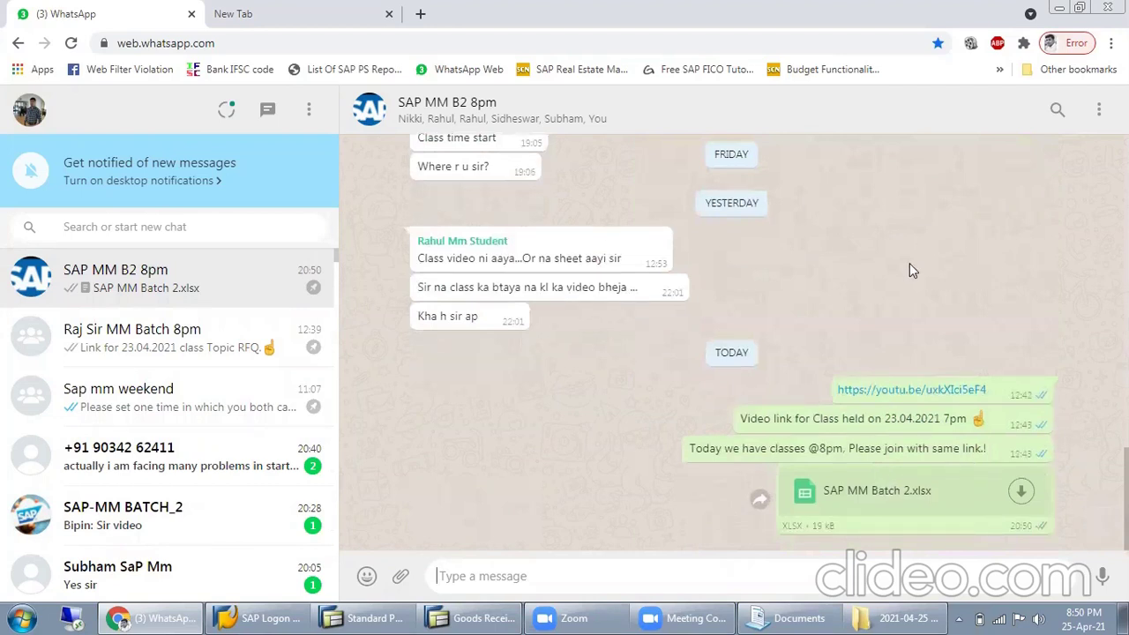
scroll(891, 275, up, 3)
scroll(522, 358, up, 3)
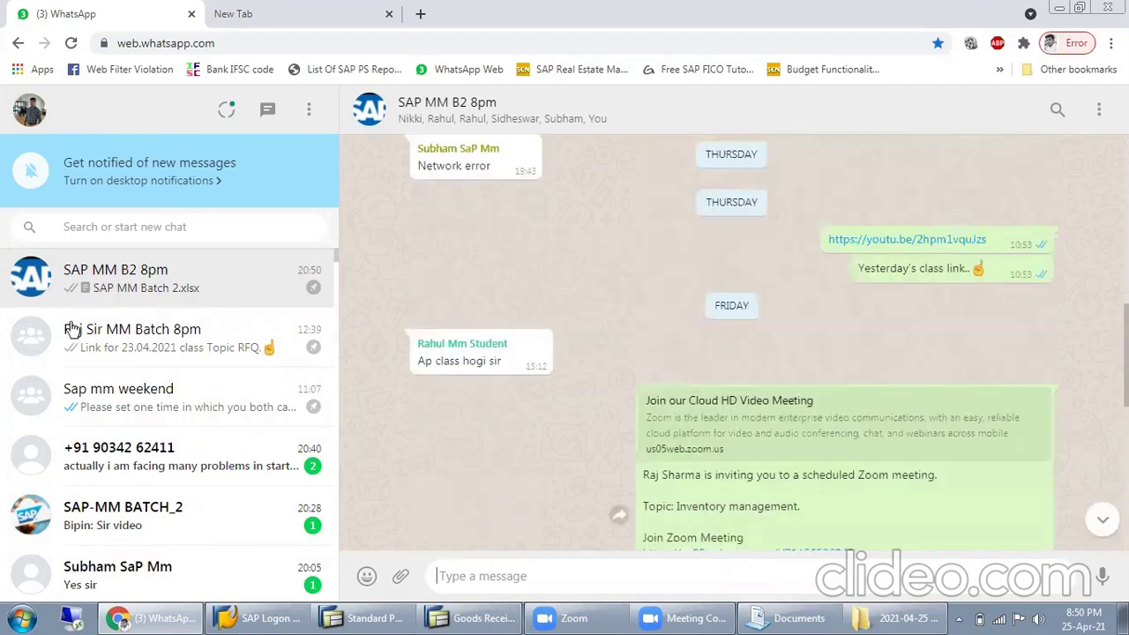
View the other MM batch 8pm group chat and return to the Documents library.
click(207, 330)
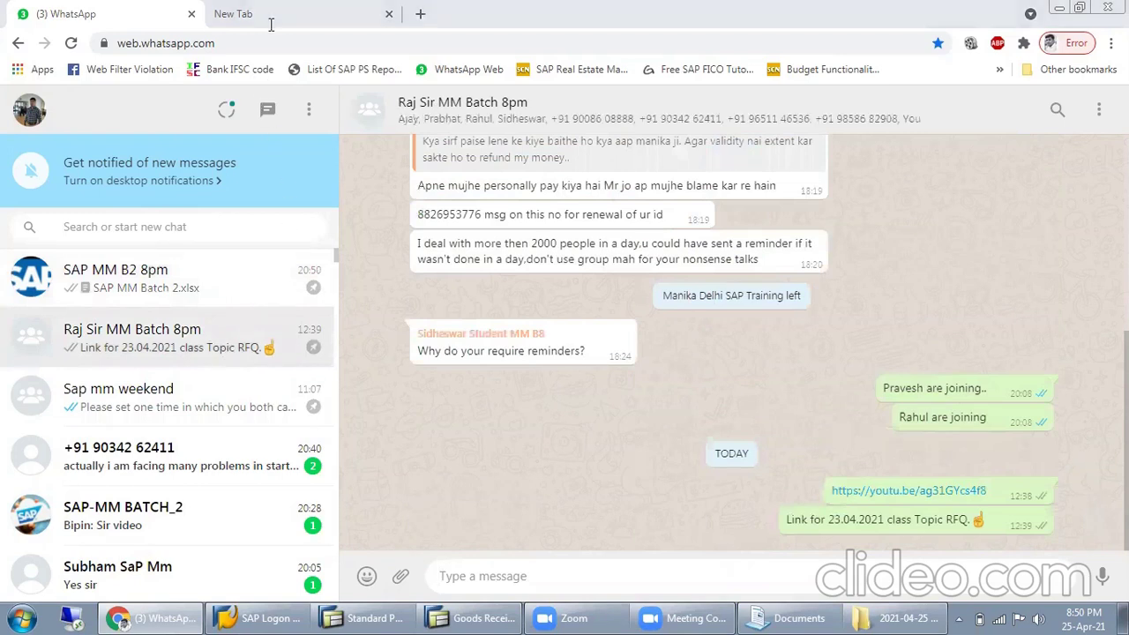
click(271, 24)
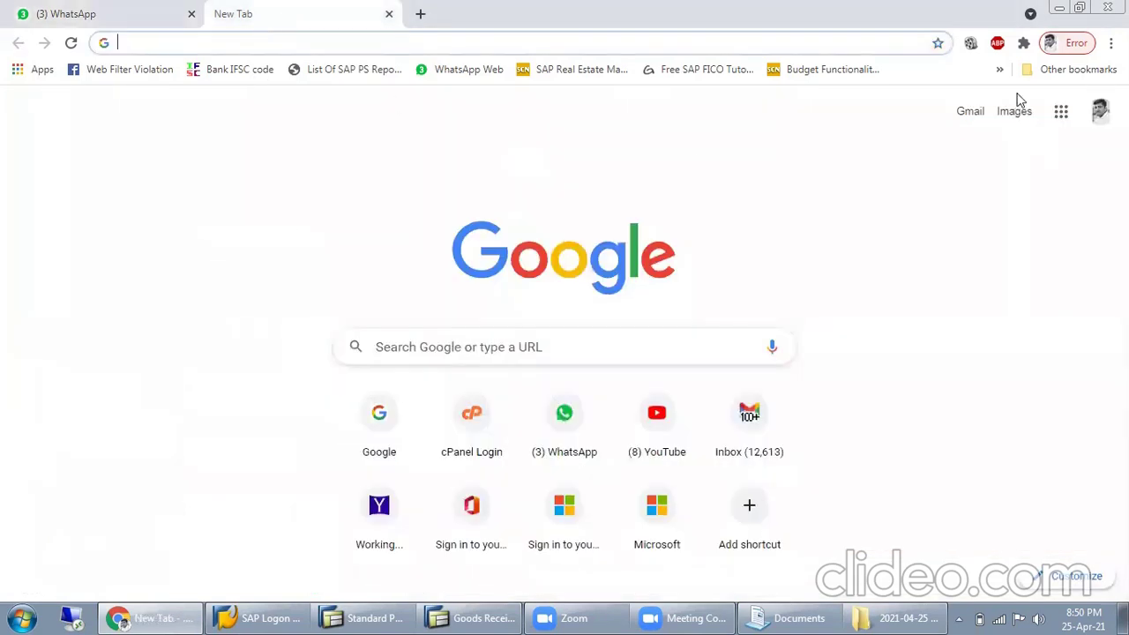
click(1060, 9)
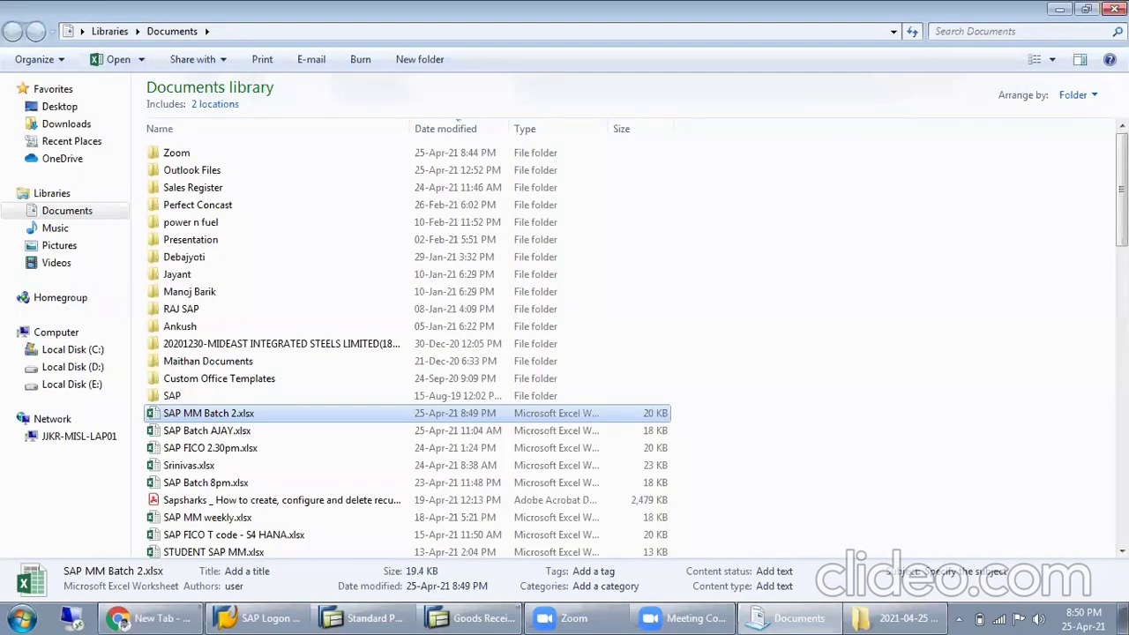